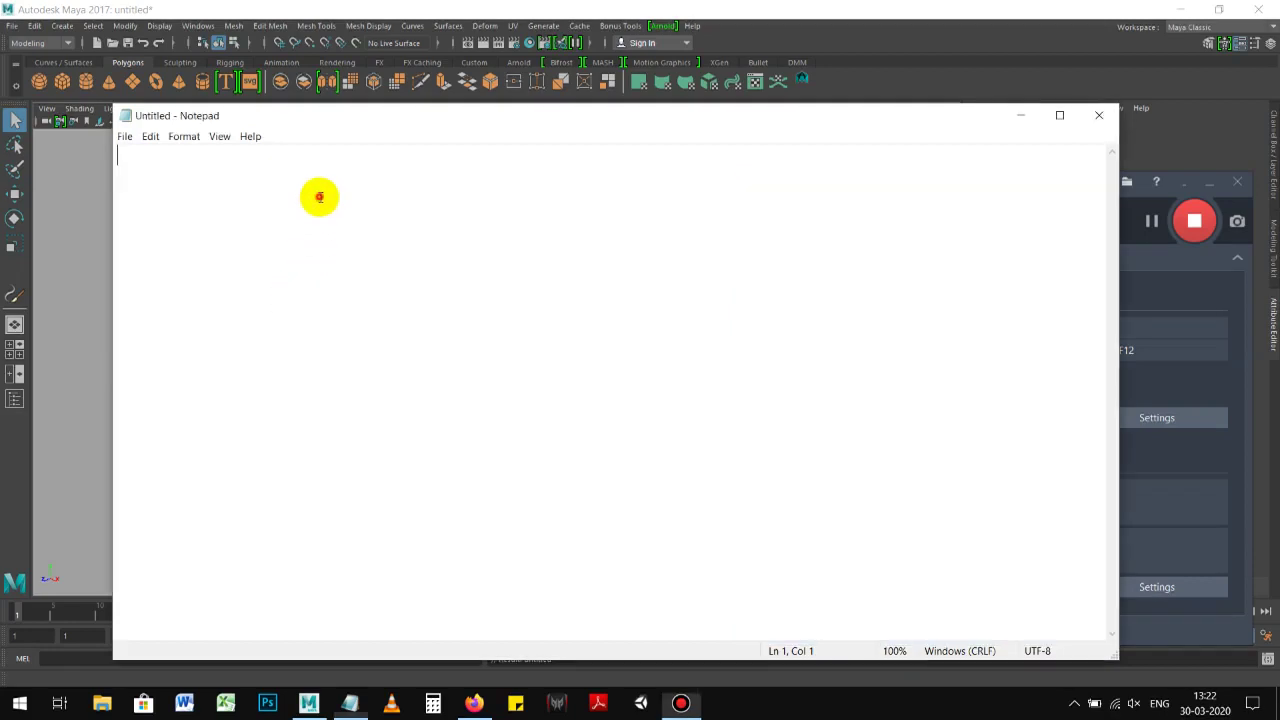
Step: Write 'Dear learners,' and an intro on Maya liquid simulations using nDynamics, nParticle, nSolver and nucleus
type("Dear ")
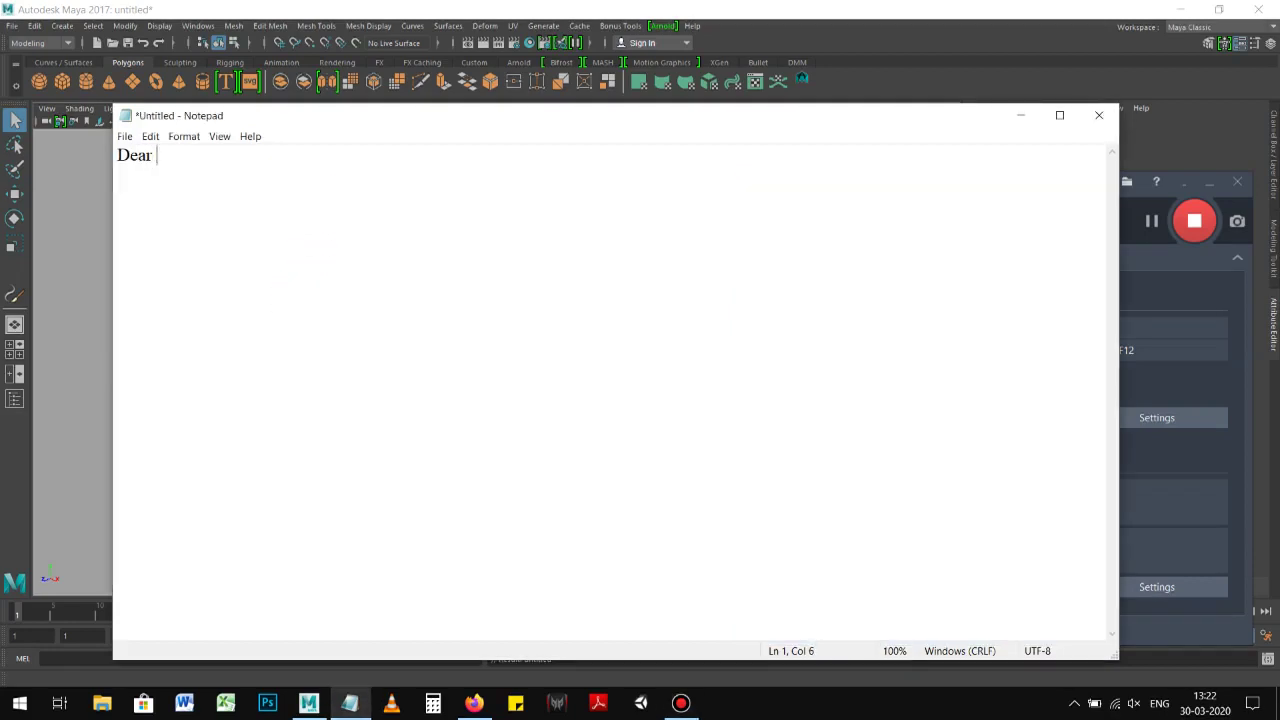
type("learners,")
key("Return")
key("Return")
type("Y")
key("BackSpace")
type("Today w")
key("BackSpace")
type("you ")
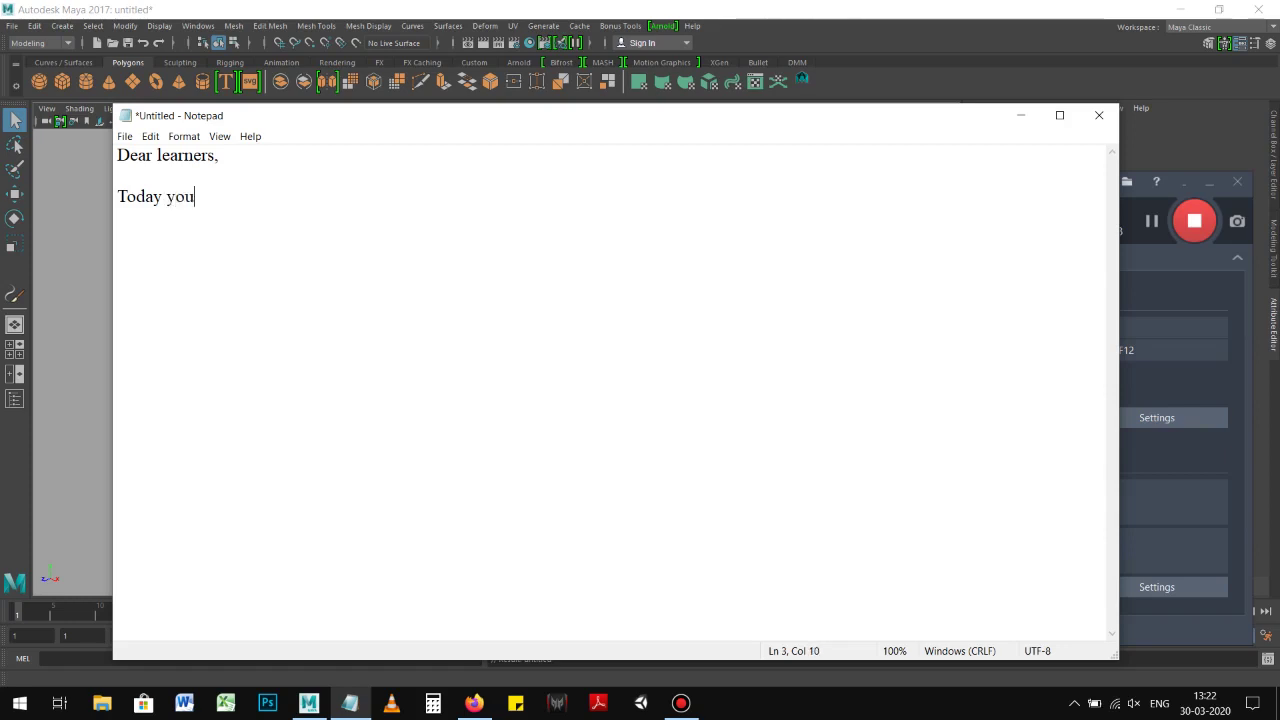
type("wi")
type("ll learn ")
type("a")
key("BackSpace")
type("how to create")
type("a")
key("BackSpace")
type("li")
type("quid simulations in maya")
type("un")
type("si")
key("BackSpace")
key("BackSpace")
key("BackSpace")
type("sing ")
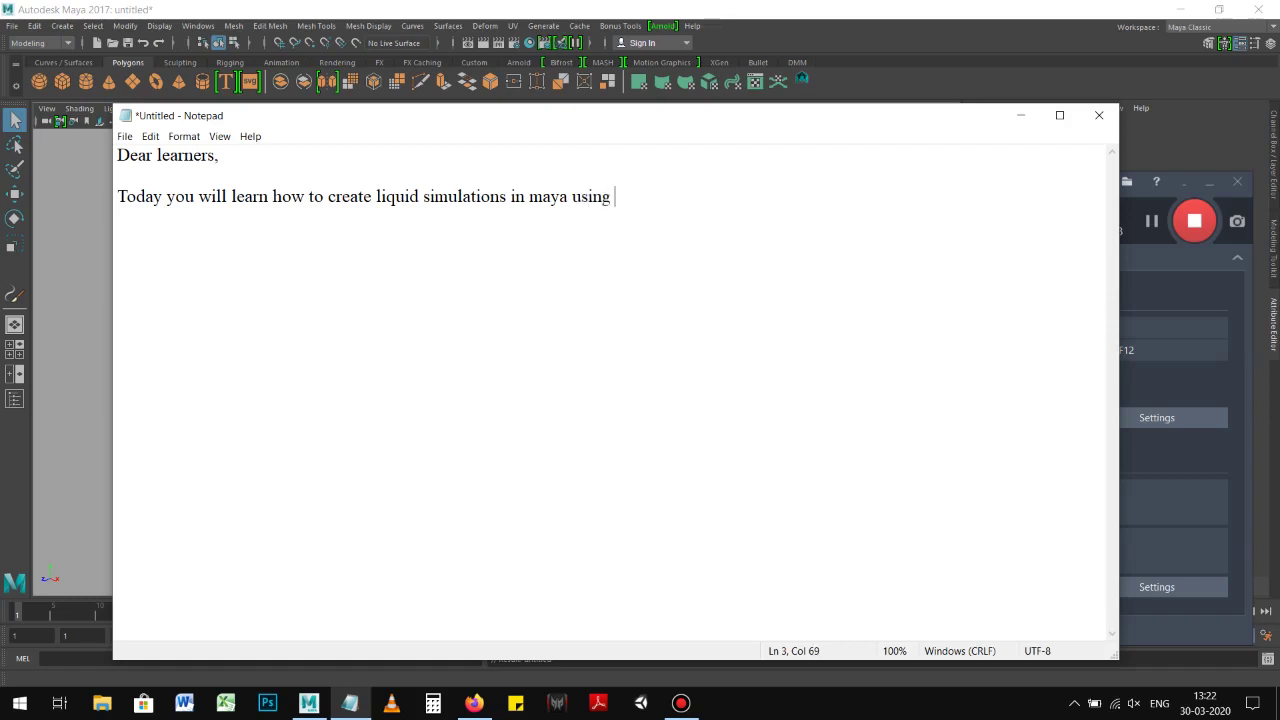
type("nDy")
type("namics with include nParticle, nSolver and")
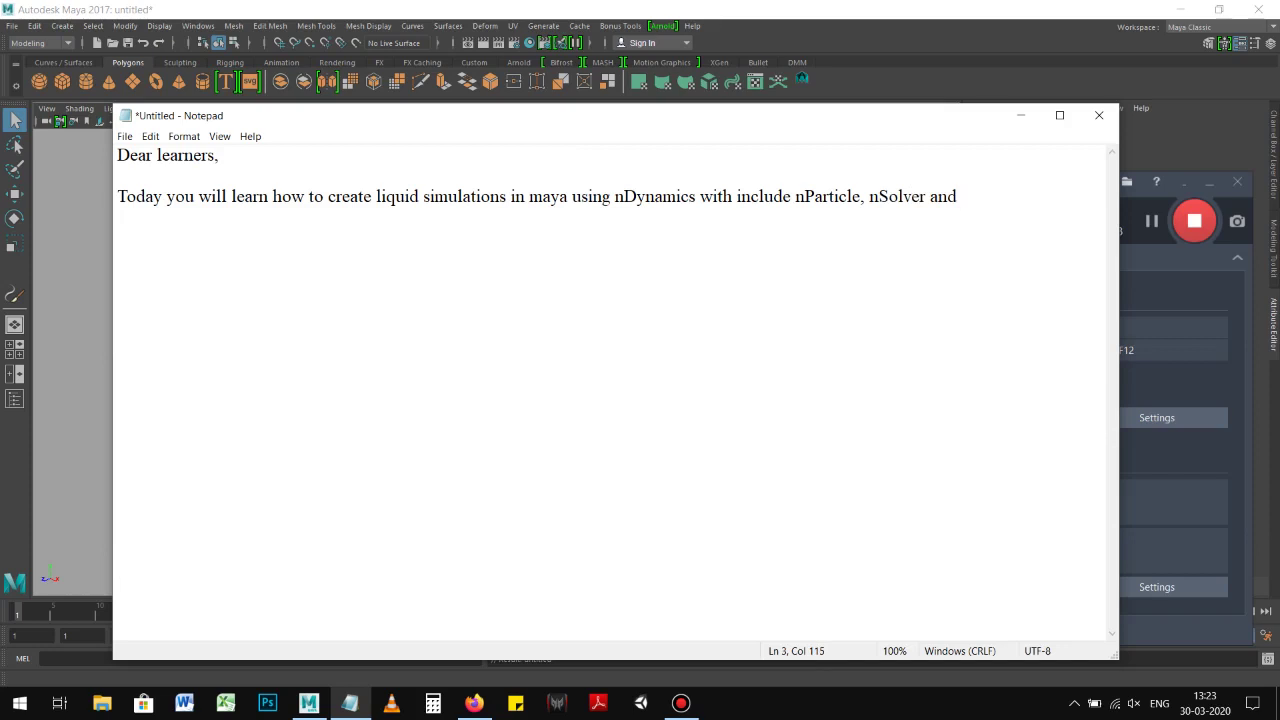
type("n")
type("uc")
type("l")
type("e")
type("us.")
Step: Add a 'Steps:' heading with the lines 'Create nParticle with emitter' and 'Create water pipe'
key("Return")
key("Return")
type("Steps:")
key("Return")
key("Return")
type("Create nParticle withemitter")
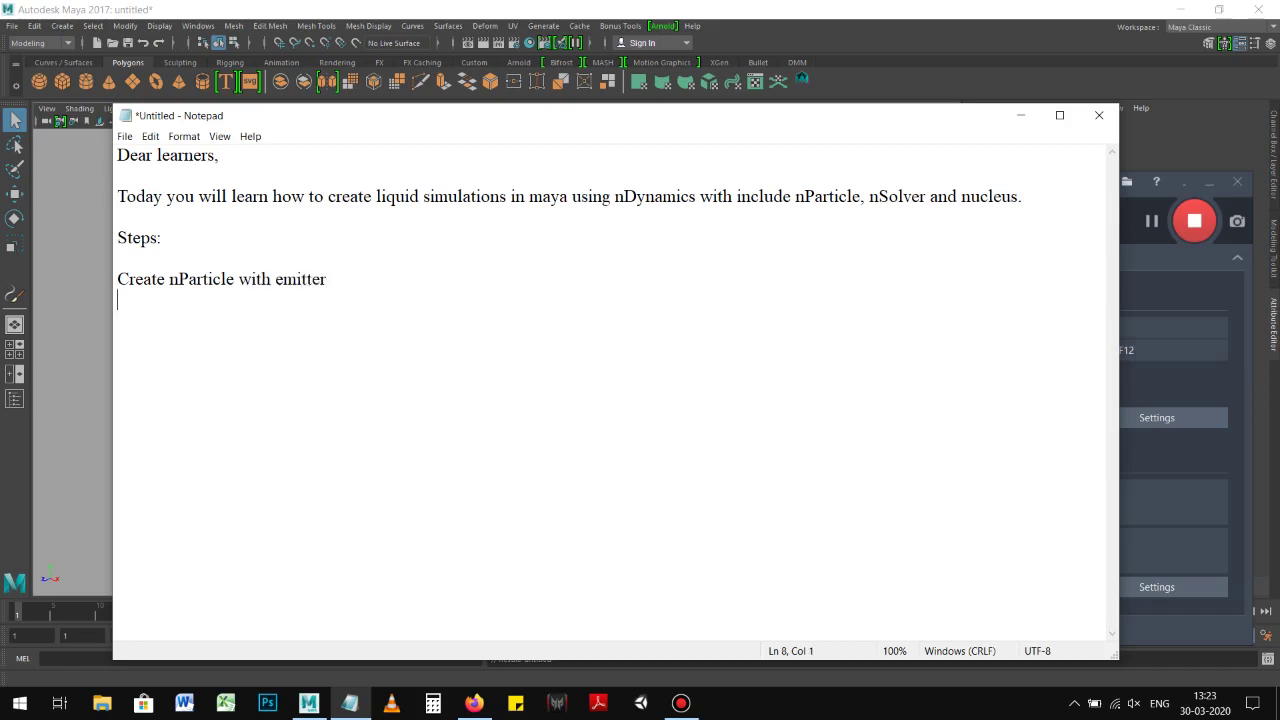
type("Create wa")
type("ter ")
type("pila")
key("BackSpace")
key("BackSpace")
type("pe")
Step: Insert a new first step line reading 'Change nparticle render typ to'
key("Up")
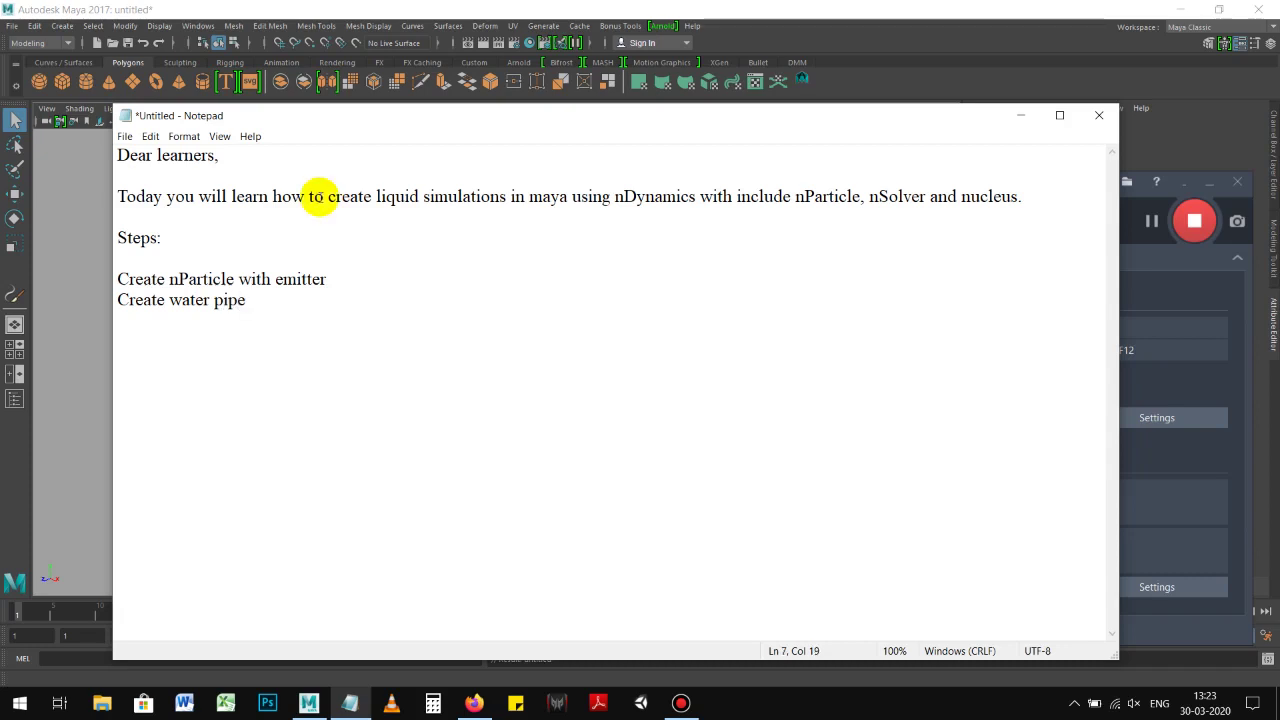
key("Return")
type("Change nparticle t")
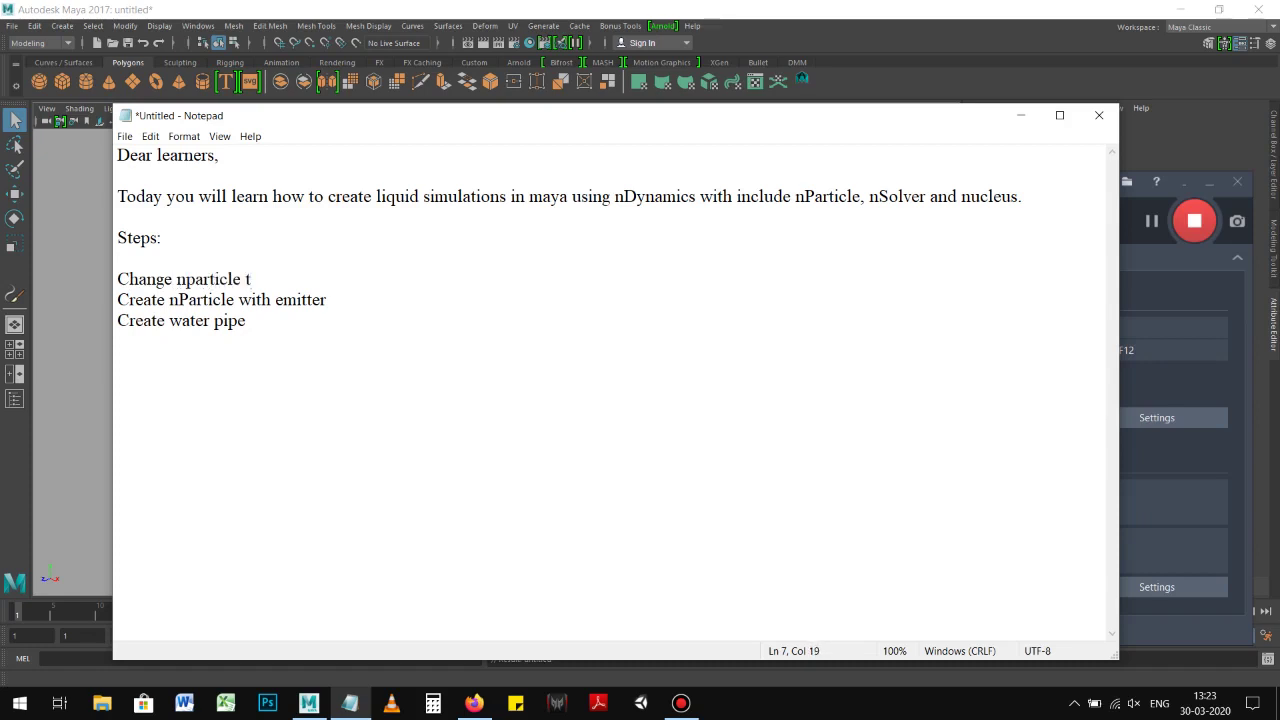
key("BackSpace")
type("t")
key("BackSpace")
type("render typ to")
left_click(324, 279)
Step: Complete the render step as from "Balls" to "Water" and add 'with Cylinder' to the pipe step
type("e")
left_click(348, 279)
key("Left")
key("Left")
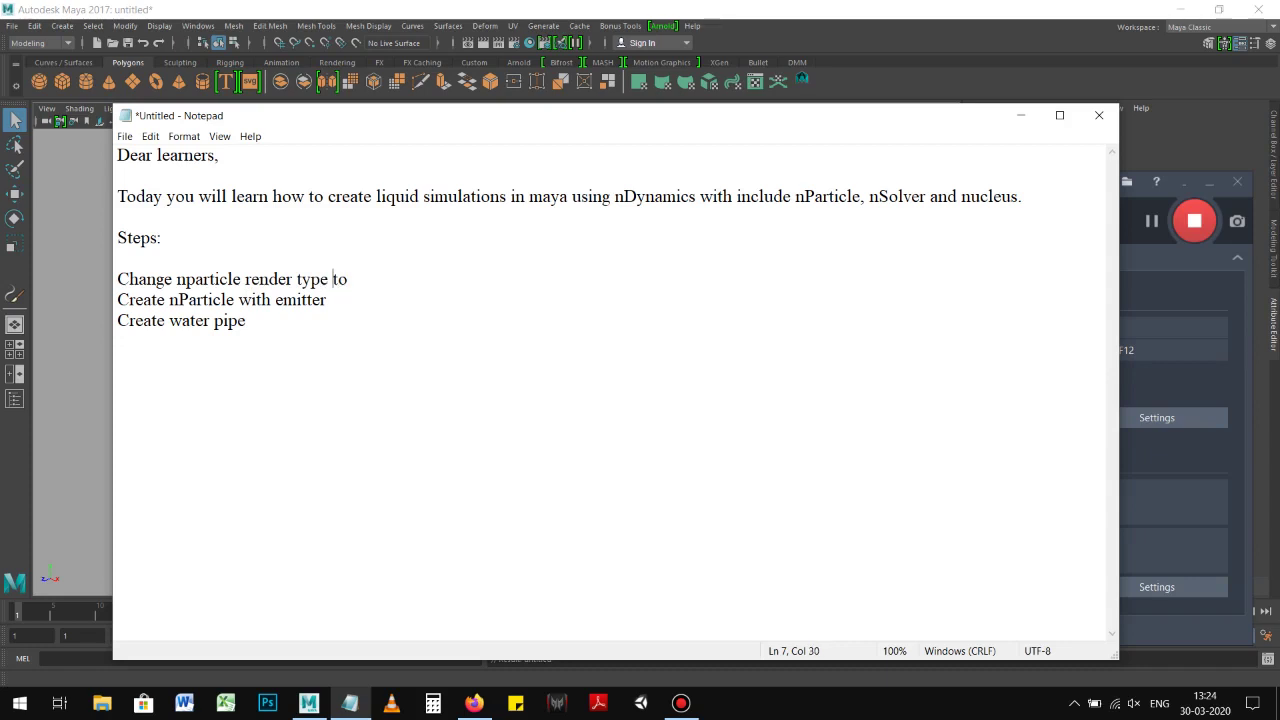
type("from ")
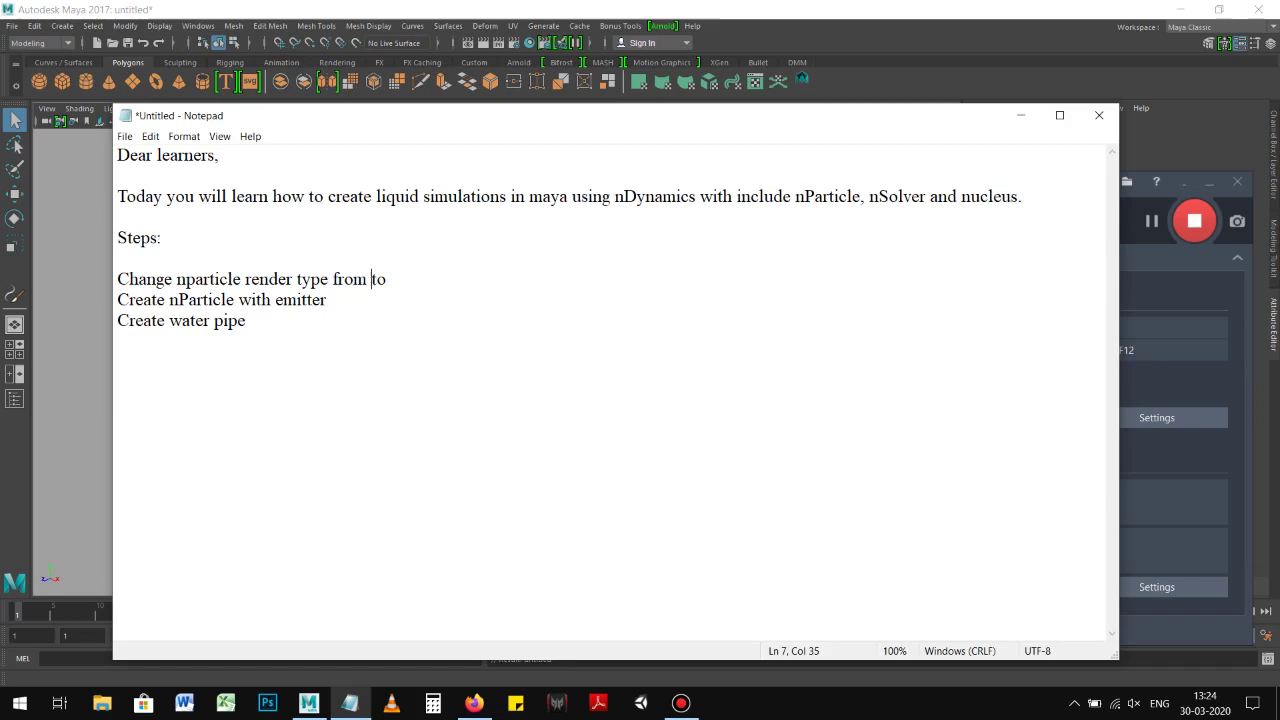
type("\"Balls")
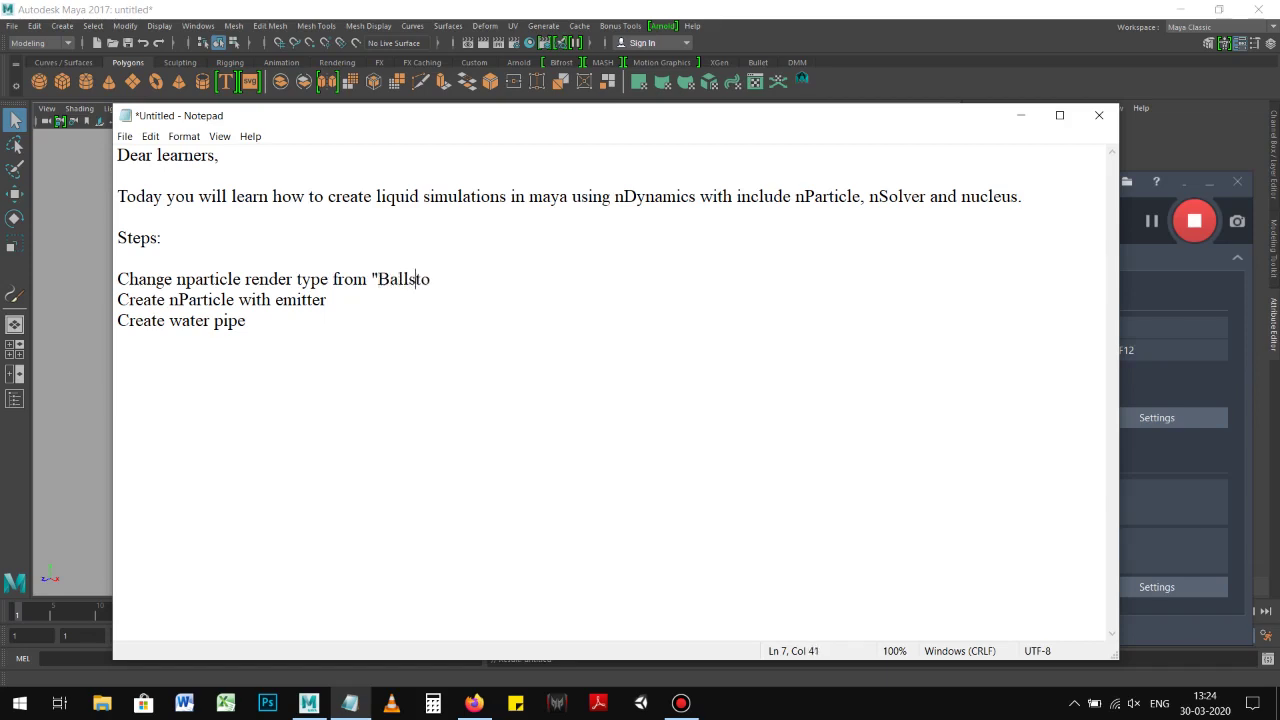
type("\"")
key("End")
type("\"Water\"")
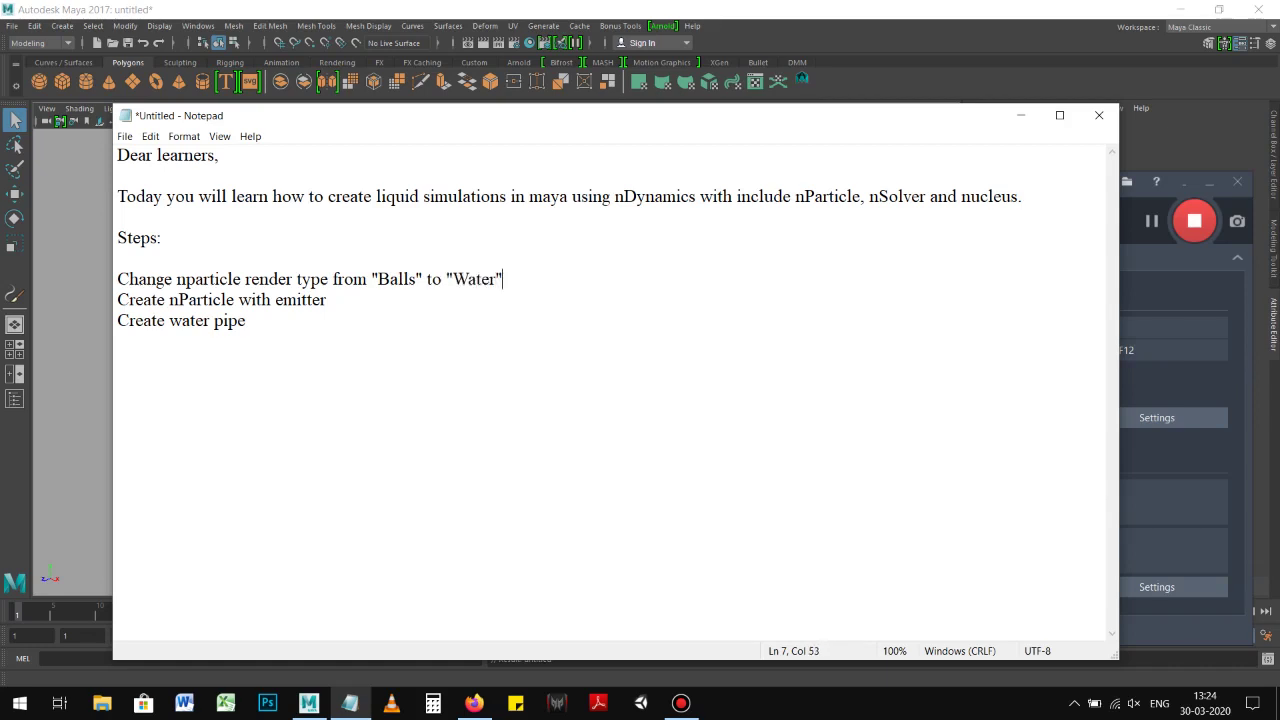
key("Down")
key("Down")
type("with Cylinder")
Step: Add the steps 'Put emitter inside cylinder' and 'rotate the geomentry'
key("Return")
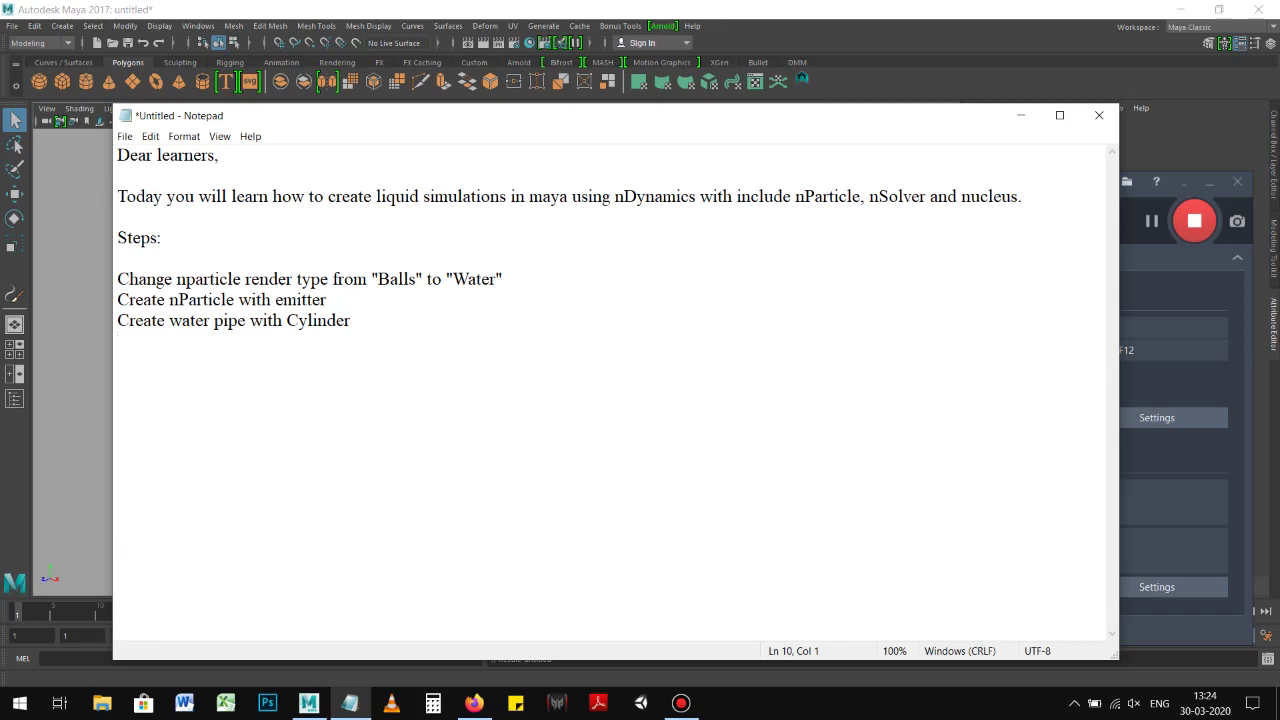
key("Return")
type("Put ")
type("emitter insi")
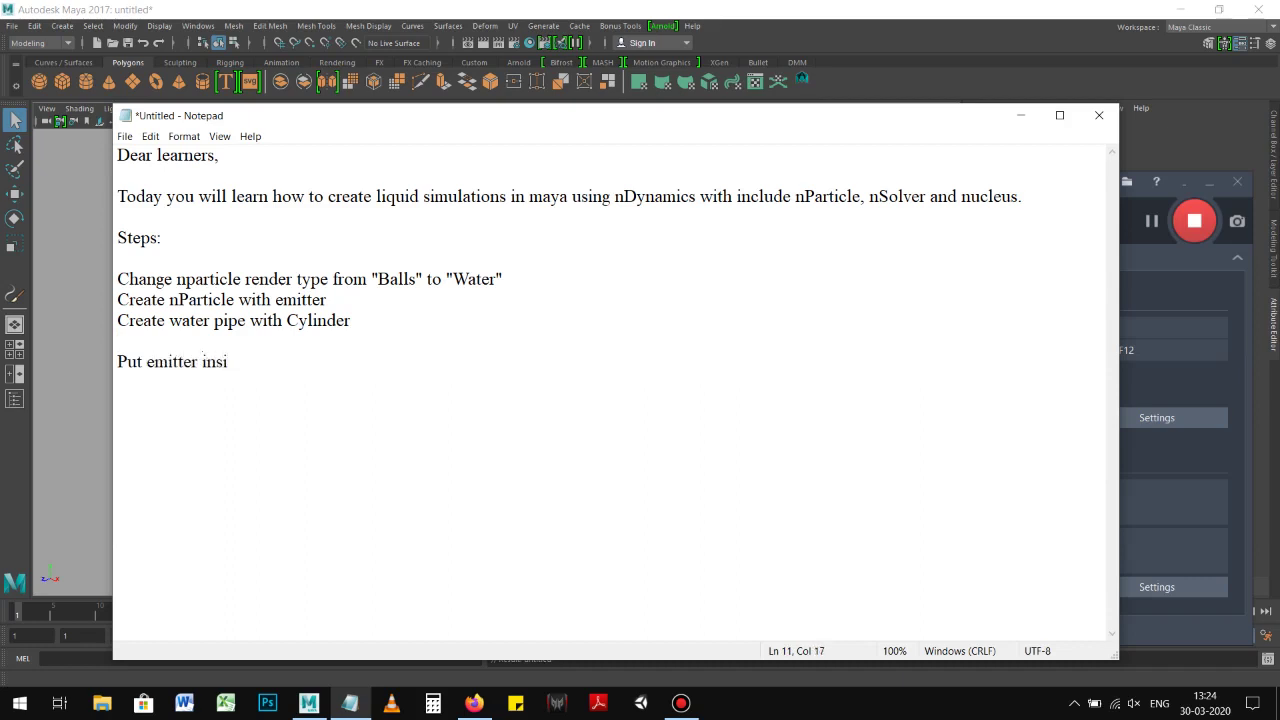
type("de cylinder")
key("Return")
type("rotate the geomentry")
key("Return")
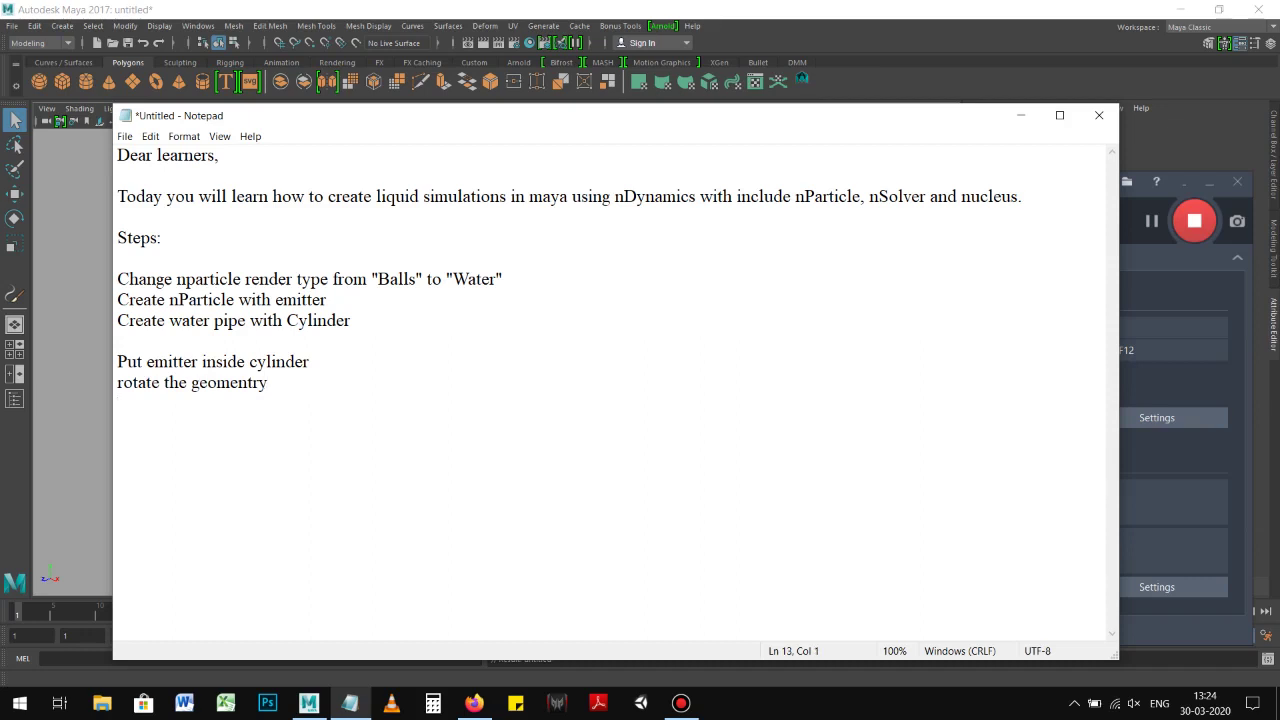
Step: Remove the blank line between the steps, capitalise 'Rotate', and begin an 'Increase' line
key("Up")
key("Up")
key("Up")
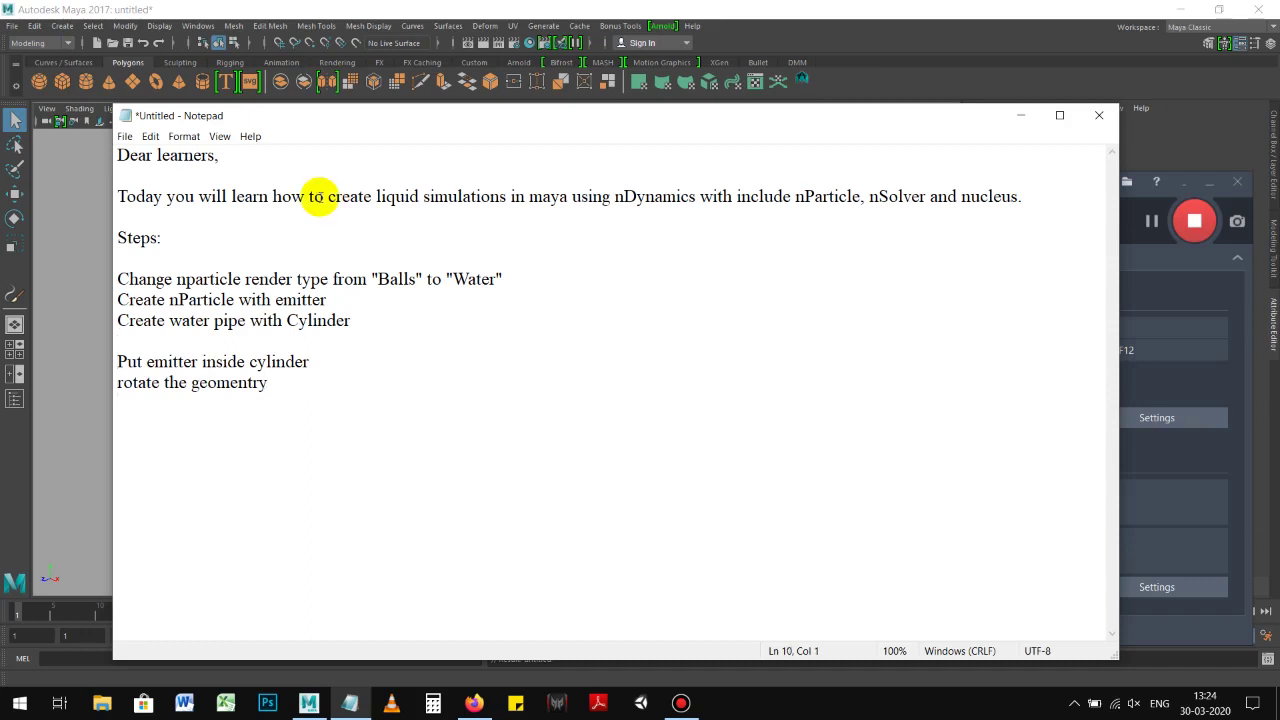
key("Delete")
key("Down")
key("Down")
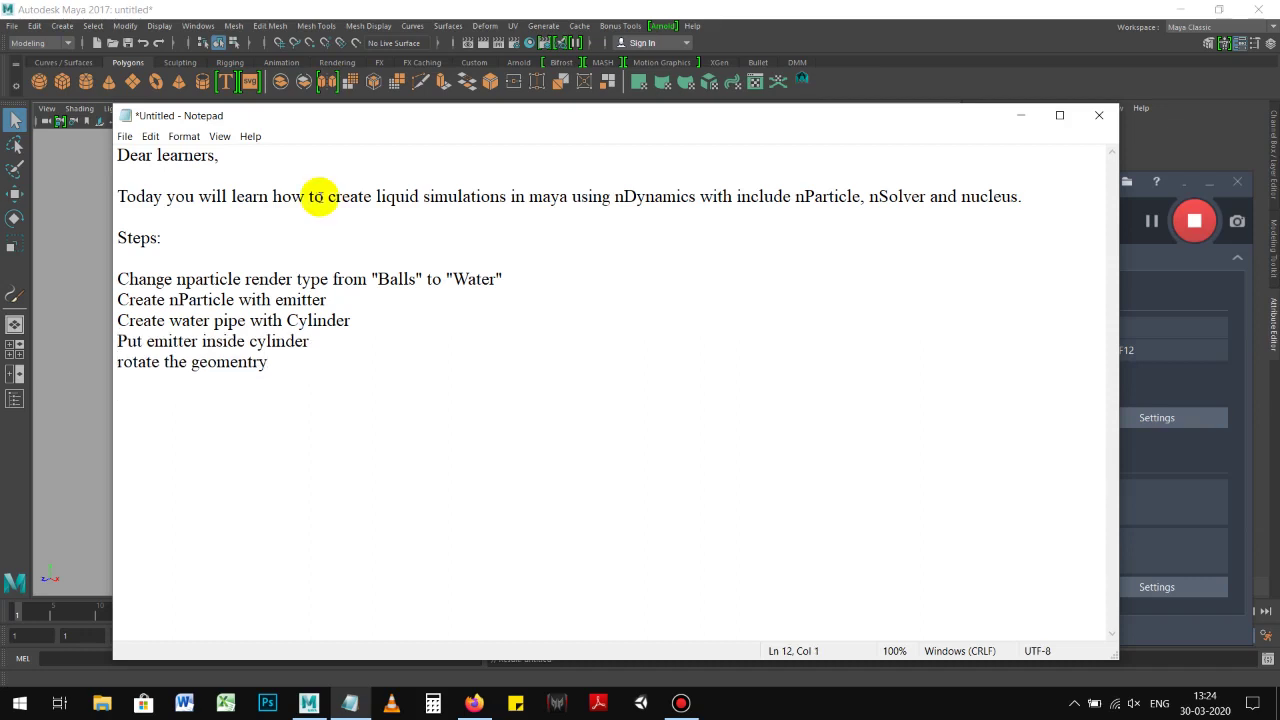
key("Up")
key("Delete")
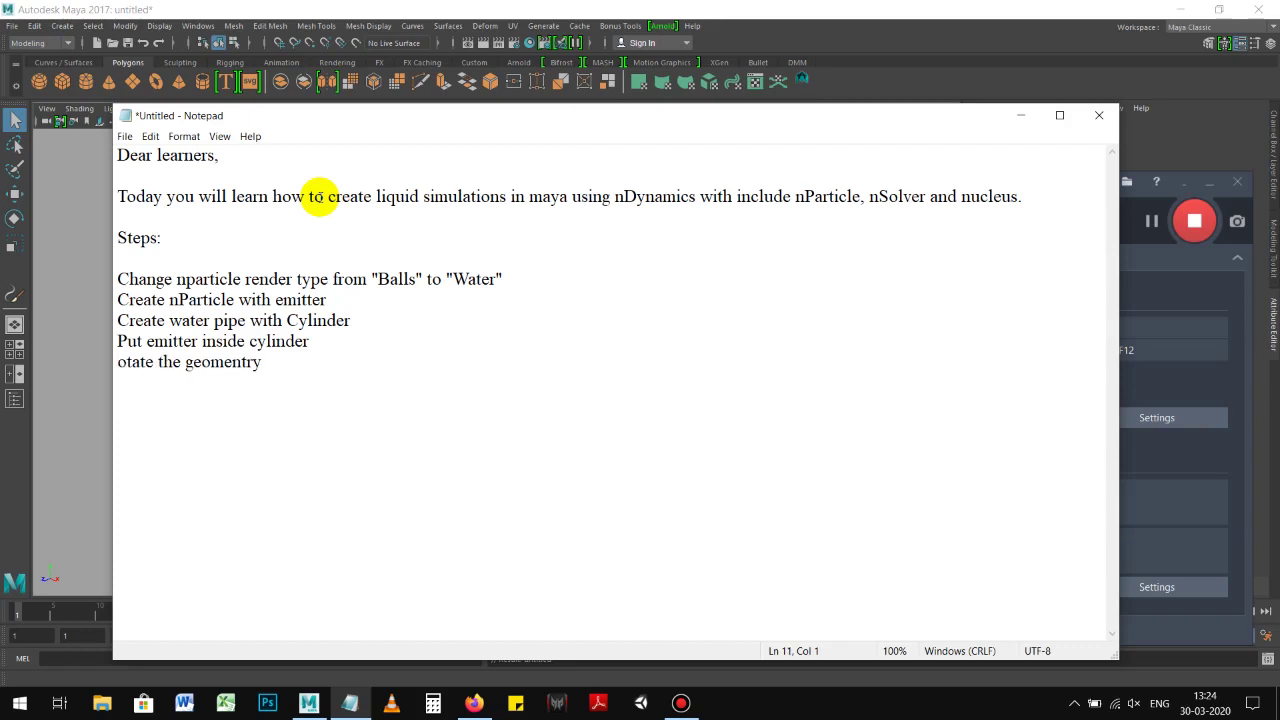
type("R")
key("Down")
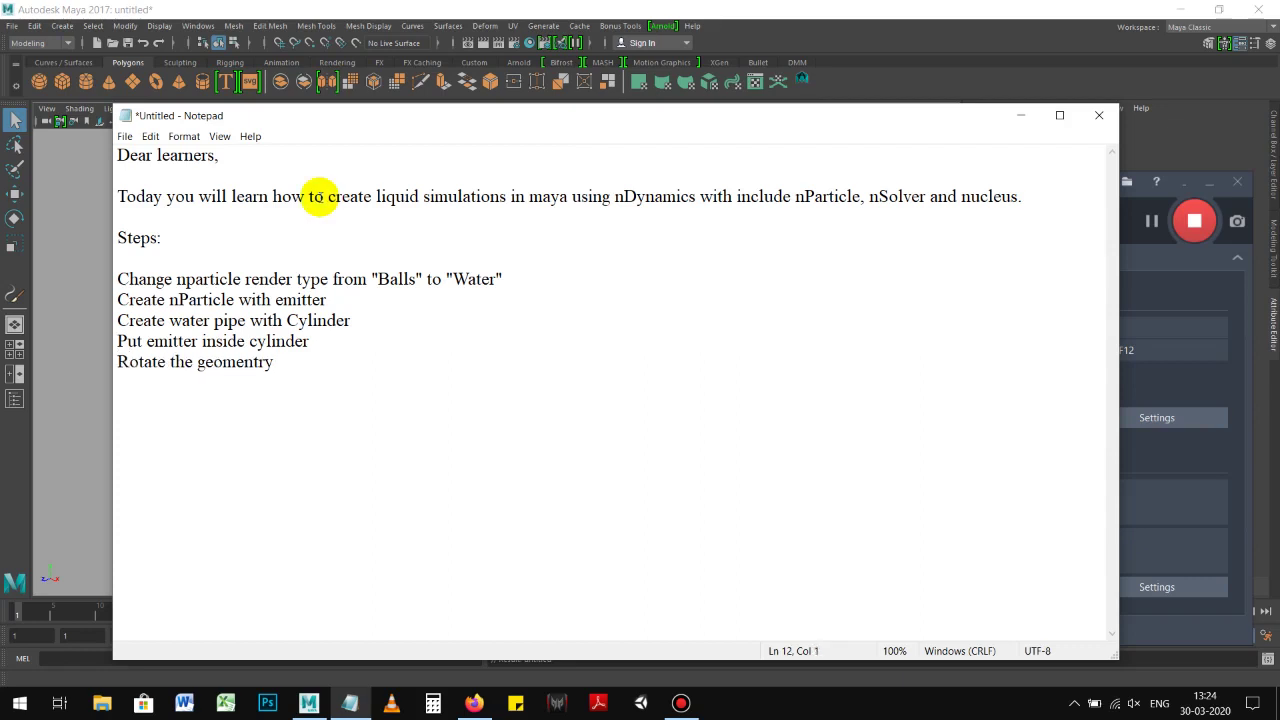
type("I")
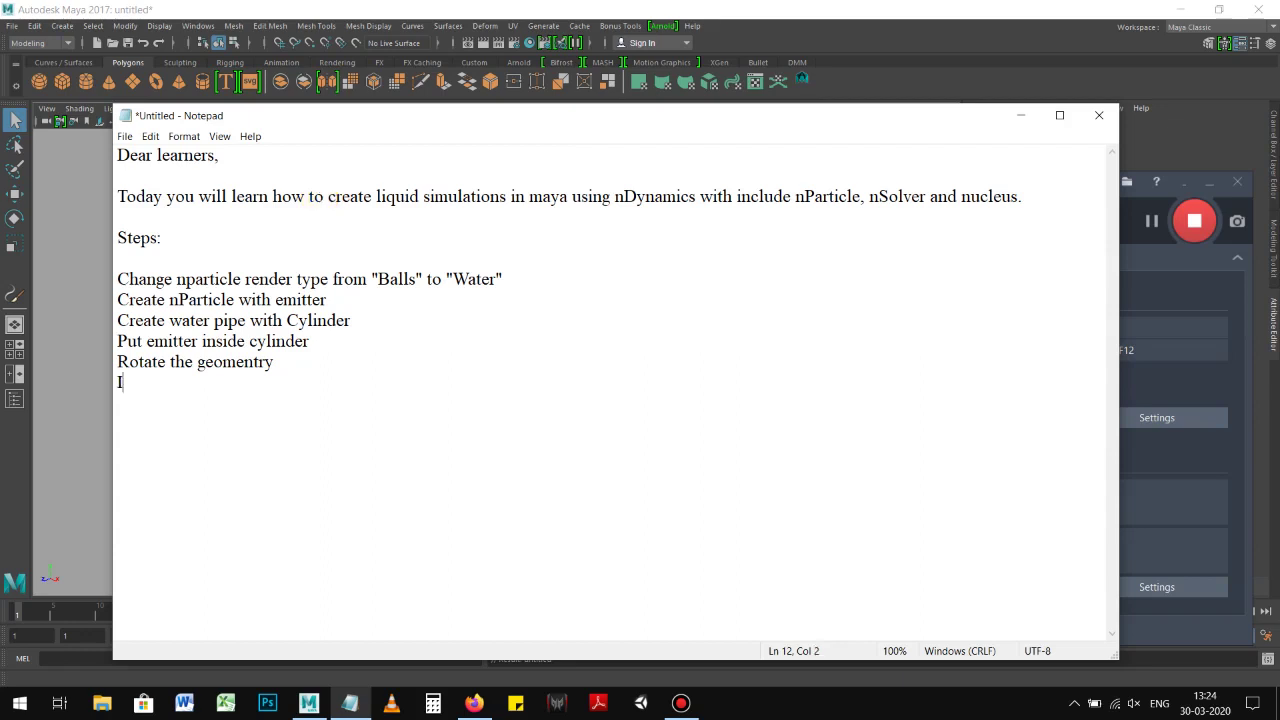
type("ncreta")
Step: Add the step 'Increase particle count to around 1000-2000'
key("BackSpace")
key("BackSpace")
type("a")
type("se particle")
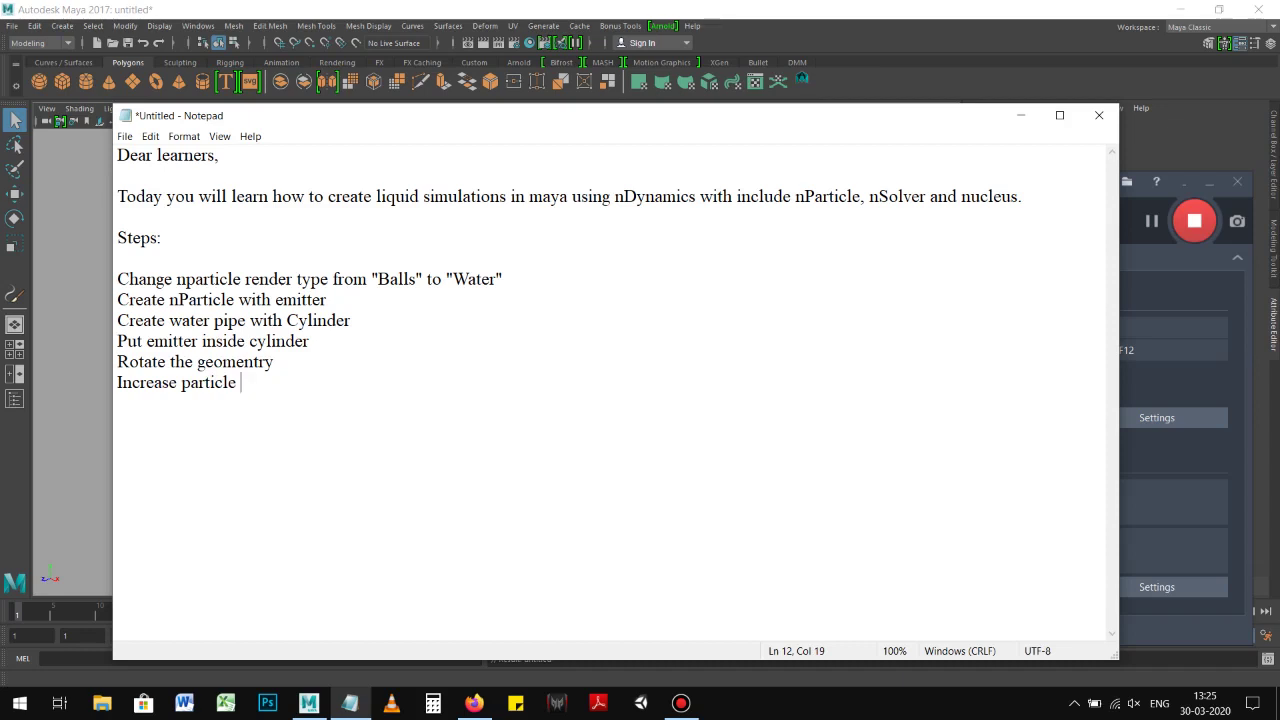
type("count")
type(" to around ")
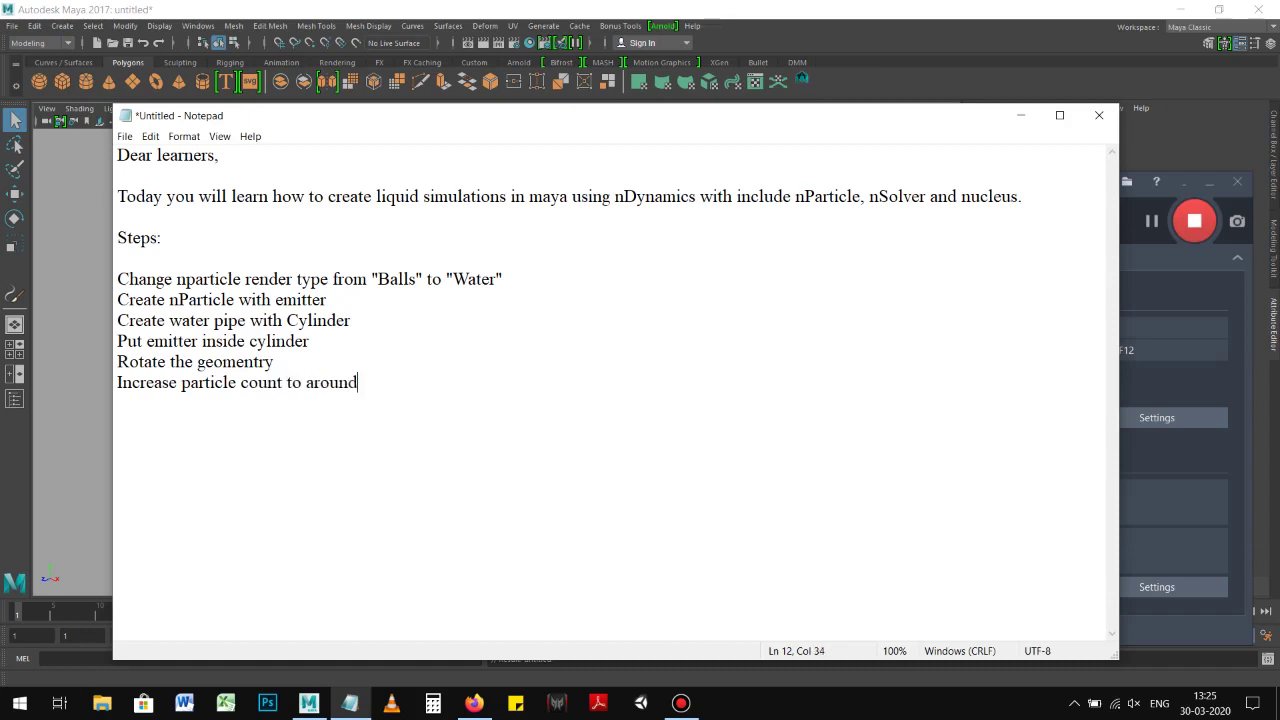
type("1000-2000")
key("Return")
Step: Add the steps 'Adjust "liquid simulation" properties.' and 'Adjust output Mesh properties'
type("Adjust \"")
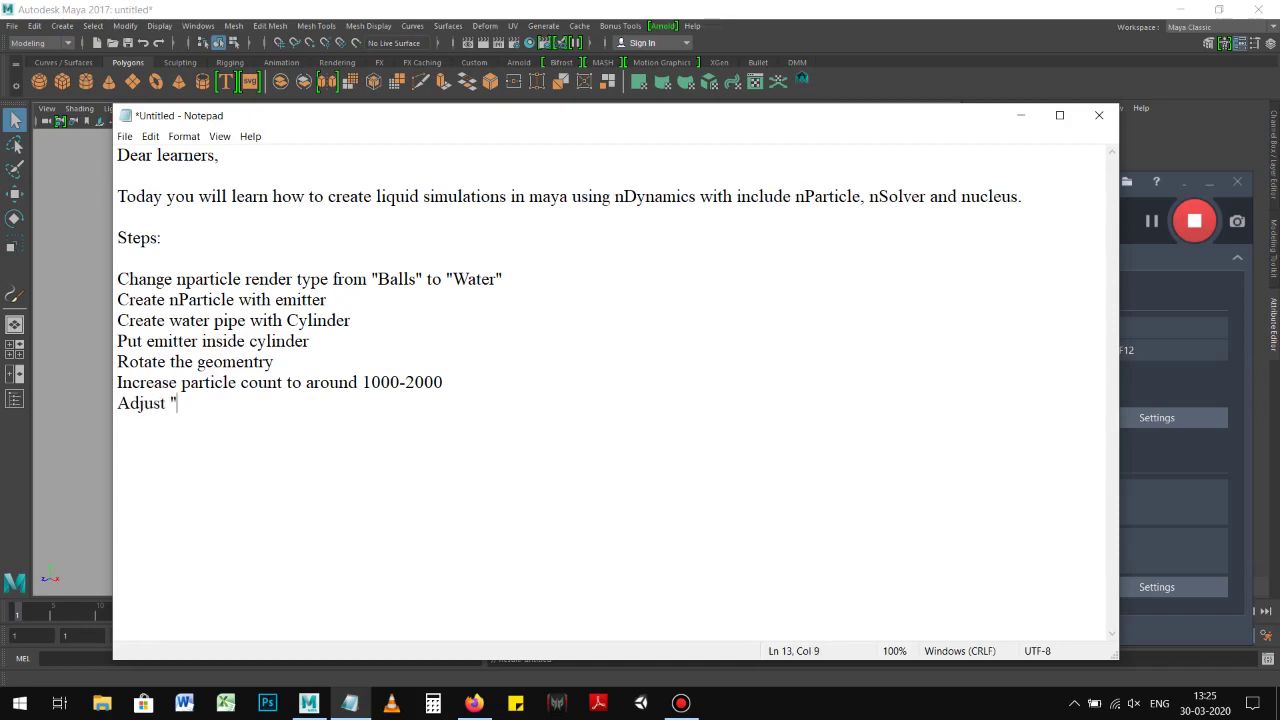
type("liquid\"")
key("Left")
type("simulation")
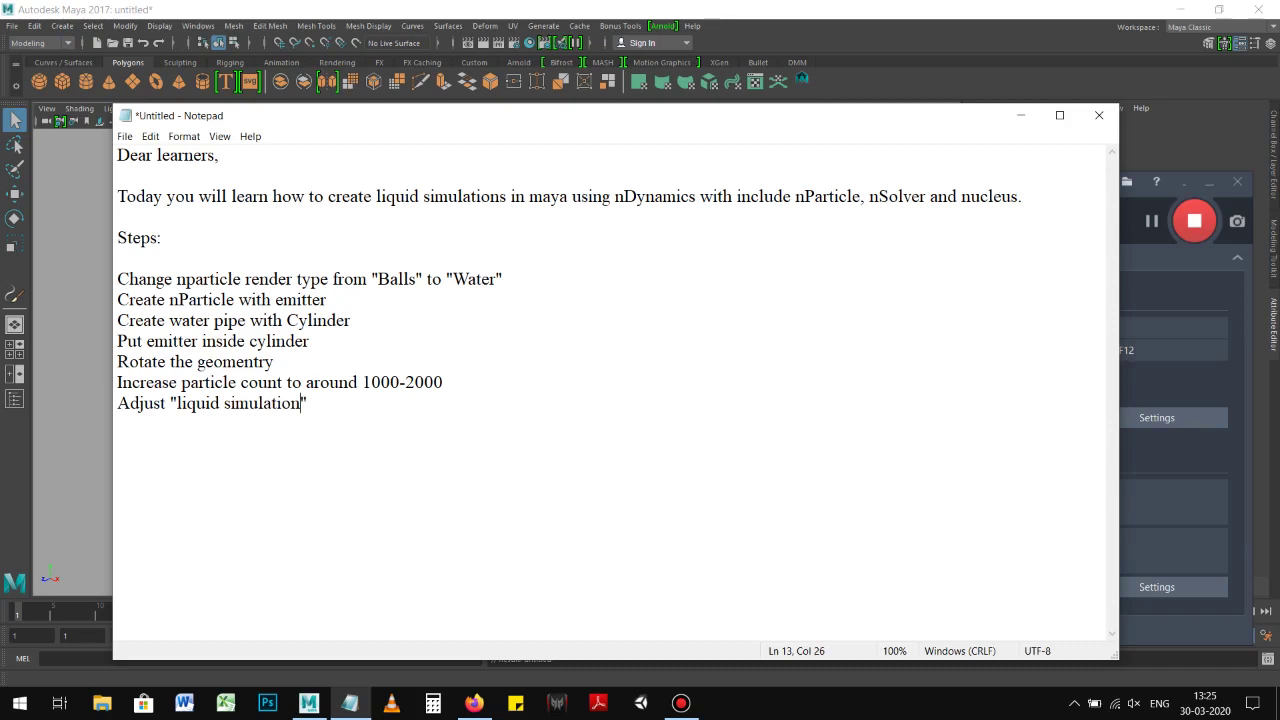
type("\" properties")
type(".")
key("Return")
type("Adjust out")
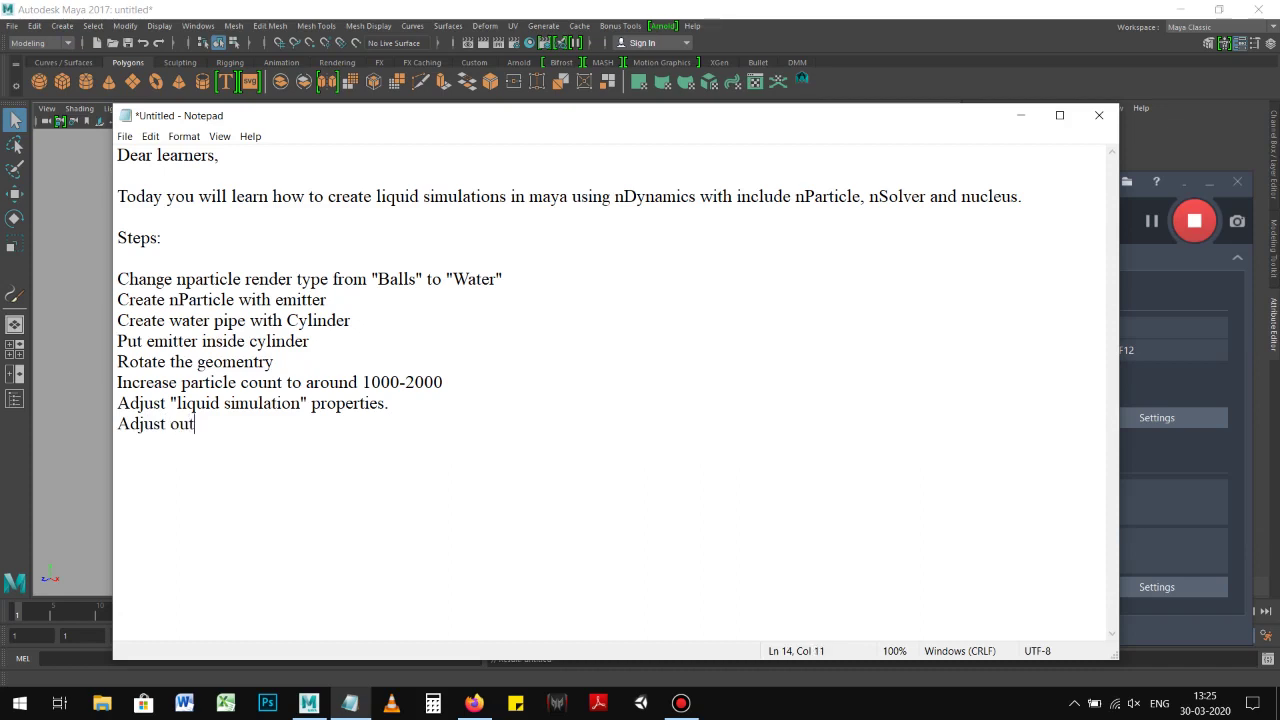
type("put ")
type("me")
key("BackSpace")
key("BackSpace")
type("Mesh pro")
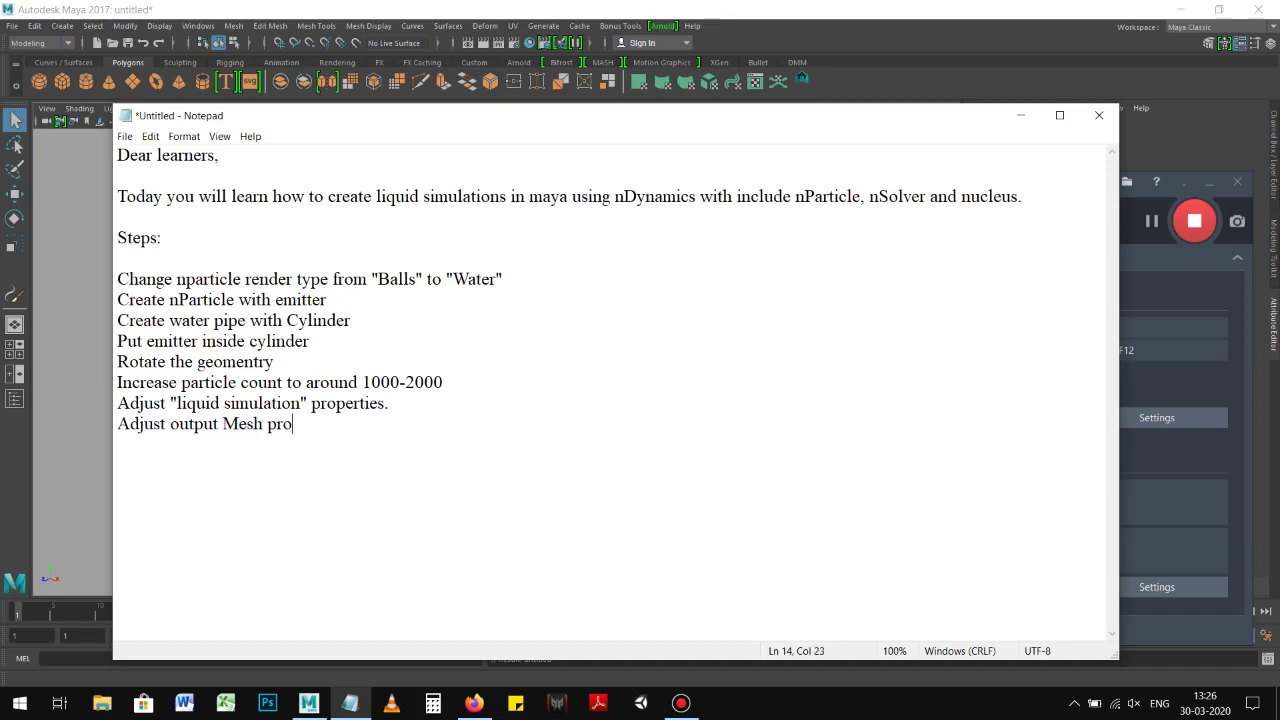
type("perties")
key("Return")
Step: Add 'Now create shader for water', with a 'Simulate.' line and blank line above it
type("Now create shader do")
key("BackSpace")
key("BackSpace")
type("for water")
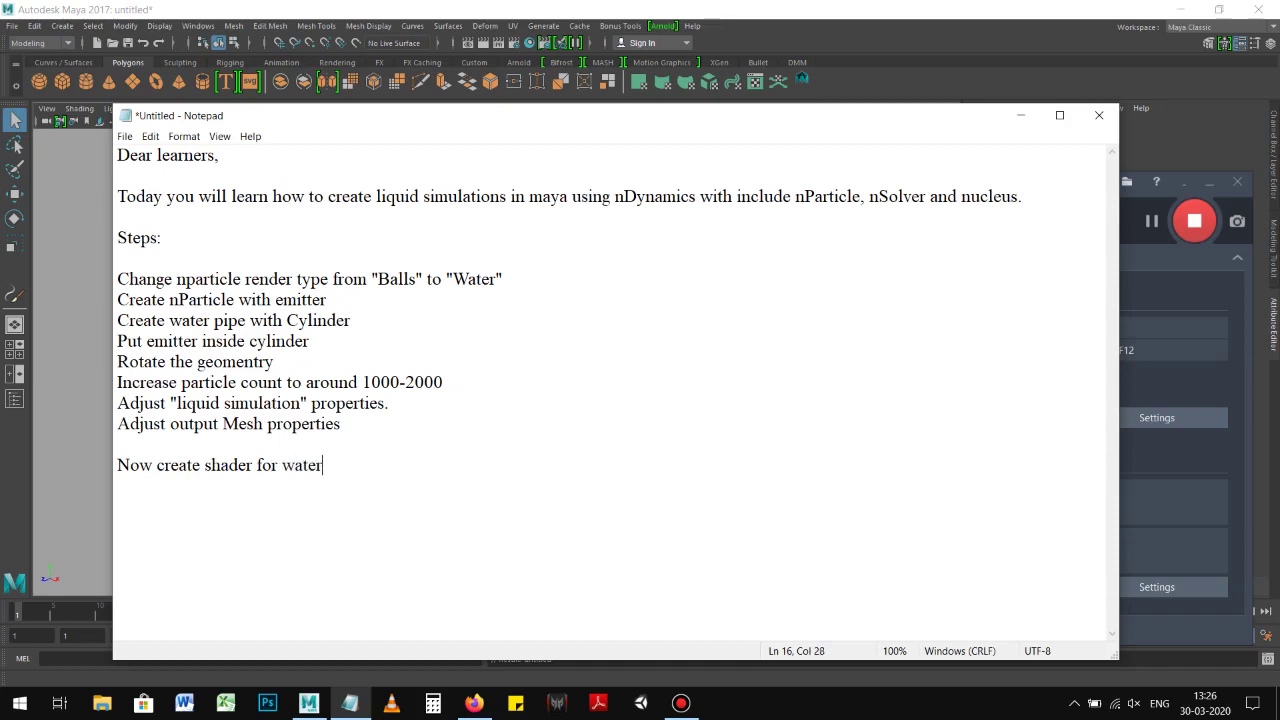
key("Return")
key("Up")
key("Up")
type("Simulate")
type(".")
key("Return")
key("Down")
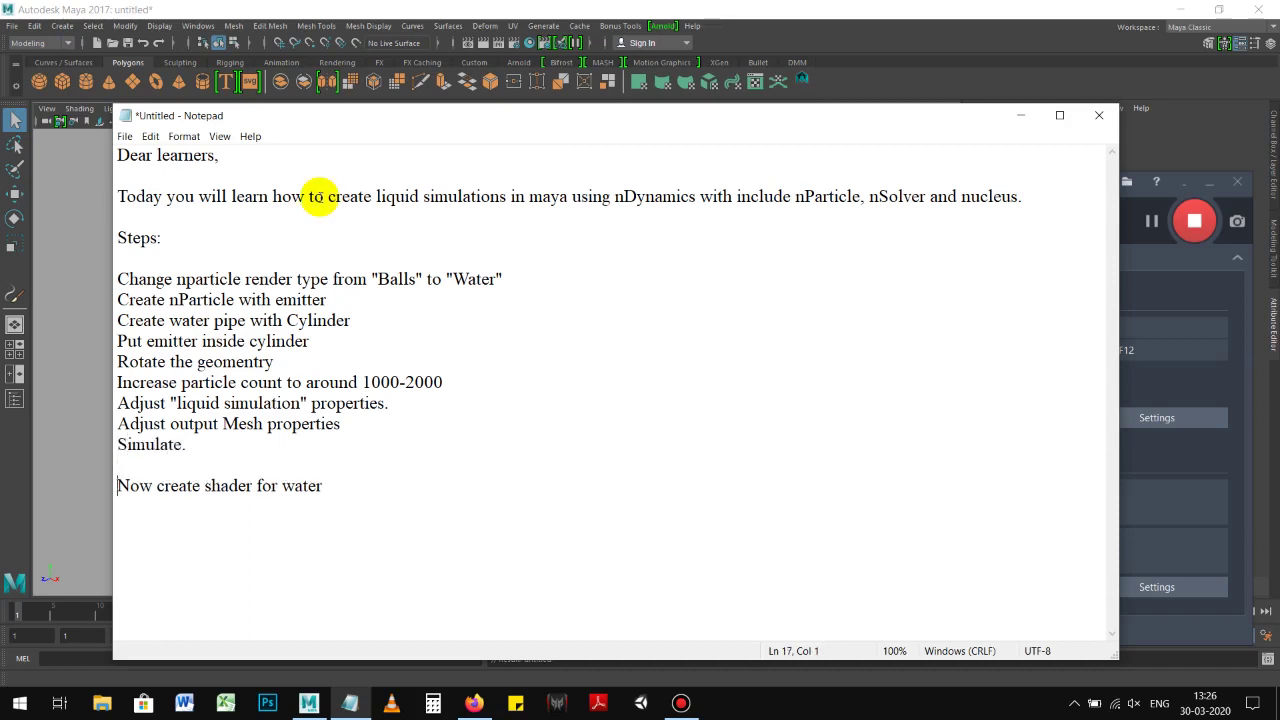
key("ctrl+Right")
key("ctrl+Right")
key("End")
key("Return")
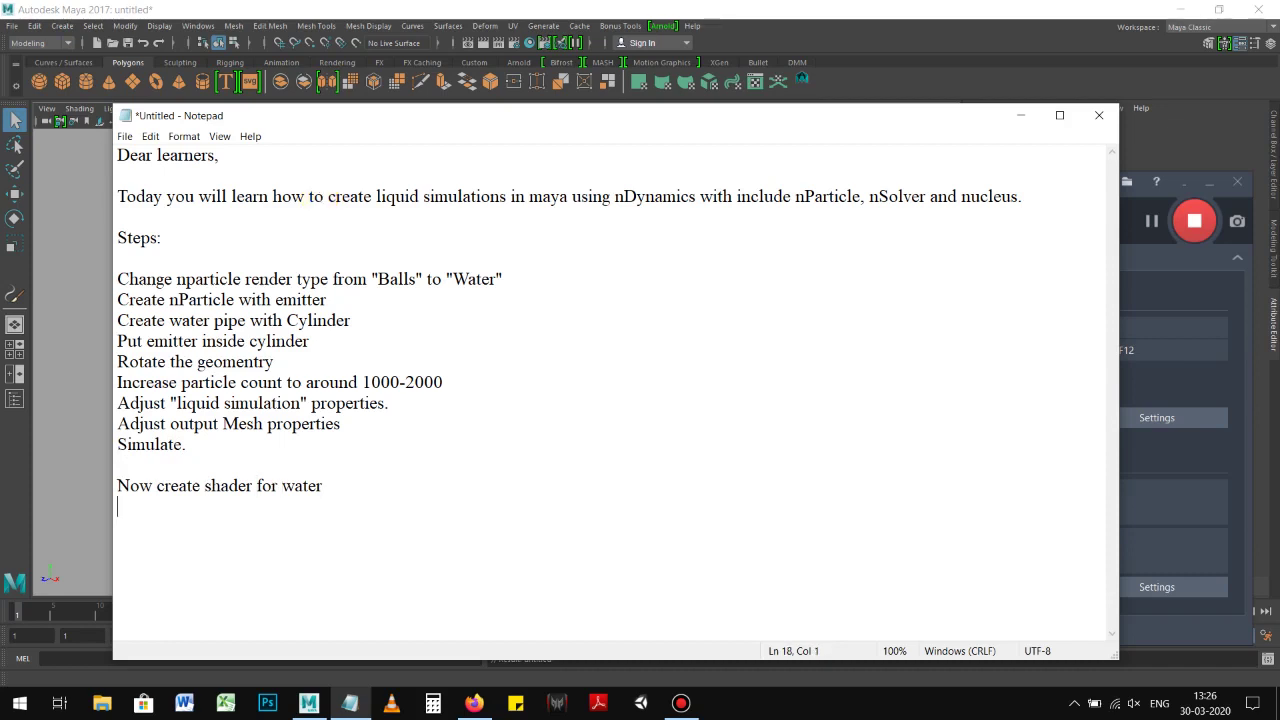
Step: Type 'Steps- Create water mesh from paint effects' and 'convert paint effect to polygon'
type("Steps")
type("- ")
type("Create")
type(" water mesh ")
type("from ")
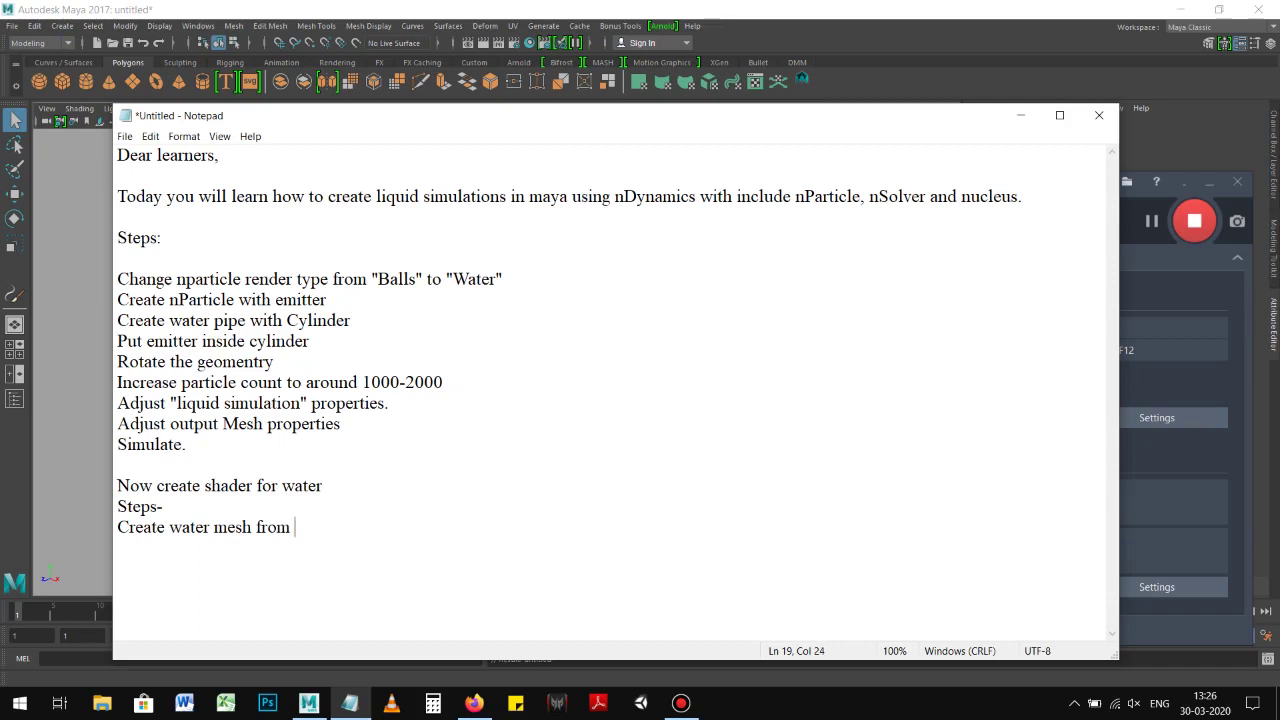
type("pain")
type("t")
type(" effects")
key("Return")
type("convert ")
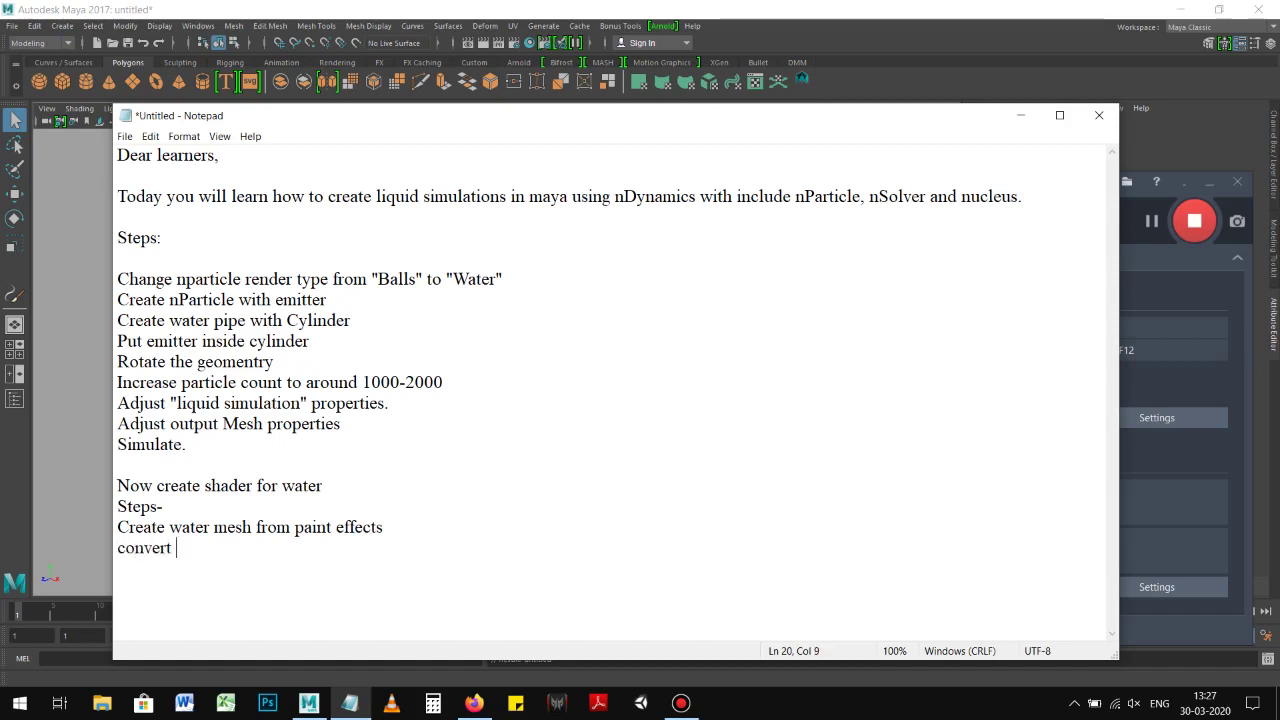
type("paint effect to poly")
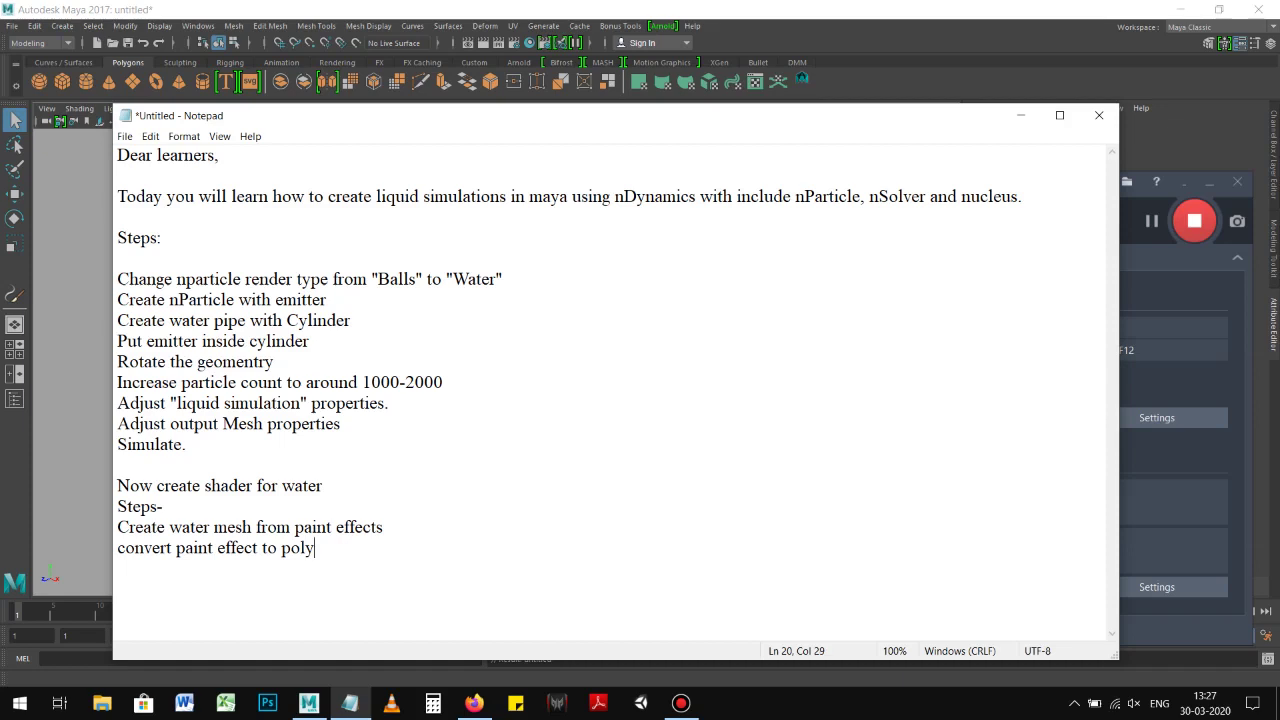
type("gon")
key("Return")
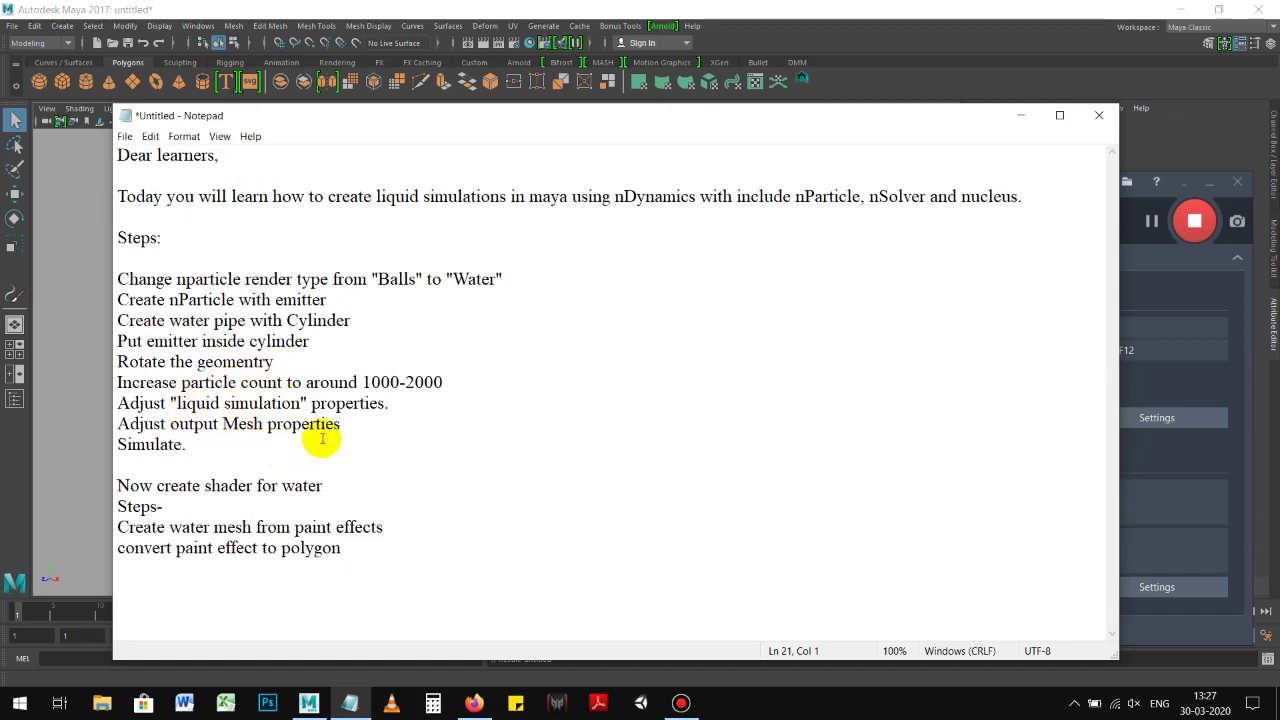
Step: Insert 'convert nParticle to Polygon' after the liquid simulation step and capitalise 'Polygon' on the paint effect line
left_click(362, 424)
left_click(422, 403)
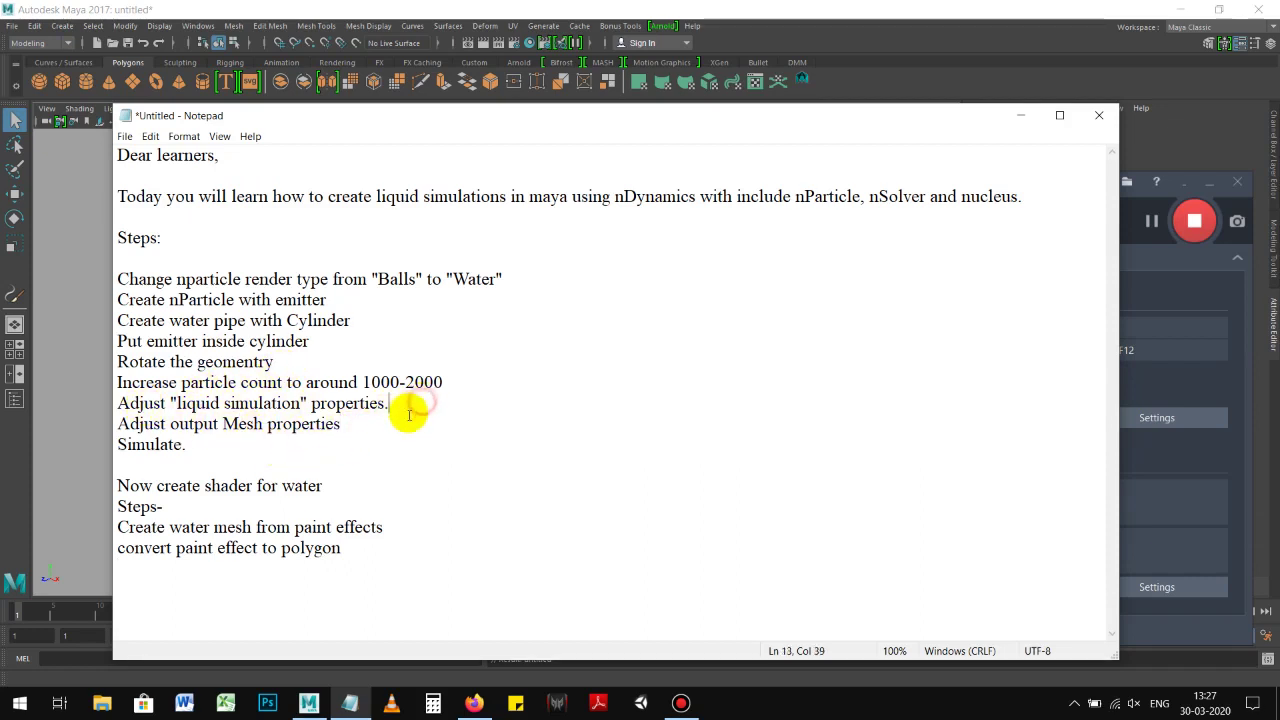
key("Return")
type("convertnParticle top")
key("BackSpace")
type("Polygon")
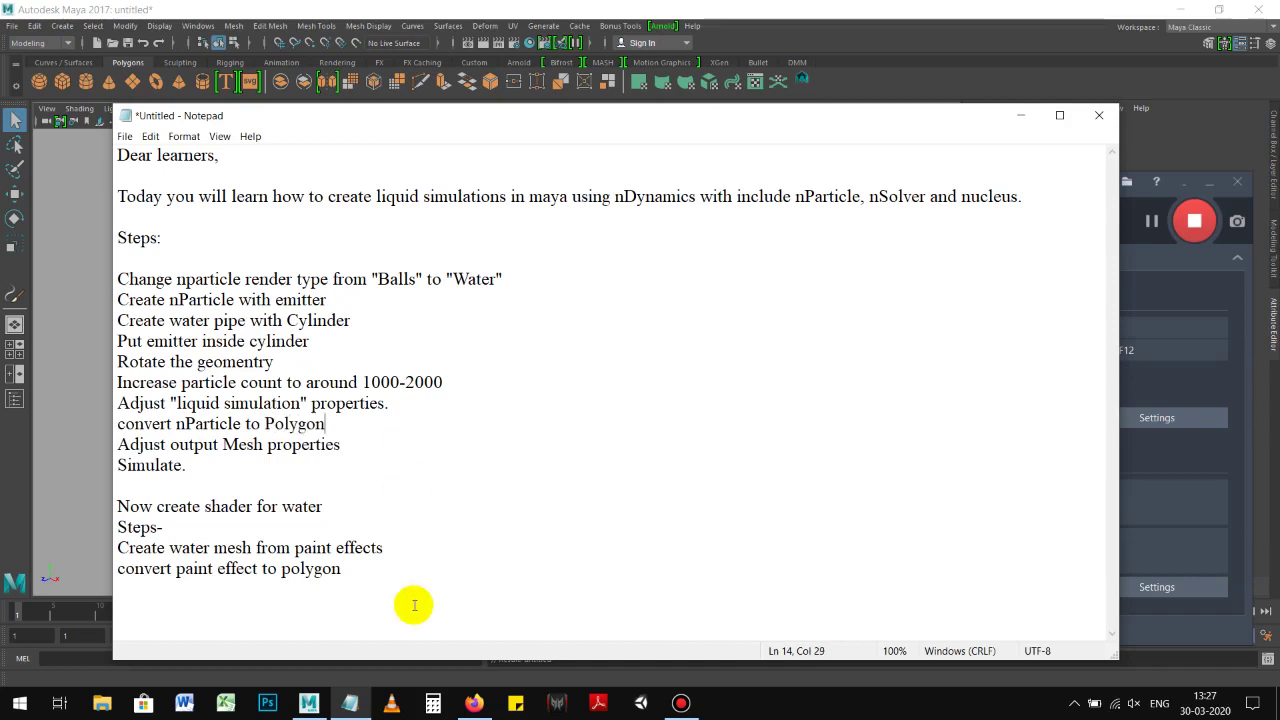
left_click(282, 568)
type("P")
Step: Add 'Go to hypershade', 'select water shader', 'apply that shader to nparticle polygon' and 'Done!'
left_click(344, 576)
key("Return")
key("Return")
type("Go to hypershade")
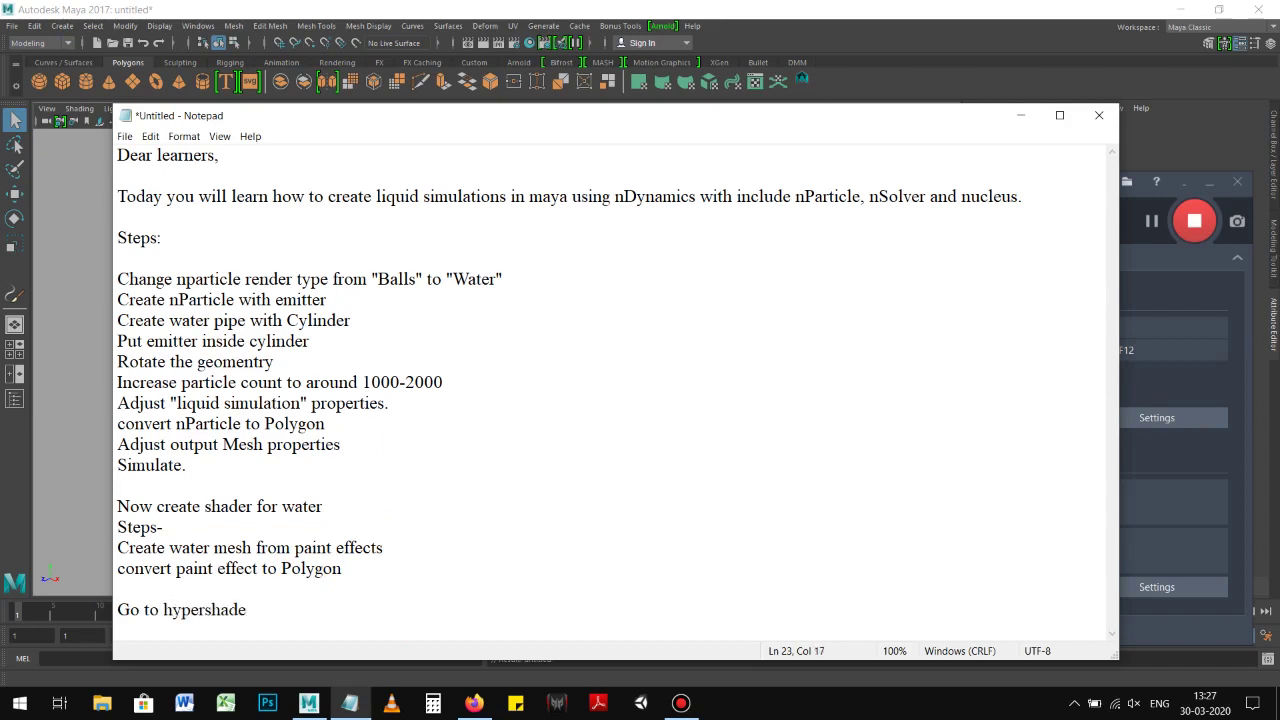
key("Return")
type("select ")
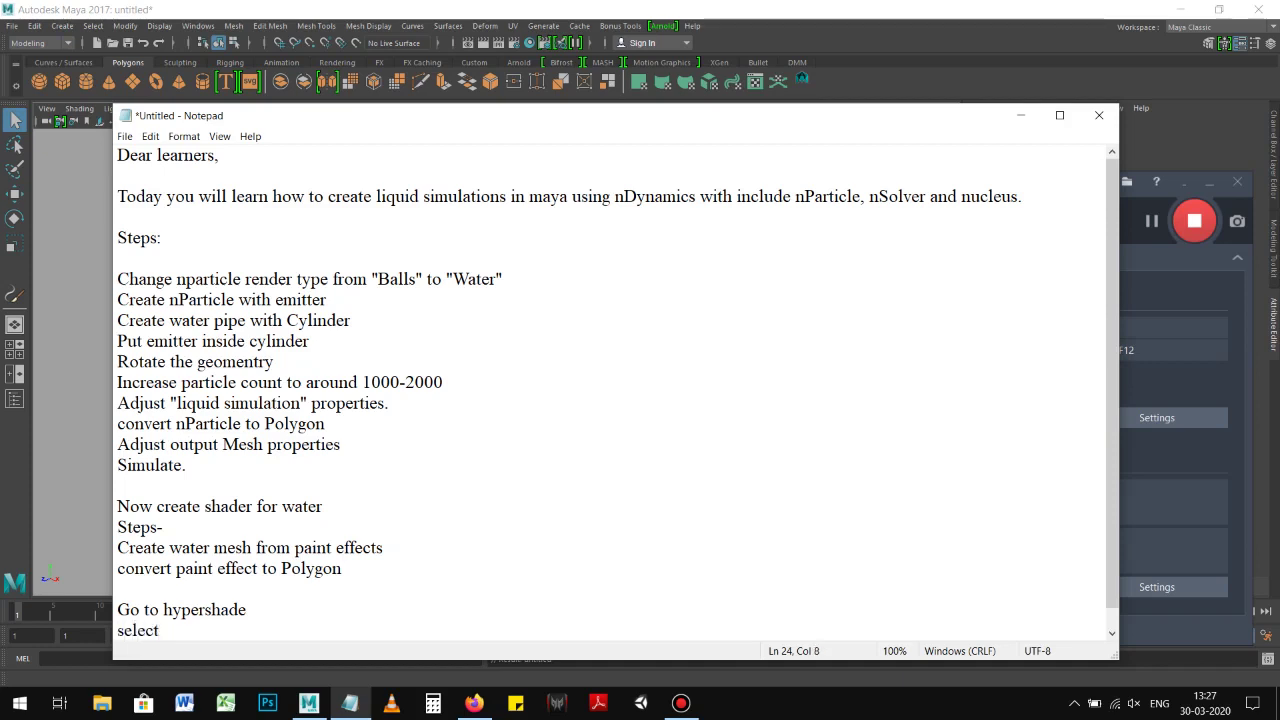
type("water shader")
key("Return")
type("apply that shader to ")
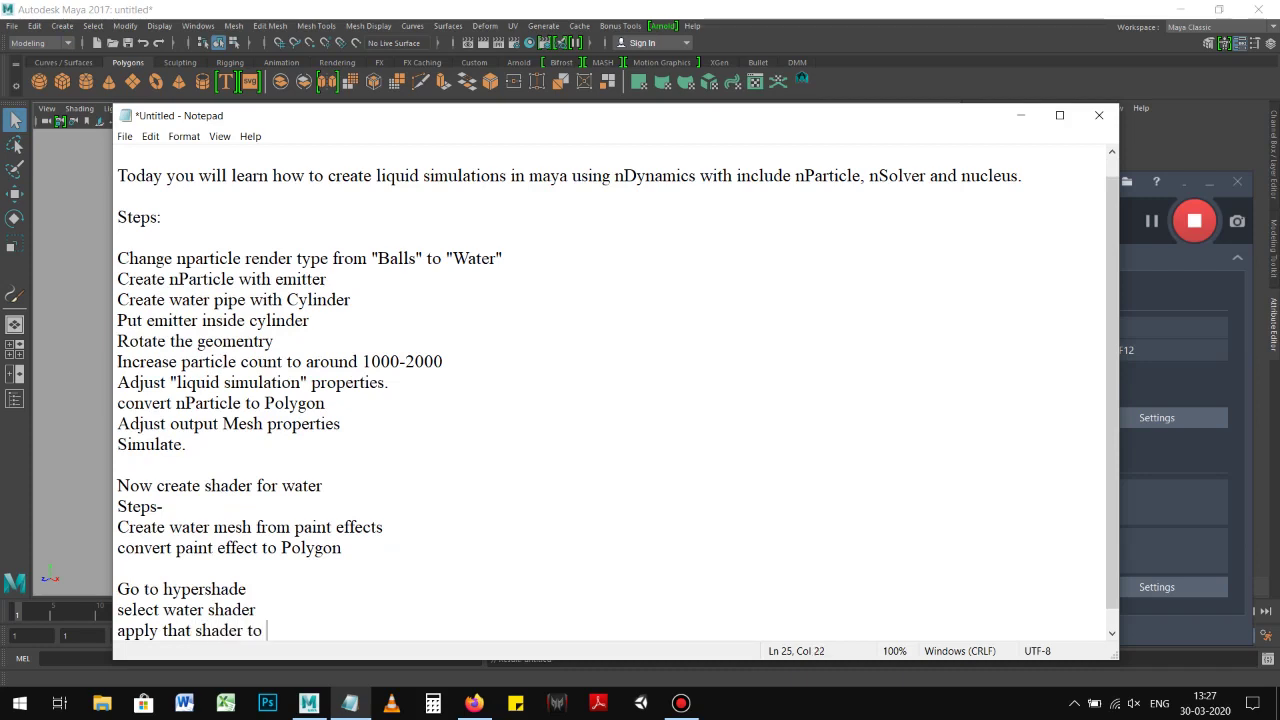
type("nparticle")
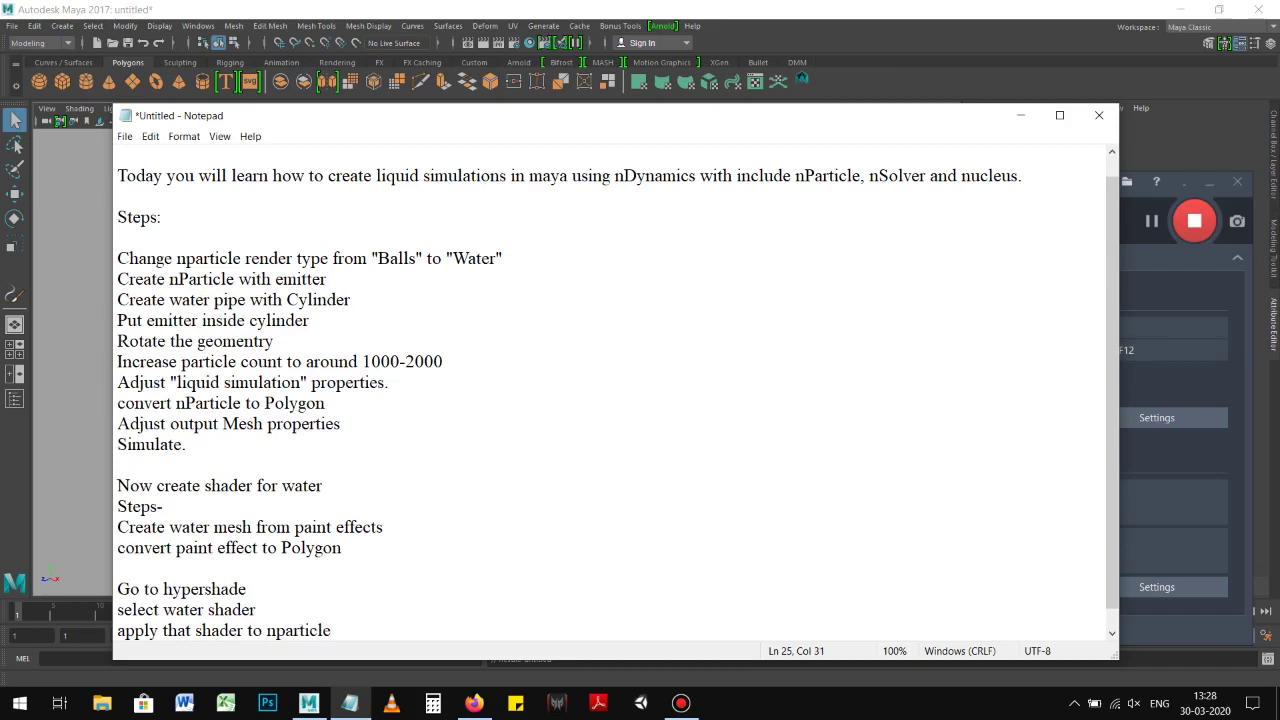
type(" polygon")
key("Return")
key("Return")
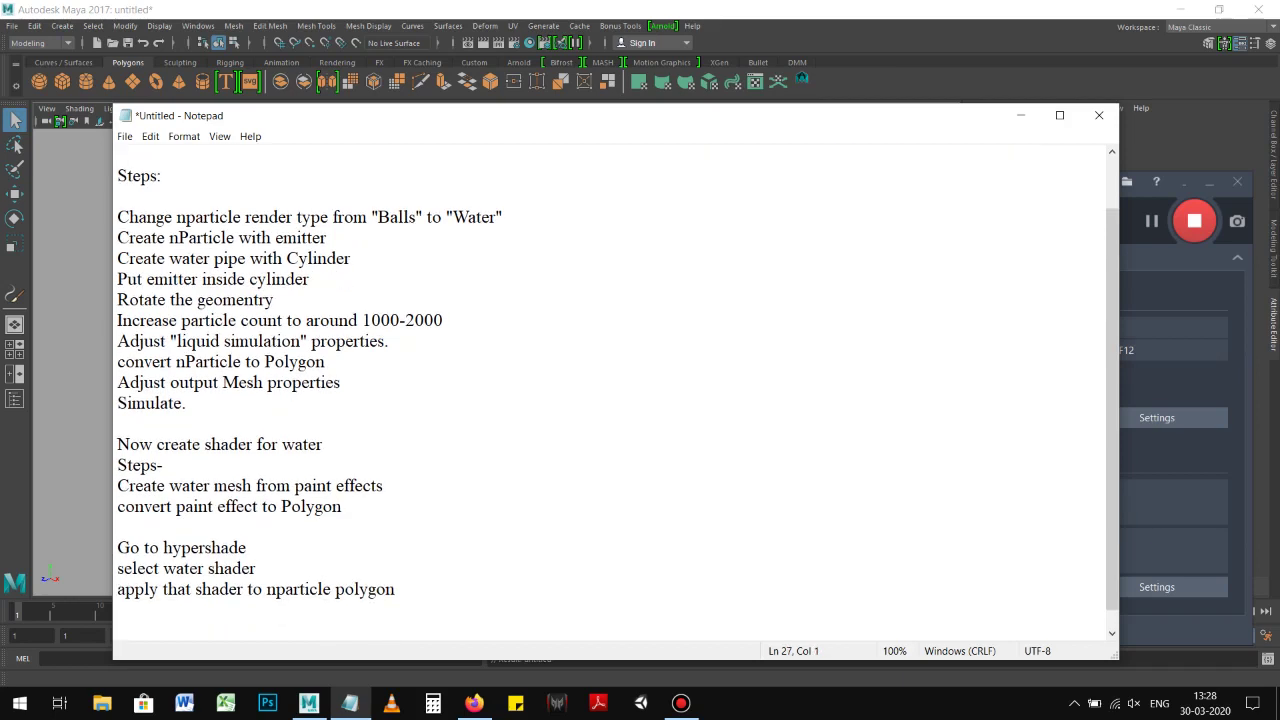
type("Done!")
key("Return")
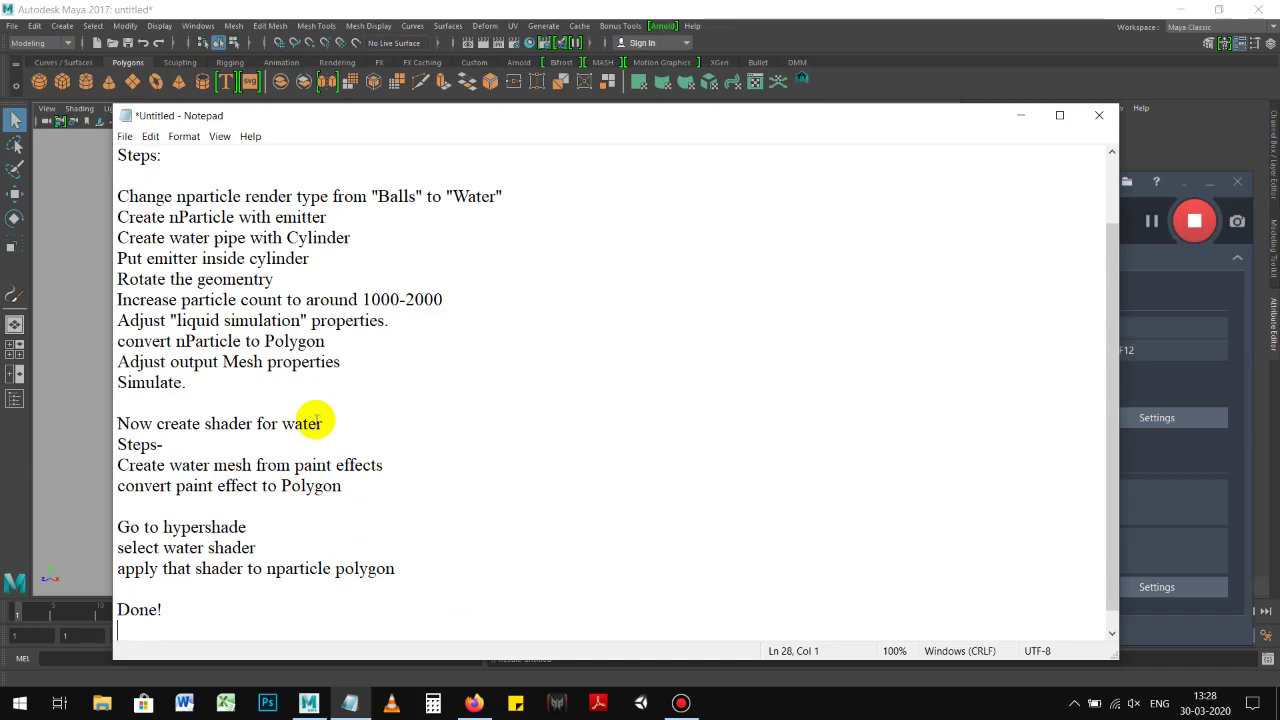
Step: Highlight each step line in turn to review the whole plan
scroll(316, 420, "up", 2)
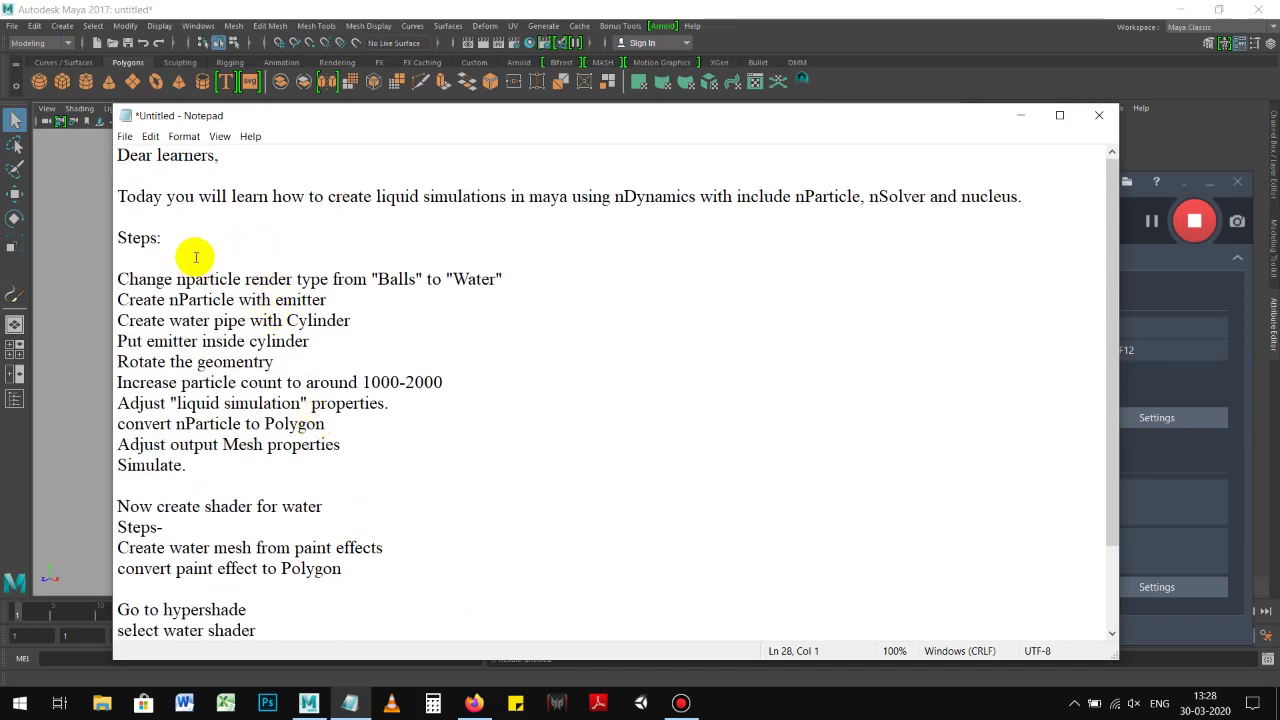
left_click_drag(512, 279, 86, 266)
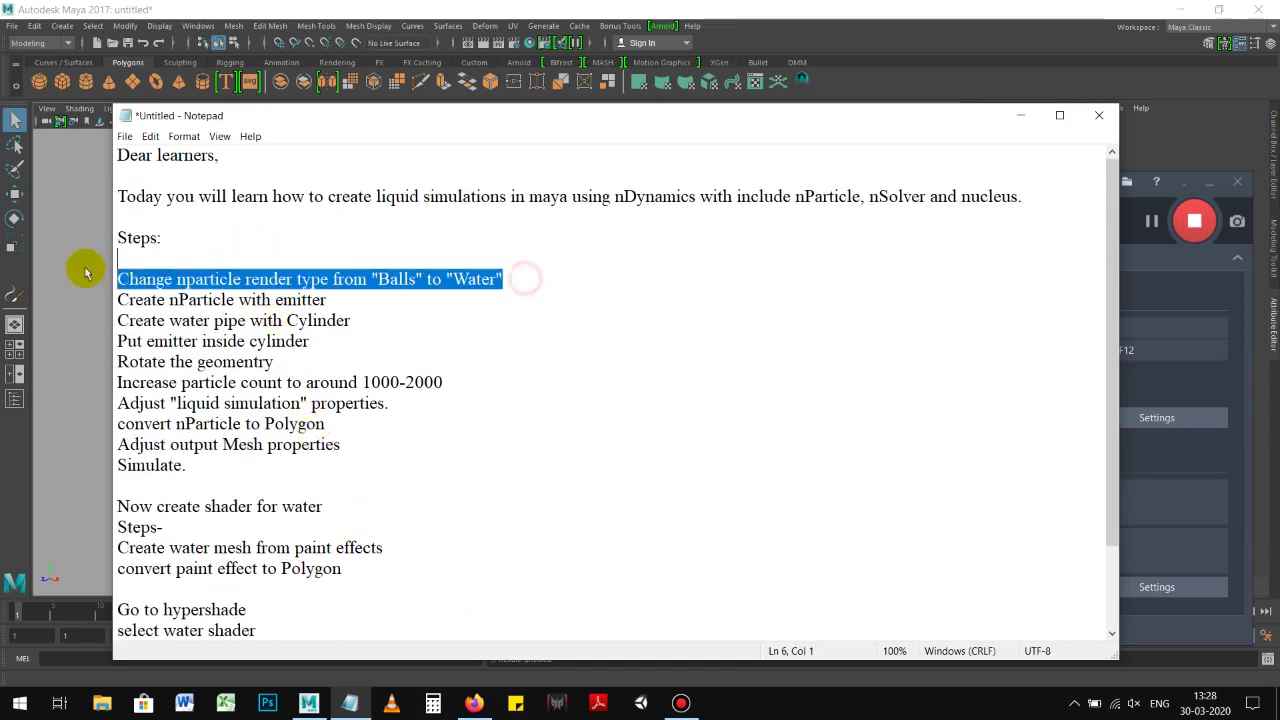
left_click_drag(349, 300, 112, 300)
left_click_drag(354, 318, 128, 320)
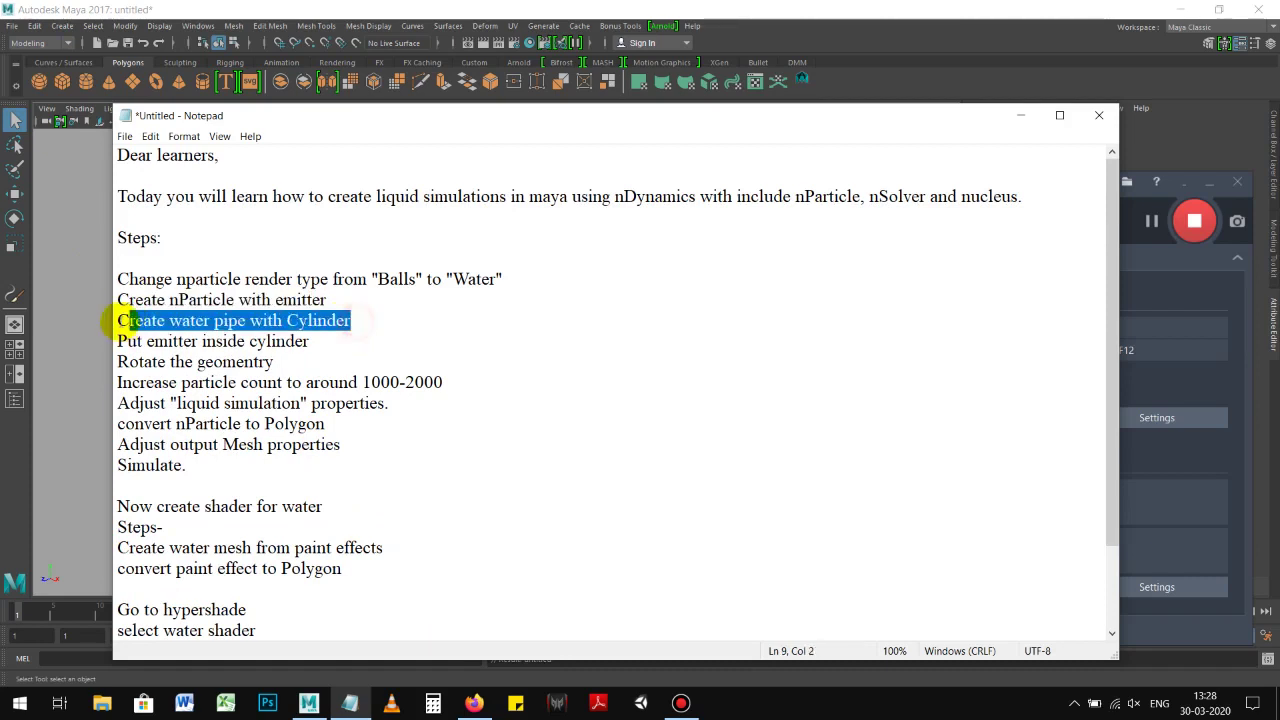
left_click_drag(310, 341, 100, 345)
left_click_drag(285, 364, 98, 366)
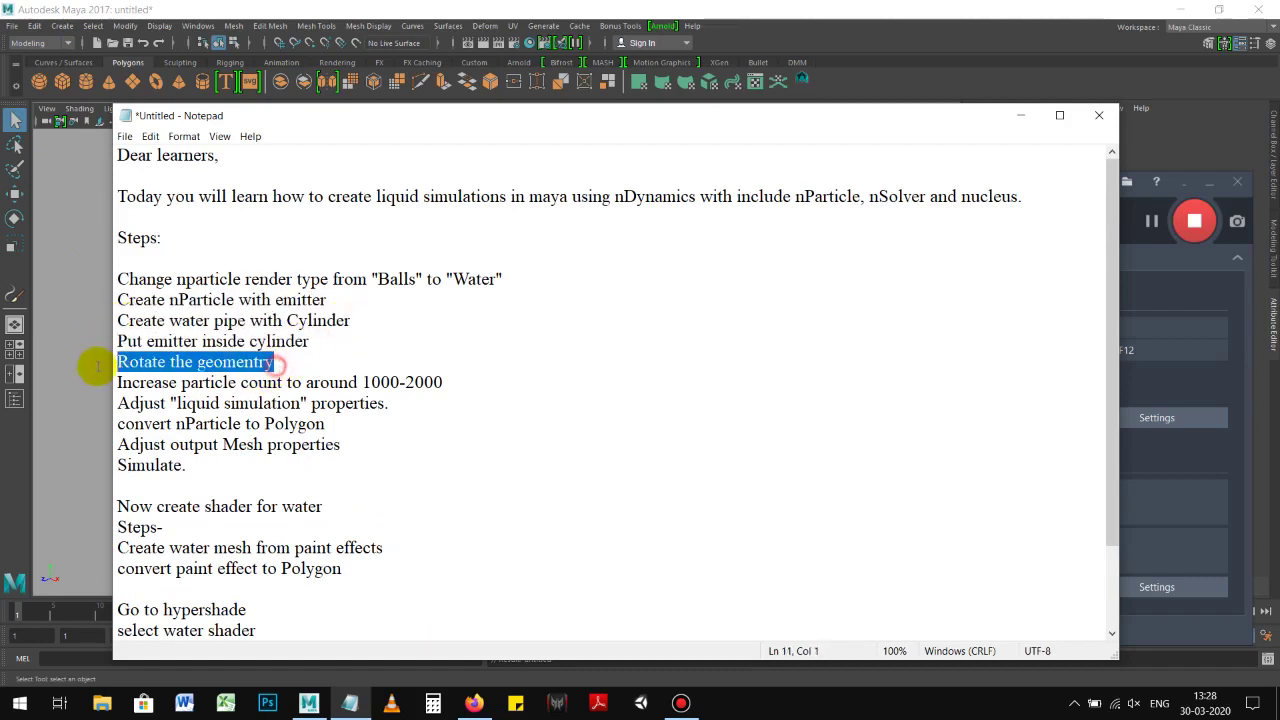
left_click_drag(446, 382, 52, 382)
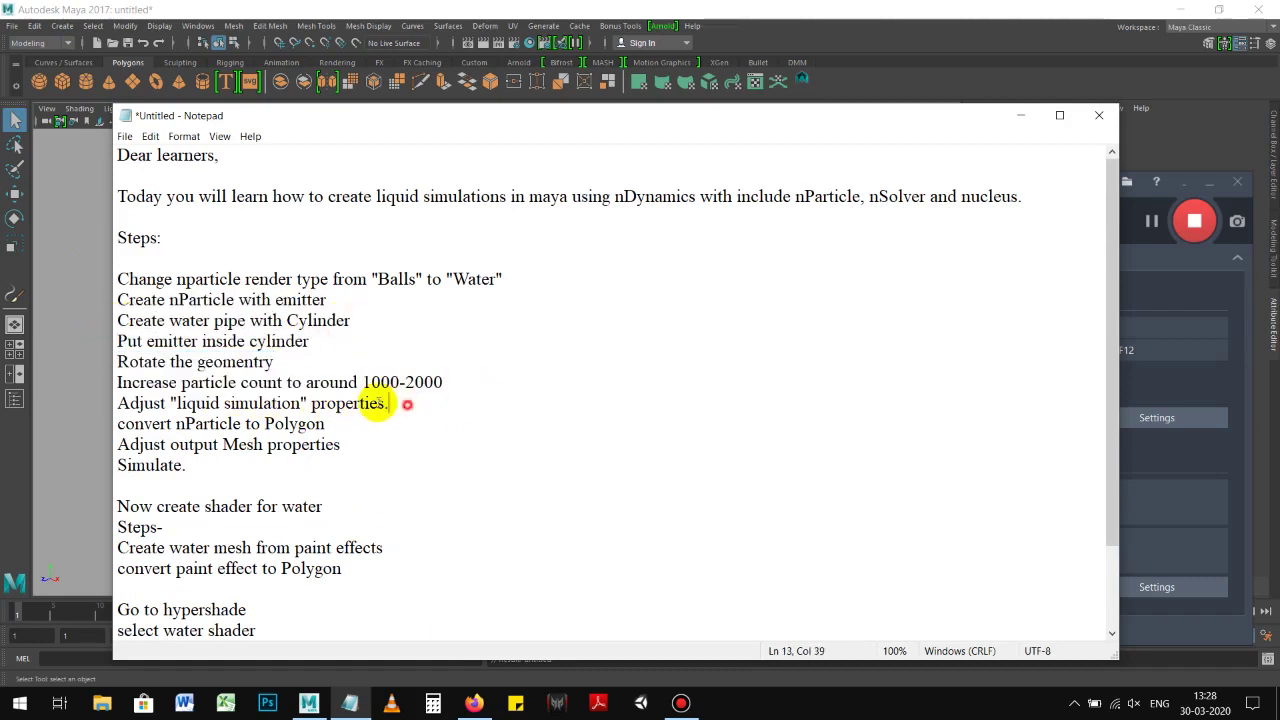
left_click_drag(406, 405, 80, 400)
left_click_drag(330, 424, 86, 422)
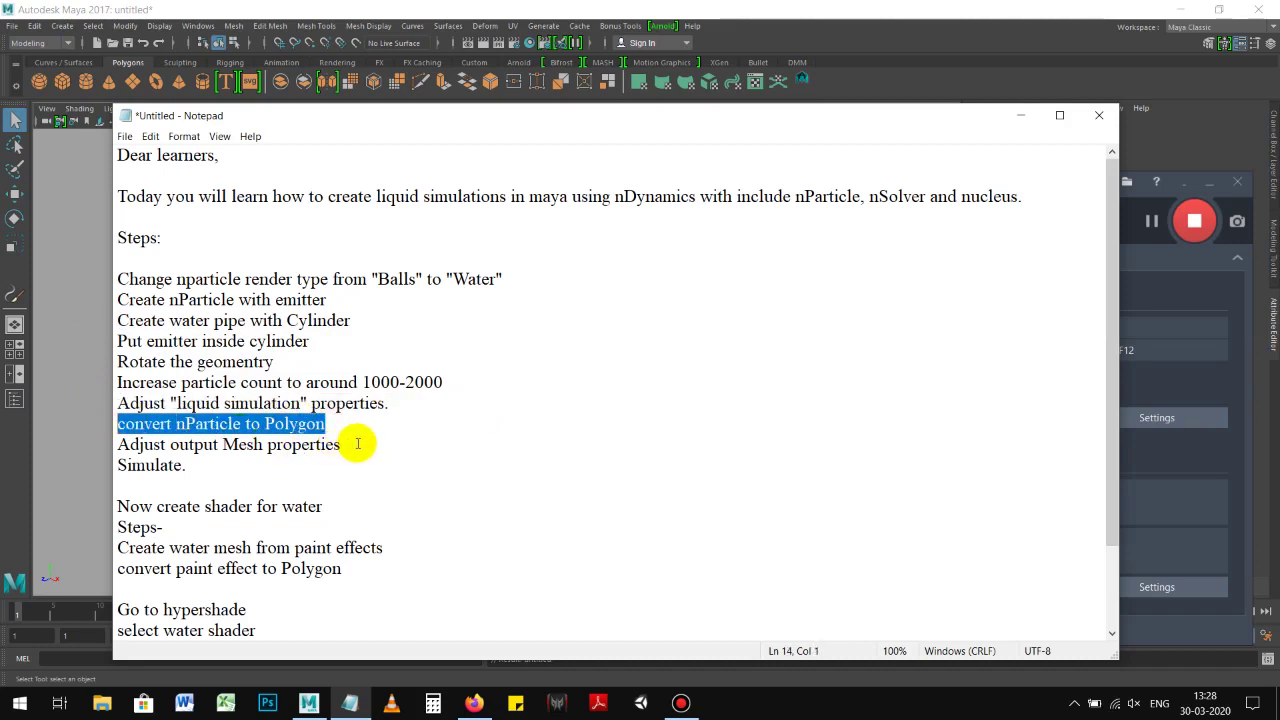
left_click_drag(358, 444, 100, 444)
left_click_drag(195, 466, 100, 465)
scroll(160, 468, "down", 2)
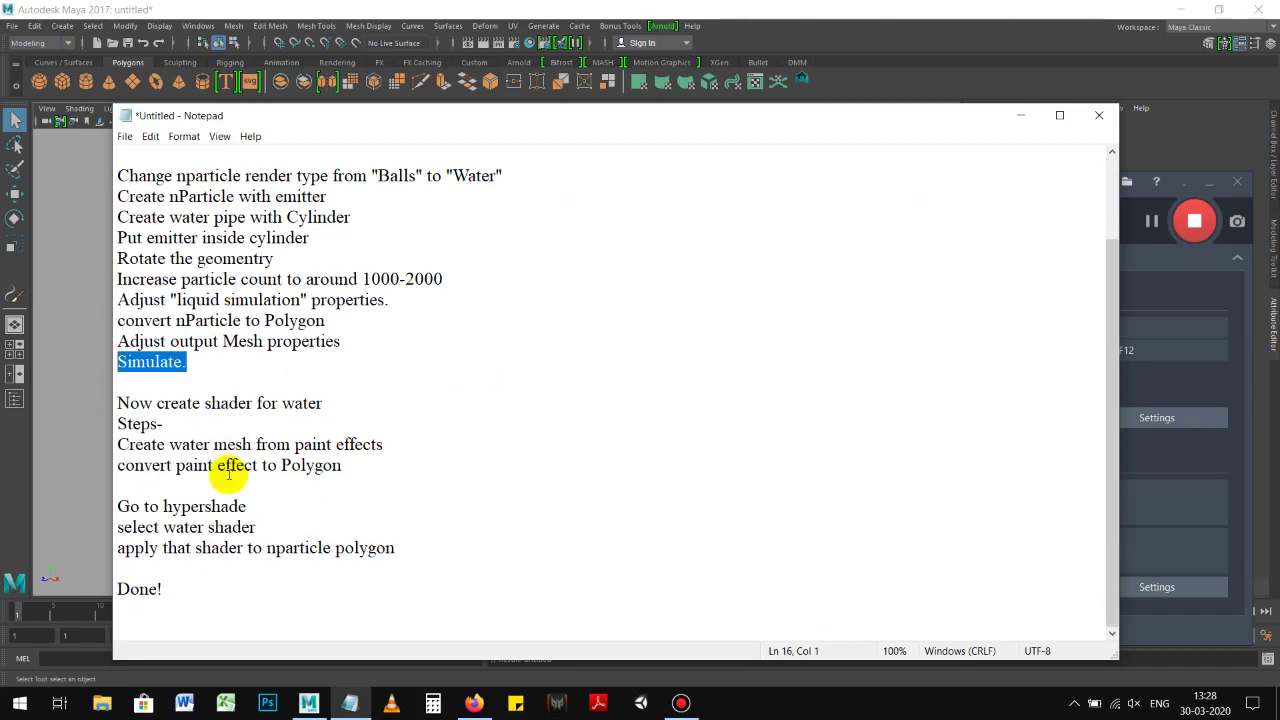
mouse_move(322, 403)
left_mouse_down()
mouse_move(105, 403)
mouse_move(88, 425)
left_mouse_up()
left_click_drag(388, 444, 90, 444)
left_click_drag(353, 465, 90, 466)
left_click_drag(246, 507, 115, 507)
left_click_drag(262, 528, 72, 532)
left_click_drag(424, 553, 122, 552)
left_click_drag(189, 586, 71, 580)
left_click(217, 600)
Step: Add a 'Render' line above 'Done!' and 'lets do it in Maya' below it
left_click(205, 575)
type("Render")
key("Return")
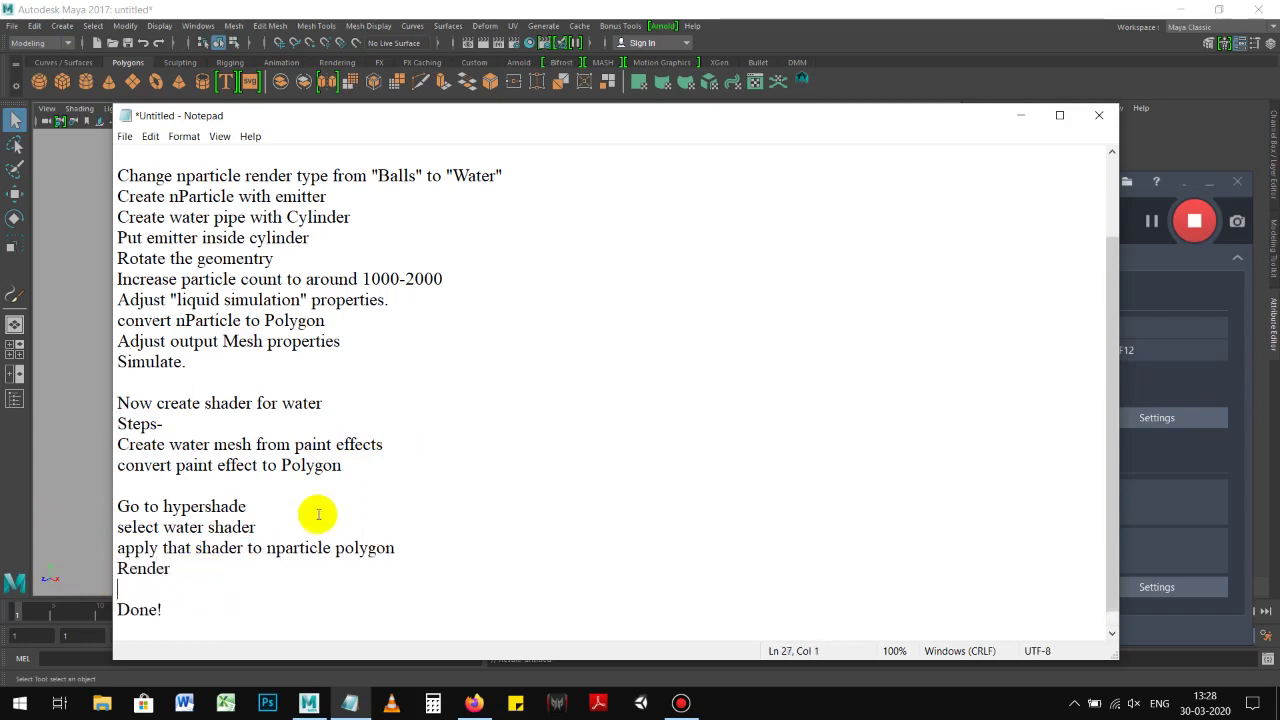
scroll(318, 508, "down", 1)
scroll(349, 510, "up", 2)
scroll(349, 510, "down", 2)
left_click(259, 614)
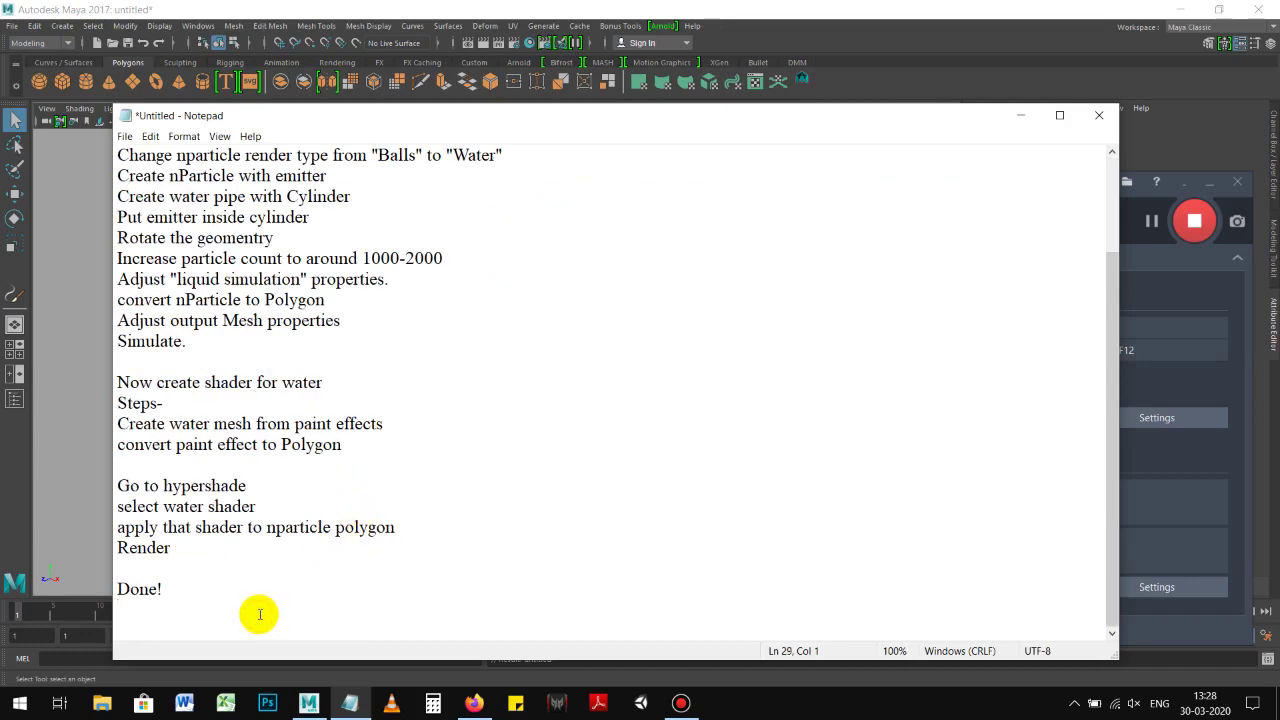
key("Return")
type("lets do it in Maya")
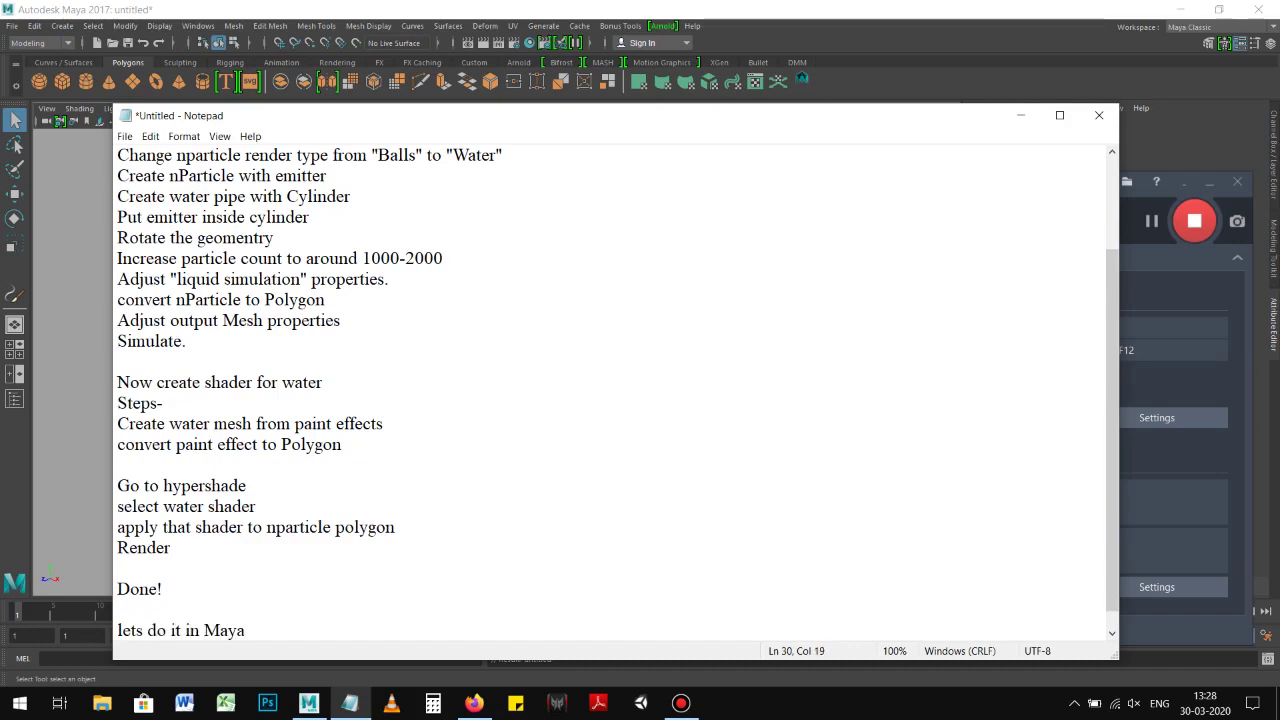
scroll(269, 631, "down", 1)
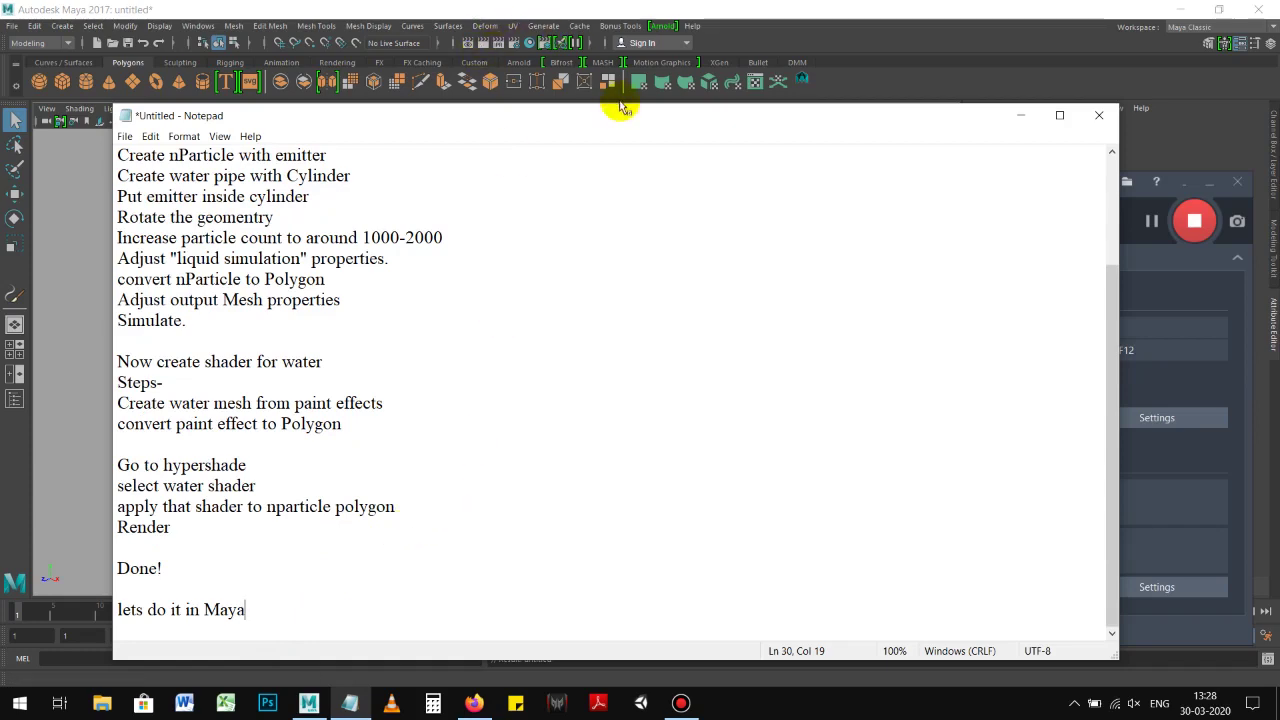
Step: Bring Maya's empty scene forward and dolly the viewport out slightly
left_click_drag(629, 117, 575, 108)
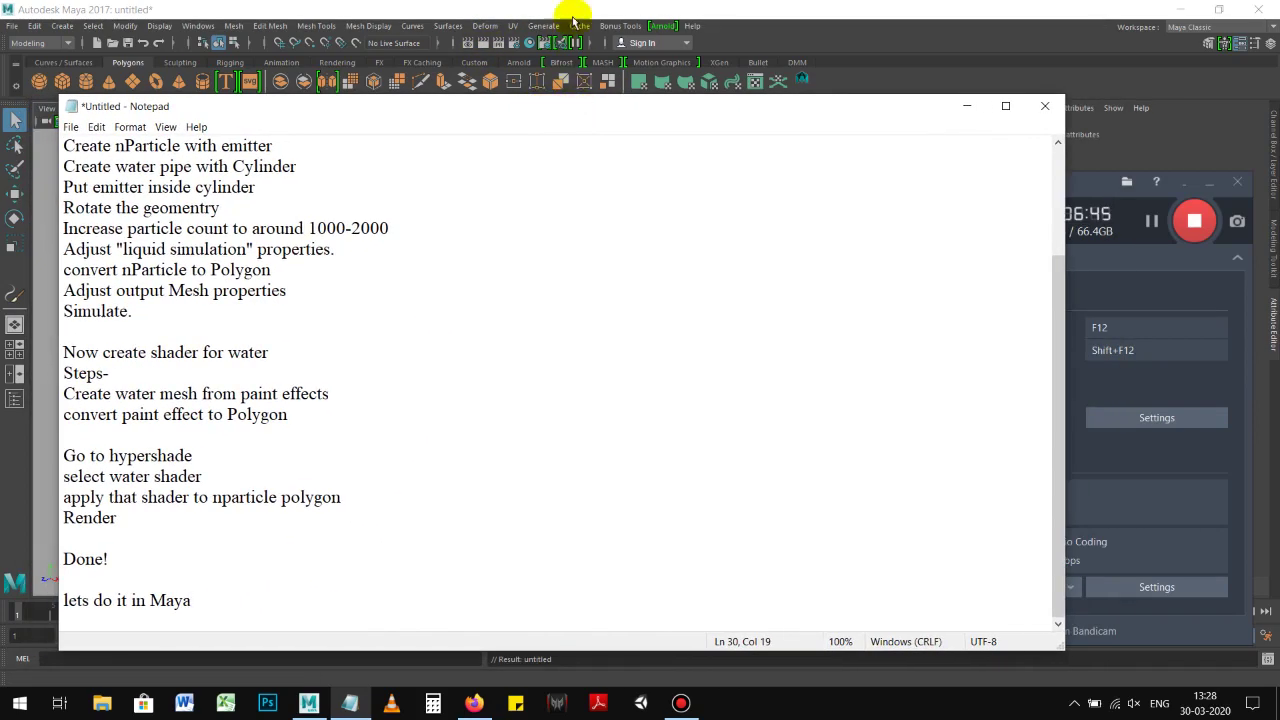
left_click(549, 11)
mouse_move(600, 378)
right_mouse_down("alt")
mouse_move(409, 374)
mouse_move(560, 360)
mouse_move(506, 366)
right_mouse_up("alt")
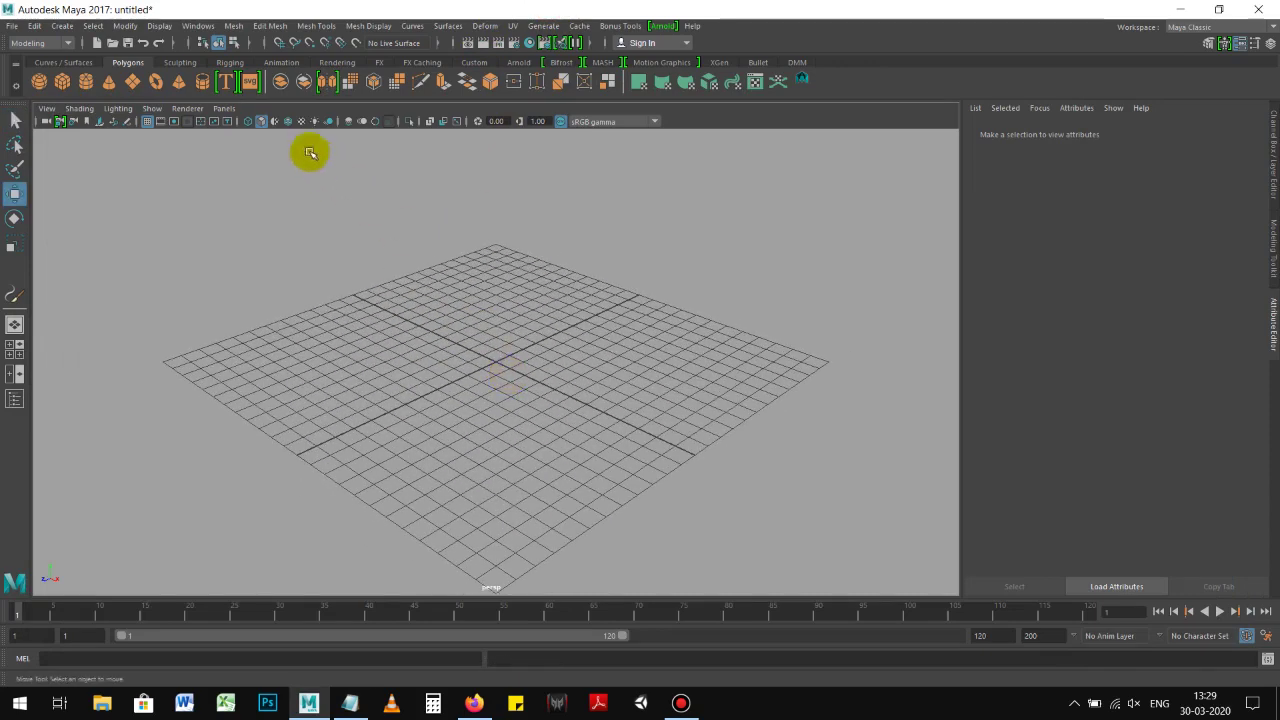
right_click_drag(543, 333, 477, 466, "alt")
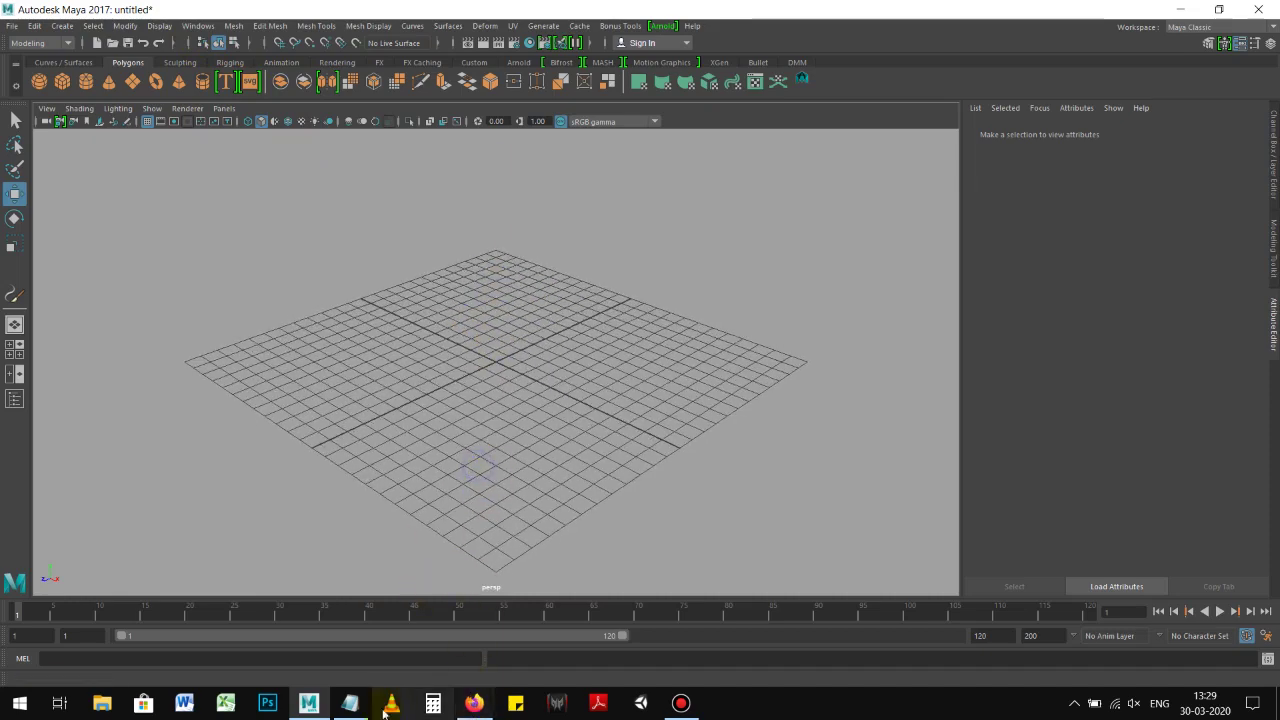
left_click(349, 703)
Step: Mark the emitter step as '(volume emitter-cylinder)' and switch back to Maya
scroll(216, 275, "up", 3)
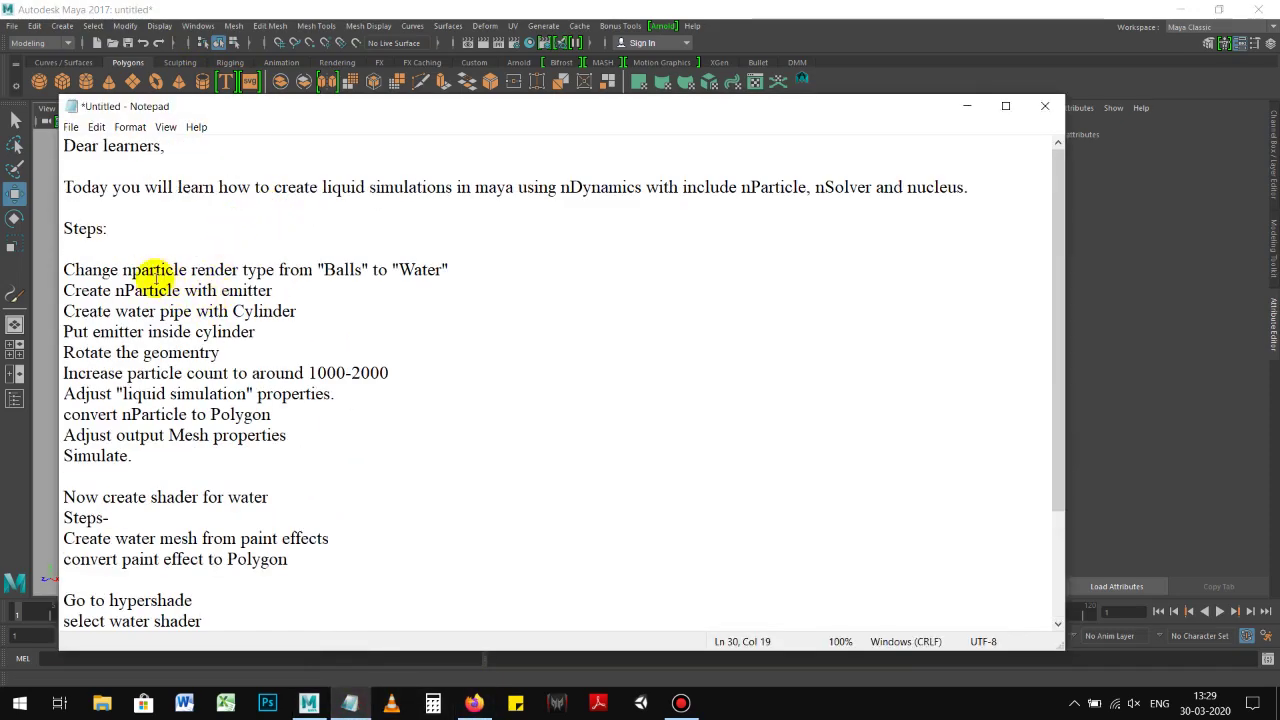
left_click(226, 269)
left_click(110, 311)
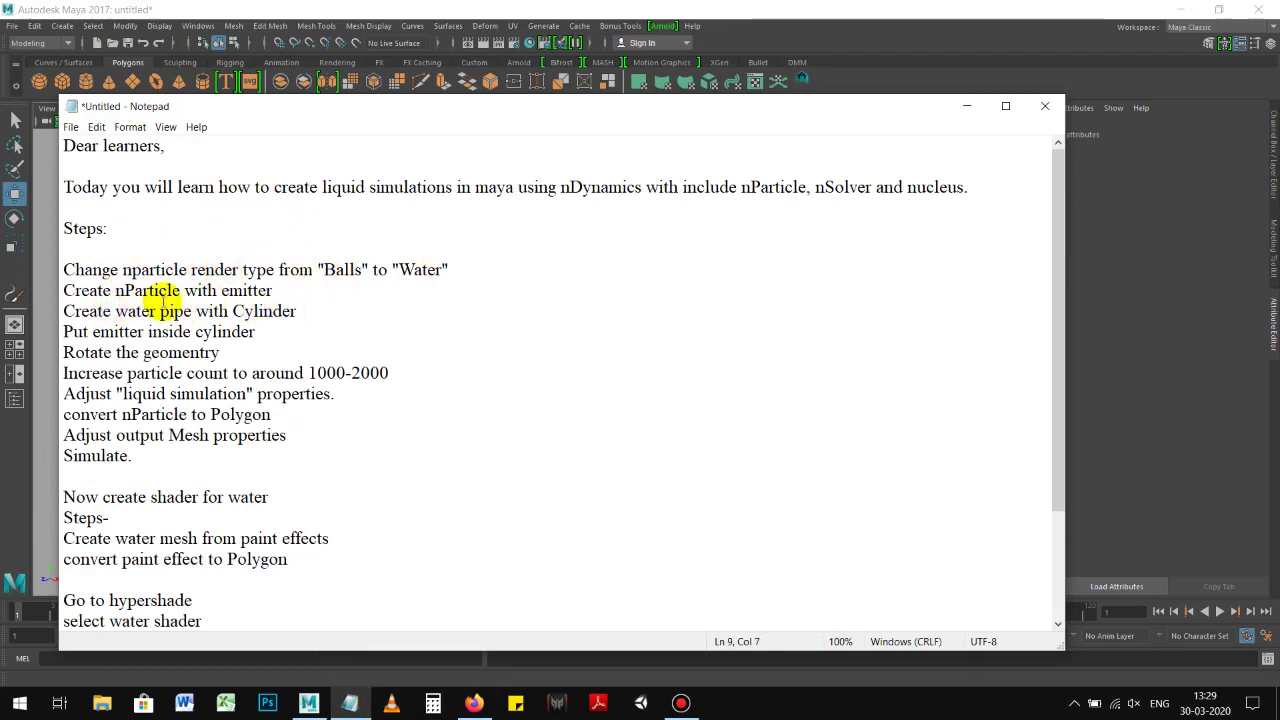
left_click(279, 291)
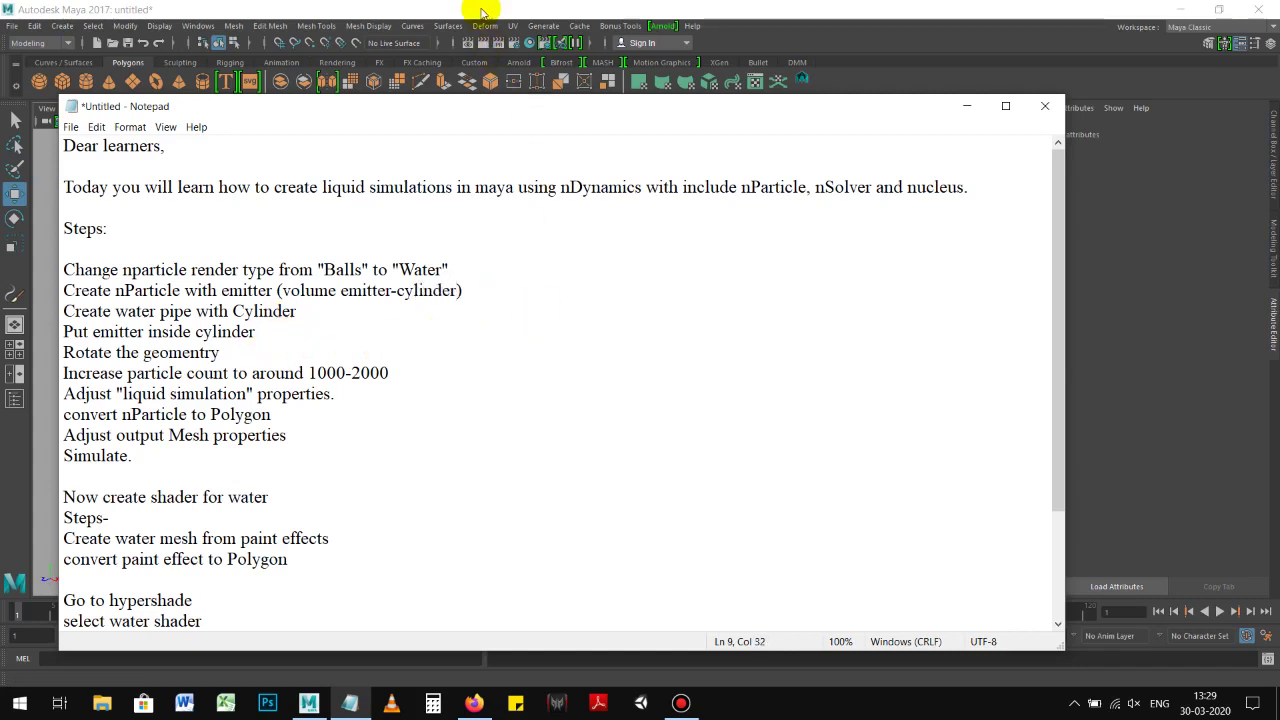
left_click(476, 9)
Step: Switch to the FX menu set and make Water the nParticle type
scroll(520, 340, "down", 2)
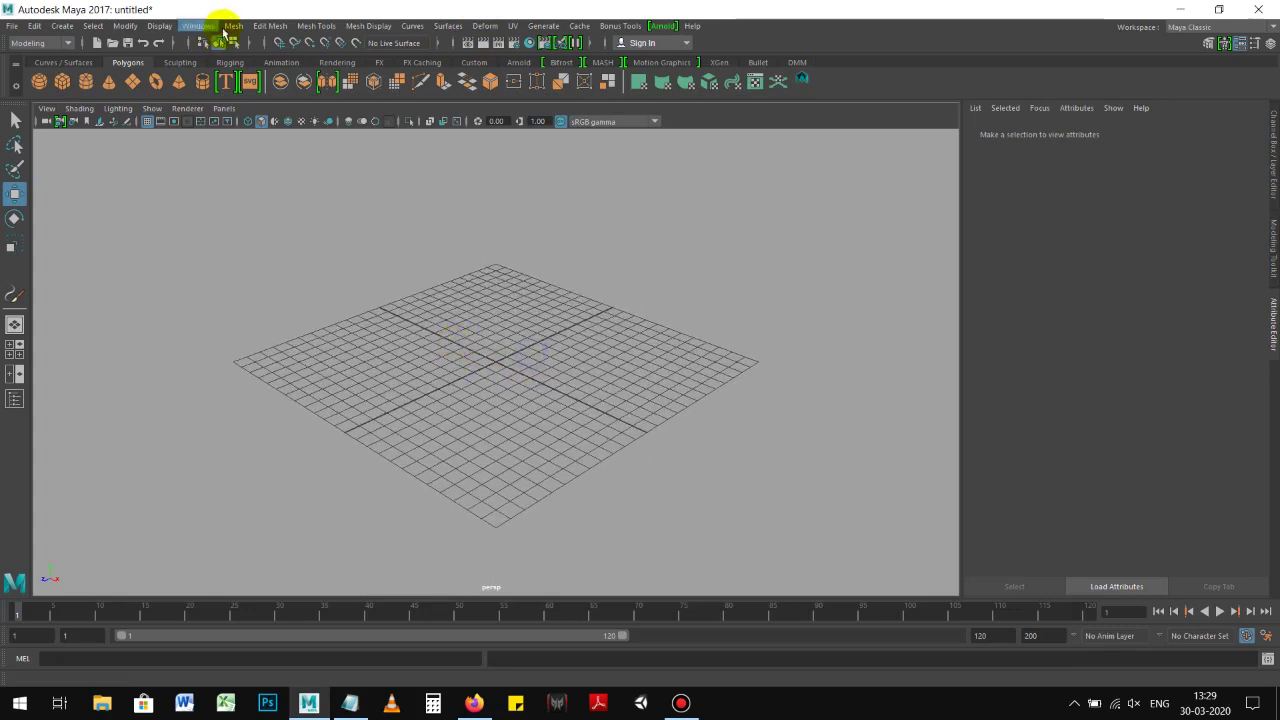
left_click(60, 42)
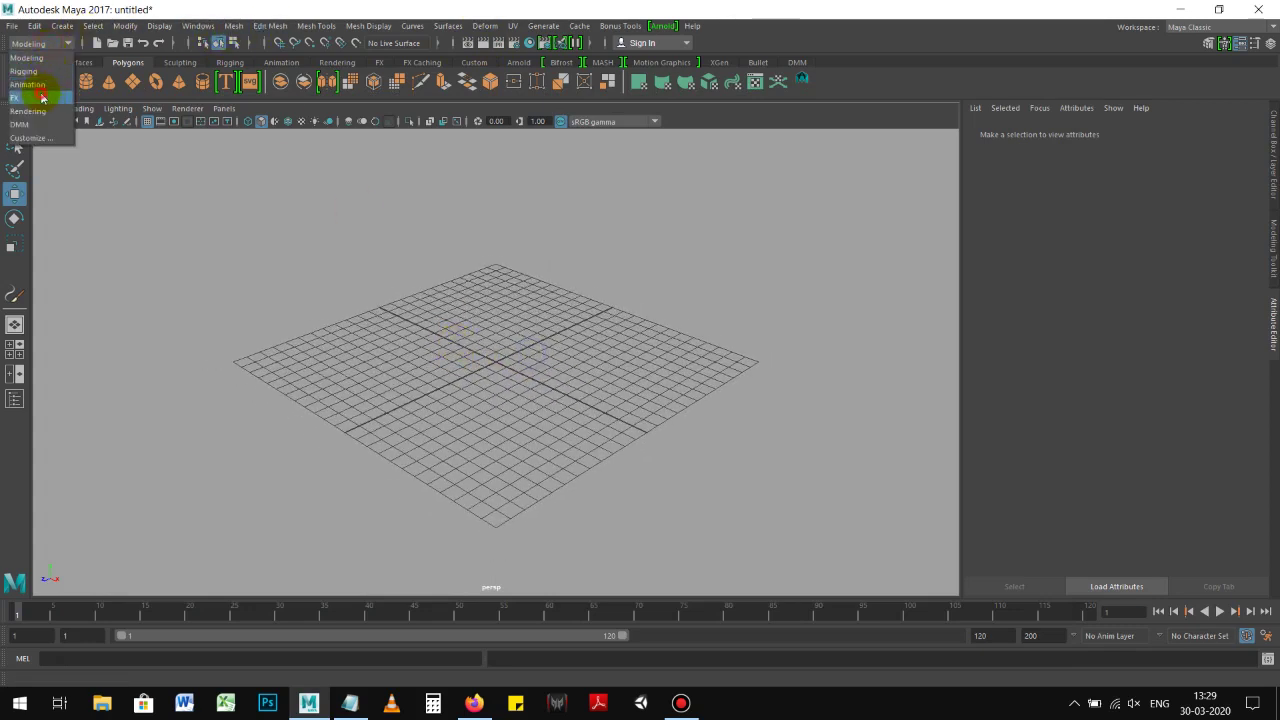
left_click(30, 86)
left_click(283, 26)
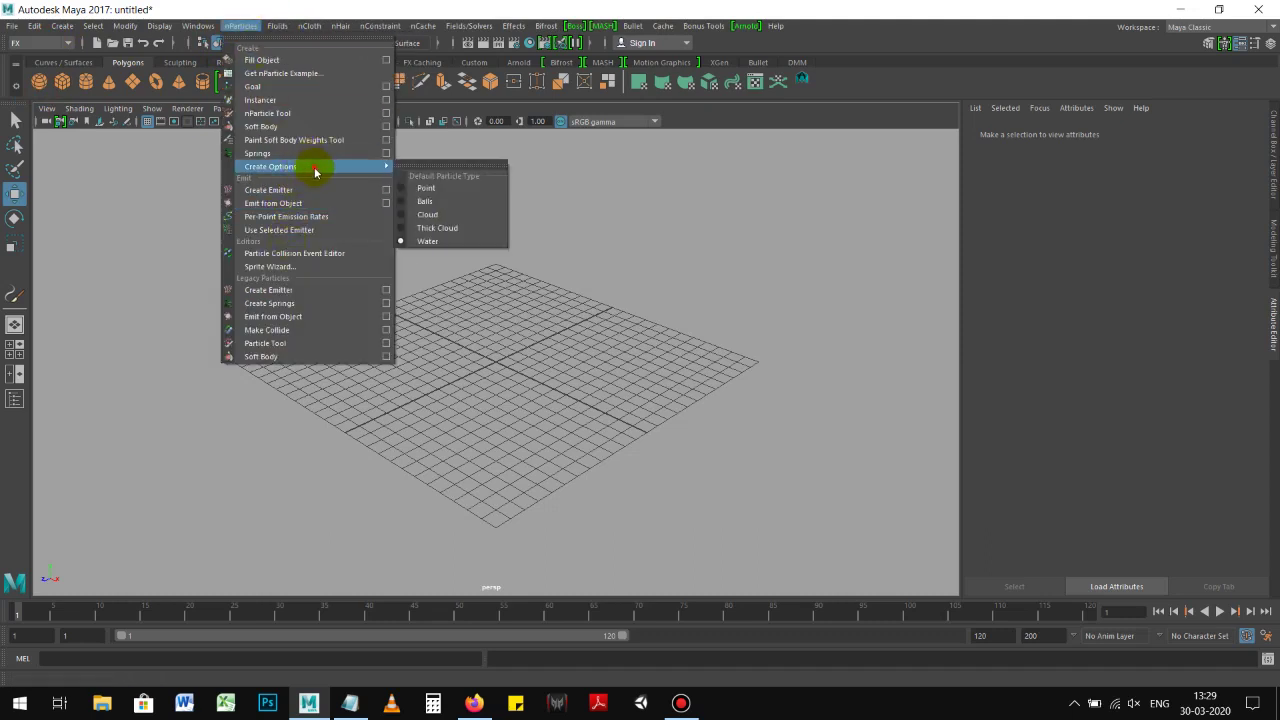
left_click(424, 203)
mouse_move(270, 166)
left_click(241, 26)
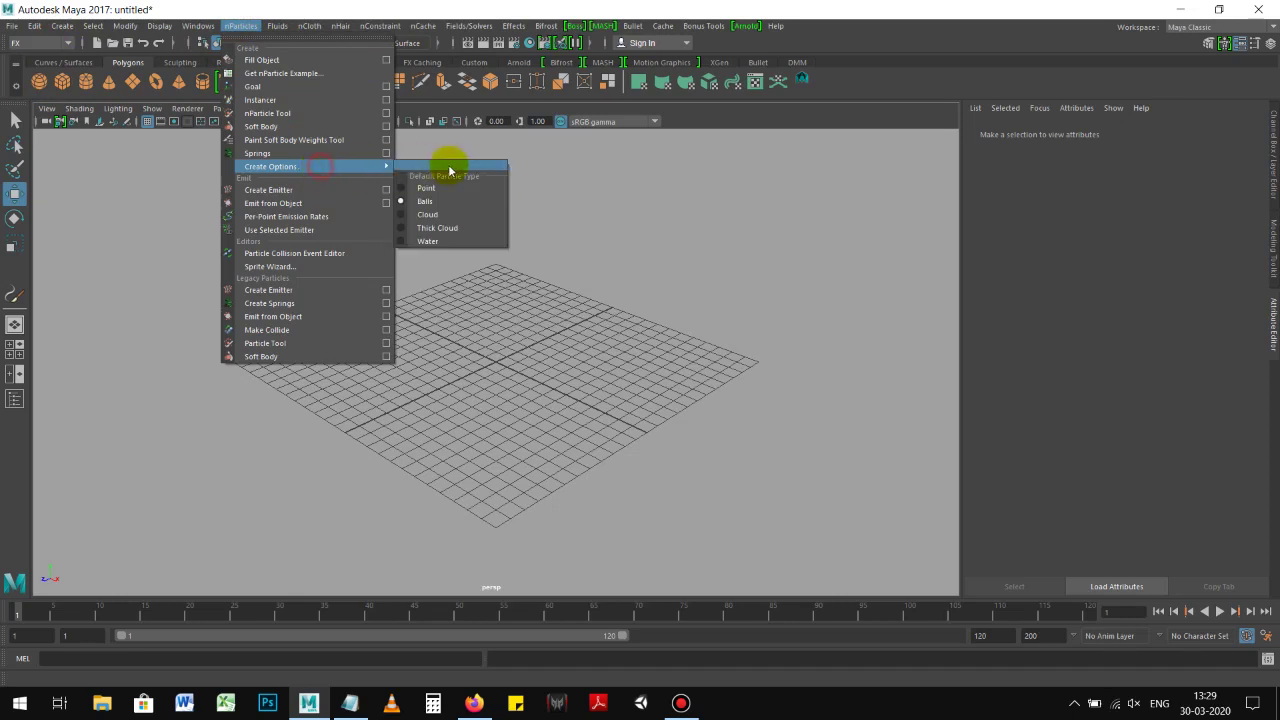
left_click(424, 241)
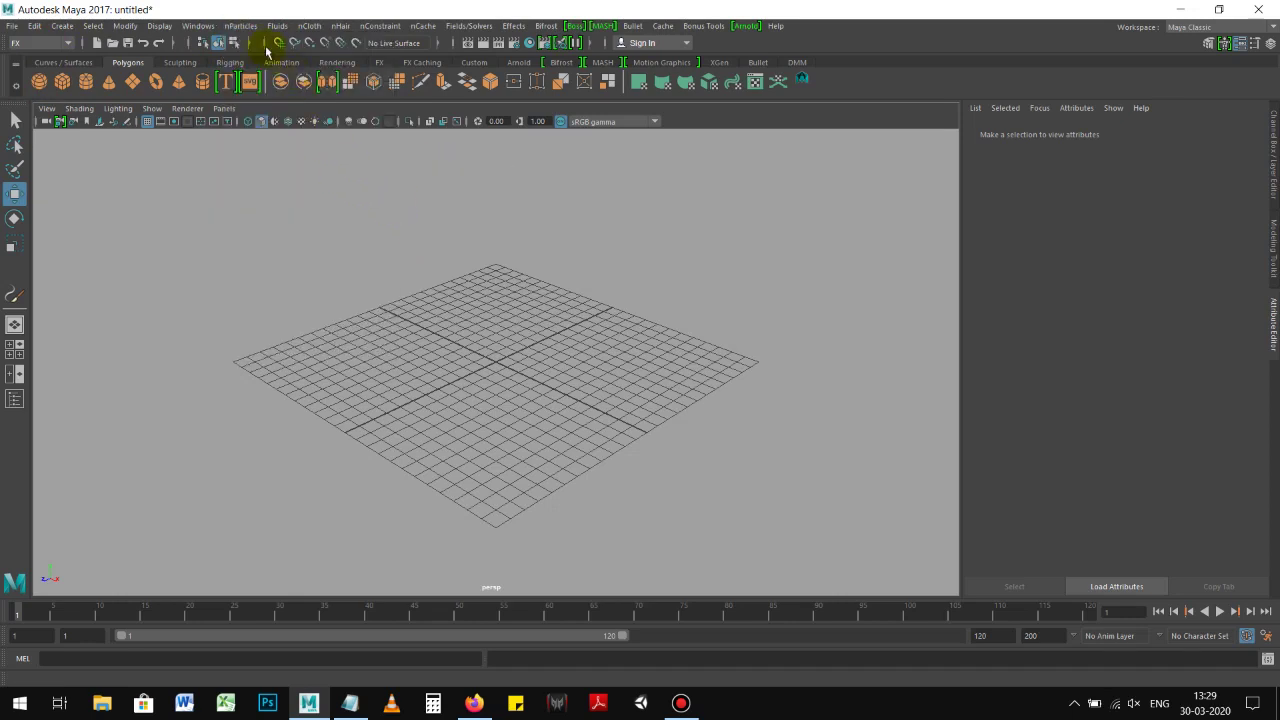
Step: Reset the Create Emitter options to defaults and set the emitter type to Volume
left_click(241, 26)
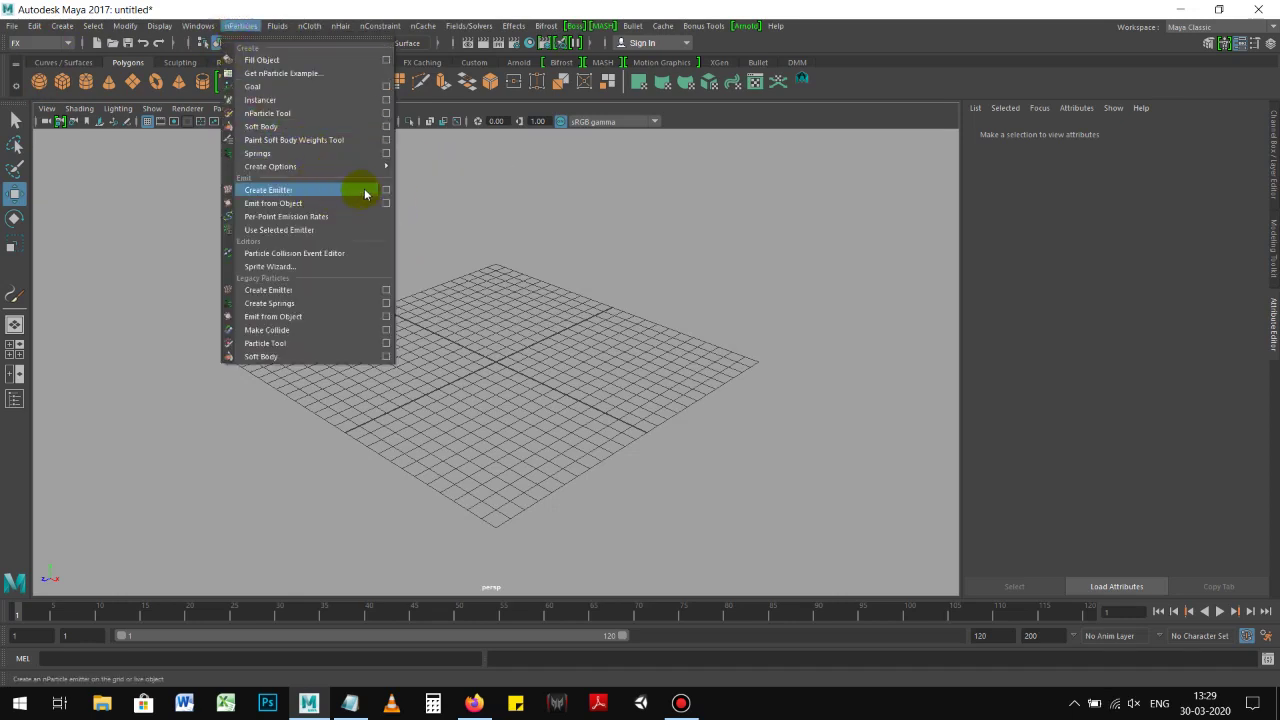
left_click(387, 189)
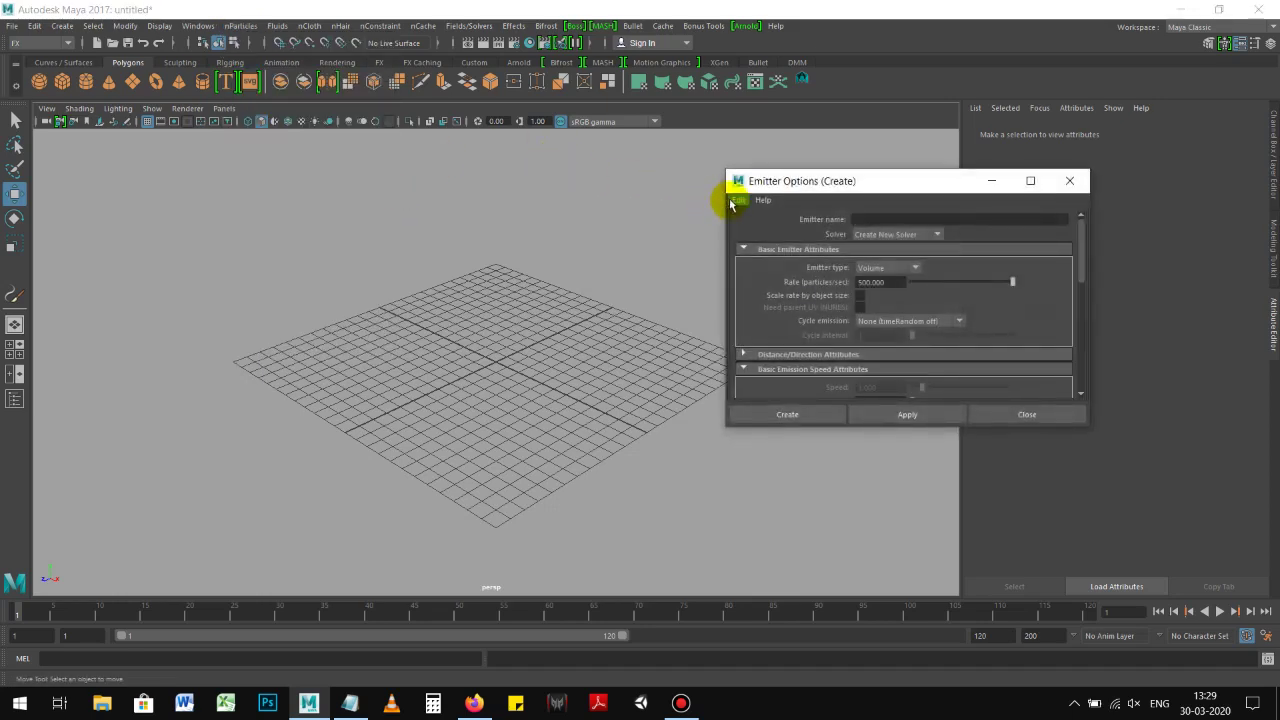
left_click(736, 200)
left_click(754, 227)
left_click_drag(766, 181, 665, 178)
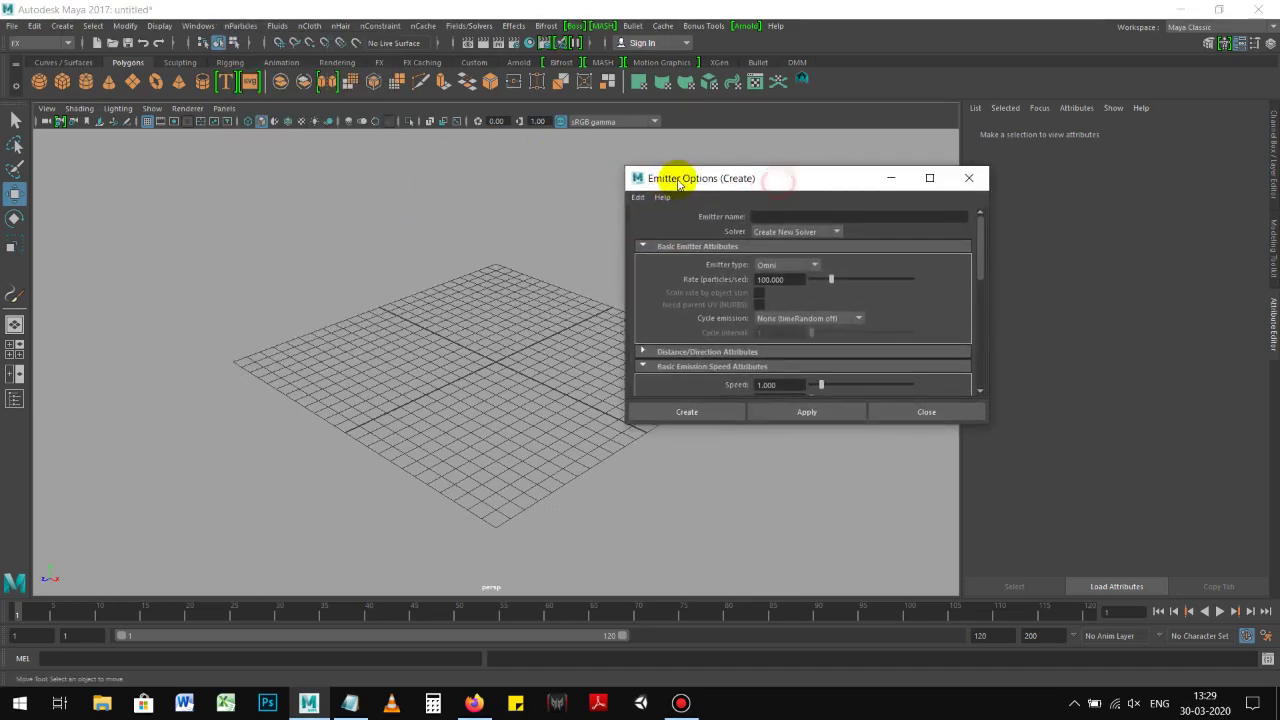
left_click(788, 268)
left_click(788, 268)
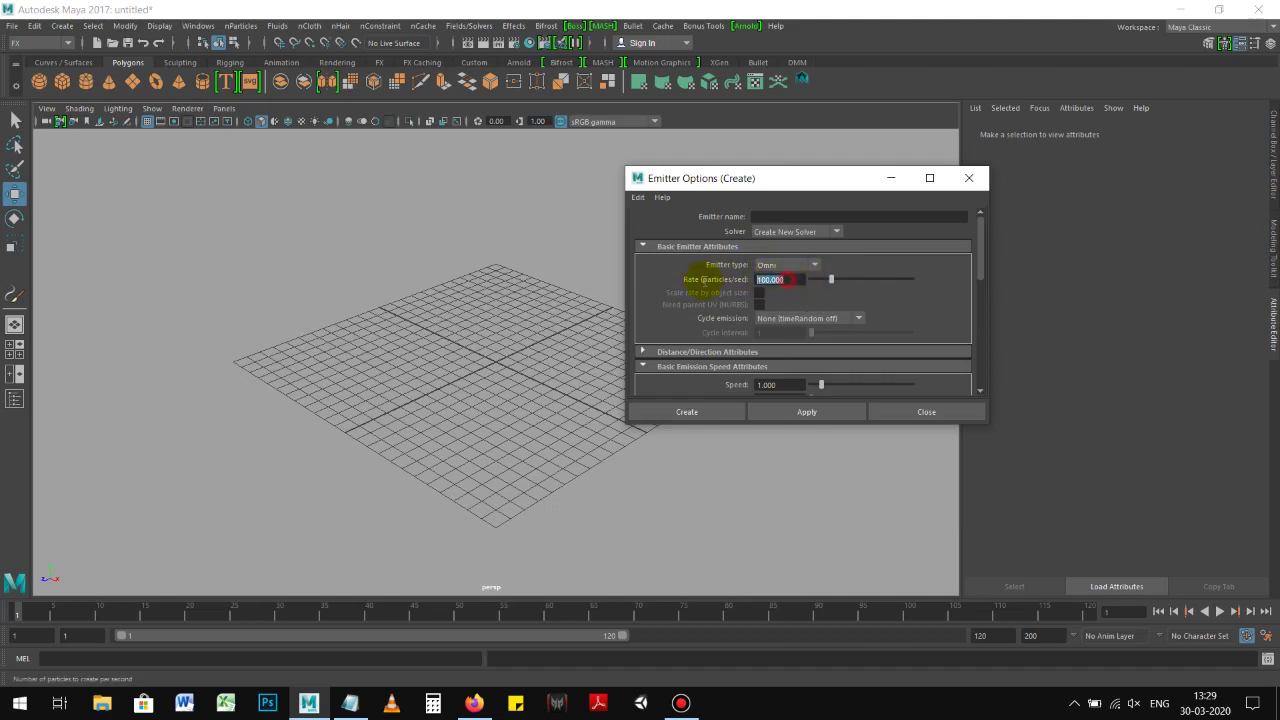
scroll(731, 346, "down", 2)
scroll(765, 313, "up", 2)
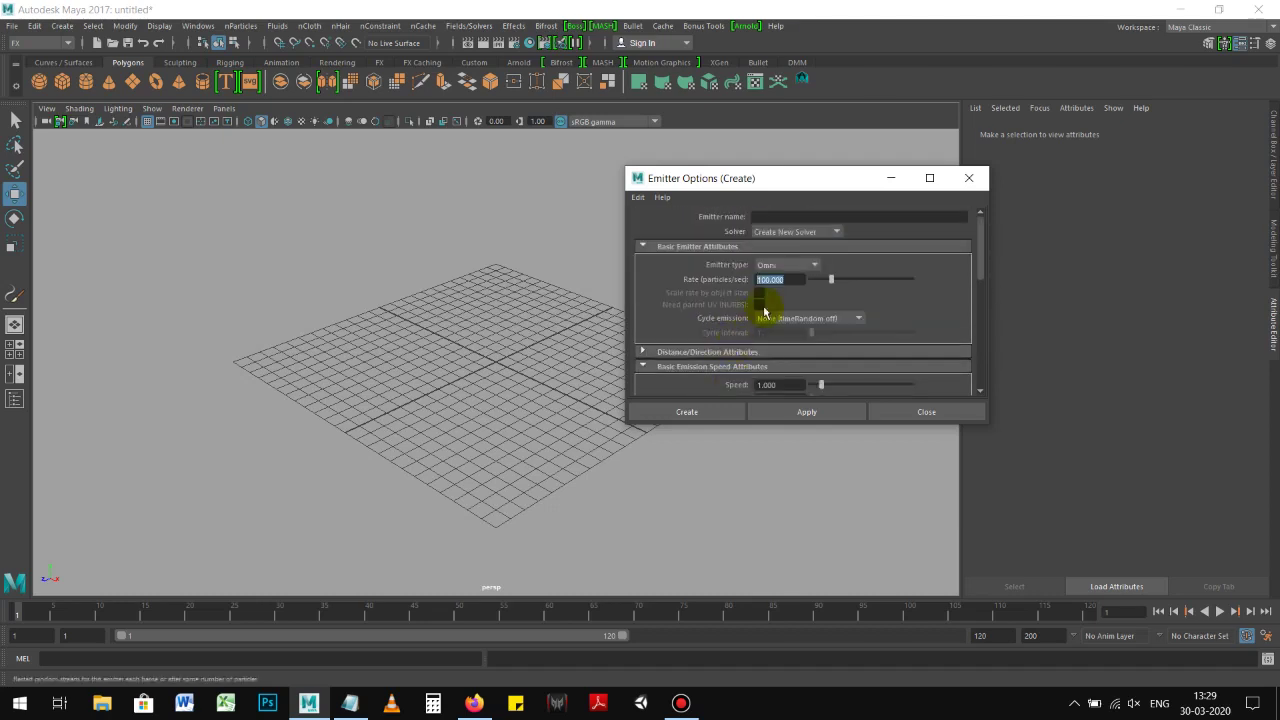
left_click(773, 264)
left_click(775, 310)
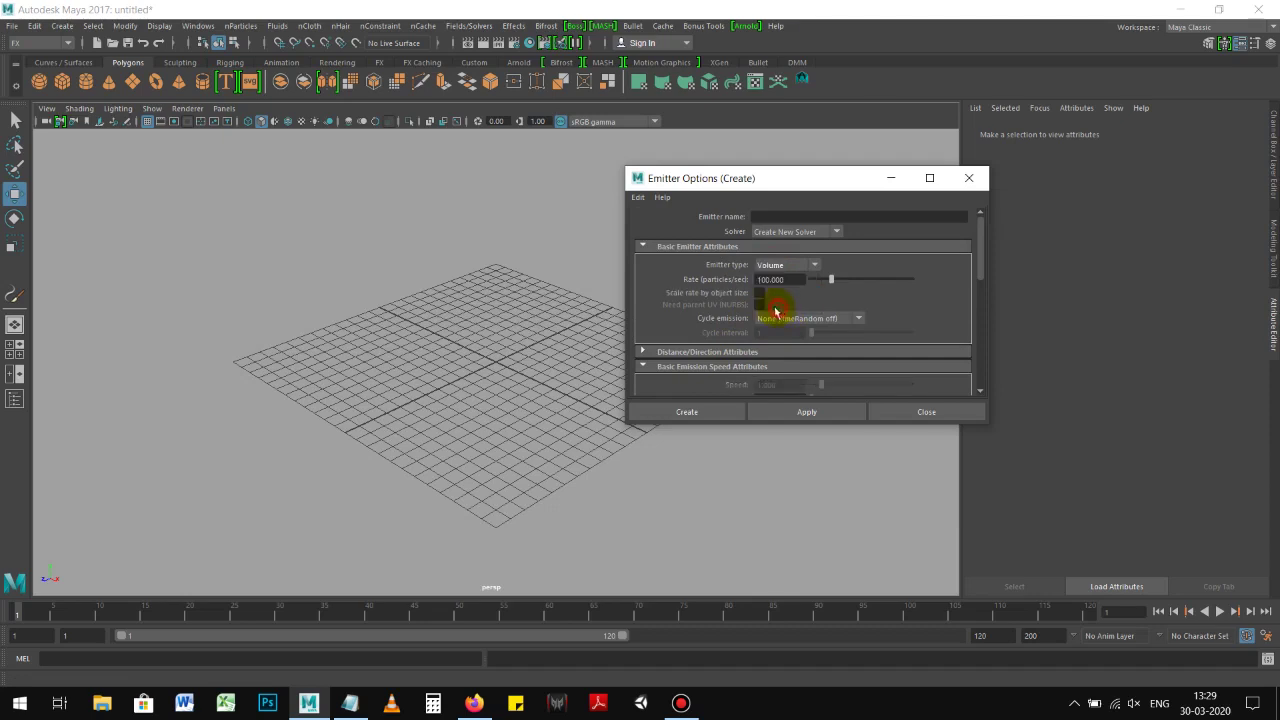
Step: Set the volume shape to Cylinder and create the emitter
scroll(703, 292, "down", 2)
scroll(703, 292, "down", 2)
scroll(704, 293, "down", 2)
scroll(705, 295, "down", 2)
scroll(705, 295, "up", 2)
scroll(703, 294, "up", 1)
scroll(700, 293, "up", 2)
scroll(698, 292, "up", 1)
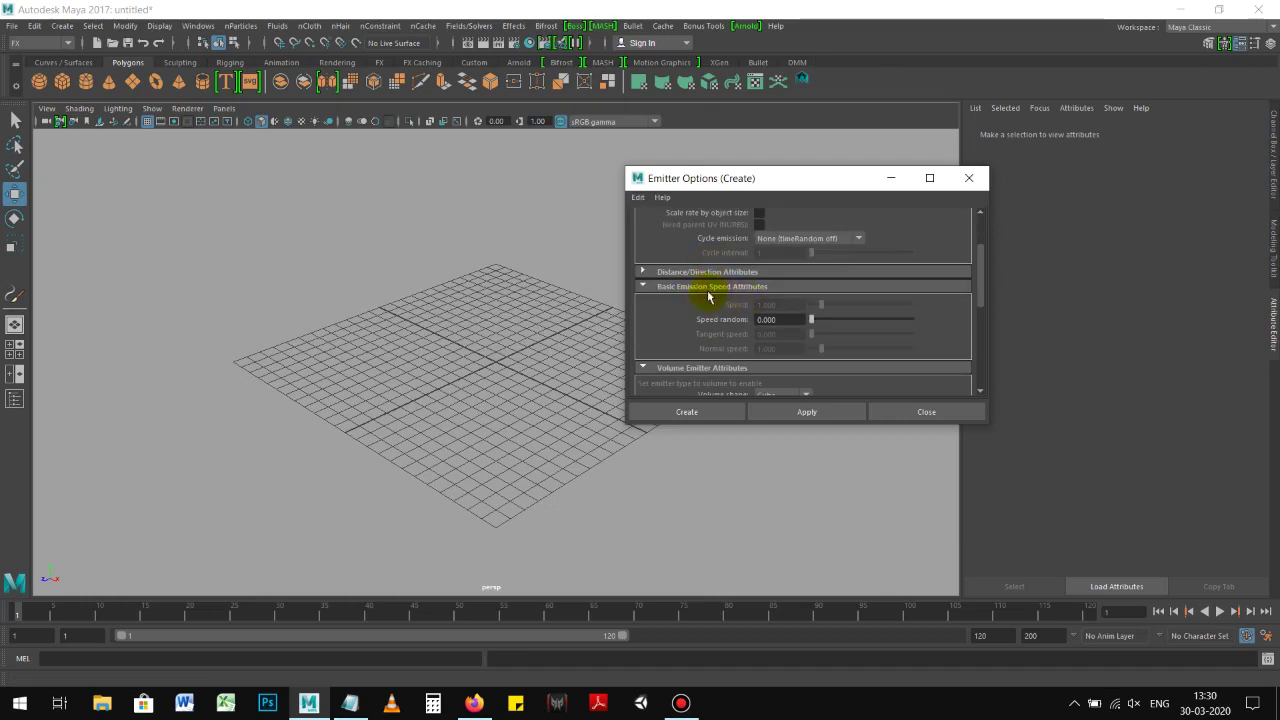
scroll(708, 296, "down", 2)
scroll(700, 286, "down", 2)
left_click(770, 316)
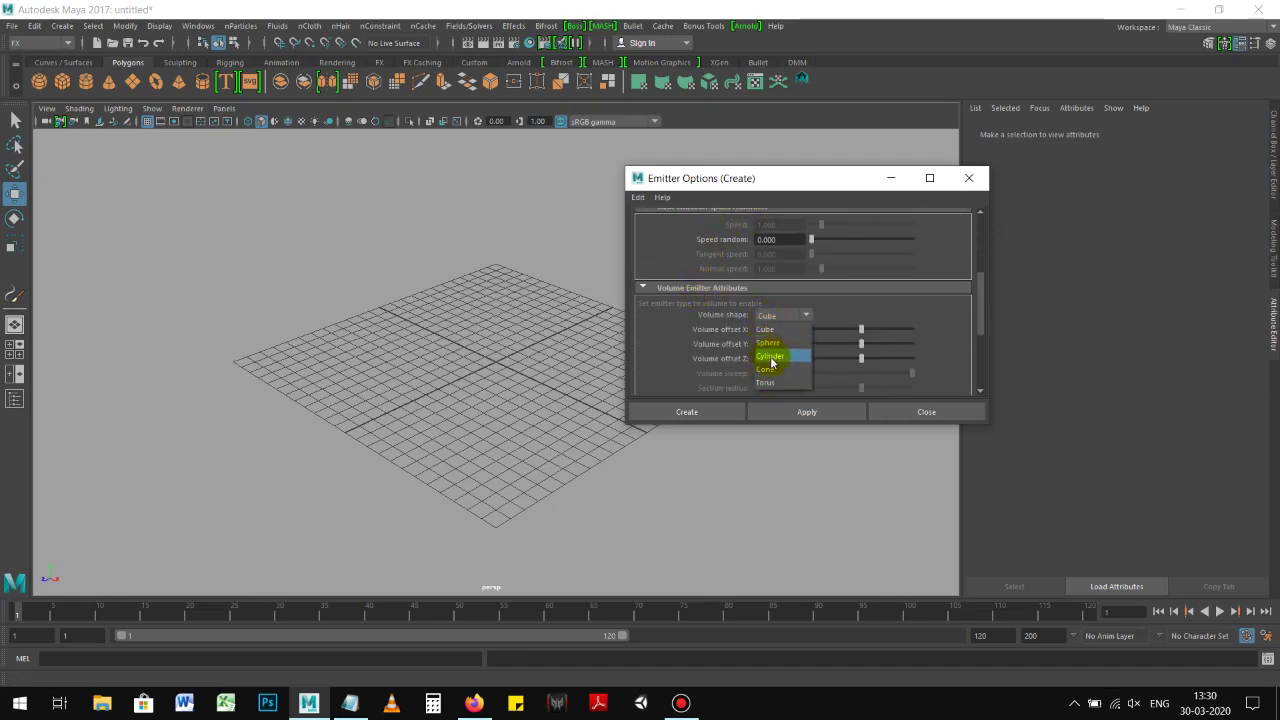
left_click(772, 357)
left_click(686, 411)
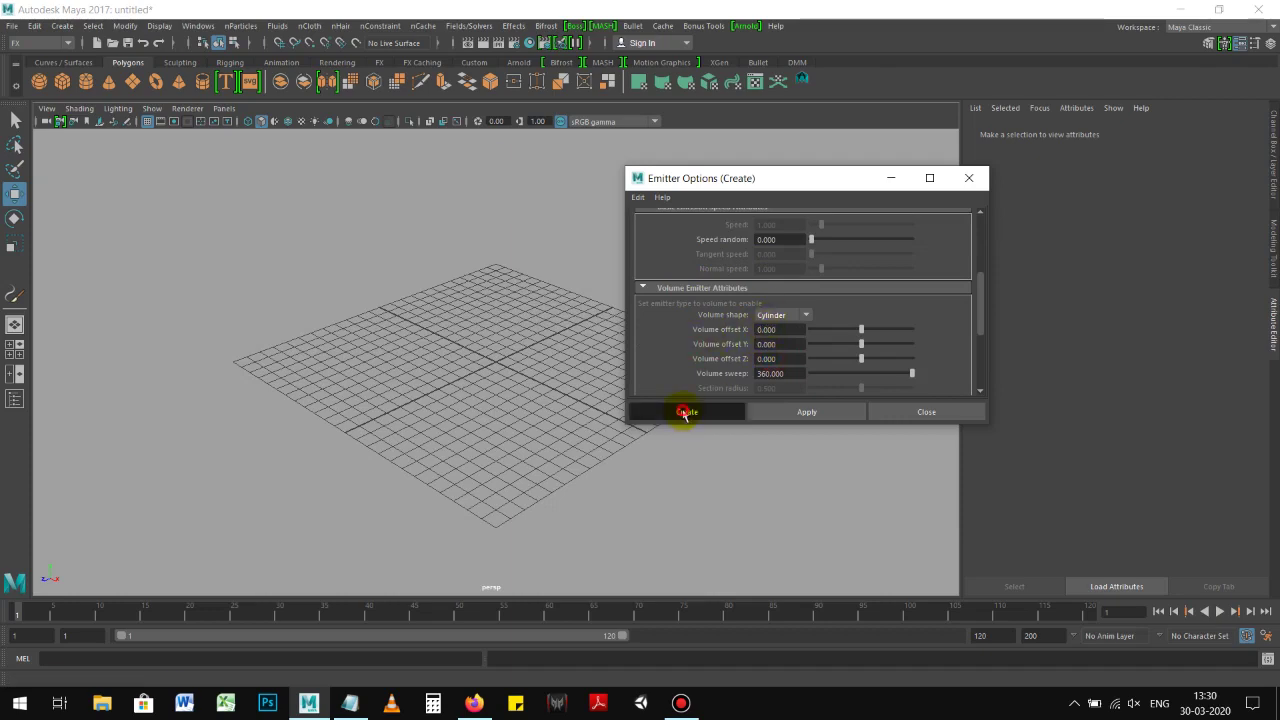
Step: Play the simulation briefly to see particles coming from the emitter
scroll(755, 585, "up", 1)
left_click_drag(996, 636, 912, 634)
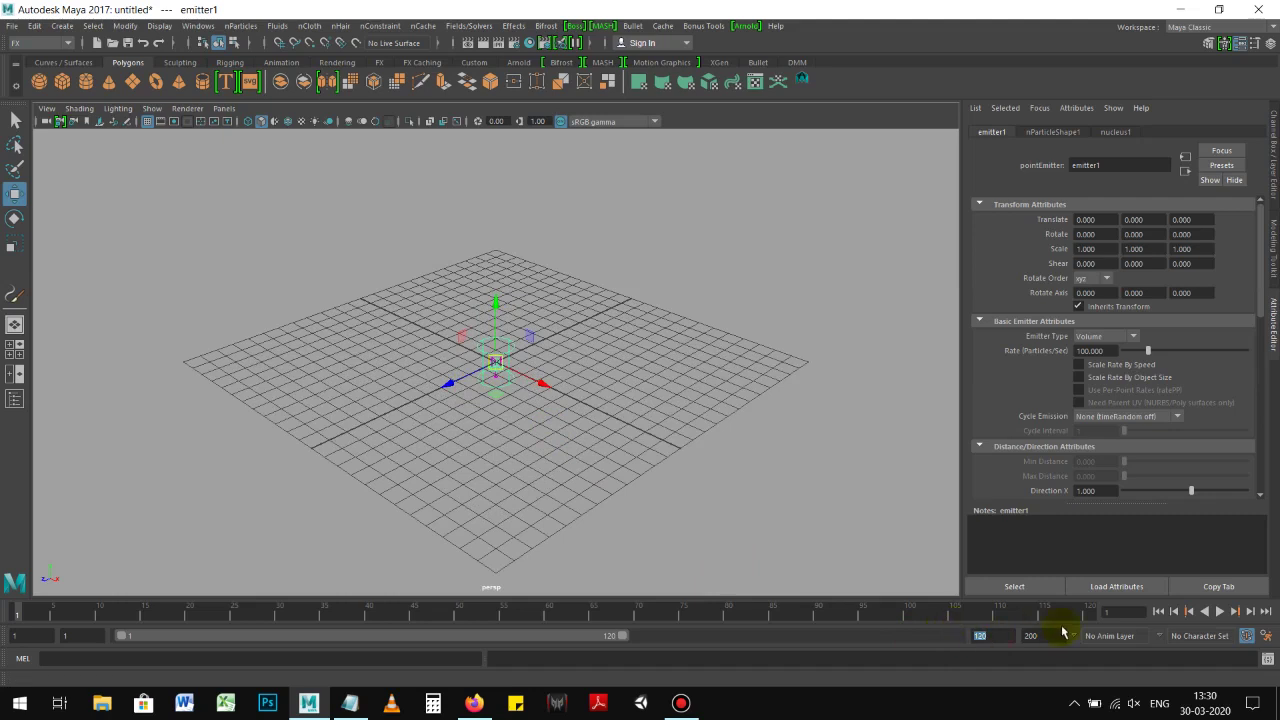
left_click(1220, 612)
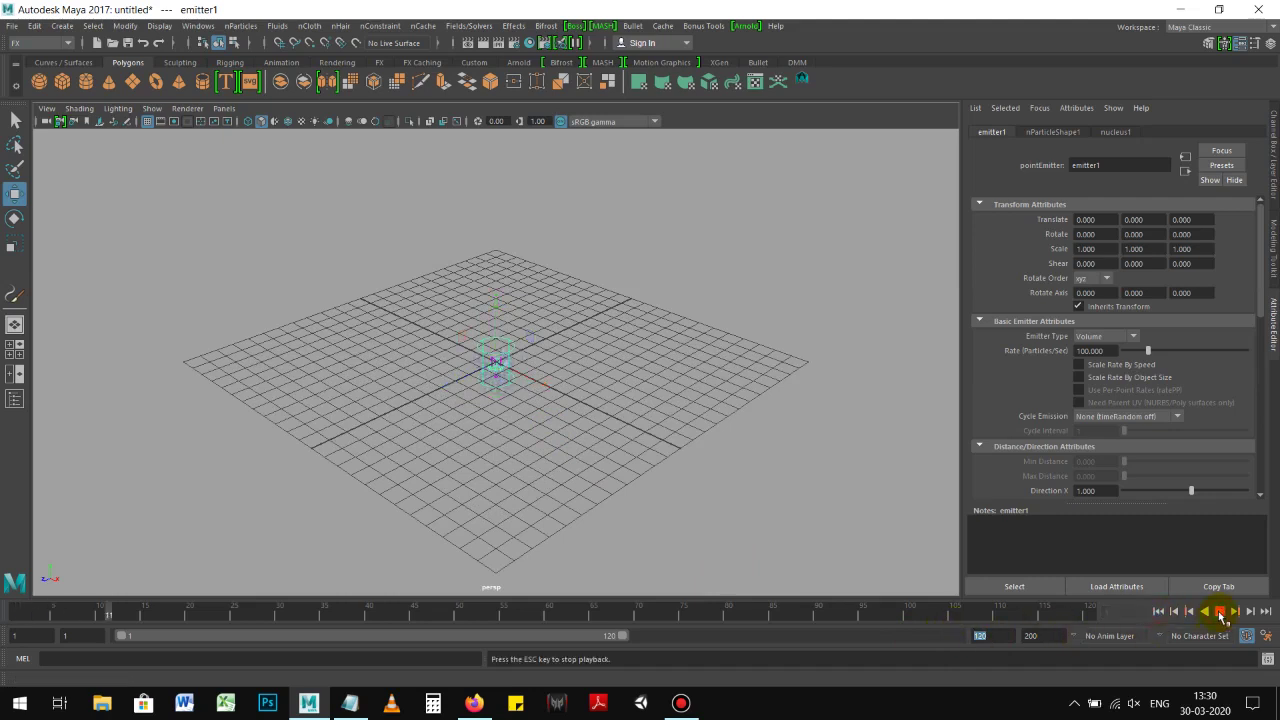
left_click(1222, 612)
Step: Raise the emitter above the grid and replay the simulation from frame 1
right_click_drag(580, 320, 493, 303, "alt")
left_click_drag(493, 303, 494, 189)
mouse_move(623, 272)
left_mouse_down("alt")
mouse_move(531, 268)
mouse_move(577, 291)
mouse_move(536, 333)
left_mouse_up("alt")
key("alt+b")
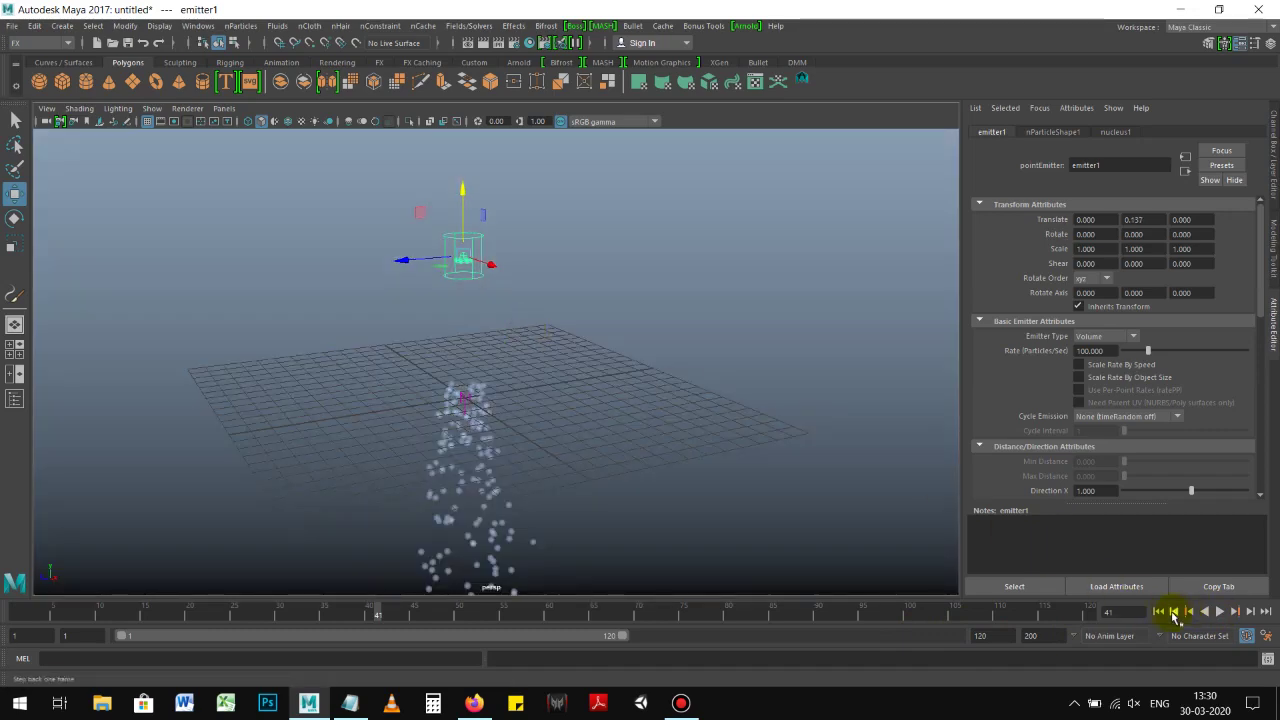
left_click(1159, 612)
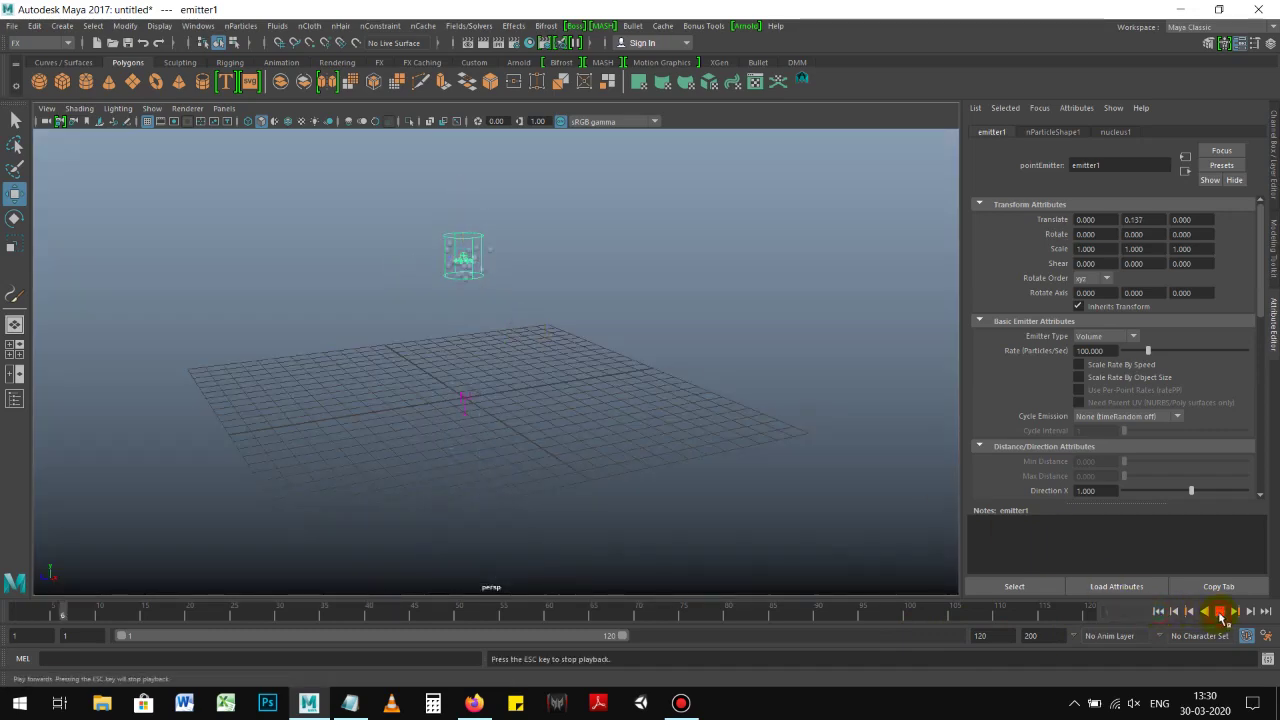
left_click(1221, 612)
left_click(1158, 612)
Step: Watch the particles fall in another playback, then rewind and restore the flat grey background
mouse_move(489, 391)
left_mouse_down("alt")
mouse_move(691, 374)
mouse_move(571, 371)
mouse_move(660, 398)
mouse_move(629, 374)
left_mouse_up("alt")
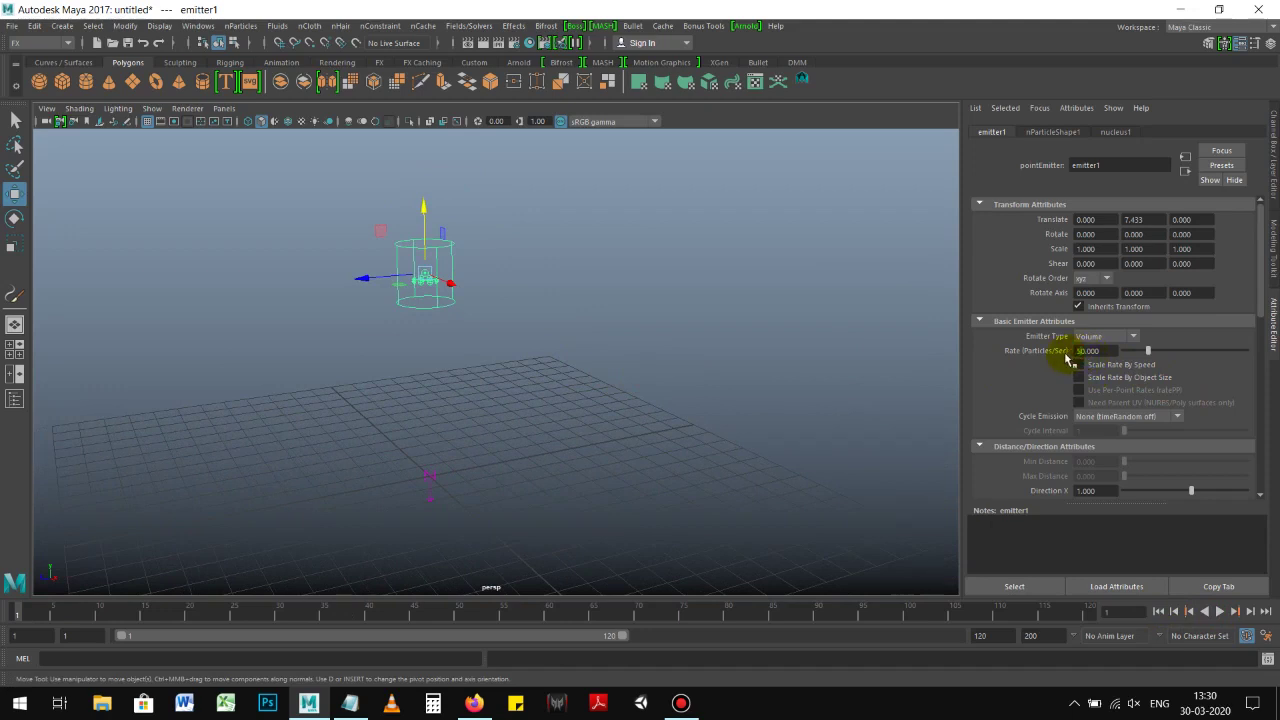
scroll(1010, 385, "down", 3)
scroll(1000, 382, "down", 2)
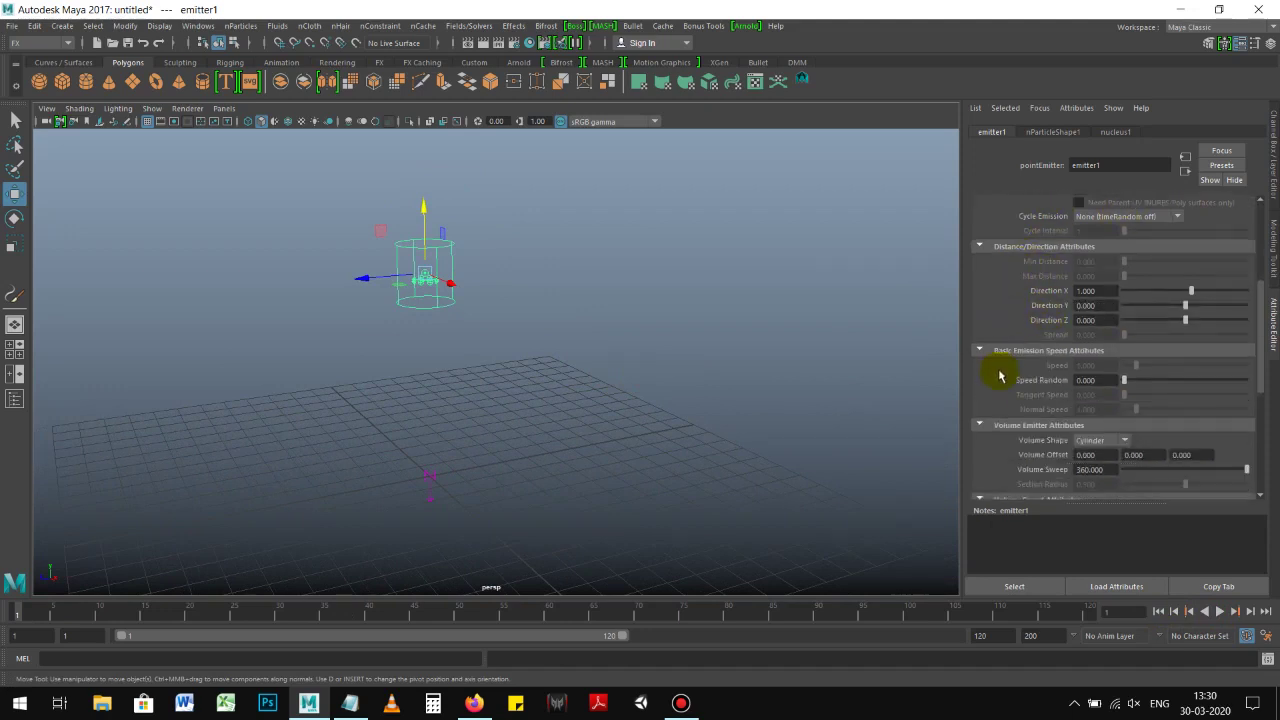
scroll(1000, 388, "down", 3)
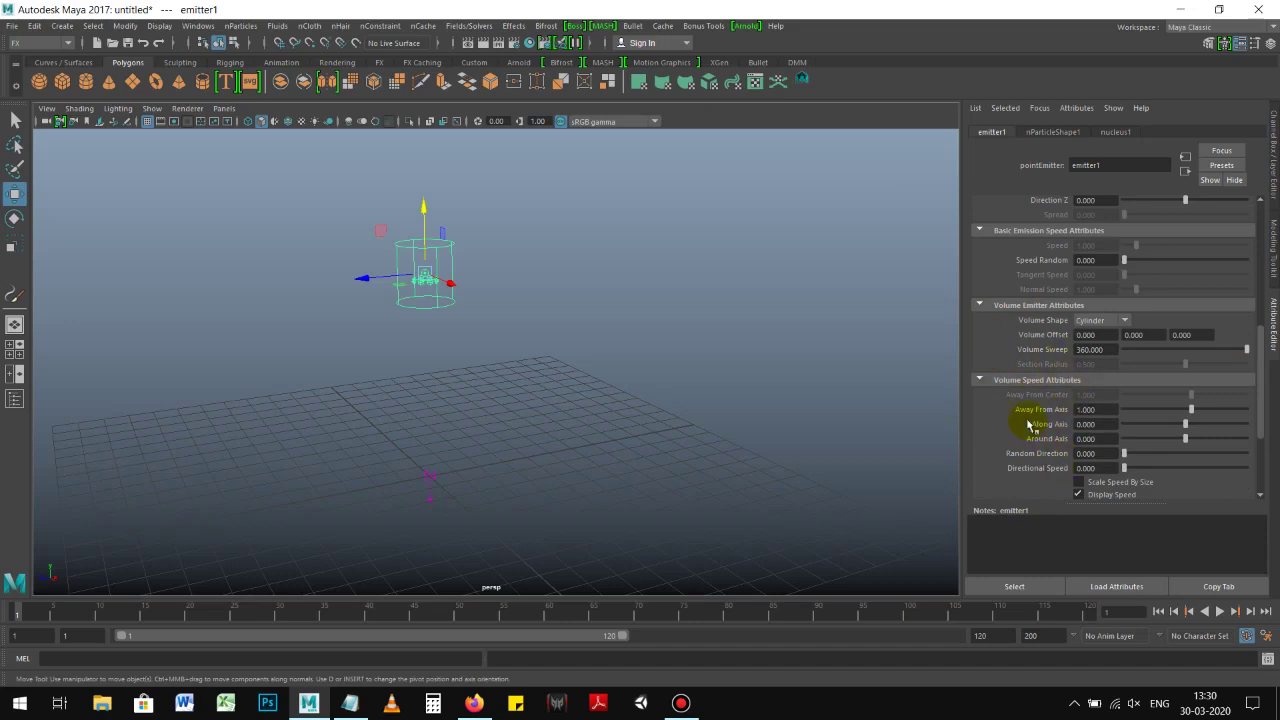
scroll(1030, 425, "down", 1)
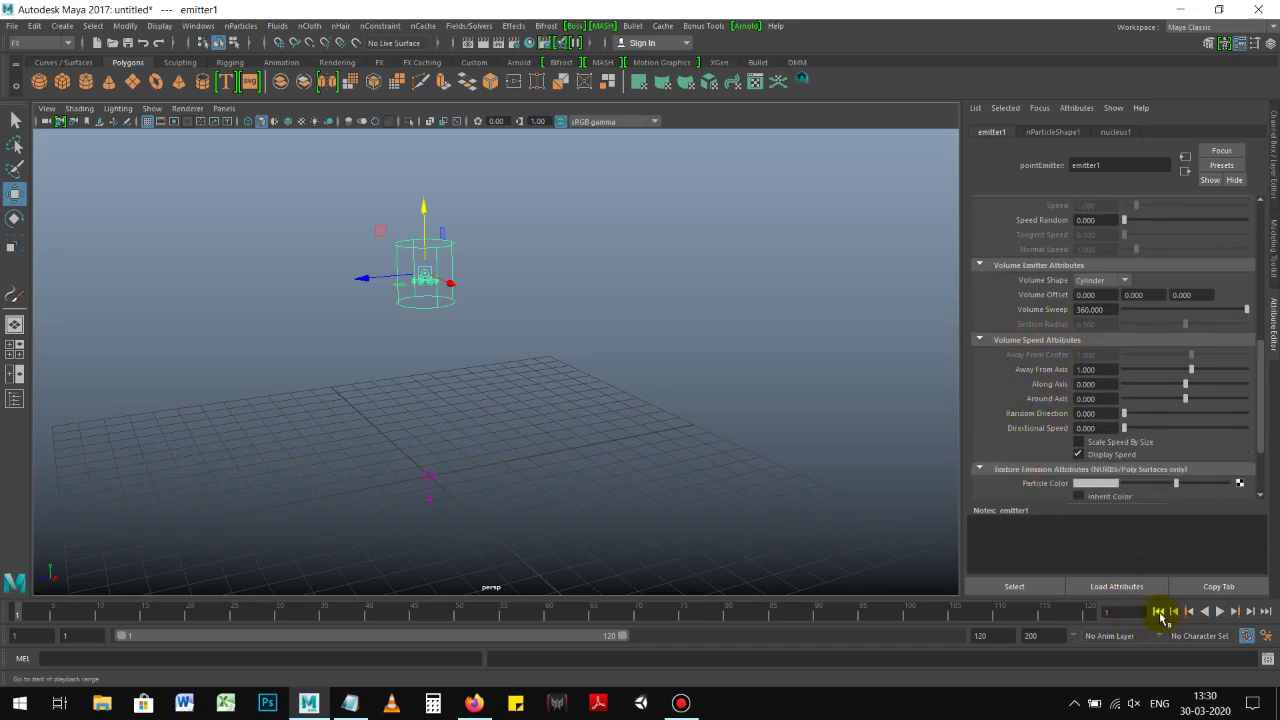
left_click(1219, 612)
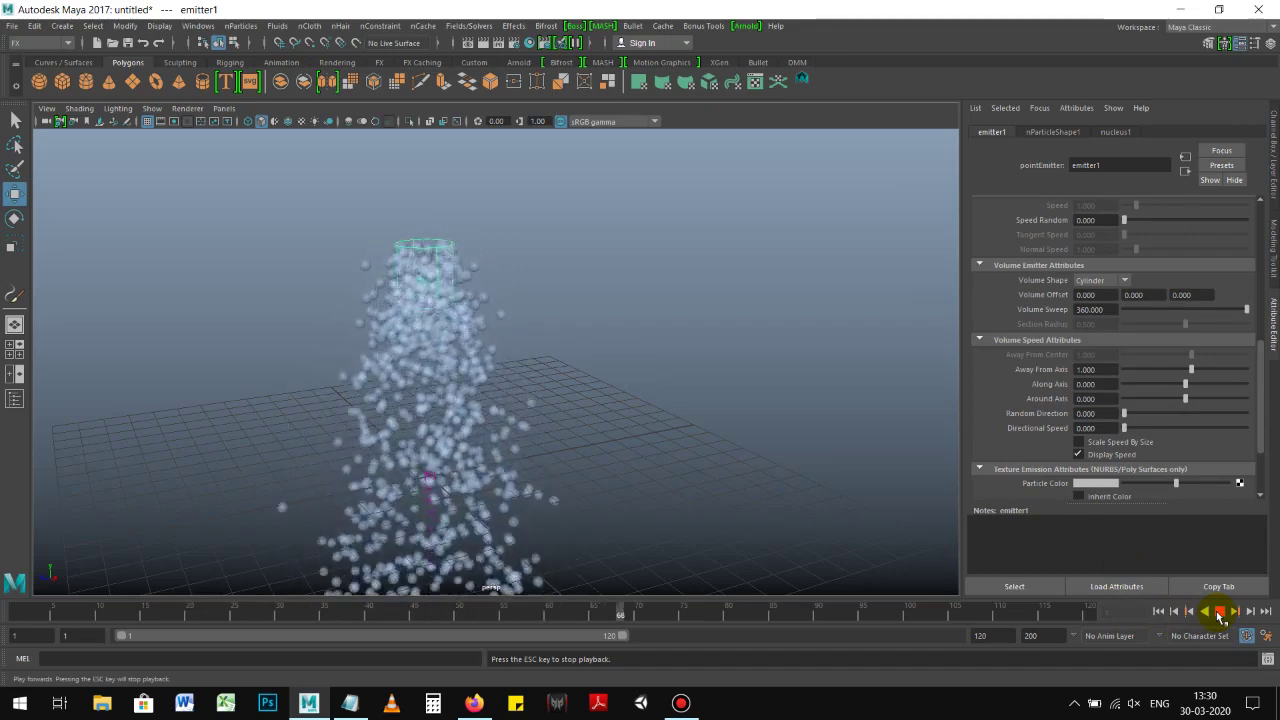
left_click(1219, 612)
left_click(1158, 612)
left_click_drag(694, 403, 594, 391, "alt")
key("alt+b")
key("alt+b")
key("alt+b")
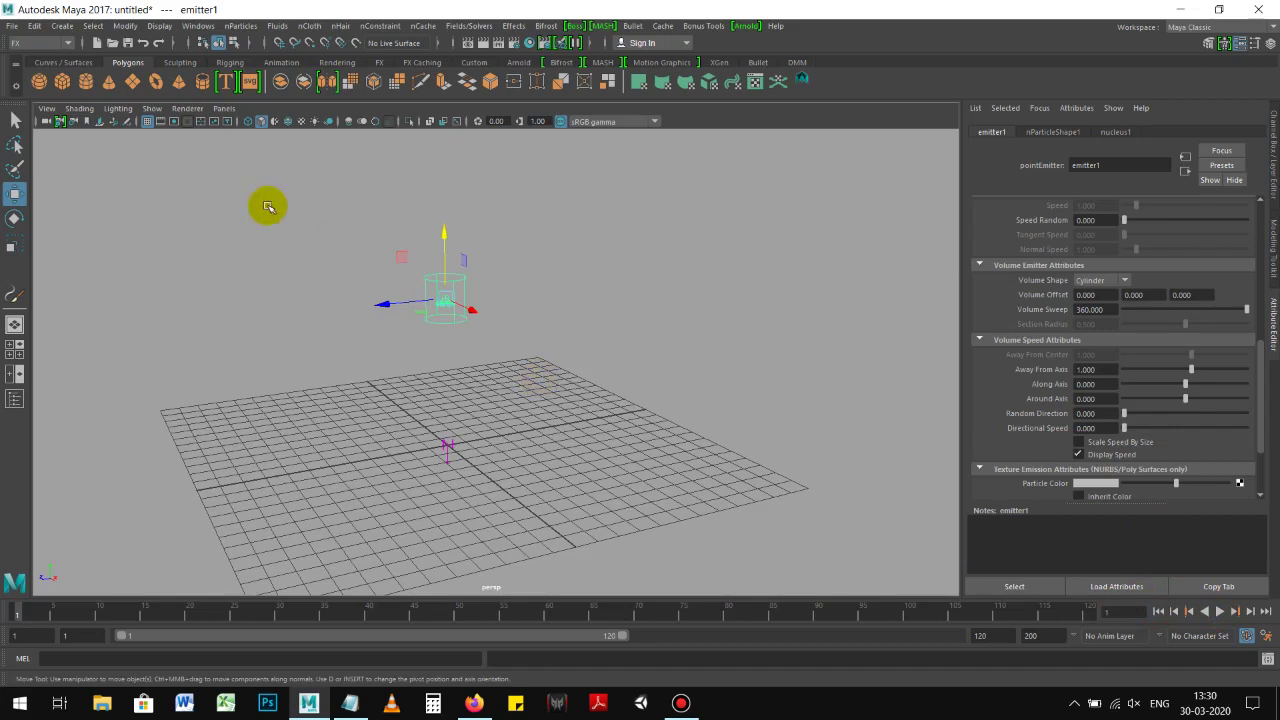
Step: Create a polygon cylinder, enlarge it and lift it above the emitter
left_click(88, 84)
key("r")
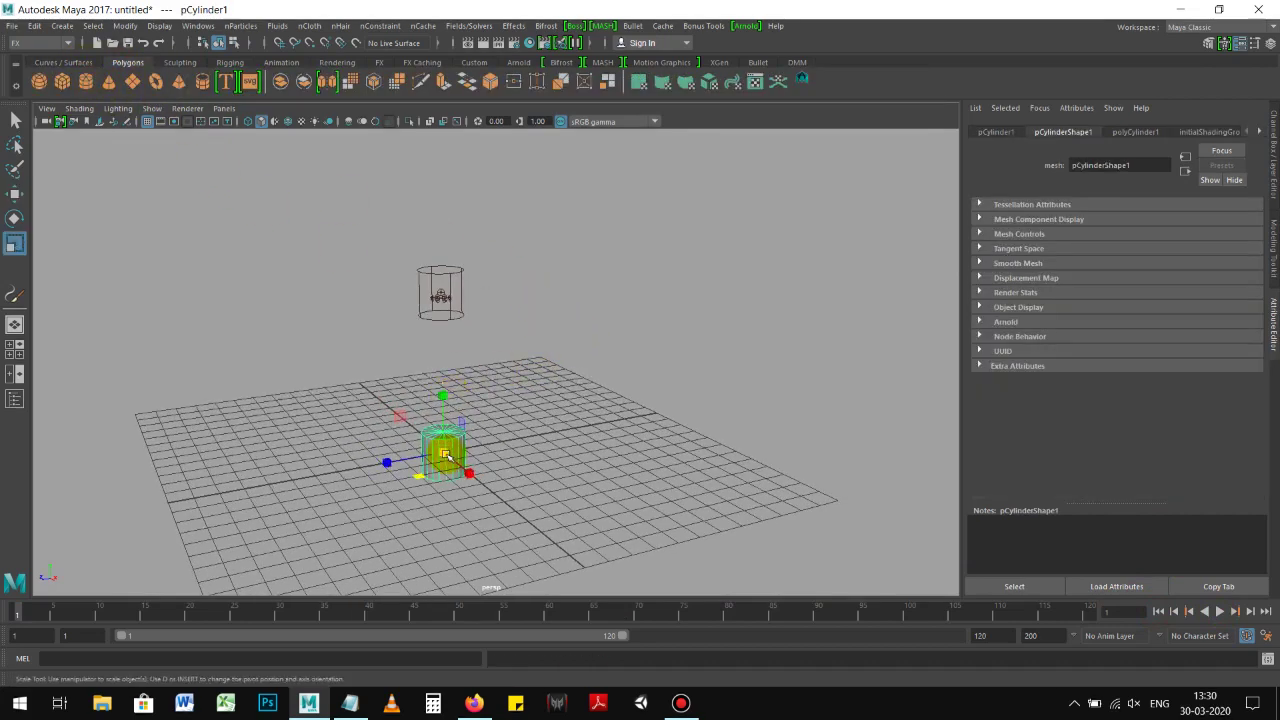
left_click_drag(443, 454, 466, 457)
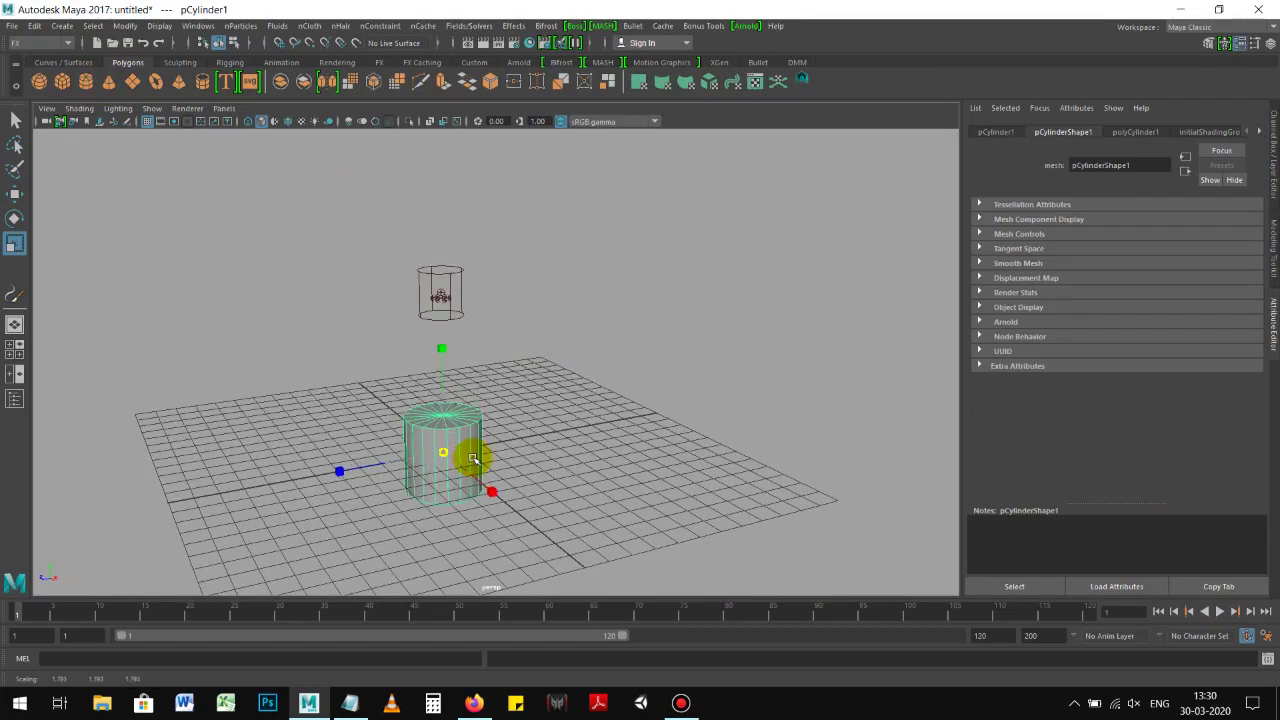
key("w")
left_click_drag(440, 398, 423, 149)
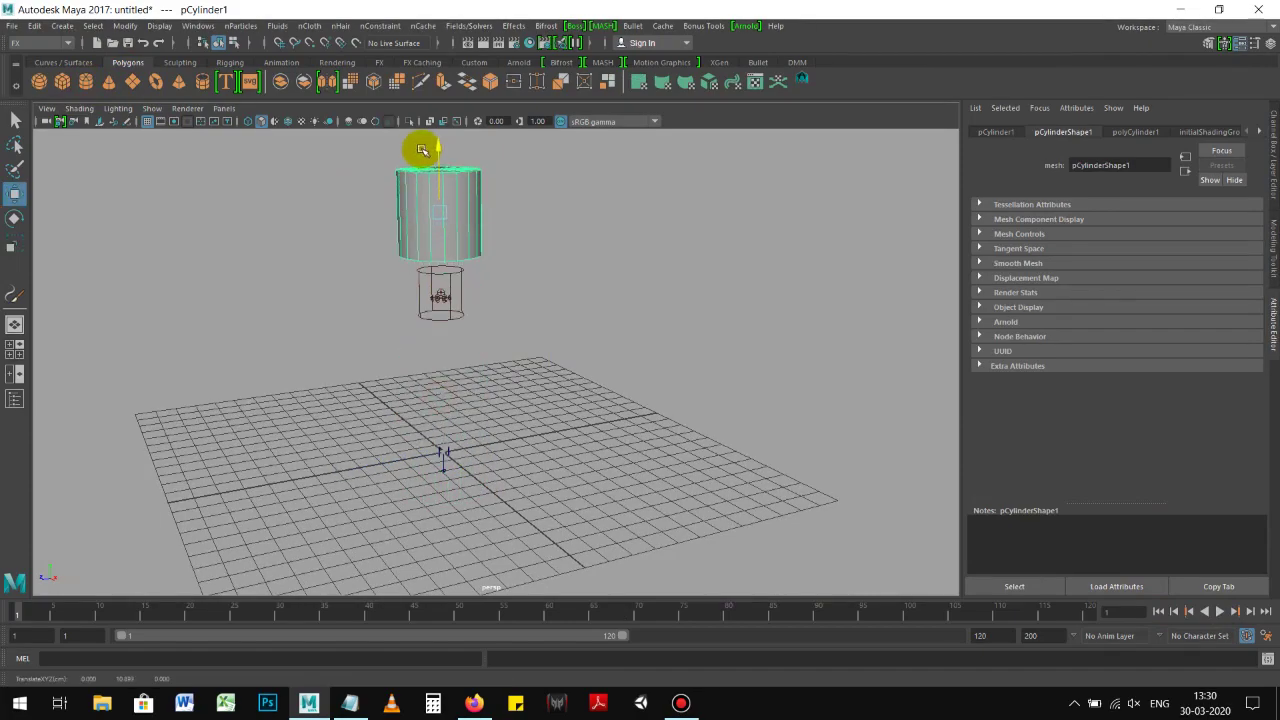
Step: Select the cylinder's bottom cap faces and extrude them
mouse_move(514, 229)
left_mouse_down("alt")
mouse_move(648, 353)
mouse_move(606, 280)
mouse_move(543, 380)
left_mouse_up("alt")
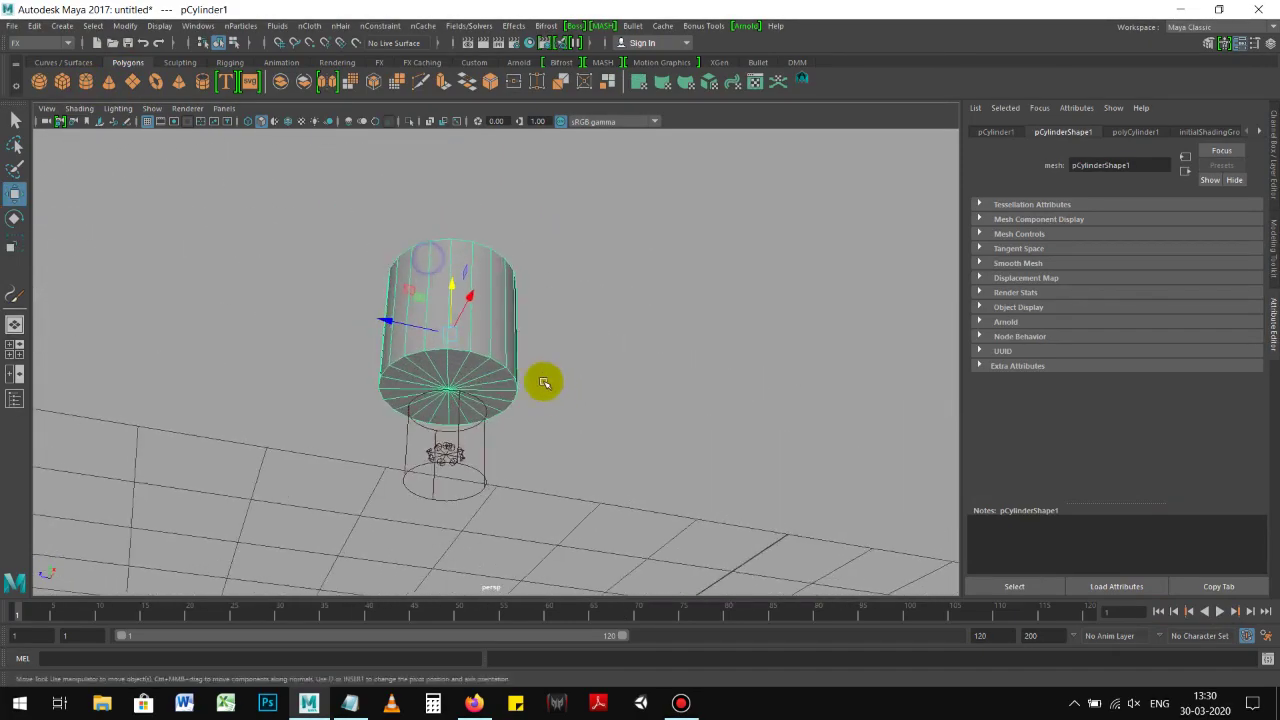
scroll(490, 330, "up", 3)
mouse_move(143, 123)
left_mouse_down("alt")
mouse_move(357, 223)
mouse_move(300, 320)
left_mouse_up("alt")
left_click(390, 423)
right_click_drag(506, 410, 508, 454, "shift")
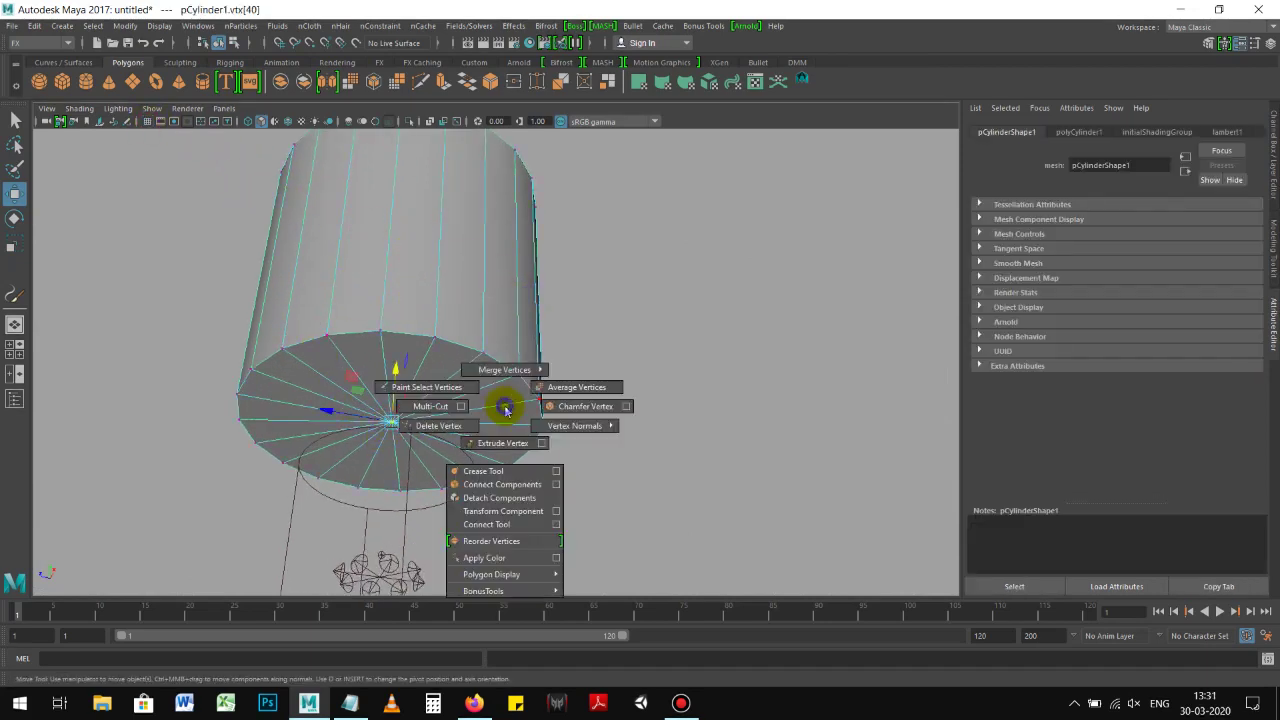
mouse_move(508, 410)
right_mouse_down("ctrl")
mouse_move(498, 395)
mouse_move(531, 417)
right_mouse_up("ctrl")
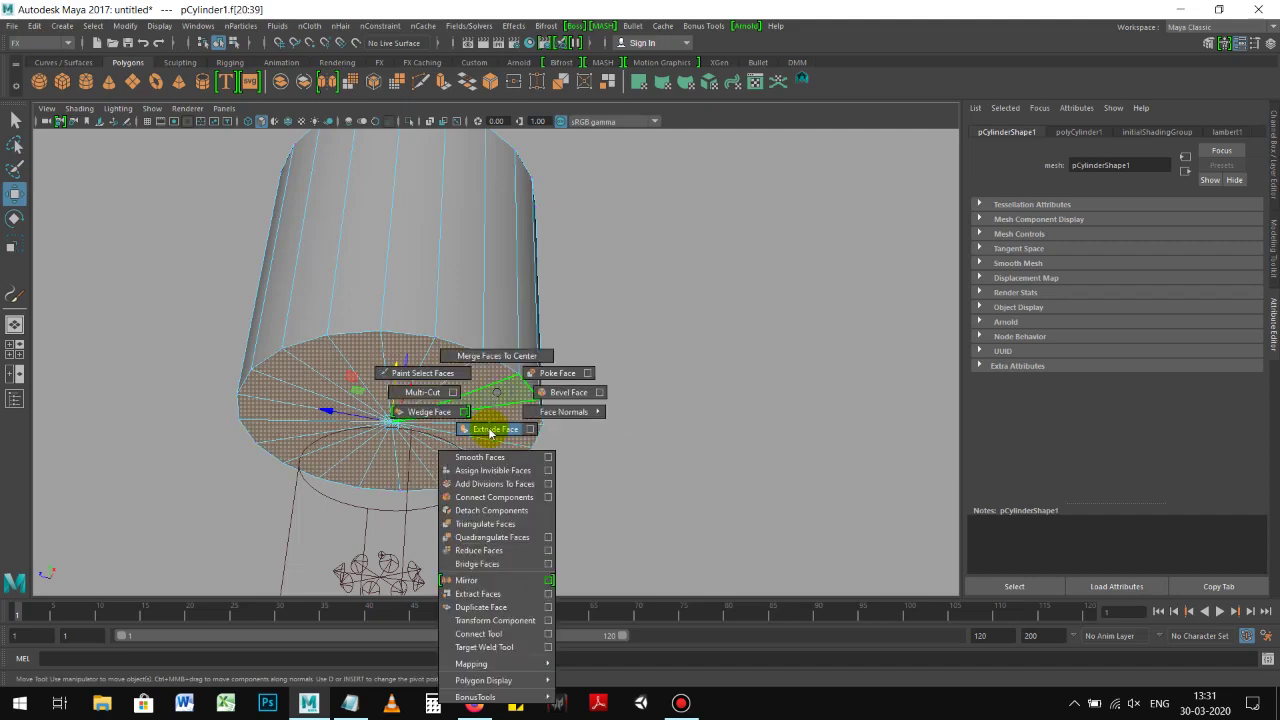
left_click_drag(531, 417, 588, 411, "alt")
Step: Scale the extruded faces inward into a rim, extrude again and push the inner face up
key("r")
left_click_drag(402, 418, 372, 424)
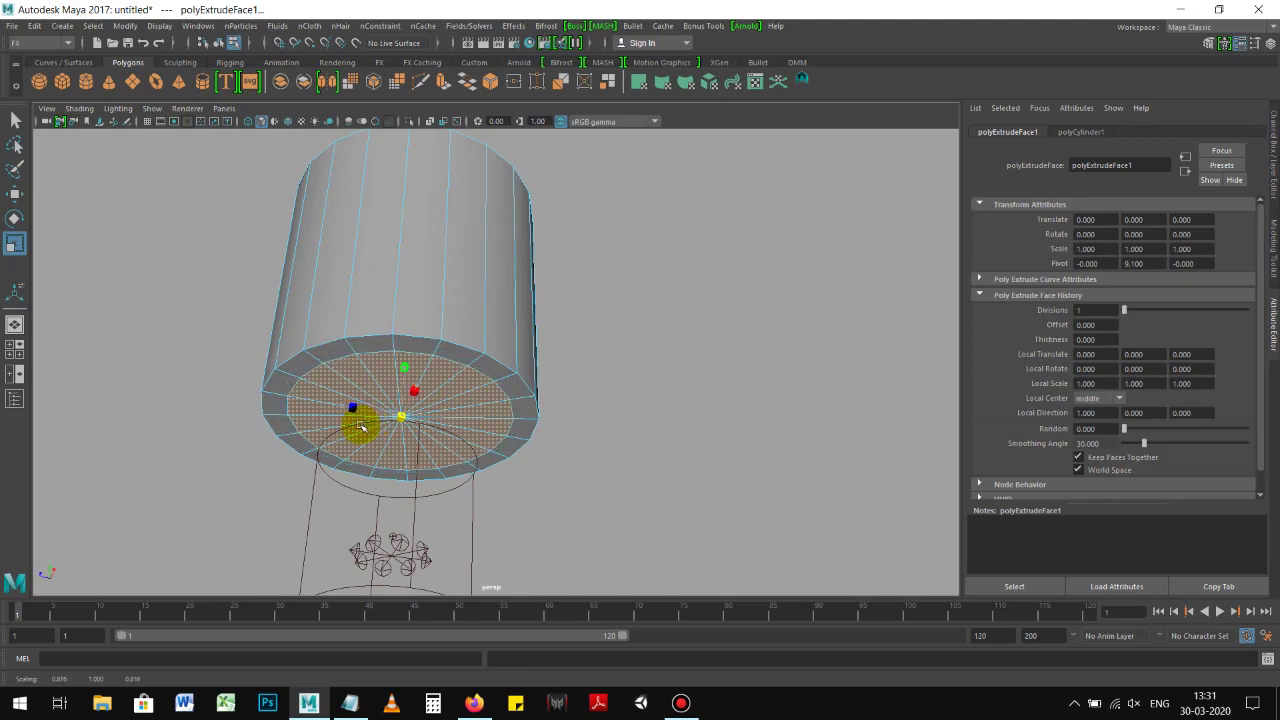
left_click_drag(486, 400, 486, 394, "alt")
right_click_drag(486, 394, 478, 432, "shift")
key("w")
mouse_move(428, 349)
left_mouse_down()
mouse_move(445, 278)
mouse_move(523, 314)
mouse_move(471, 334)
mouse_move(546, 394)
left_mouse_up()
left_click(583, 220)
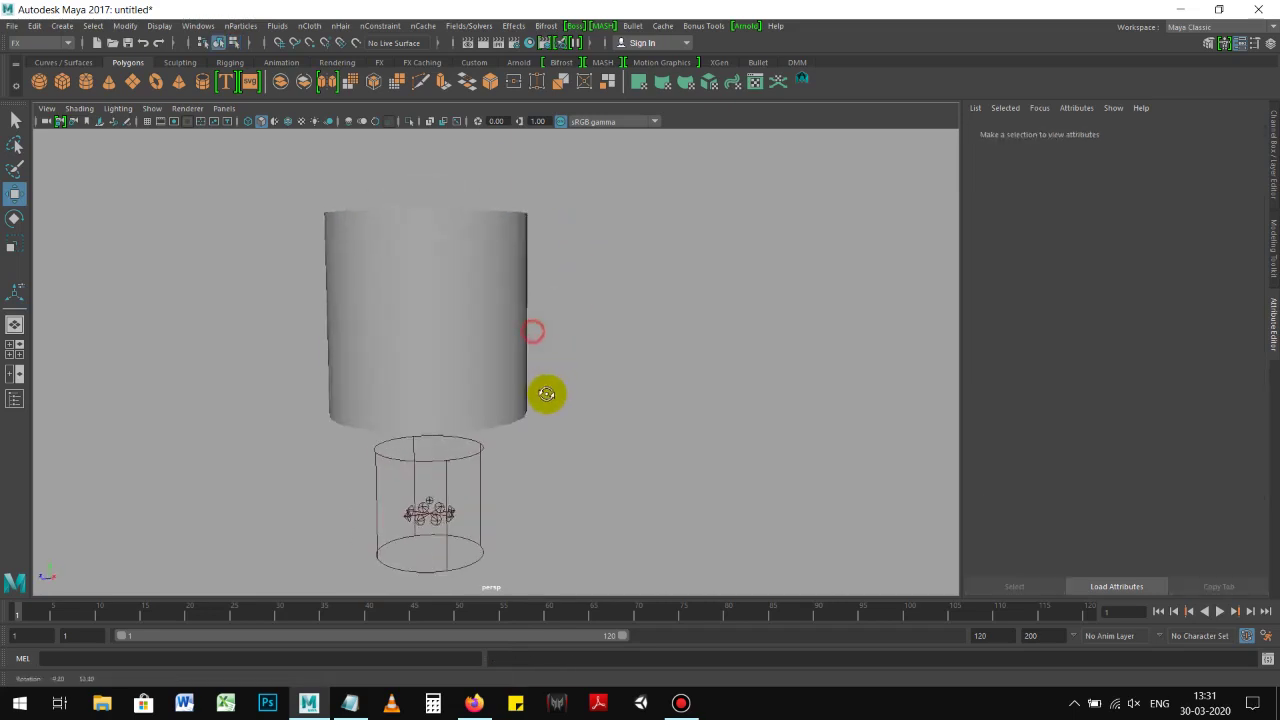
Step: Reposition the emitter relative to the large cylinder
right_click_drag(546, 394, 517, 391, "alt")
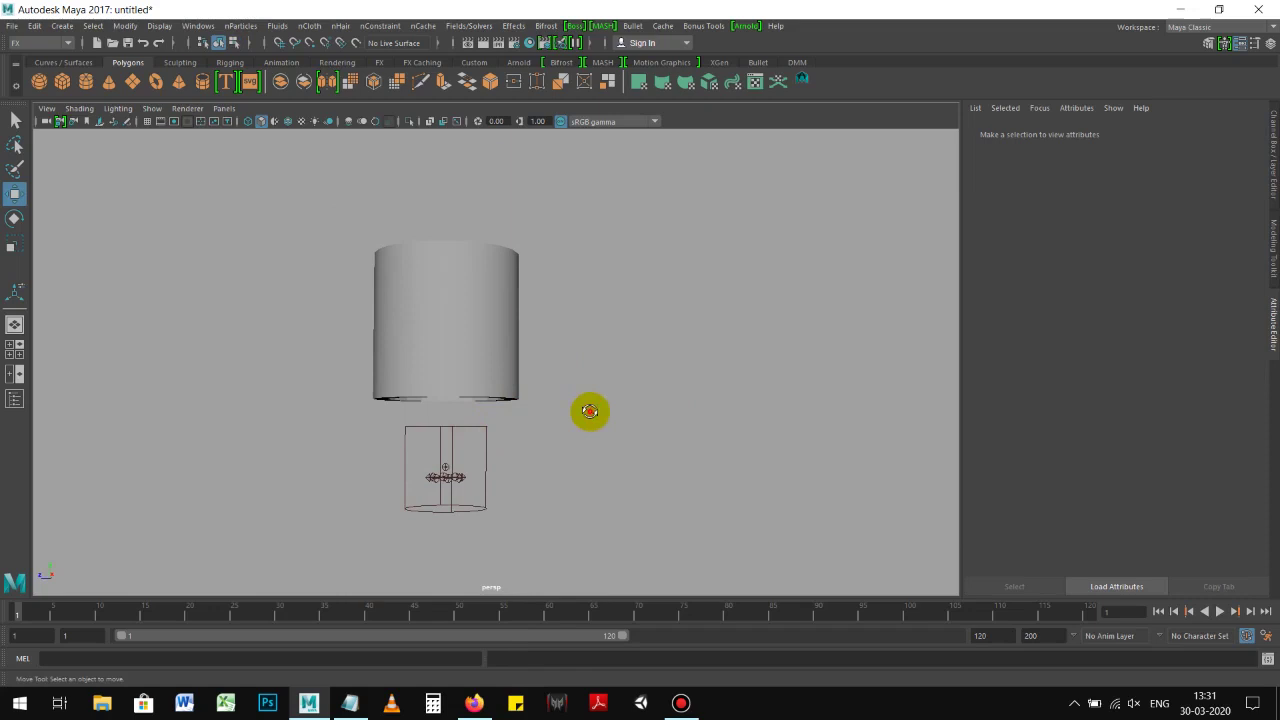
left_click(472, 426)
mouse_move(457, 374)
left_mouse_down("alt")
mouse_move(487, 383)
mouse_move(460, 320)
mouse_move(511, 266)
mouse_move(540, 263)
mouse_move(560, 406)
mouse_move(543, 294)
mouse_move(511, 318)
left_mouse_up("alt")
mouse_move(448, 291)
left_mouse_down()
mouse_move(614, 357)
mouse_move(557, 366)
mouse_move(480, 323)
mouse_move(498, 330)
left_mouse_up()
Step: Raise the cylinder's top vertex ring to lengthen it around the emitter
left_click(498, 330)
key("F9")
left_click_drag(337, 217, 620, 309)
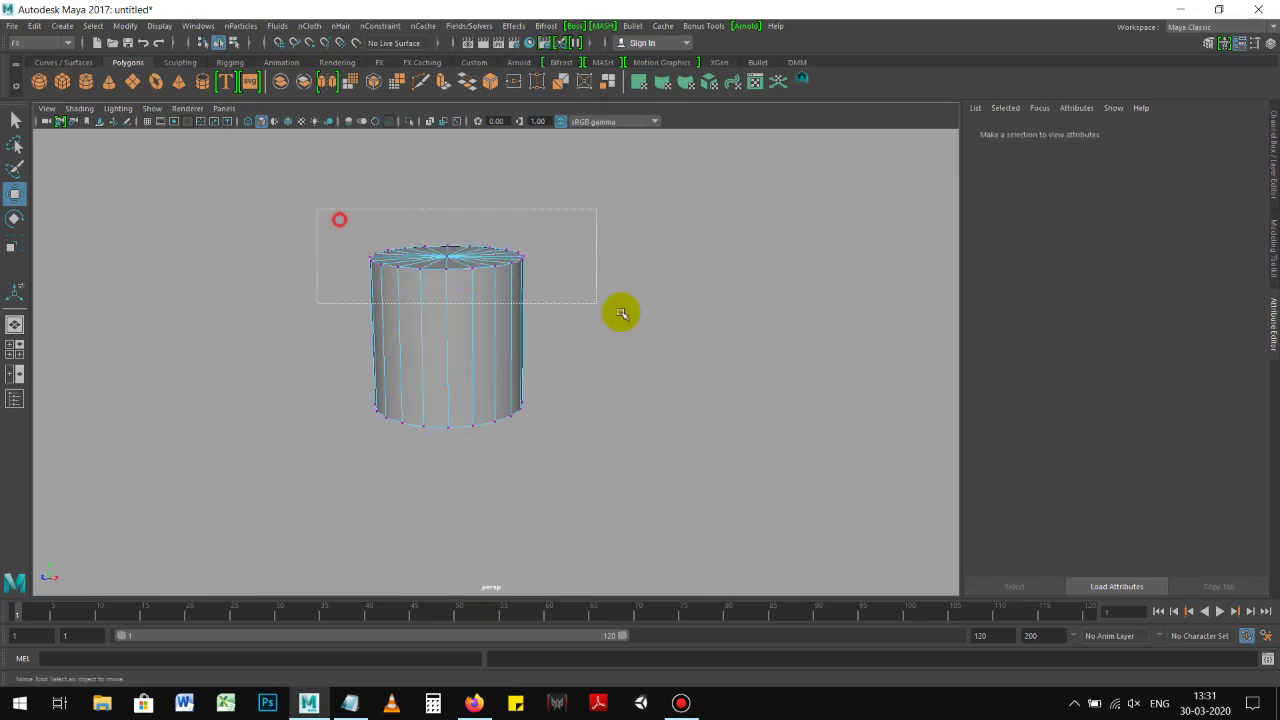
left_click_drag(465, 231, 449, 186)
key("4")
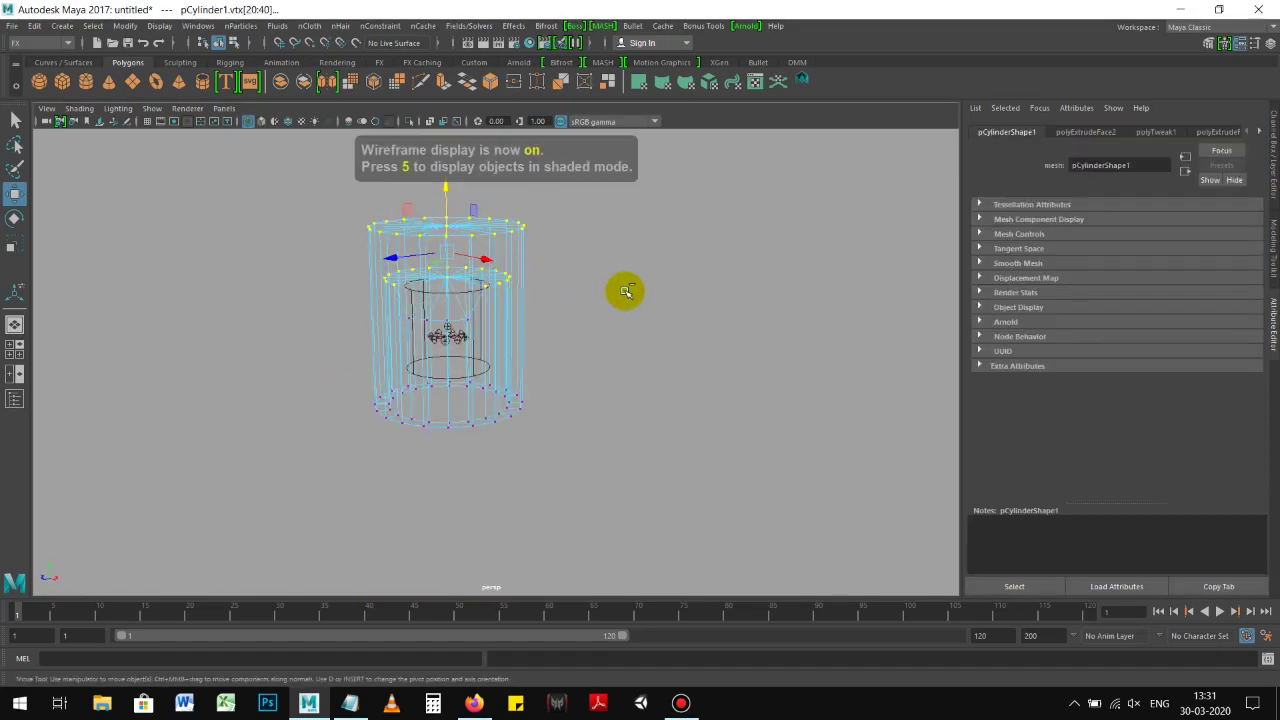
key("ctrl+z")
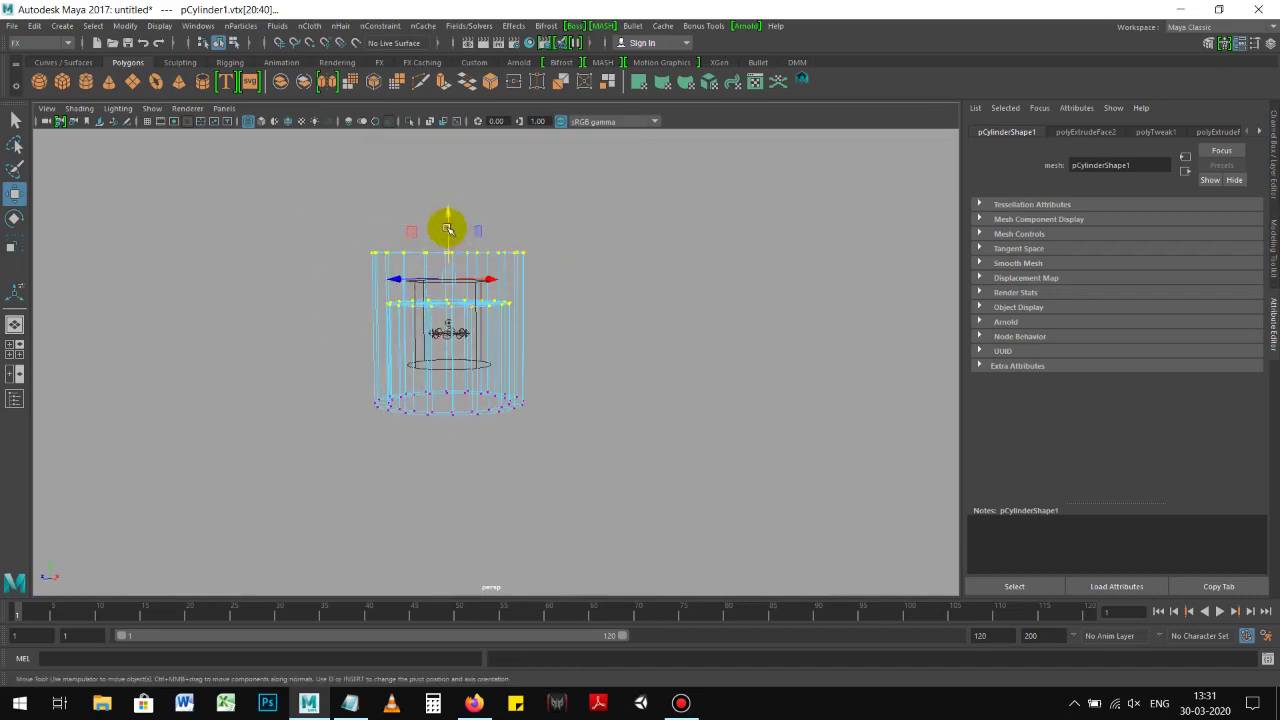
left_click_drag(447, 229, 451, 163)
Step: Show the cylinder shaded and play the simulation to watch particles inside
key("5")
left_click_drag(480, 206, 557, 314, "alt")
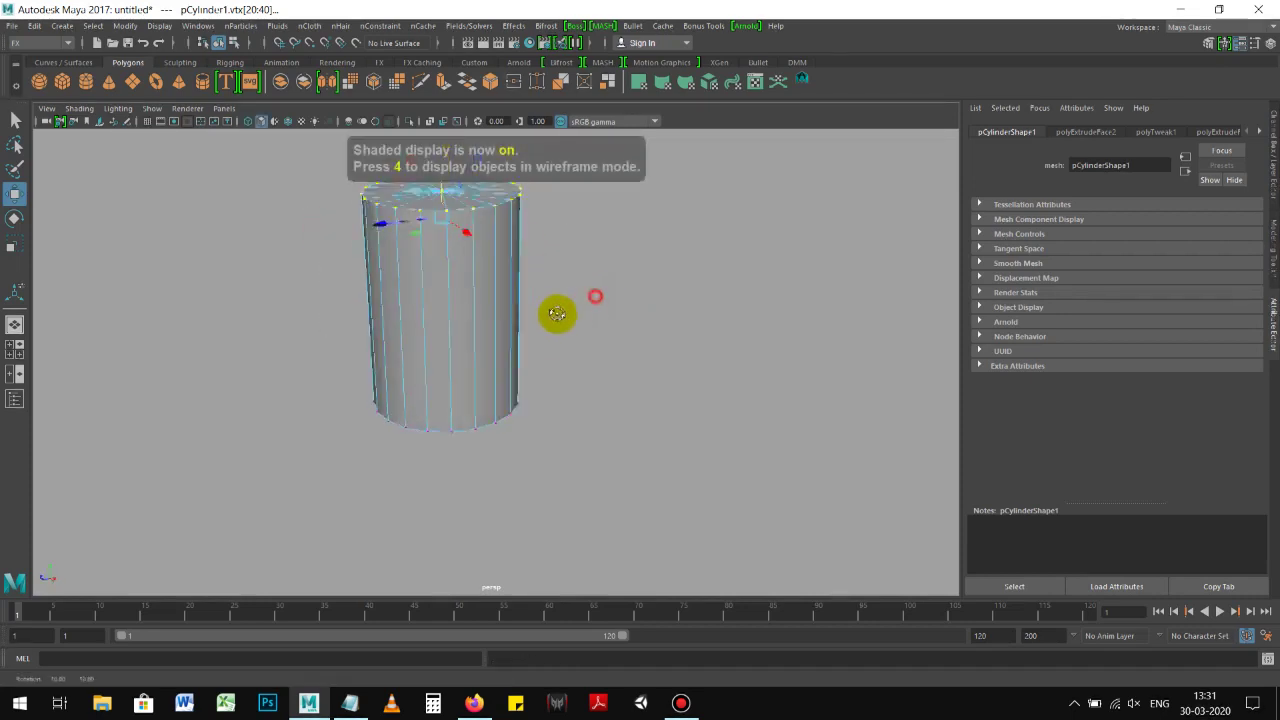
right_click_drag(491, 289, 566, 297)
mouse_move(566, 297)
left_mouse_down("alt")
mouse_move(531, 260)
mouse_move(633, 341)
mouse_move(628, 263)
left_mouse_up("alt")
left_click(1219, 612)
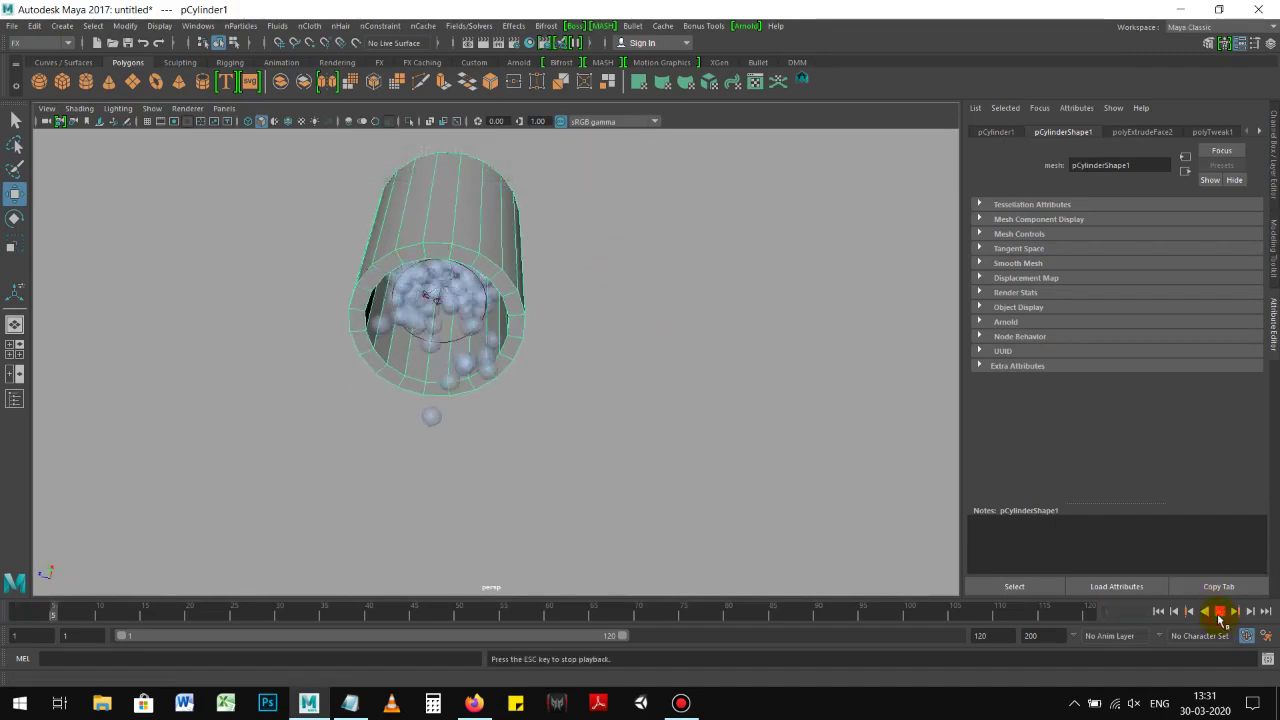
Step: Make the cylinder an nCloth passive collider
left_click(1219, 612)
left_click_drag(660, 446, 533, 512, "alt")
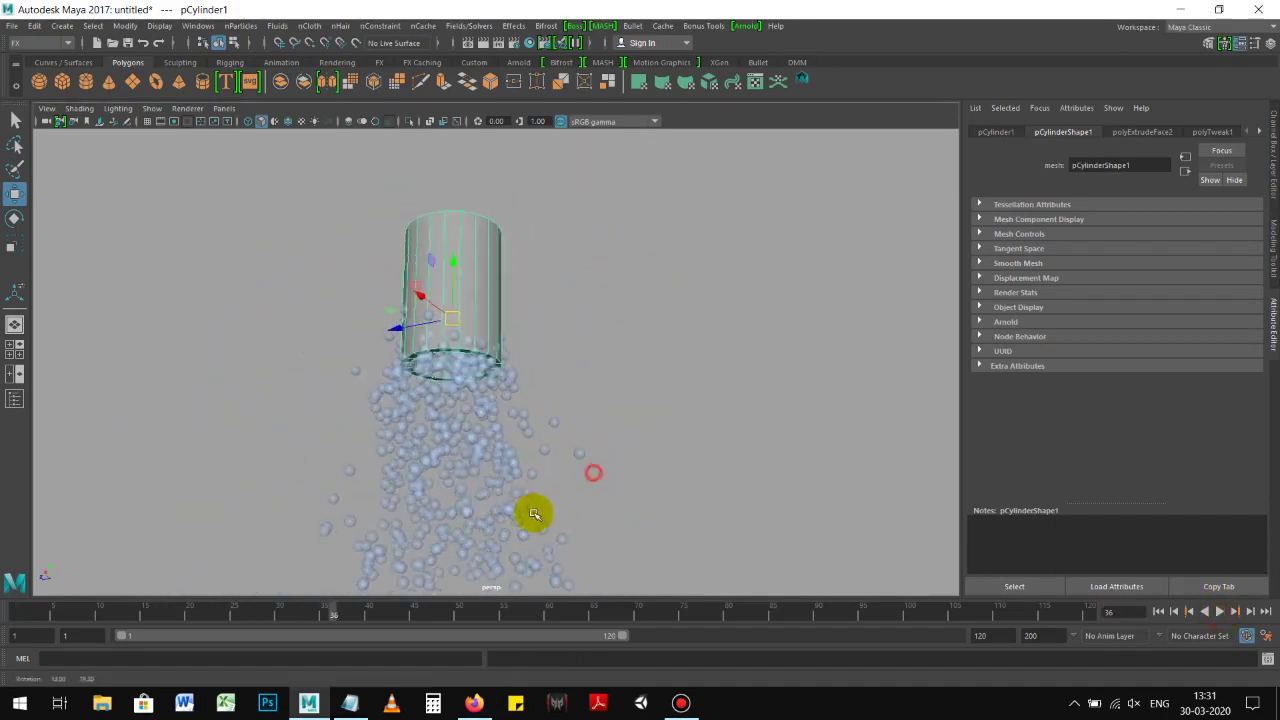
left_click(556, 510)
left_click(479, 271)
left_click(686, 286)
left_click(477, 257)
left_click(277, 26)
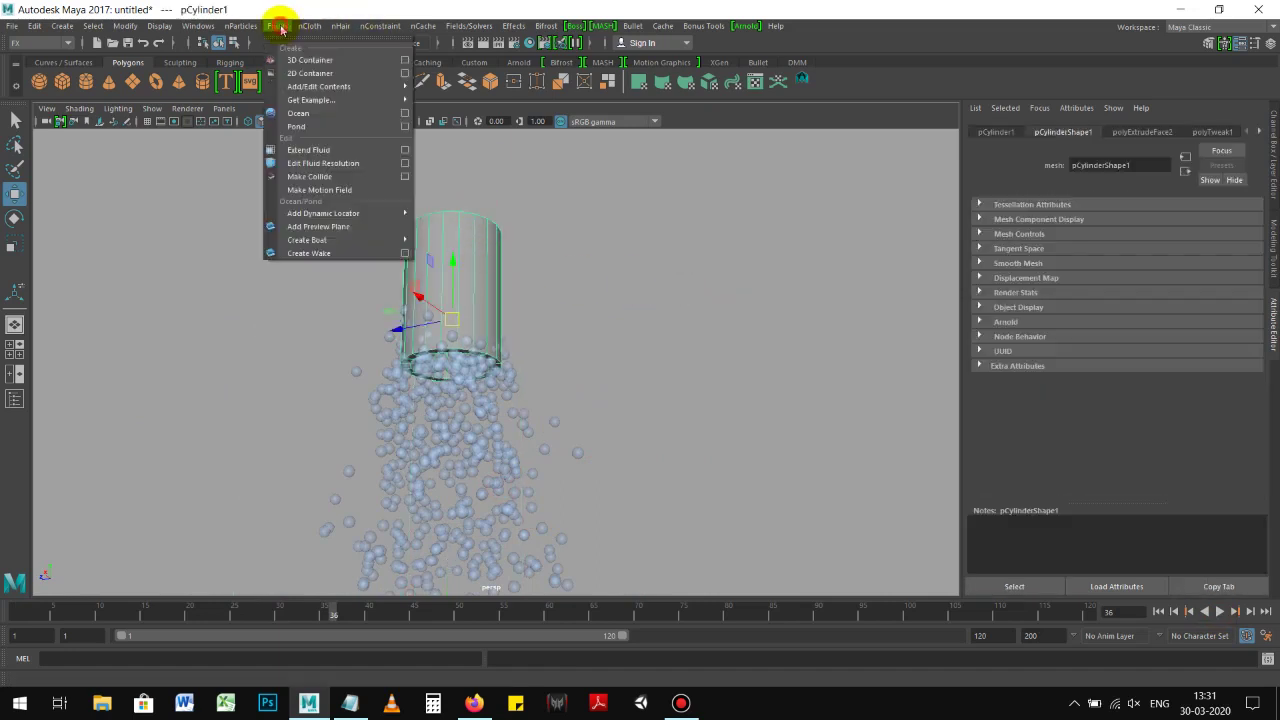
mouse_move(309, 26)
left_click(392, 62)
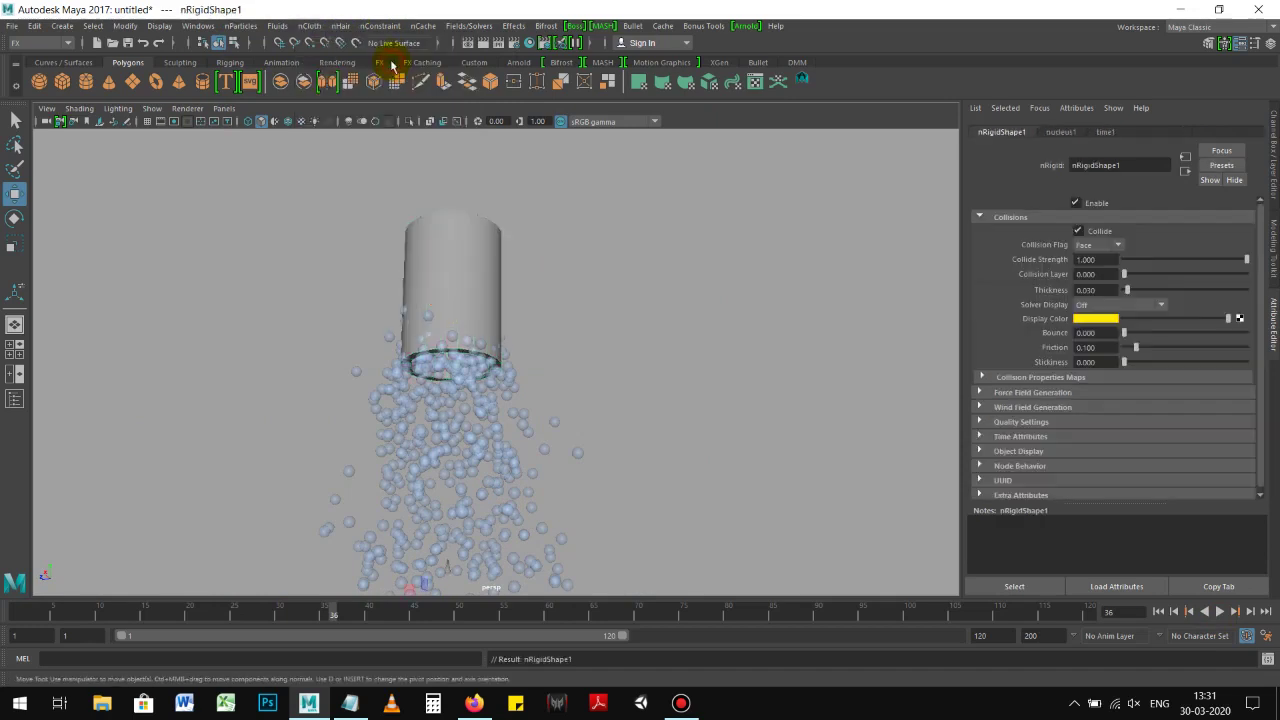
Step: Replay the simulation from frame 1 to check particles pouring from the open bottom
left_click(1160, 612)
left_click(1220, 612)
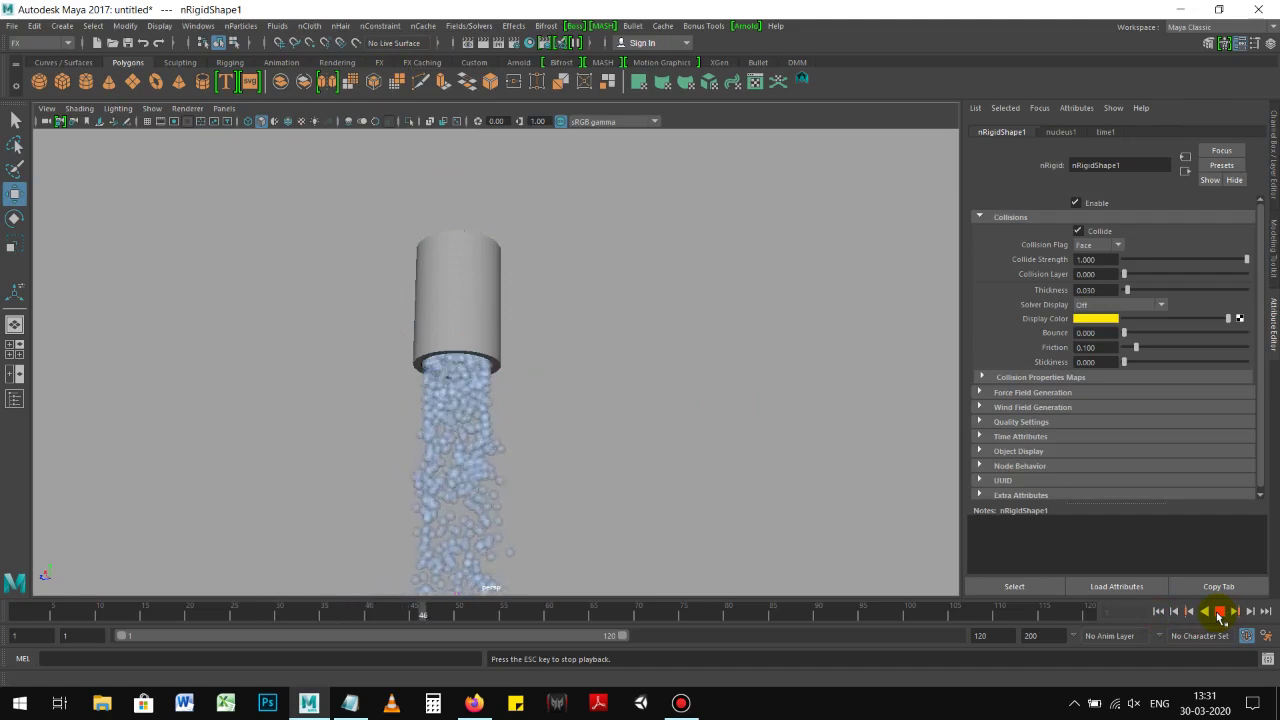
mouse_move(820, 491)
left_mouse_down("alt")
mouse_move(500, 323)
mouse_move(520, 348)
mouse_move(640, 400)
mouse_move(737, 423)
mouse_move(651, 486)
mouse_move(526, 385)
left_mouse_up("alt")
left_click(1160, 612)
left_click_drag(470, 300, 506, 383, "alt")
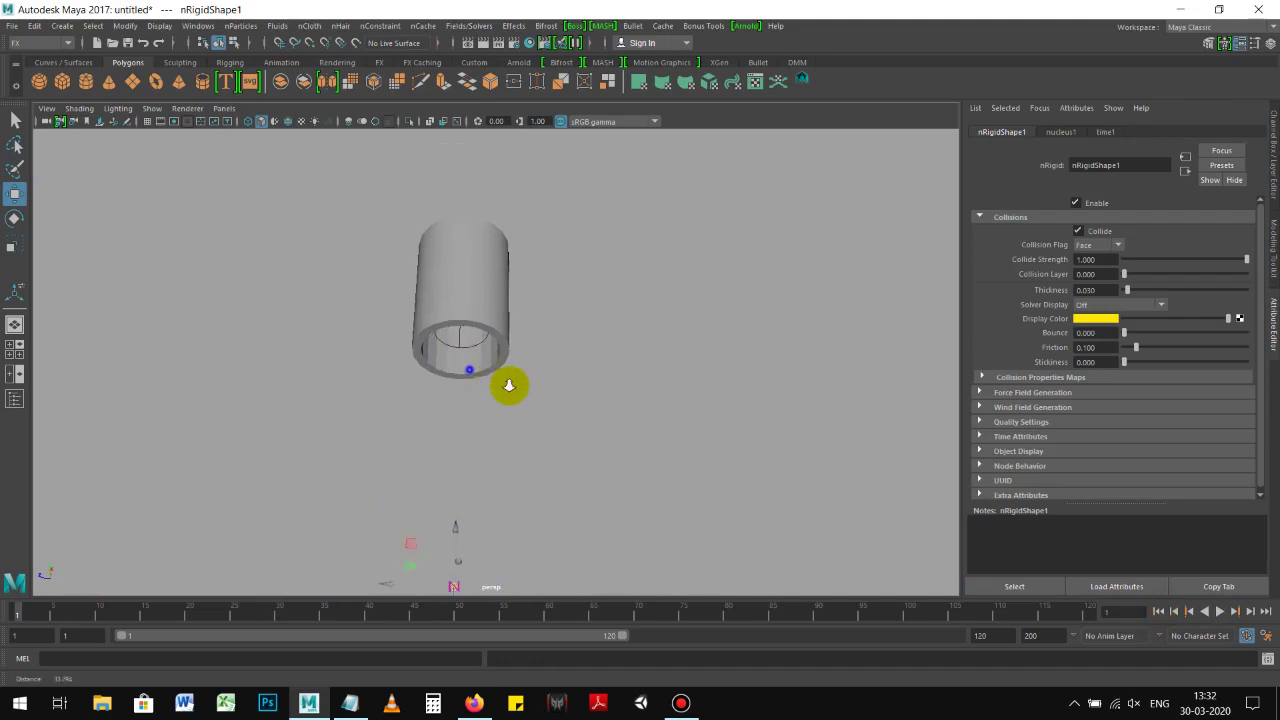
Step: Switch the panel layout to Outliner/Persp
left_click(224, 110)
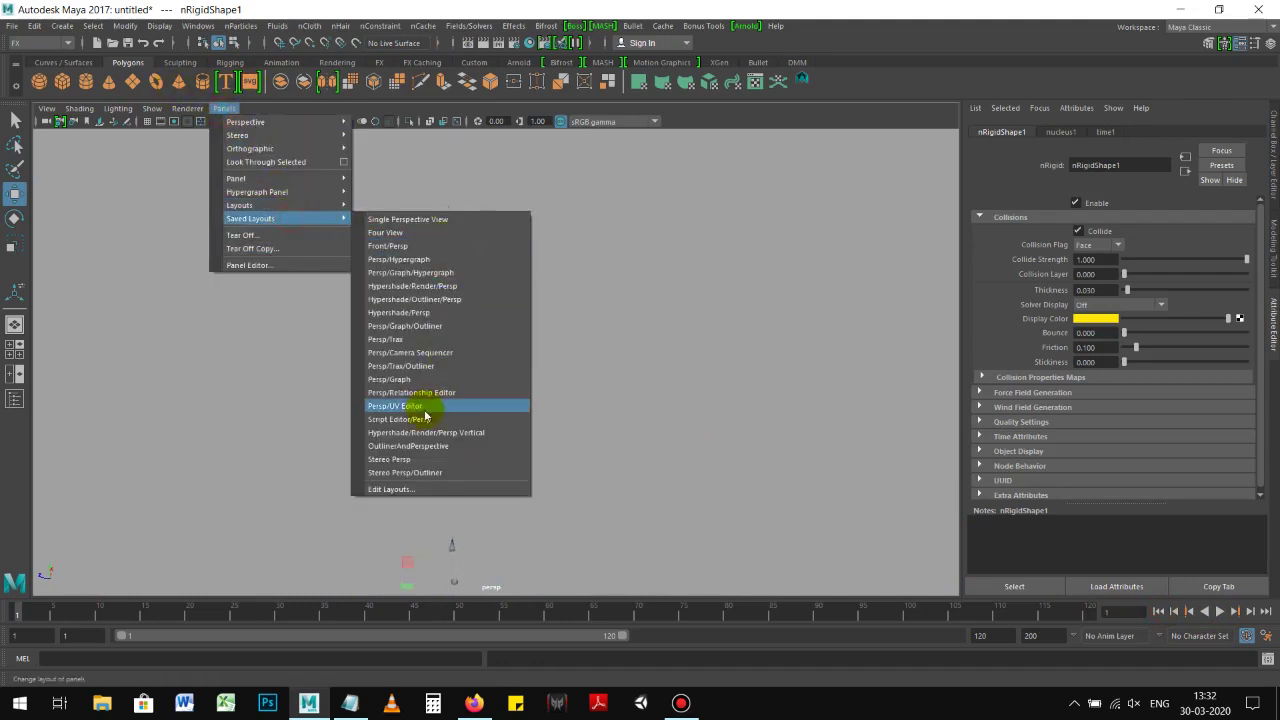
left_click(409, 432)
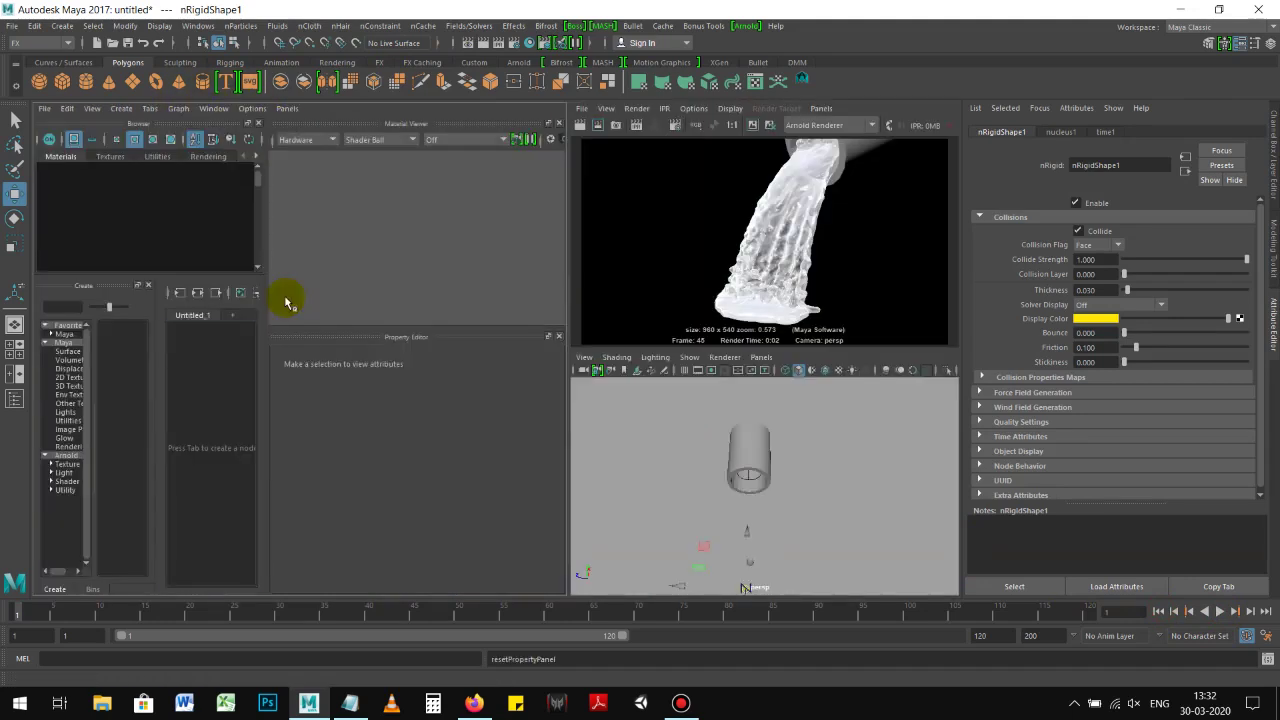
left_click(287, 110)
mouse_move(314, 218)
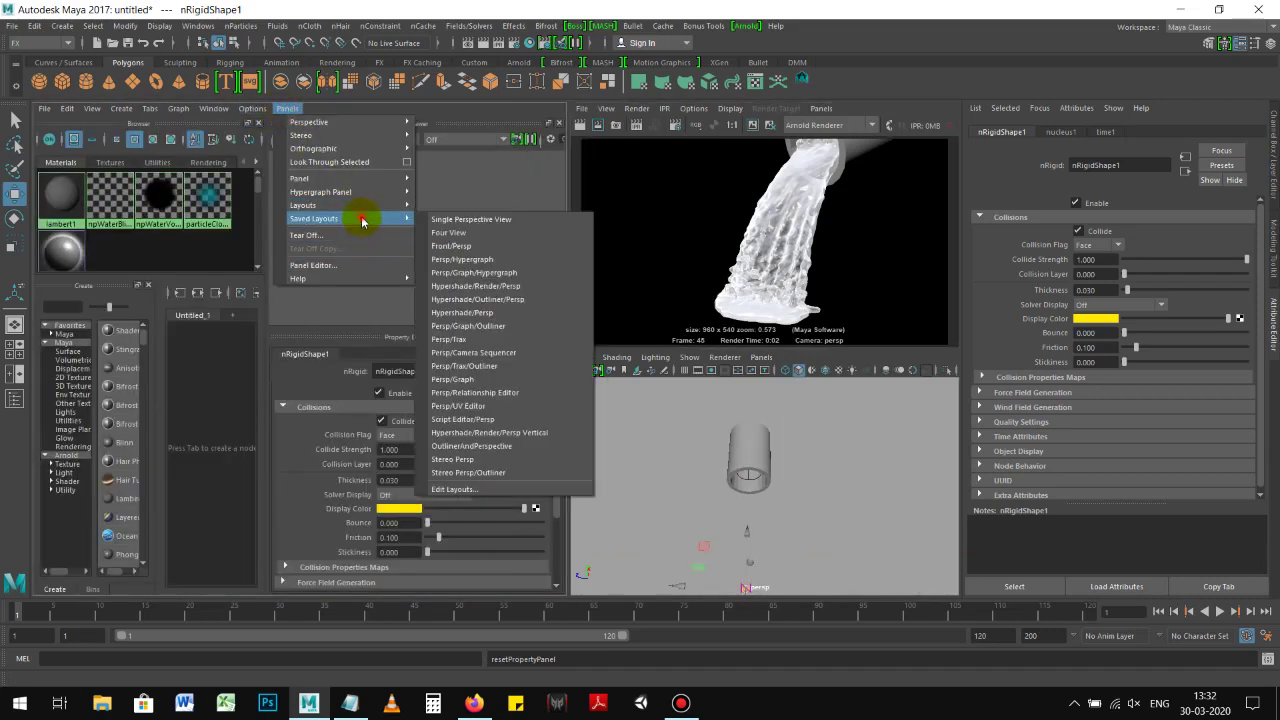
left_click(474, 447)
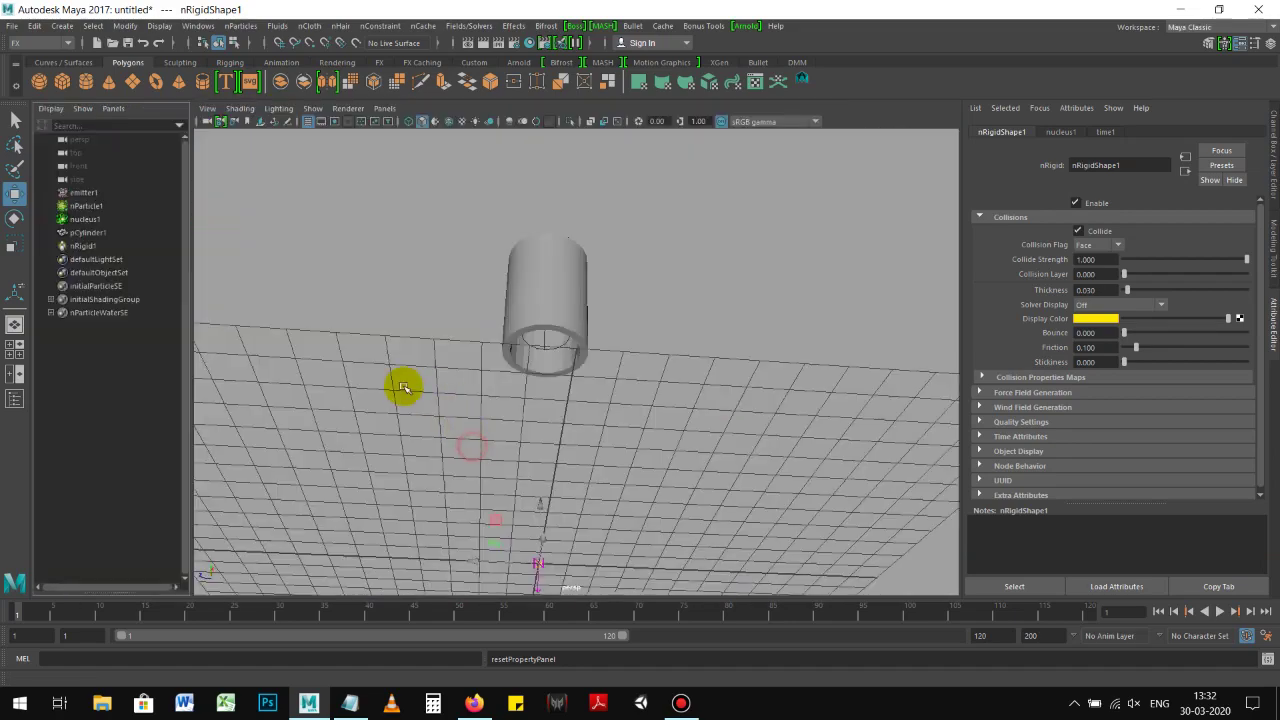
mouse_move(220, 286)
left_mouse_down("alt")
mouse_move(457, 414)
mouse_move(497, 357)
left_mouse_up("alt")
Step: Rename pCylinder1 to Pipe in the Outliner
left_click(107, 207)
left_click_drag(370, 270, 409, 289, "alt")
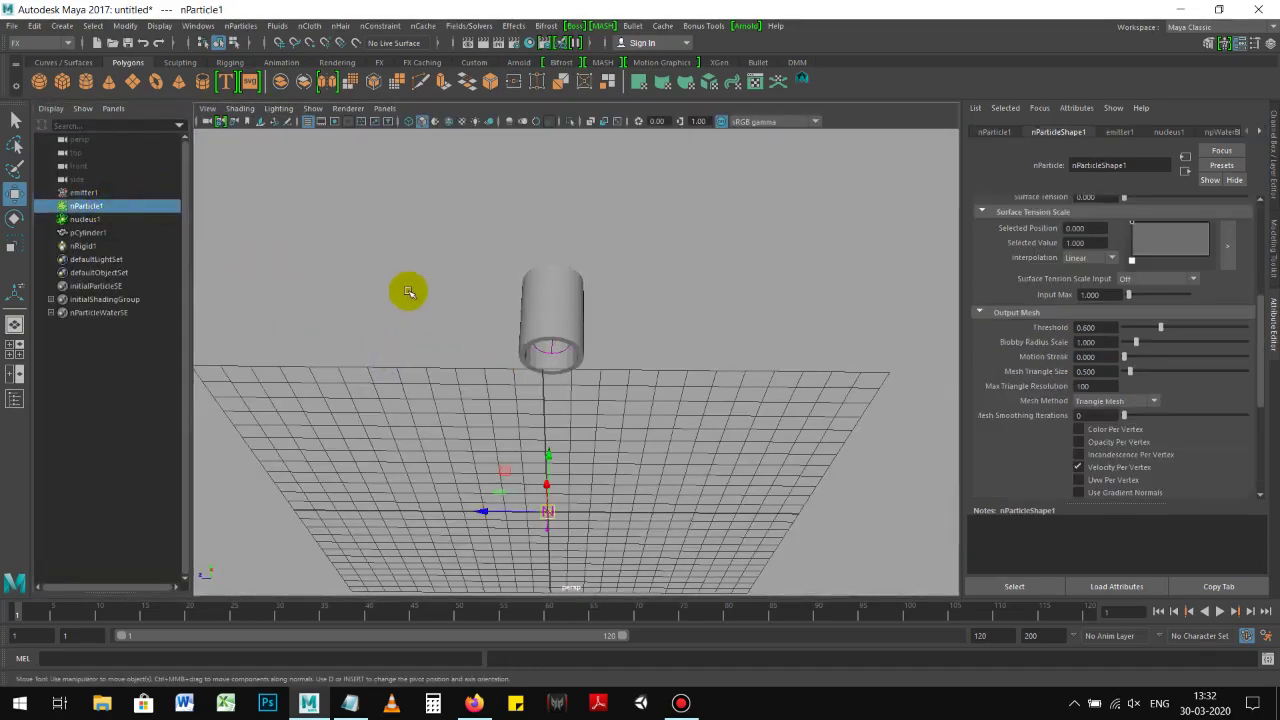
left_click(110, 193)
left_click(113, 232)
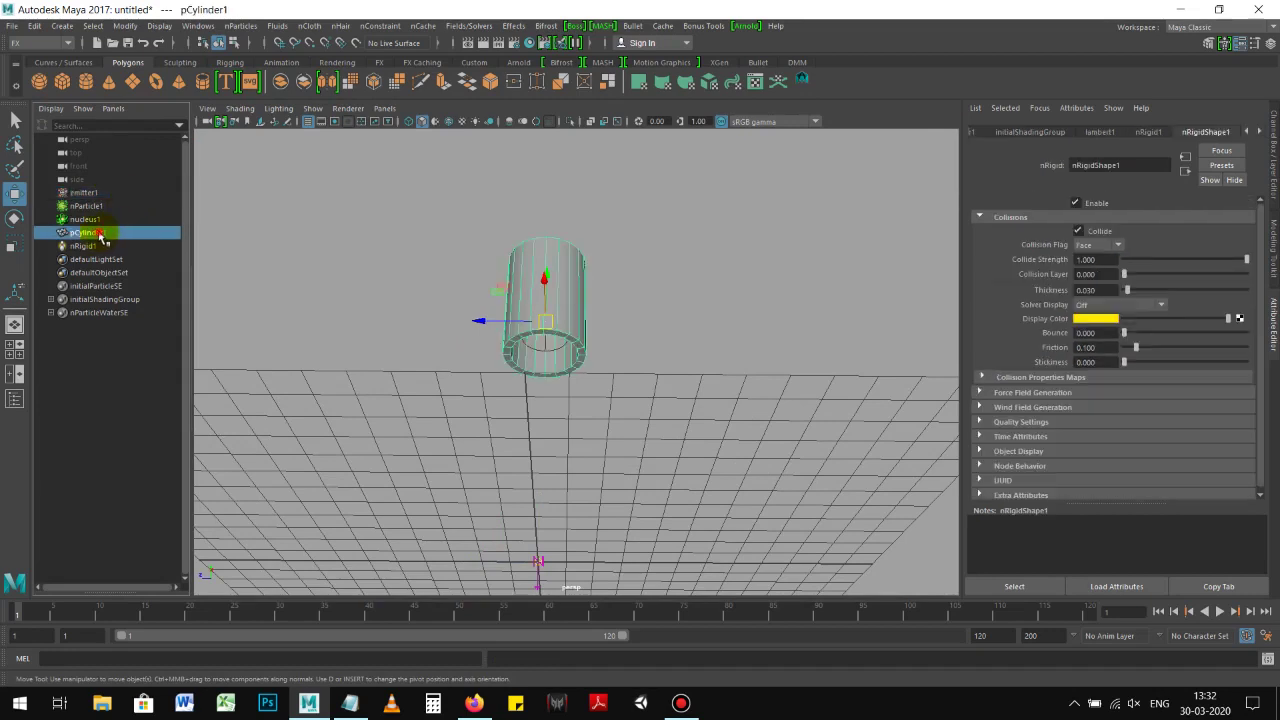
double_click(100, 232)
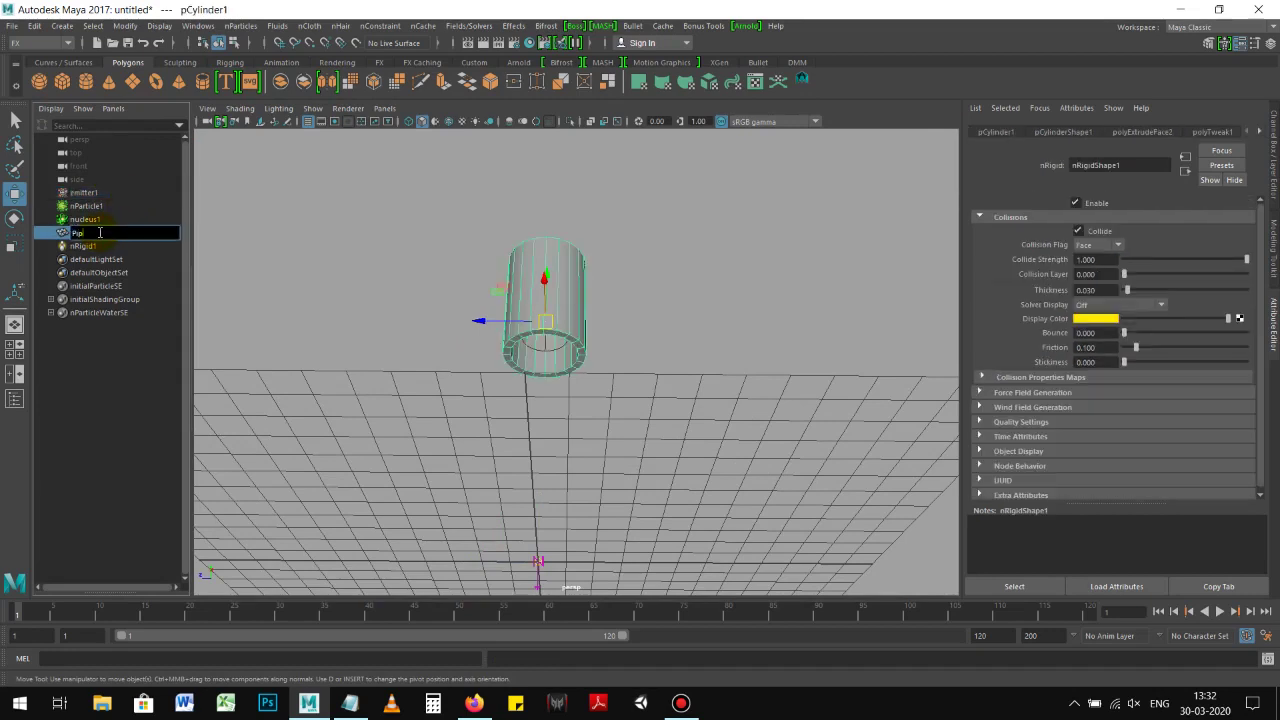
type("e")
key("Return")
Step: Parent emitter1 under Pipe in the Outliner
left_click_drag(254, 299, 380, 317, "alt")
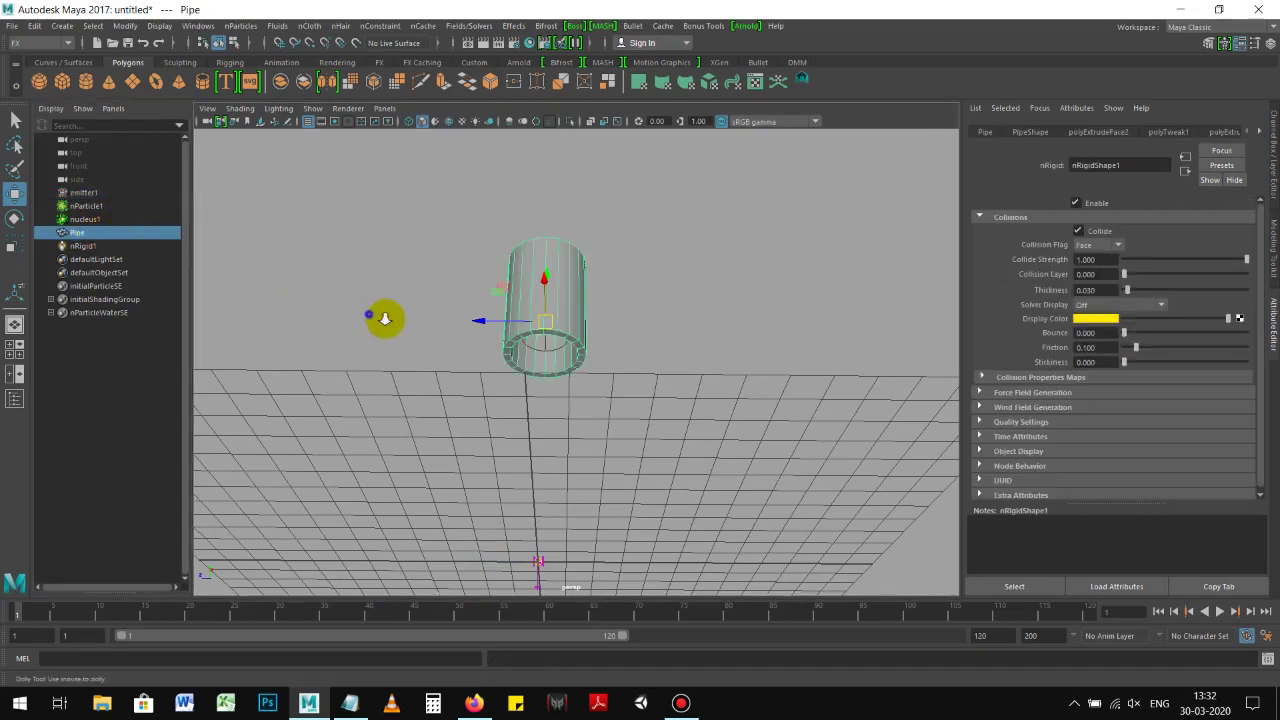
left_click(104, 193)
left_click(80, 232)
left_click(84, 193)
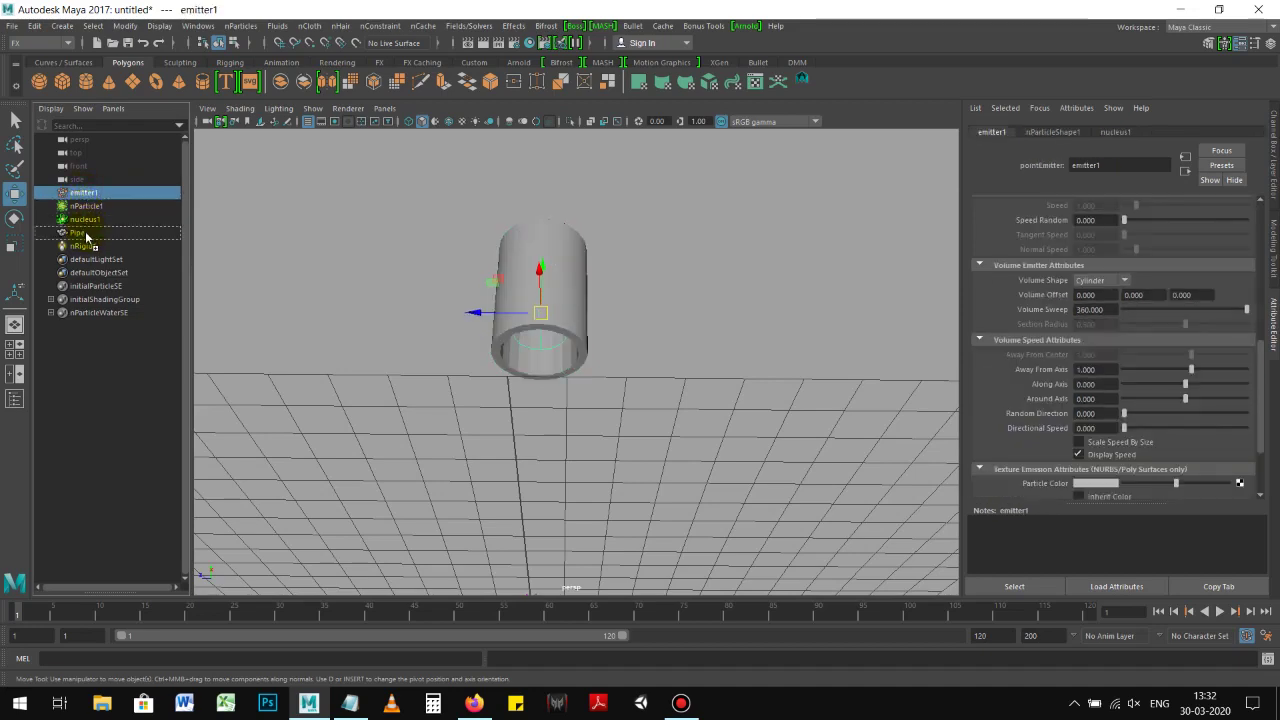
left_click_drag(86, 236, 86, 236)
left_click(80, 219)
left_click_drag(540, 320, 571, 323, "alt")
right_click_drag(571, 323, 586, 345, "alt")
mouse_move(586, 345)
left_mouse_down("alt")
mouse_move(643, 306)
mouse_move(603, 360)
mouse_move(655, 335)
left_mouse_up("alt")
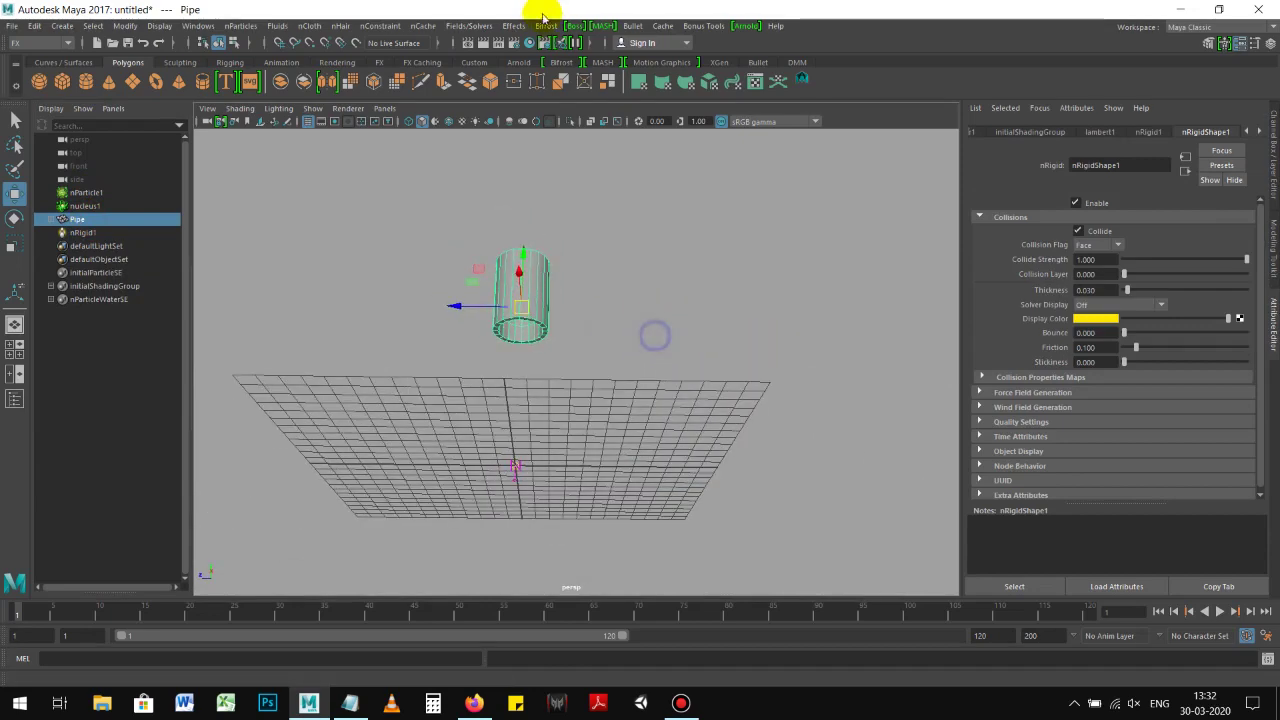
left_click(468, 25)
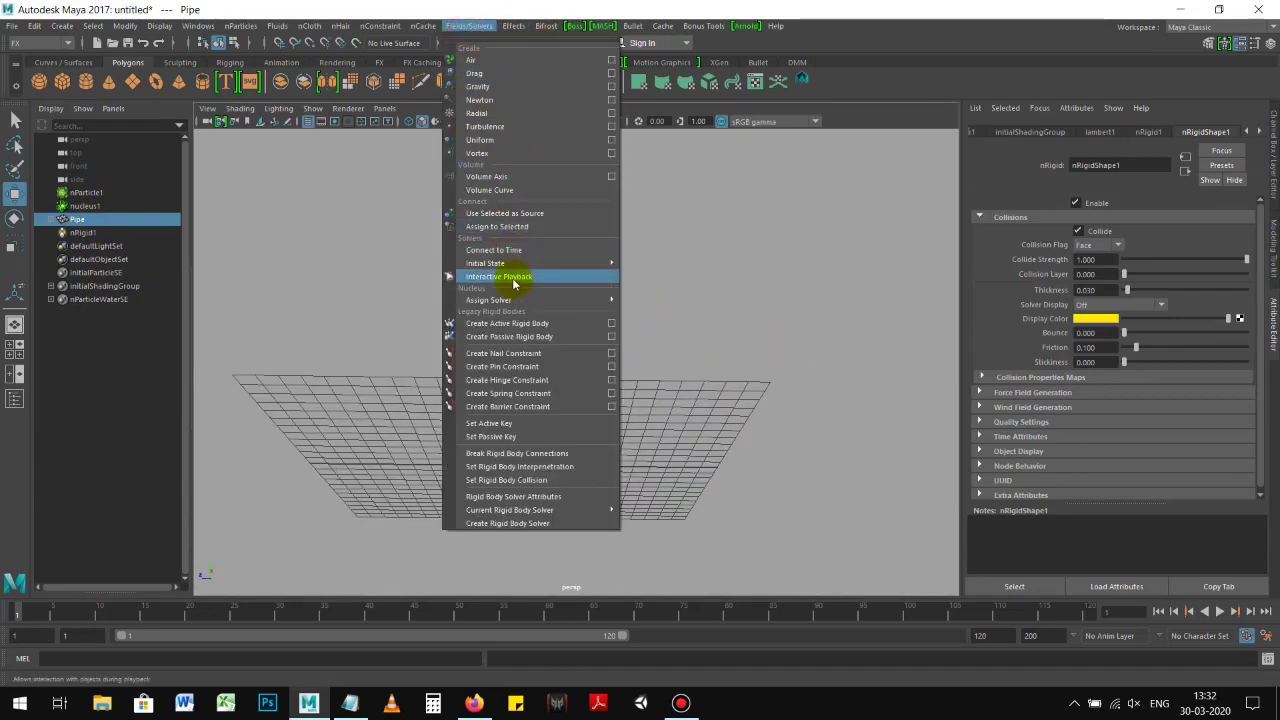
Step: Rotate the Pipe to a tilt during interactive playback
left_click(514, 285)
mouse_move(657, 286)
left_mouse_down("alt")
mouse_move(620, 305)
mouse_move(625, 278)
left_mouse_up("alt")
key("e")
mouse_move(549, 262)
left_mouse_down()
mouse_move(500, 263)
mouse_move(576, 262)
left_mouse_up()
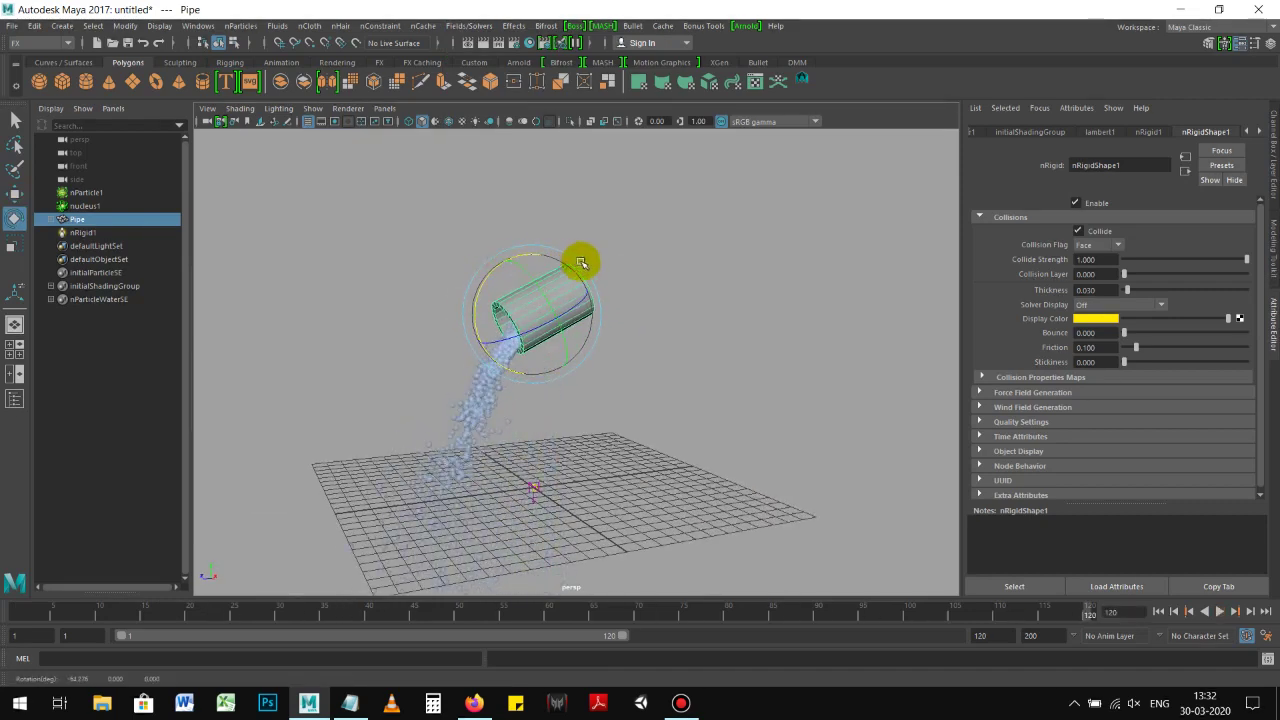
Step: Replay the tilted pour from frame 1, stopping at frame 101
left_click(1176, 634)
left_click(1160, 611)
left_click(1220, 611)
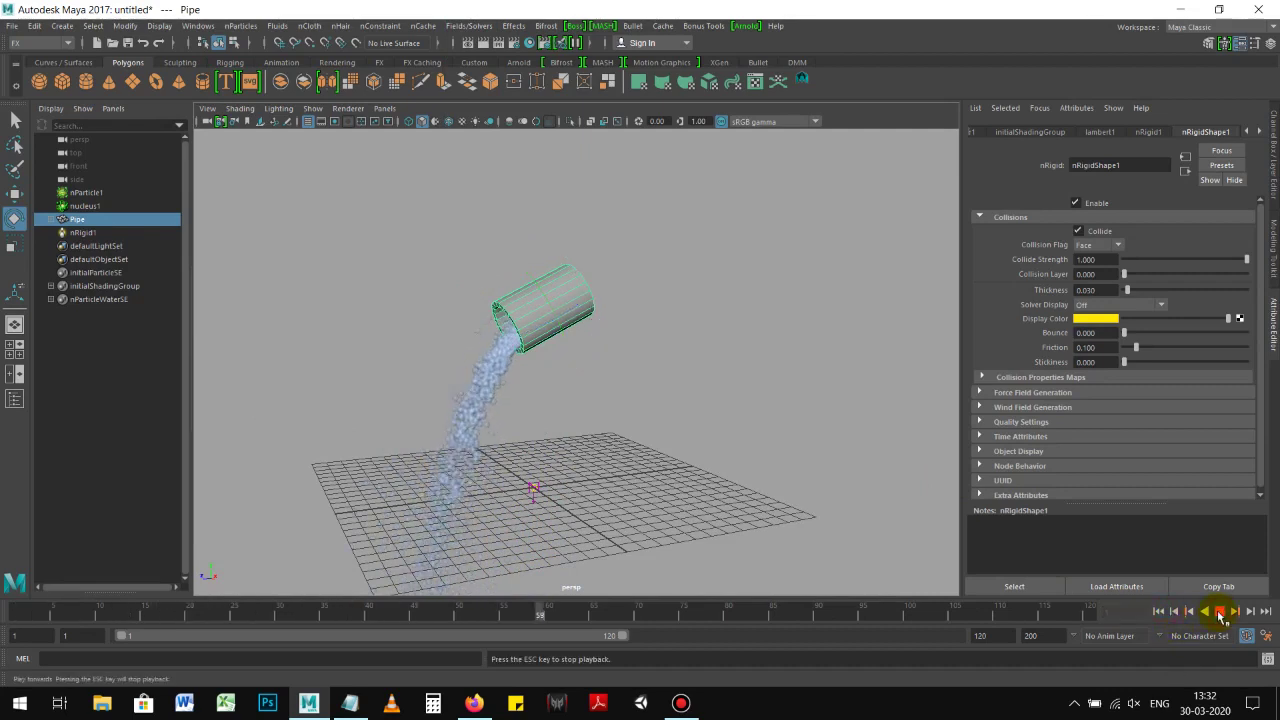
left_click(1220, 614)
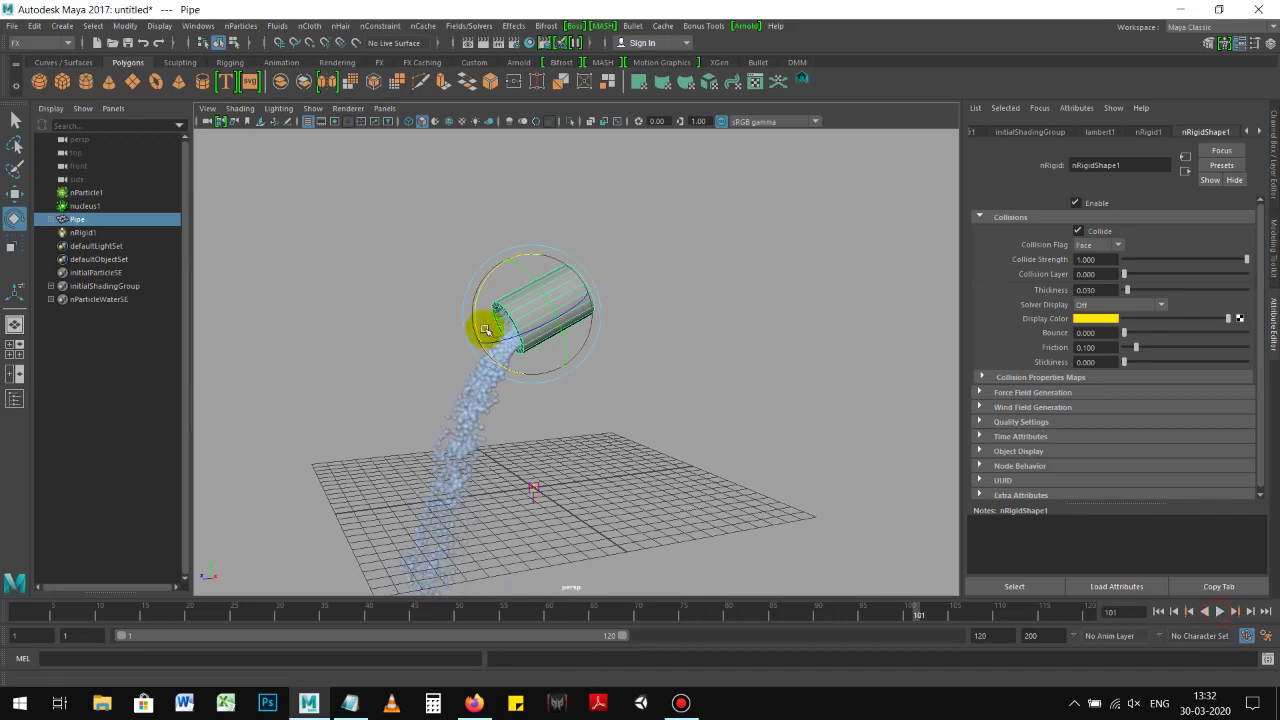
right_click_drag(486, 323, 472, 248, "alt")
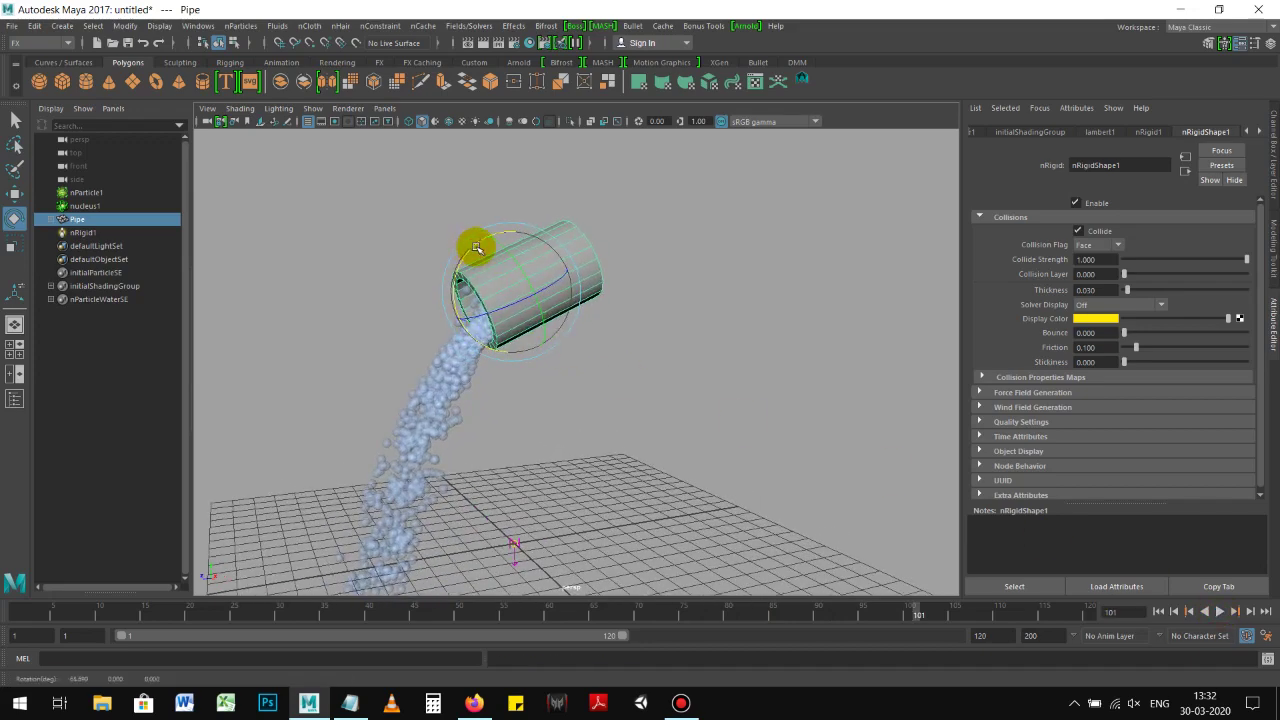
Step: Review the pour again up to frame 93 and select nParticle1
key("w")
mouse_move(631, 360)
left_mouse_down("alt")
mouse_move(823, 349)
mouse_move(740, 347)
left_mouse_up("alt")
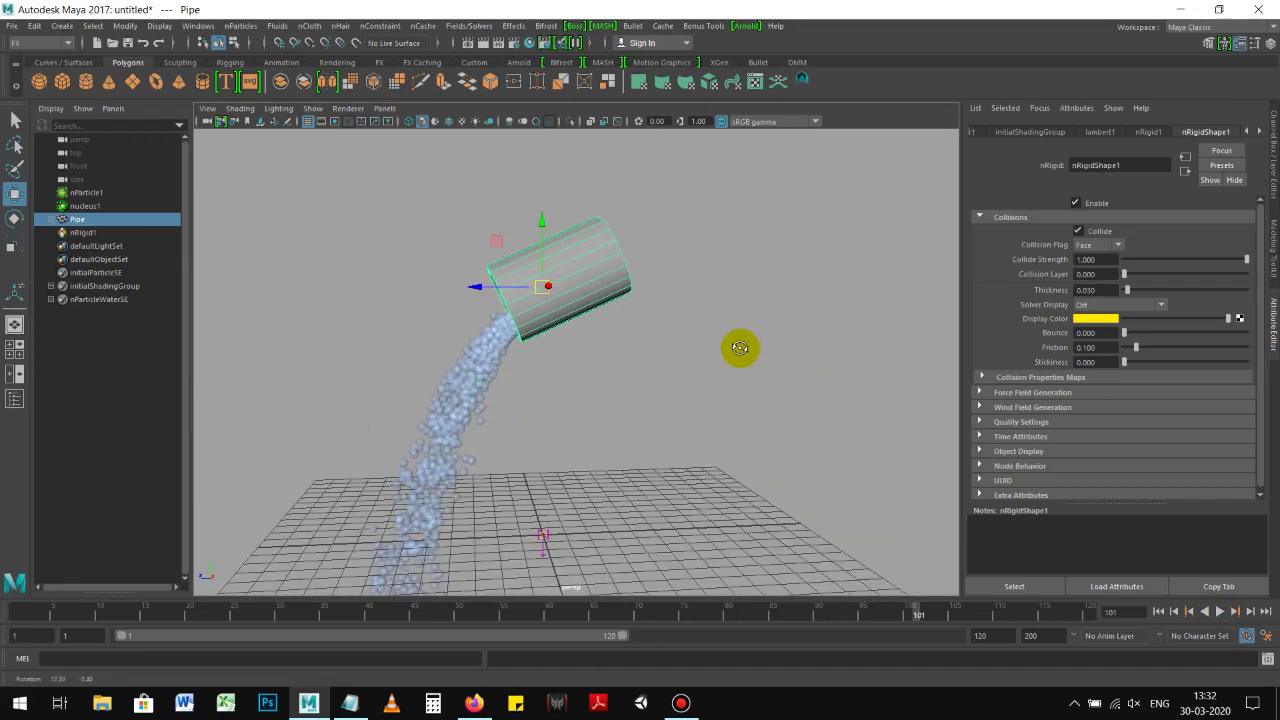
left_click(1158, 611)
left_click(1219, 614)
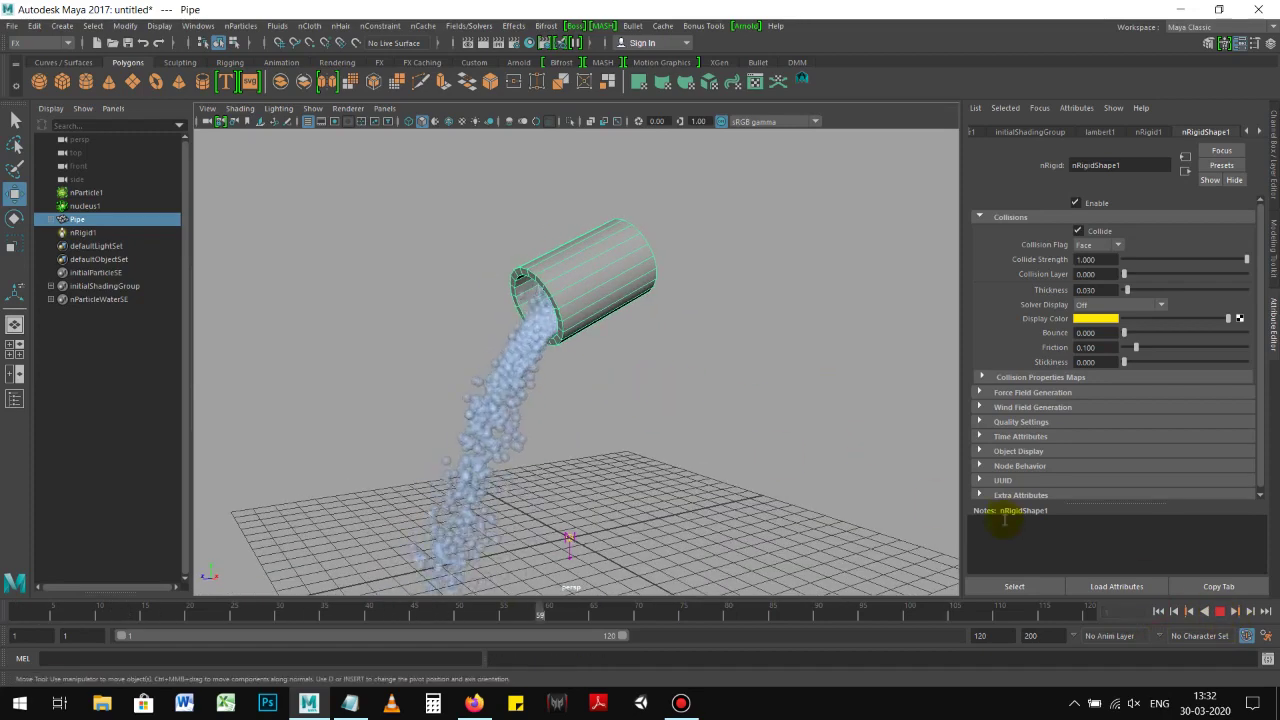
left_click(1219, 611)
mouse_move(732, 393)
left_mouse_down("alt")
mouse_move(700, 343)
mouse_move(731, 343)
mouse_move(503, 274)
left_mouse_up("alt")
left_click(88, 193)
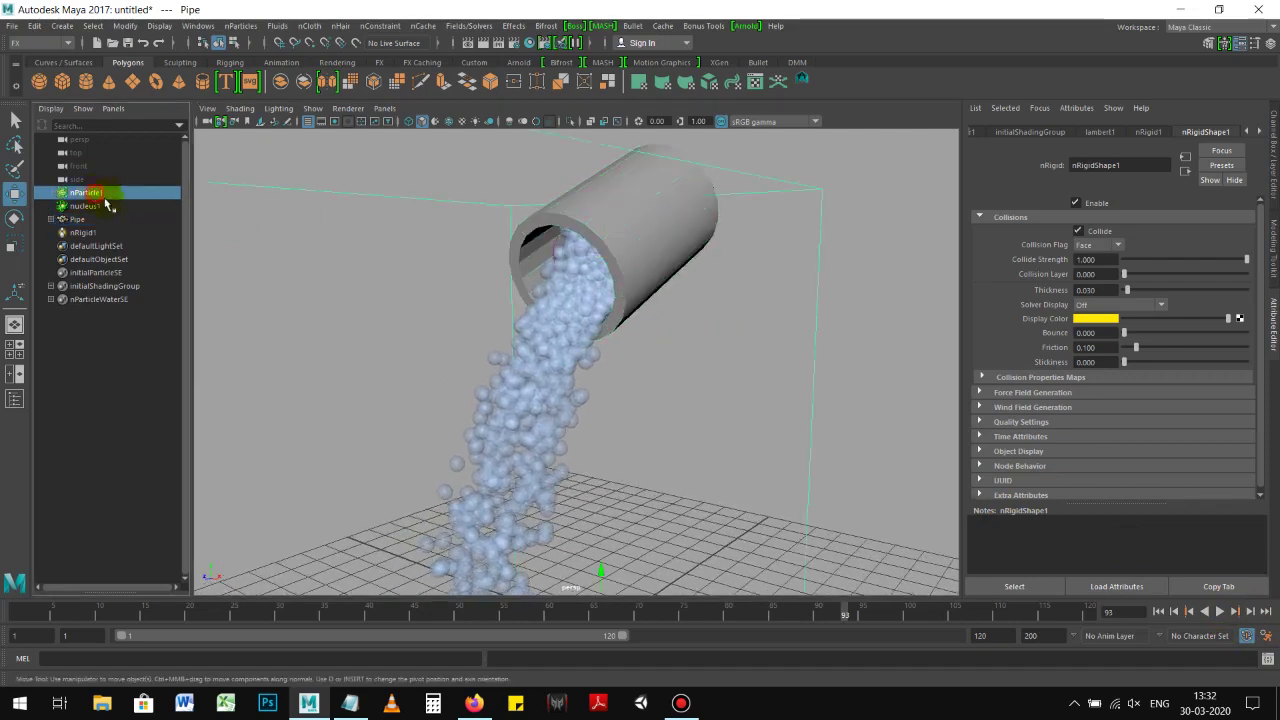
Step: Select emitter1 inside the expanded Pipe group and pan the view up
left_click(80, 220)
left_click(51, 219)
left_click(90, 232)
mouse_move(640, 304)
left_mouse_down("alt")
mouse_move(655, 270)
mouse_move(633, 218)
mouse_move(684, 234)
left_mouse_up("alt")
right_click(608, 270)
Step: Replay the pour to frame 66, undo the emitter move, and restart playback
left_click(1159, 611)
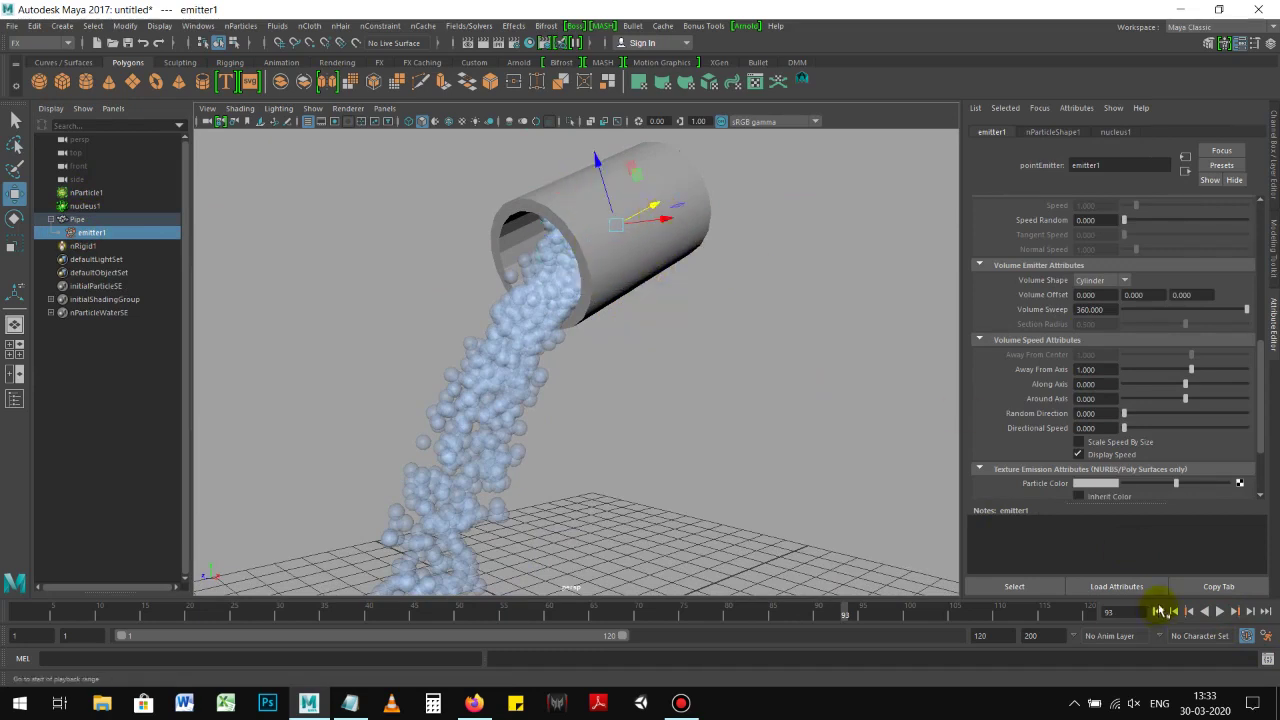
left_click(1222, 613)
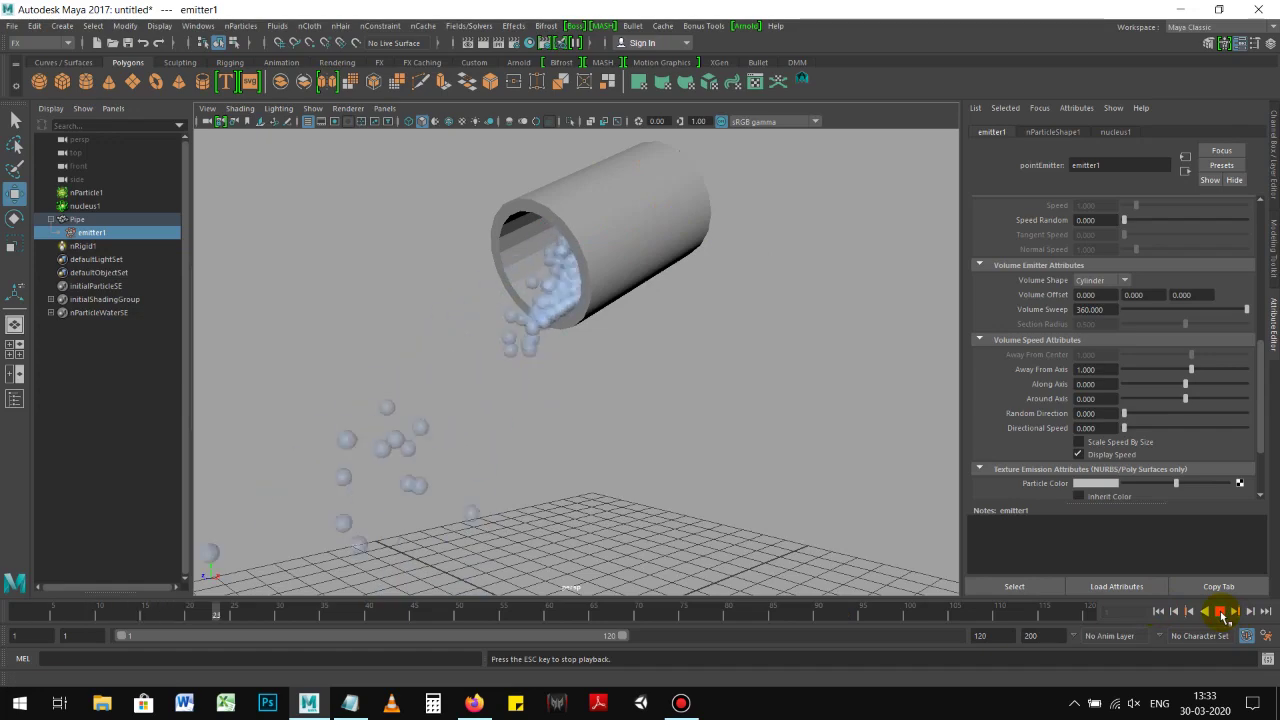
left_click(1222, 613)
mouse_move(543, 366)
left_mouse_down("alt")
mouse_move(646, 337)
mouse_move(628, 312)
mouse_move(531, 366)
mouse_move(689, 369)
mouse_move(702, 403)
mouse_move(726, 334)
left_mouse_up("alt")
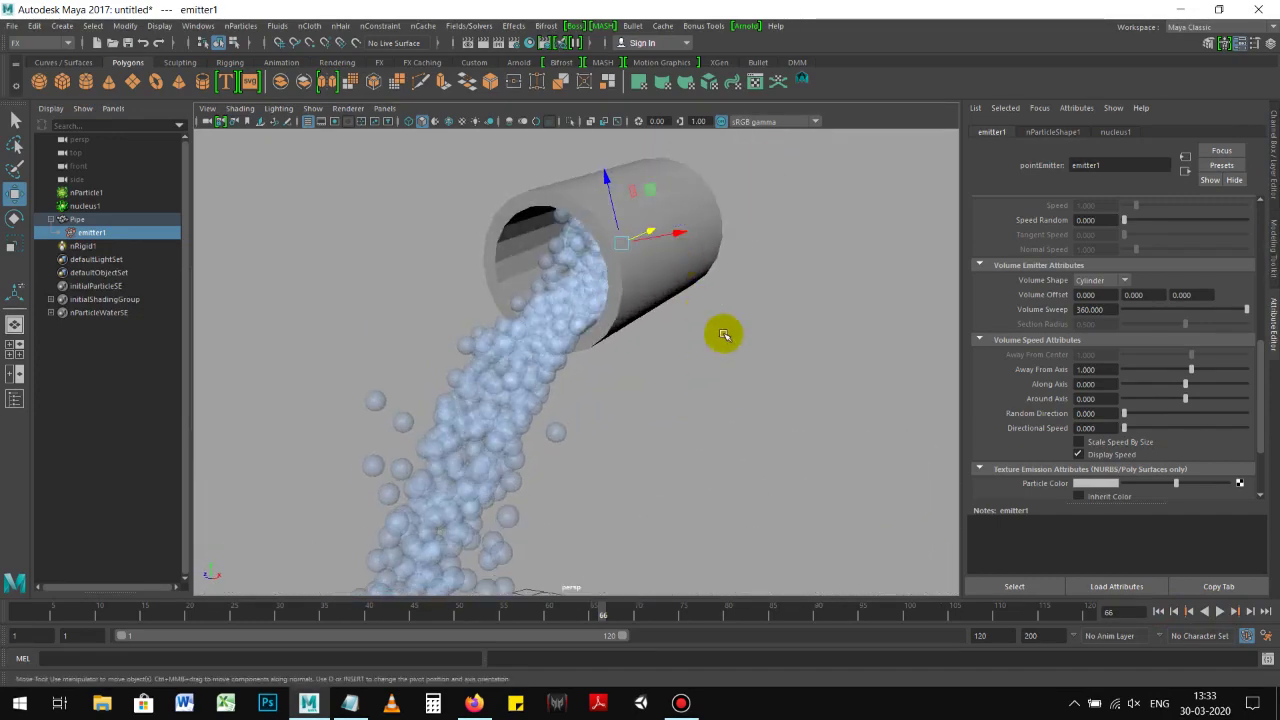
key("ctrl+z")
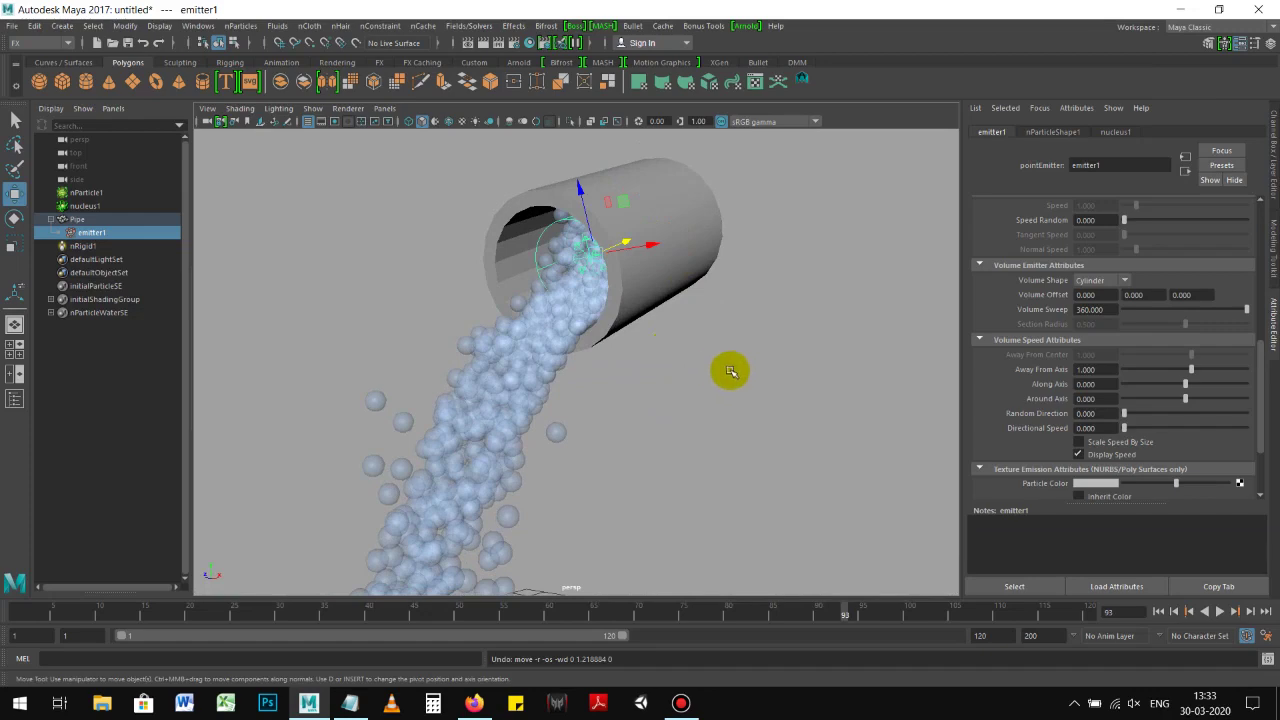
left_click(1159, 612)
left_click(1219, 611)
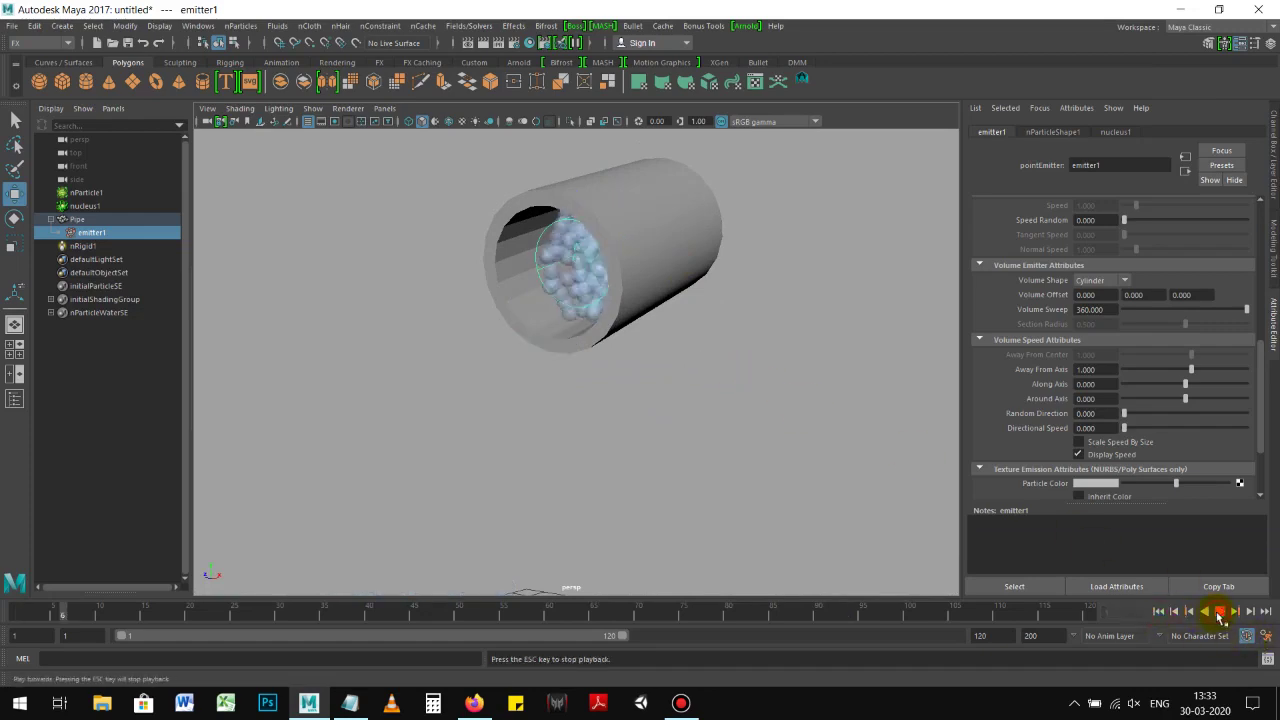
Step: Stop at frame 88, select the nParticle stream, and orbit closer around the pour
mouse_move(746, 403)
left_mouse_down("alt")
mouse_move(678, 430)
mouse_move(608, 431)
left_mouse_up("alt")
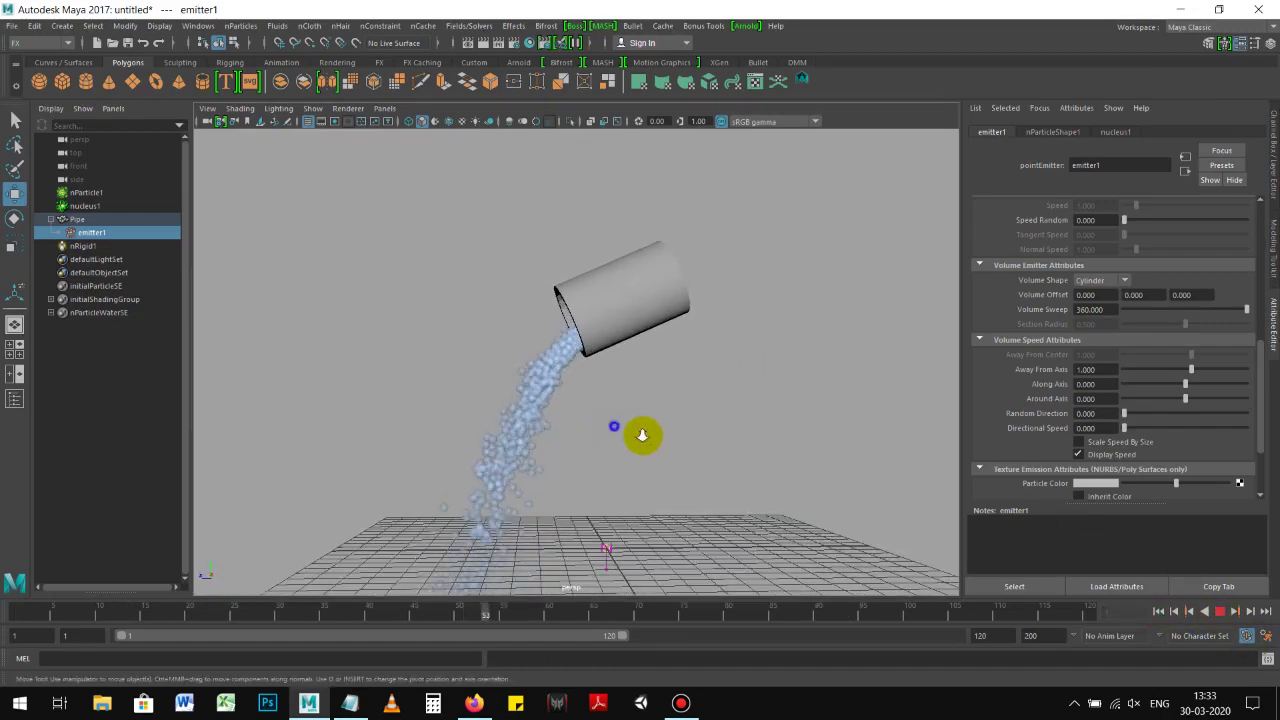
left_click(1222, 612)
mouse_move(714, 434)
left_mouse_down("alt")
mouse_move(611, 406)
mouse_move(455, 400)
left_mouse_up("alt")
left_click(455, 400)
mouse_move(684, 442)
left_mouse_down("alt")
mouse_move(546, 380)
mouse_move(657, 363)
left_mouse_up("alt")
left_click(51, 219)
mouse_move(582, 330)
left_mouse_down("alt")
mouse_move(571, 331)
mouse_move(651, 334)
mouse_move(640, 323)
left_mouse_up("alt")
left_click(1118, 132)
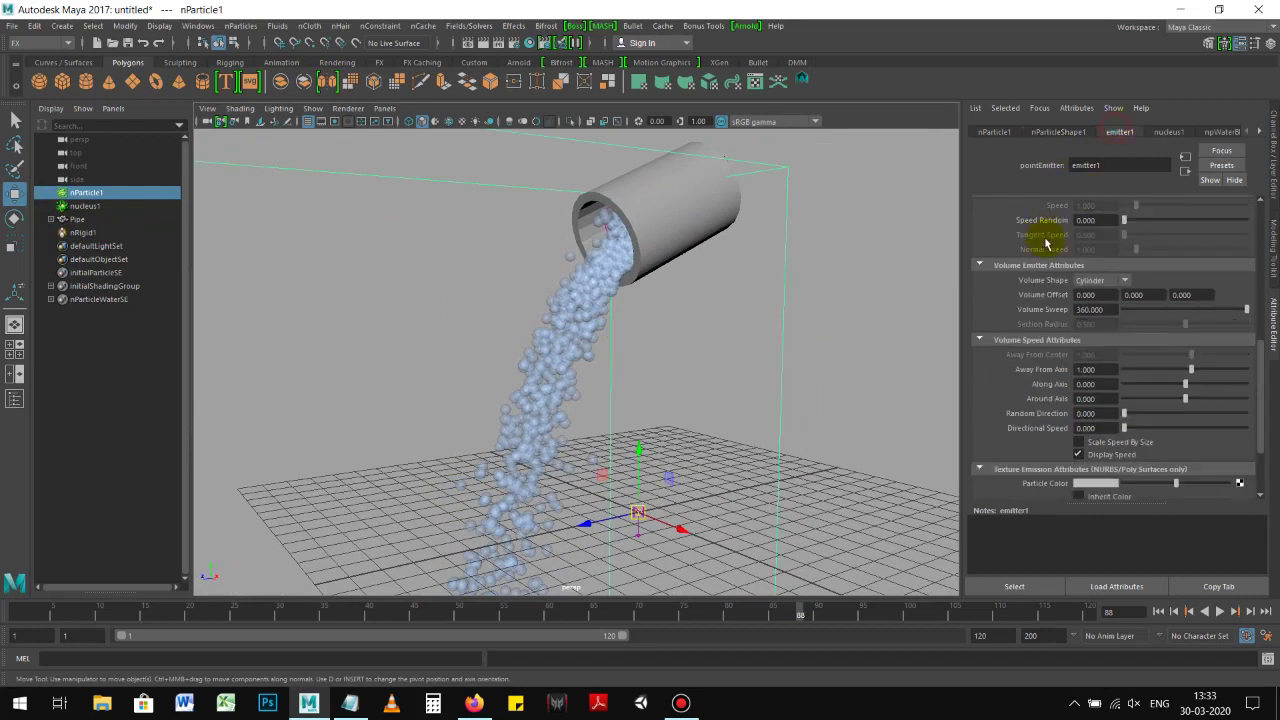
Step: Keep emitter1 as Volume, replay the 2000 particles/sec pour, and stop at frame 61
left_click(1086, 336)
left_click(1091, 338)
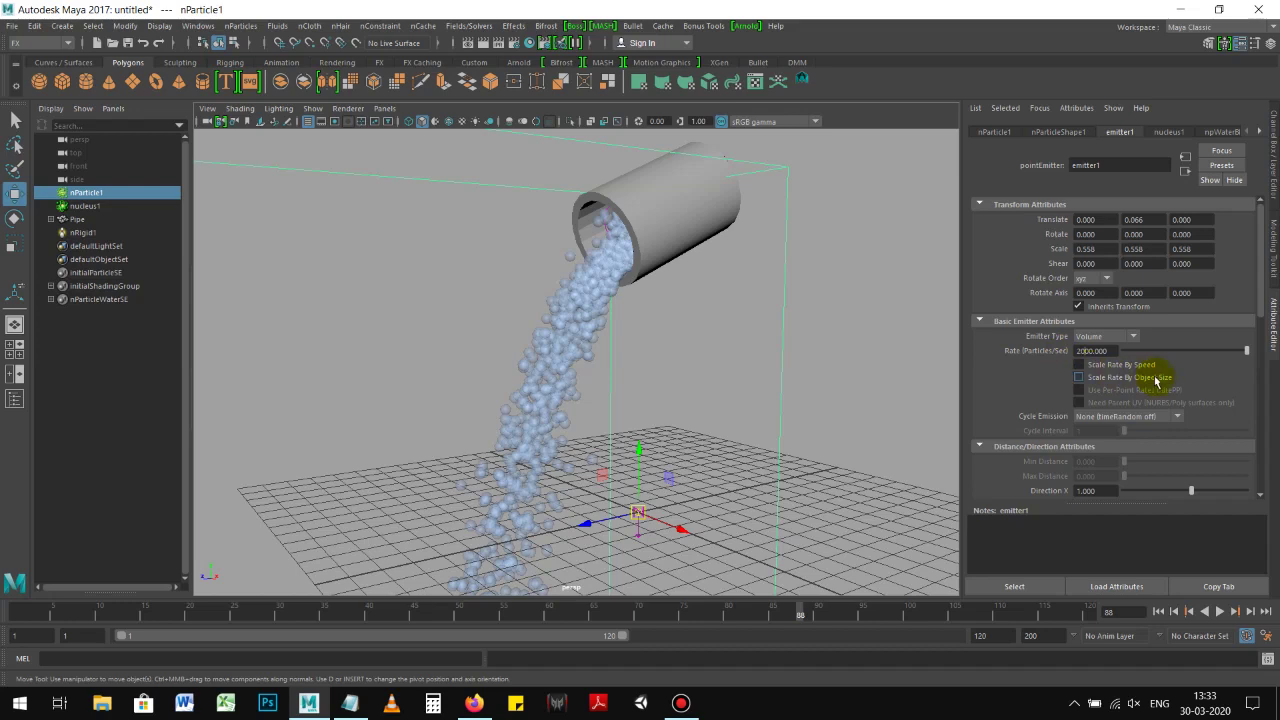
left_click(1158, 611)
left_click(1219, 611)
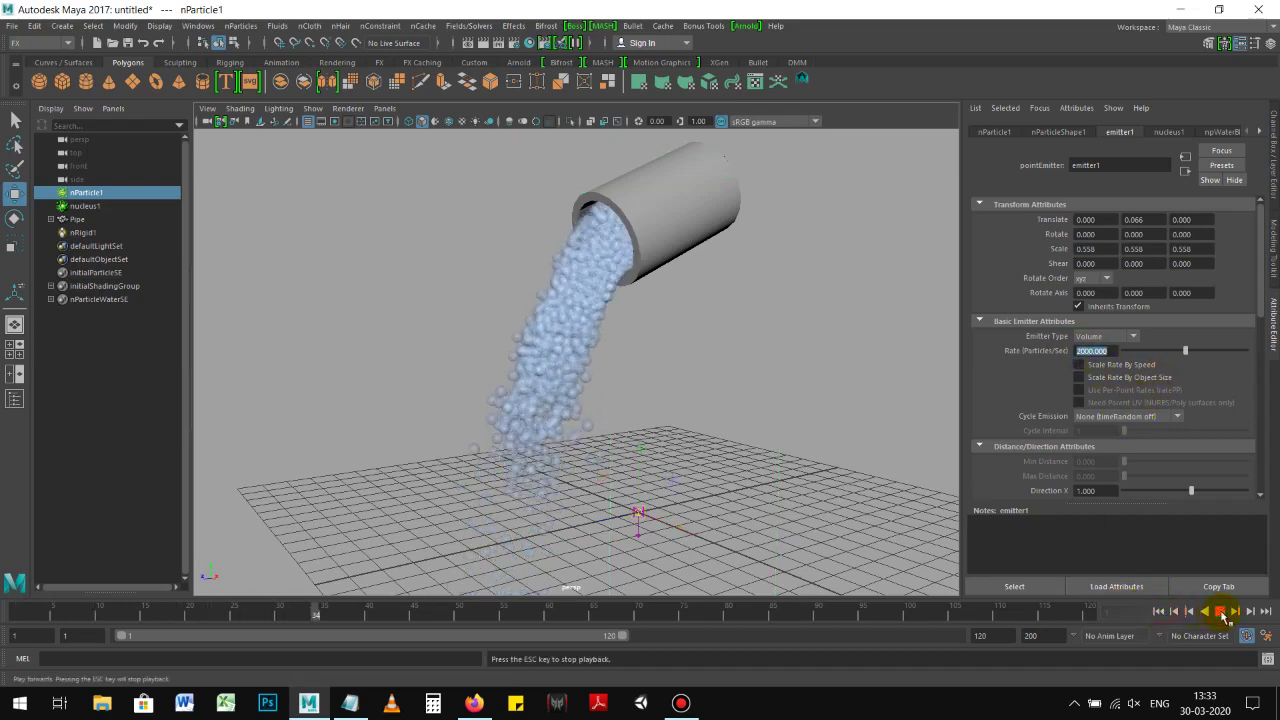
left_click(1222, 612)
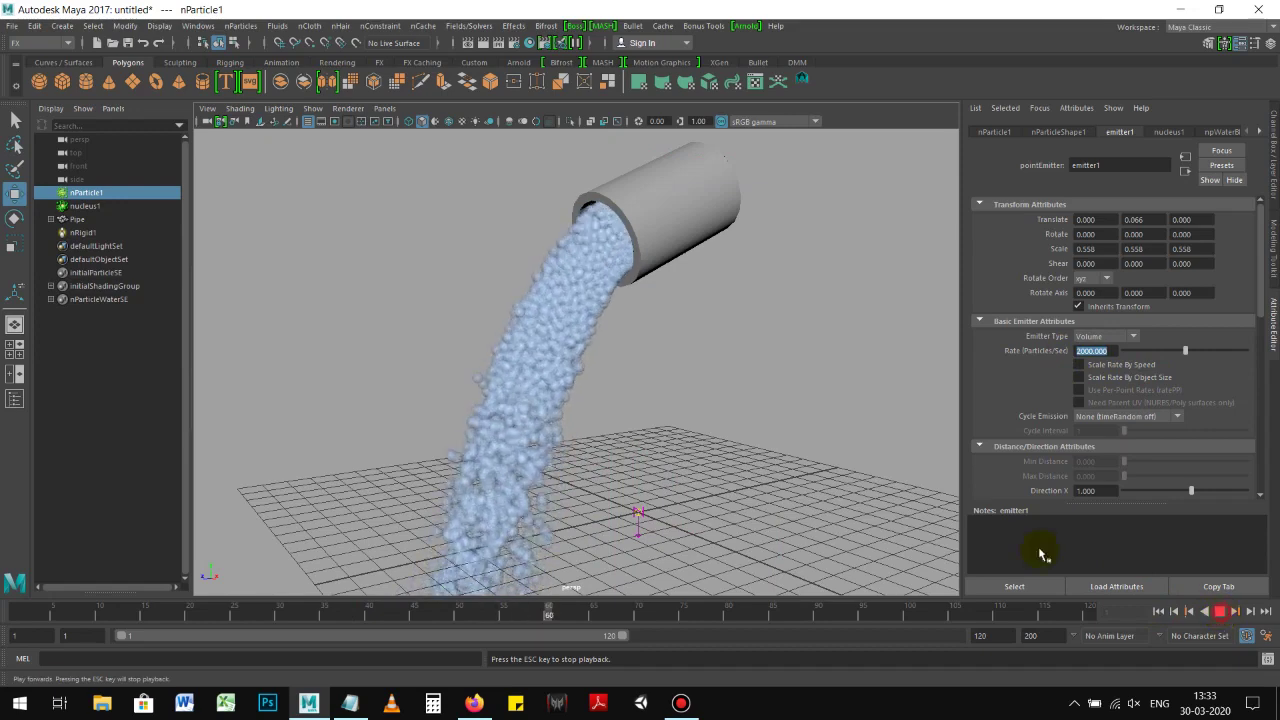
left_click(607, 349)
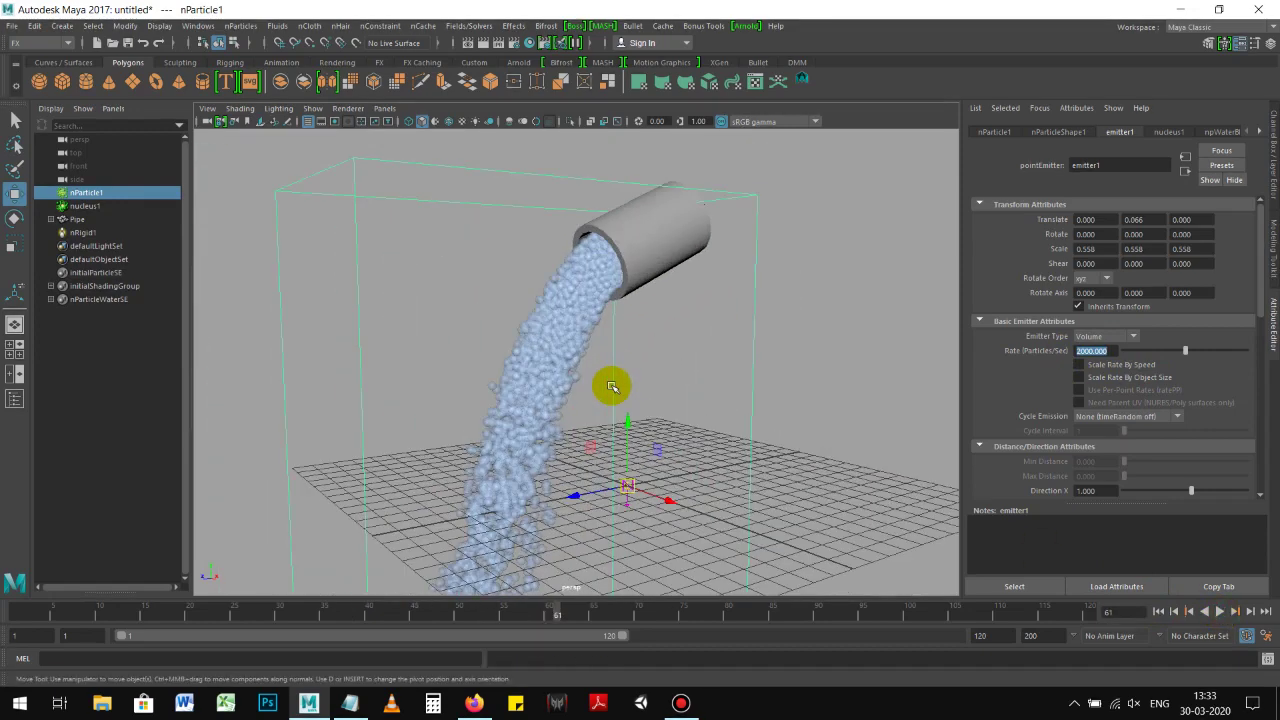
left_click_drag(643, 371, 645, 371, "alt")
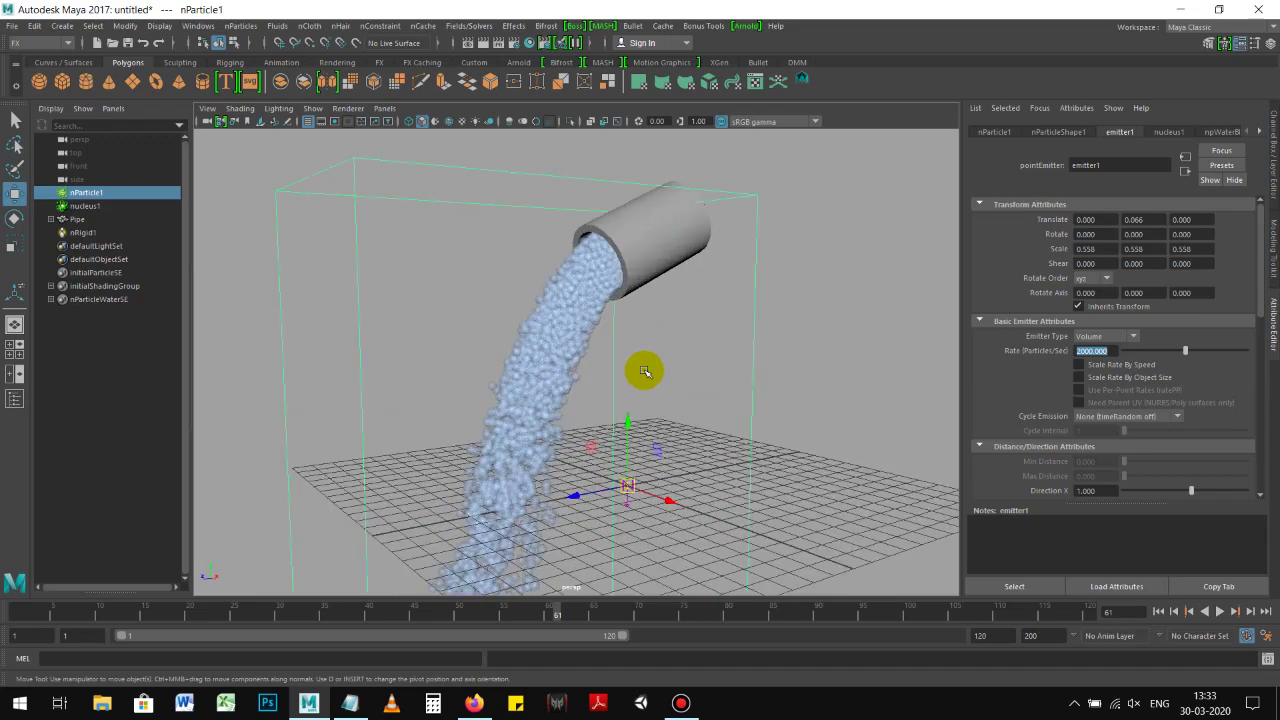
left_click_drag(645, 371, 645, 371, "alt")
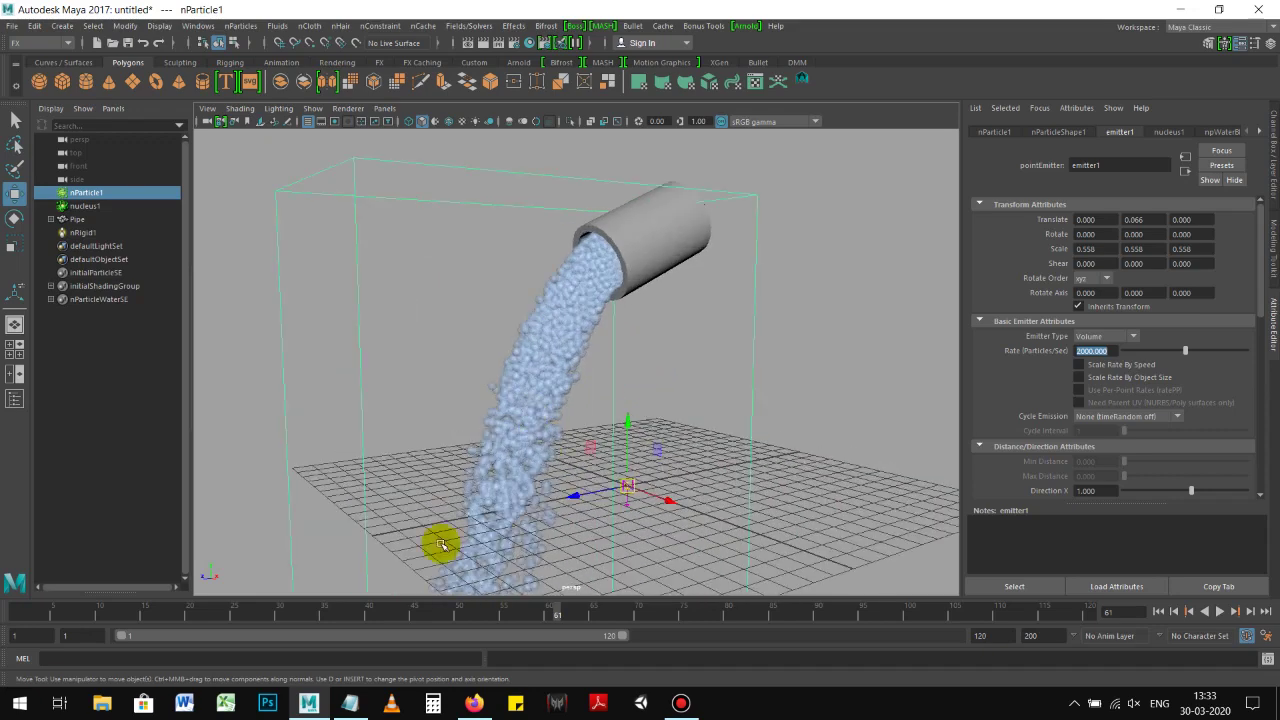
Step: Bring the Notepad step list forward and scroll through it
left_click(355, 703)
scroll(534, 383, "down", 1)
scroll(640, 365, "up", 1)
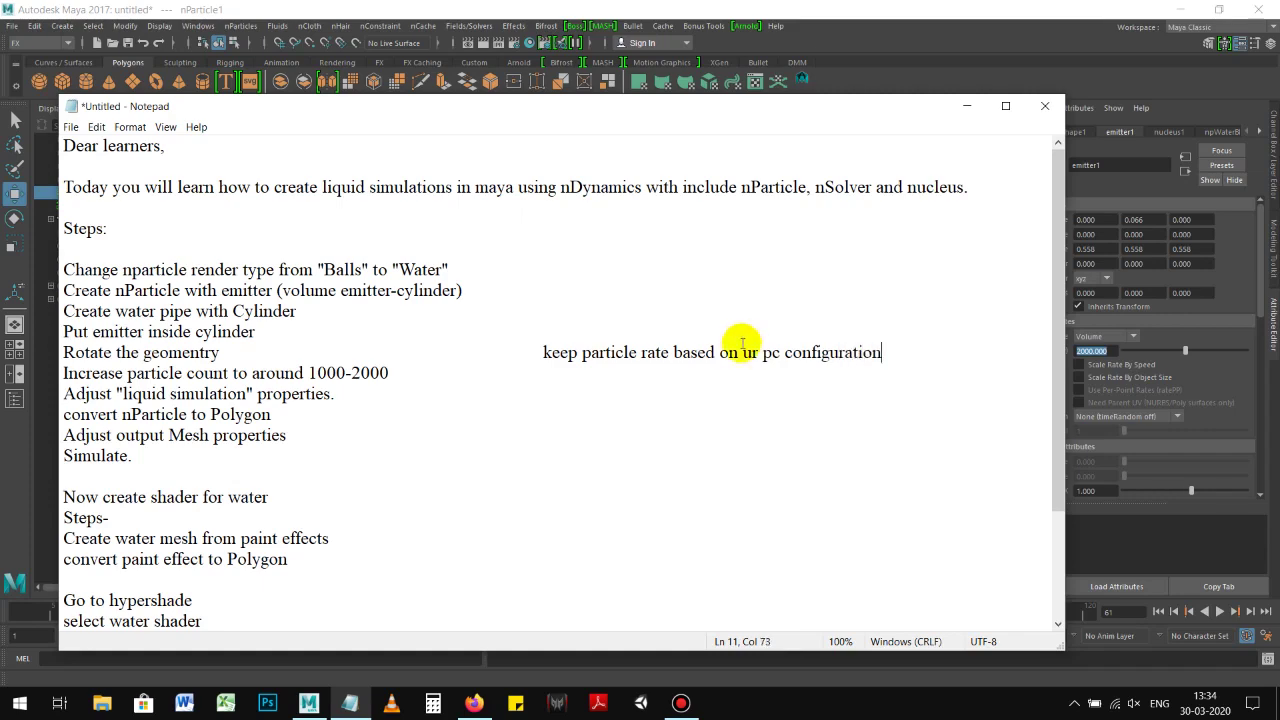
Step: Highlight 'particle rate' in the Notepad note, then switch back to Maya
left_click_drag(579, 352, 669, 352)
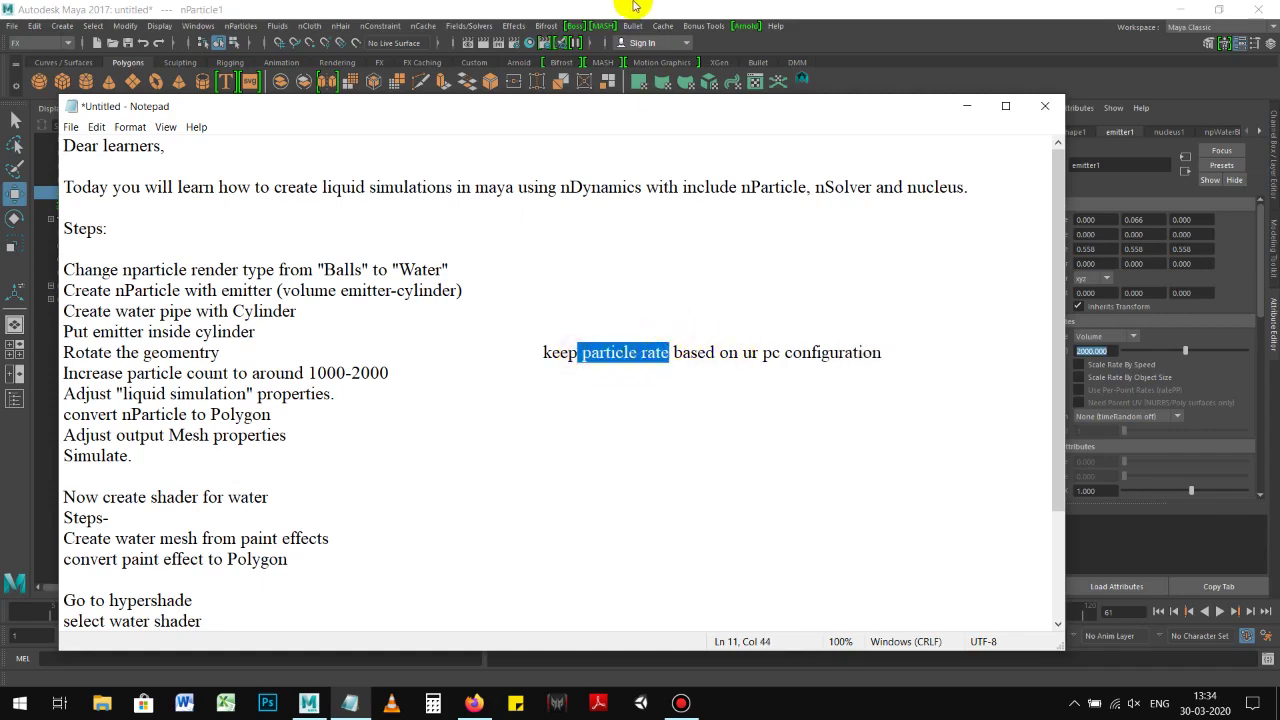
left_click(634, 7)
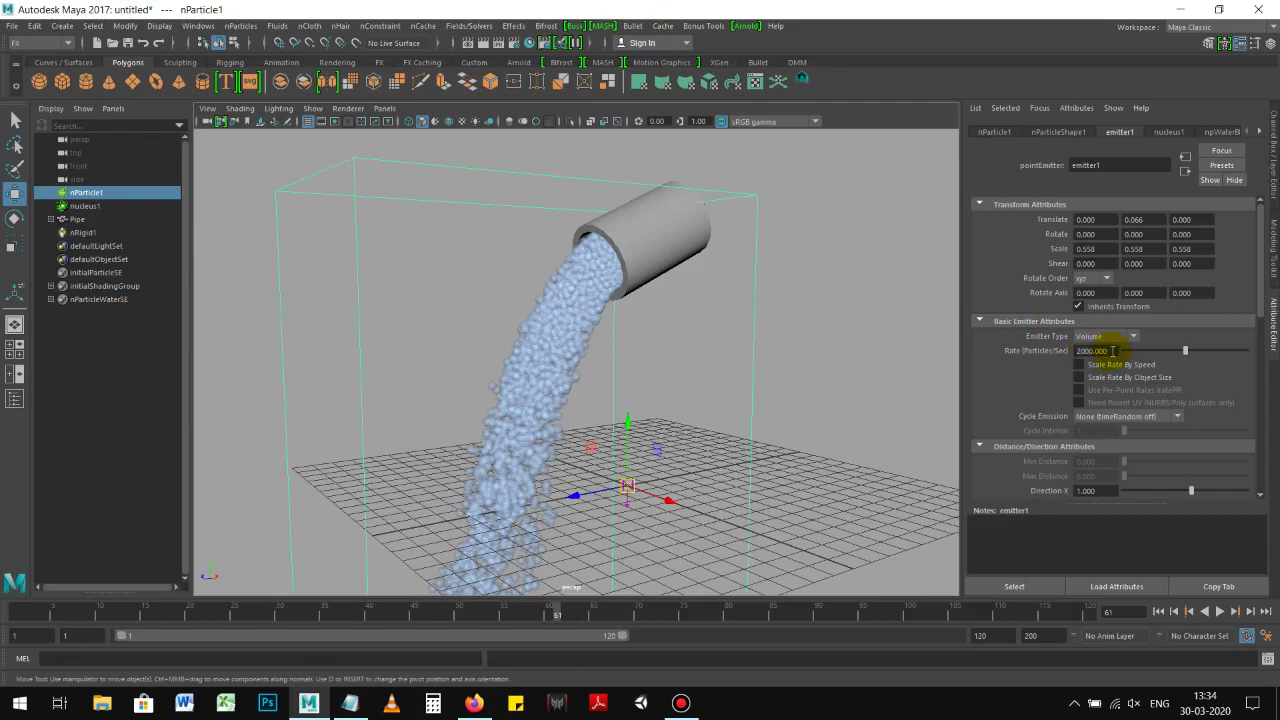
Step: Turn on Use Plane in nucleus1's Ground Plane and replay the pour to frame 69
left_click_drag(800, 332, 778, 331, "alt")
mouse_move(811, 271)
left_mouse_down("alt")
mouse_move(708, 280)
mouse_move(690, 300)
left_mouse_up("alt")
left_click(1168, 132)
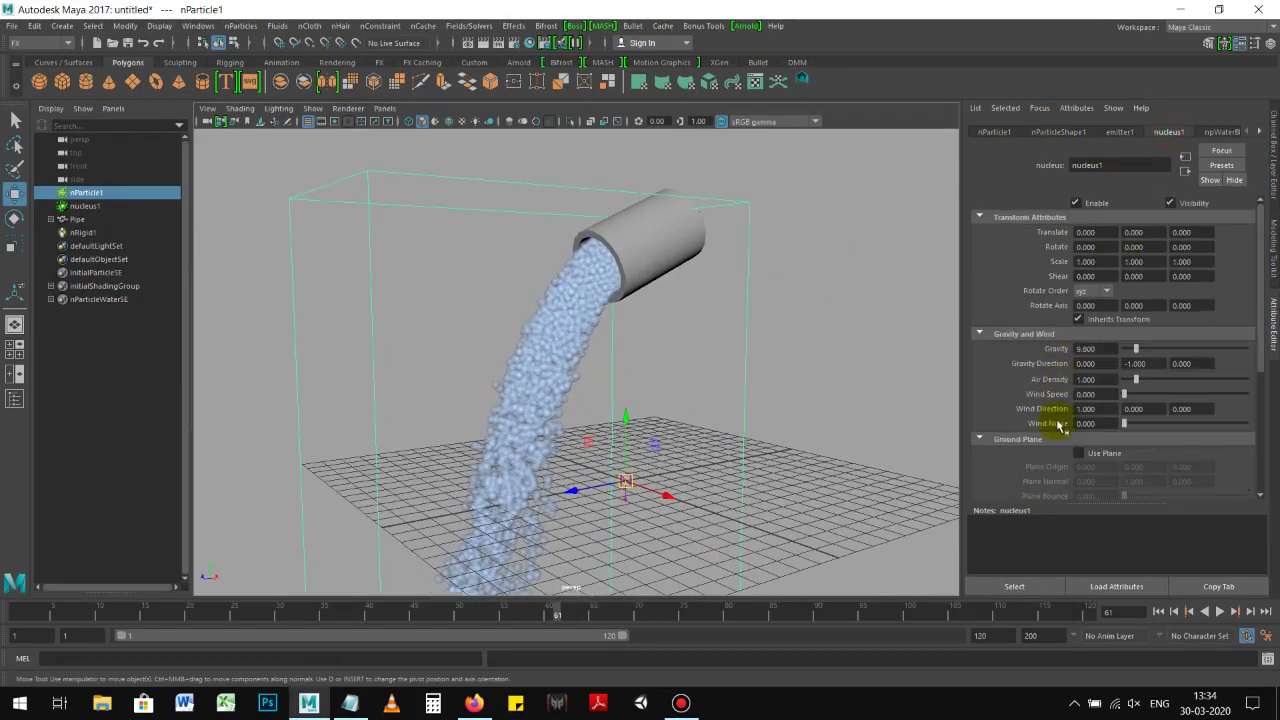
left_click(1093, 457)
scroll(1100, 440, "down", 2)
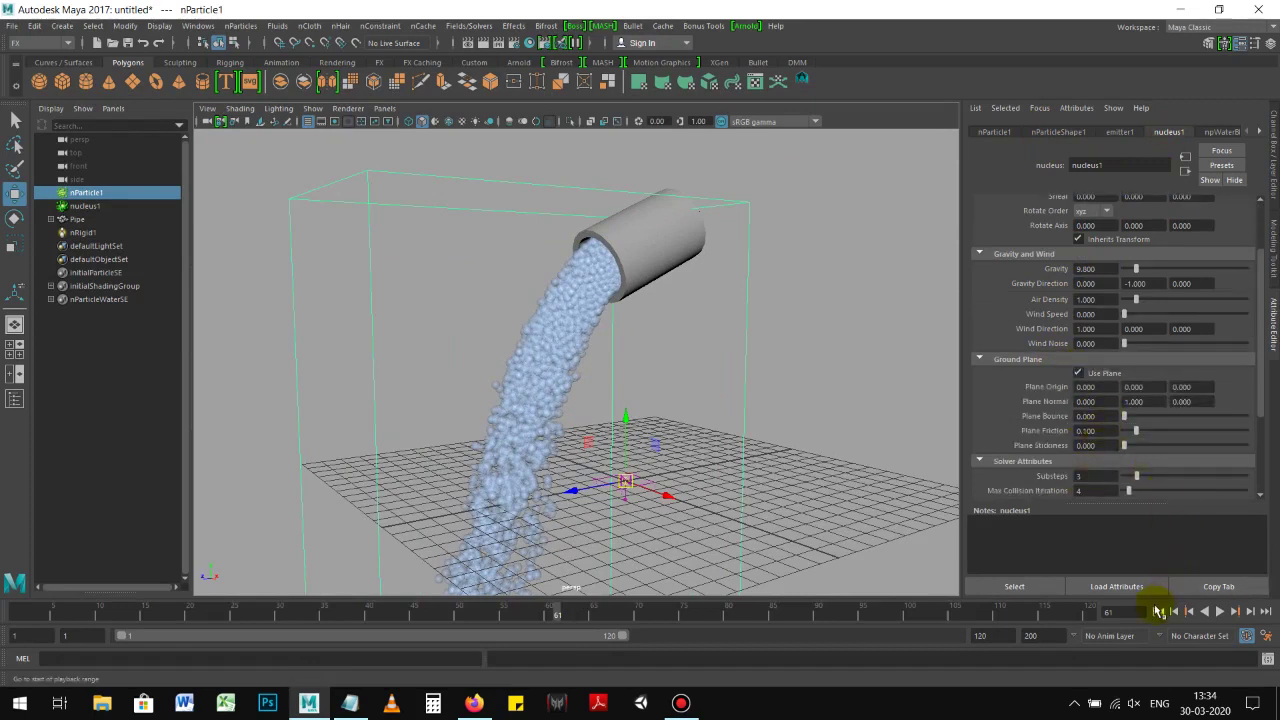
left_click(1157, 610)
left_click(1221, 611)
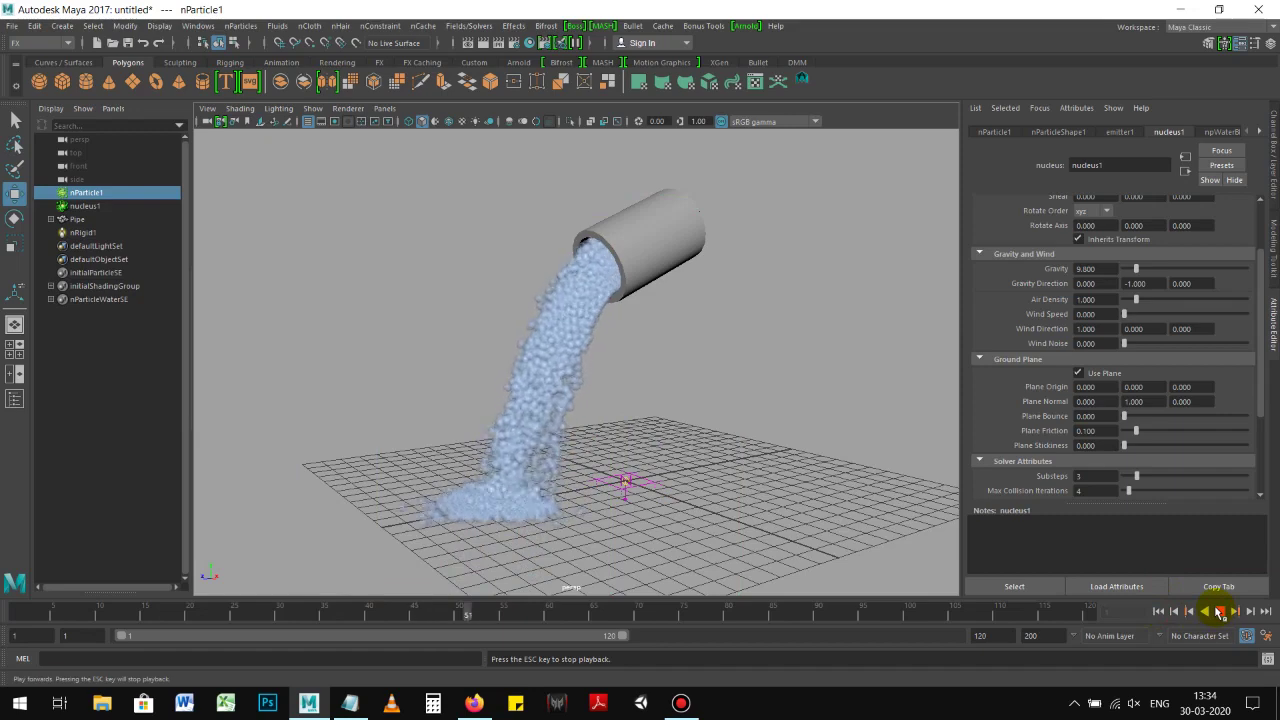
left_click(1221, 611)
mouse_move(771, 471)
left_mouse_down("alt")
mouse_move(717, 471)
mouse_move(672, 585)
left_mouse_up("alt")
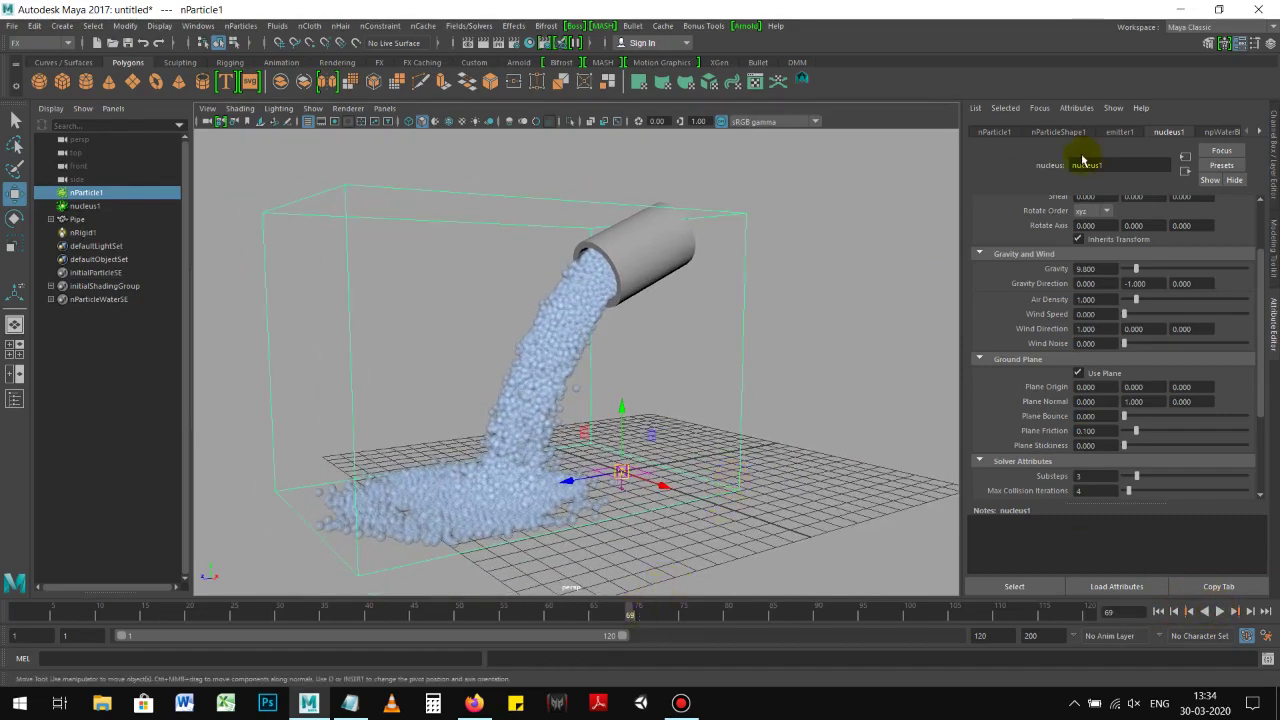
Step: Set nParticleShape1's Lifespan Mode to Random range with a lifespan of 4
left_click(1052, 134)
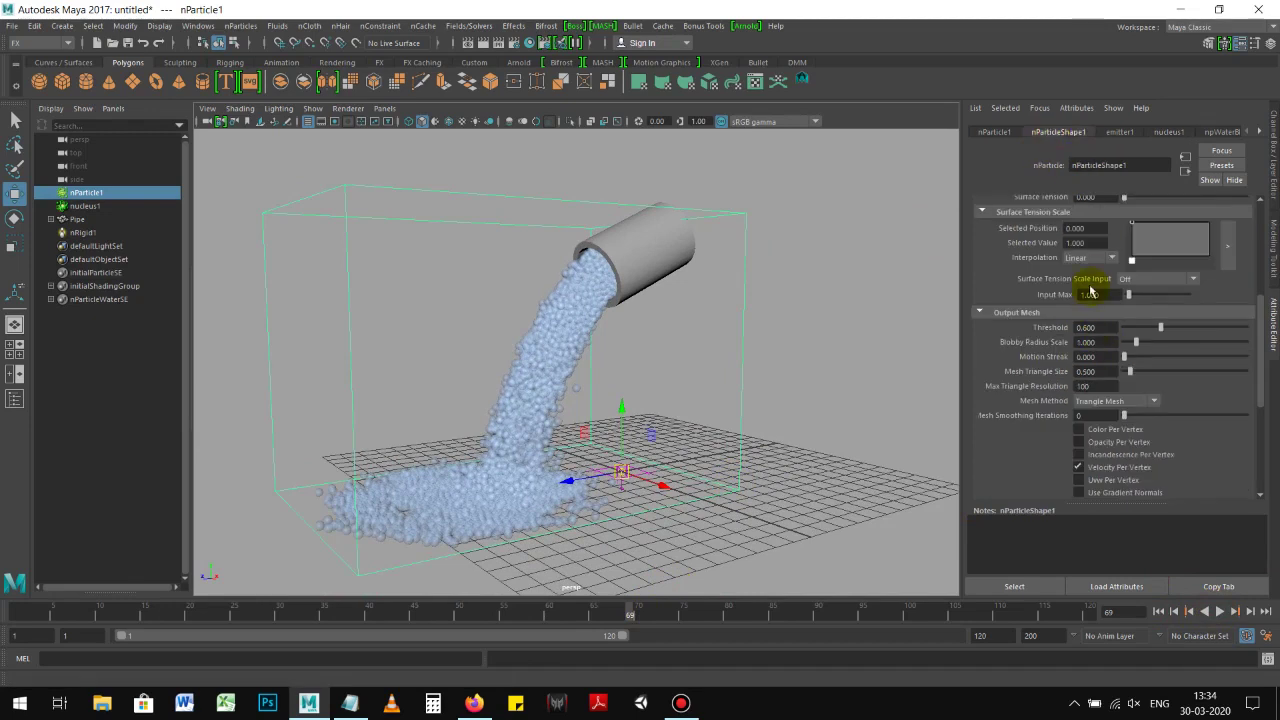
scroll(1103, 311, "up", 4)
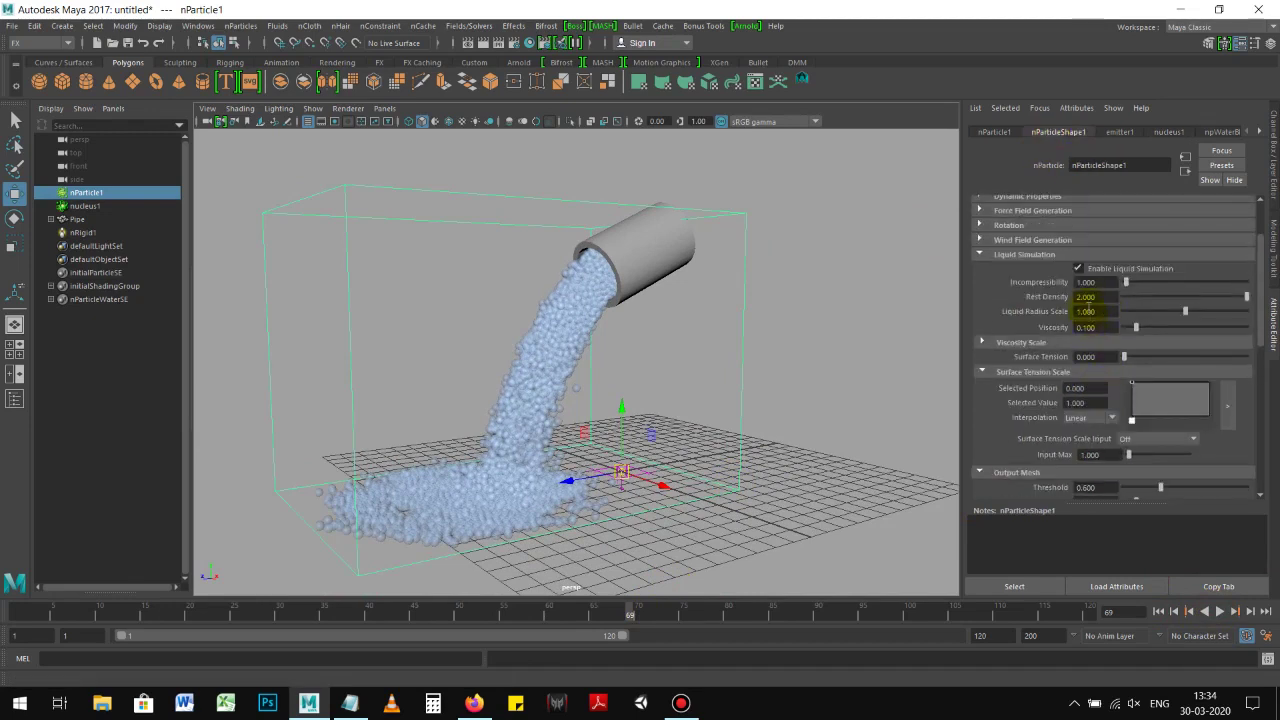
scroll(1088, 305, "up", 2)
left_click(1010, 232)
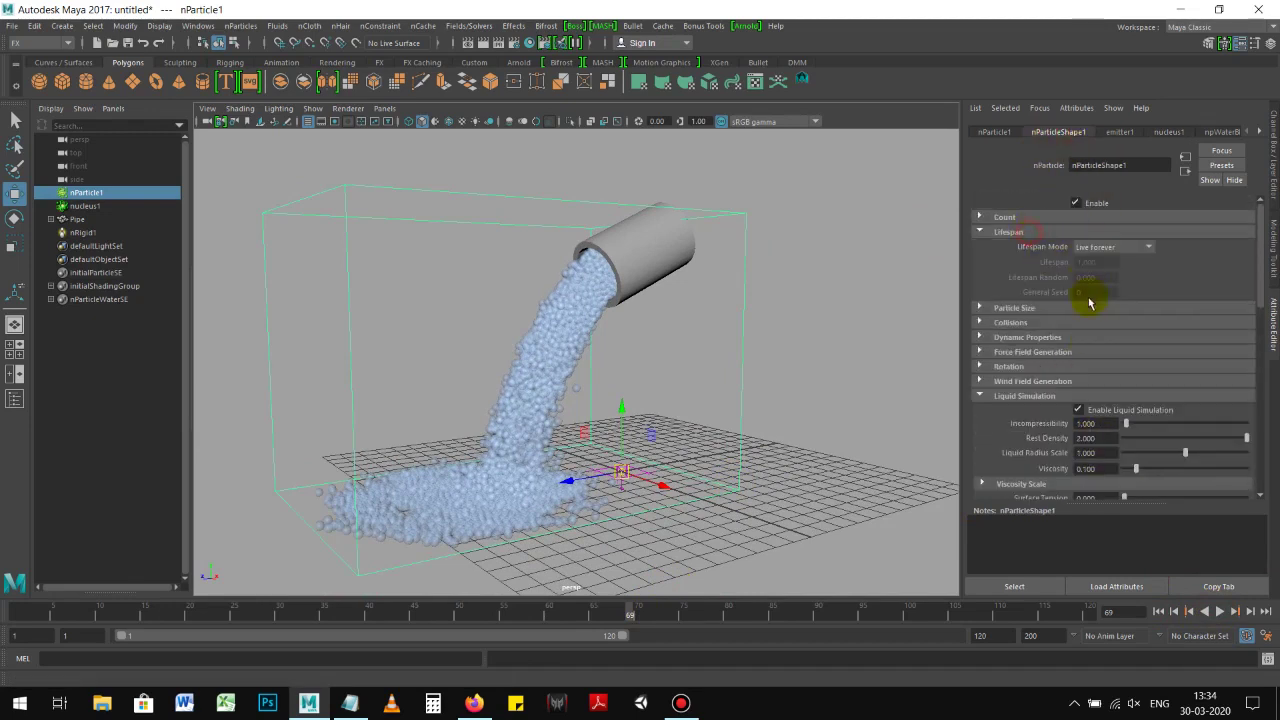
left_click(1105, 249)
left_click(1105, 276)
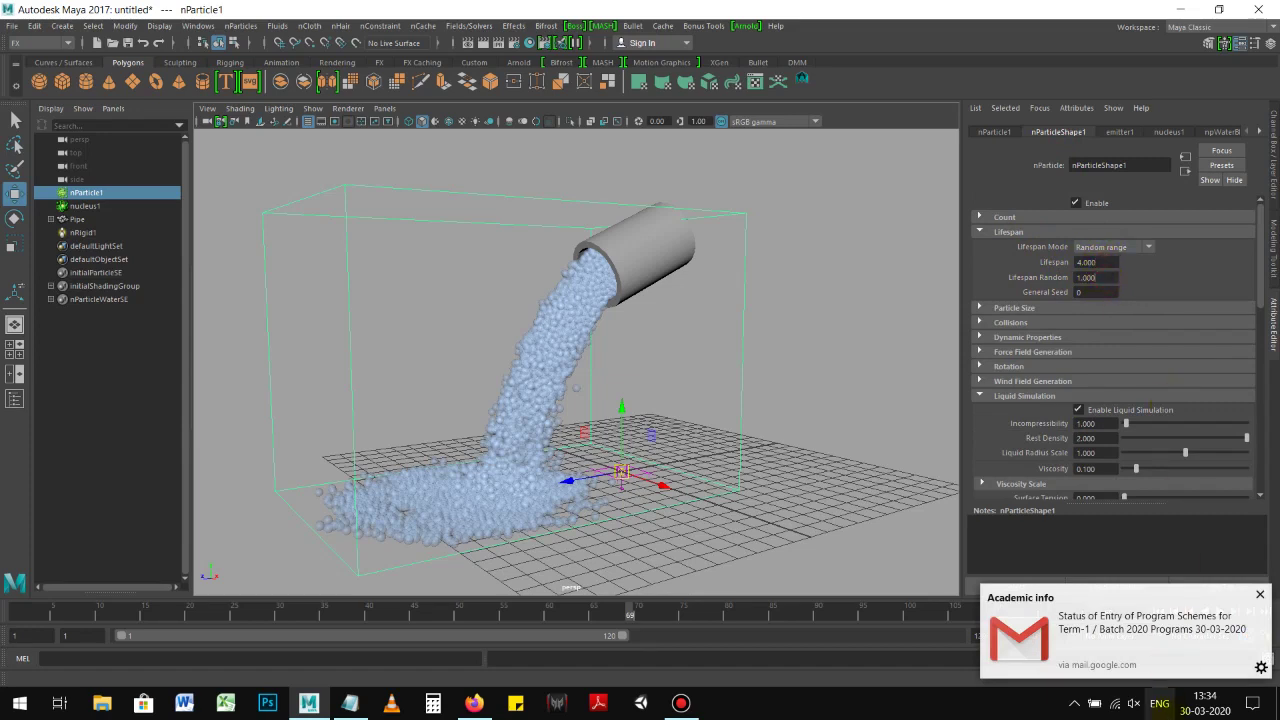
Step: Dismiss the e-mail notification and replay the pour up to frame 97
left_click(1259, 595)
left_click(1158, 612)
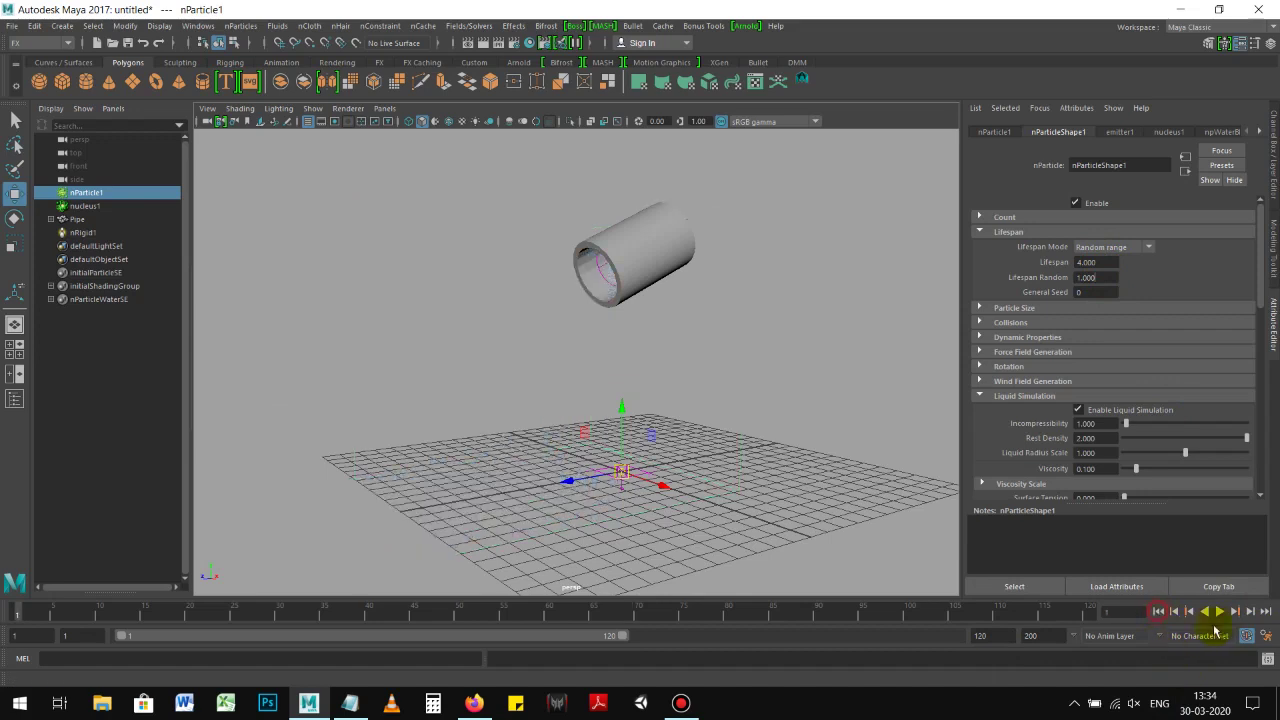
left_click(1219, 612)
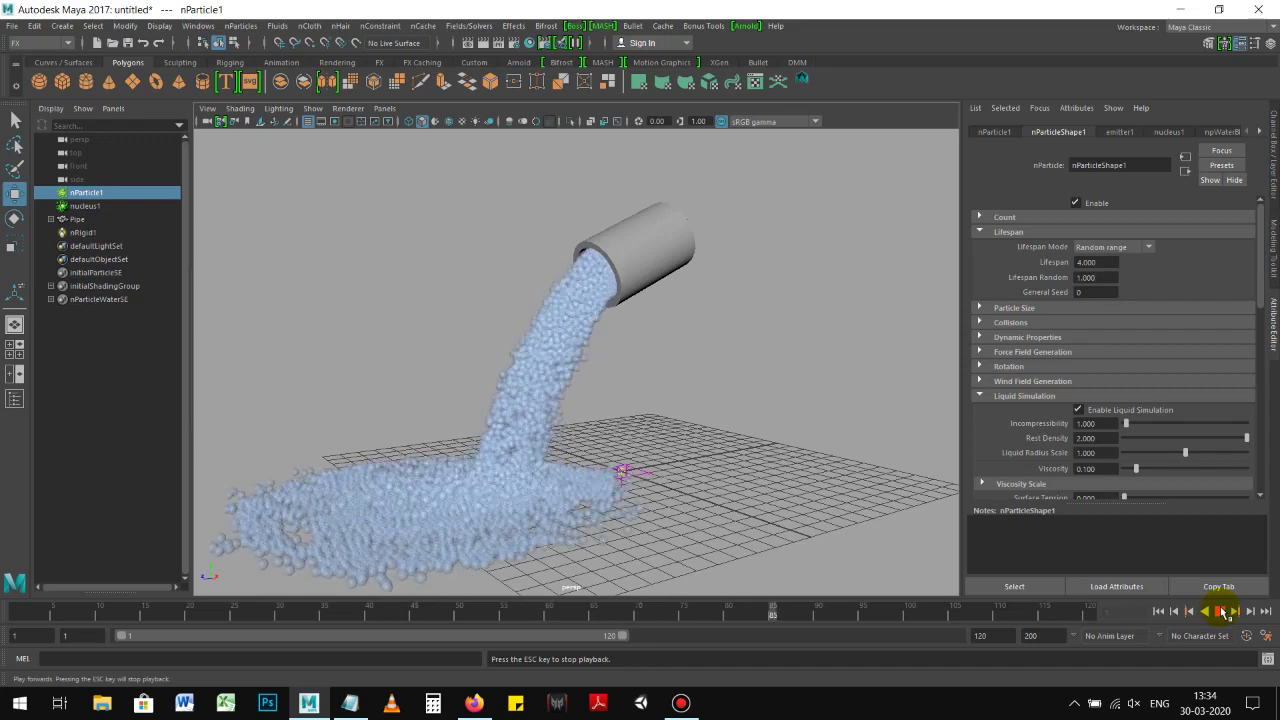
left_click(1219, 612)
scroll(692, 335, "down", 1)
scroll(695, 338, "up", 2)
Step: Save the scene to the Desktop under the name 'Maya Liquid simulation'
scroll(706, 348, "up", 1)
key("ctrl+s")
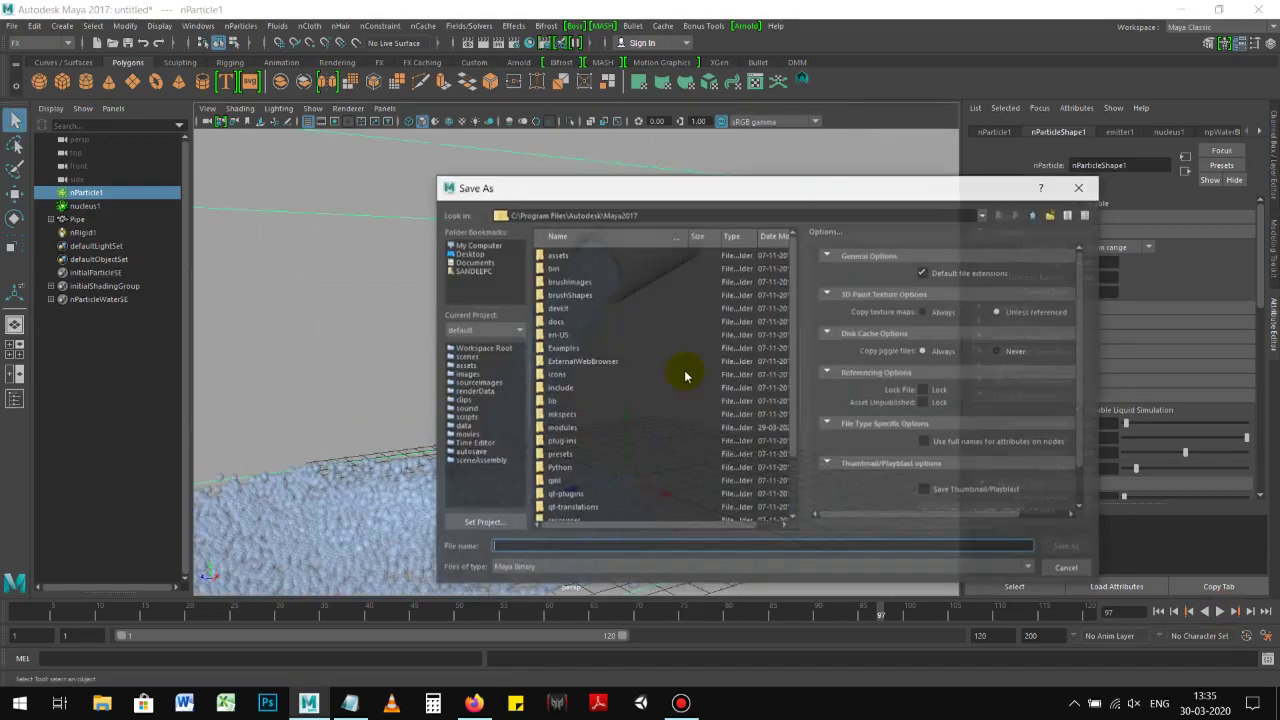
left_click(471, 256)
left_click(596, 547)
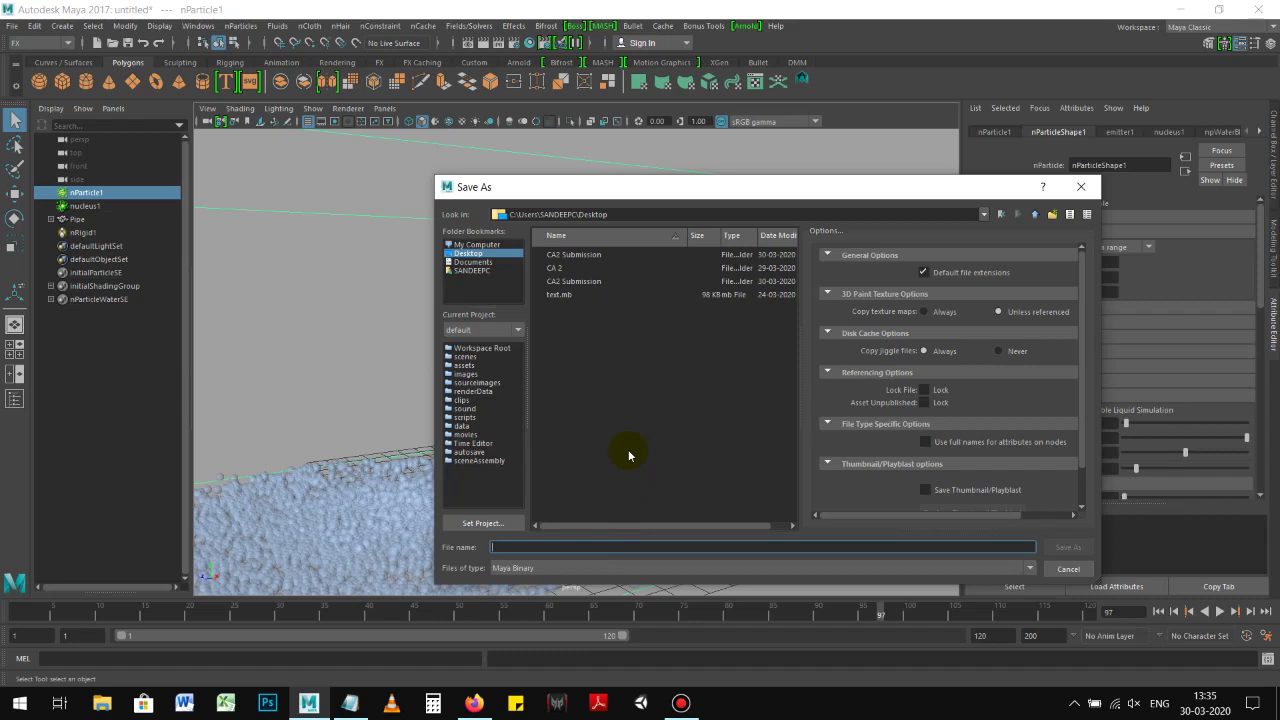
type("Maya")
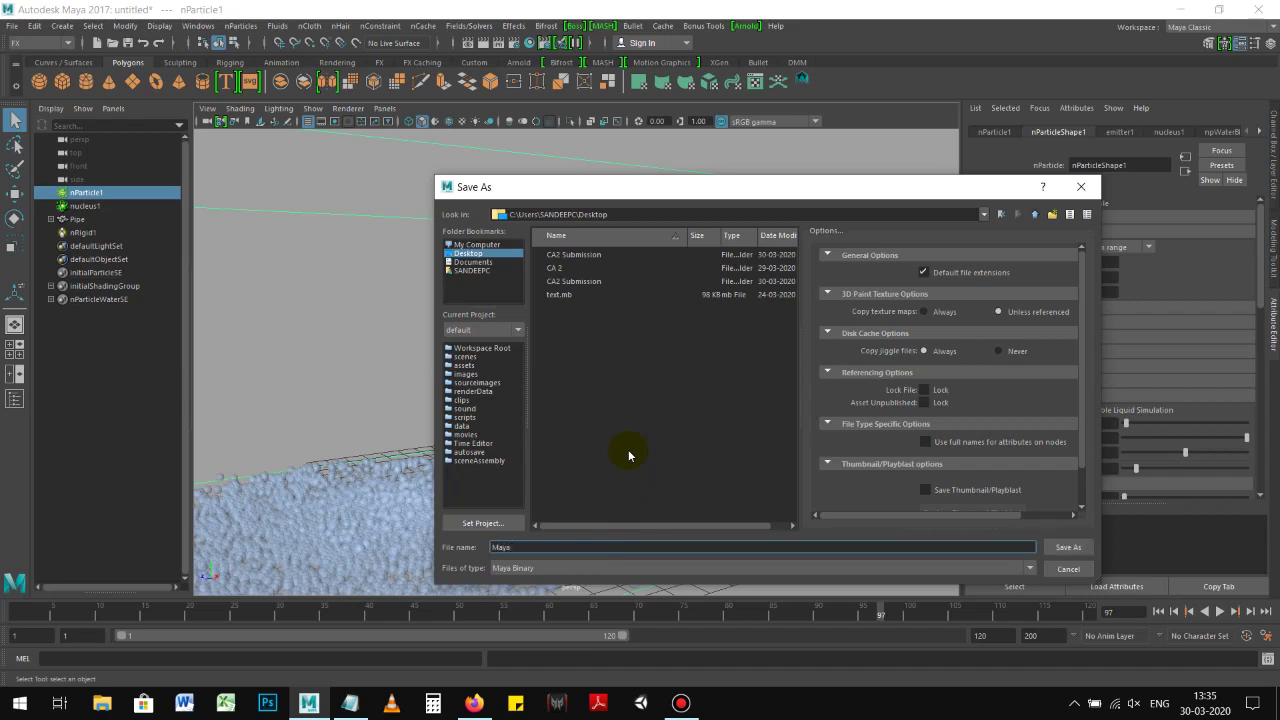
type(" Liquid")
type(" sim")
type("ulation")
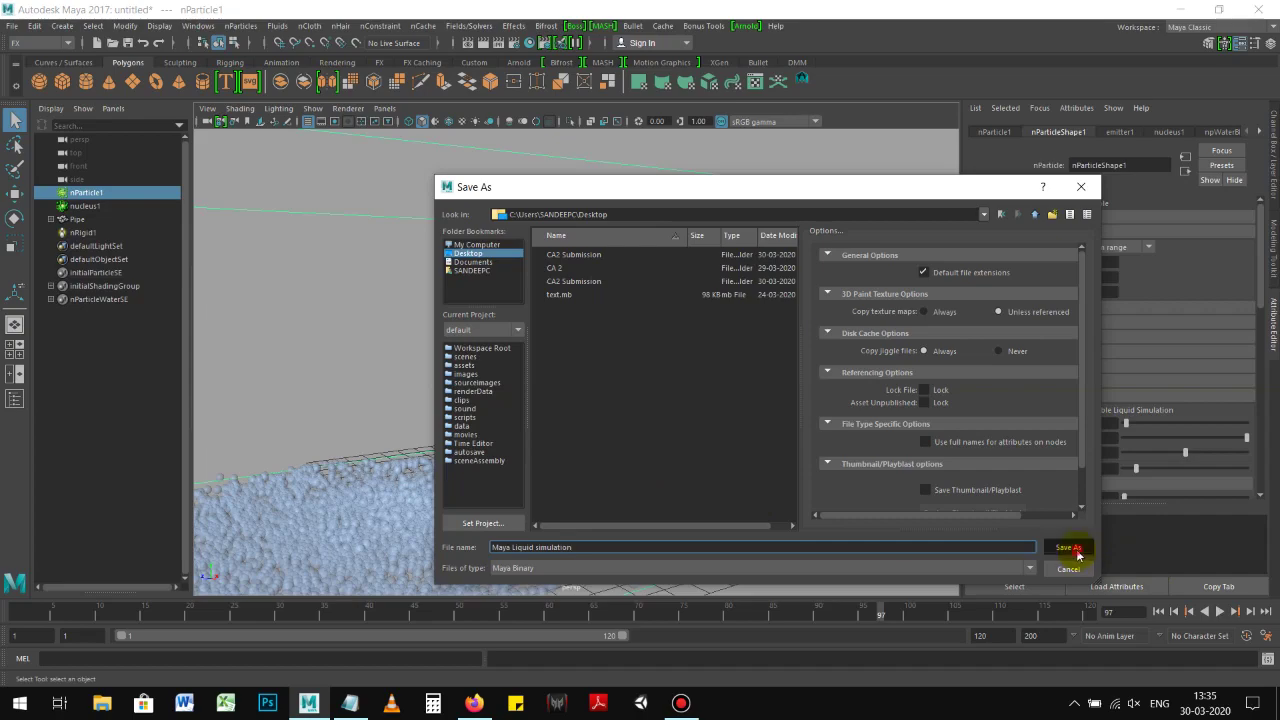
left_click(1067, 547)
middle_click_drag(601, 338, 668, 308, "alt")
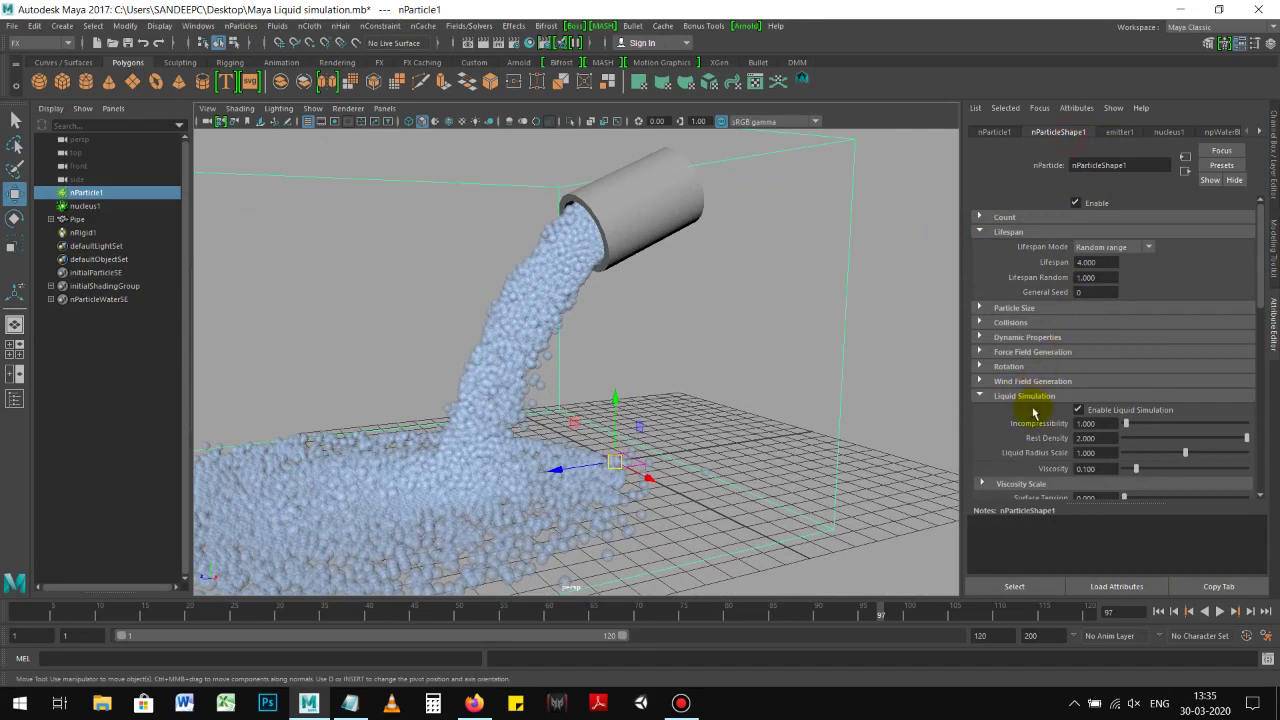
Step: Reopen the Liquid Simulation section, select Incompressibility, and restart the pour
scroll(1034, 413, "down", 2)
left_click(1036, 320)
left_click(1043, 320)
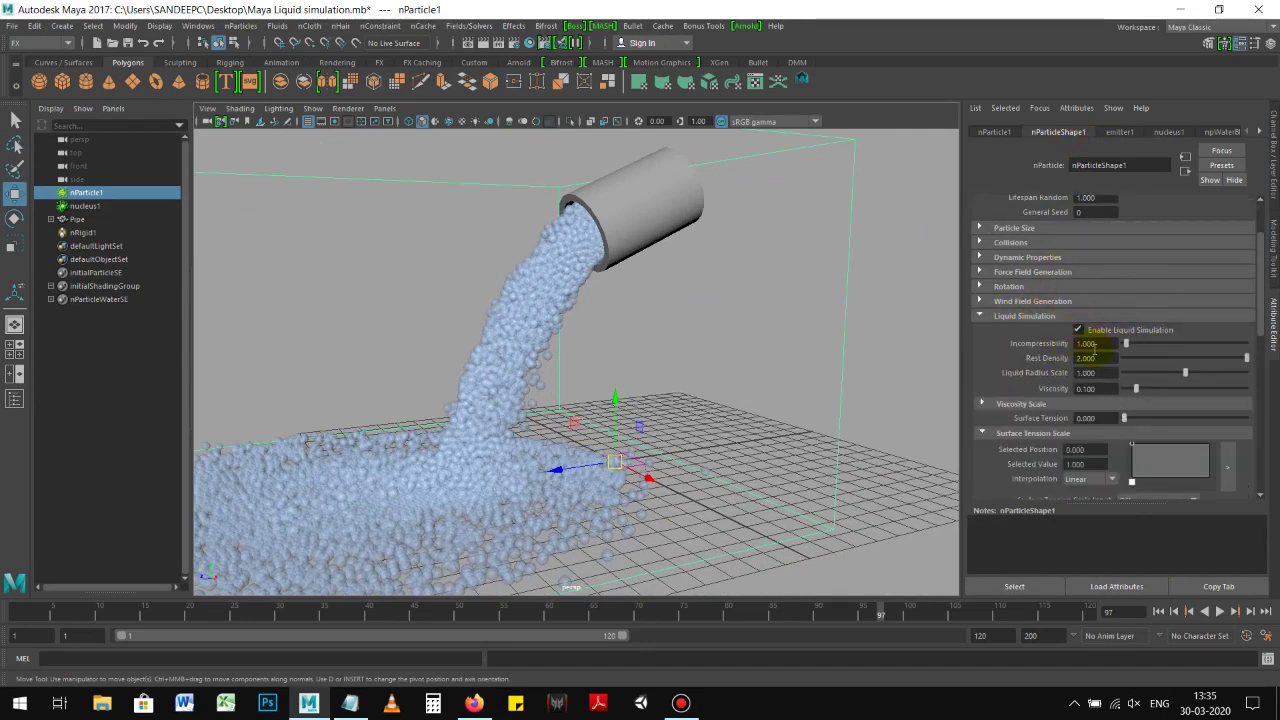
double_click(1097, 344)
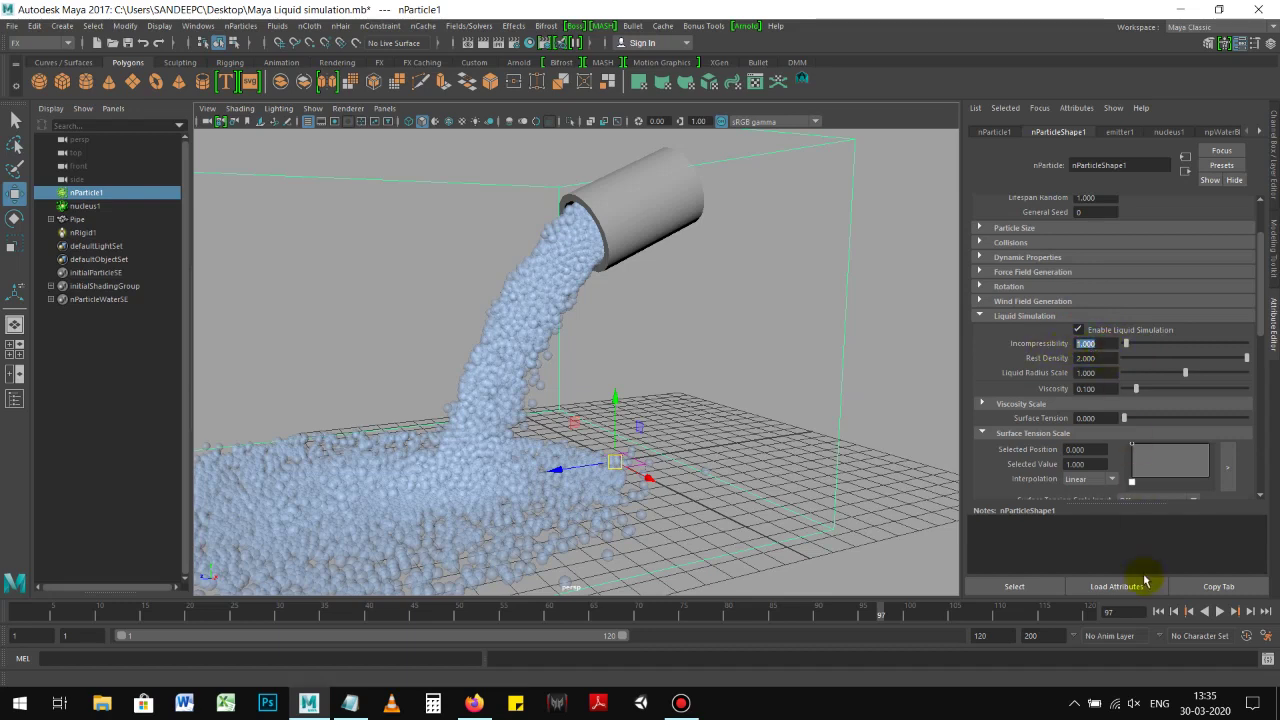
left_click(1160, 612)
left_click(1219, 611)
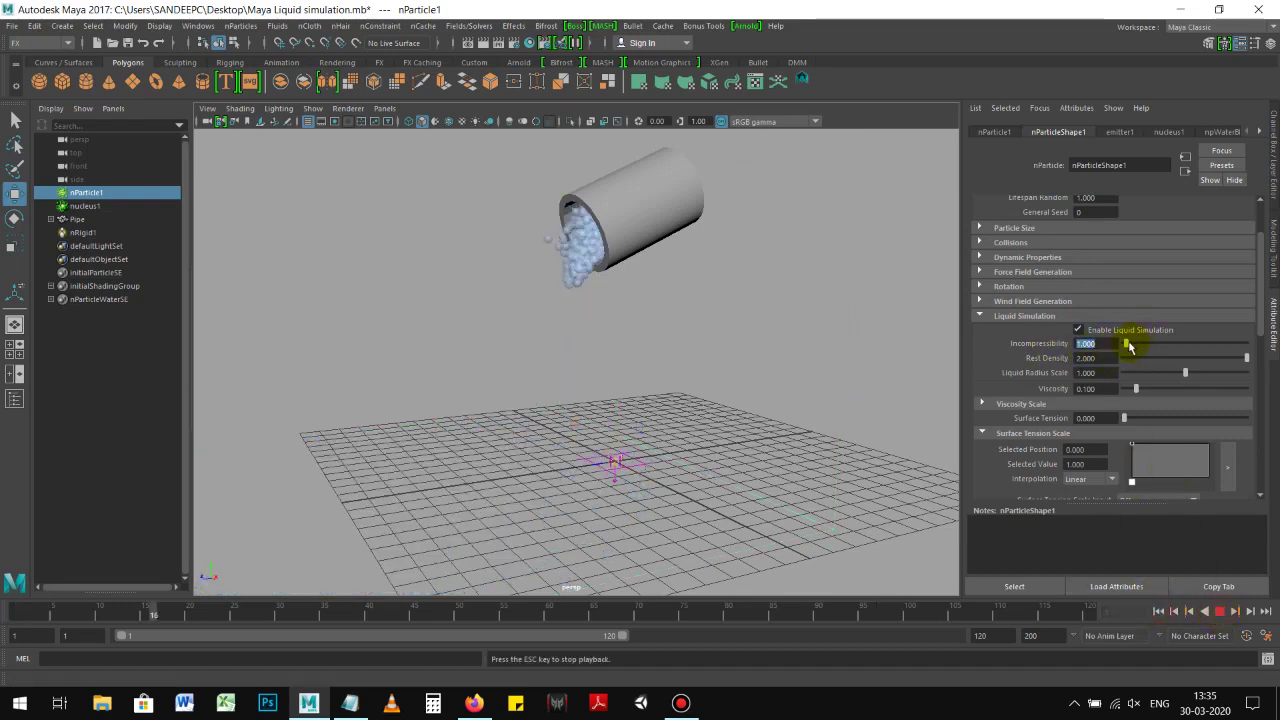
Step: Drag Incompressibility from 0 up past 18.4 while replaying the pour
left_click_drag(1127, 346, 1124, 346)
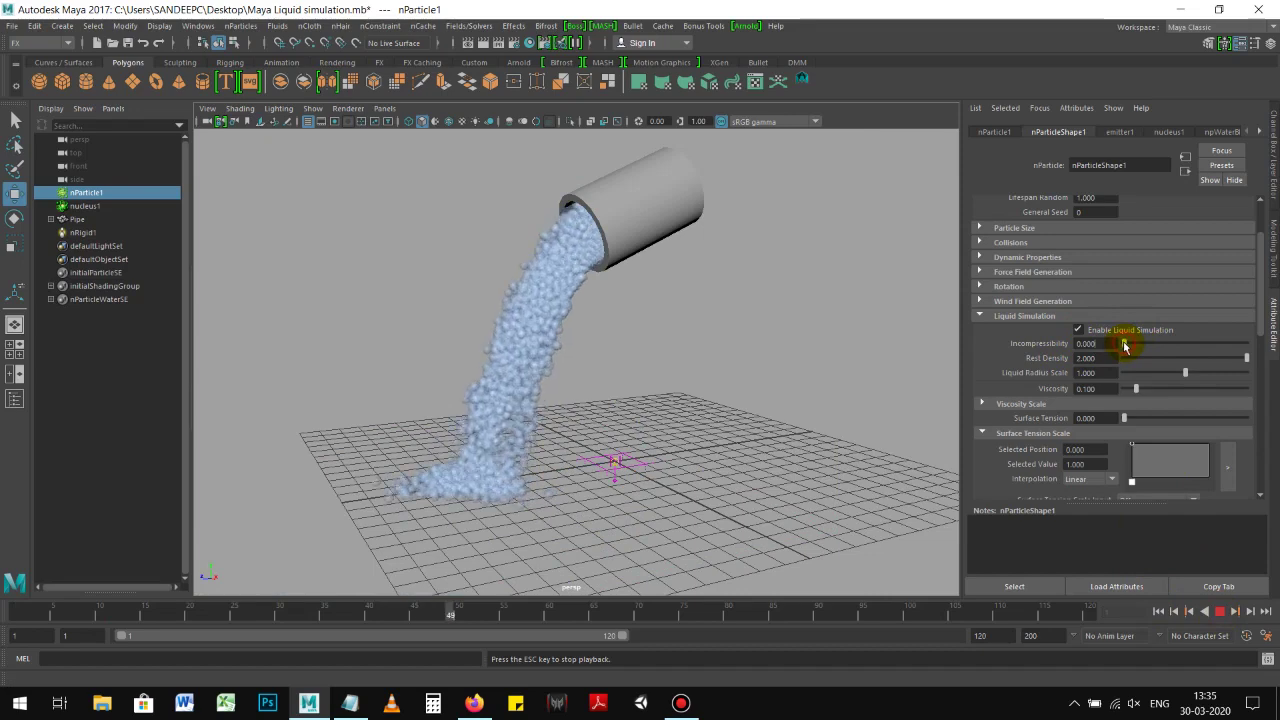
left_click_drag(1156, 350, 1168, 342)
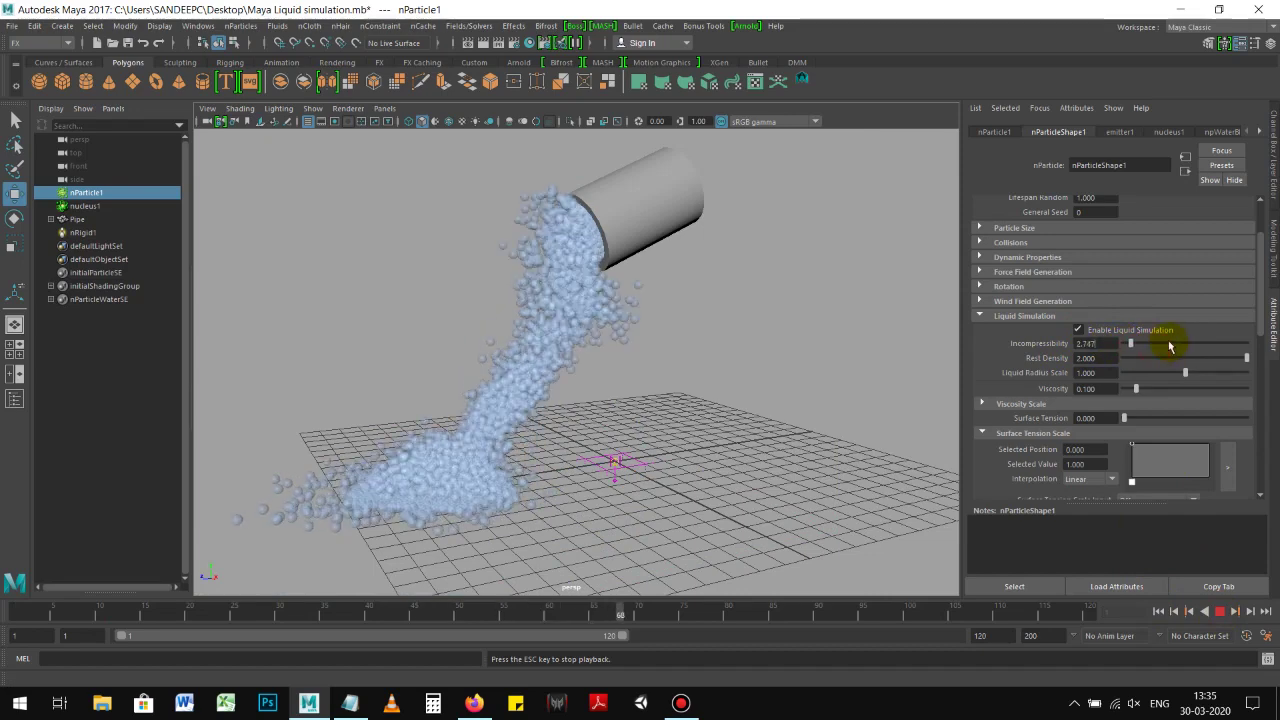
left_click(1158, 611)
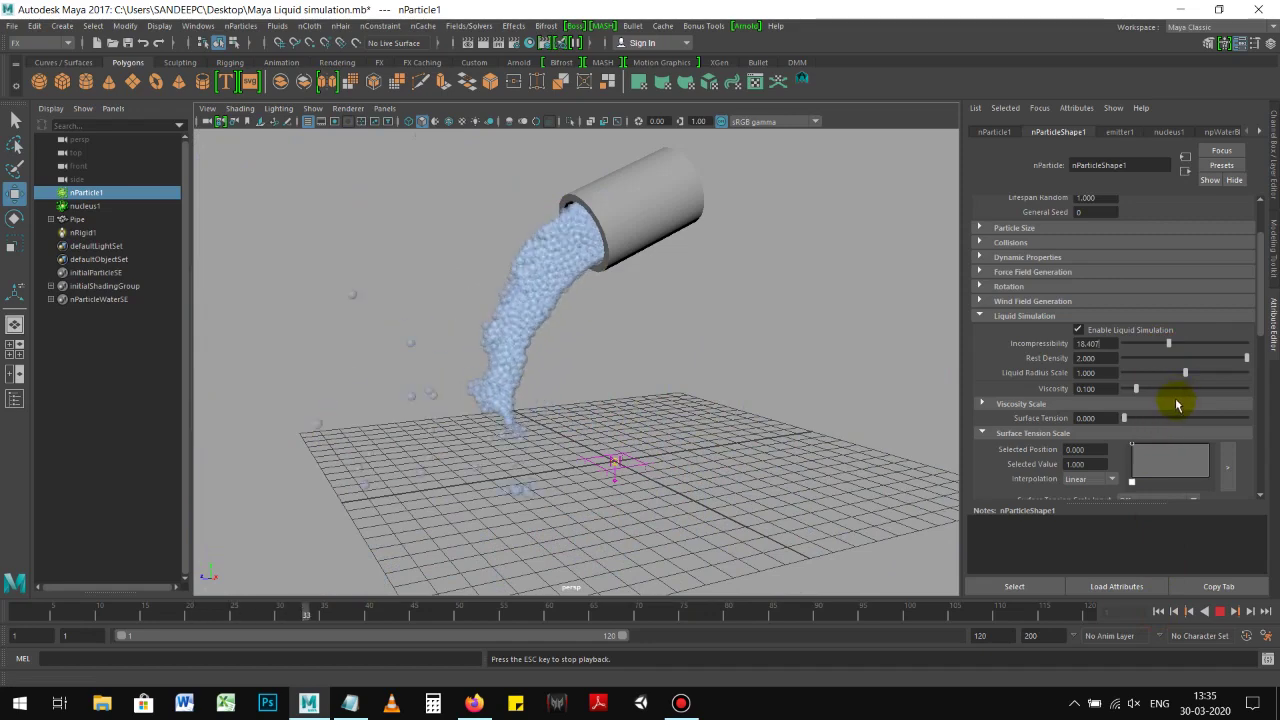
left_click_drag(1168, 343, 1206, 345)
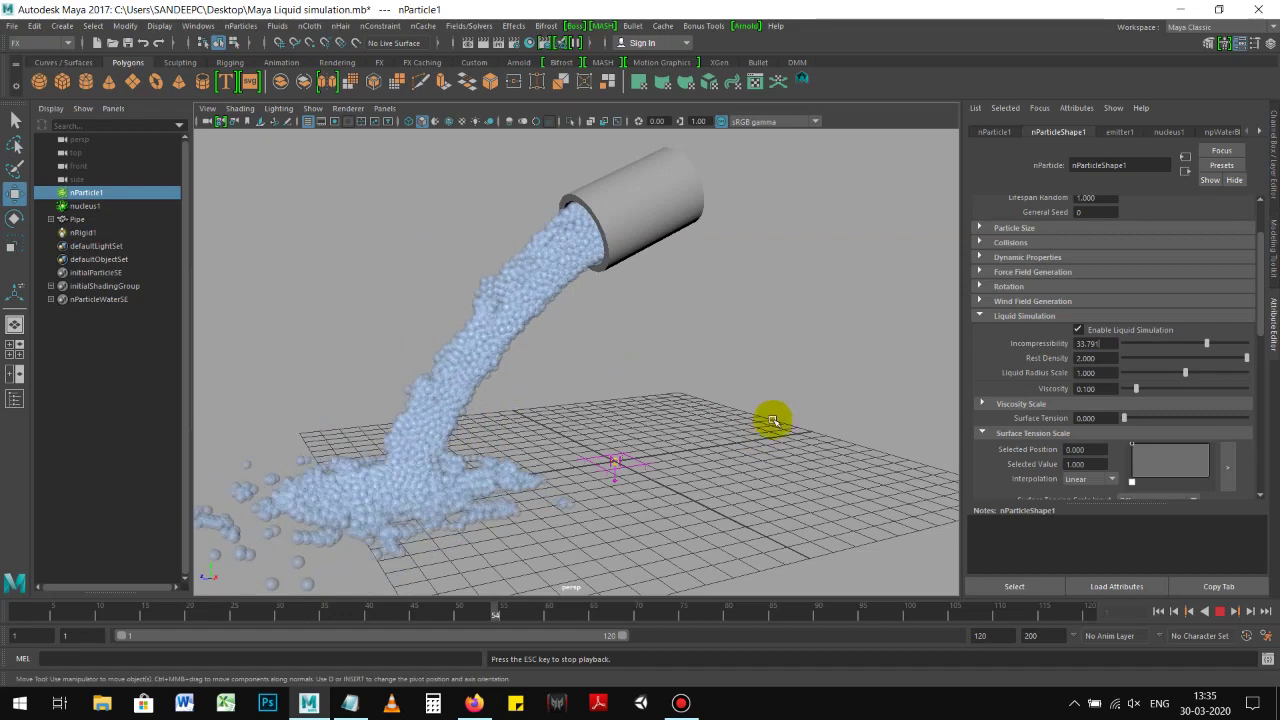
left_click(1220, 611)
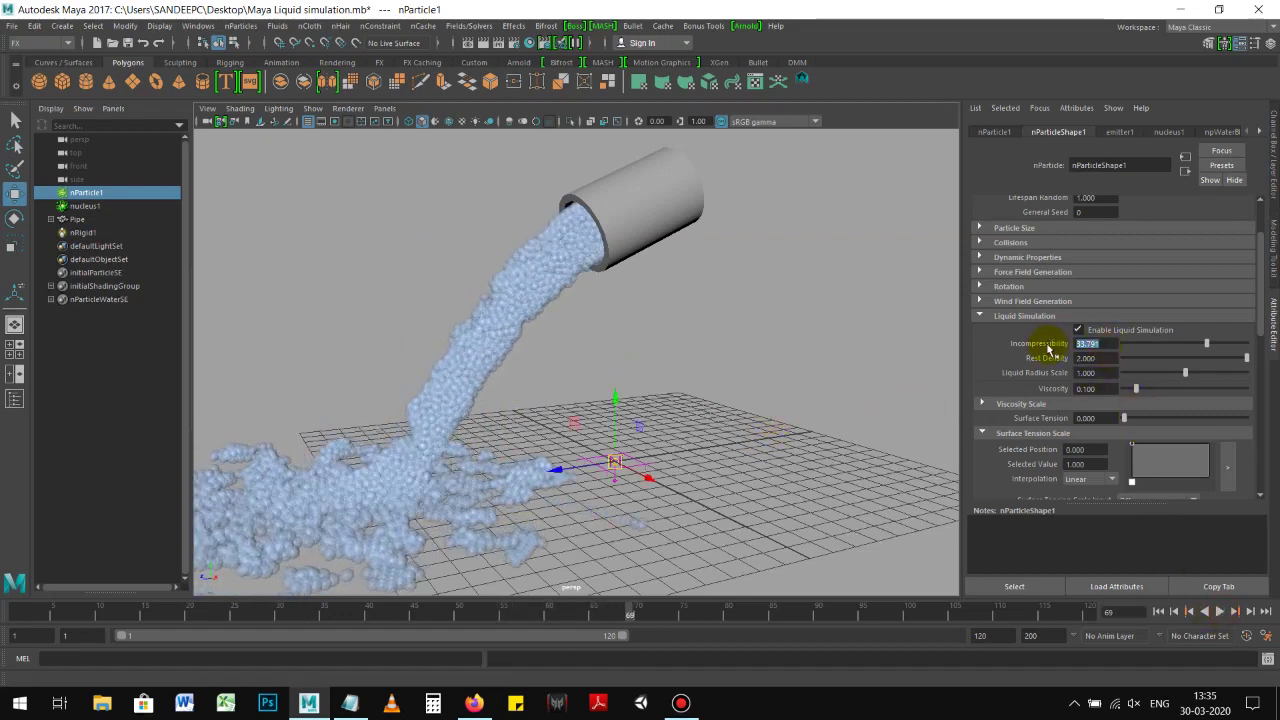
type("1.000")
Step: Replay the pour several times to inspect the spread at Incompressibility 0.1
left_click(1159, 612)
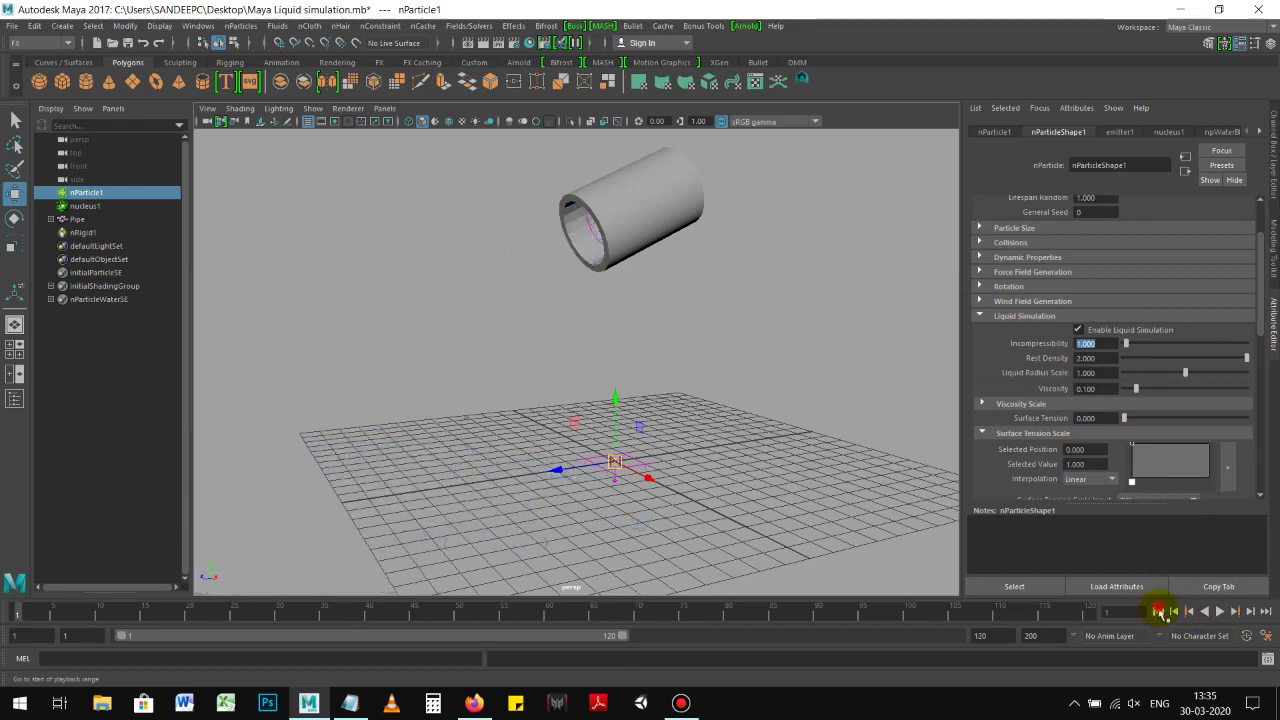
left_click(1220, 611)
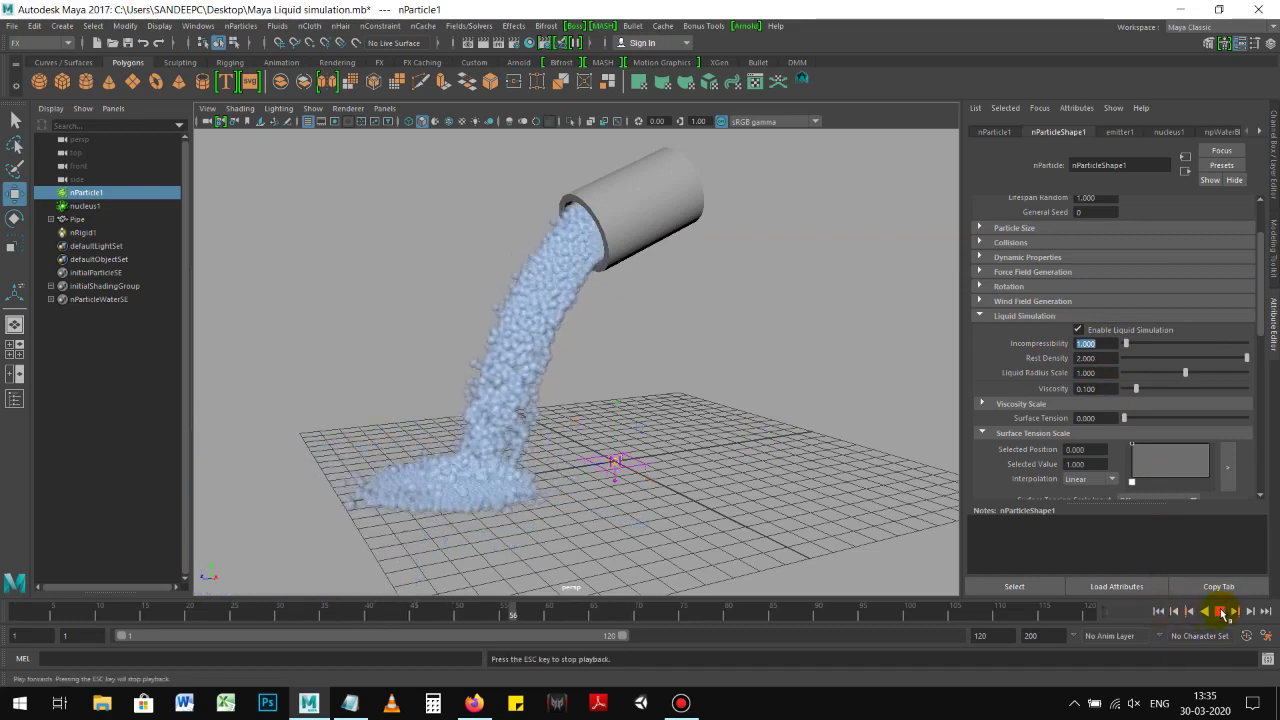
left_click(1220, 611)
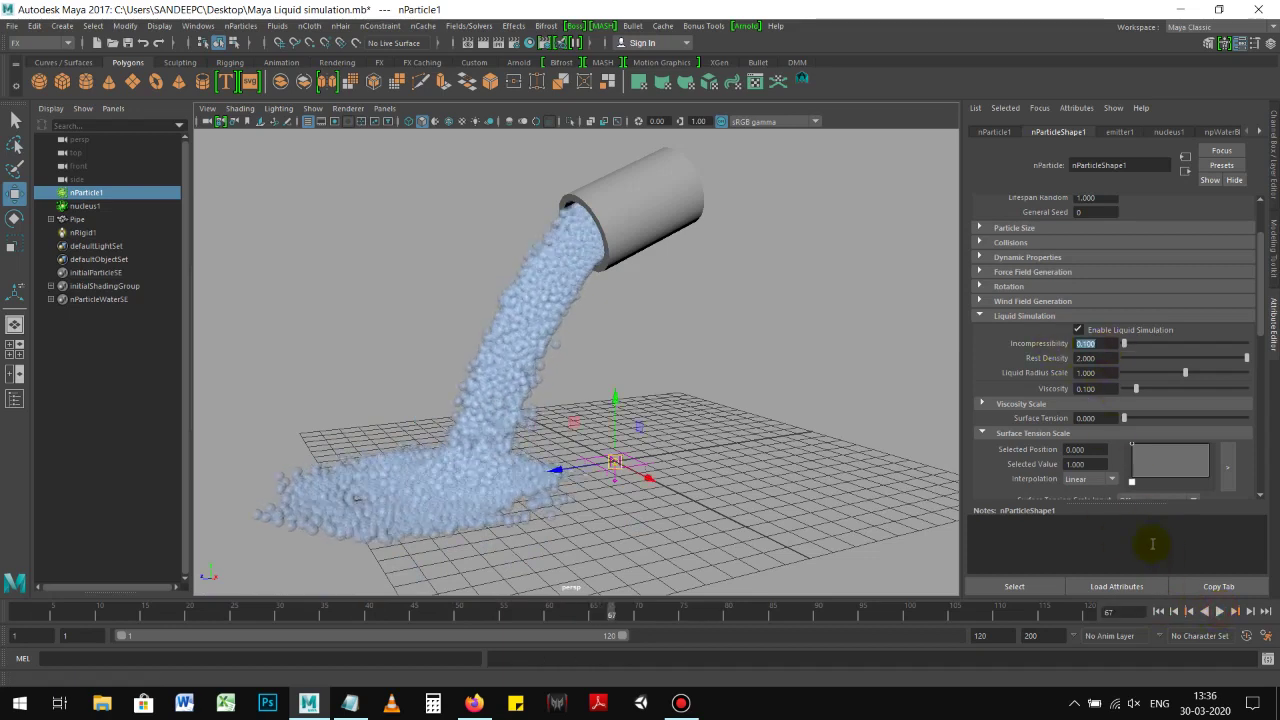
left_click(1164, 611)
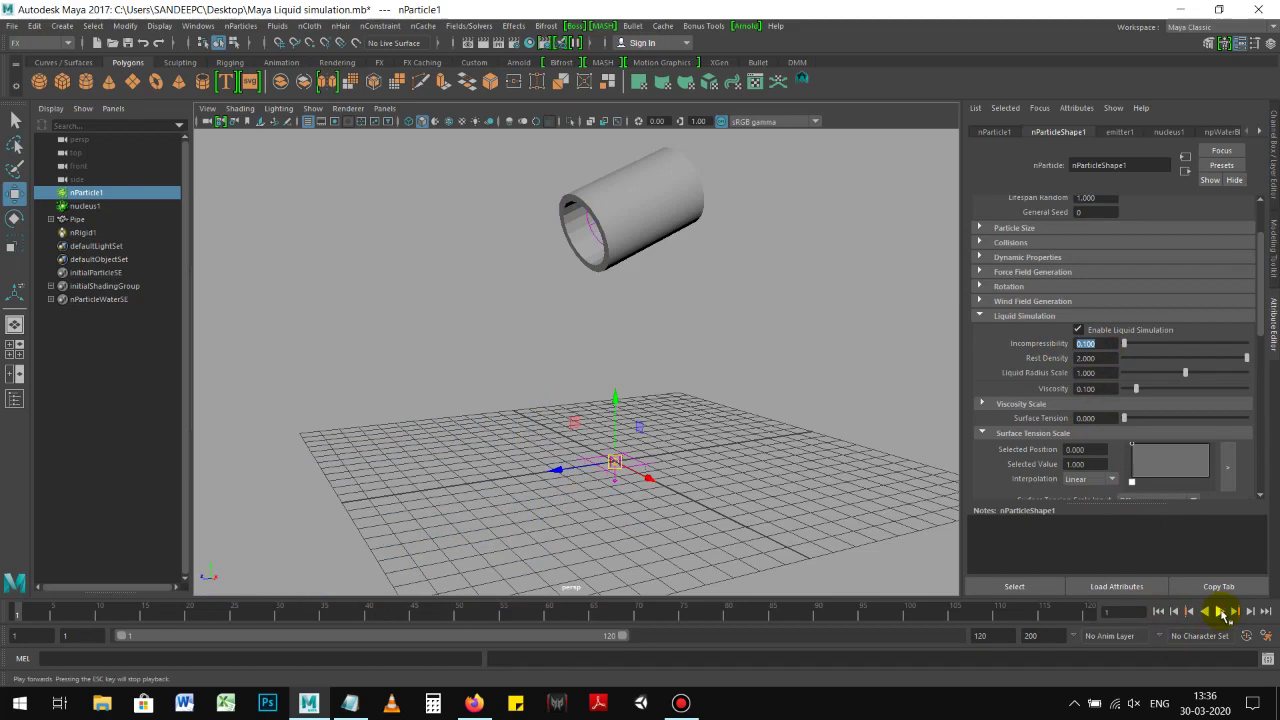
left_click(1221, 611)
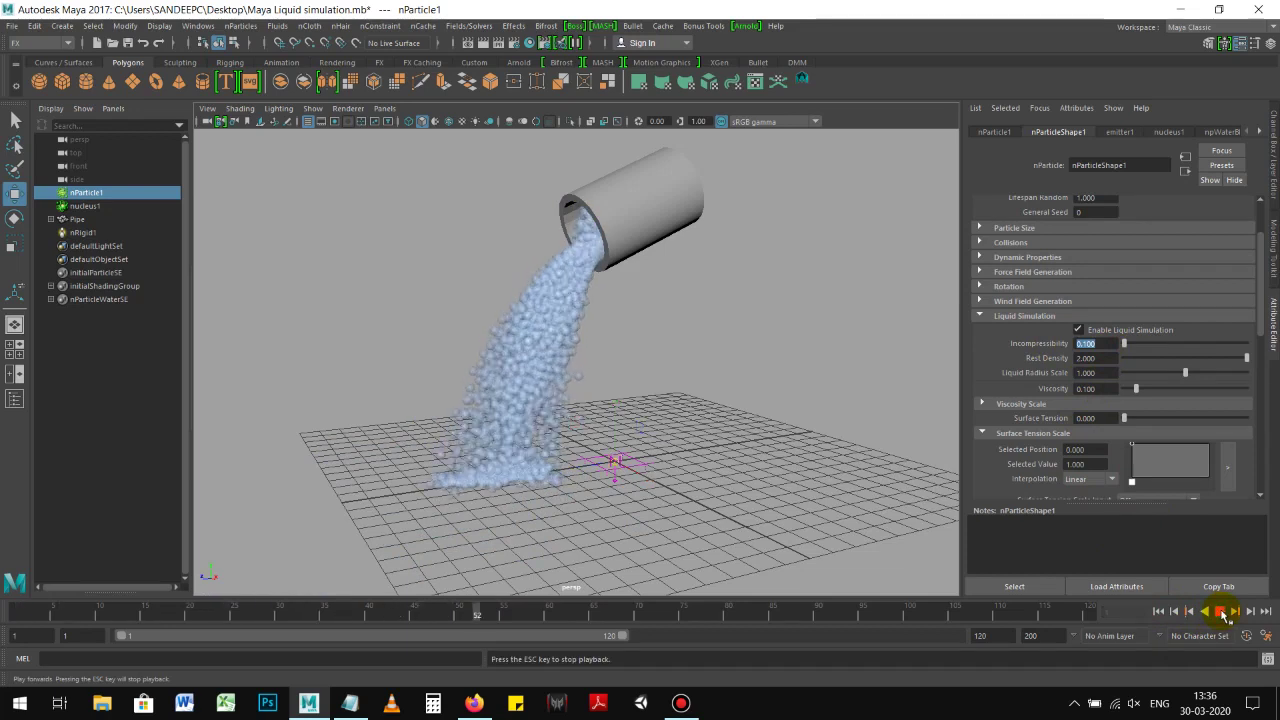
left_click(1090, 388)
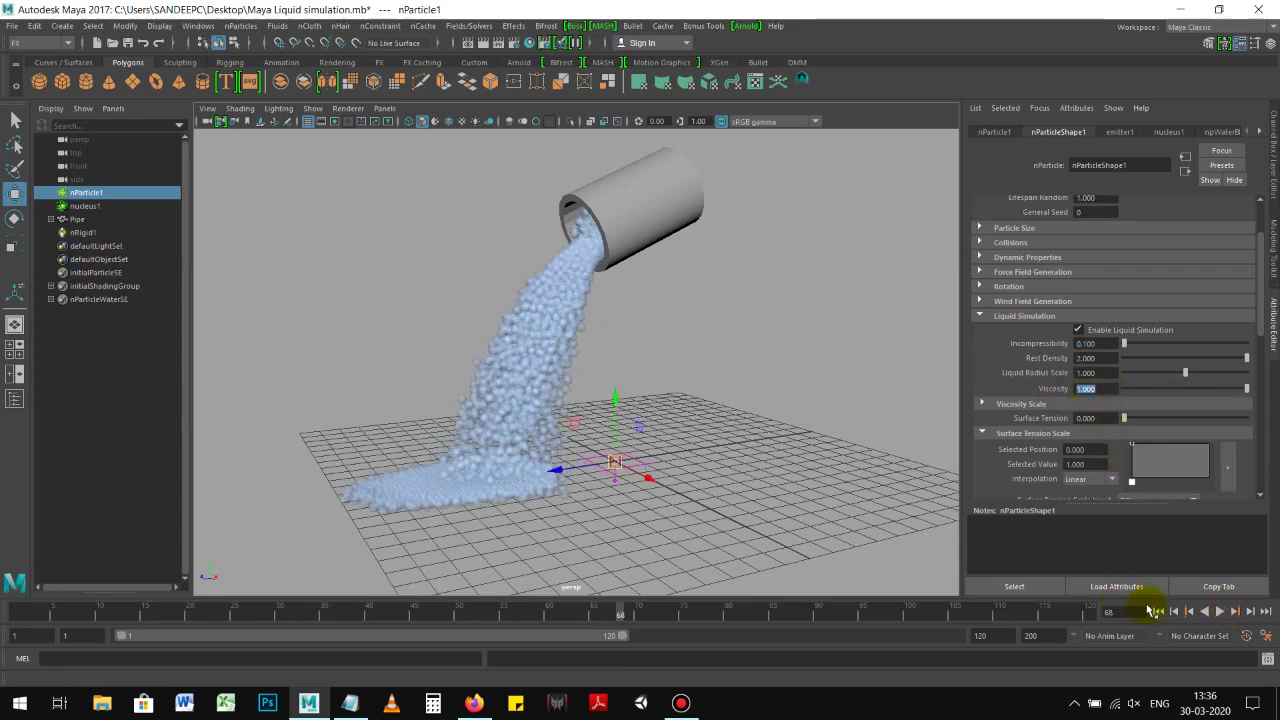
left_click(1158, 611)
left_click(1220, 611)
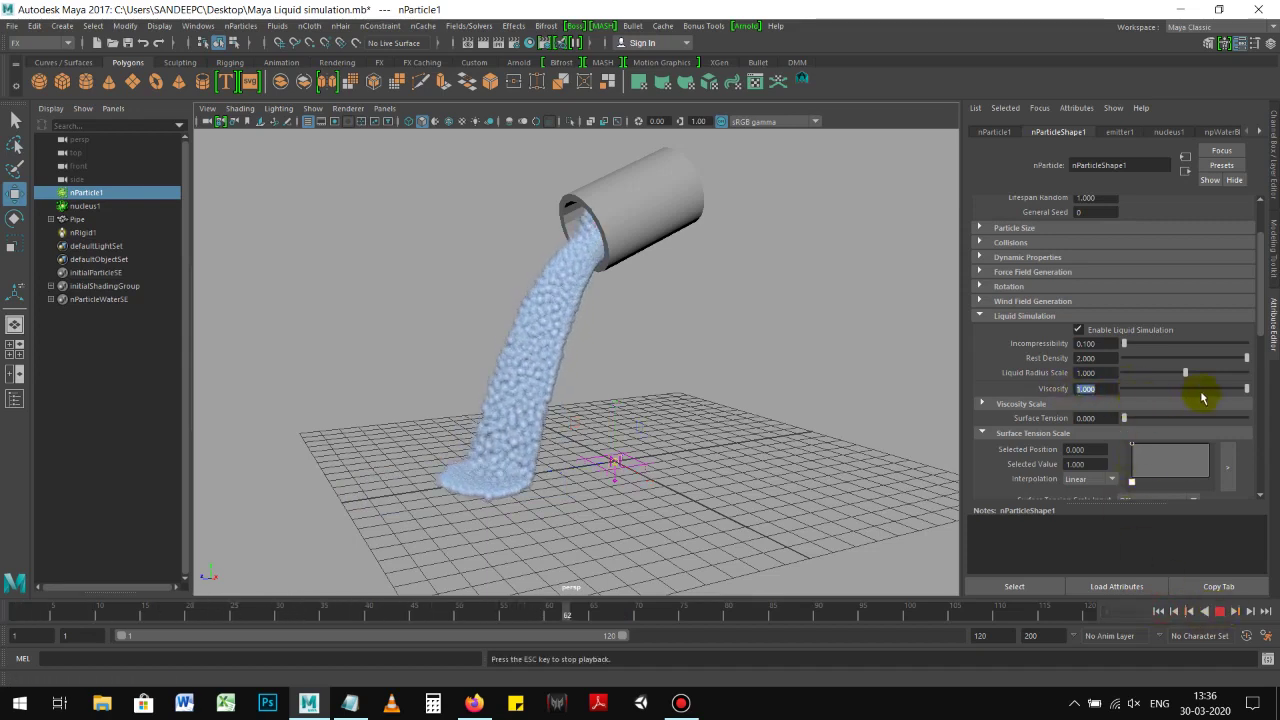
Step: Lower Viscosity to 0.1 and replay the pour, stopping it with Esc
left_click(1247, 390)
left_click_drag(1227, 390, 1143, 392)
left_click(1158, 611)
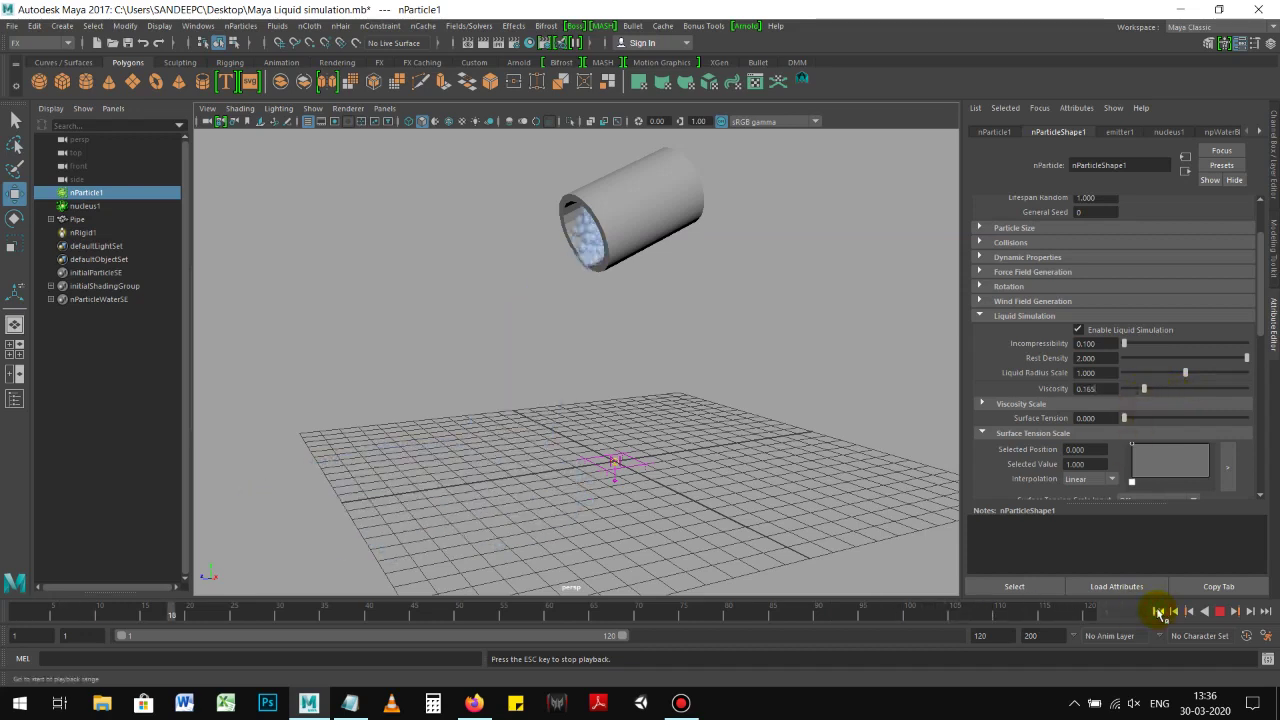
scroll(630, 342, "up", 1)
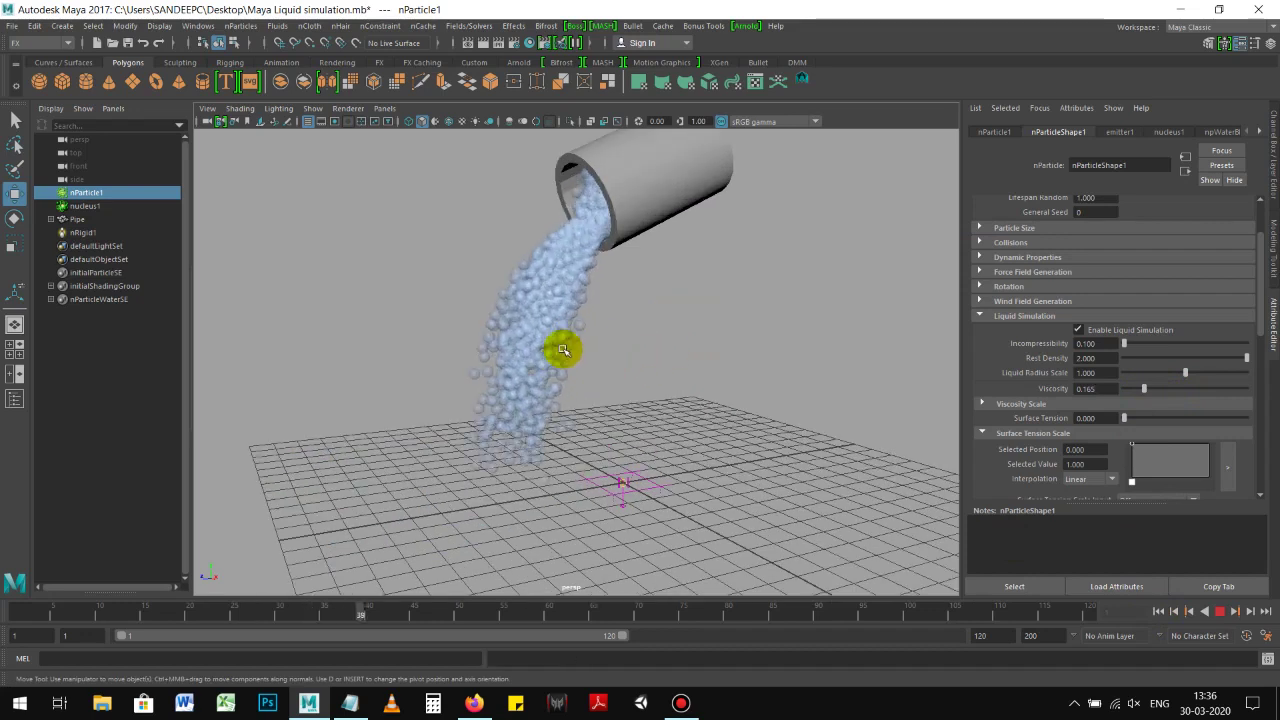
double_click(1098, 388)
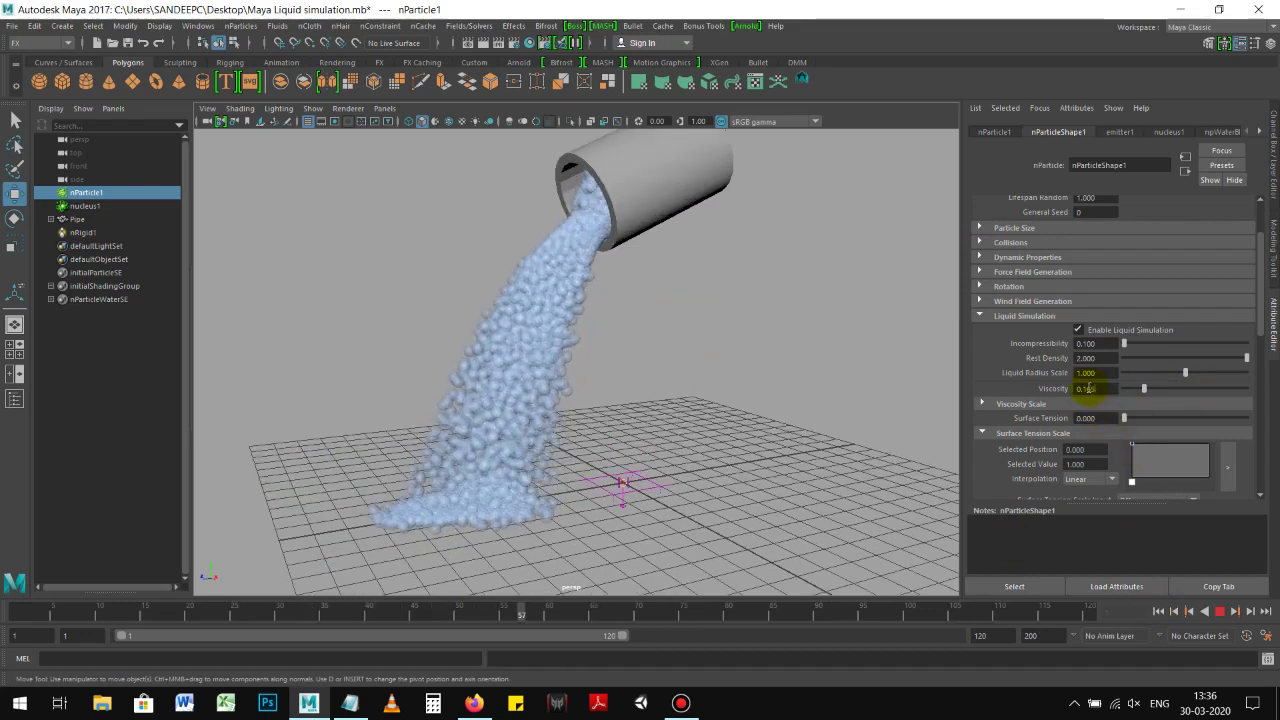
type("0.1")
key("Return")
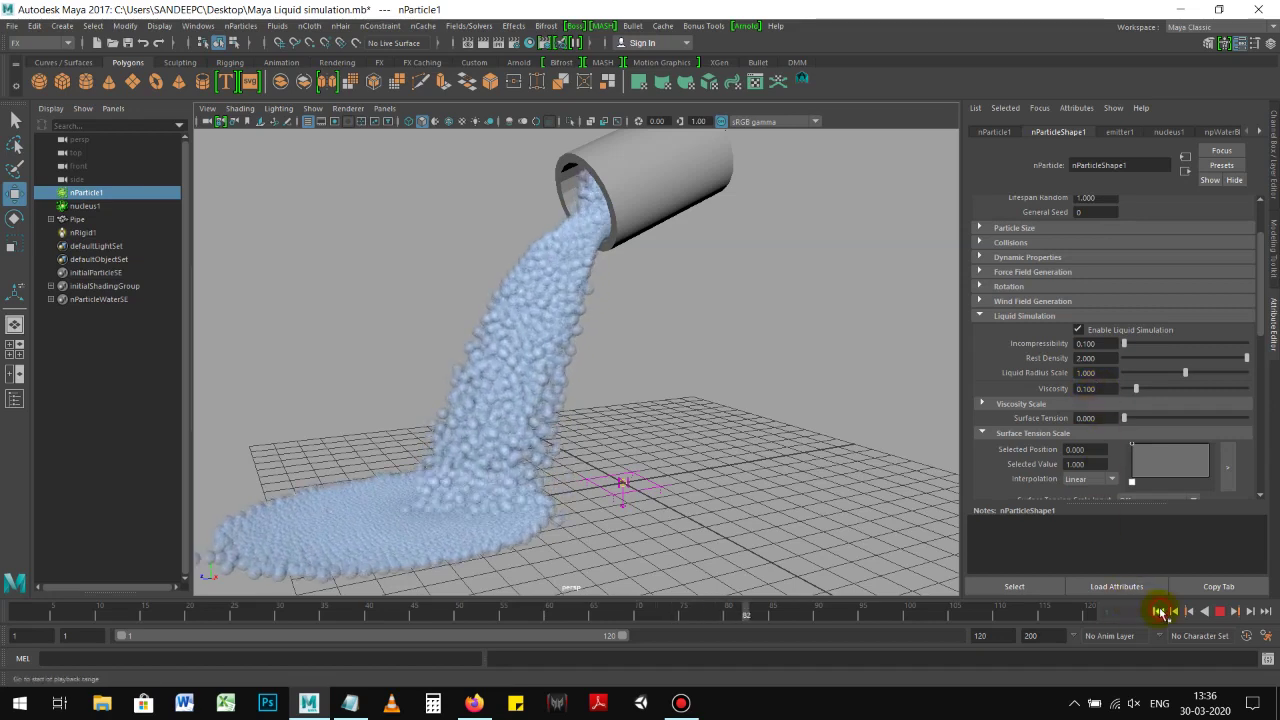
left_click(1158, 611)
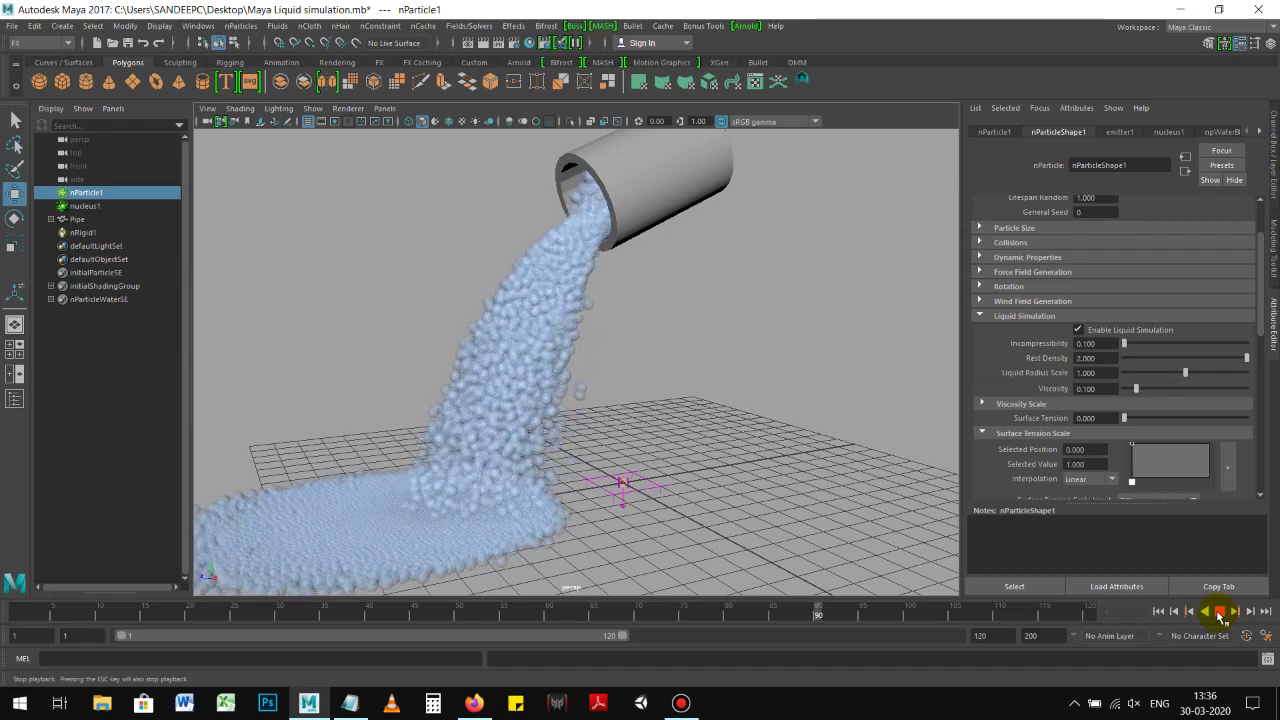
key("Escape")
scroll(615, 344, "down", 5)
scroll(615, 344, "up", 5)
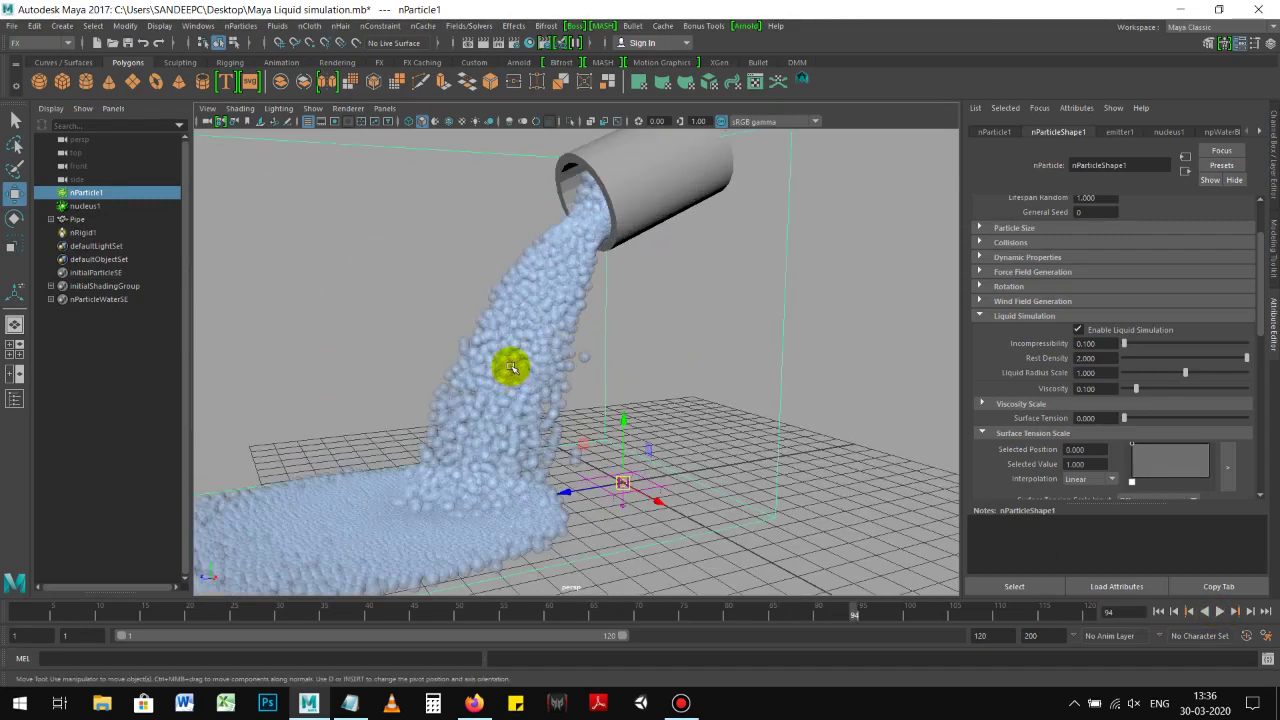
scroll(1000, 412, "down", 2)
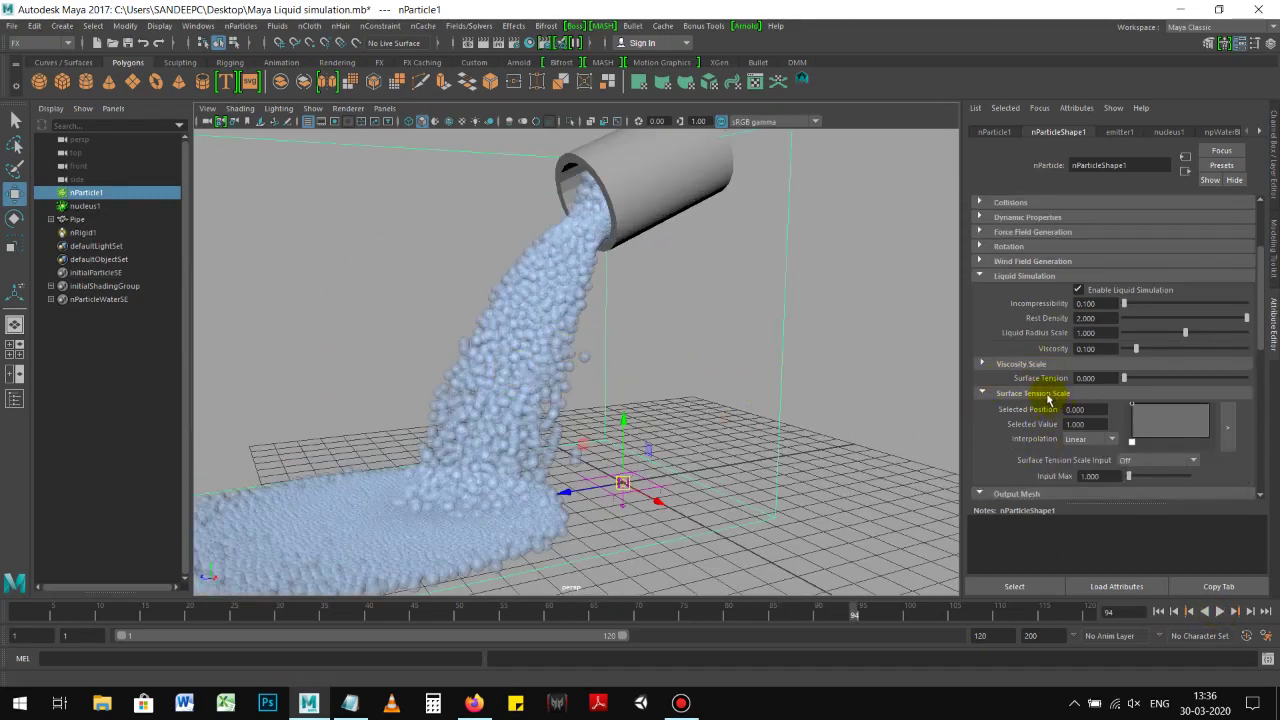
Step: Edit the Output Mesh Threshold (0.600) and Motion Streak values, then replay to check
scroll(1047, 399, "down", 3)
double_click(1097, 389)
left_click(1100, 388)
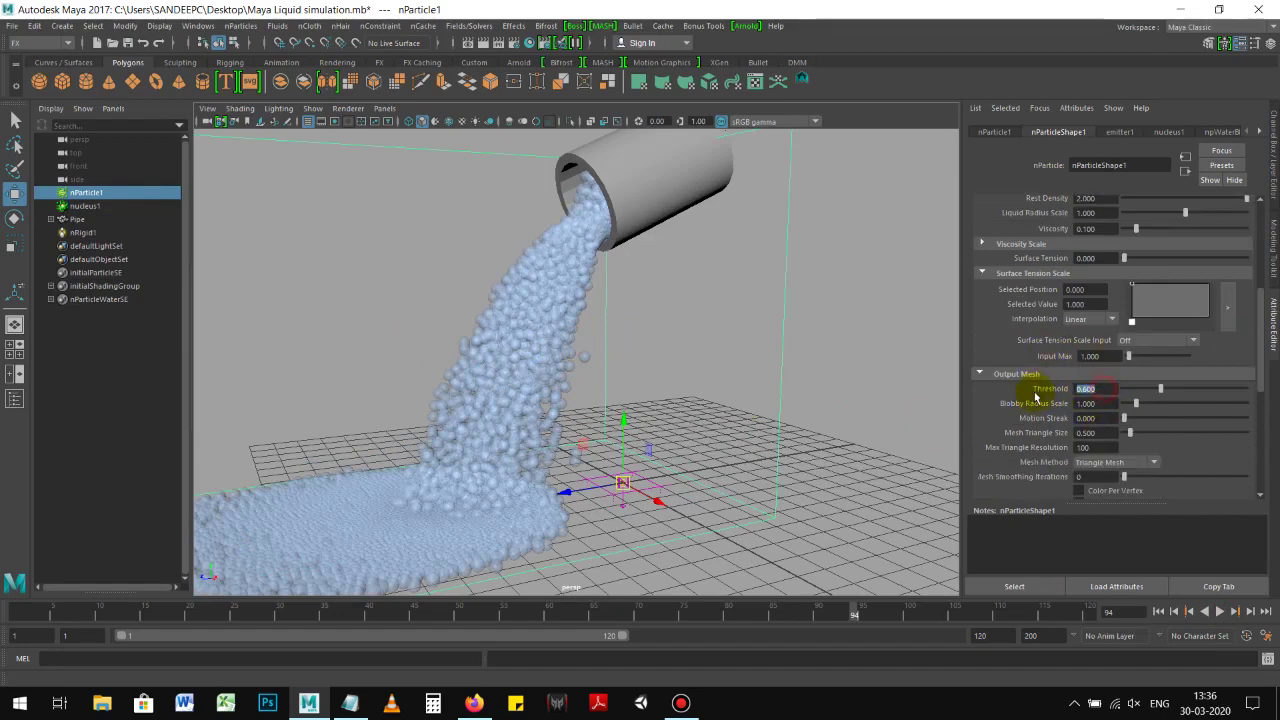
double_click(1104, 418)
type("0.440")
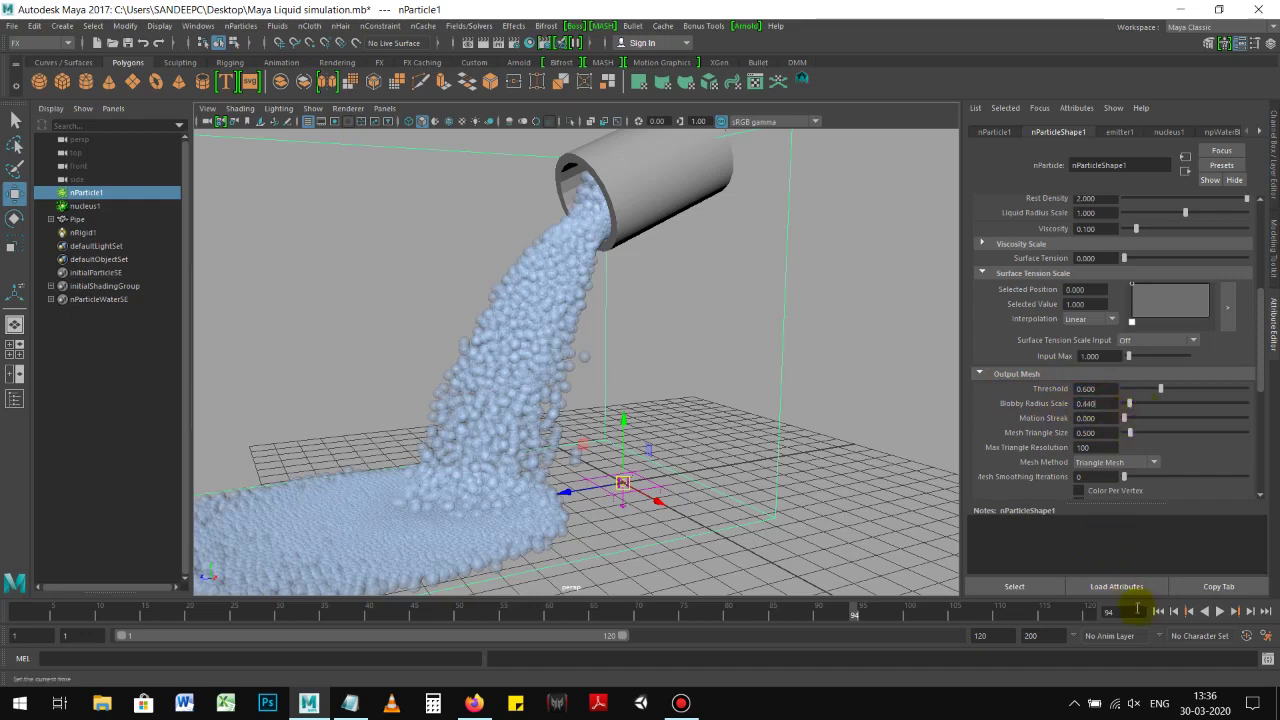
left_click(1158, 612)
left_click(1222, 612)
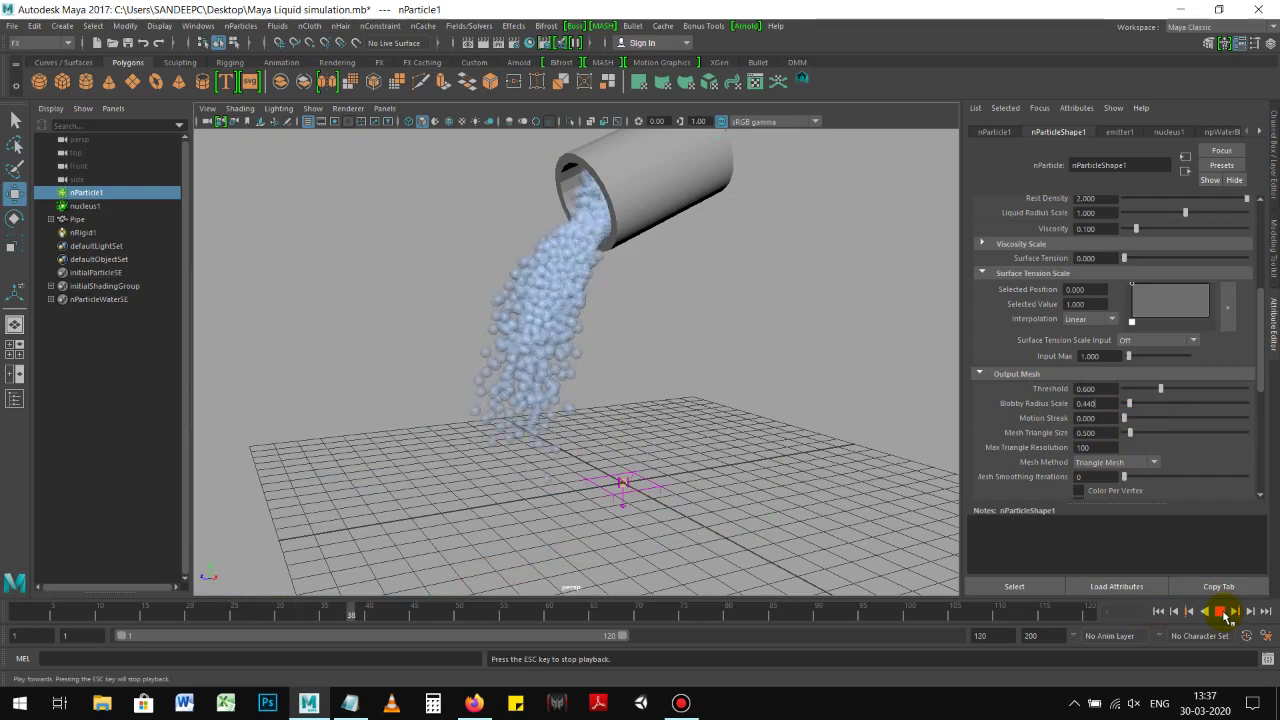
left_click(1222, 612)
Step: Set Blobby Radius Scale to 1.000, replay the pour, and bring up emitter1's attributes
left_click(1092, 403)
type("1.000")
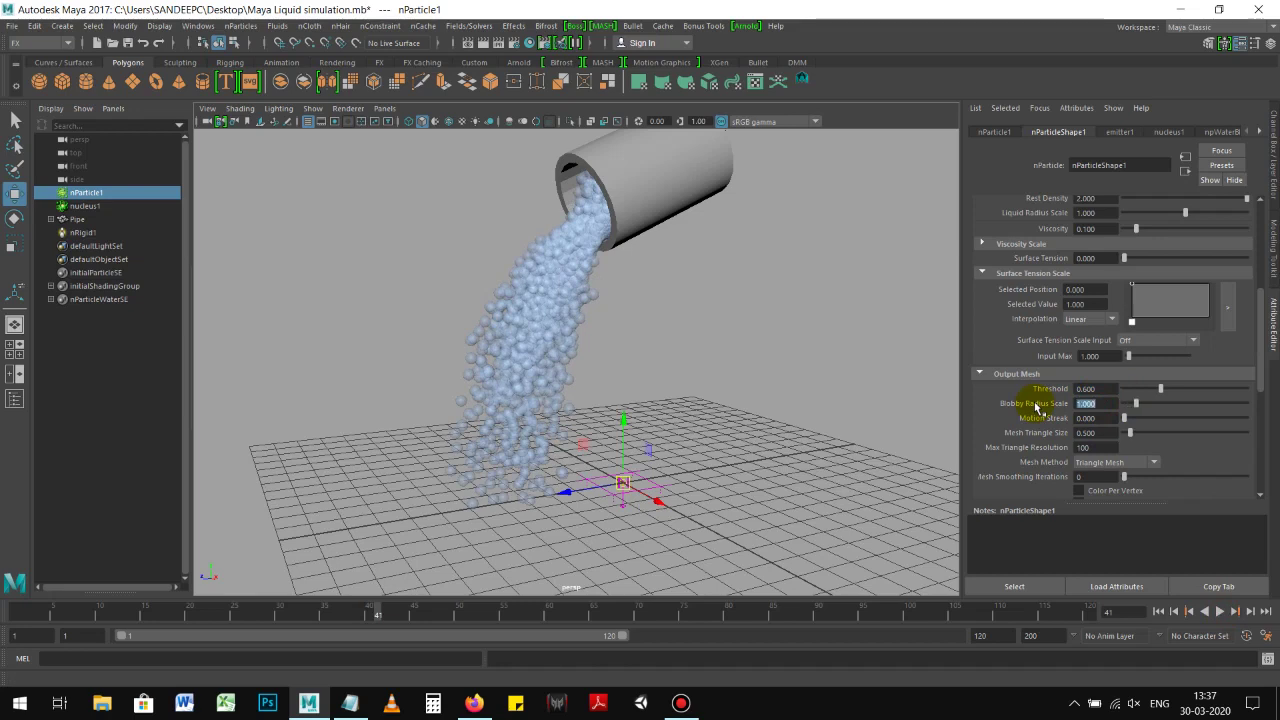
left_click(1160, 612)
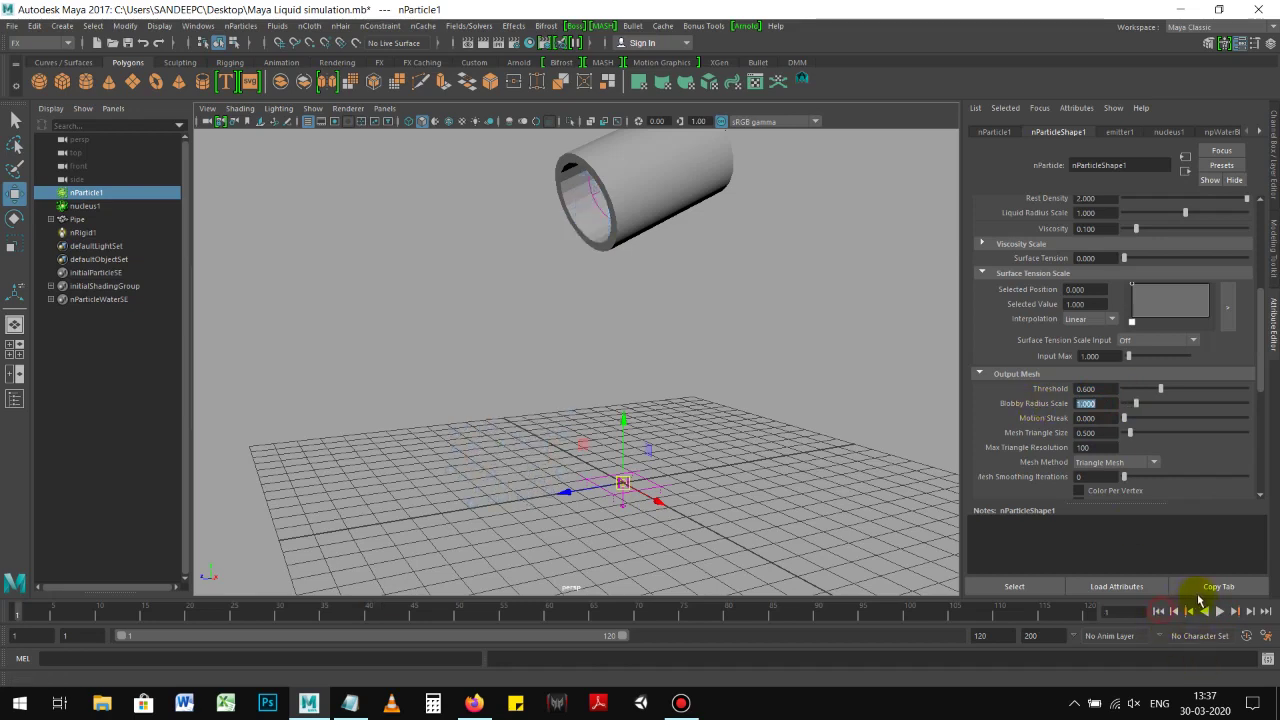
left_click(1220, 612)
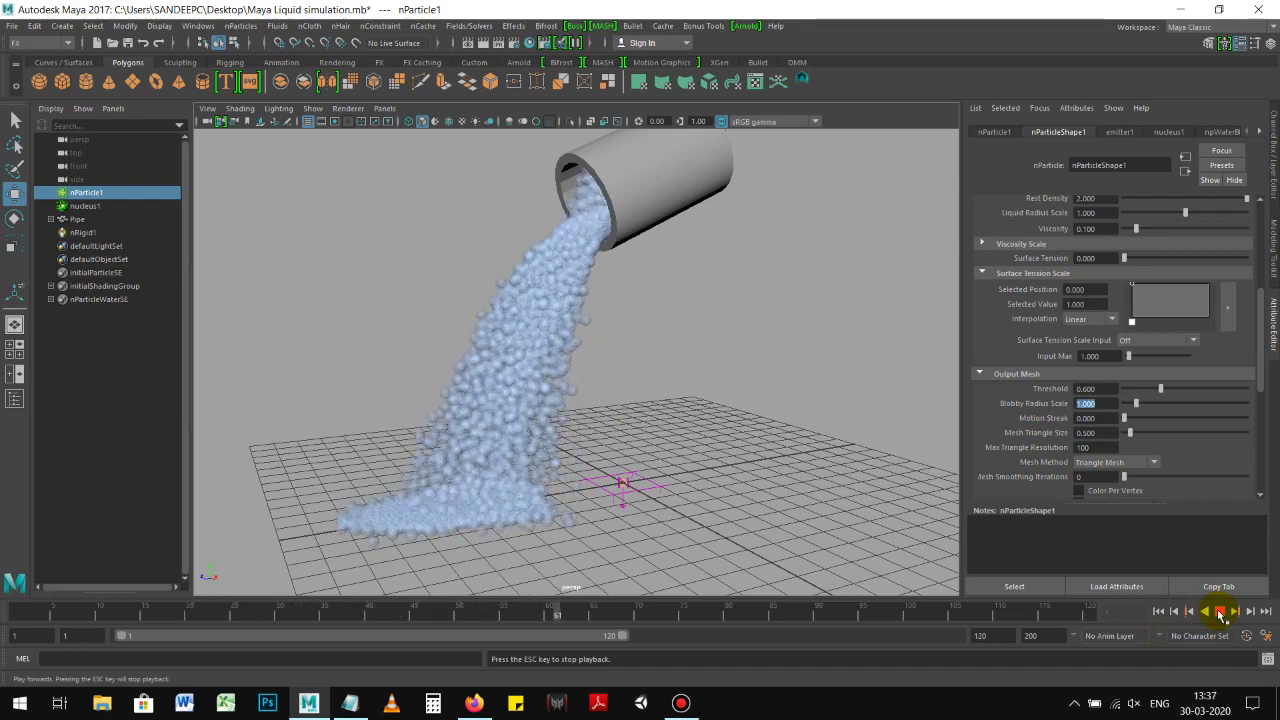
left_click(1220, 612)
scroll(1050, 346, "up", 3)
scroll(1055, 346, "up", 3)
left_click(1119, 132)
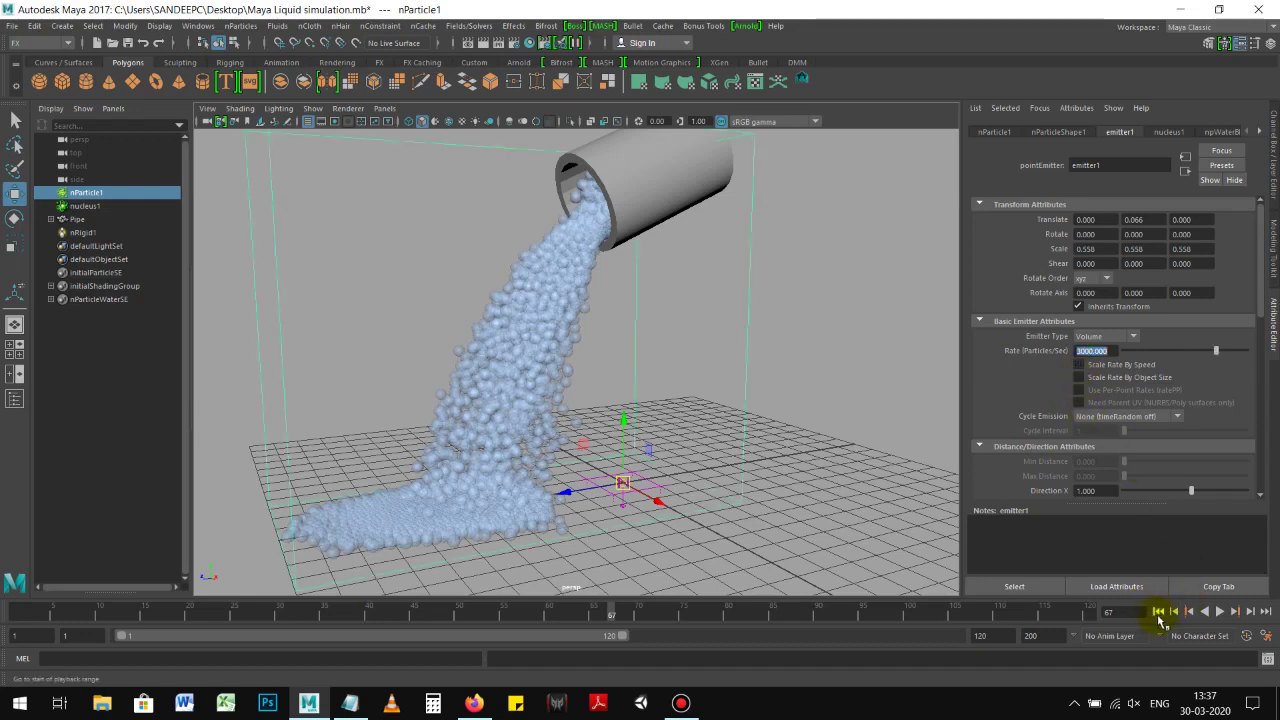
Step: Set emitter1's Rate to 2000 particles/sec and replay the thicker pour
left_click(1158, 613)
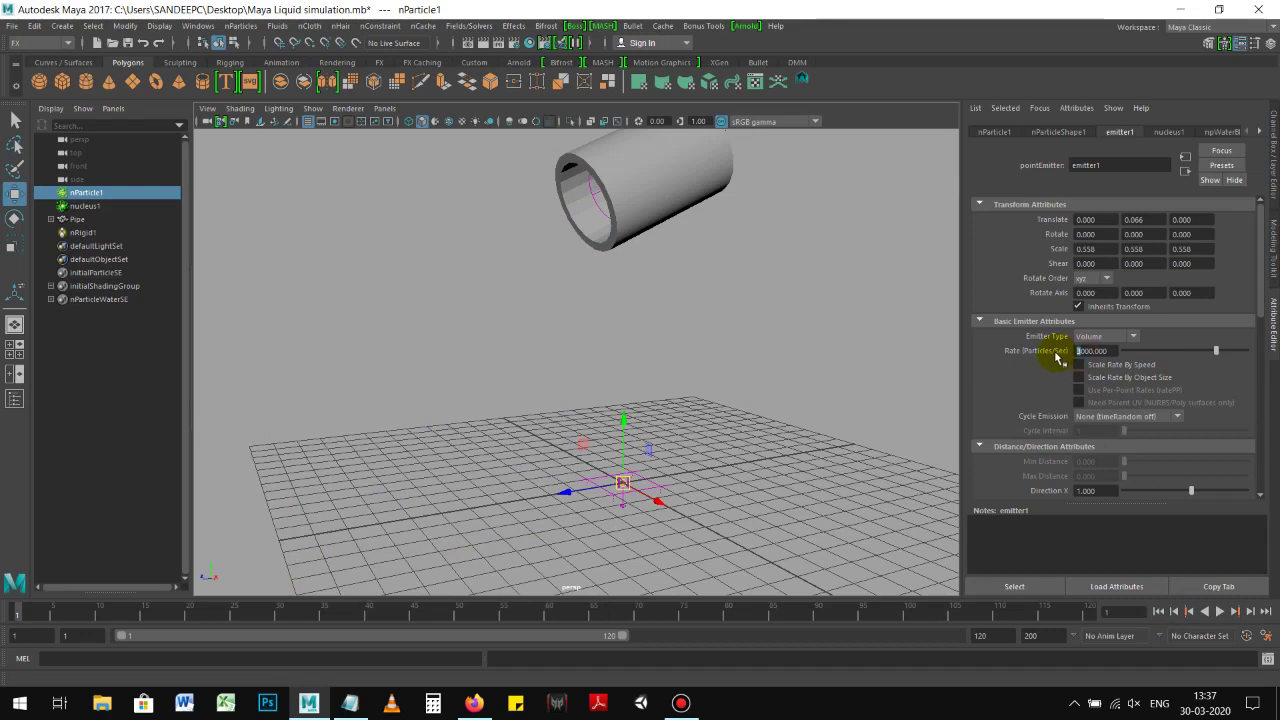
type("2")
key("Return")
left_click(1224, 613)
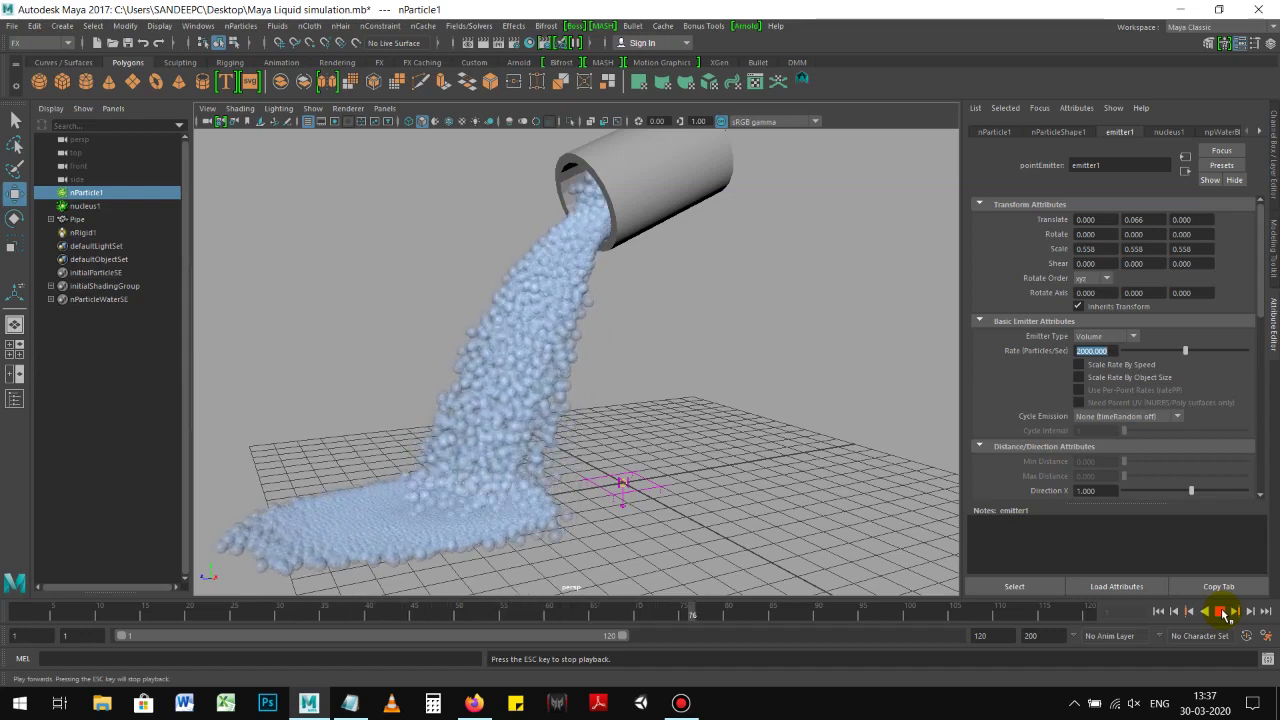
left_click(1221, 611)
Step: Scroll through the emitter attributes, then return to nParticleShape1's settings
scroll(1010, 410, "down", 2)
scroll(1036, 404, "down", 2)
scroll(1080, 410, "down", 1)
scroll(1086, 425, "down", 3)
scroll(1063, 414, "up", 5)
scroll(1063, 414, "up", 3)
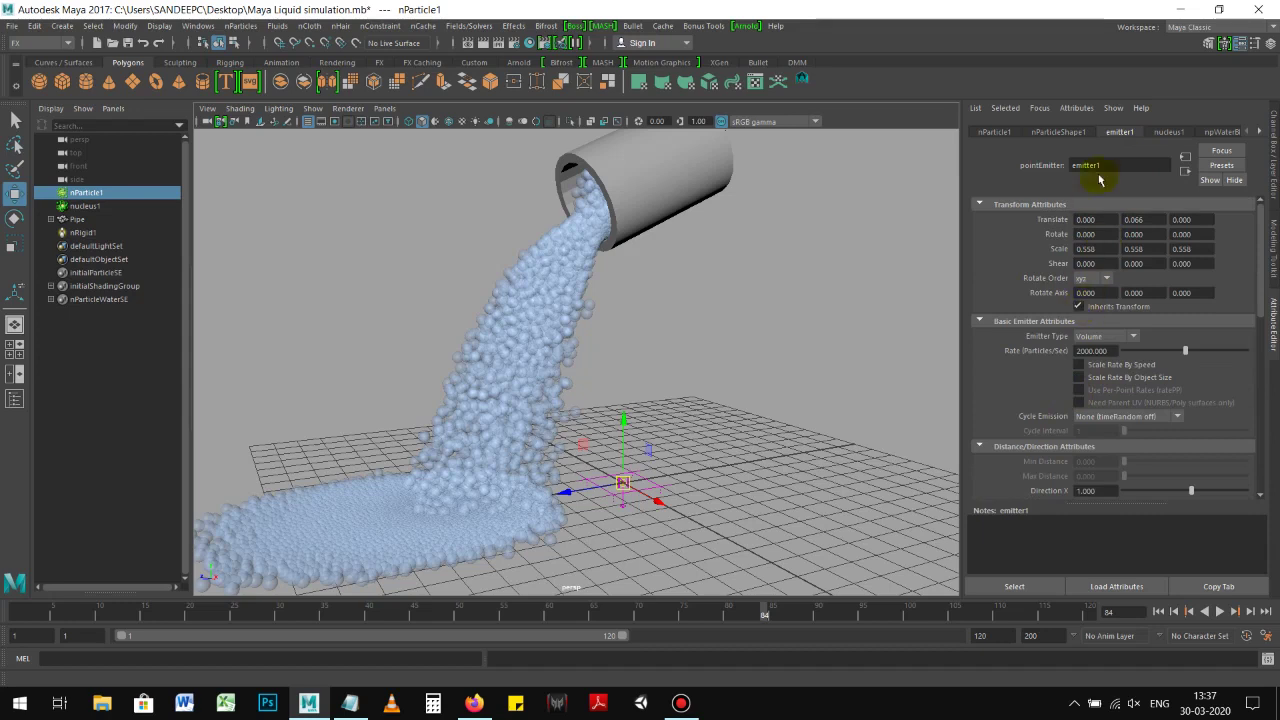
left_click(1060, 132)
scroll(1040, 410, "down", 2)
scroll(1045, 415, "up", 2)
Step: Collapse the Lifespan and Surface Tension Scale sections to reach nParticleShape1's Output Mesh settings
left_click(1072, 231)
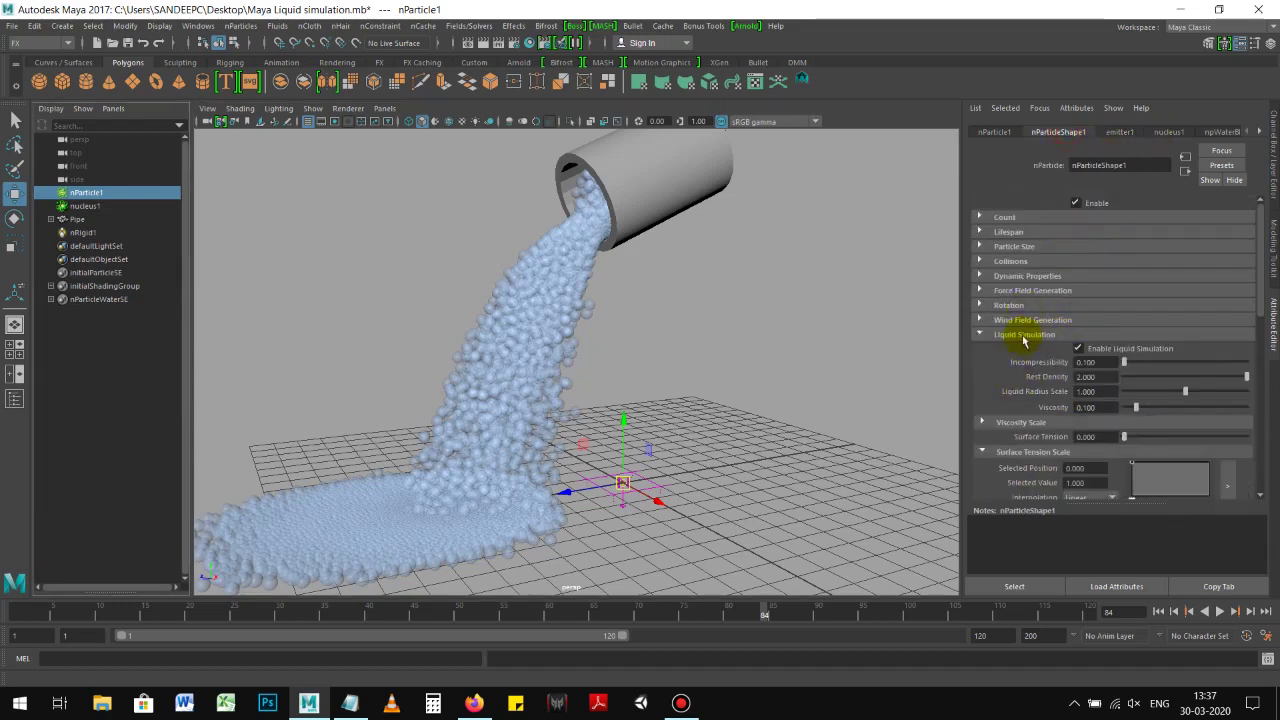
scroll(1085, 365, "down", 2)
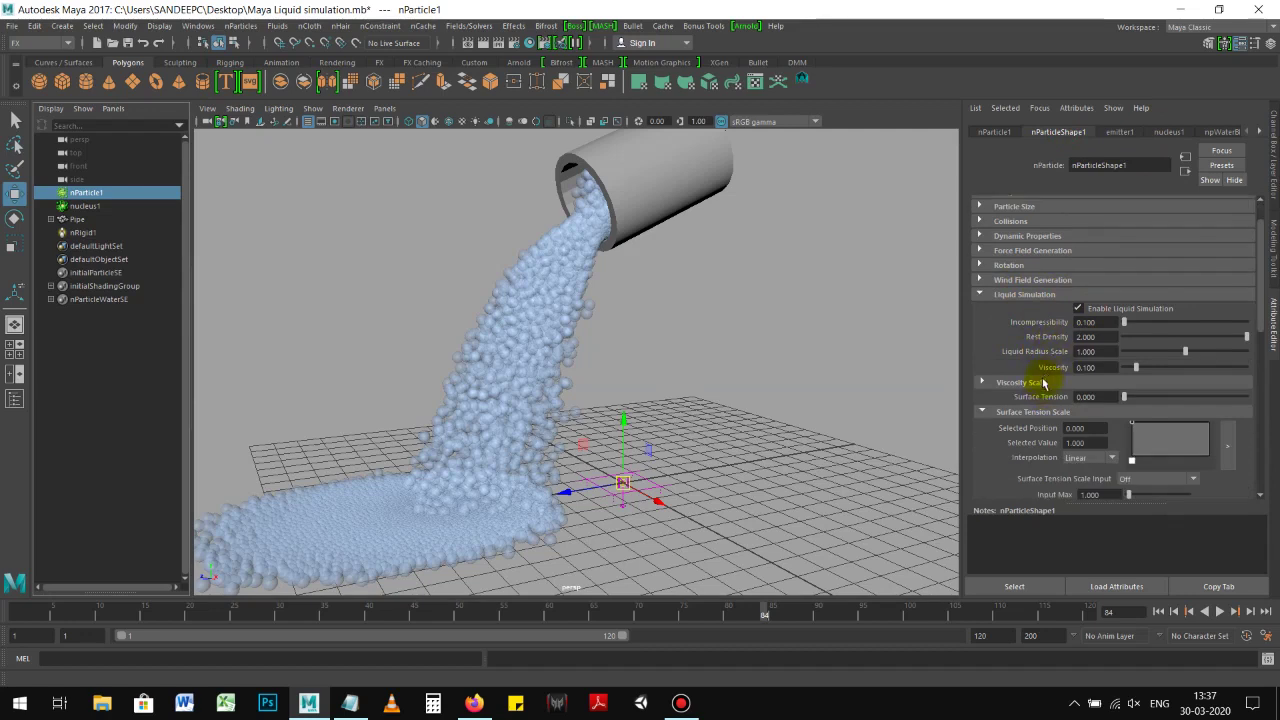
scroll(1047, 418, "down", 2)
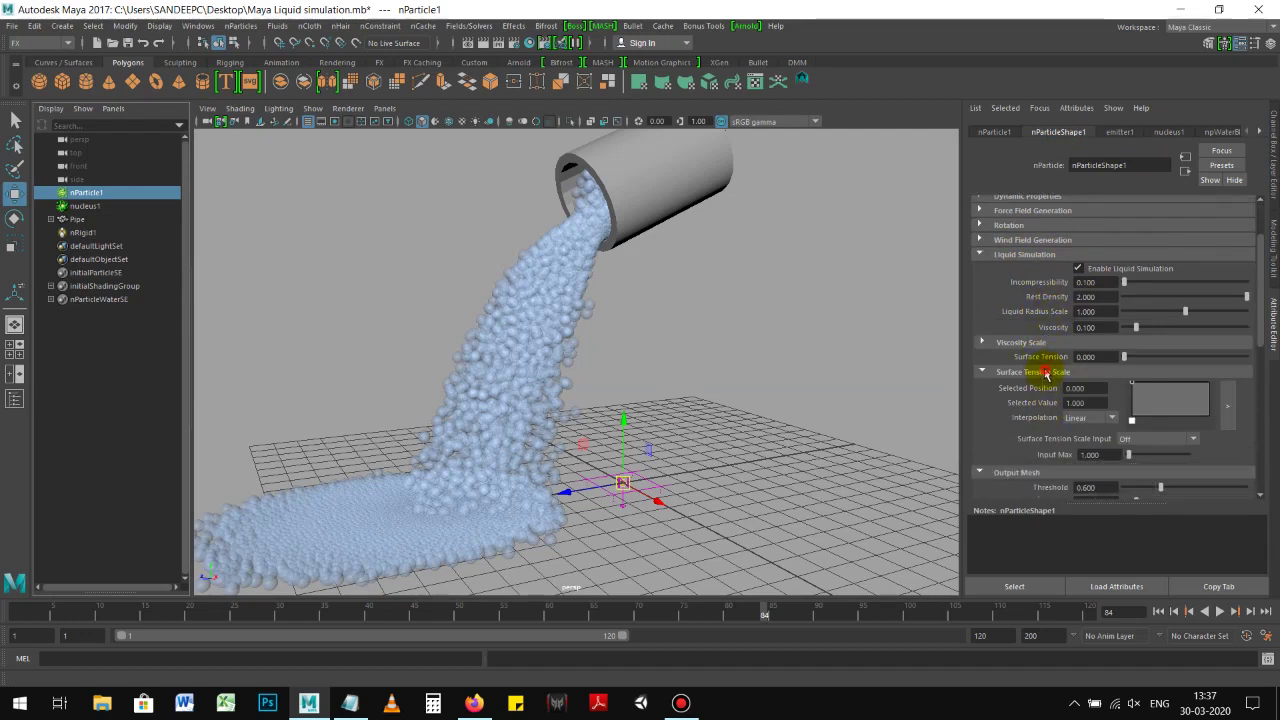
left_click(1046, 374)
scroll(1043, 422, "down", 2)
scroll(1040, 422, "down", 2)
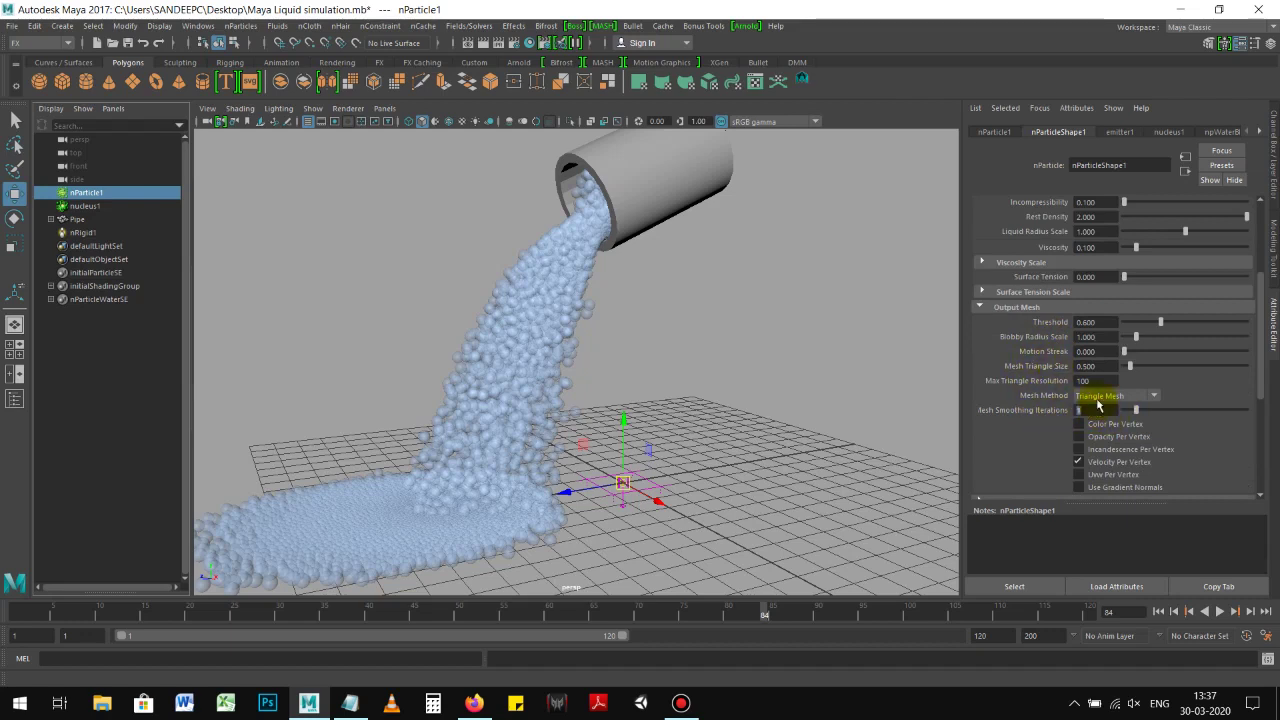
scroll(1036, 387, "up", 4)
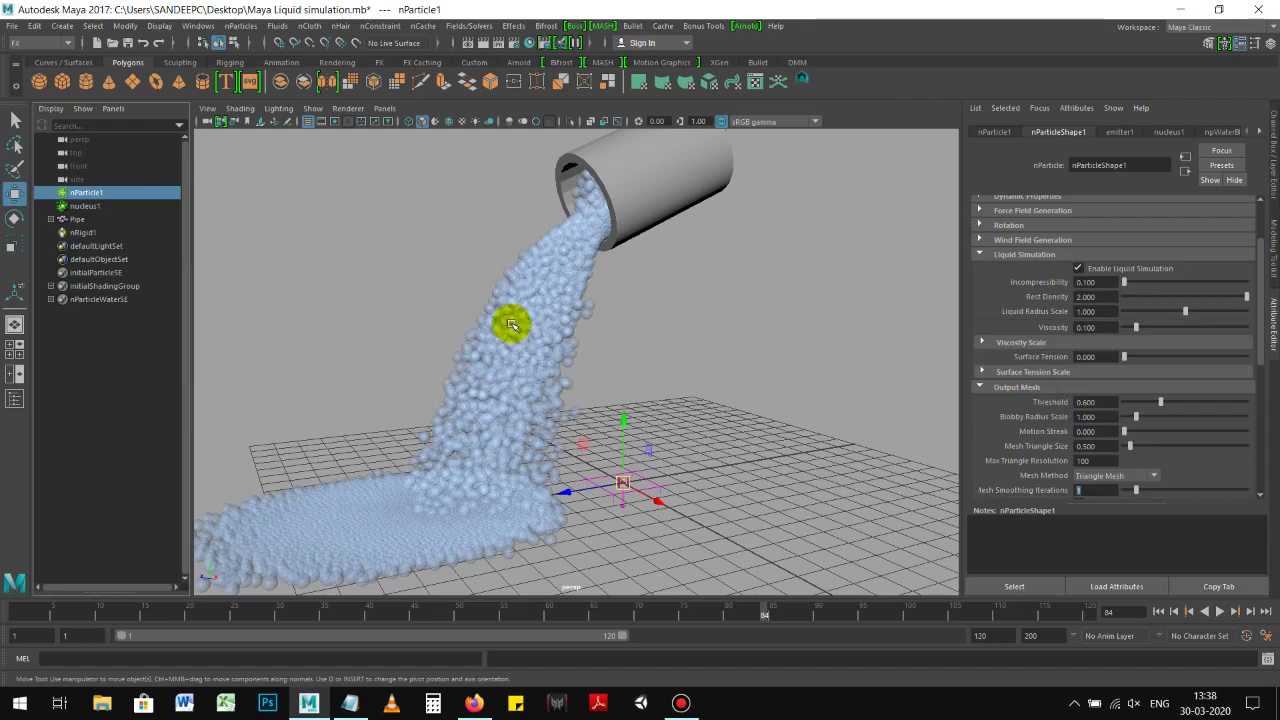
Step: Deselect everything, then reselect the liquid nParticles
left_click(877, 371)
left_click(526, 369)
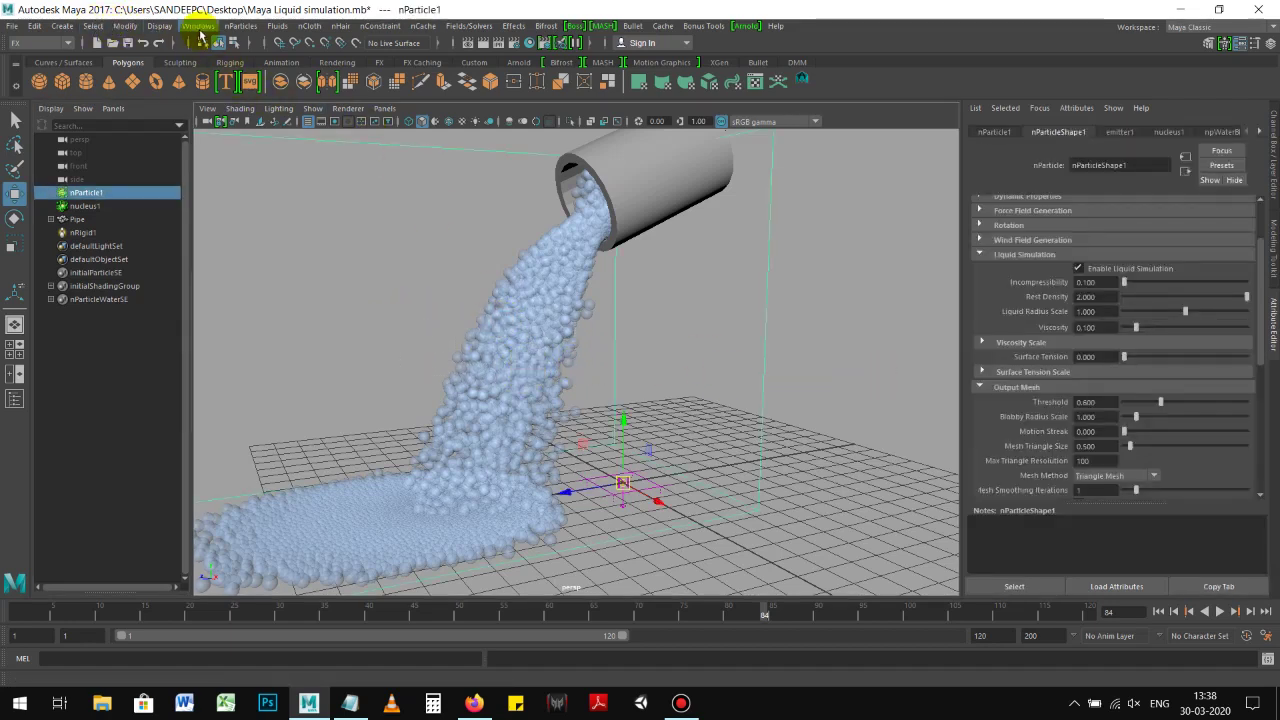
left_click(197, 27)
Step: Convert the liquid nParticles into a polygon mesh with Modify > Convert > nParticle to Polygons
left_click(199, 27)
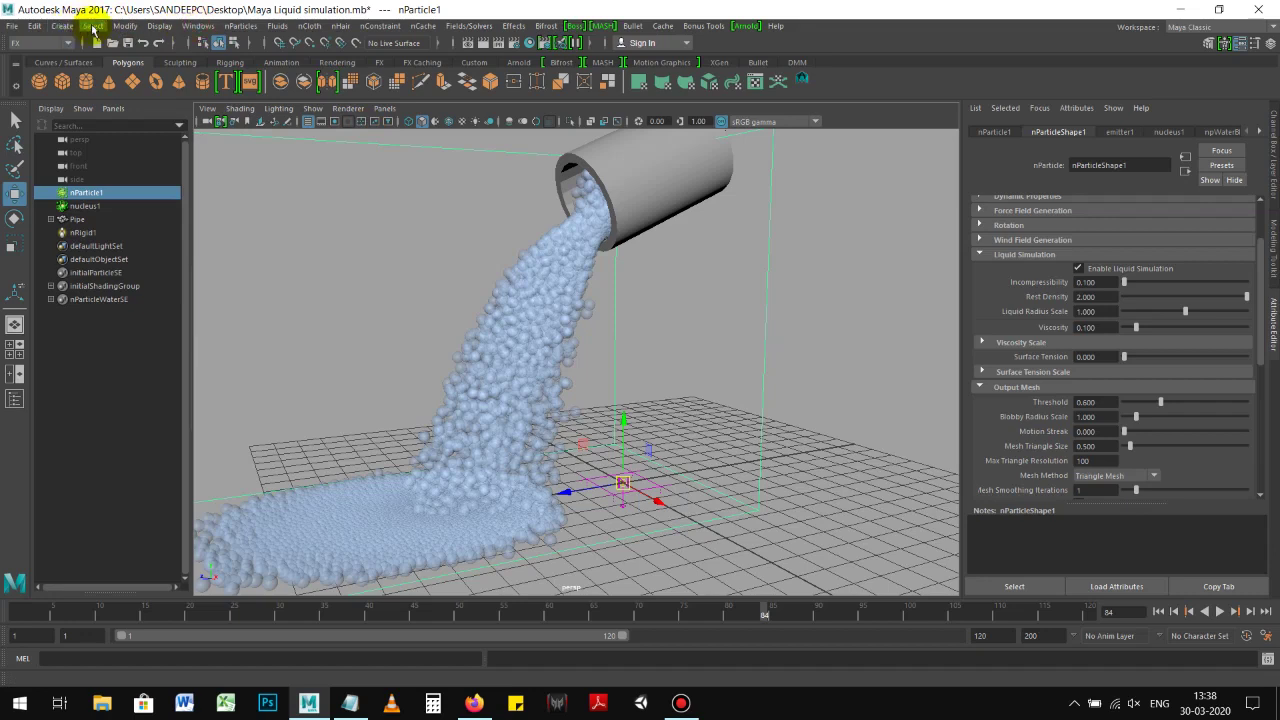
left_click(128, 27)
mouse_move(200, 350)
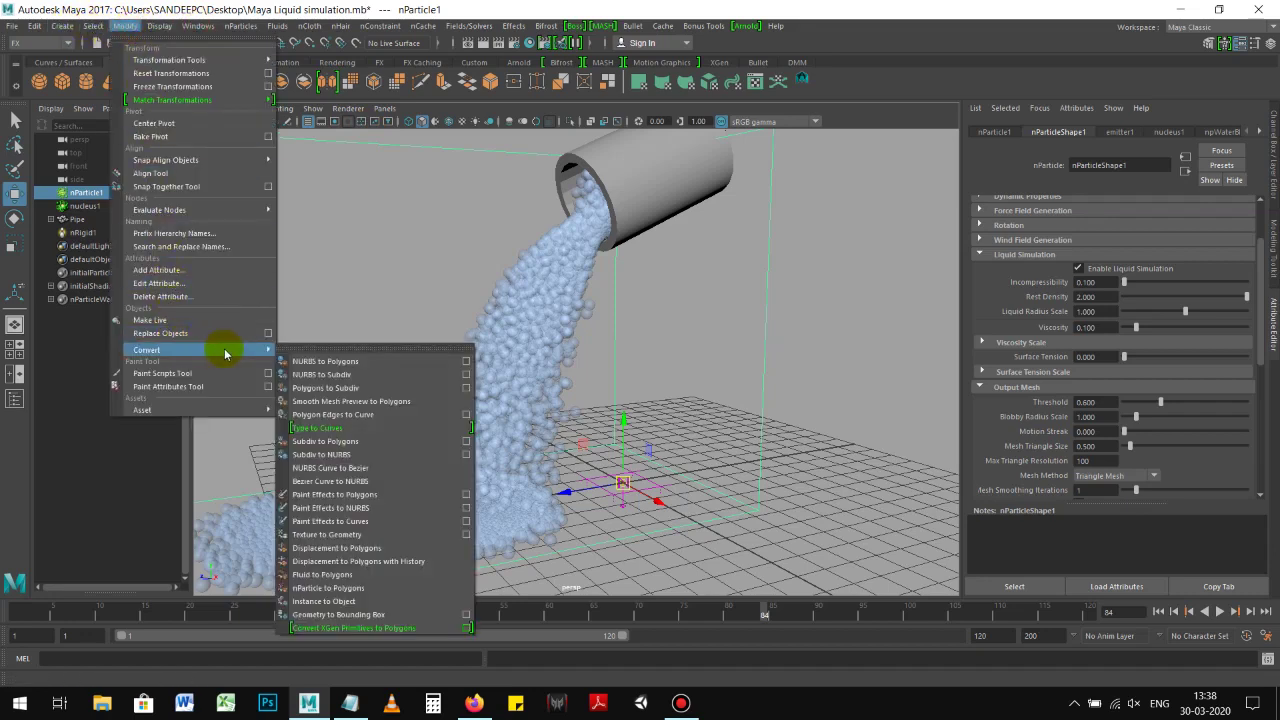
left_click(336, 590)
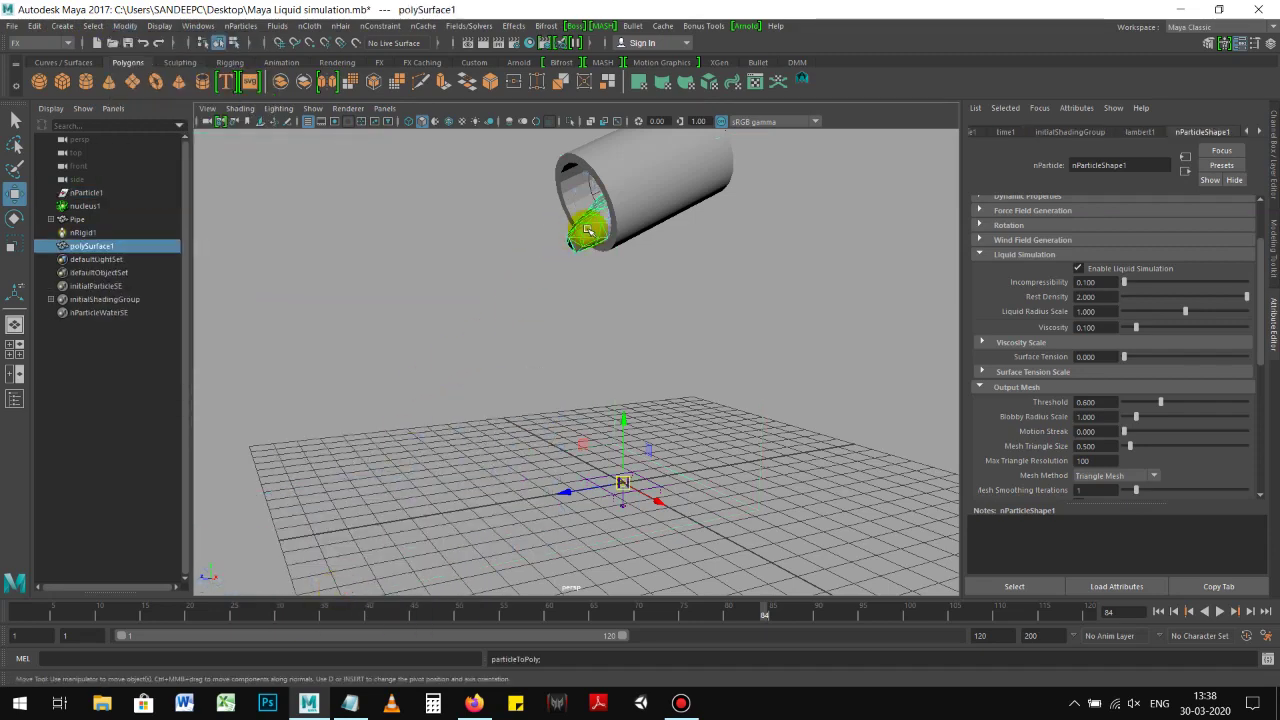
Step: Rewind and replay the simulation twice, stopping at frame 55 to check the mesh
left_click(1160, 611)
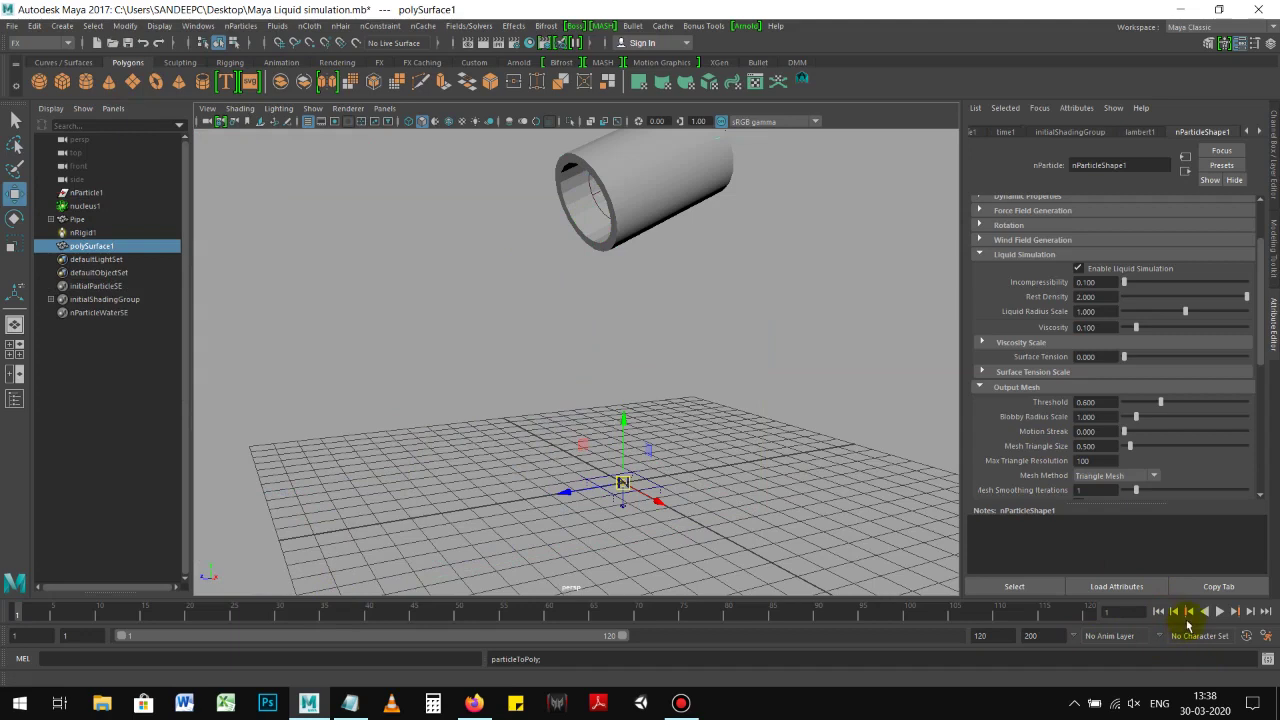
left_click(1220, 612)
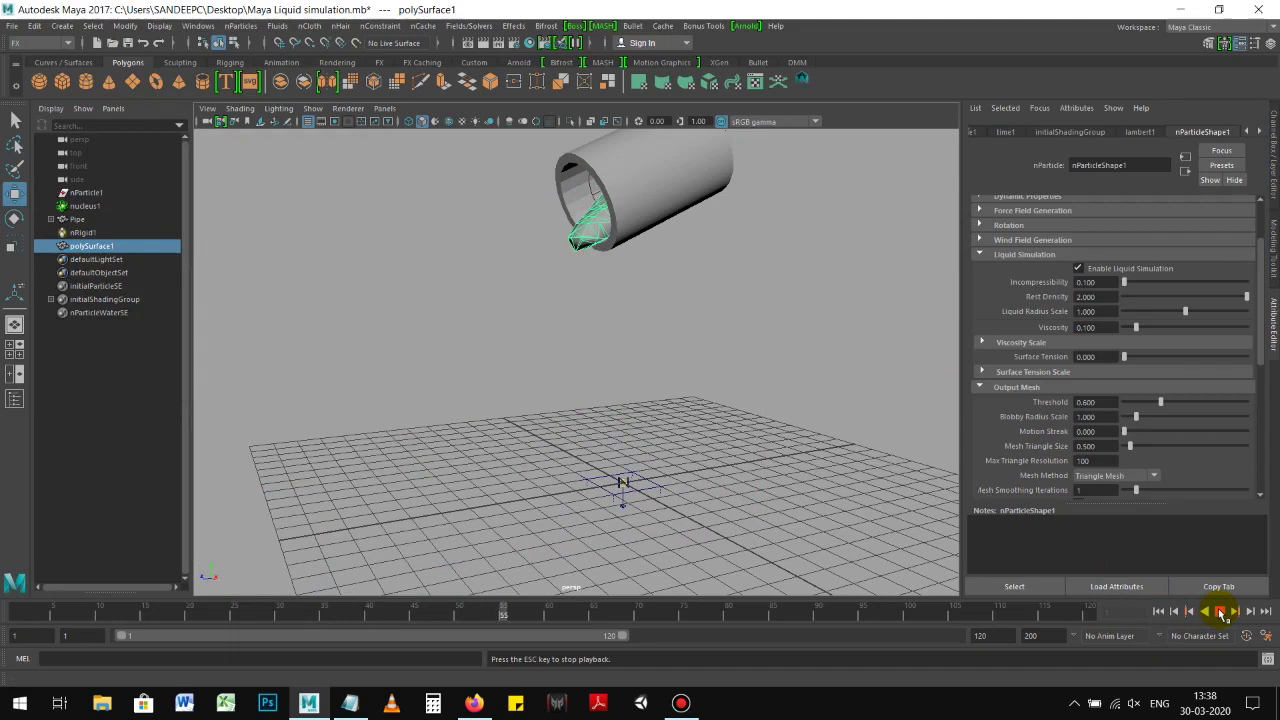
left_click(1220, 612)
scroll(1030, 415, "down", 2)
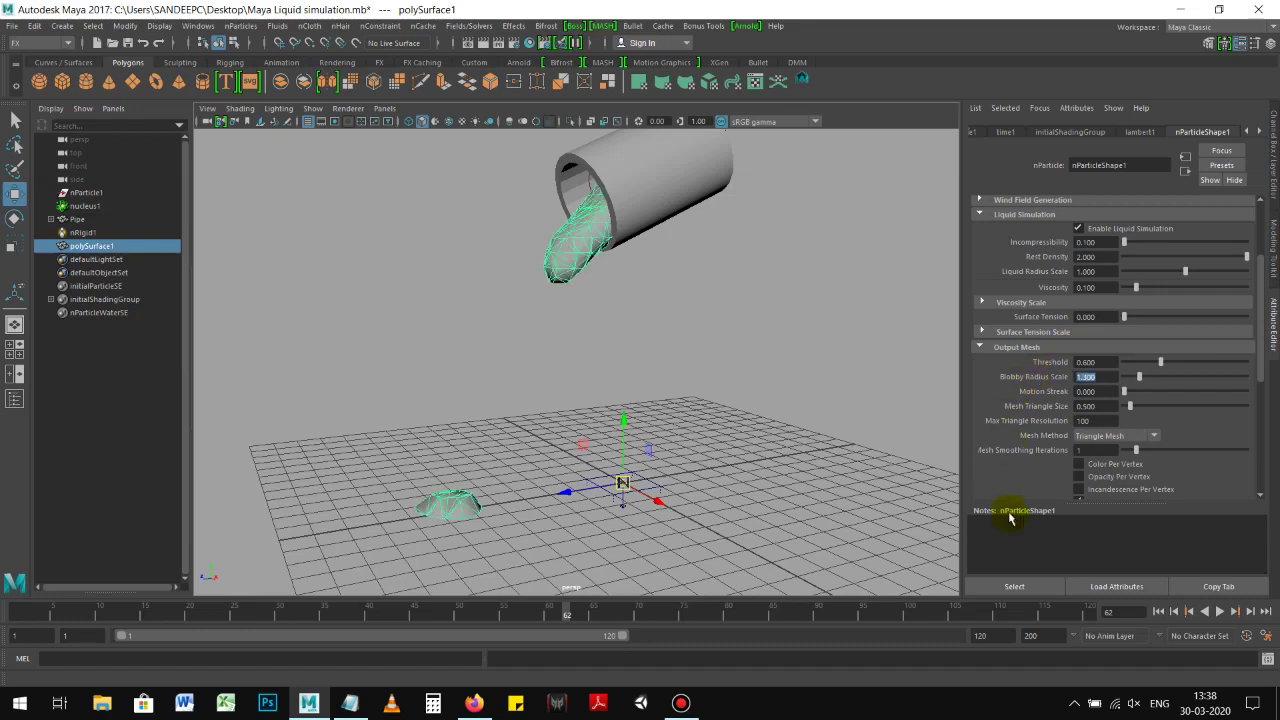
left_click(1157, 612)
left_click(1220, 612)
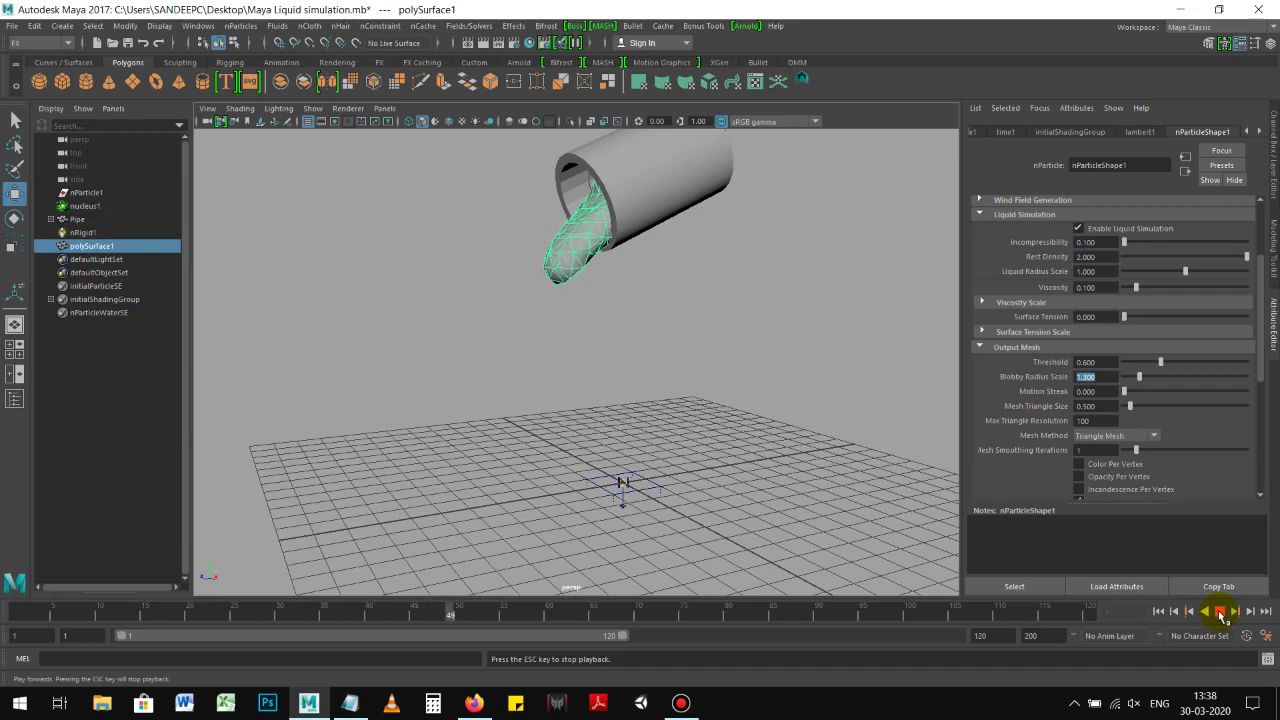
left_click(1220, 612)
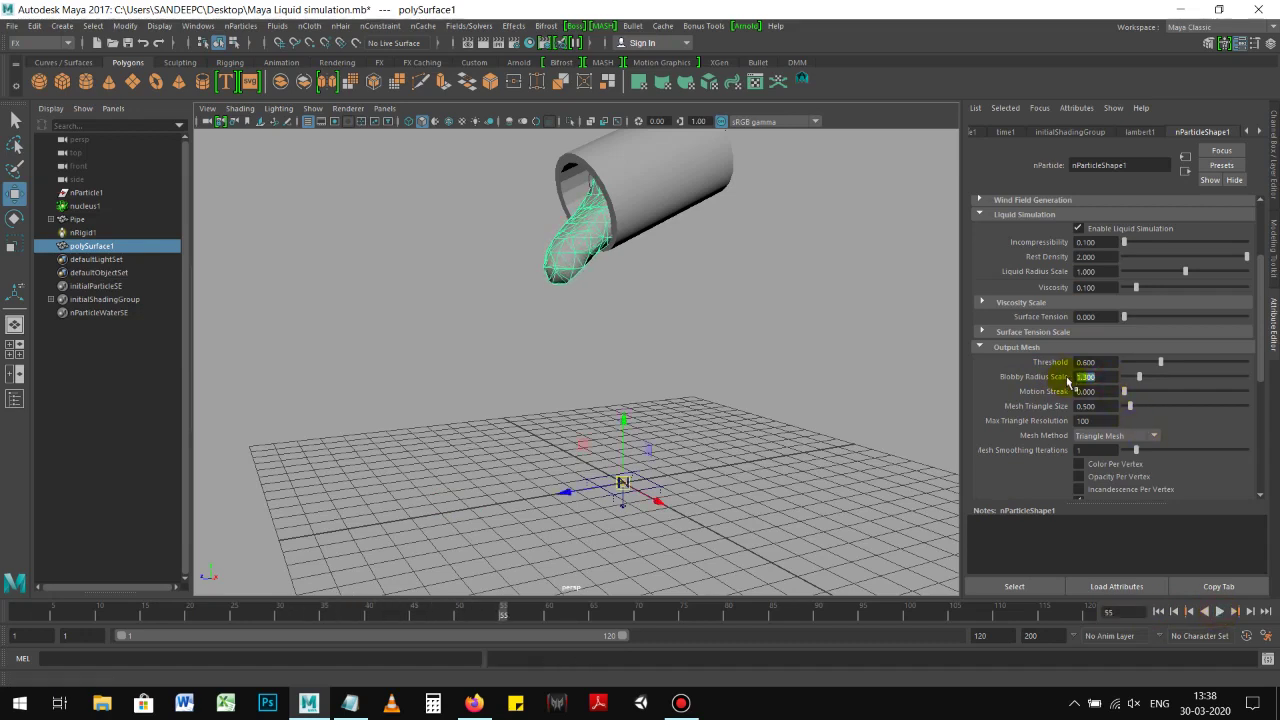
Step: Set Blobby Radius Scale to 1.5, then nudge it to about 1.538
type("1.5")
key("Return")
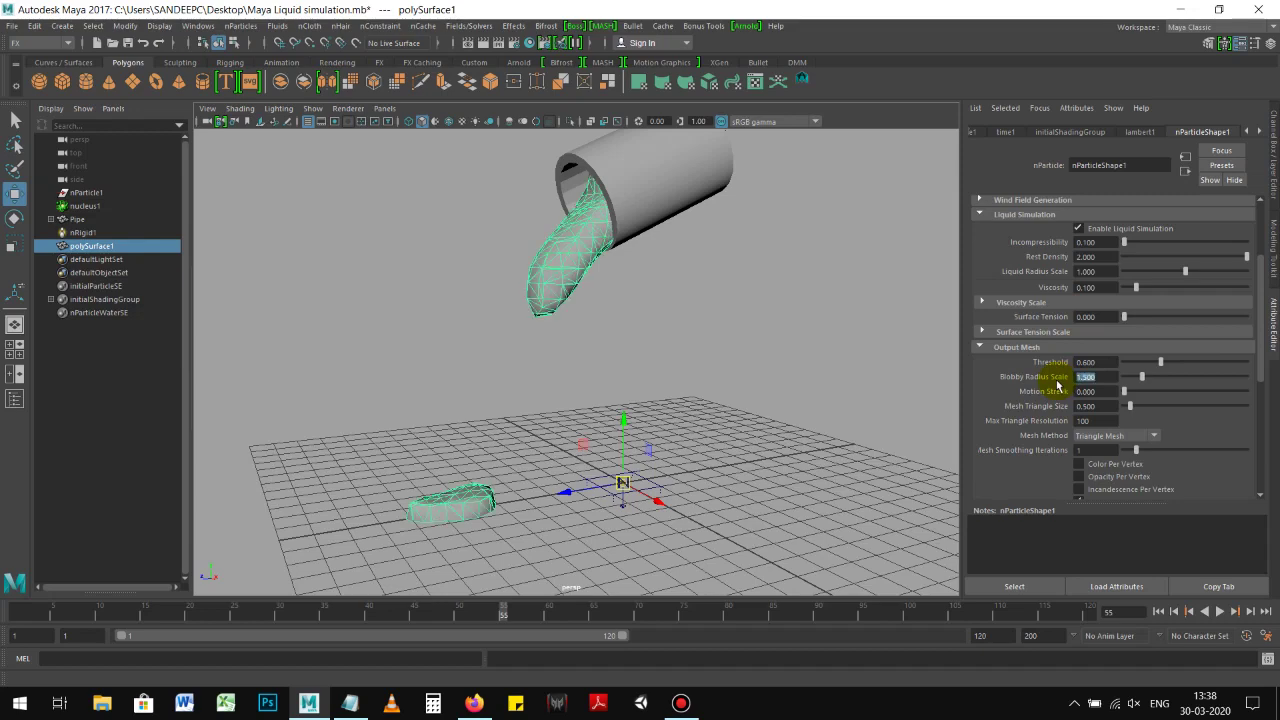
left_click_drag(1157, 376, 1145, 380)
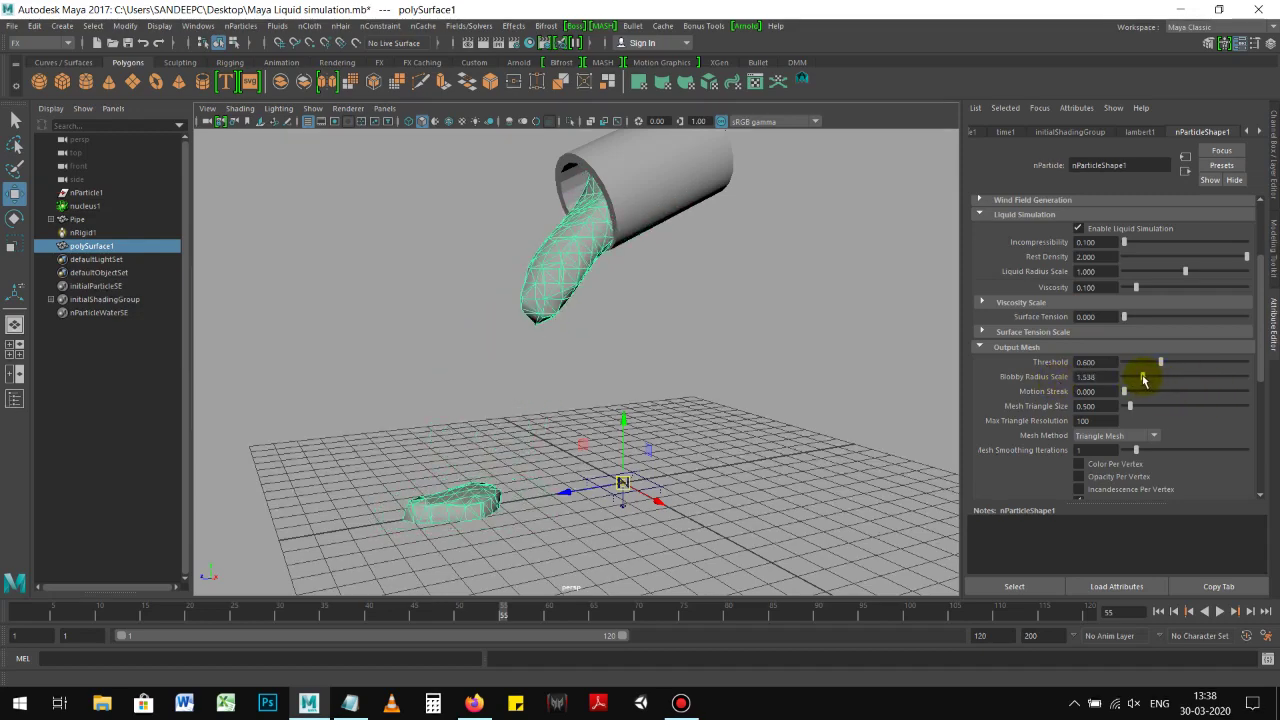
Step: Replay the simulation from frame 1 to frame 67 and reselect the liquid mesh
left_click(1157, 611)
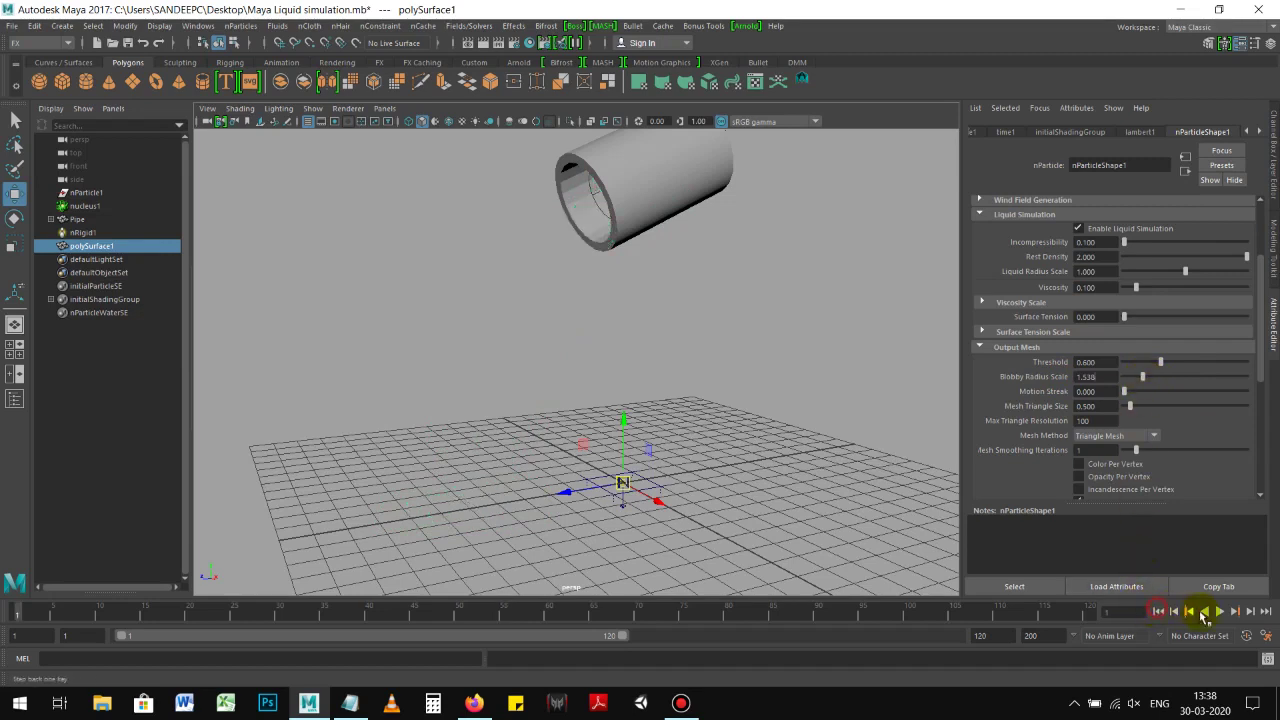
left_click(1219, 612)
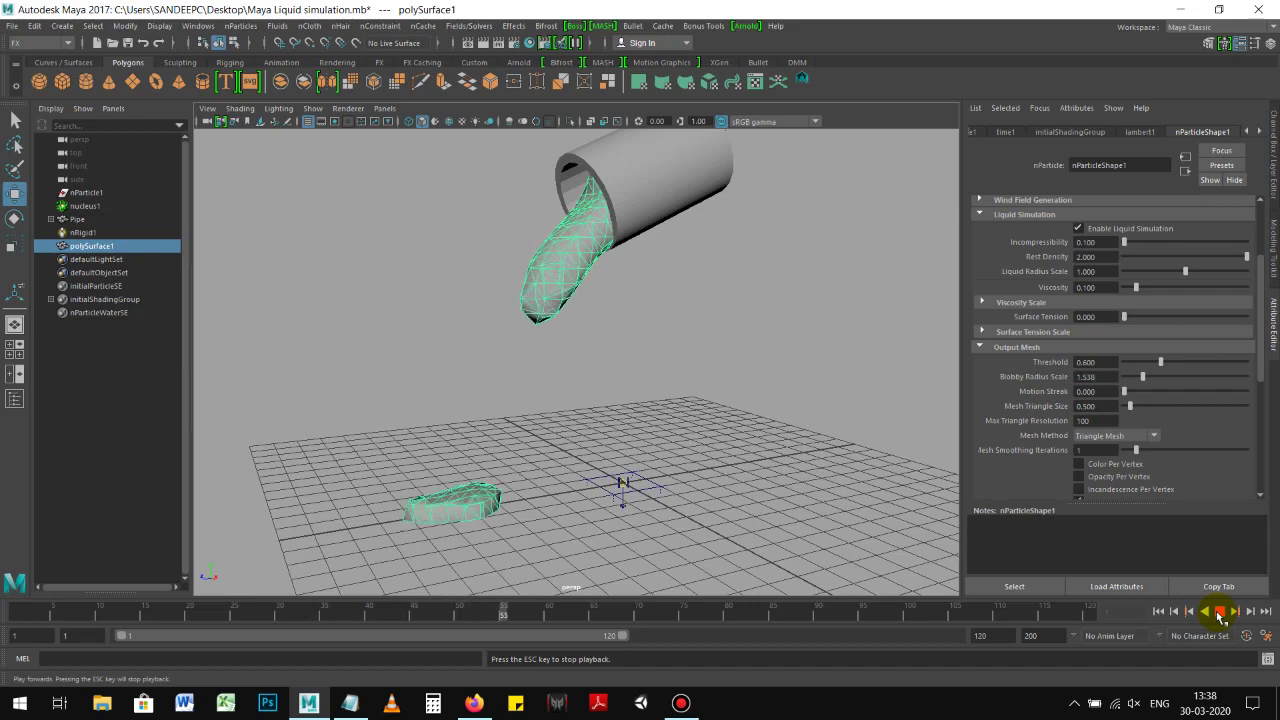
left_click(1220, 612)
left_click(571, 251)
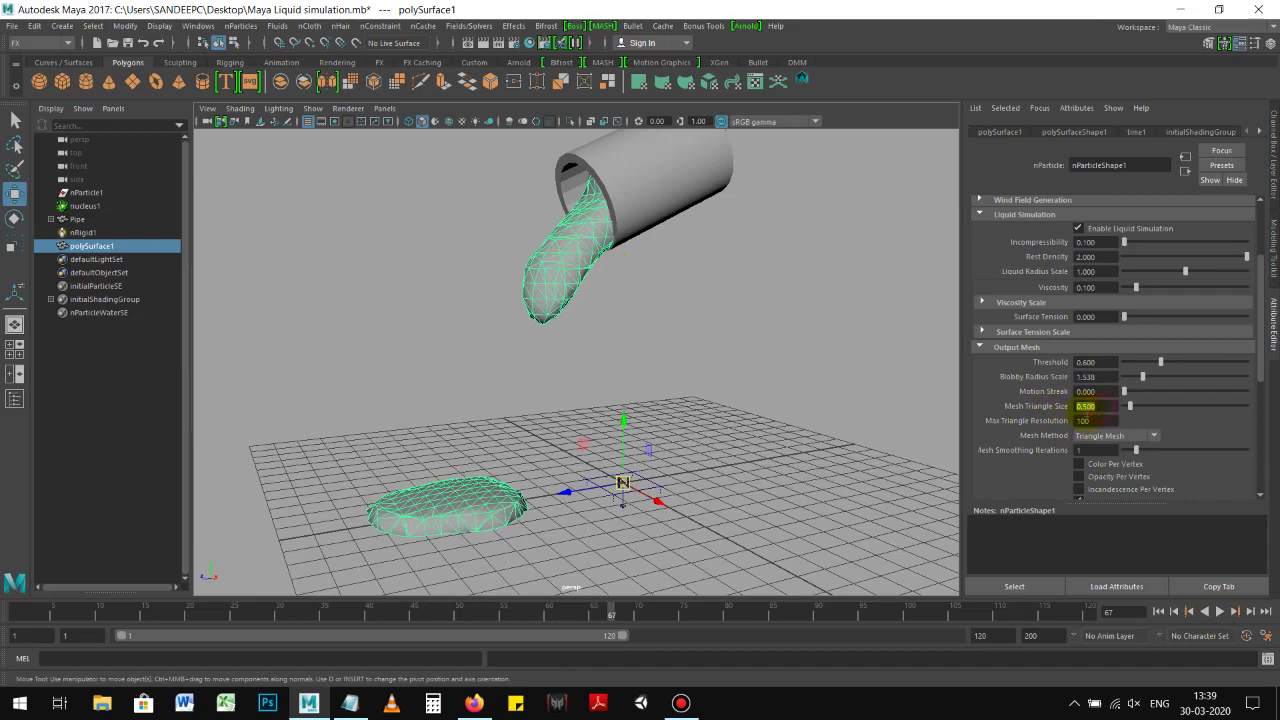
Step: Set Mesh Triangle Size to 0.185, rewind, deselect the mesh and replay the finer pour
mouse_move(1128, 408)
left_mouse_down()
mouse_move(1153, 408)
mouse_move(1124, 408)
left_mouse_up()
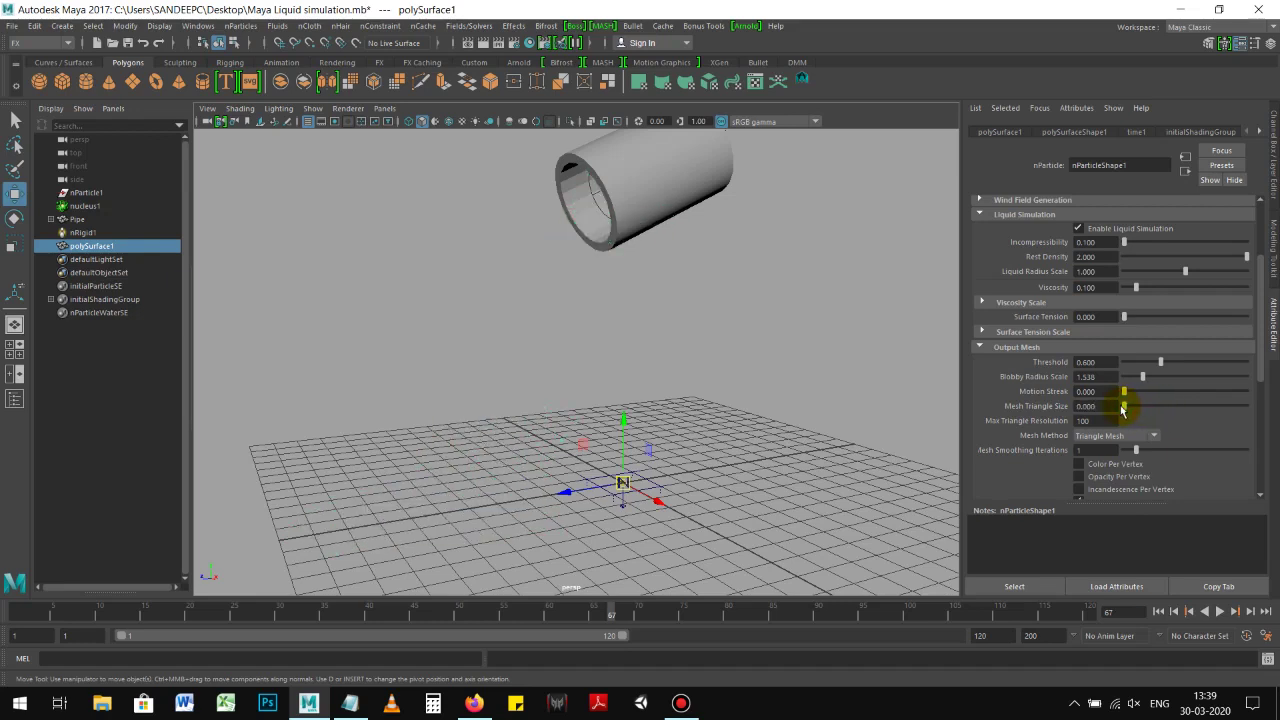
left_click_drag(1127, 409, 1126, 410)
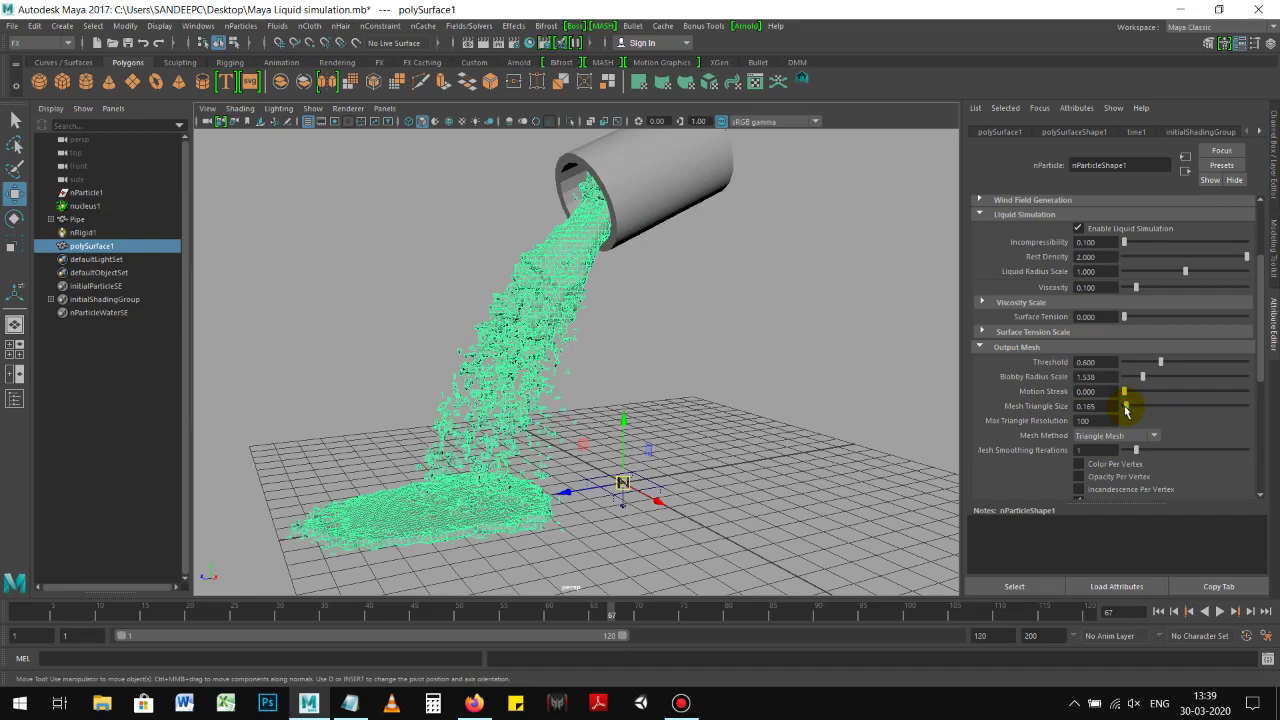
left_click(1157, 611)
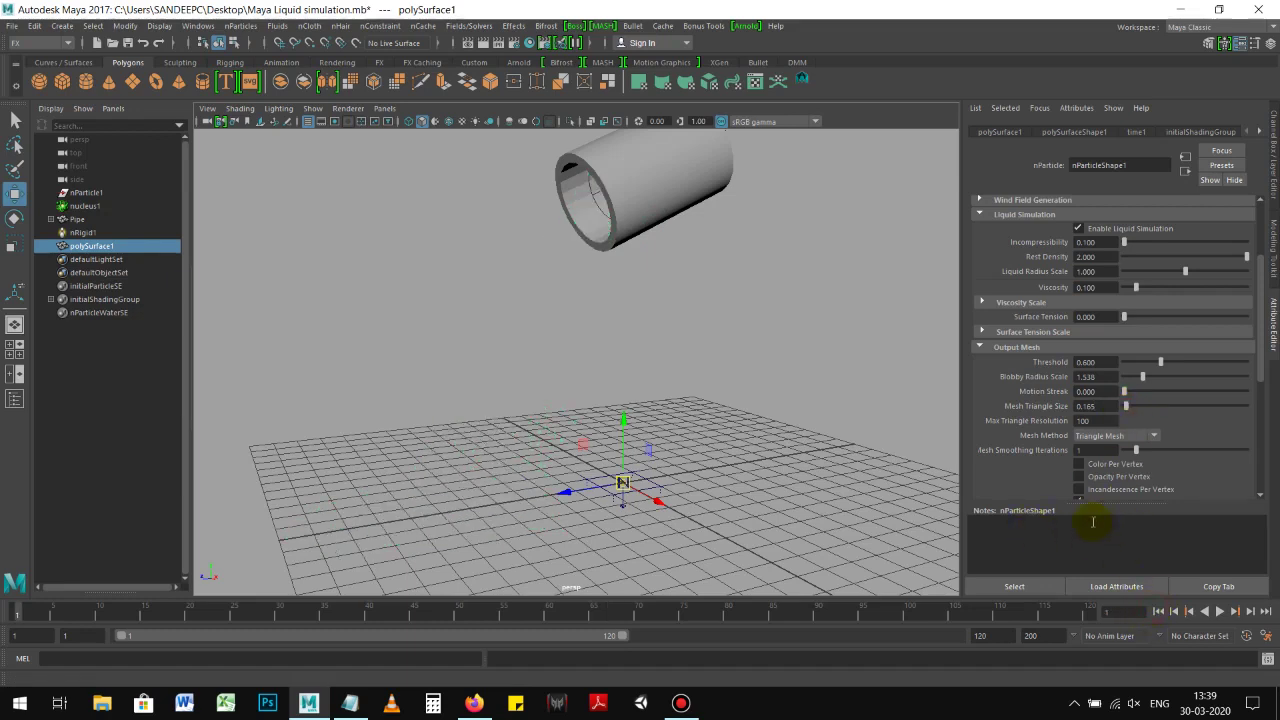
left_click(903, 493)
left_click(1220, 612)
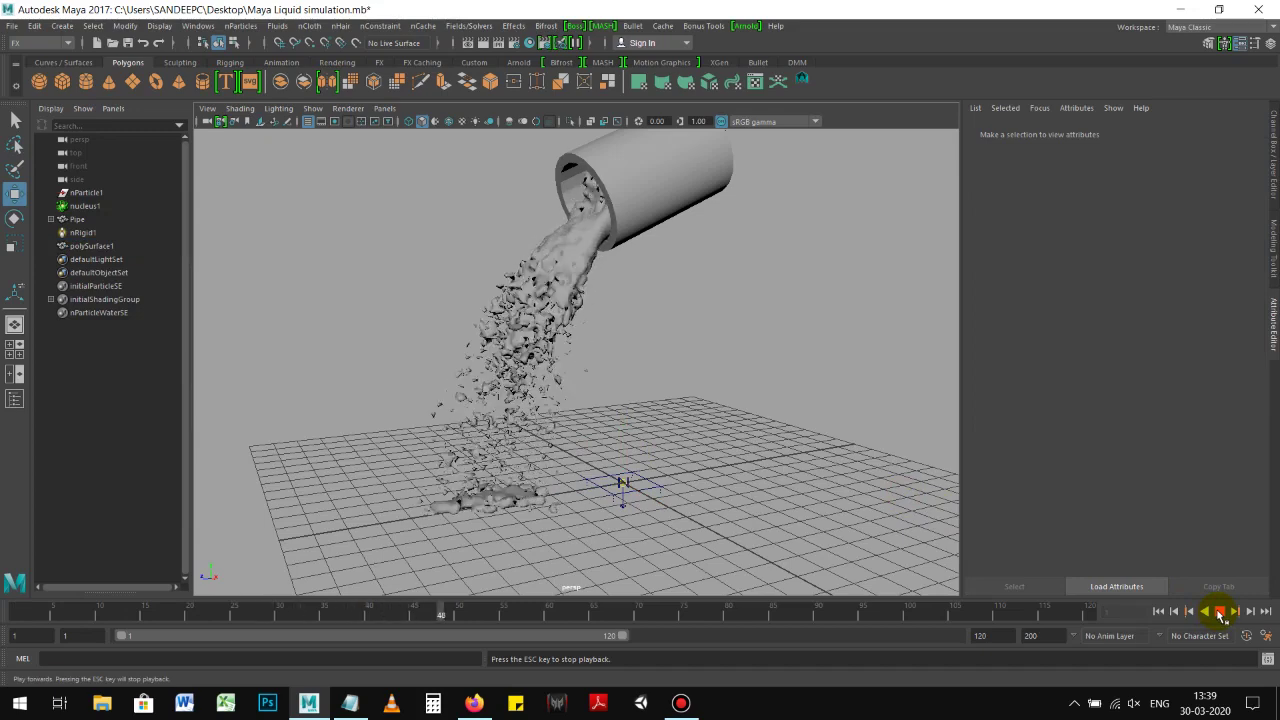
Step: Stop playback at frame 59 and render the current frame
left_click(1220, 612)
scroll(508, 343, "down", 3)
scroll(508, 343, "up", 5)
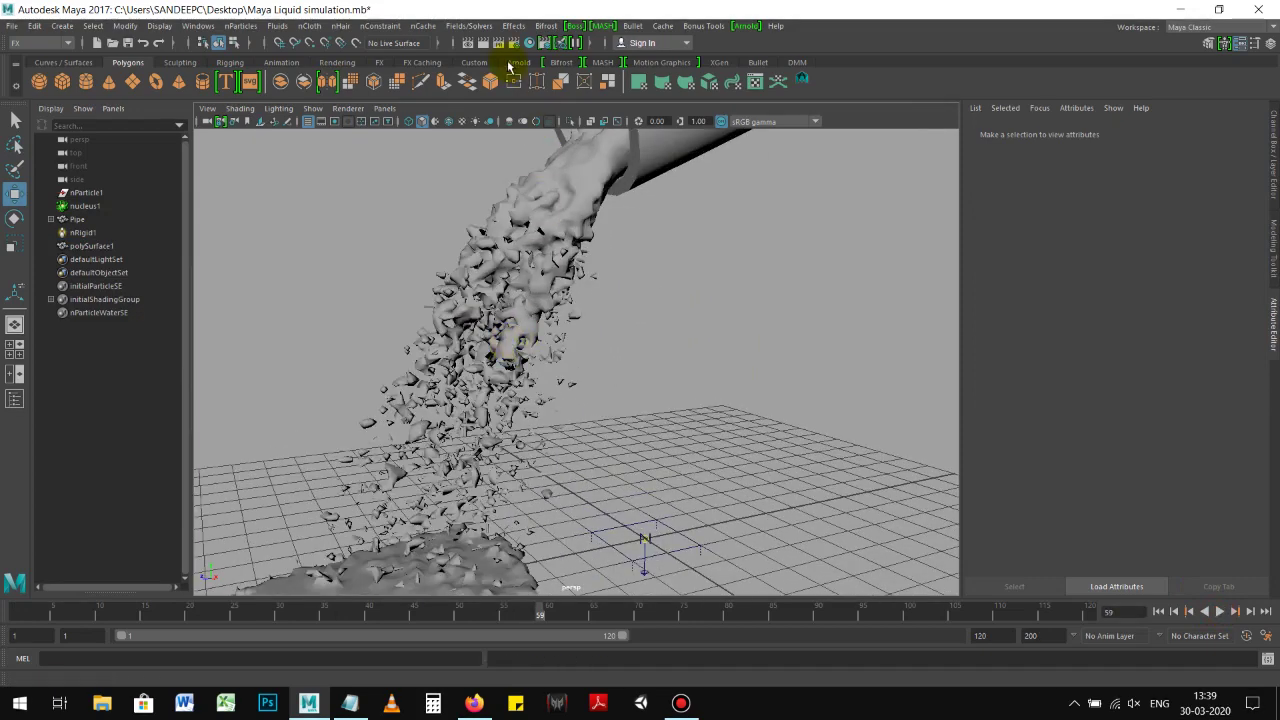
left_click(483, 44)
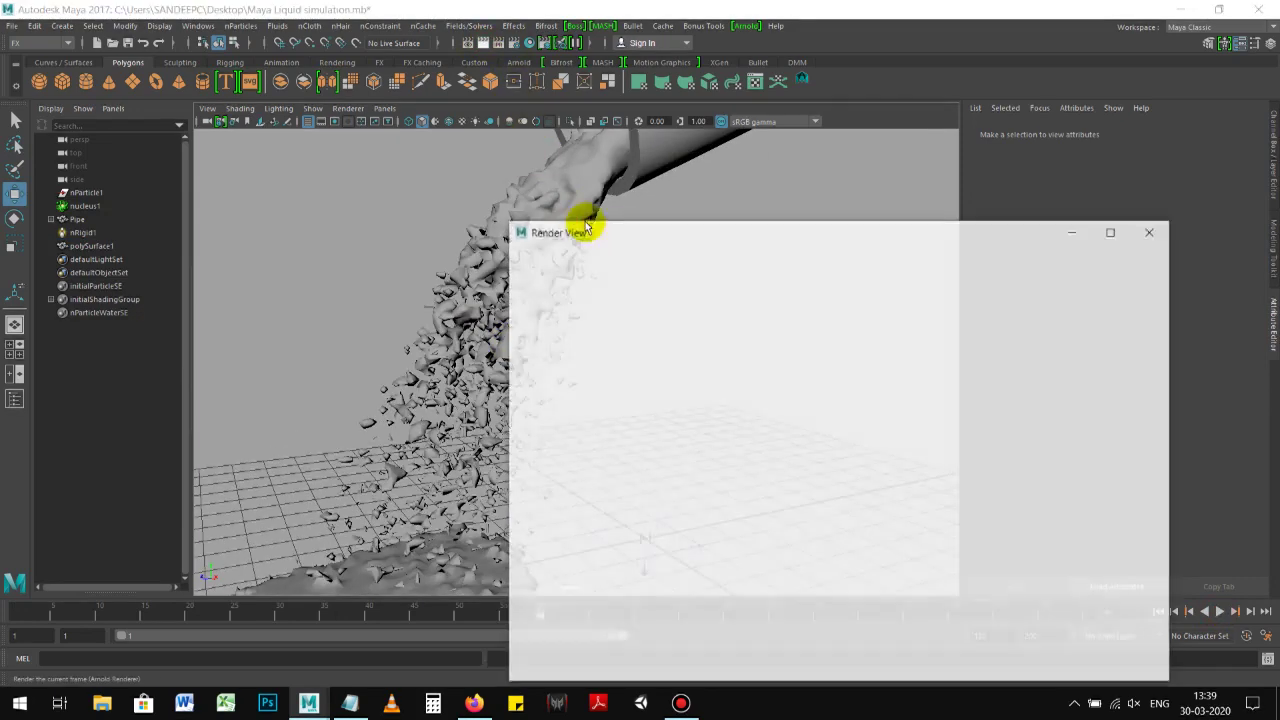
Step: Re-render the frame with Maya Software, close Render View and reselect the liquid mesh
left_click(760, 270)
left_click(760, 286)
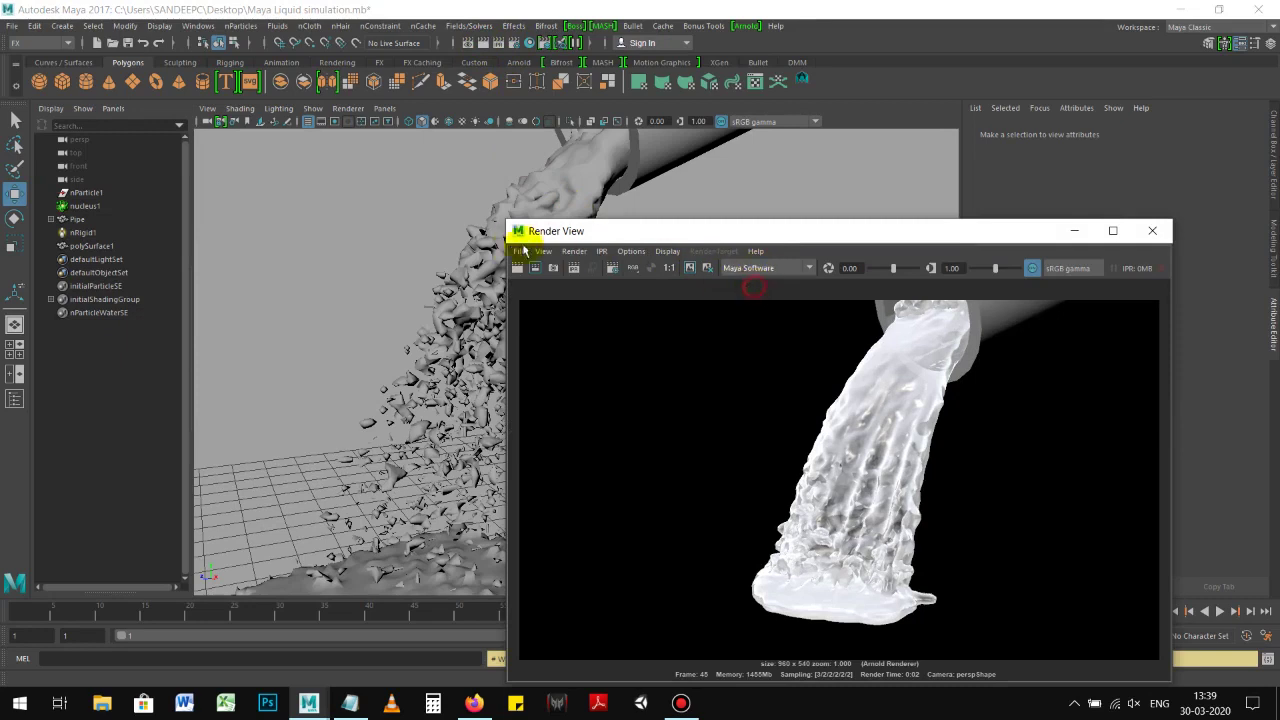
left_click(519, 270)
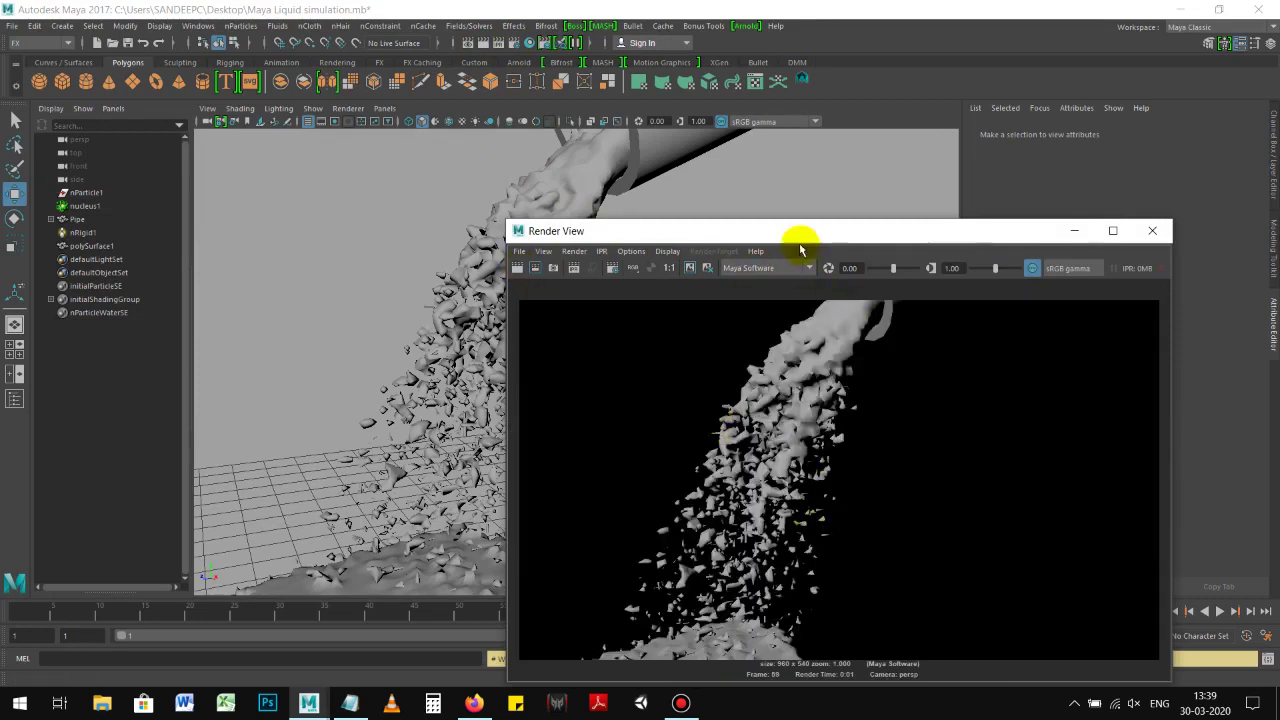
left_click_drag(805, 231, 626, 163)
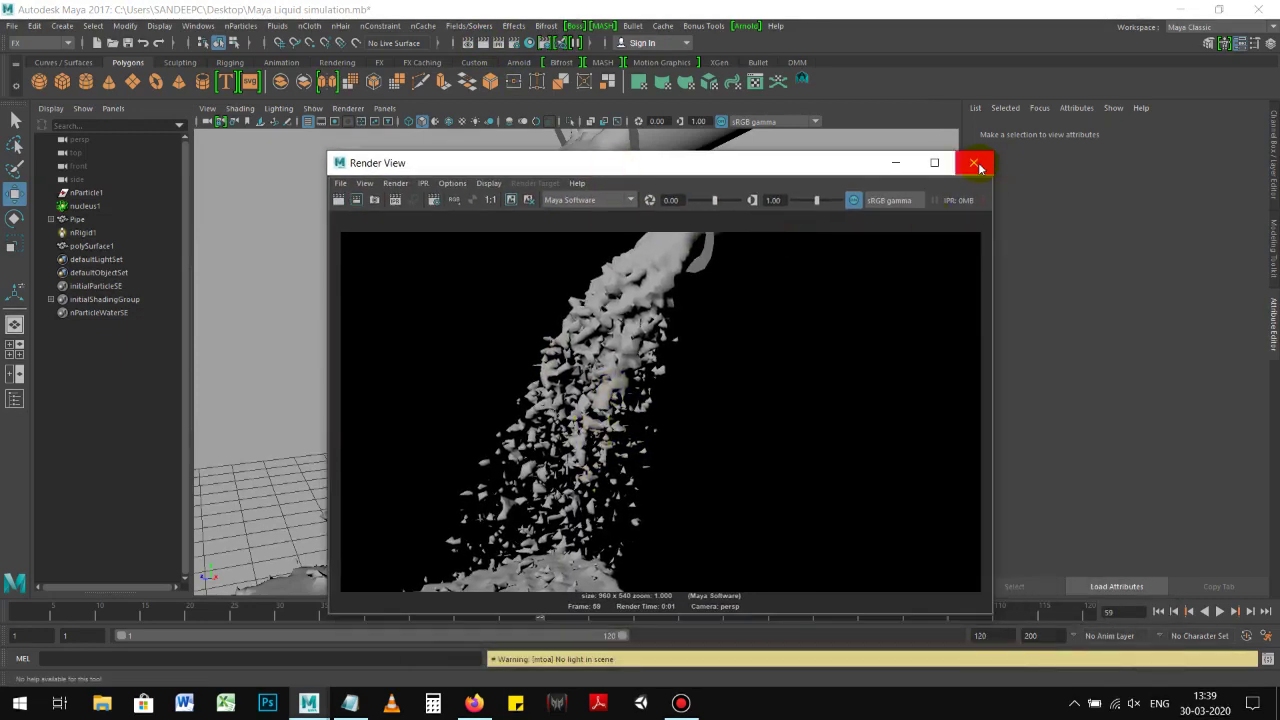
left_click(978, 168)
left_click(523, 263)
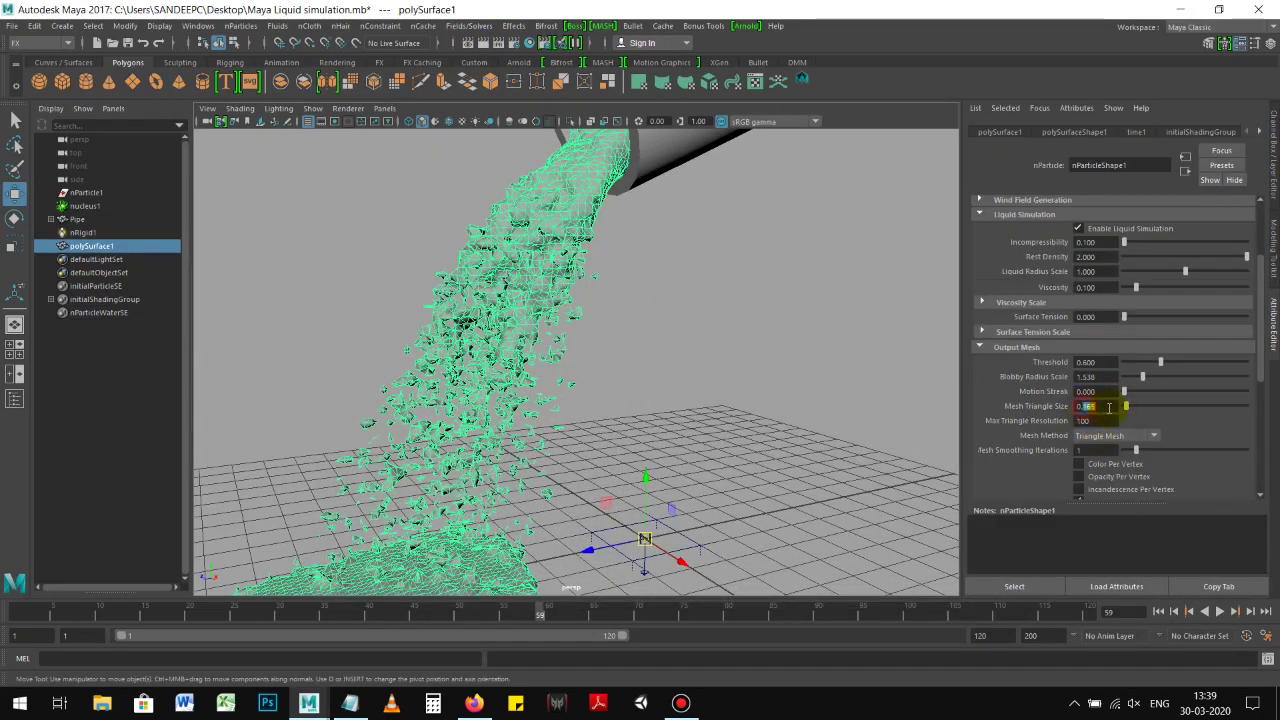
type("0.010")
Step: Commit Mesh Triangle Size 0.050 and briefly replay the simulation to frame 14
key("Return")
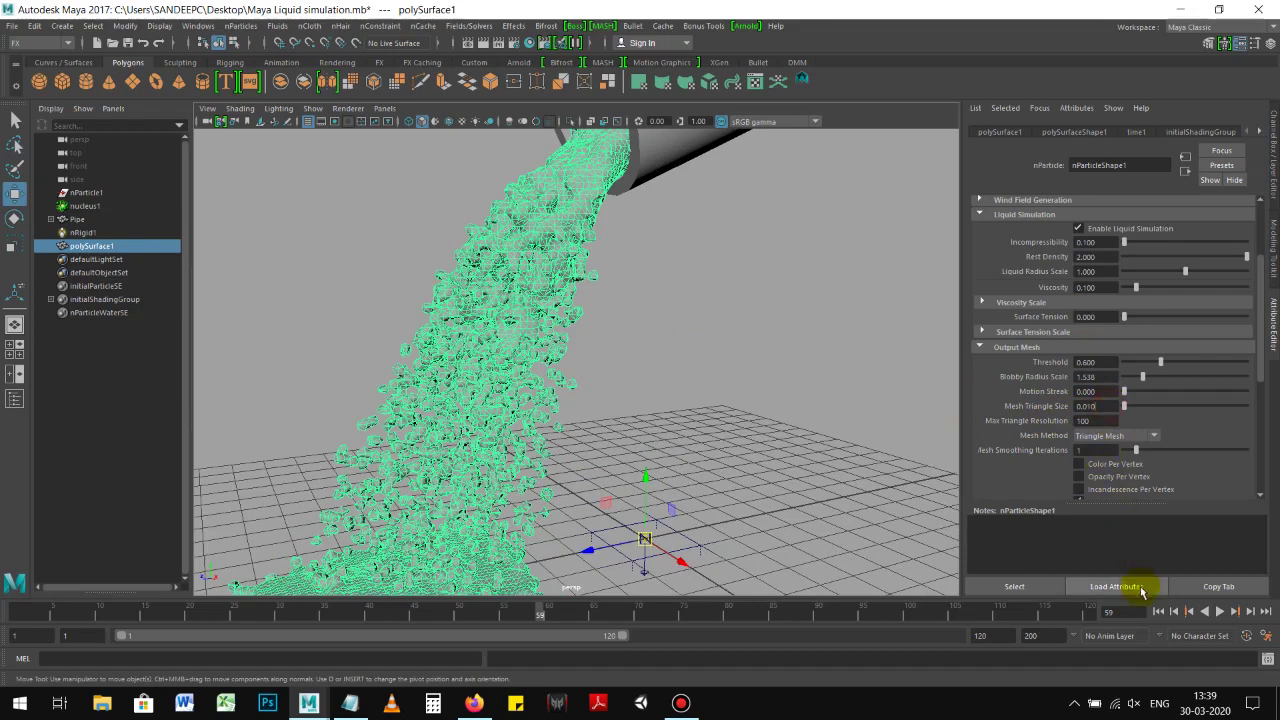
left_click(1161, 611)
left_click(1220, 612)
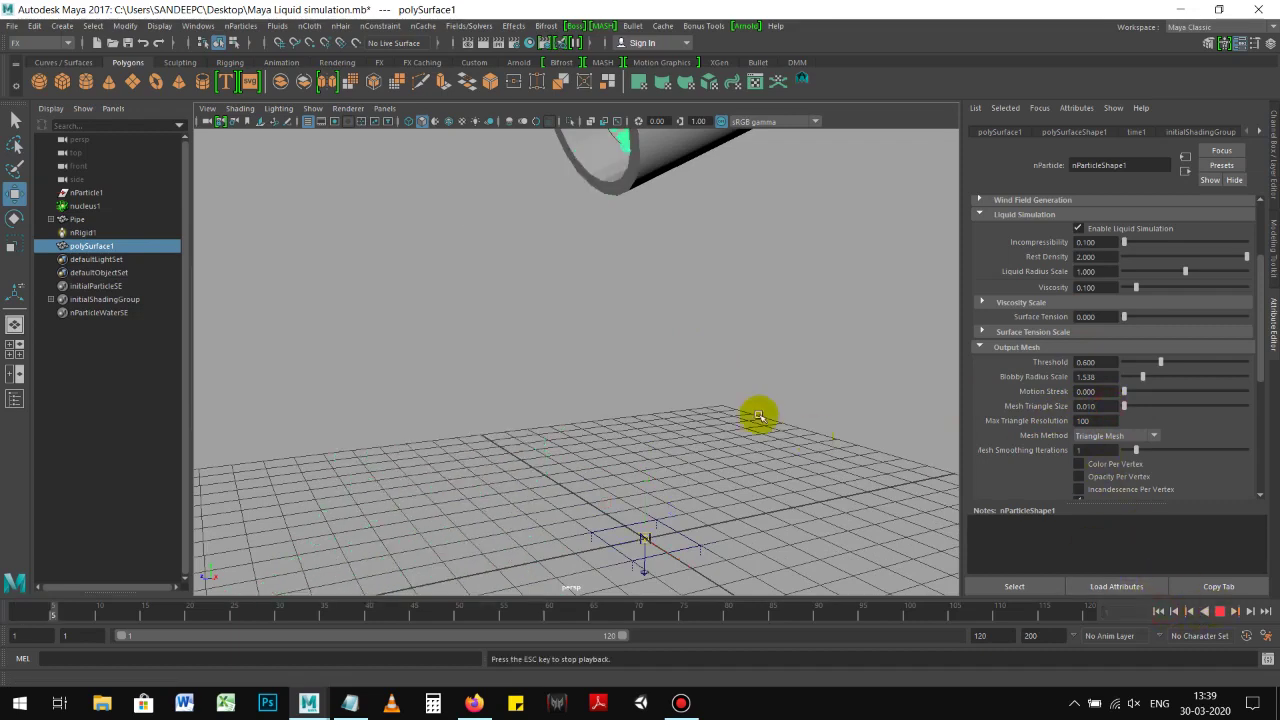
left_click(711, 395)
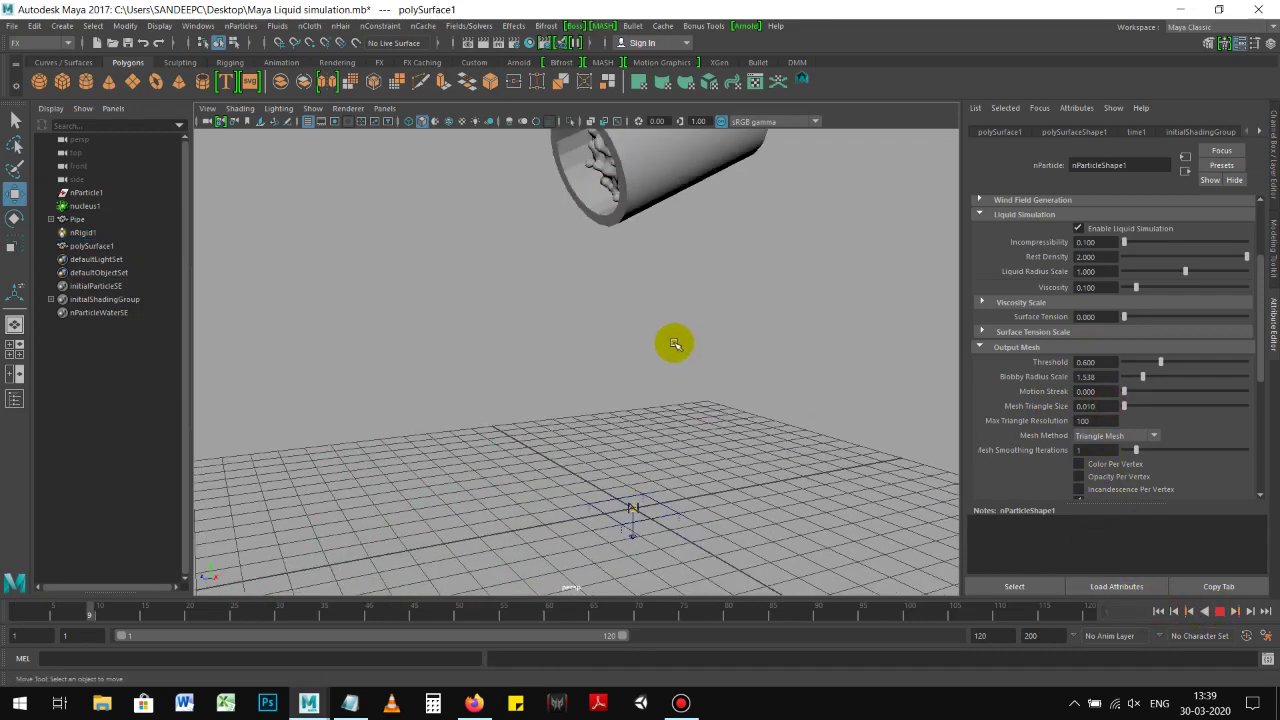
left_click(1220, 611)
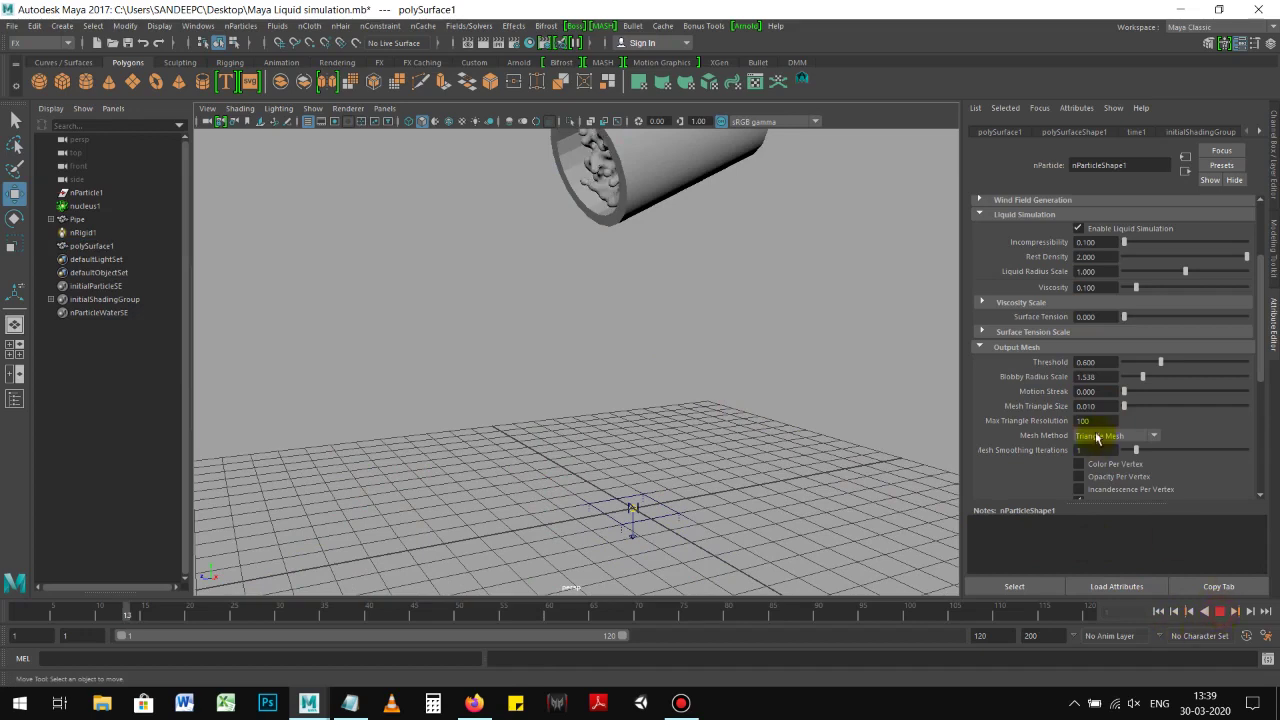
Step: Replay the 0.050 mesh from frame 1 to frame 68 and reselect it
left_click(590, 175)
type("0.050")
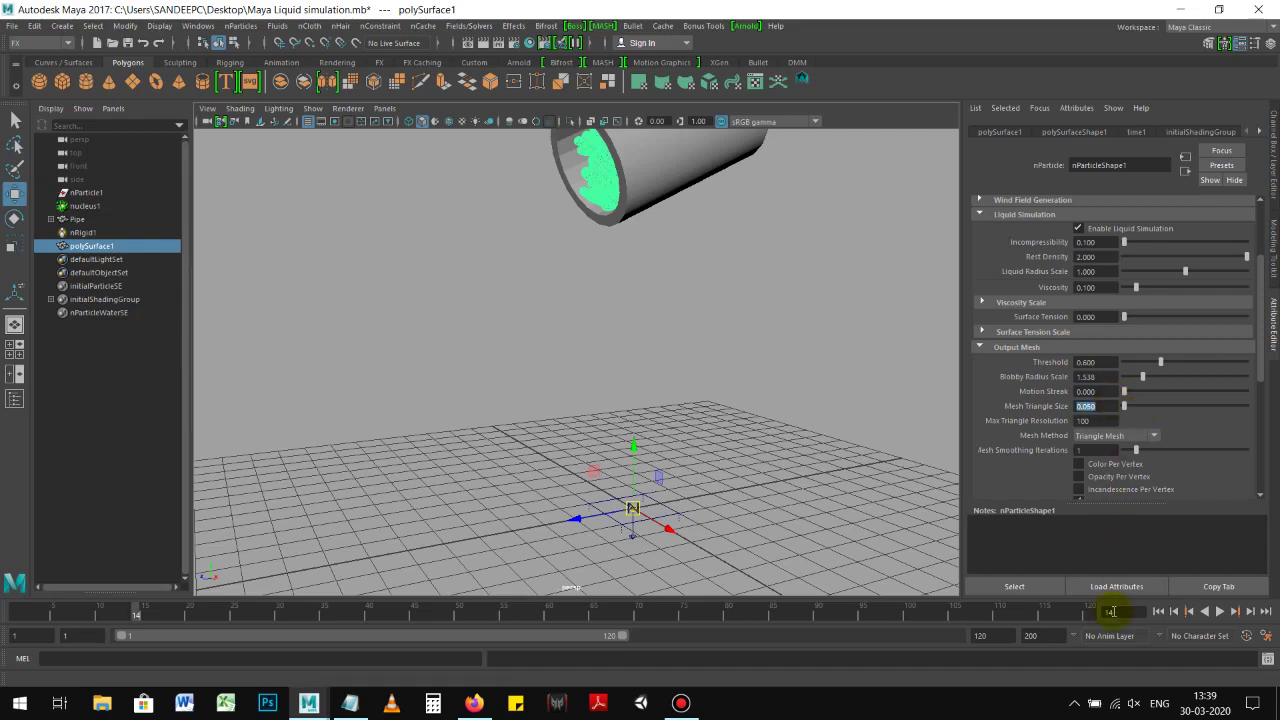
left_click(1162, 612)
left_click(1220, 611)
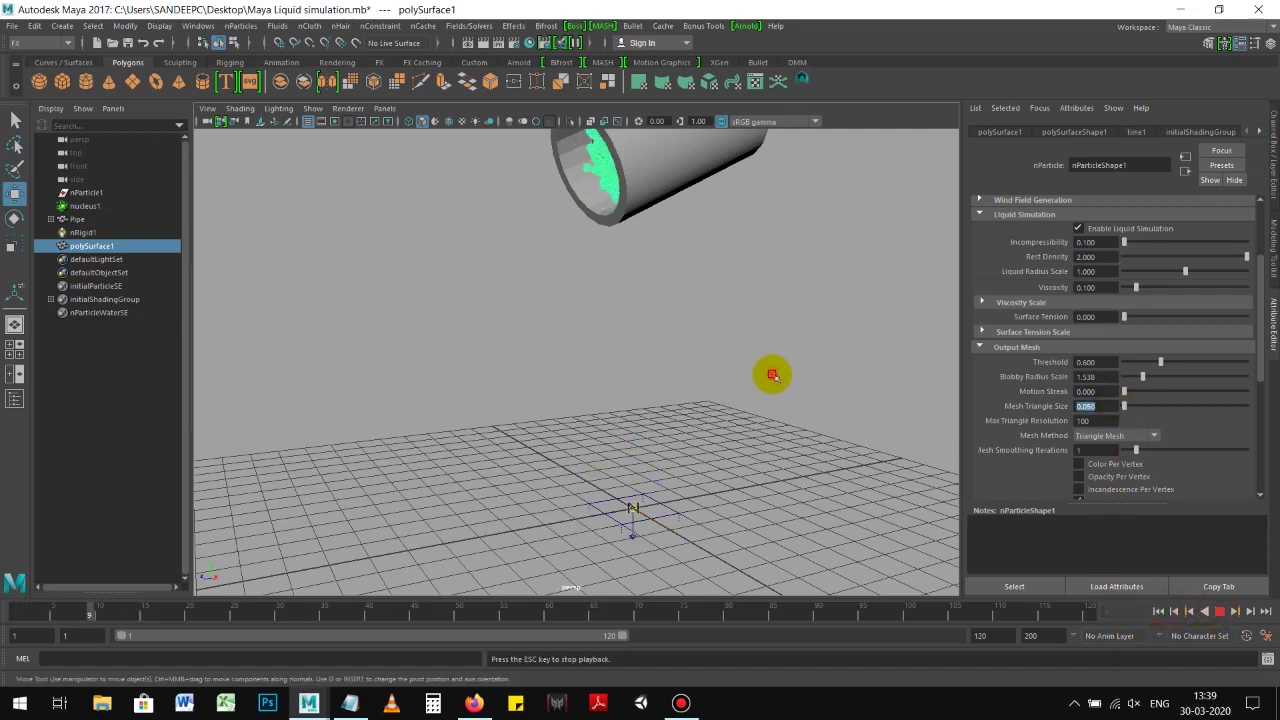
left_click(628, 335)
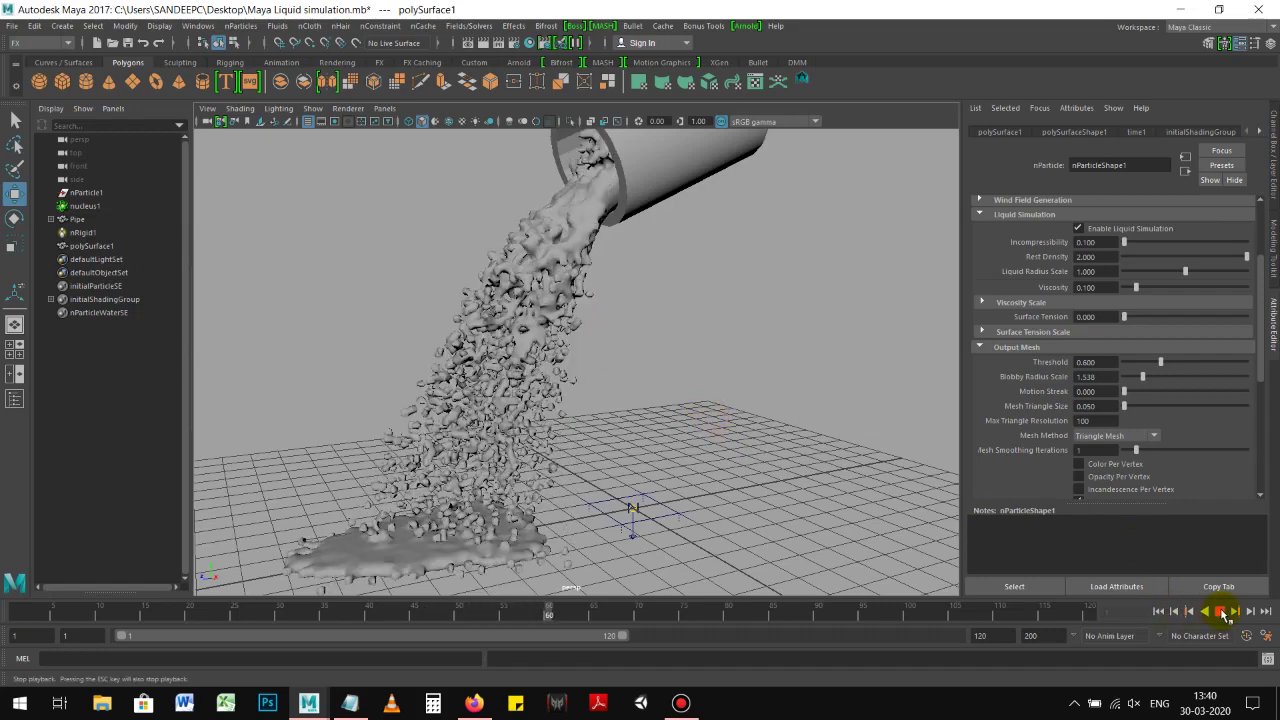
left_click(1224, 613)
left_click(519, 315)
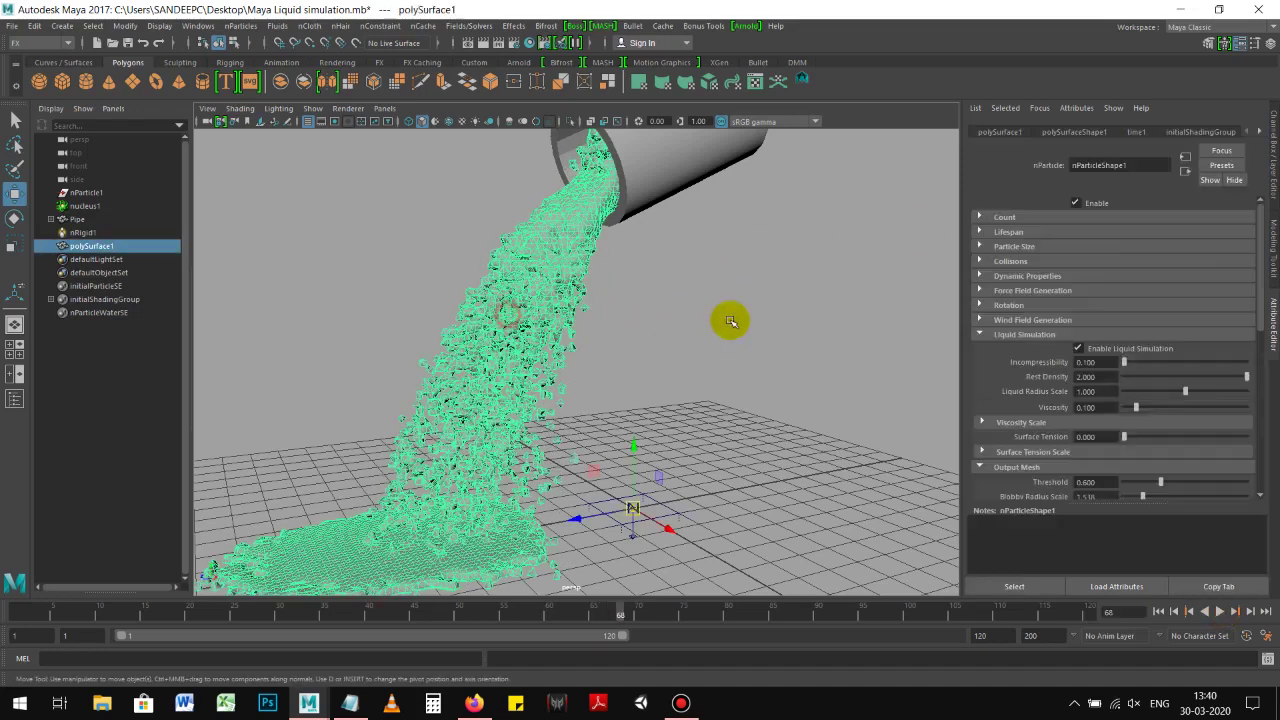
Step: Review the nParticleShape1 and emitter1 tabs, where emitter rate is 3000 particles/sec
left_click(1068, 133)
left_click(1137, 132)
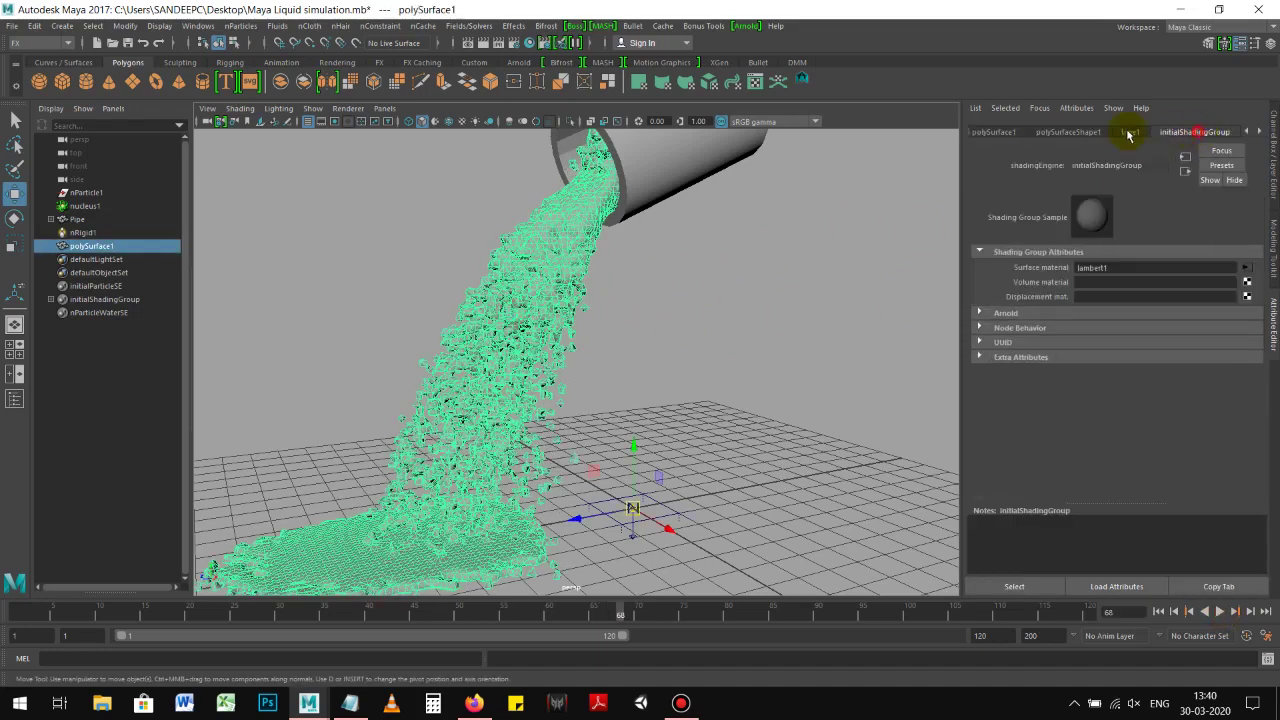
left_click(999, 132)
left_click(1258, 133)
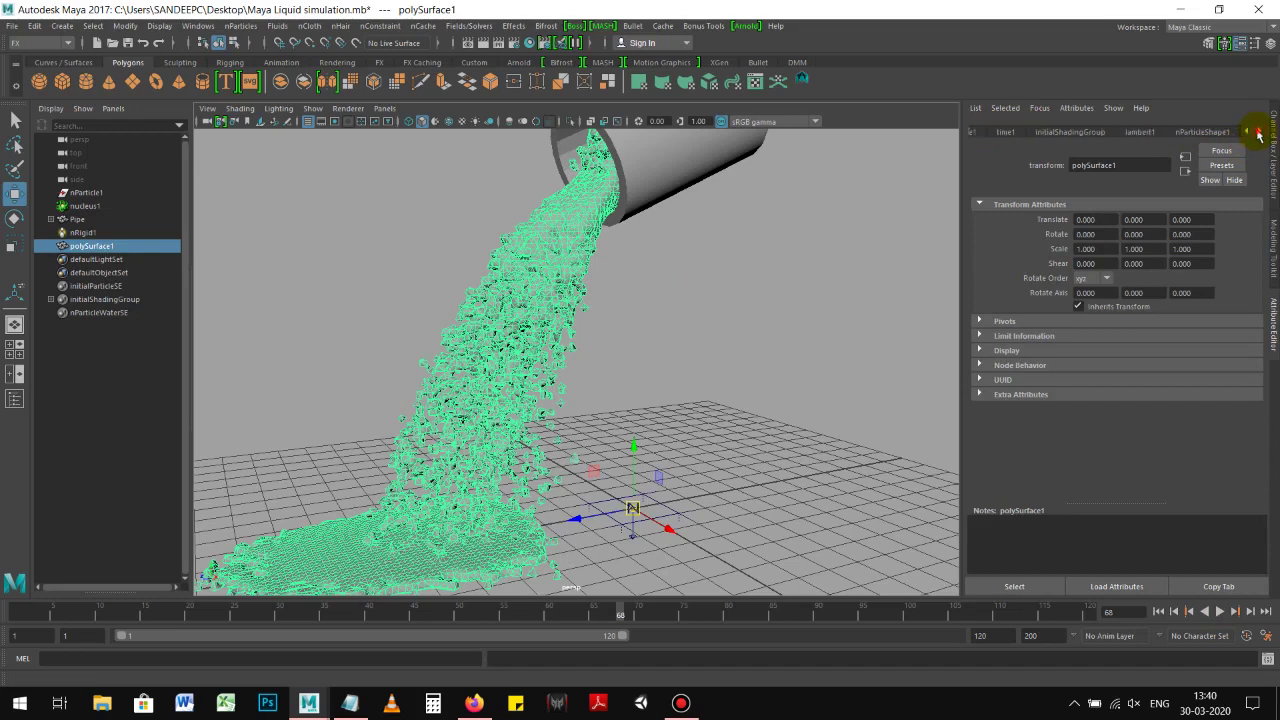
left_click(1098, 133)
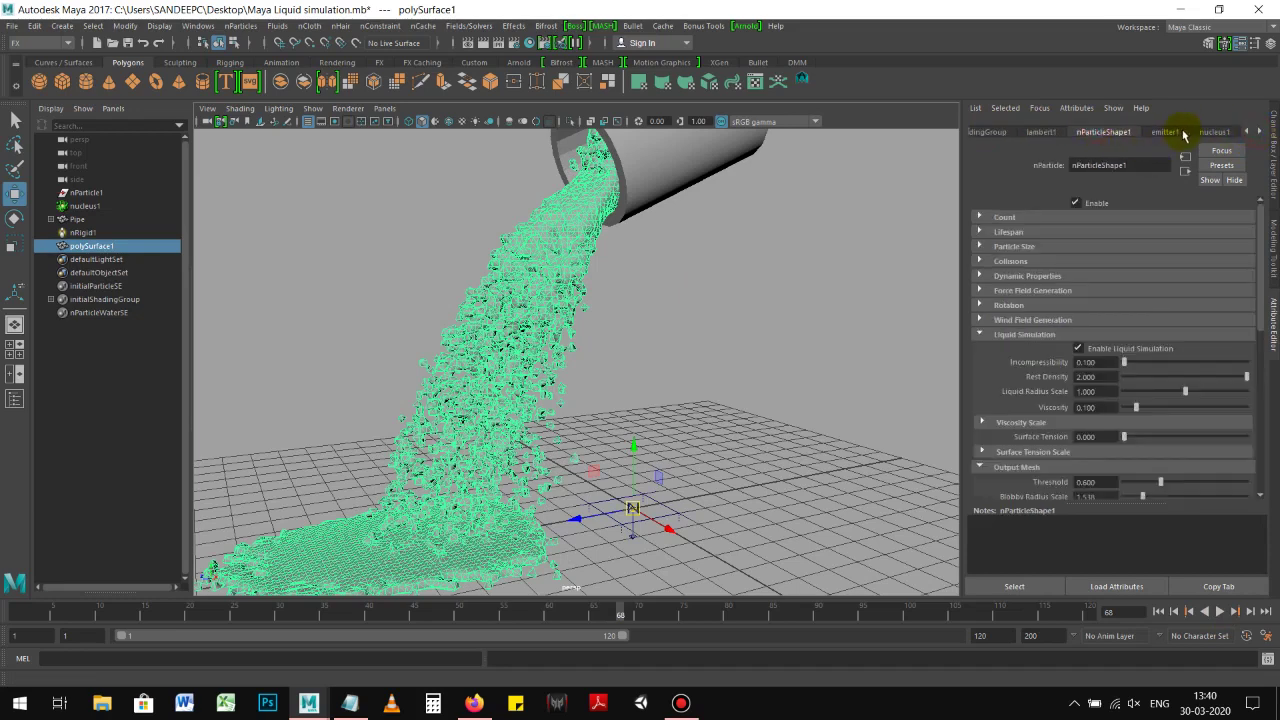
left_click(1170, 132)
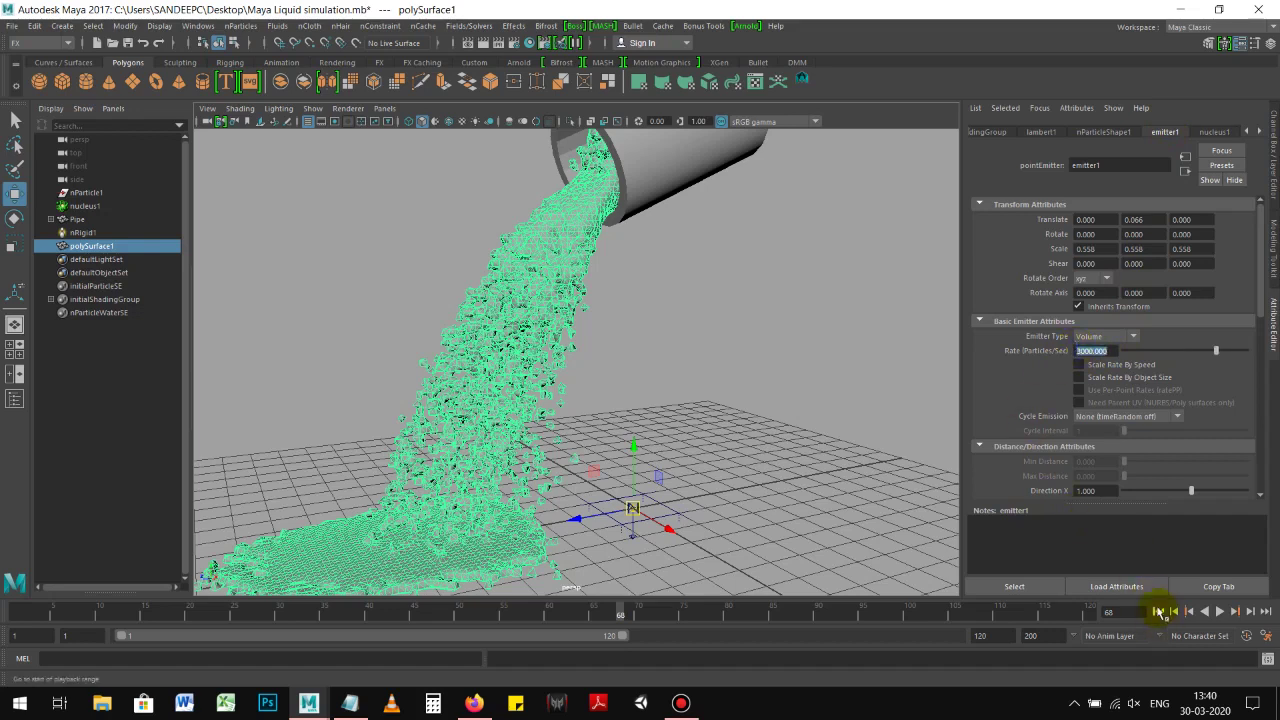
Step: Replay the simulation from frame 1, stop around frame 73, and orbit the pool
left_click(1158, 611)
left_click(1221, 611)
left_click(878, 432)
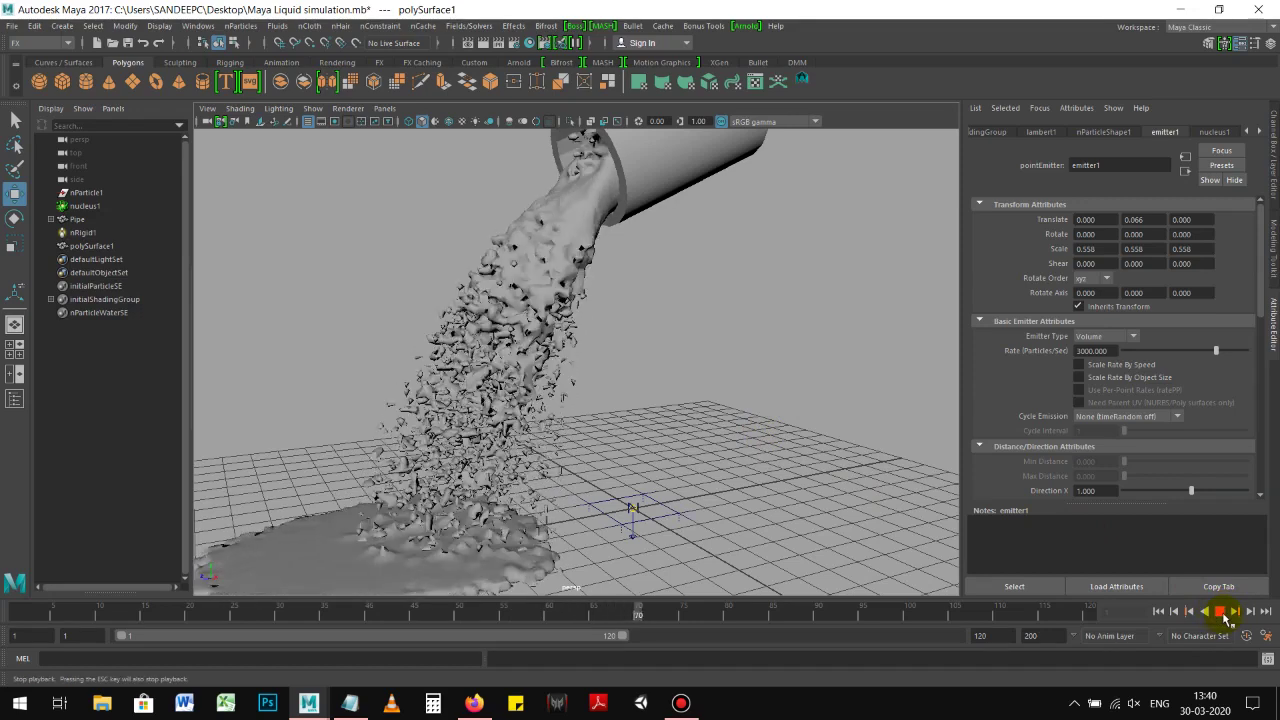
left_click(543, 349)
scroll(543, 349, "down", 5)
scroll(543, 360, "up", 5)
mouse_move(543, 360)
left_mouse_down("alt")
mouse_move(503, 397)
mouse_move(663, 423)
mouse_move(649, 394)
mouse_move(523, 380)
left_mouse_up("alt")
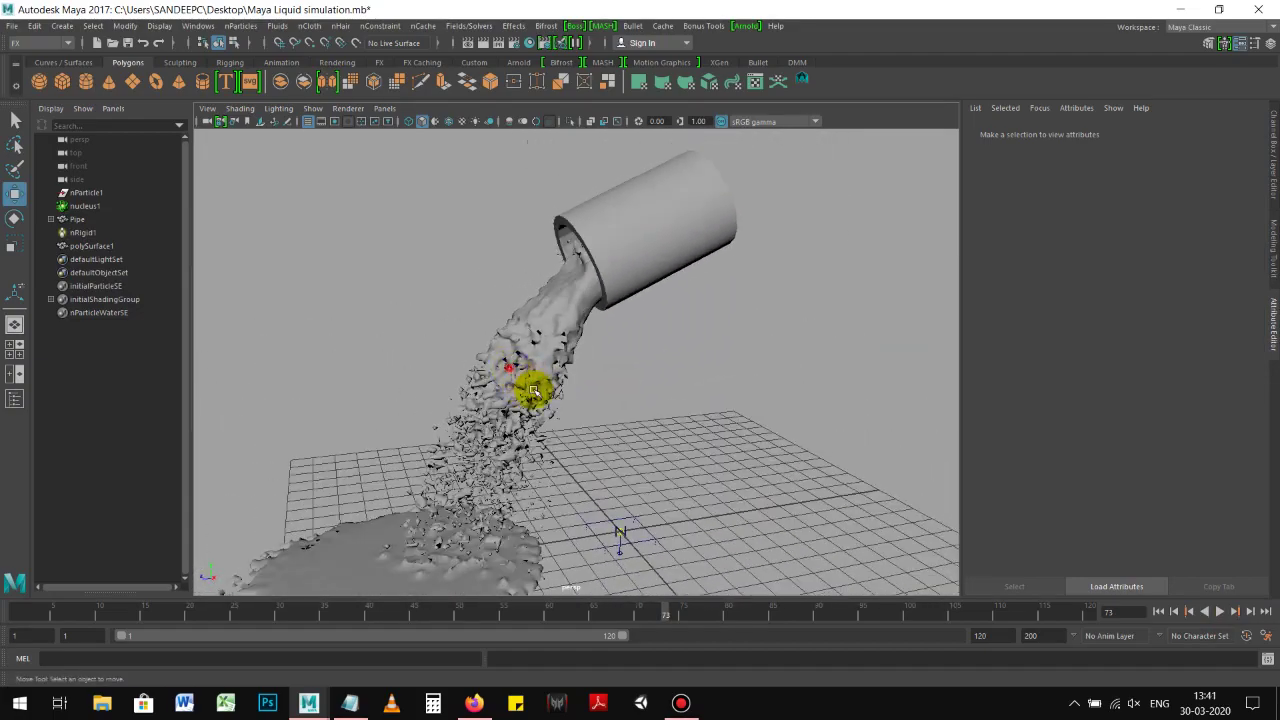
Step: Select the liquid mesh and orbit the view to frame the pipe and pouring liquid
left_click(523, 380)
left_click_drag(617, 403, 688, 390, "alt")
left_click(682, 704)
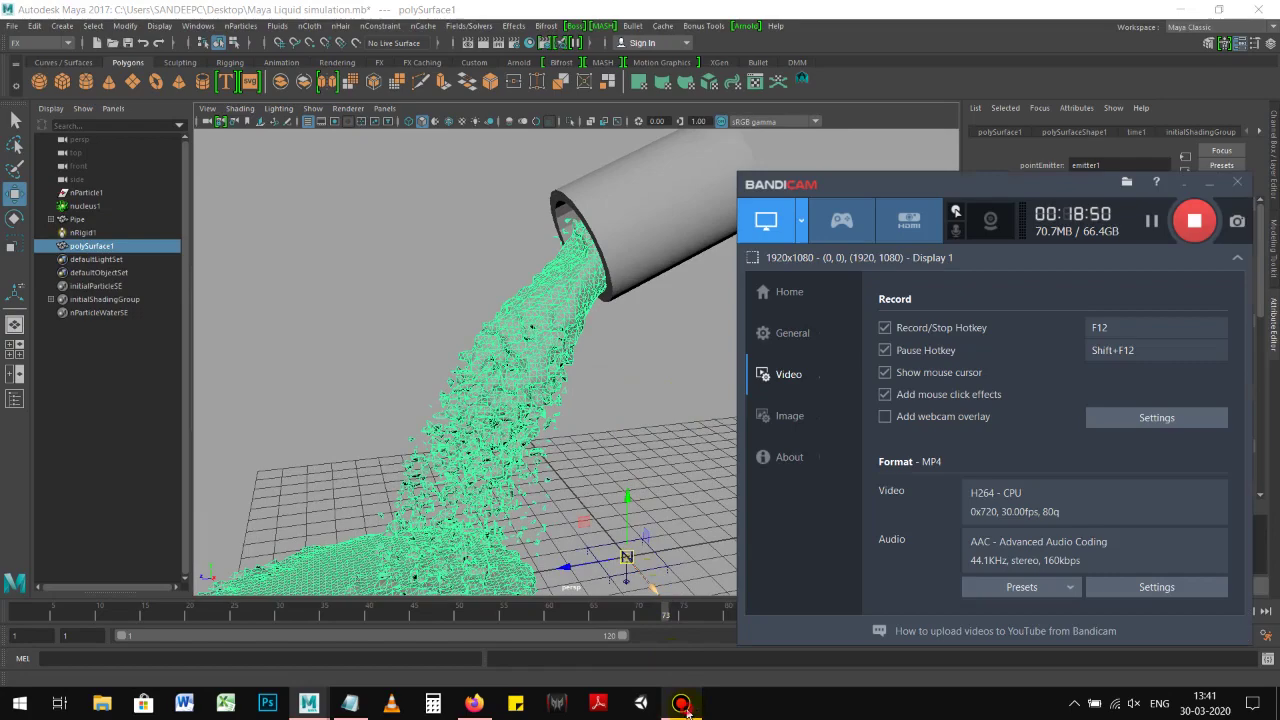
left_click(684, 707)
left_click_drag(543, 400, 501, 373, "alt")
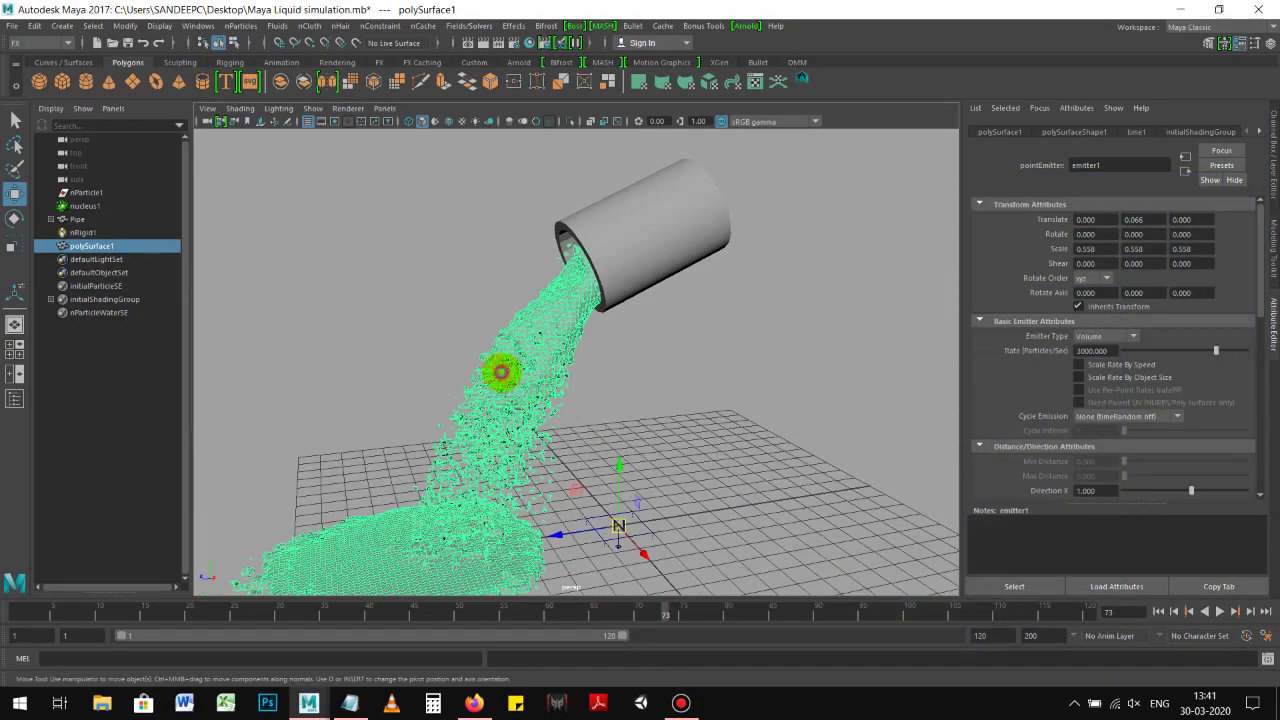
left_click(438, 366)
left_click(574, 411)
mouse_move(574, 411)
left_mouse_down("alt")
mouse_move(503, 363)
mouse_move(705, 359)
mouse_move(563, 354)
left_mouse_up("alt")
mouse_move(563, 354)
right_mouse_down("alt")
mouse_move(643, 394)
mouse_move(666, 320)
right_mouse_up("alt")
mouse_move(666, 320)
left_mouse_down("alt")
mouse_move(774, 297)
mouse_move(737, 289)
left_mouse_up("alt")
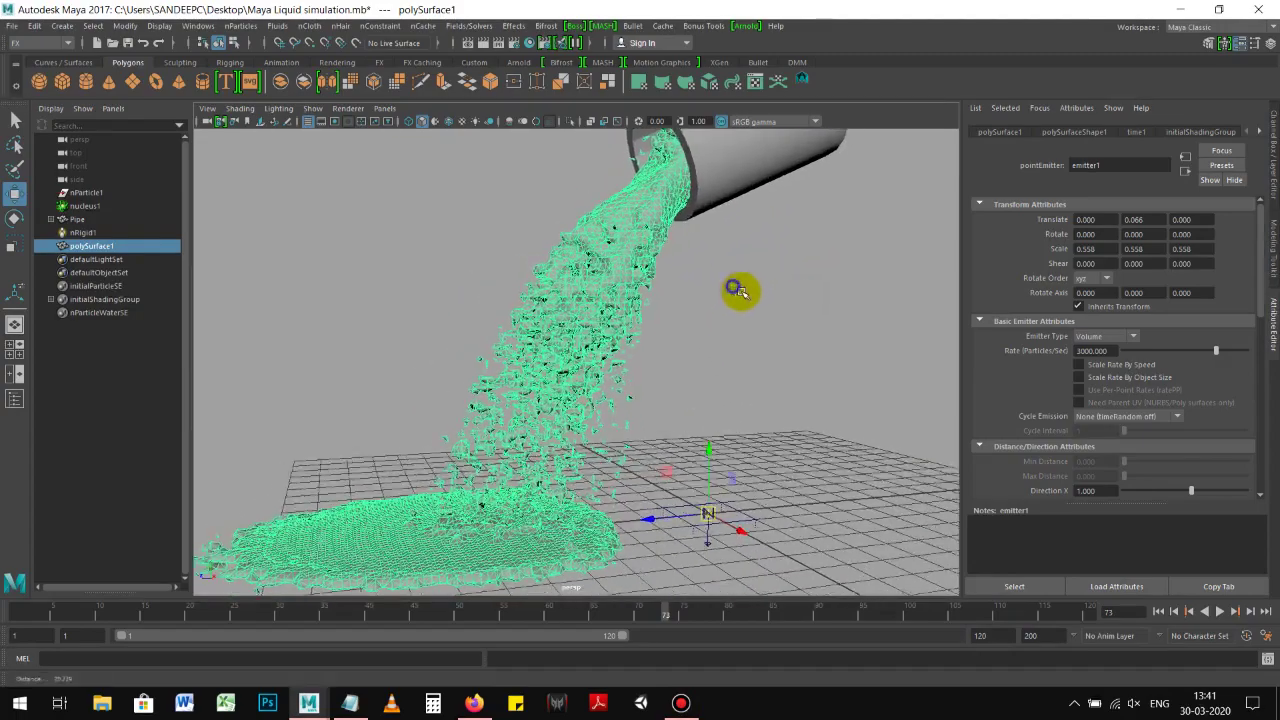
Step: Test-render the frame with Arnold Renderer, getting a black image, then close Render View
left_click(484, 42)
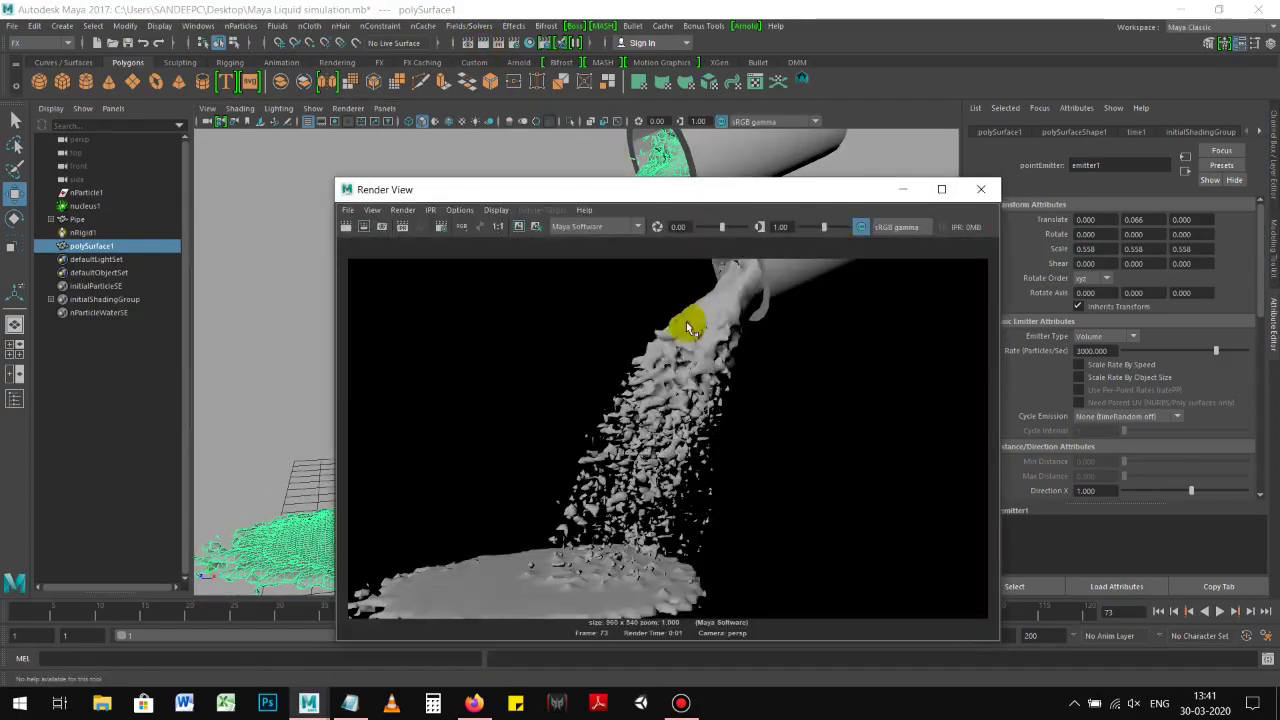
left_click(595, 227)
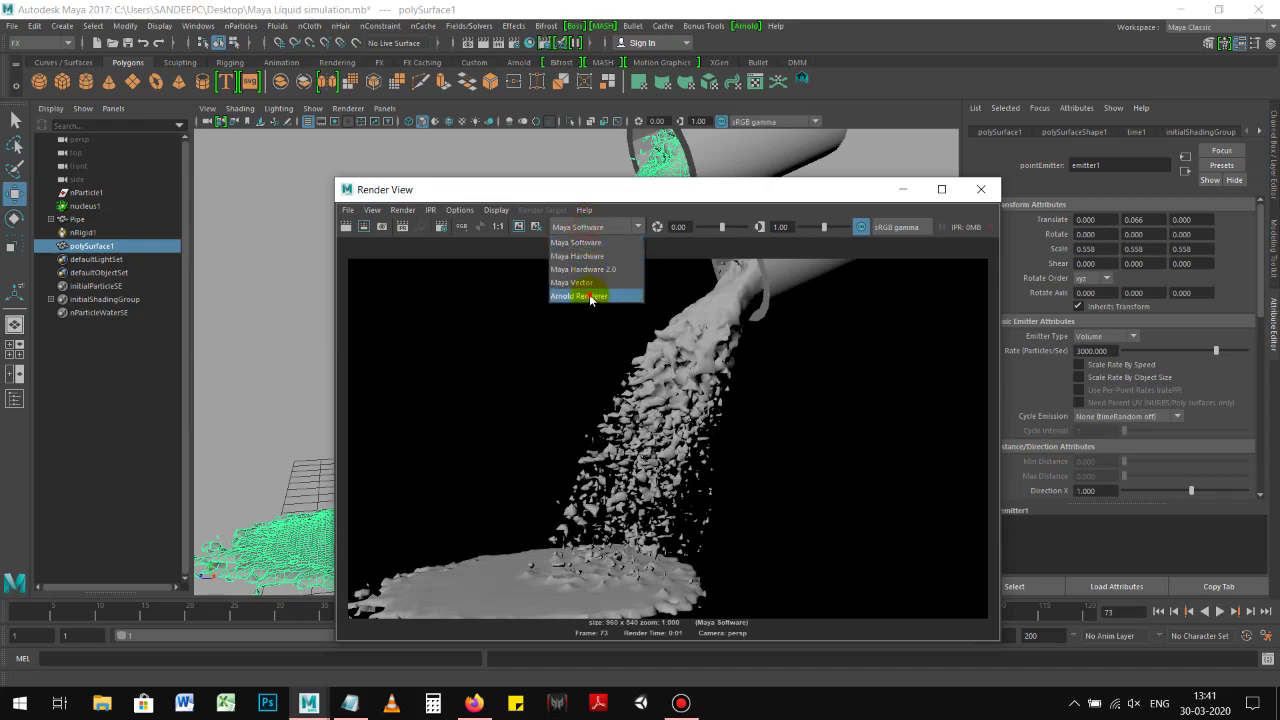
left_click(591, 297)
left_click(345, 226)
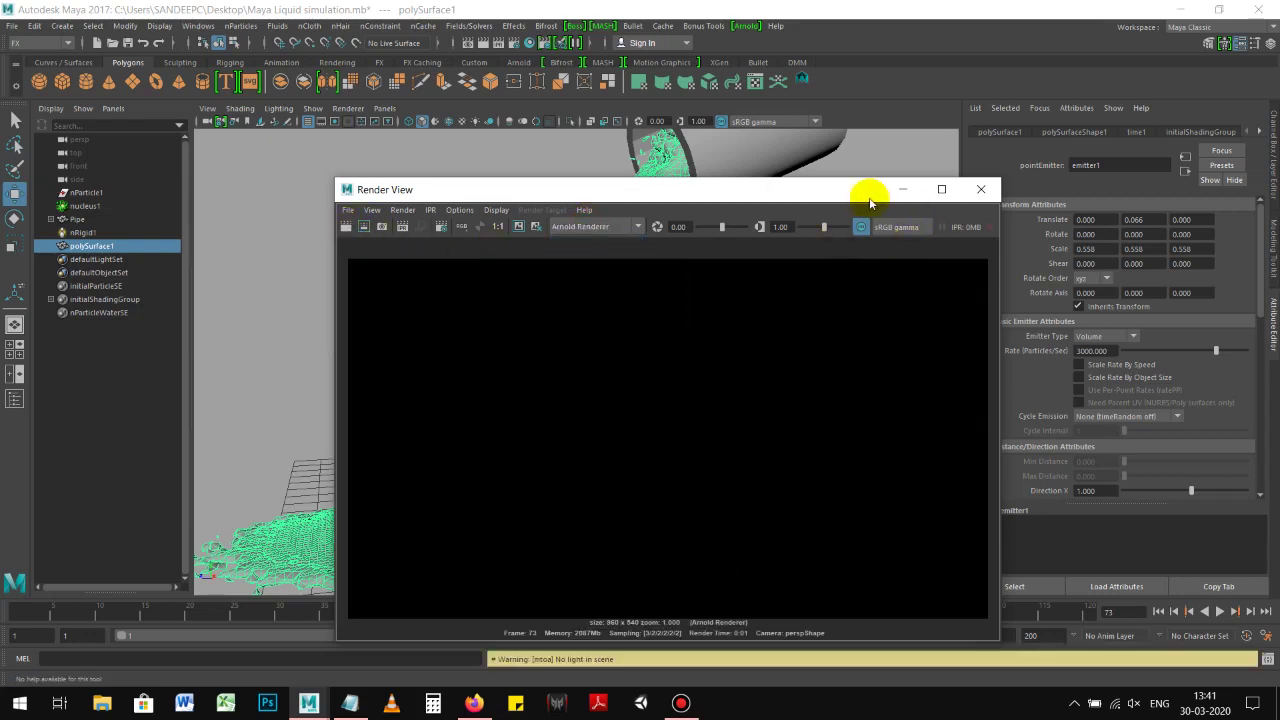
left_click(981, 189)
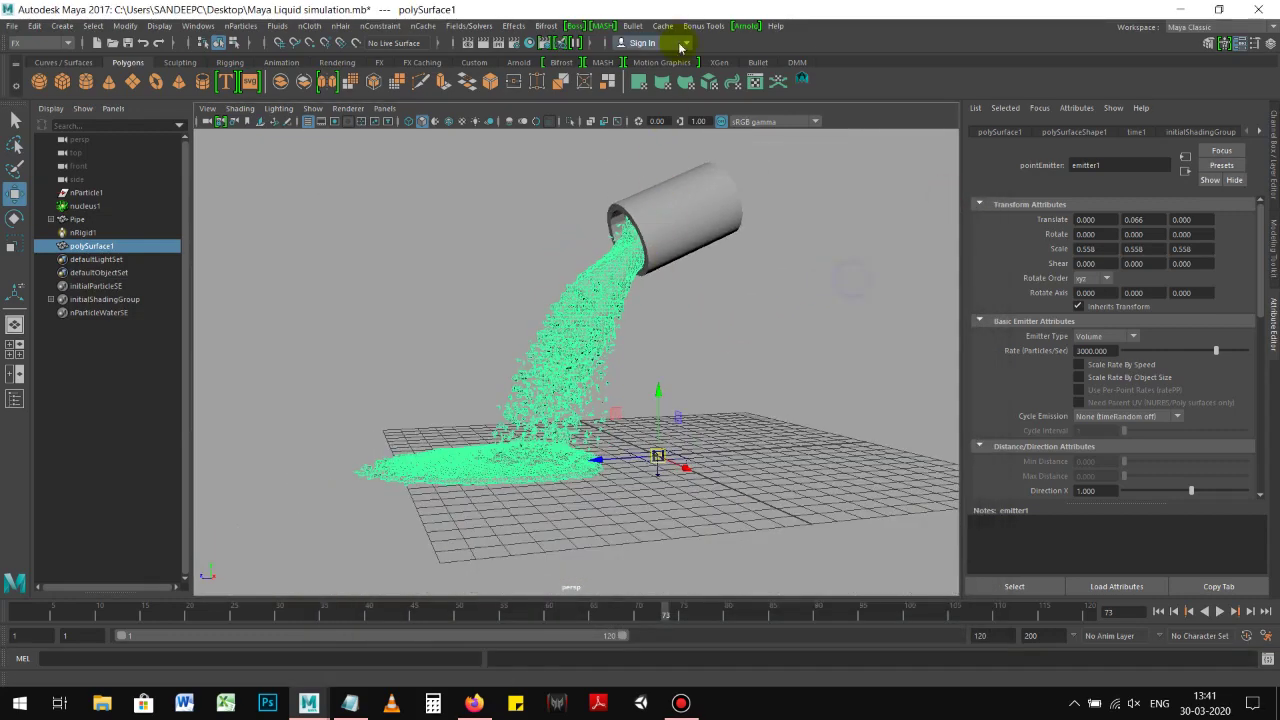
Step: Create an Arnold area light and rotate it toward the pouring liquid
left_click(745, 26)
mouse_move(759, 93)
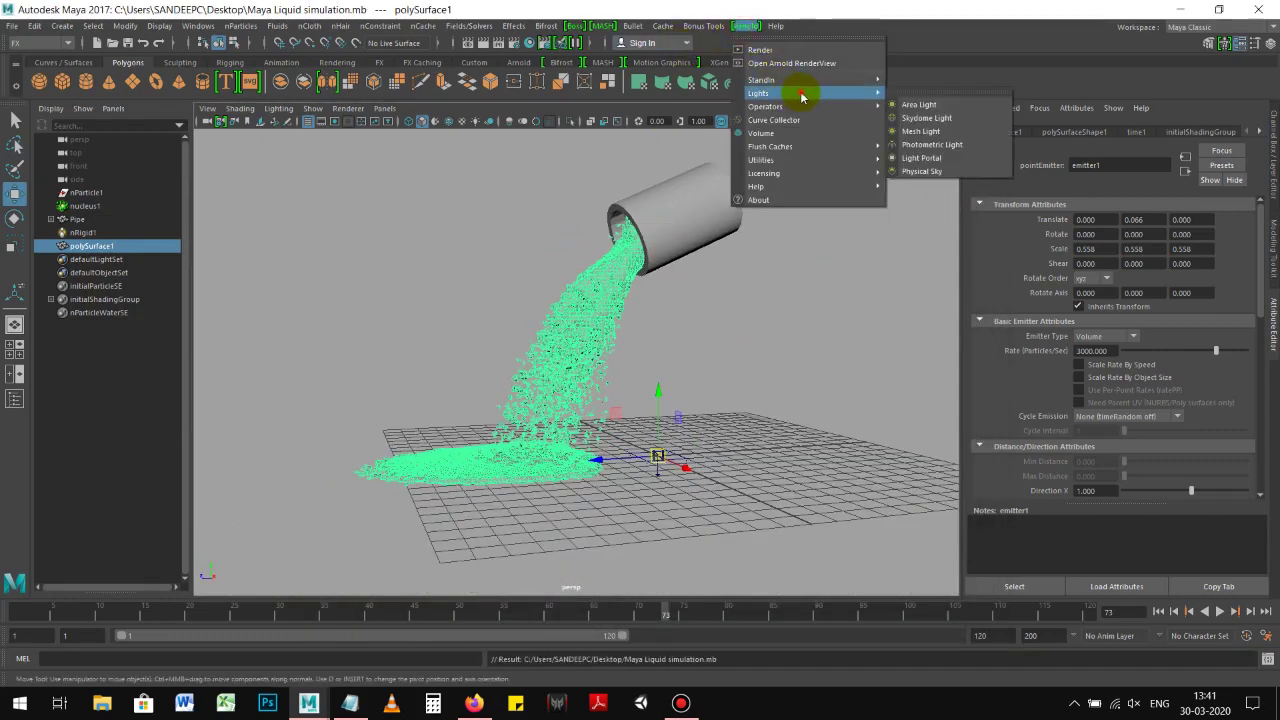
left_click(921, 107)
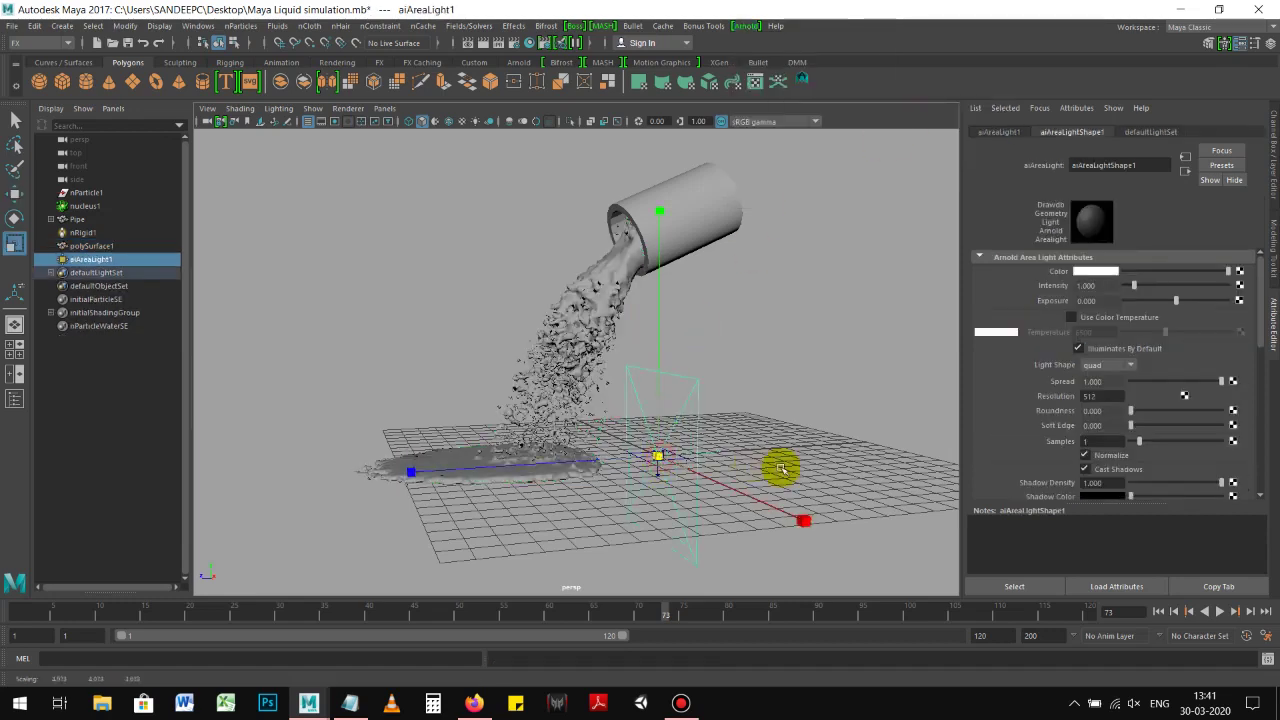
key("e")
left_click_drag(651, 423, 654, 431)
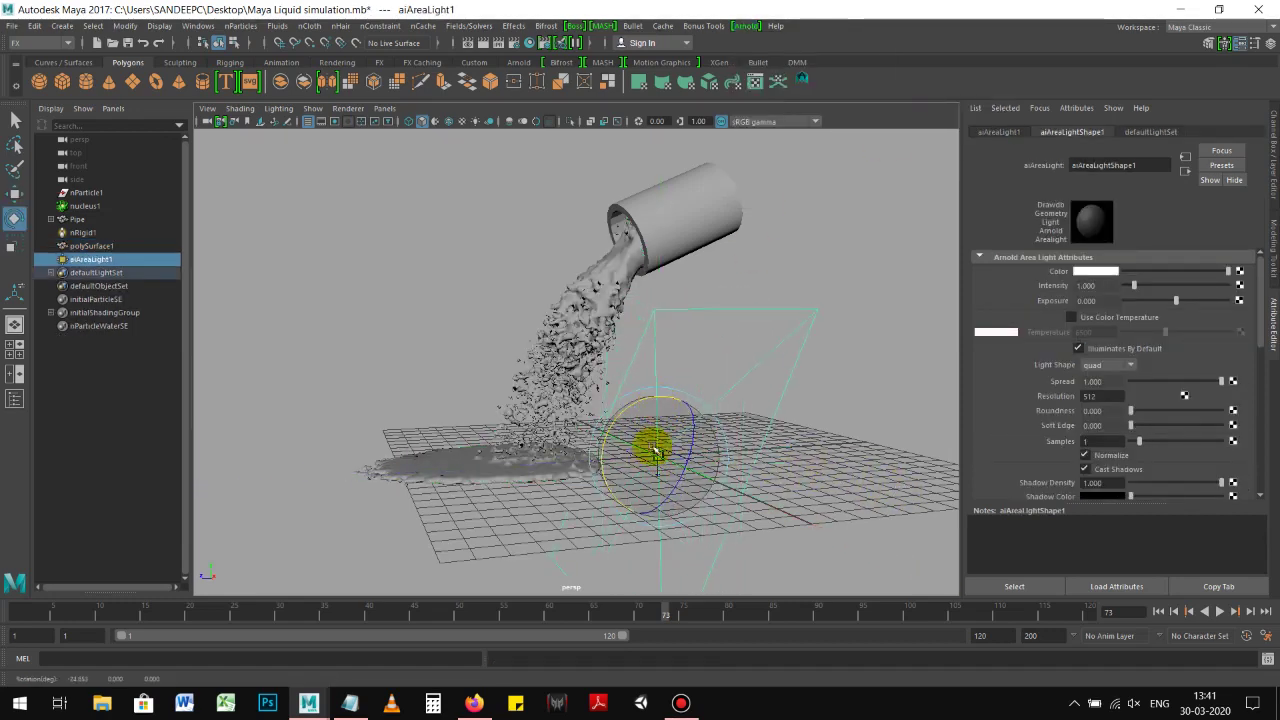
key("w")
Step: Frame the pipe and pouring liquid in the viewport and render the lit scene
mouse_move(697, 414)
left_mouse_down("alt")
mouse_move(543, 417)
mouse_move(660, 449)
mouse_move(551, 449)
left_mouse_up("alt")
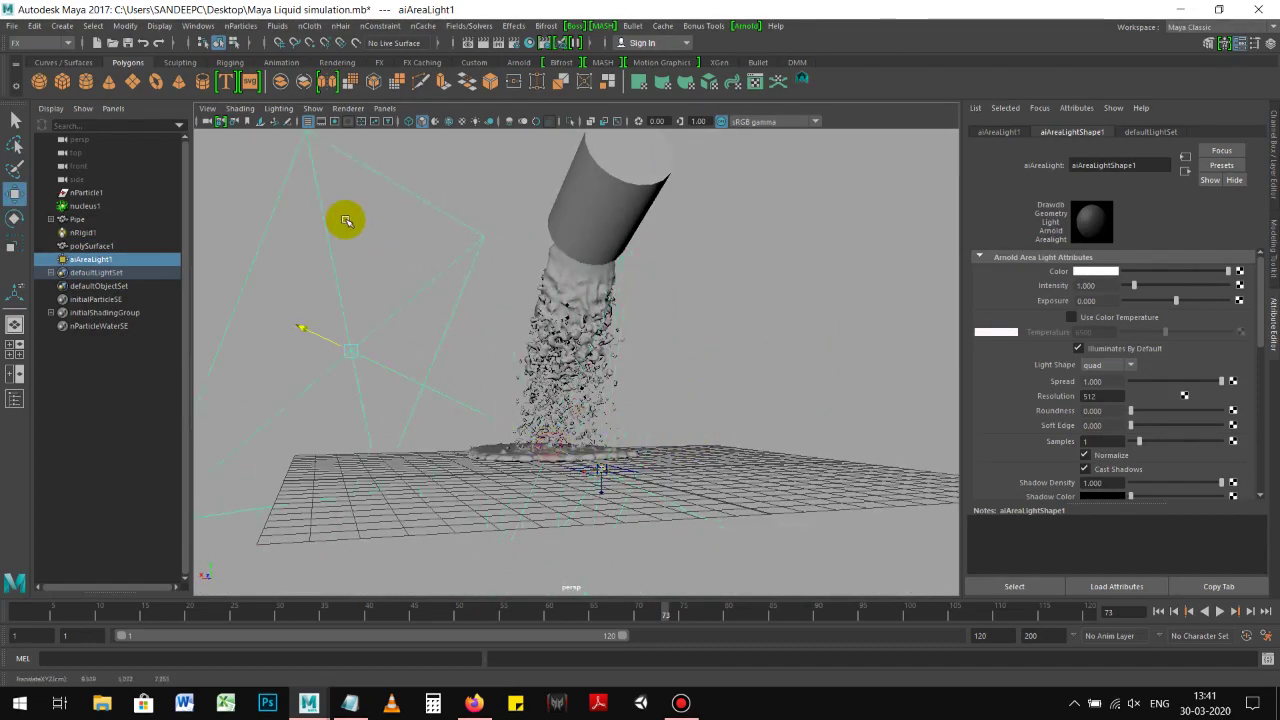
right_click_drag(765, 345, 443, 380, "alt")
mouse_move(480, 285)
left_mouse_down("alt")
mouse_move(697, 290)
mouse_move(657, 271)
mouse_move(674, 263)
left_mouse_up("alt")
right_click_drag(529, 289, 771, 323, "alt")
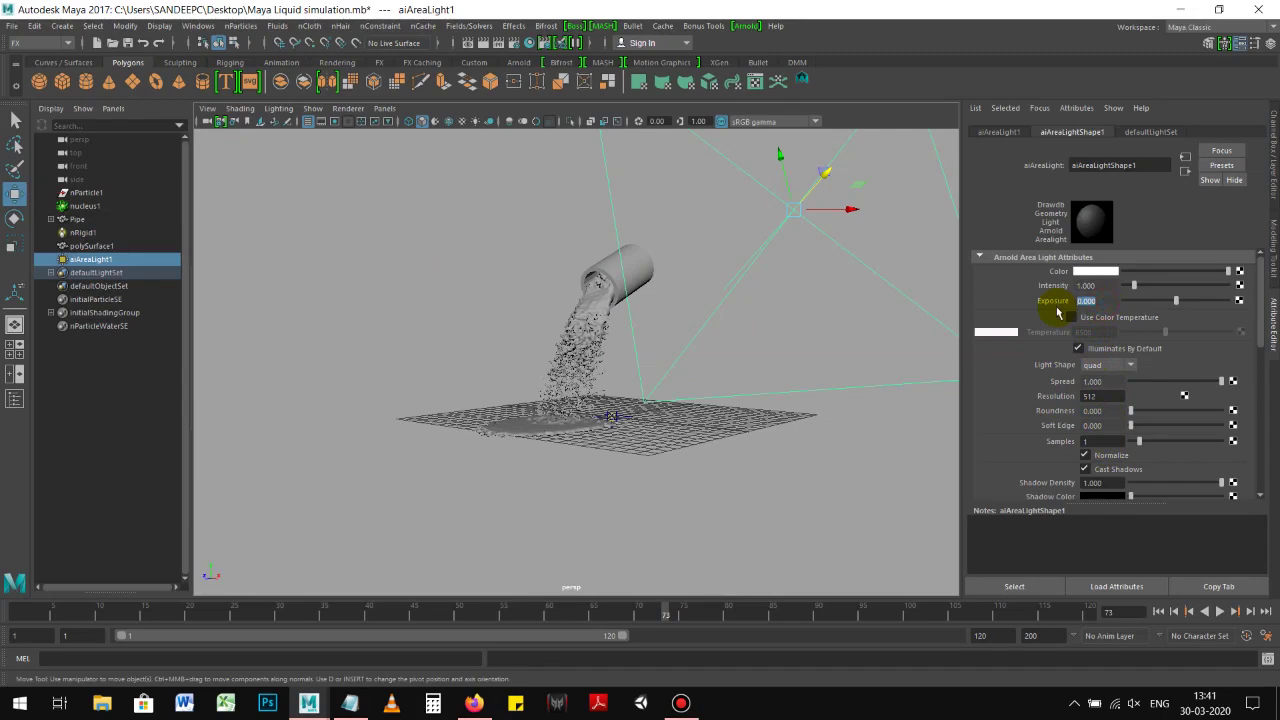
mouse_move(600, 351)
right_mouse_down("alt")
mouse_move(743, 386)
mouse_move(771, 371)
right_mouse_up("alt")
mouse_move(660, 346)
right_mouse_down("alt")
mouse_move(693, 355)
mouse_move(698, 330)
right_mouse_up("alt")
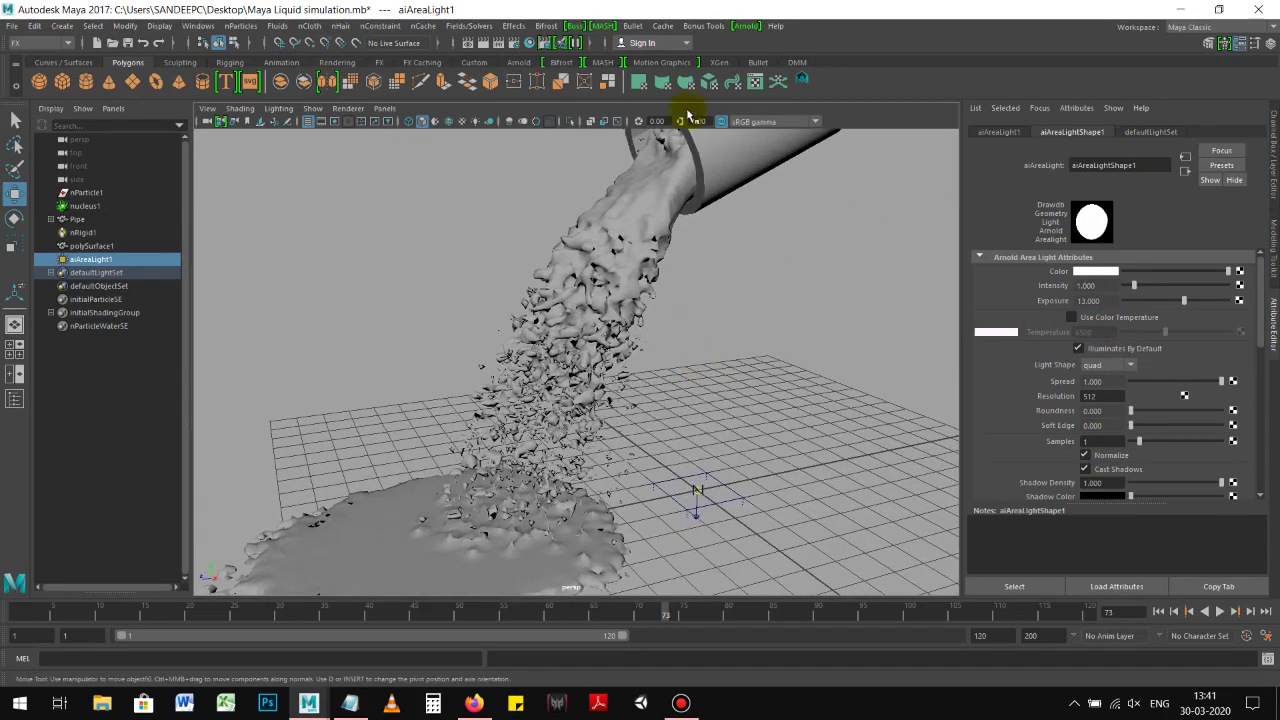
left_click(483, 44)
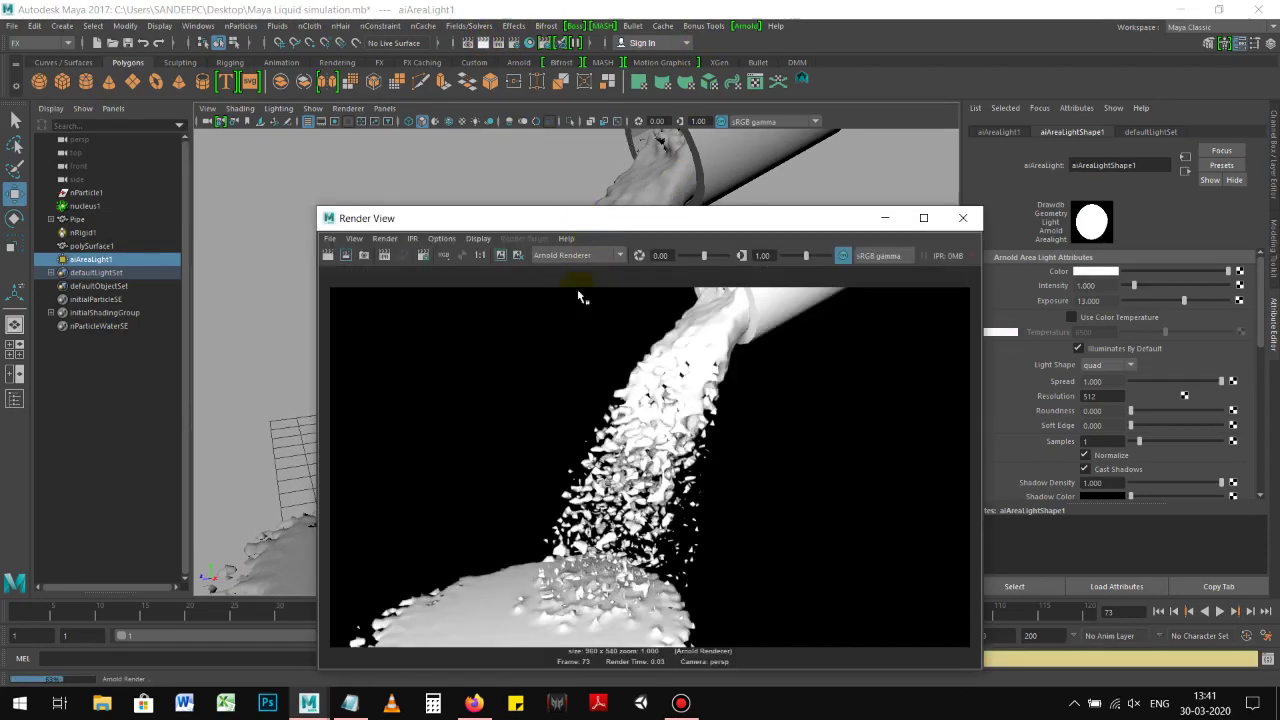
Step: Lower the area light's Exposure from 13 to 12 and re-render in Arnold
mouse_move(640, 217)
left_mouse_down()
mouse_move(567, 186)
mouse_move(603, 167)
left_mouse_up()
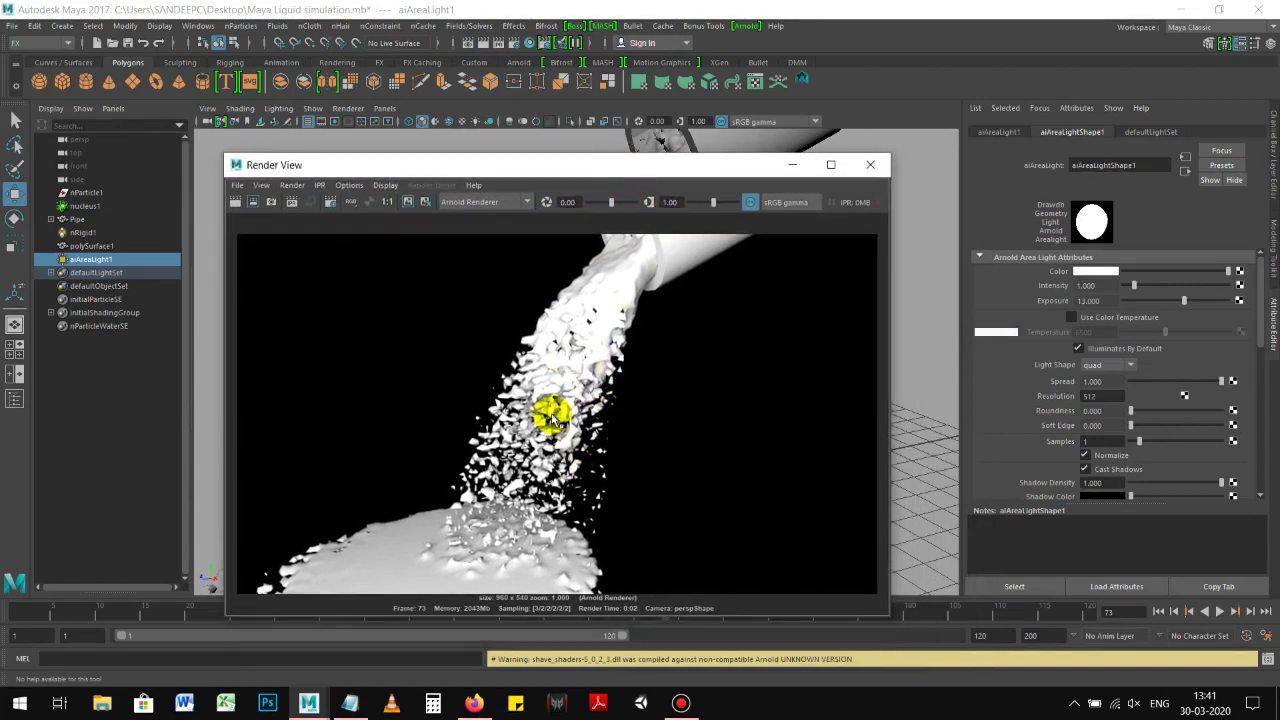
left_click_drag(674, 171, 653, 174)
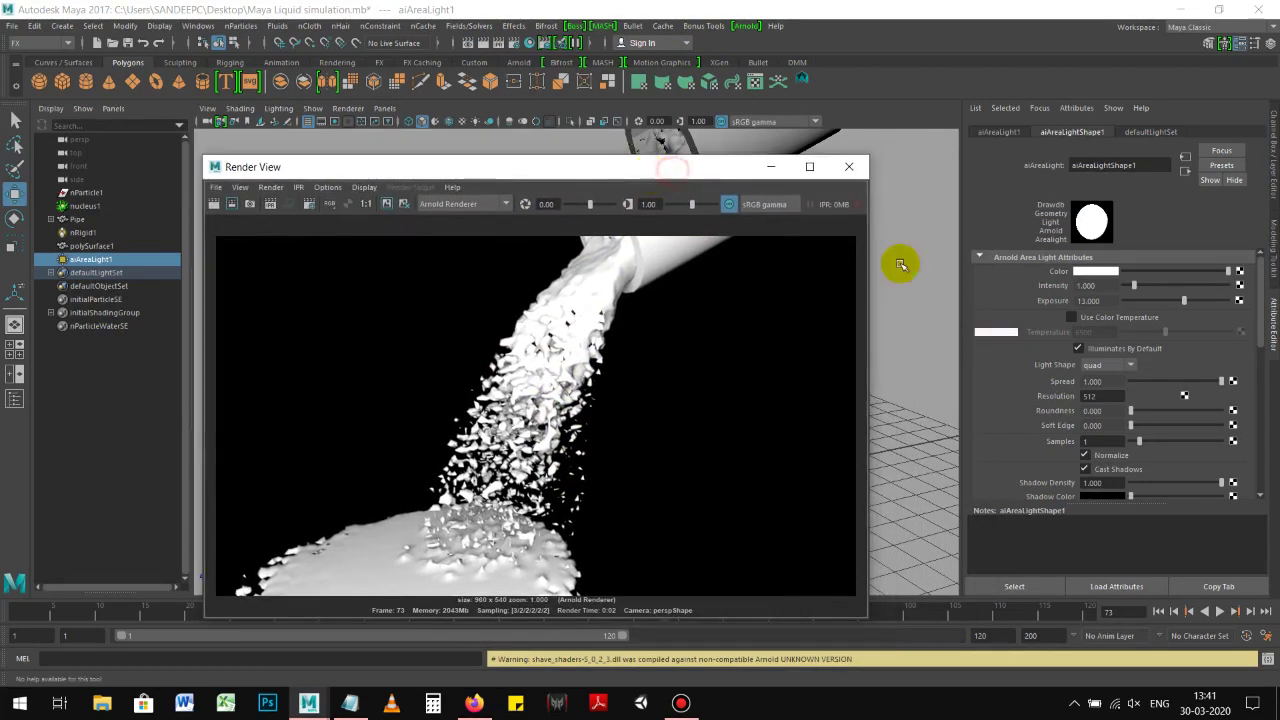
left_click_drag(1103, 300, 1055, 310)
type("12")
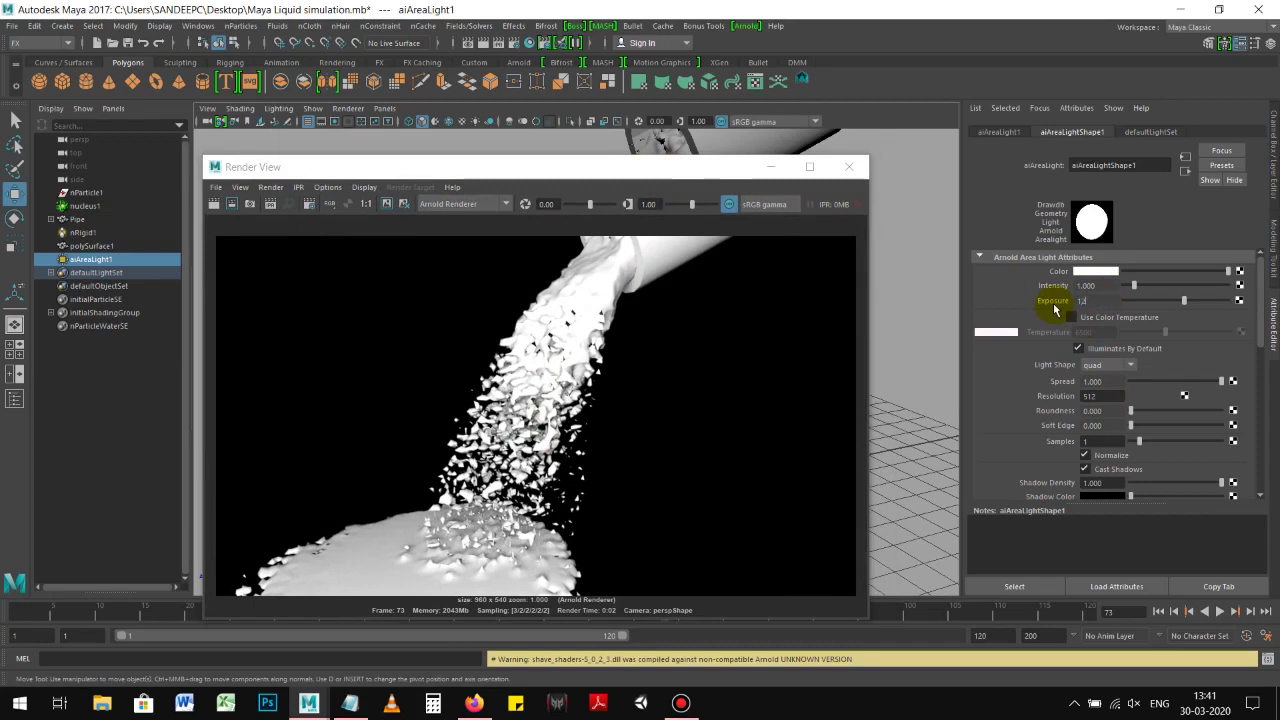
key("Return")
left_click(212, 204)
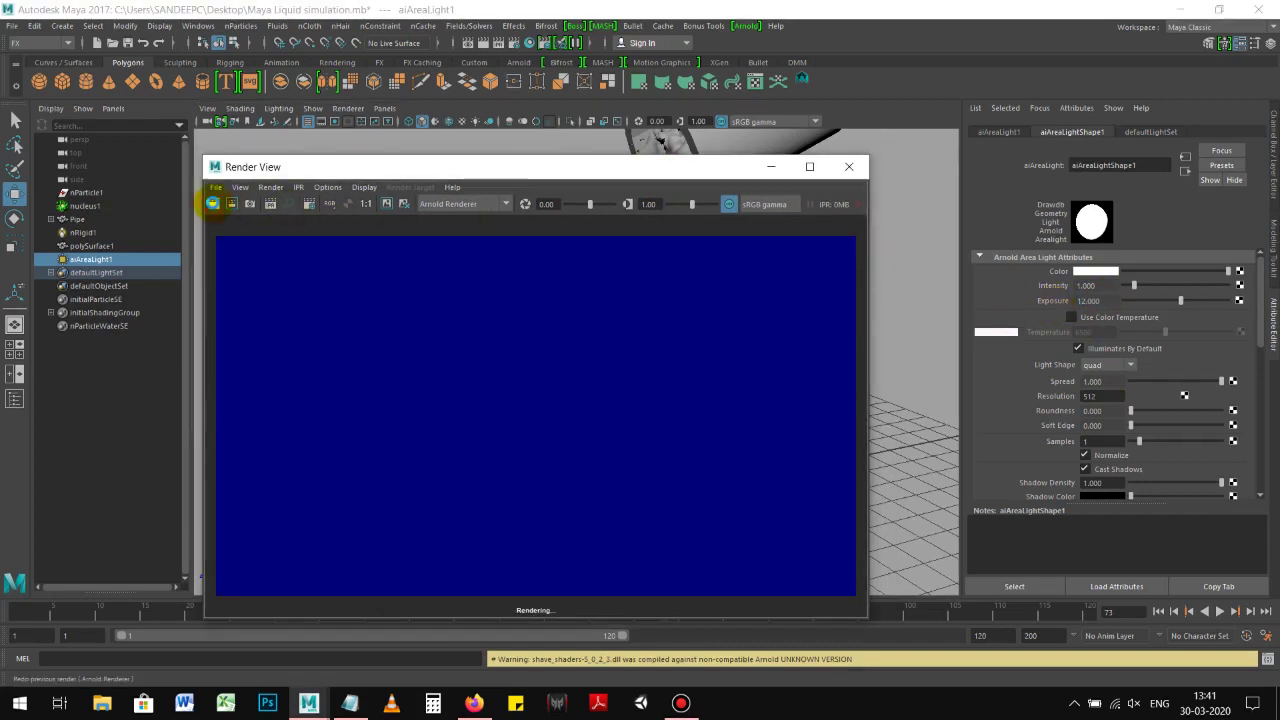
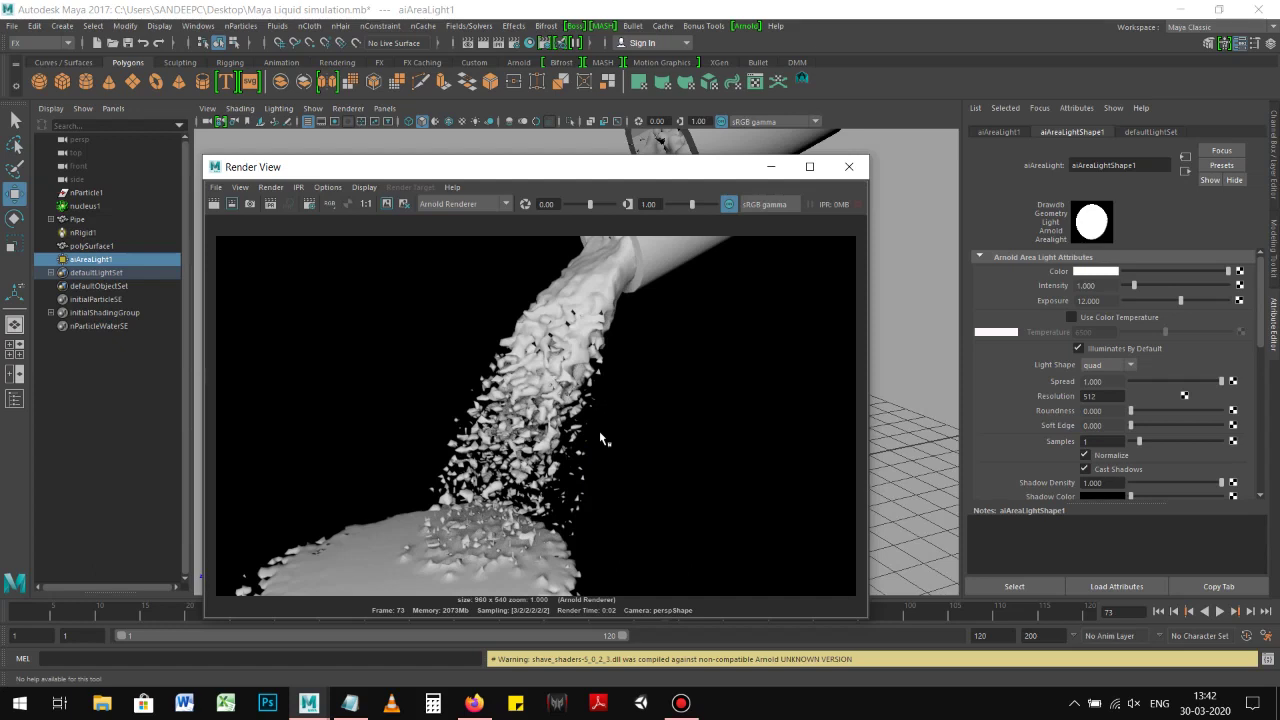
Step: Close the Arnold Render View window showing the pouring water
left_click(557, 175)
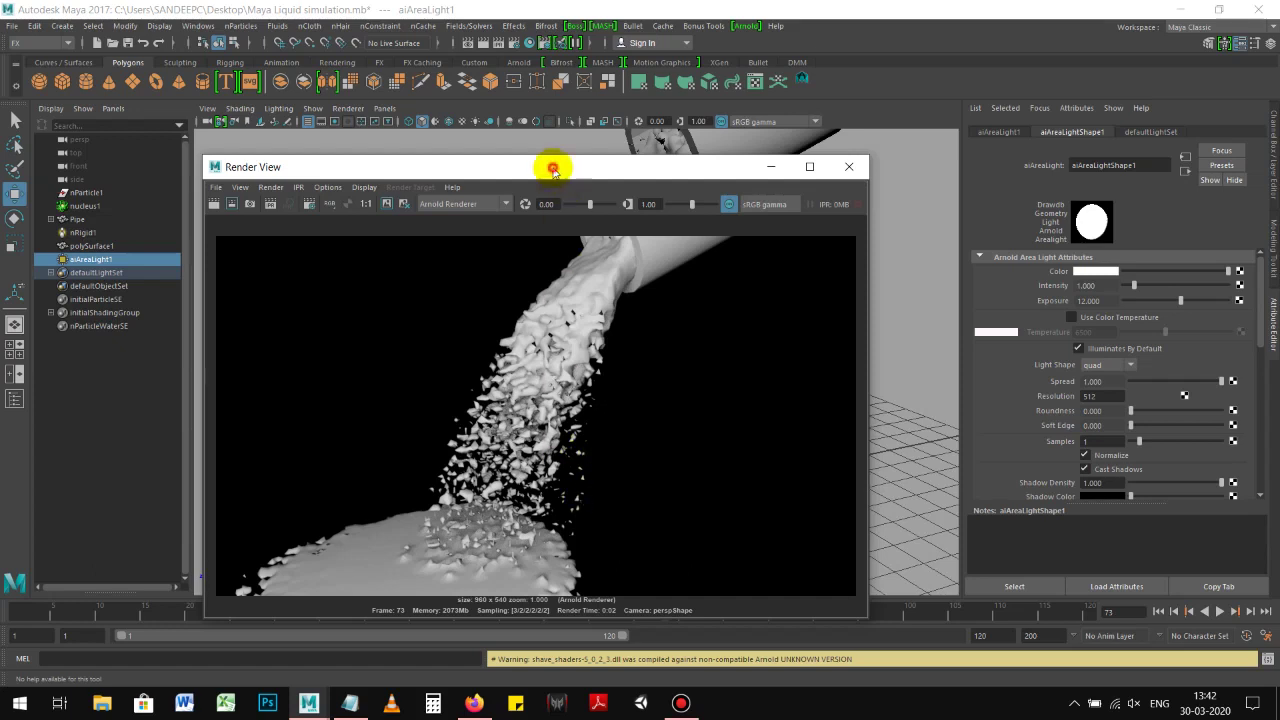
left_click_drag(568, 172, 582, 170)
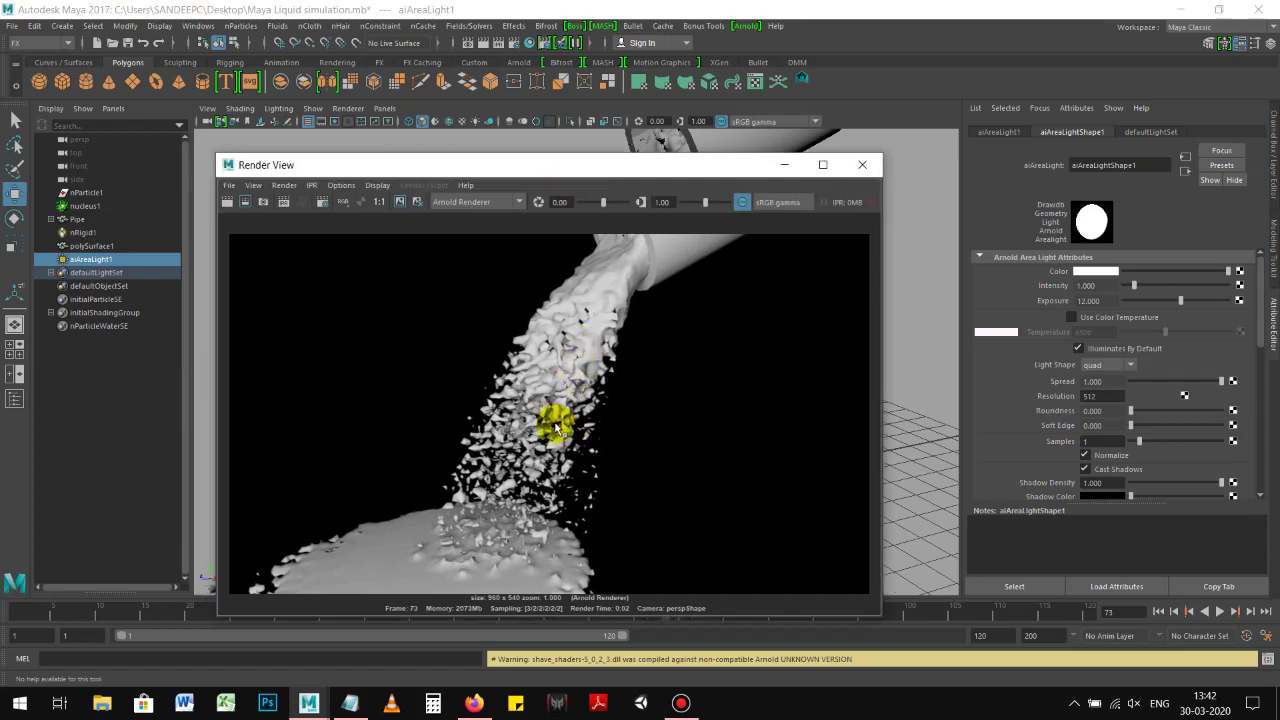
left_click(862, 164)
Step: Tumble and dolly the perspective view closer around the pouring water mesh
mouse_move(834, 183)
left_mouse_down("alt")
mouse_move(557, 363)
mouse_move(651, 355)
left_mouse_up("alt")
right_click_drag(651, 355, 630, 350, "alt")
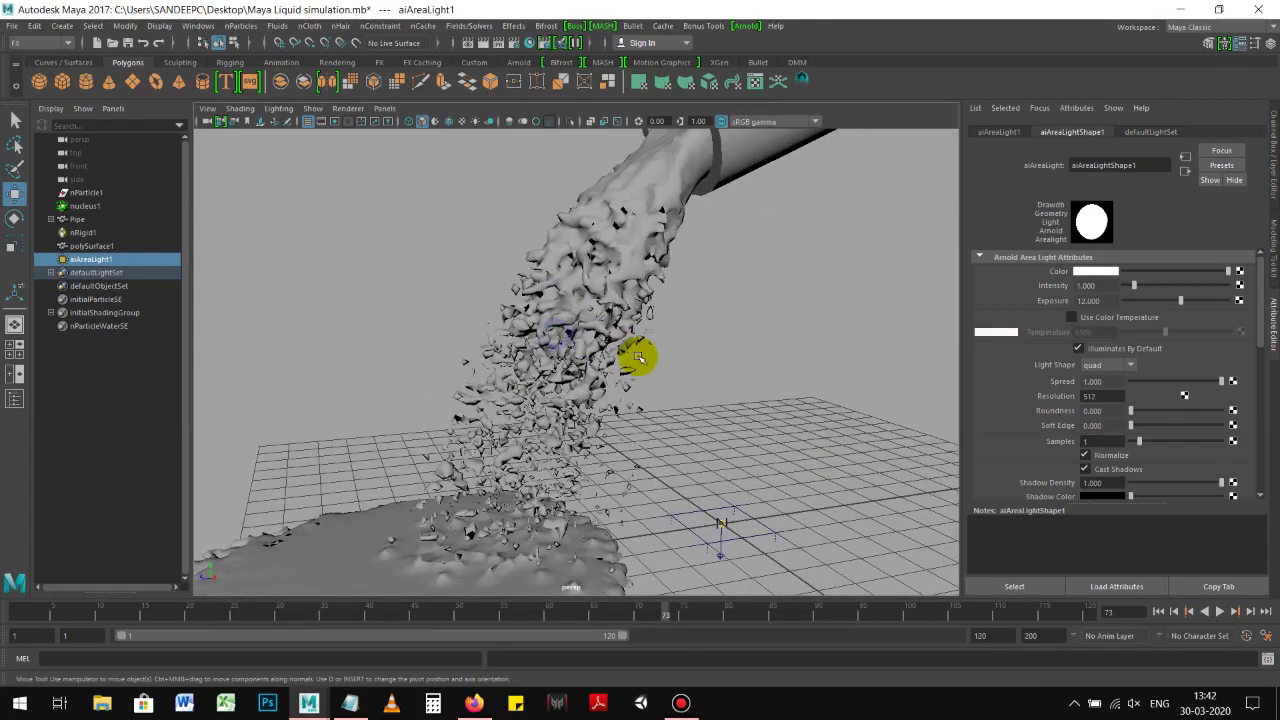
left_click_drag(617, 360, 665, 372, "alt")
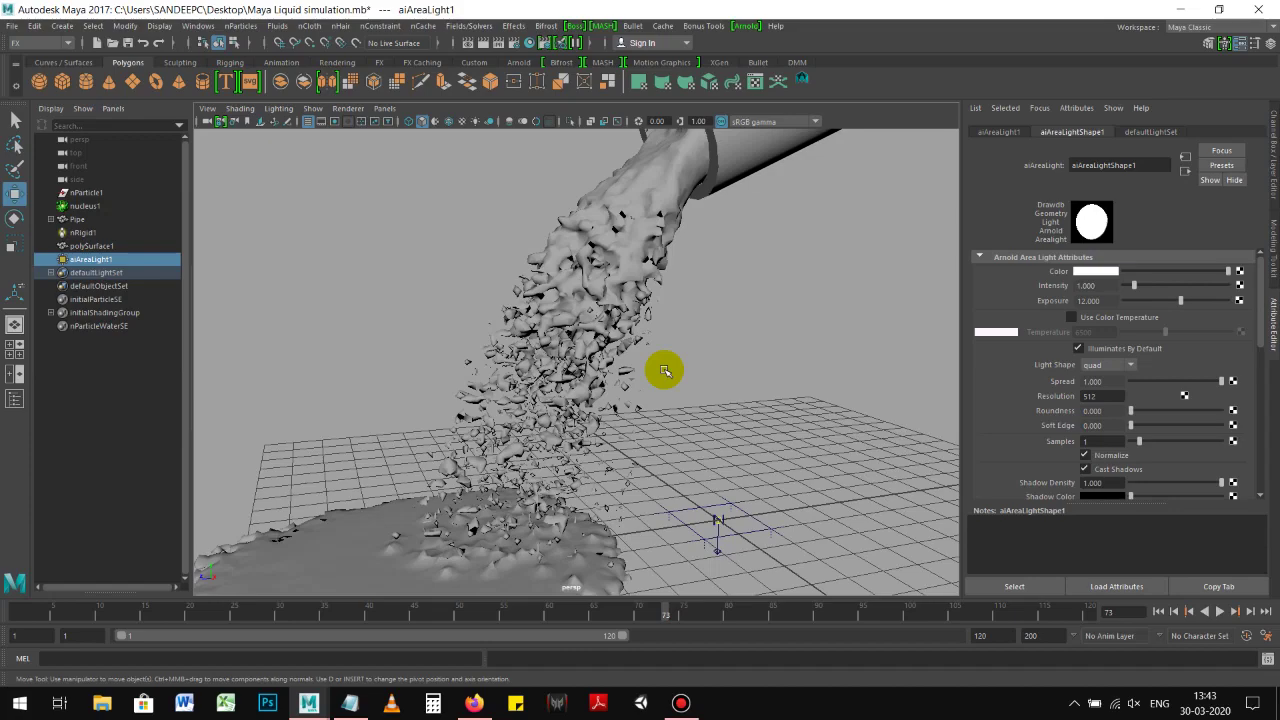
mouse_move(620, 349)
left_mouse_down("alt")
mouse_move(537, 332)
mouse_move(674, 340)
mouse_move(634, 351)
mouse_move(723, 360)
mouse_move(622, 386)
mouse_move(571, 346)
left_mouse_up("alt")
mouse_move(571, 346)
right_mouse_down("alt")
mouse_move(672, 374)
mouse_move(580, 294)
right_mouse_up("alt")
Step: Rename the fluid mesh polySurface1 to 'water' in the Outliner
left_click(580, 294)
left_click(738, 325)
left_click(605, 296)
left_click(100, 246)
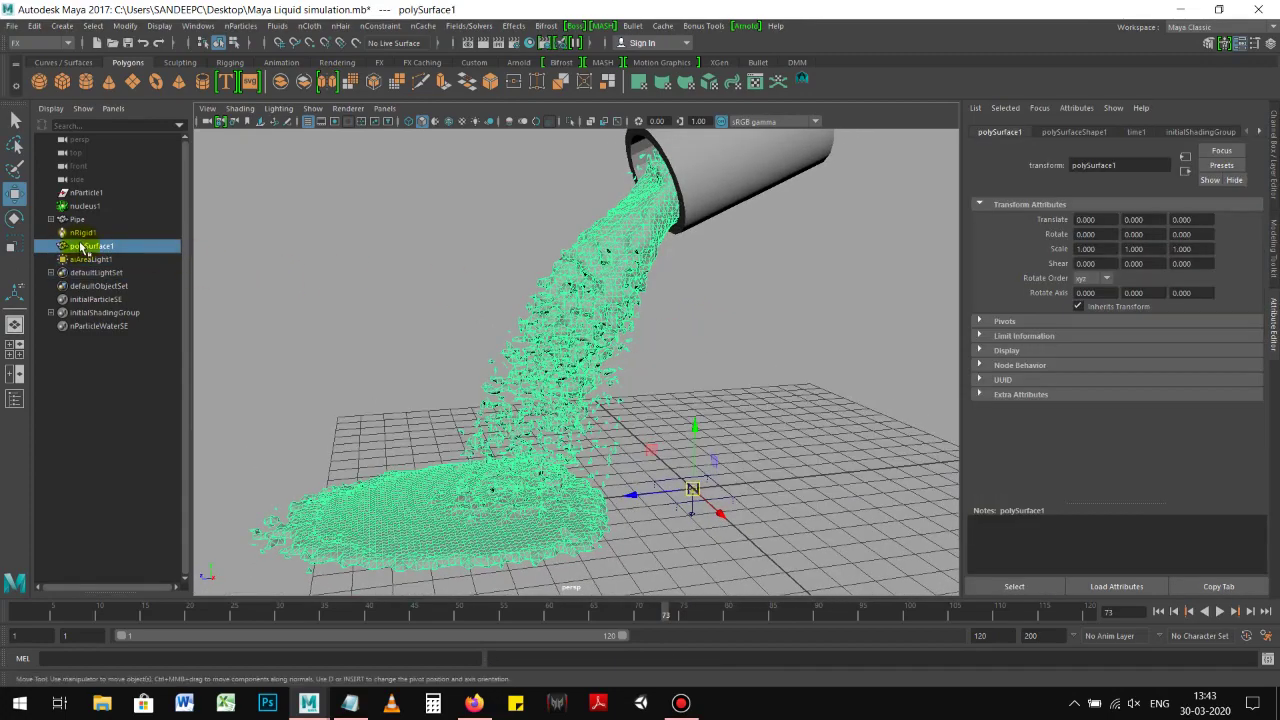
double_click(100, 246)
type("wat")
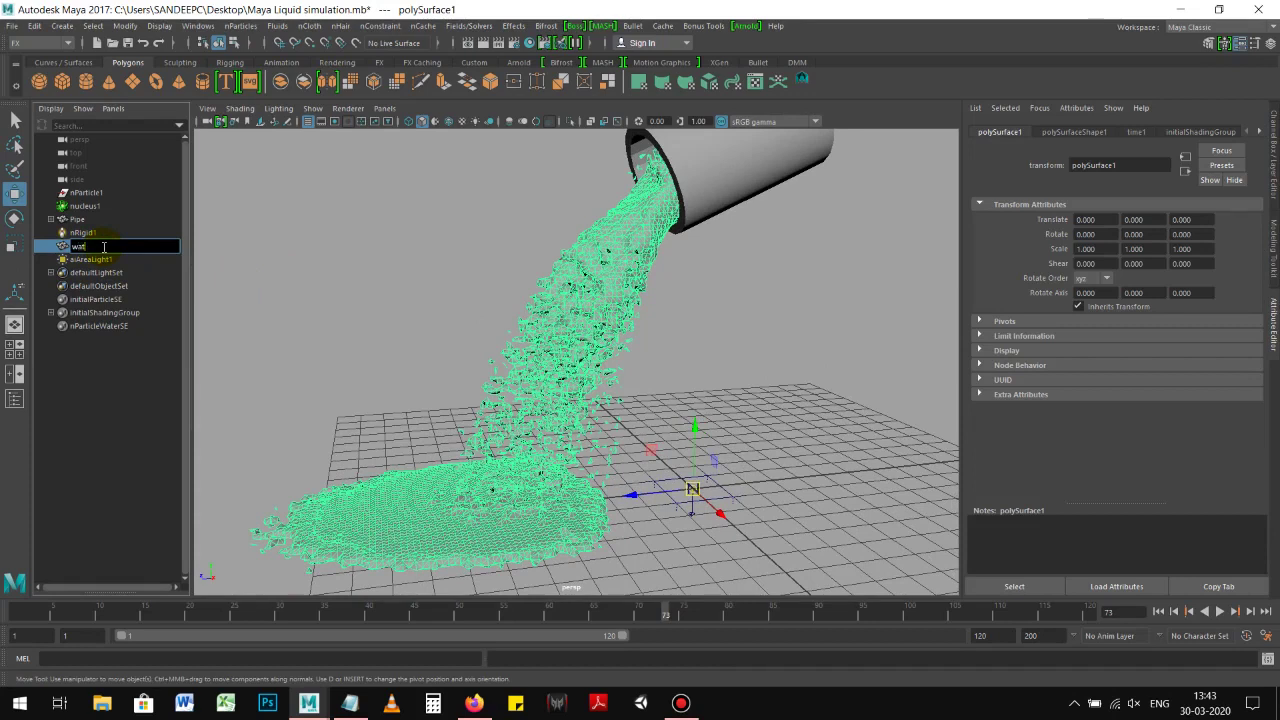
key("Return")
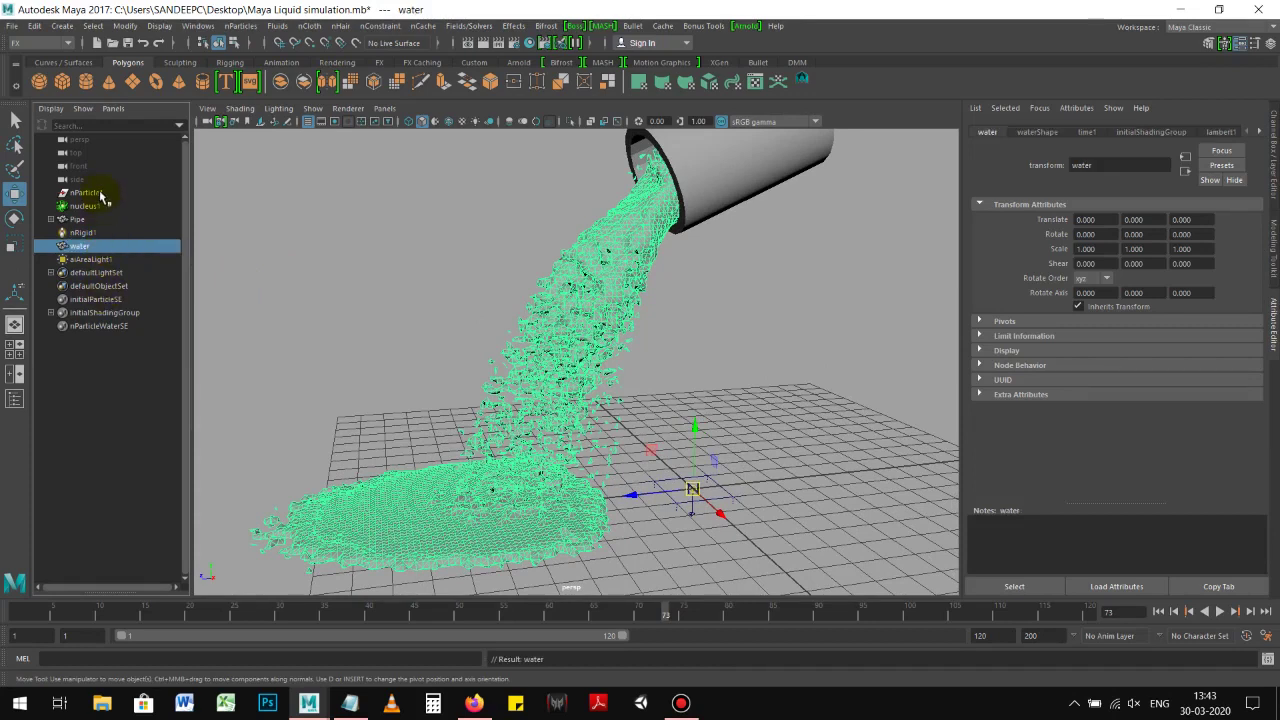
Step: Reselect the water mesh and show its nParticleShape1 attributes in the Attribute Editor
left_click(103, 197)
left_click(573, 312)
left_click_drag(766, 343, 736, 363, "alt")
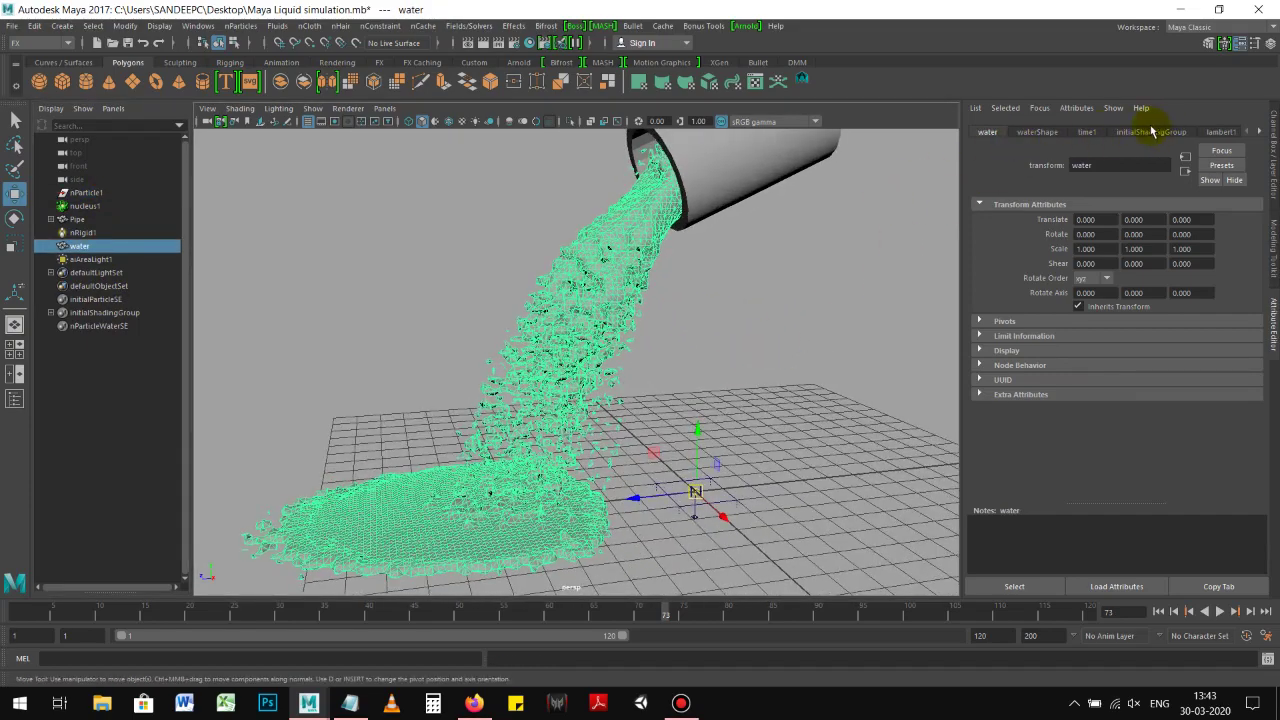
left_click(1040, 131)
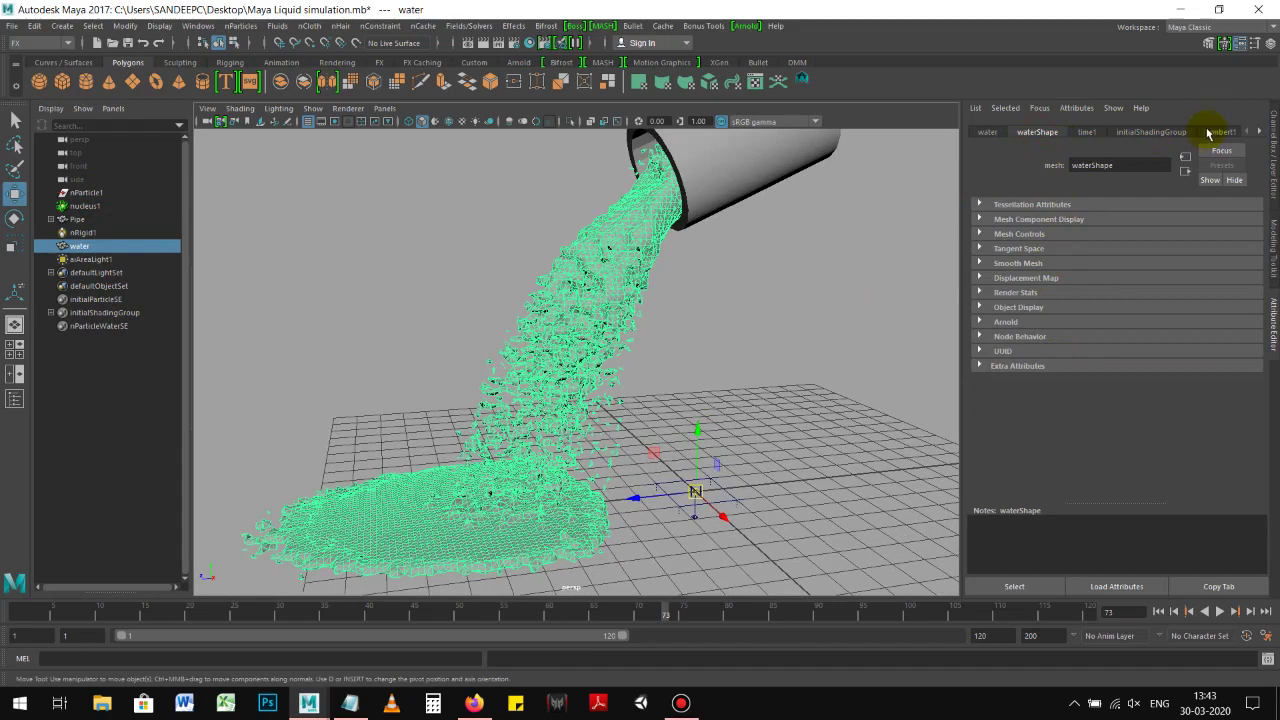
left_click(1259, 131)
left_click(1259, 131)
left_click(1160, 132)
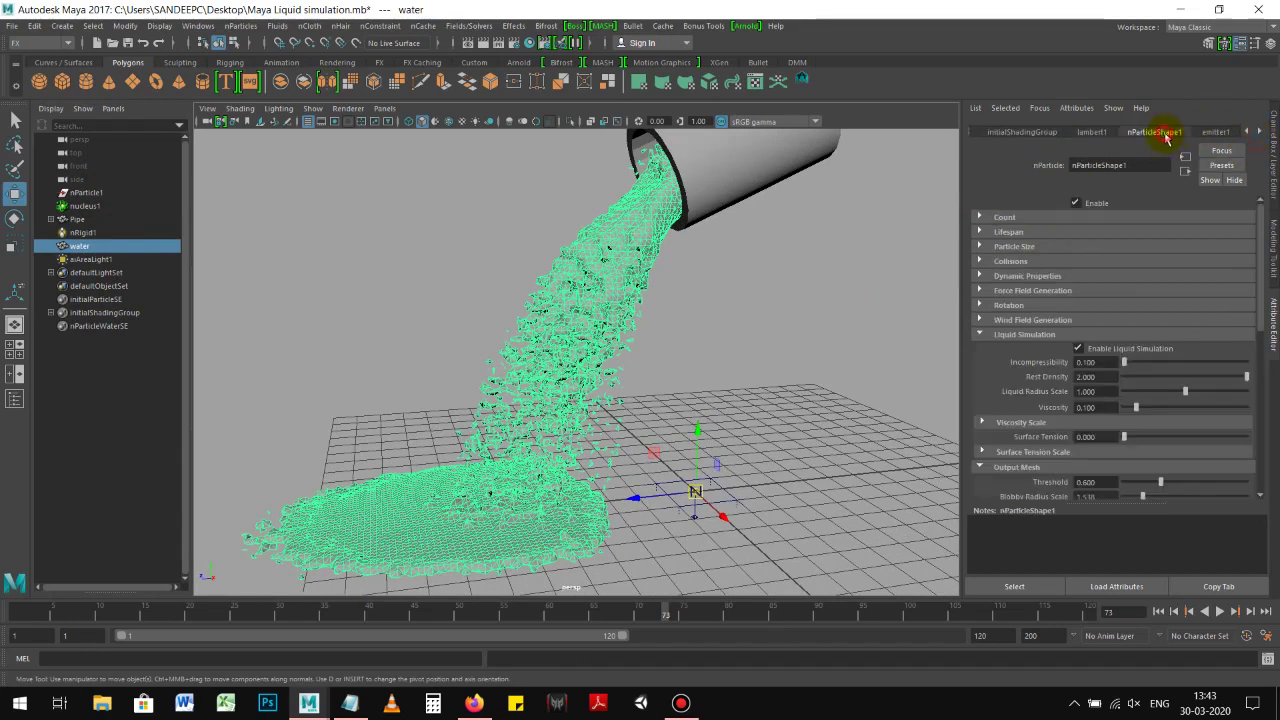
scroll(1014, 449, "down", 2)
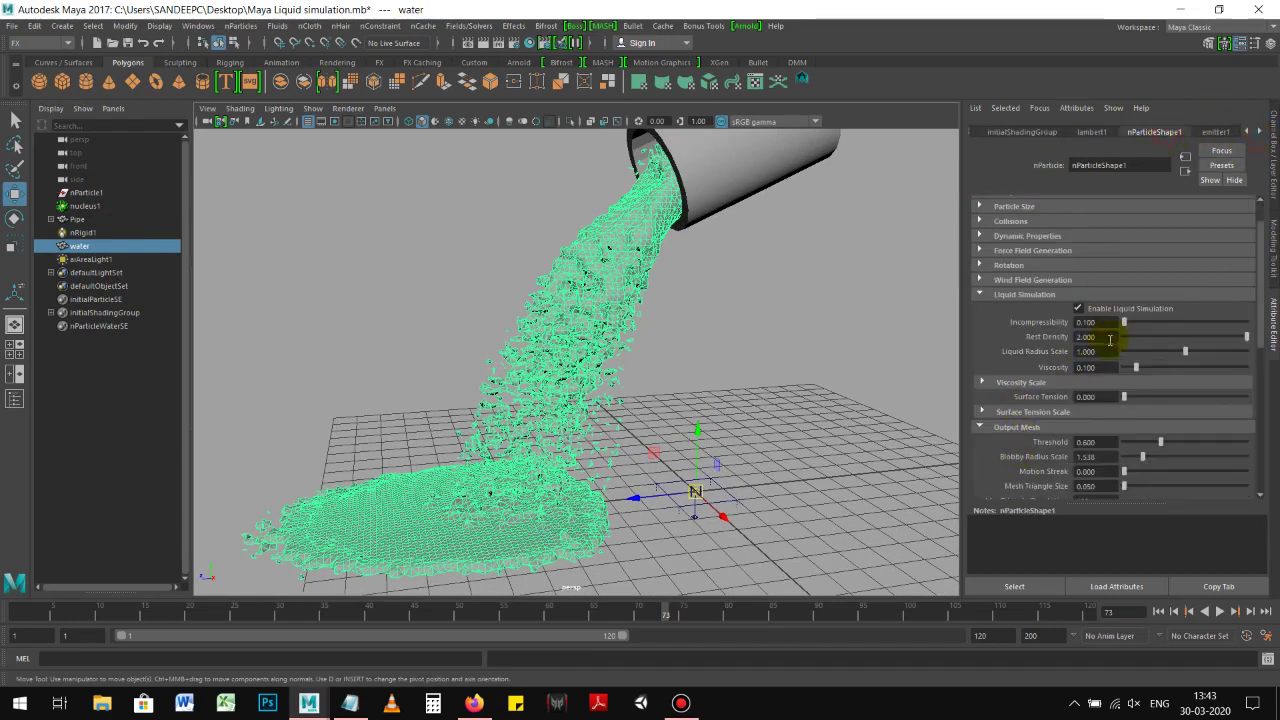
Step: Select the Viscosity value 0.100 in the Liquid Simulation settings
left_click(1086, 322)
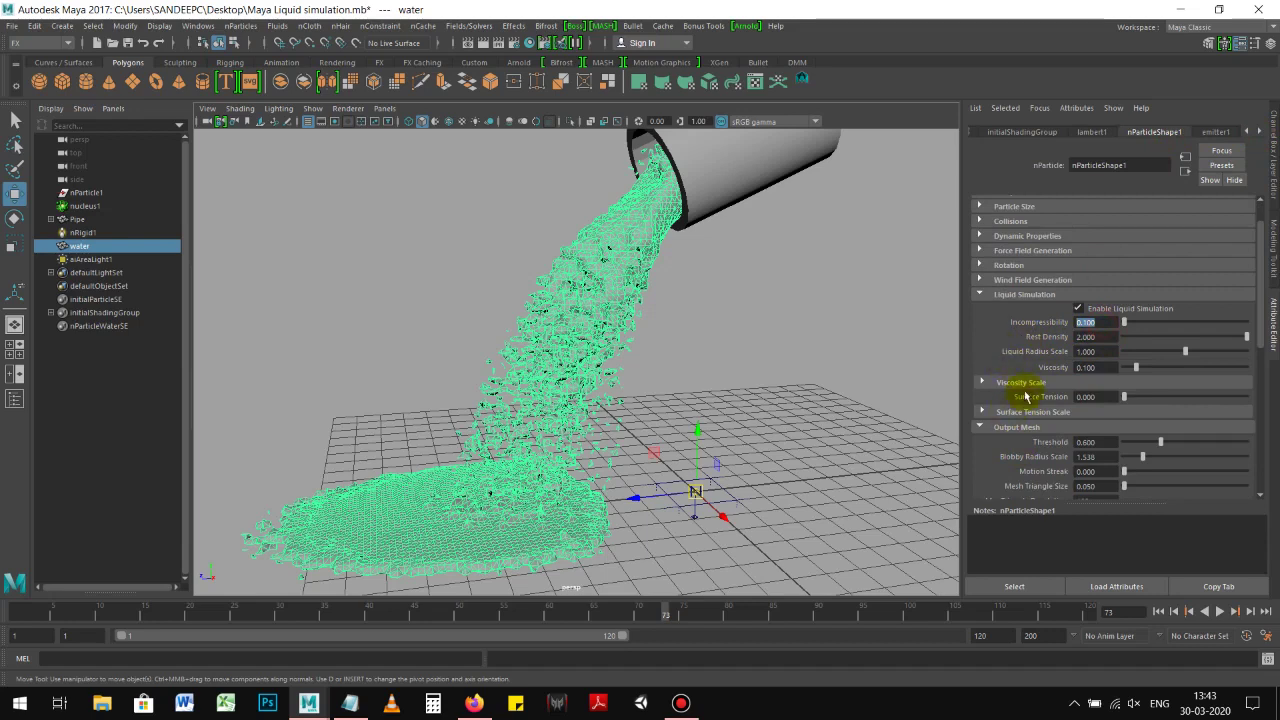
left_click(1100, 367)
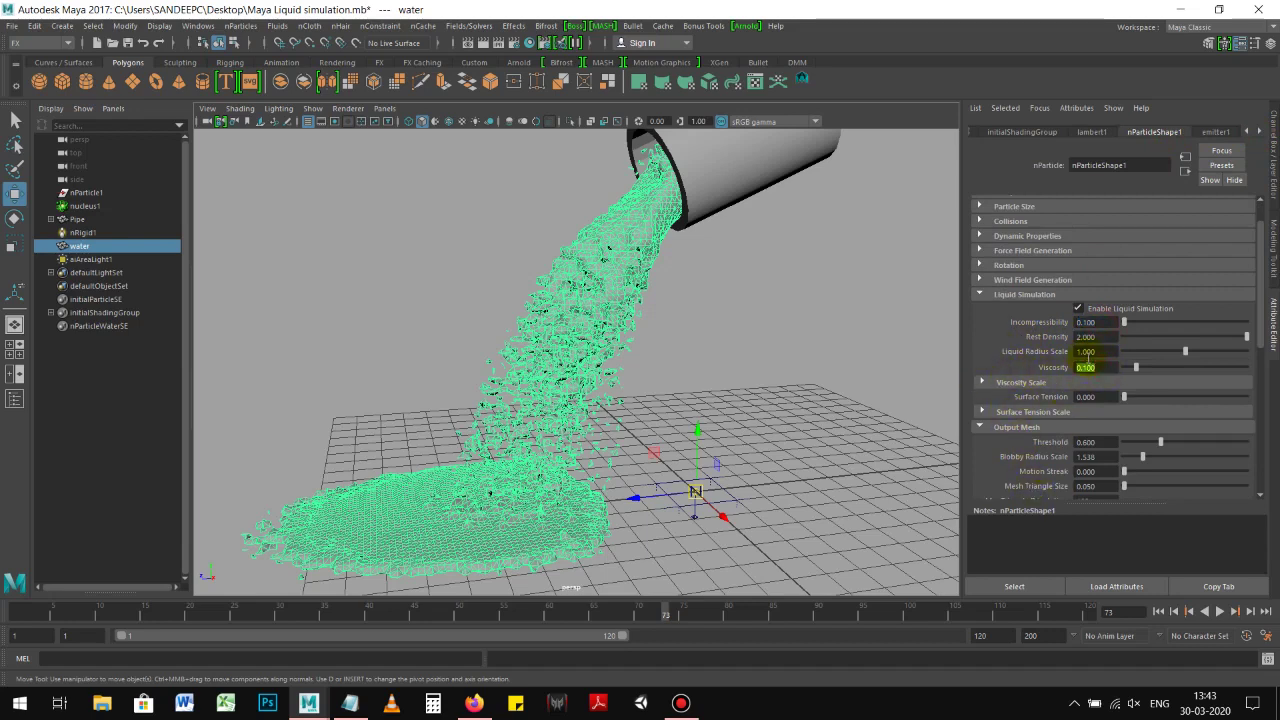
left_click(1103, 369)
left_click_drag(1100, 367, 1062, 370)
Step: Add the Notepad note 'increase the viscosity for thicker liquids like honey or toothpaste'
left_click(350, 703)
left_click(893, 367)
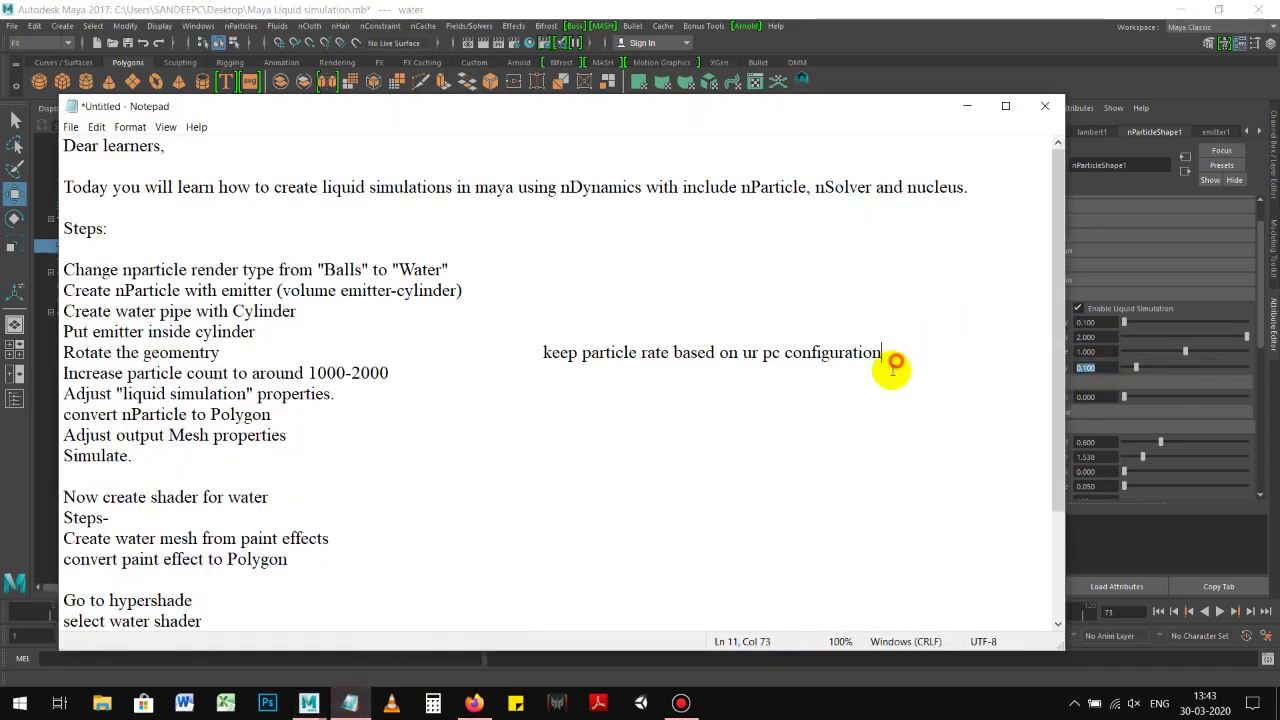
left_click(580, 370)
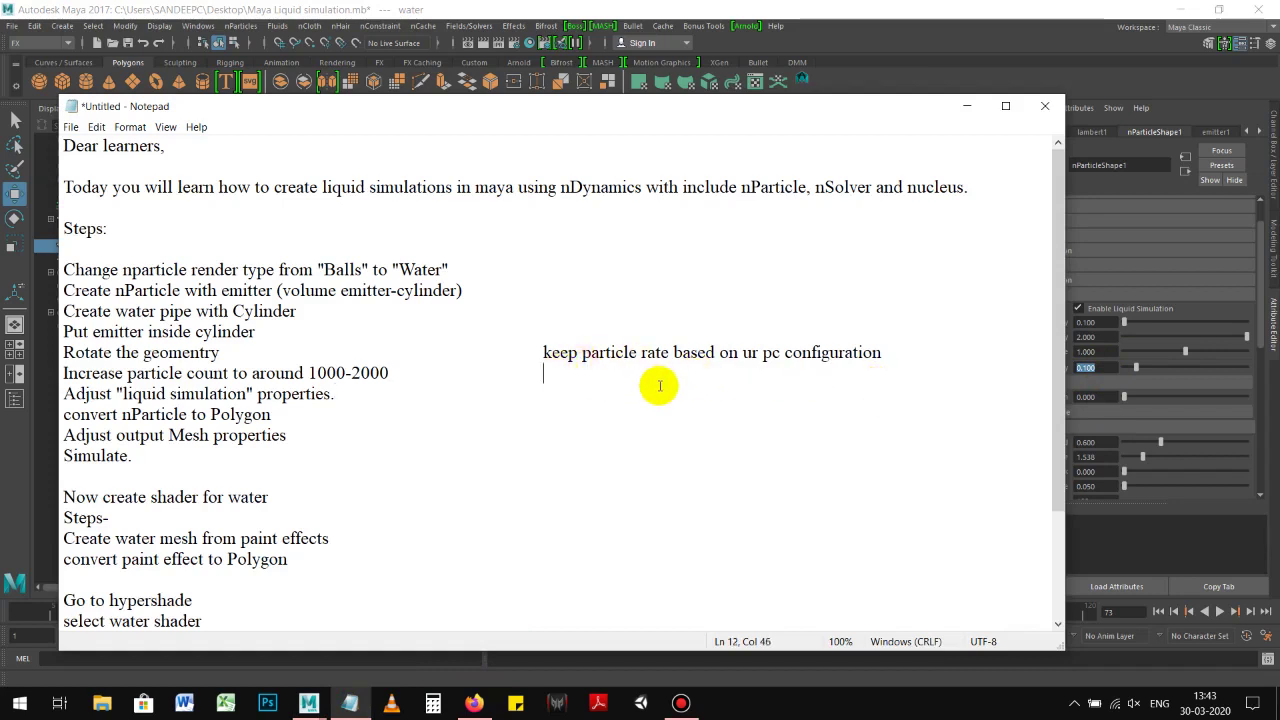
type("increas")
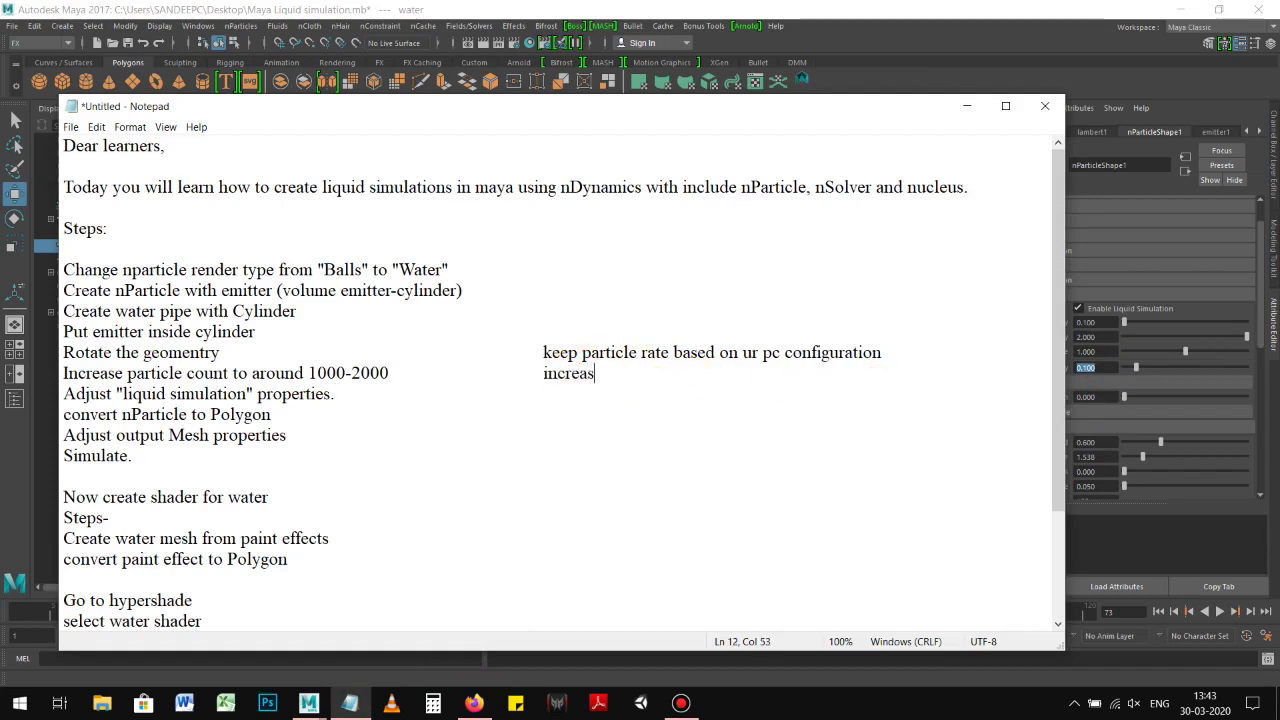
type("e the")
left_click_drag(752, 106, 707, 108)
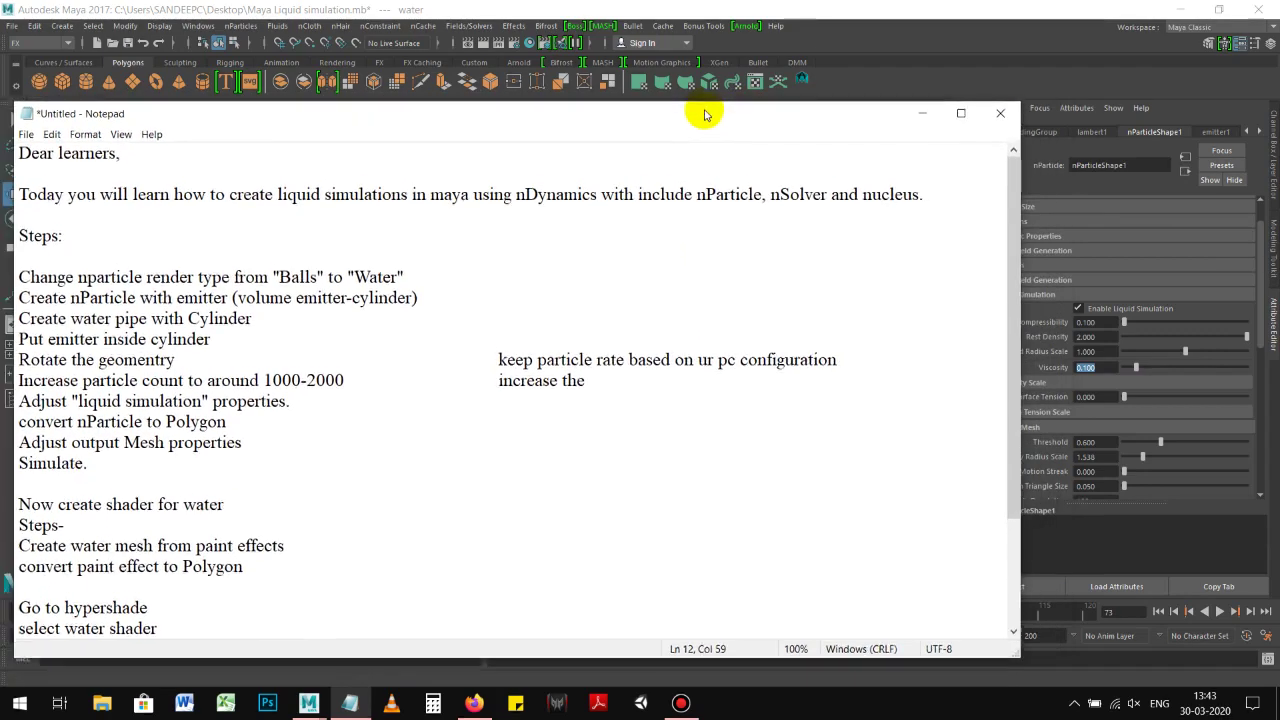
type("vis")
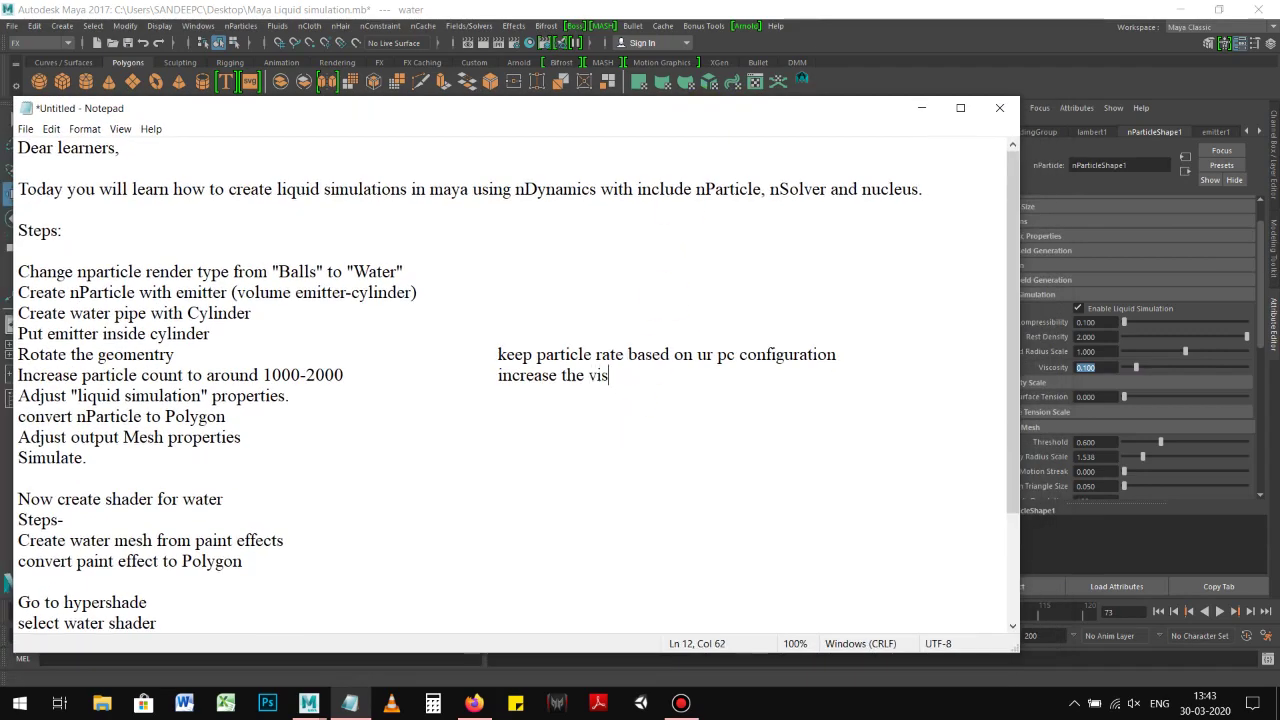
type("co")
type("thicker liqui")
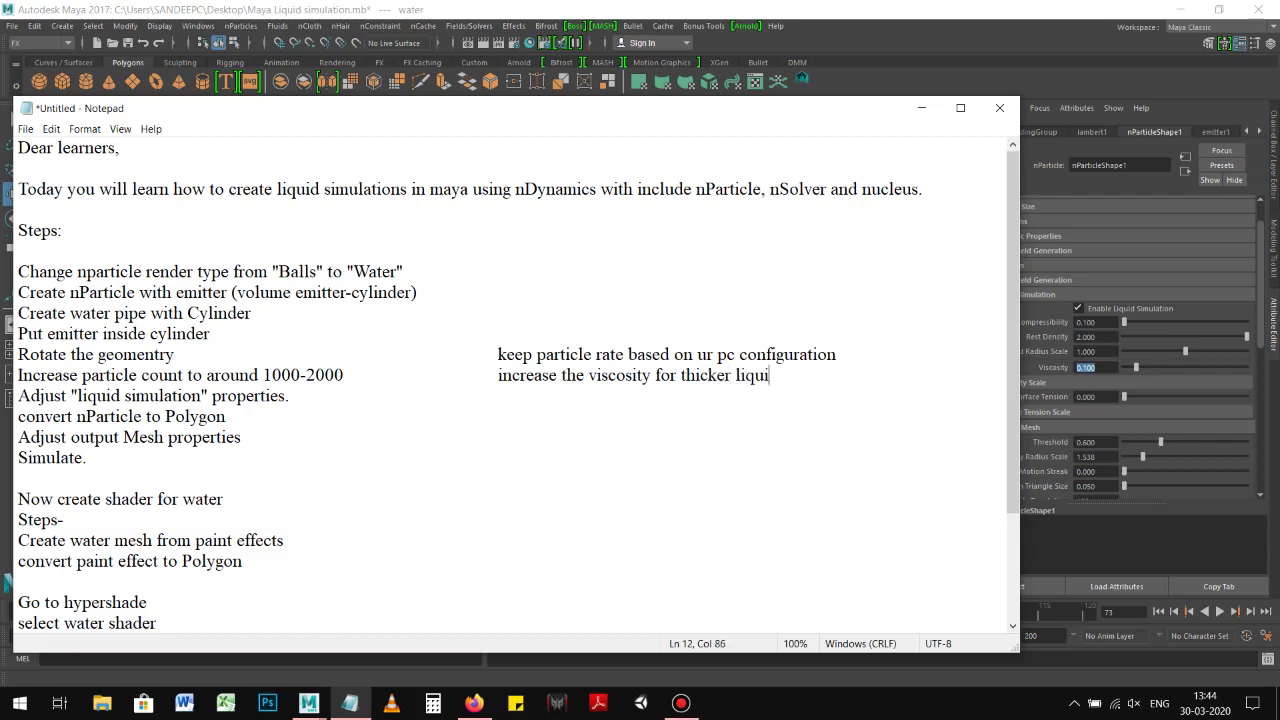
type("ds like honey")
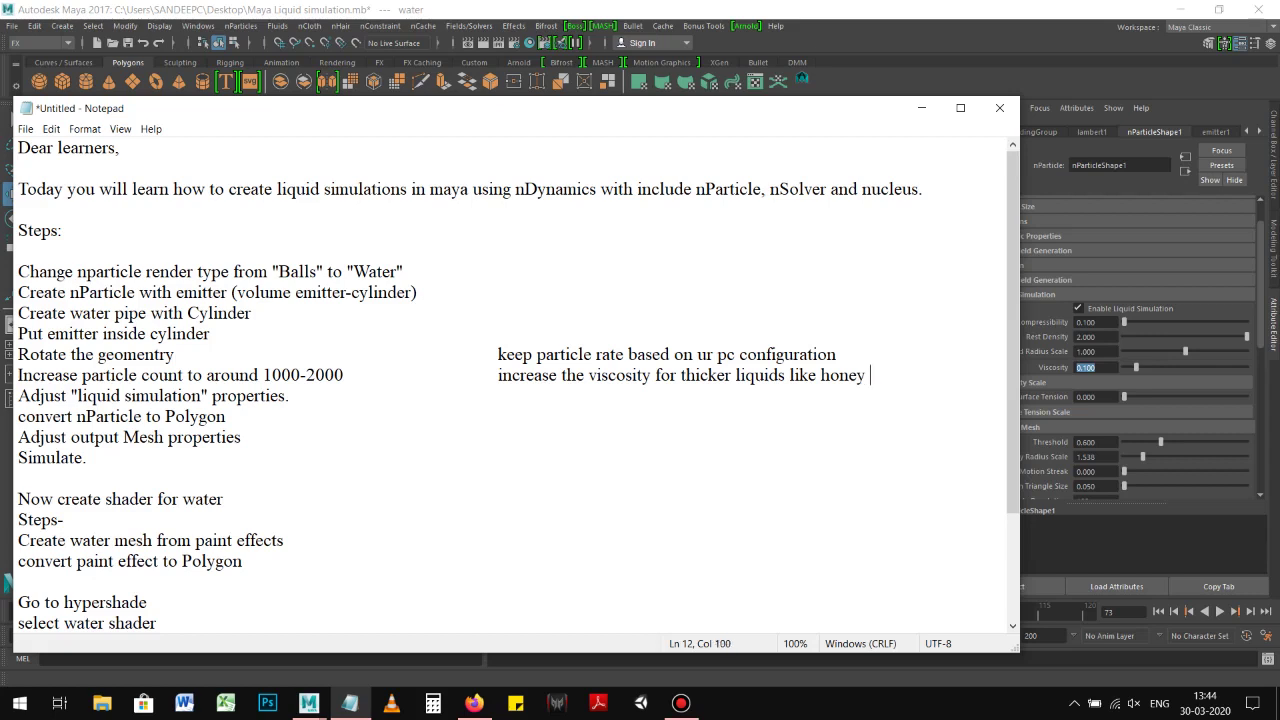
type("thpaste")
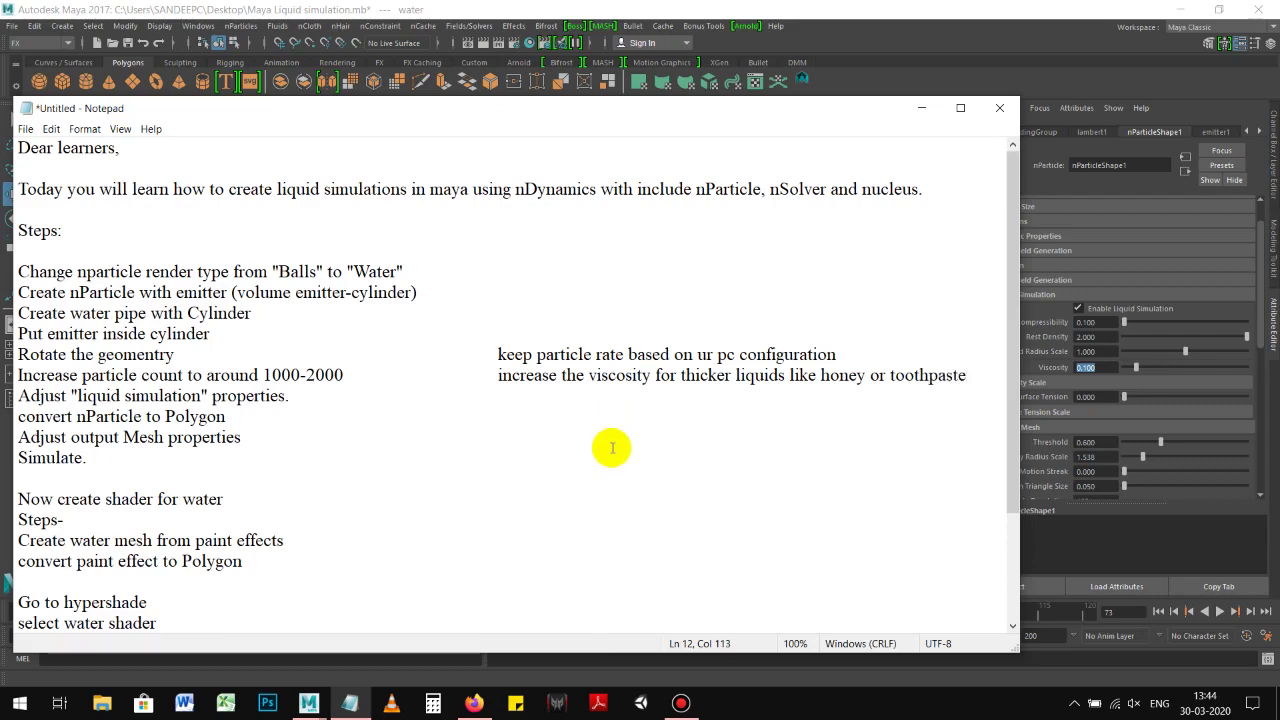
left_click_drag(660, 100, 663, 106)
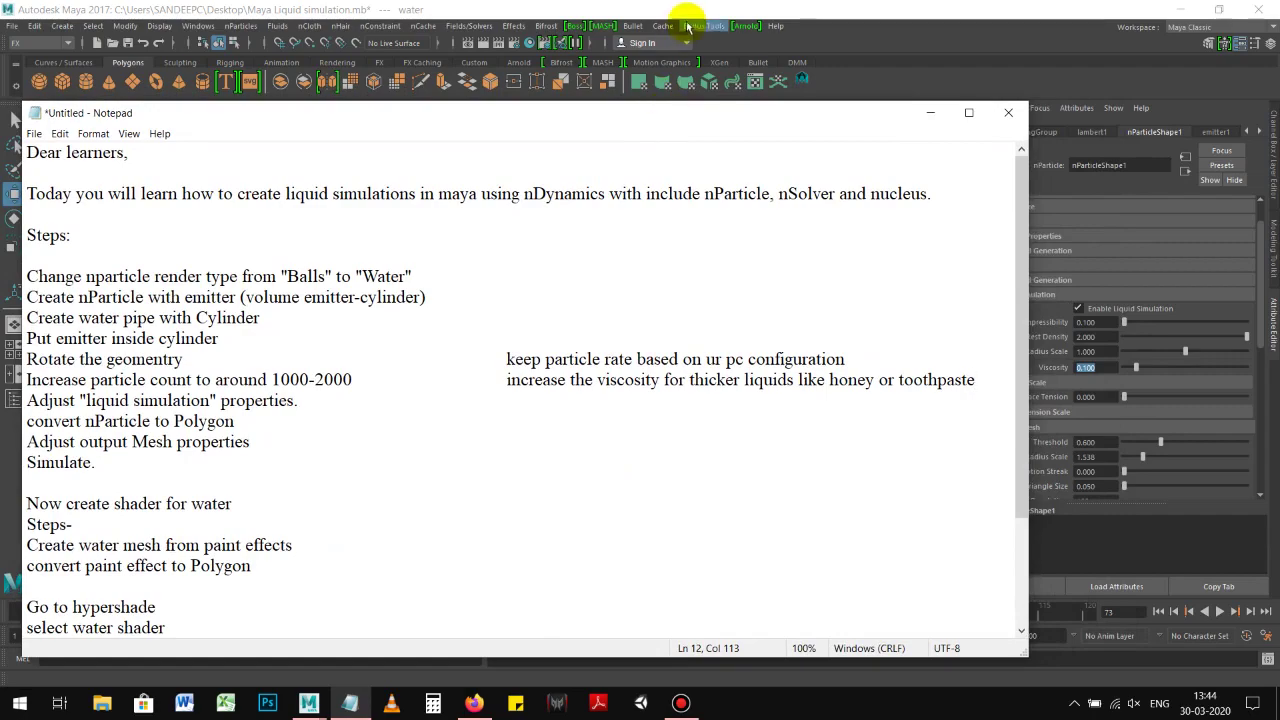
Step: Select the four water shader steps in the notes, then return to the Maya scene
left_click(680, 25)
left_click_drag(651, 286, 607, 295, "alt")
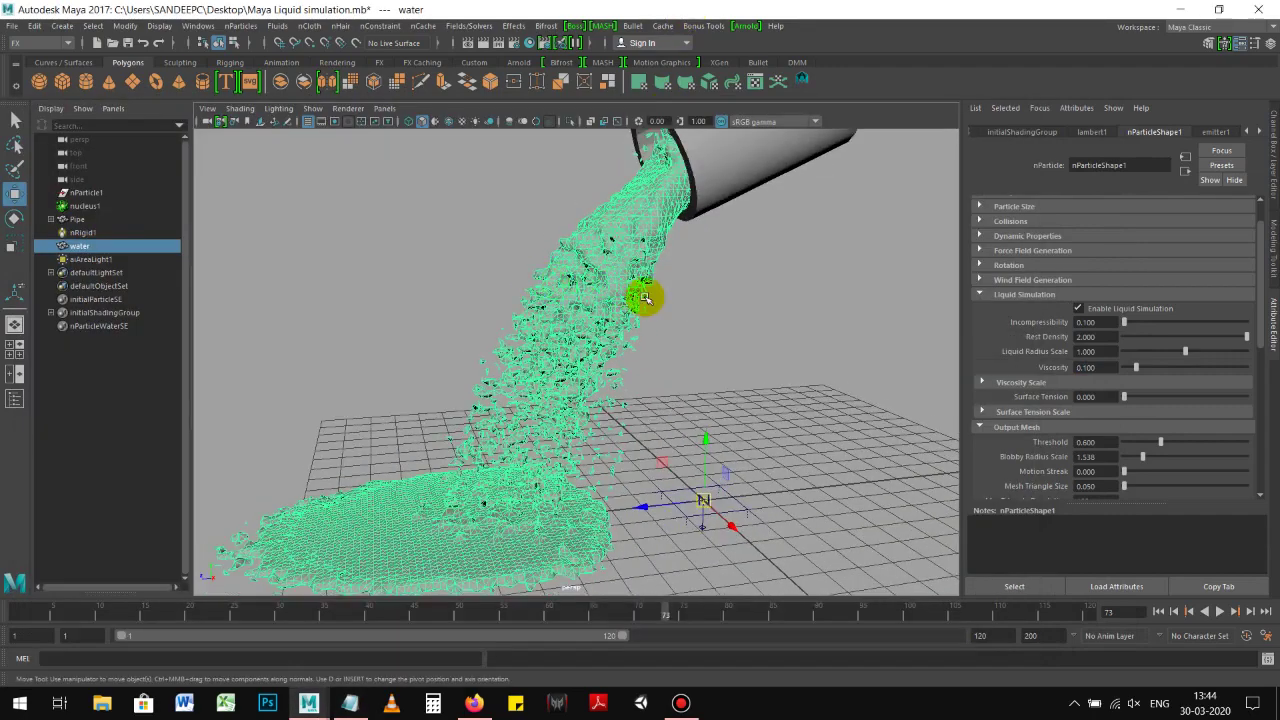
key("alt+Tab")
left_click(140, 524)
left_click_drag(24, 502, 304, 561)
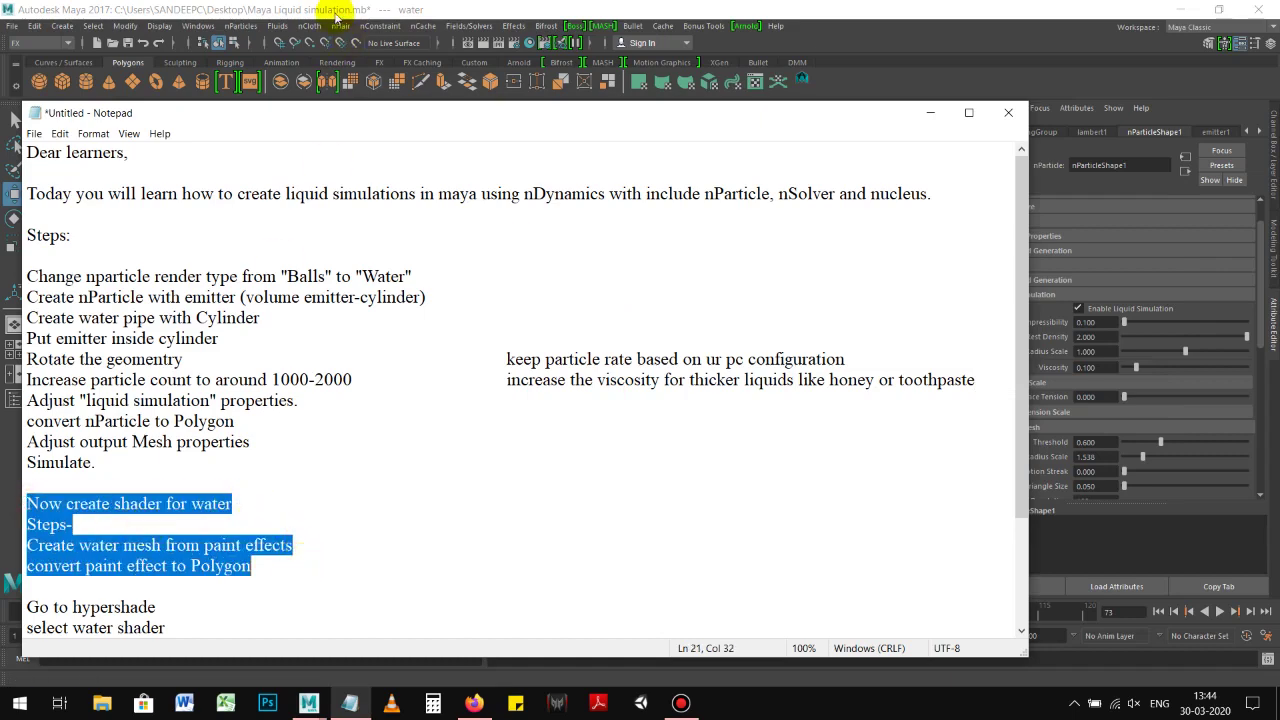
left_click(337, 9)
left_click_drag(595, 277, 543, 277, "alt")
left_click(474, 251)
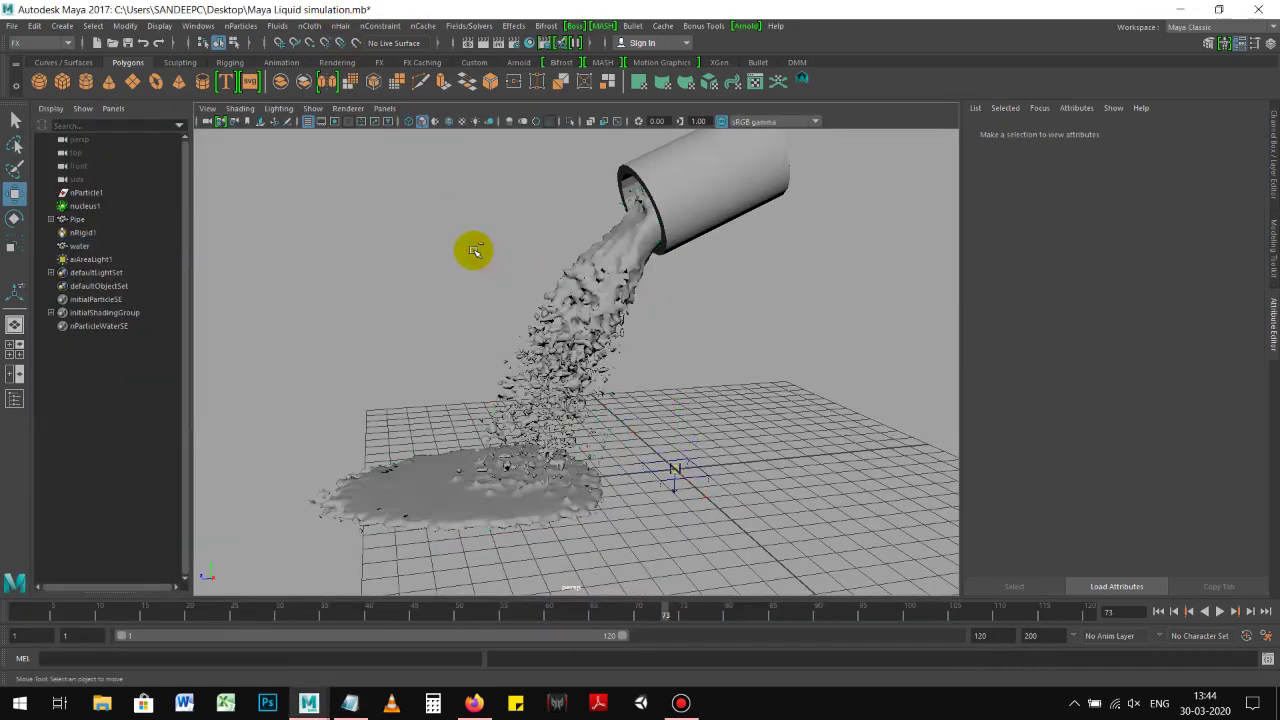
Step: Save the liquid scene and switch to the Modeling menu set
key("ctrl+s")
left_click(126, 25)
left_click(126, 25)
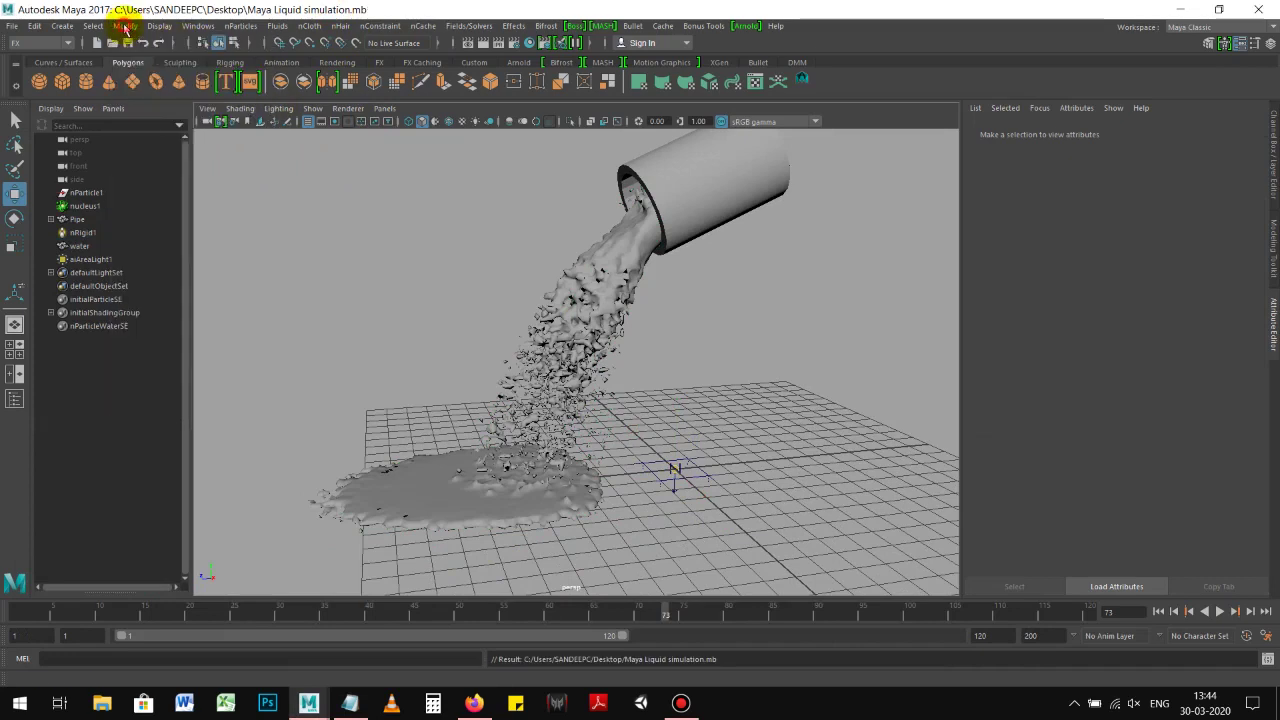
left_click(40, 42)
left_click(35, 56)
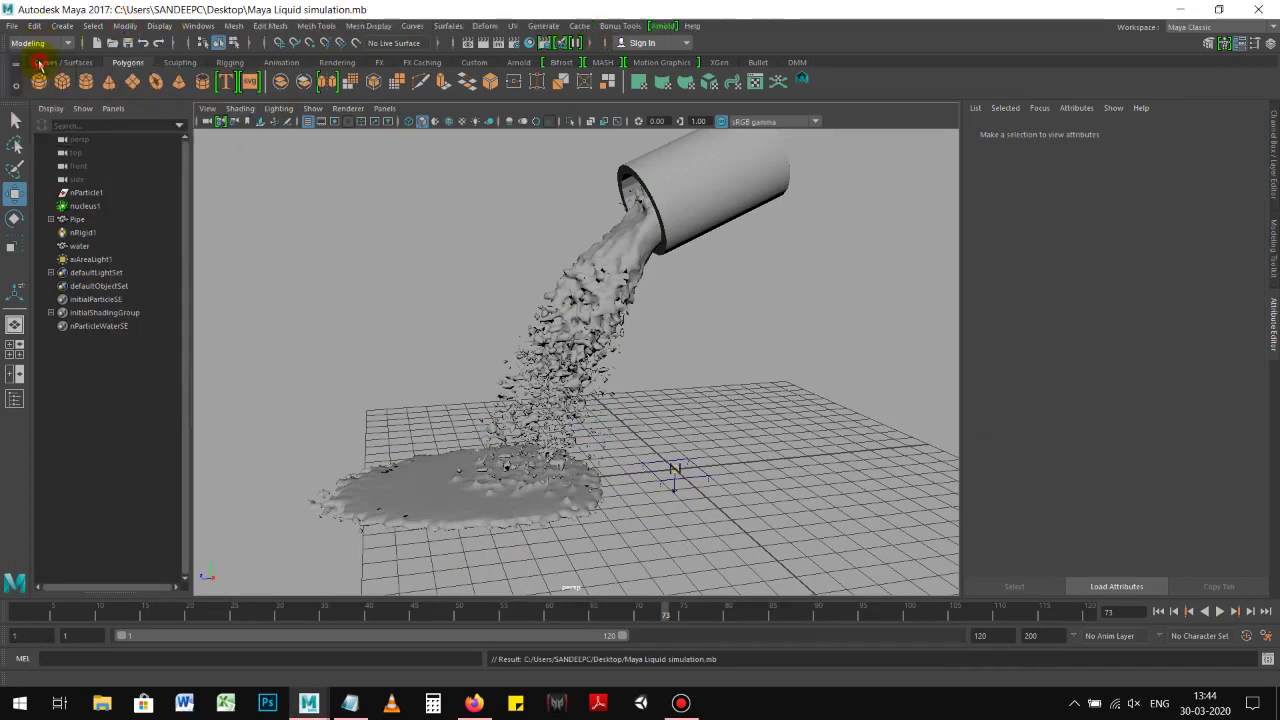
Step: Open the Paint_Effects > WaterMesh example brushes in the Content Browser via Get Brush
left_click(540, 26)
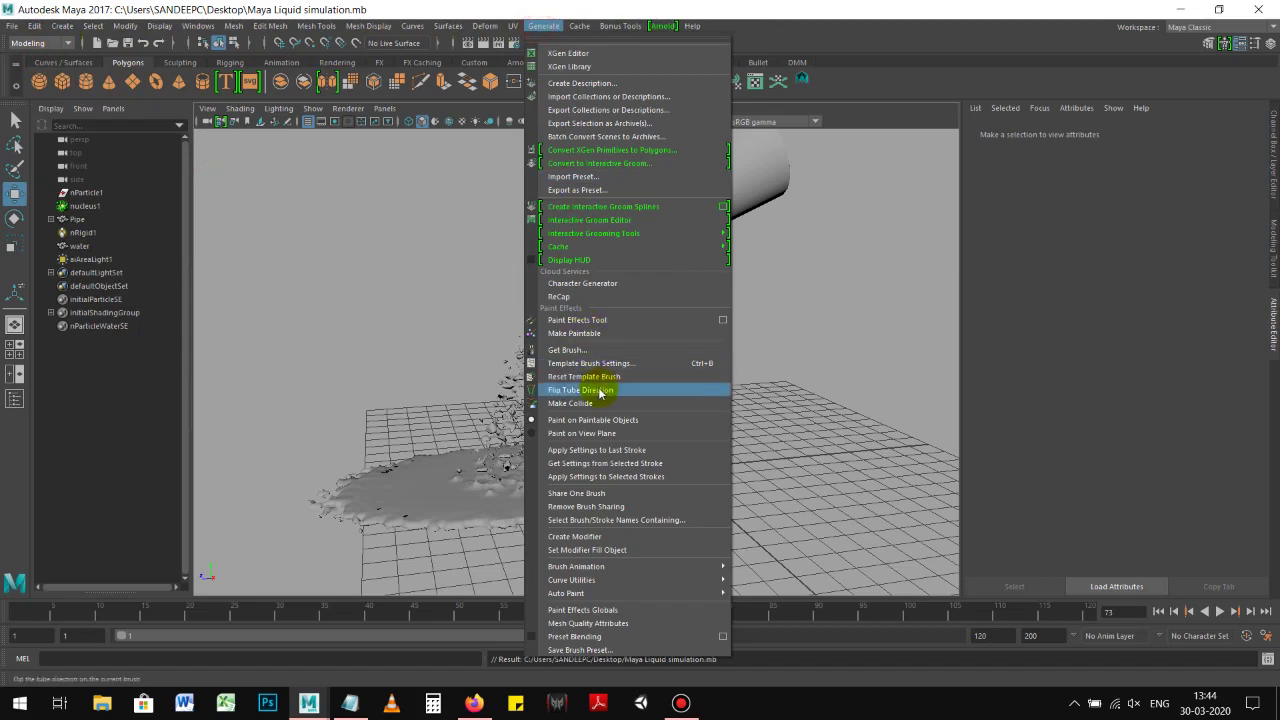
left_click(591, 354)
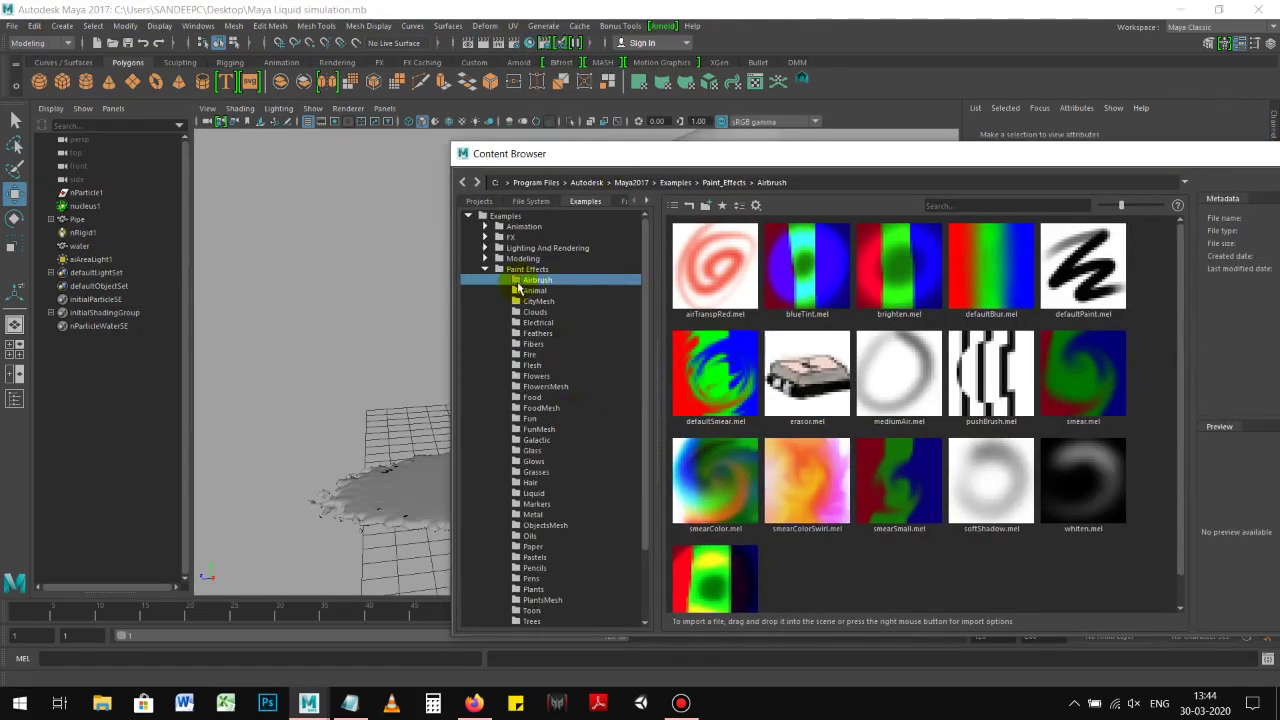
scroll(545, 320, "down", 3)
left_click(531, 493)
left_click(540, 546)
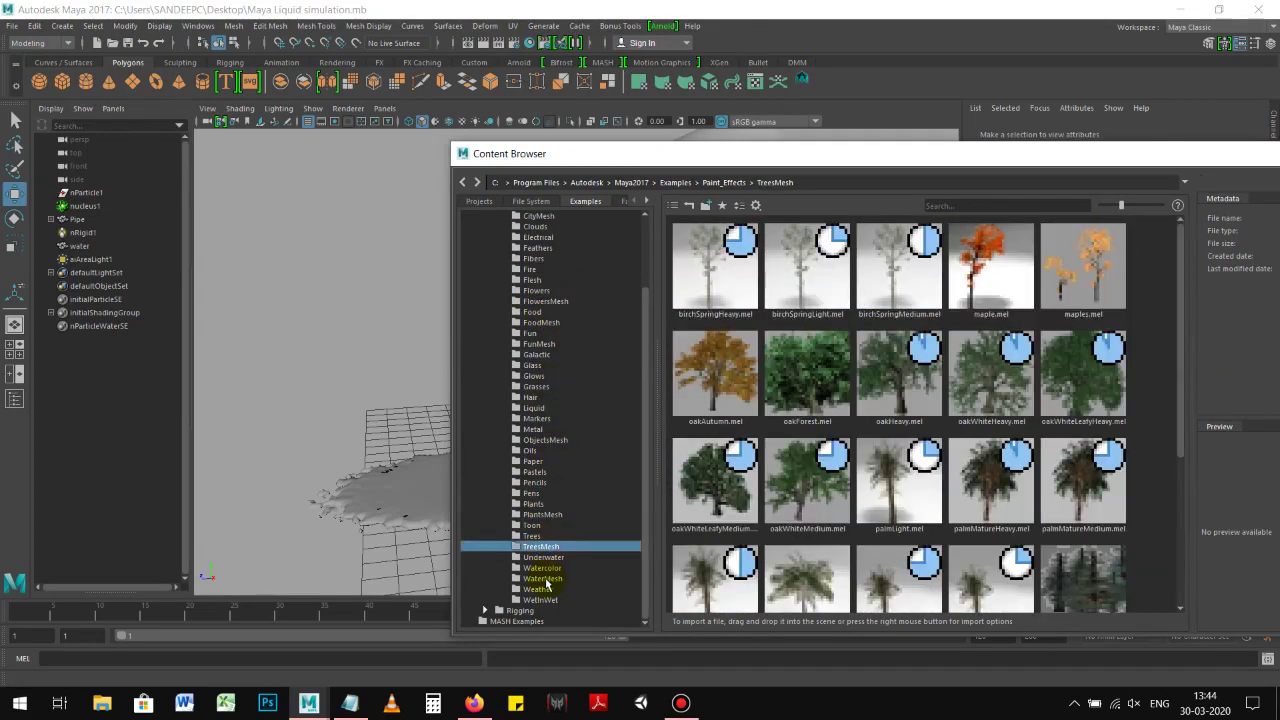
left_click(543, 557)
left_click(542, 578)
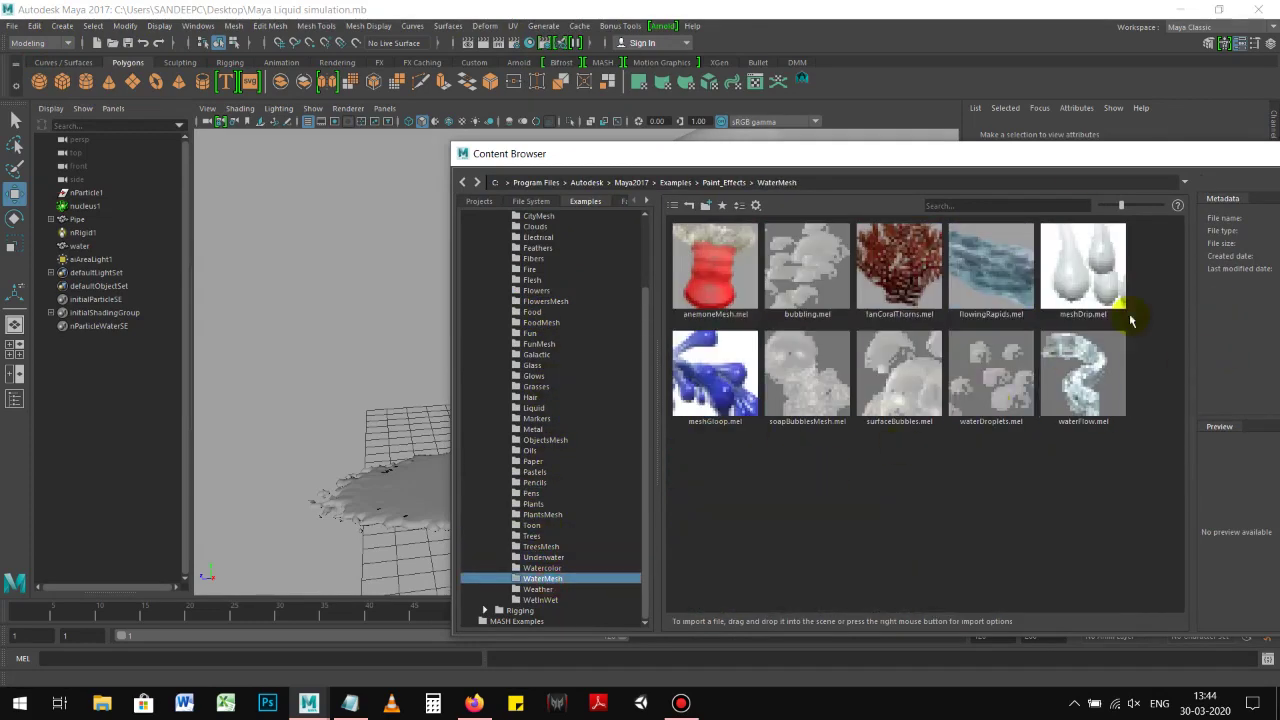
Step: Load the waterFlow brush and paint a stroke on the grid
left_click_drag(1042, 161, 895, 186)
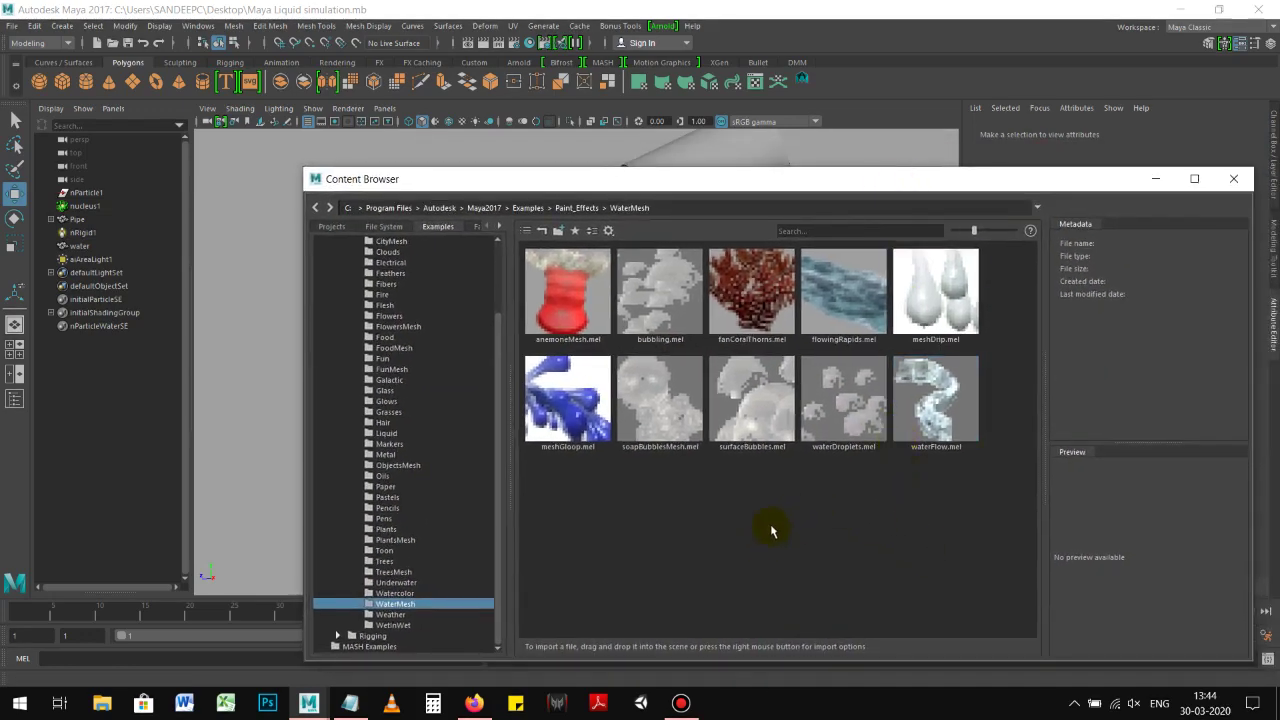
left_click_drag(837, 189, 811, 191)
left_click(908, 422)
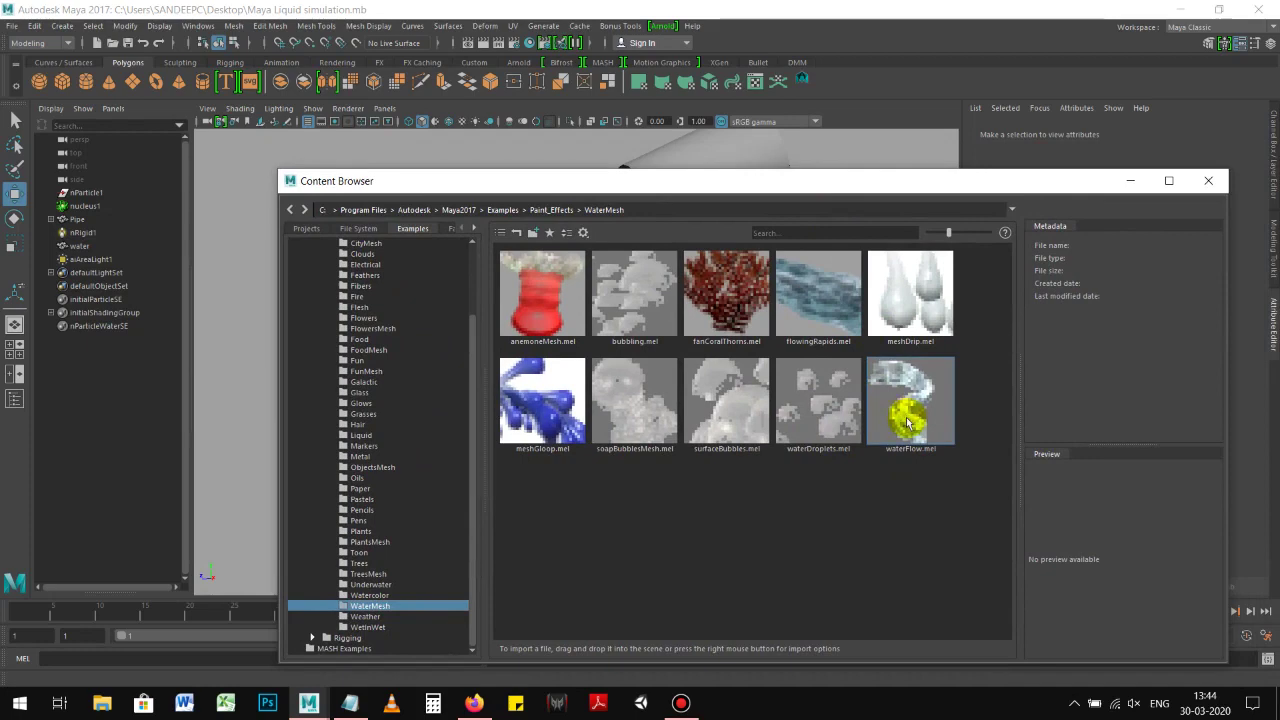
left_click_drag(808, 186, 853, 285)
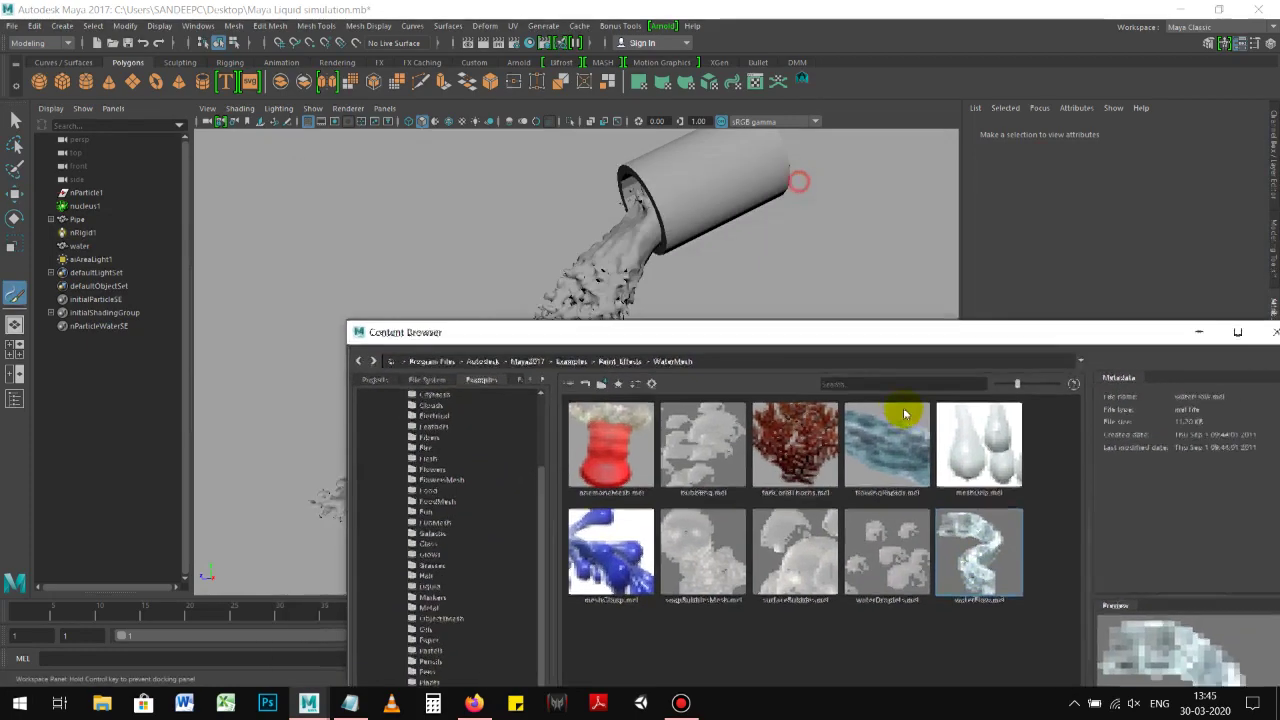
left_click_drag(760, 417, 792, 448)
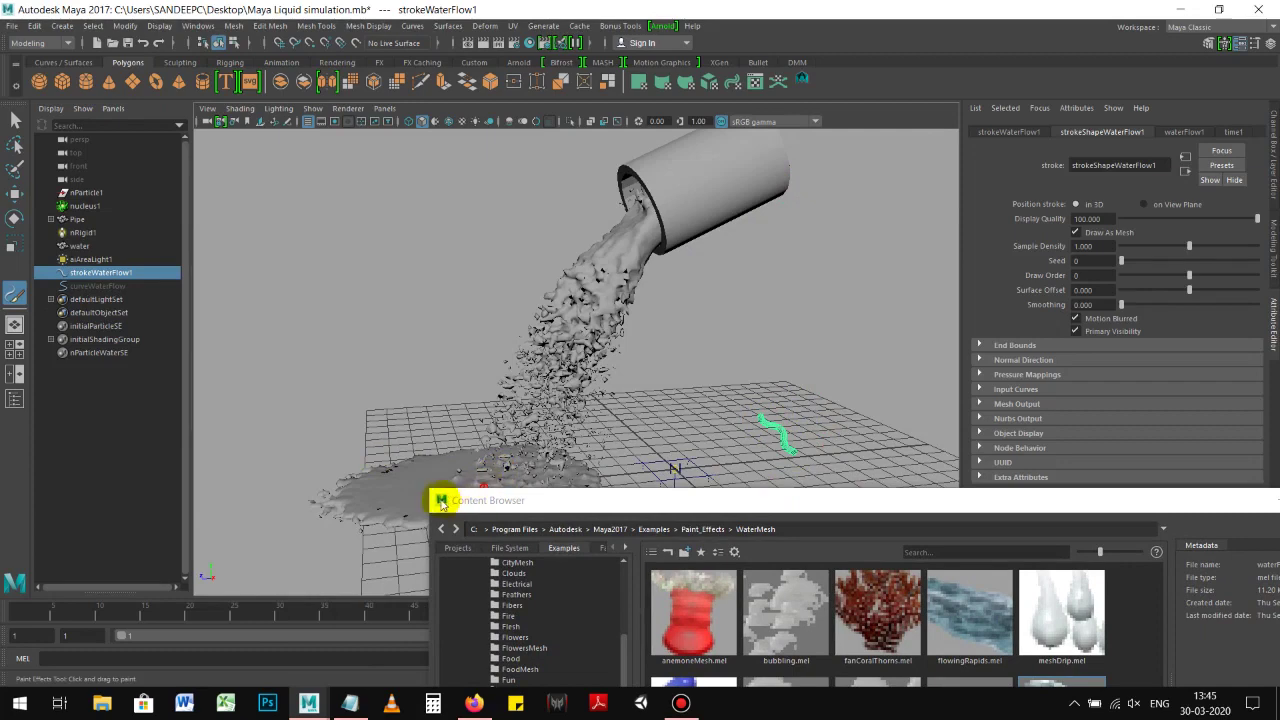
Step: Select the painted waterFlow stroke and inspect it shaded in isolation
left_click(500, 471)
left_click(14, 193)
left_click_drag(757, 378, 828, 466, "alt")
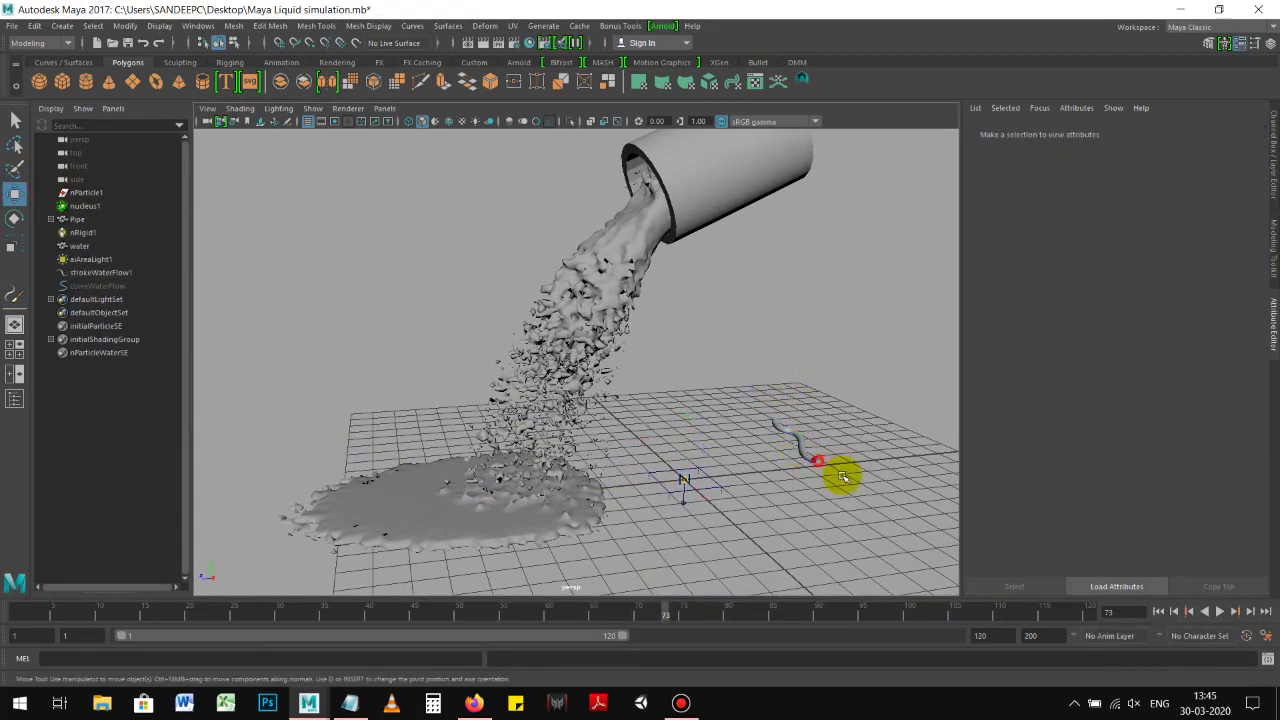
left_click(843, 477)
key("ctrl+1")
mouse_move(751, 428)
left_mouse_down("alt")
mouse_move(914, 451)
mouse_move(714, 380)
mouse_move(457, 371)
mouse_move(491, 280)
left_mouse_up("alt")
key("5")
key("ctrl+1")
left_click(348, 108)
left_click(654, 383)
mouse_move(654, 383)
left_mouse_down("alt")
mouse_move(746, 420)
mouse_move(744, 472)
left_mouse_up("alt")
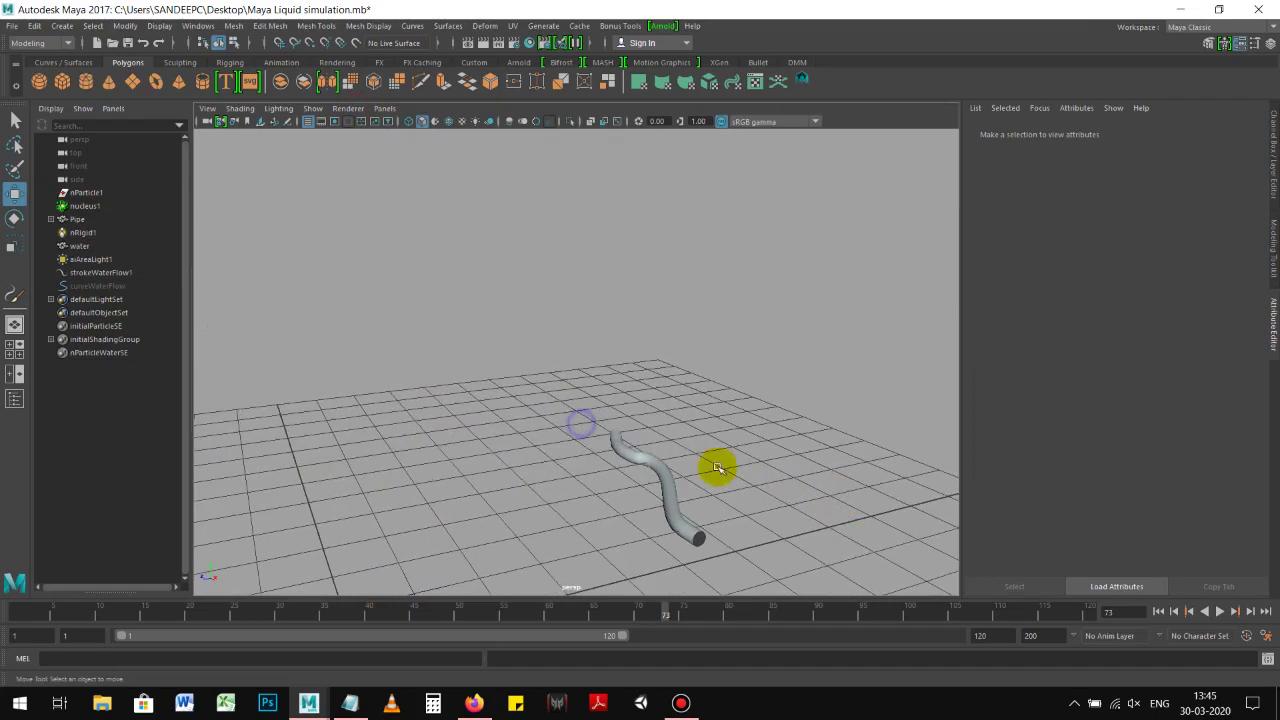
left_click(651, 477)
mouse_move(651, 477)
left_mouse_down("alt")
mouse_move(751, 471)
mouse_move(737, 371)
mouse_move(760, 374)
left_mouse_up("alt")
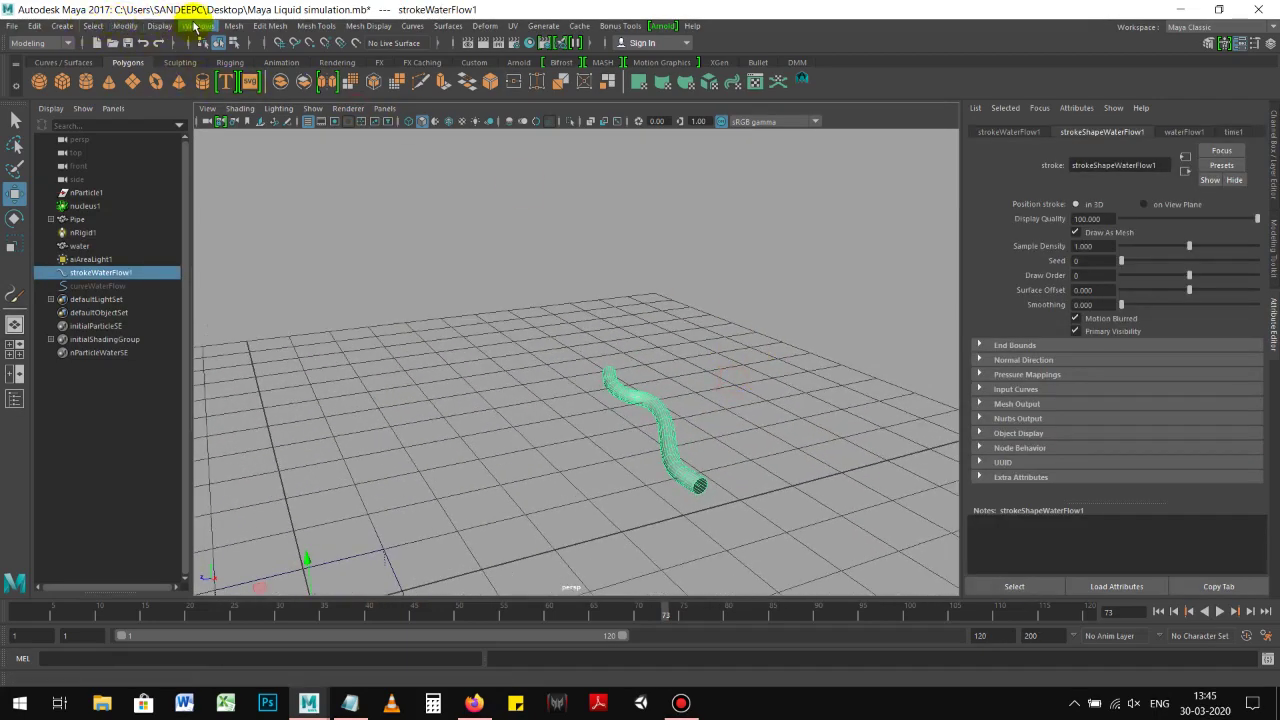
Step: Convert the waterFlow stroke to polygons with Modify > Convert > Paint Effects to Polygons
left_click(66, 27)
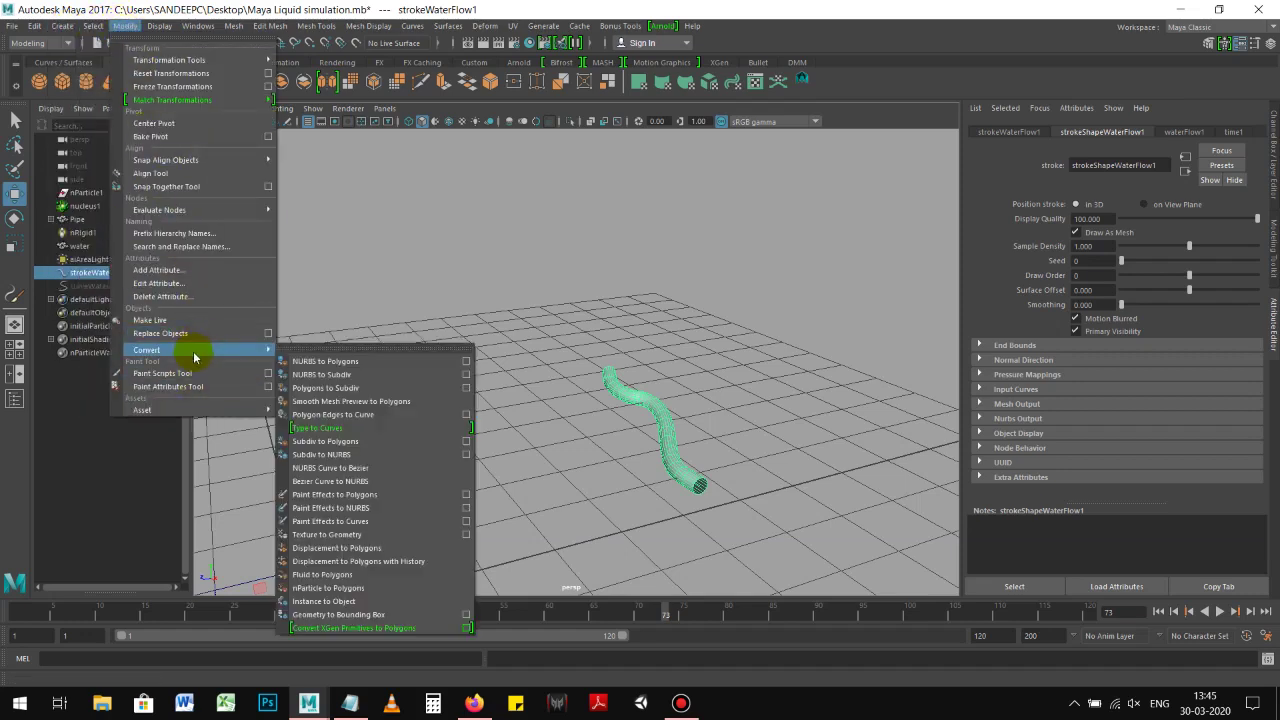
mouse_move(147, 350)
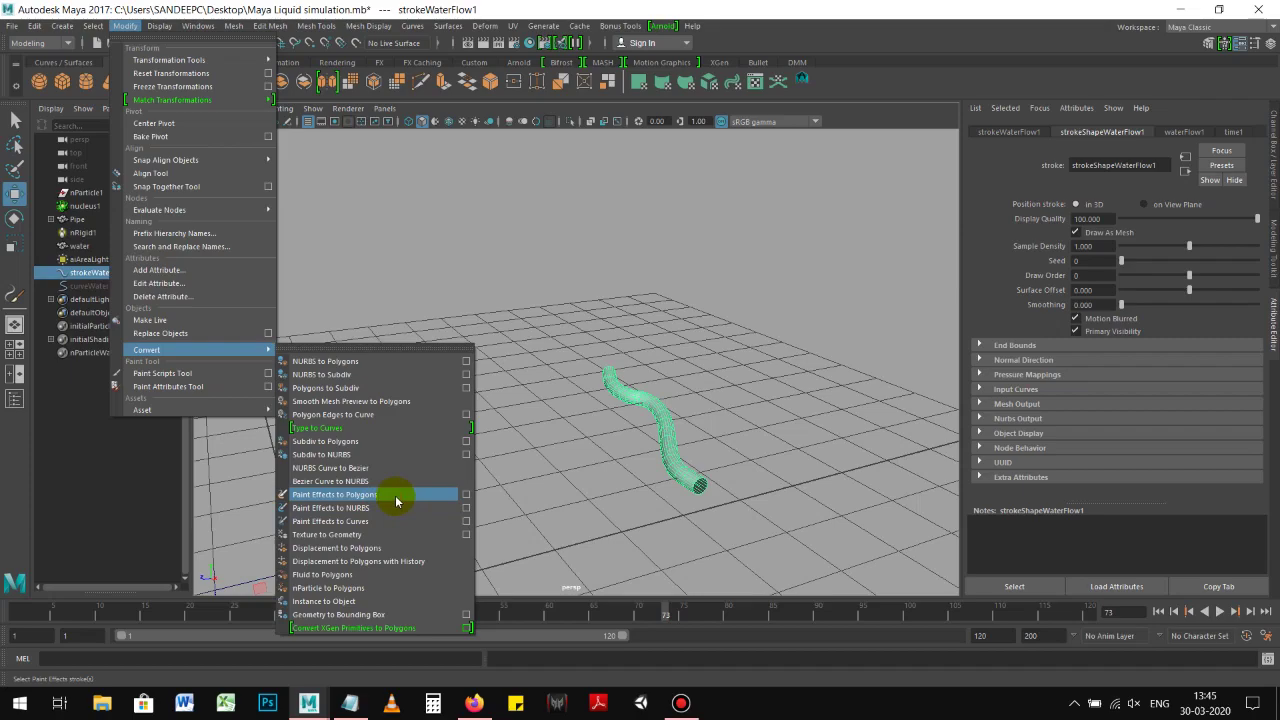
left_click(395, 495)
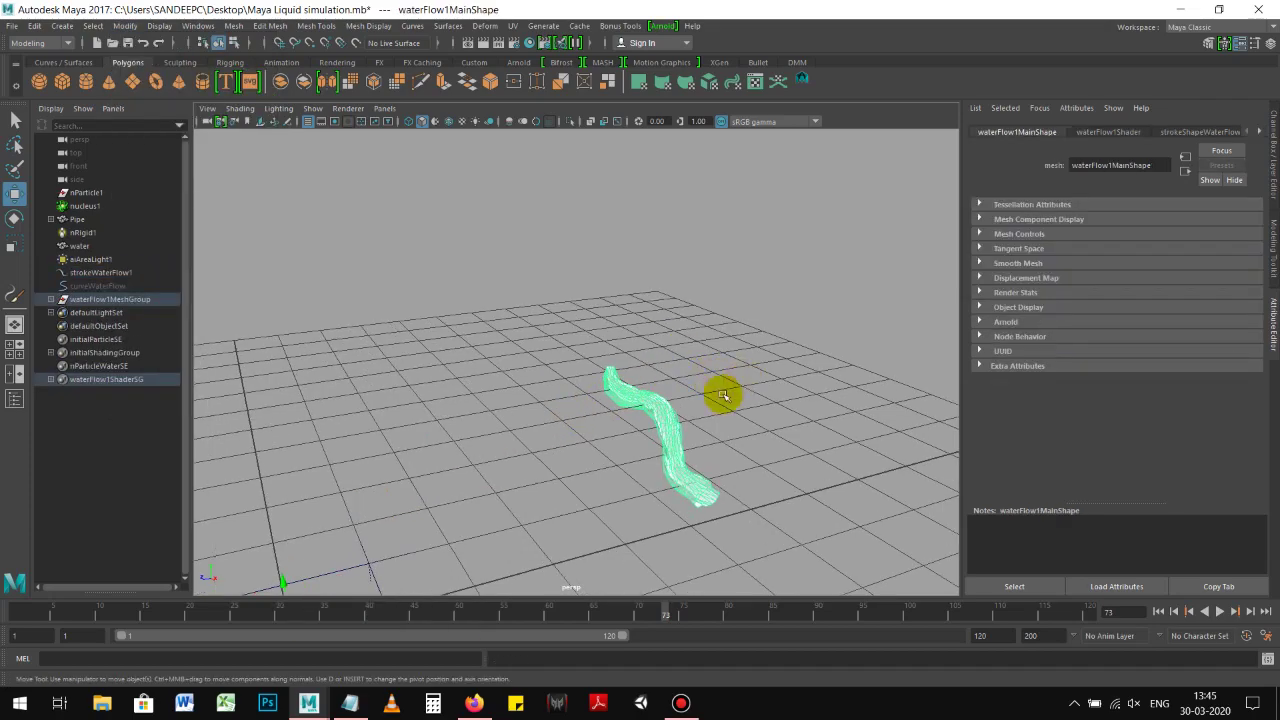
left_click(768, 405)
left_click(666, 423)
left_click_drag(645, 421, 757, 428, "alt")
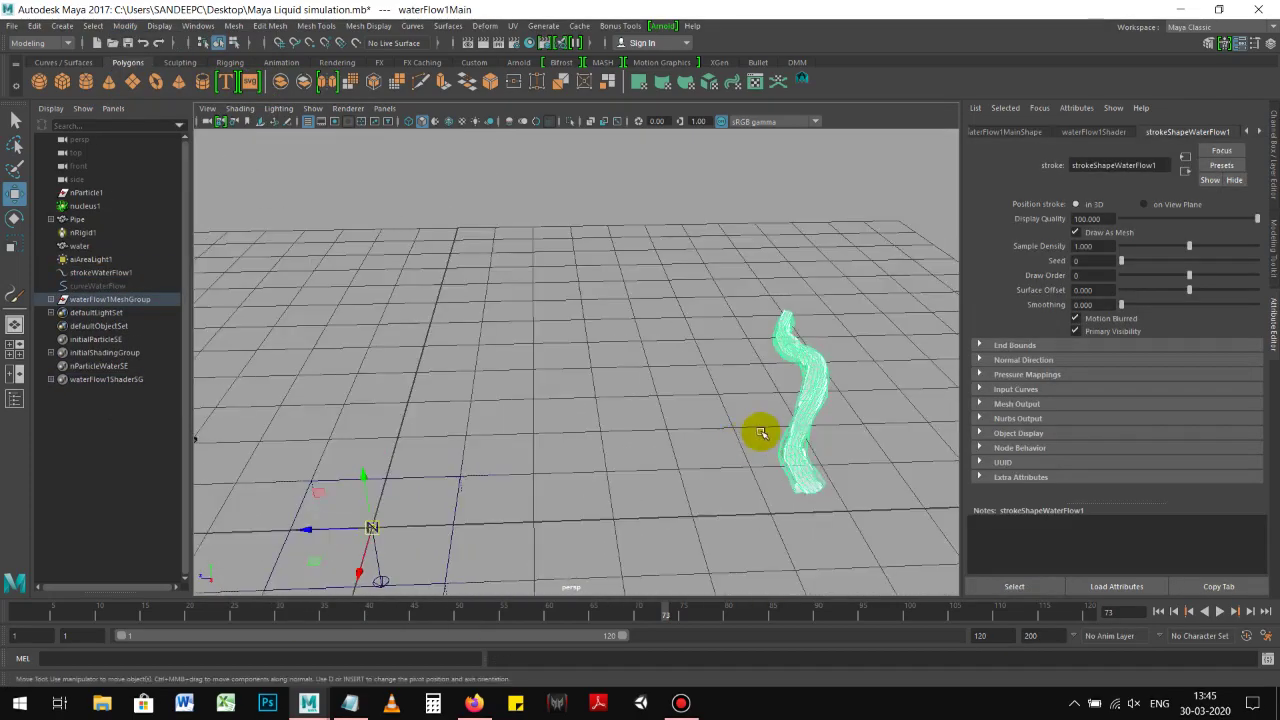
Step: In Hypershade, apply the waterFlow1Shader to the pouring water mesh
left_click(209, 28)
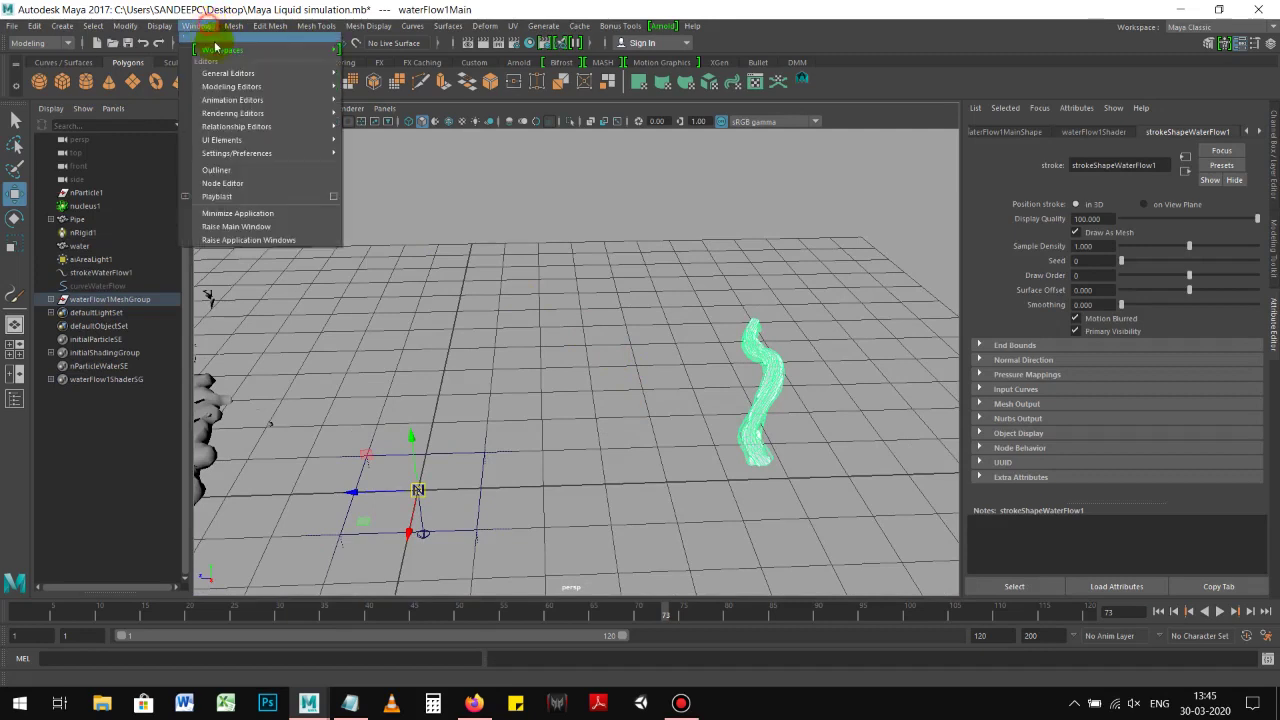
mouse_move(234, 113)
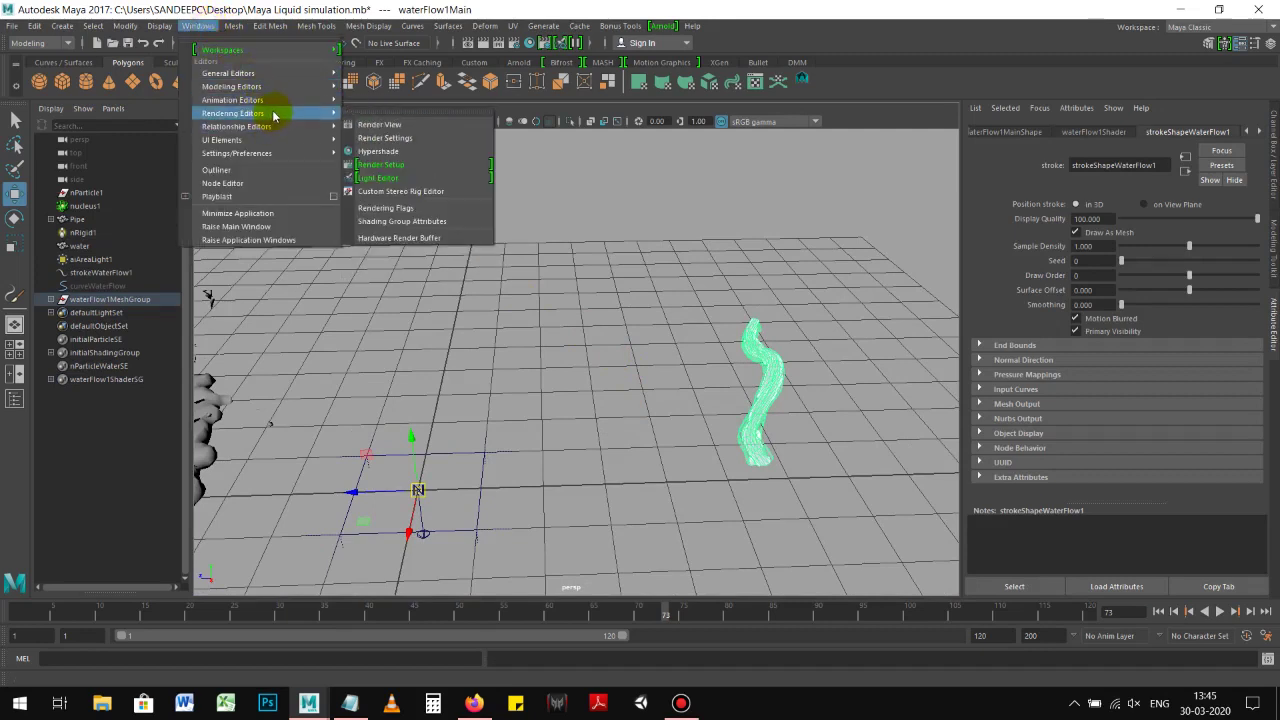
left_click(386, 150)
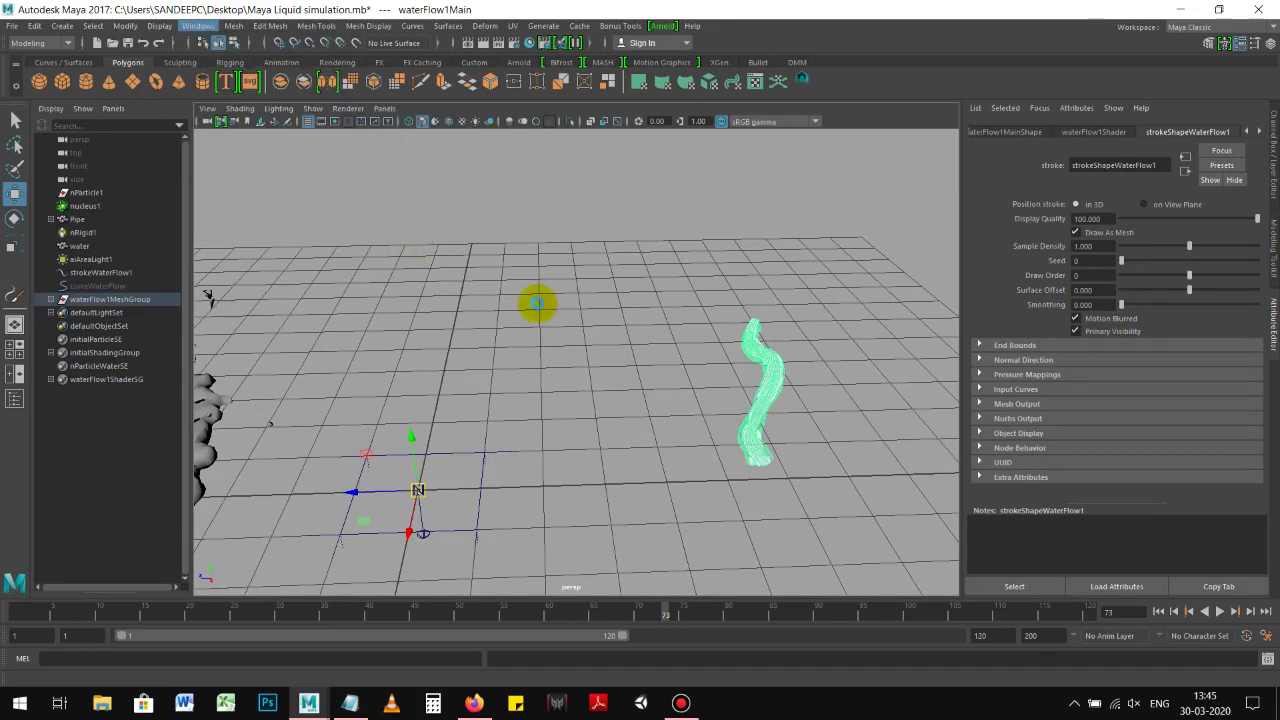
mouse_move(600, 400)
left_mouse_down()
mouse_move(510, 333)
mouse_move(557, 209)
mouse_move(400, 129)
mouse_move(679, 393)
left_mouse_up()
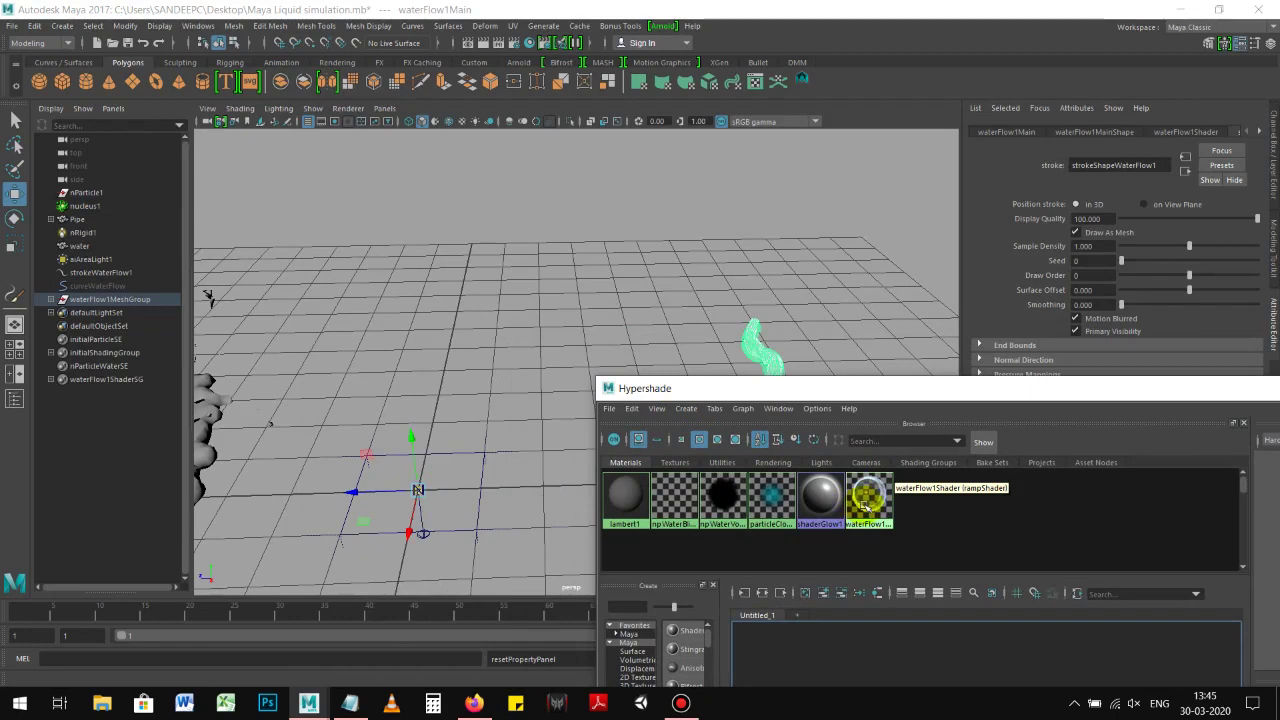
left_click_drag(435, 391, 531, 388, "alt")
middle_click_drag(866, 505, 423, 266)
Step: Delete the converted waterFlow1MeshGroup from the scene
left_click(551, 238)
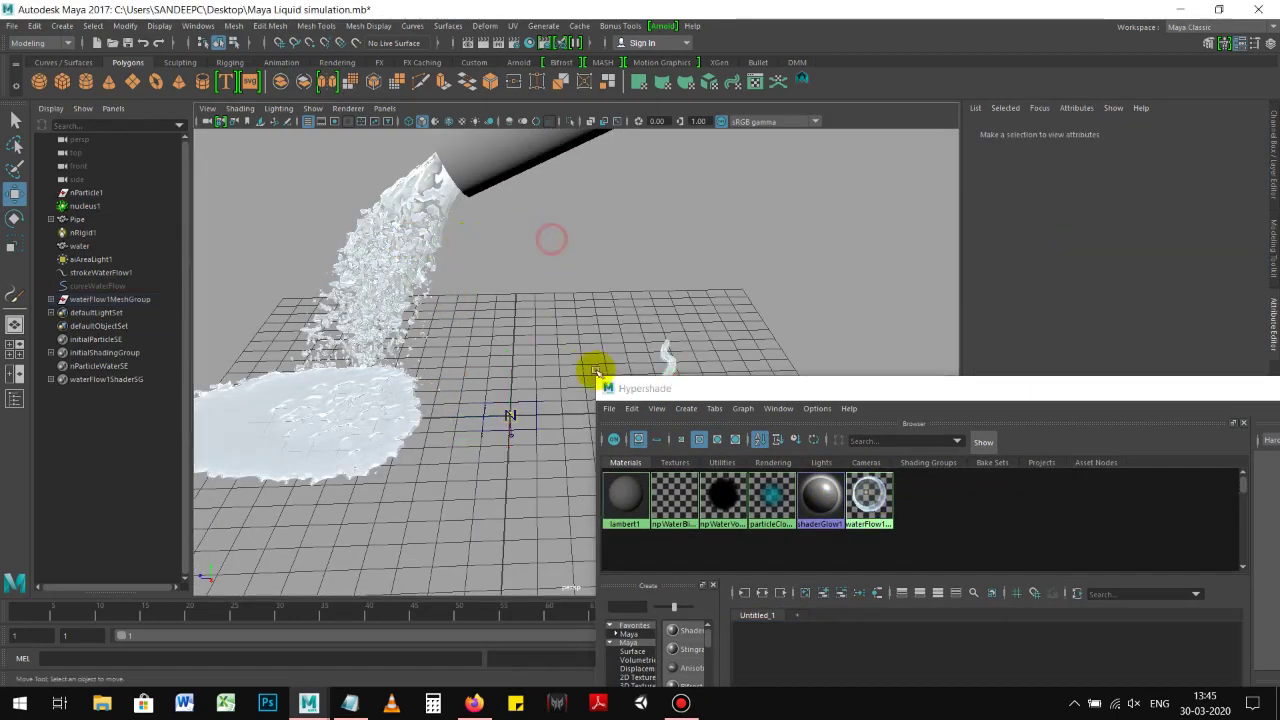
left_click(663, 358)
left_click(666, 355)
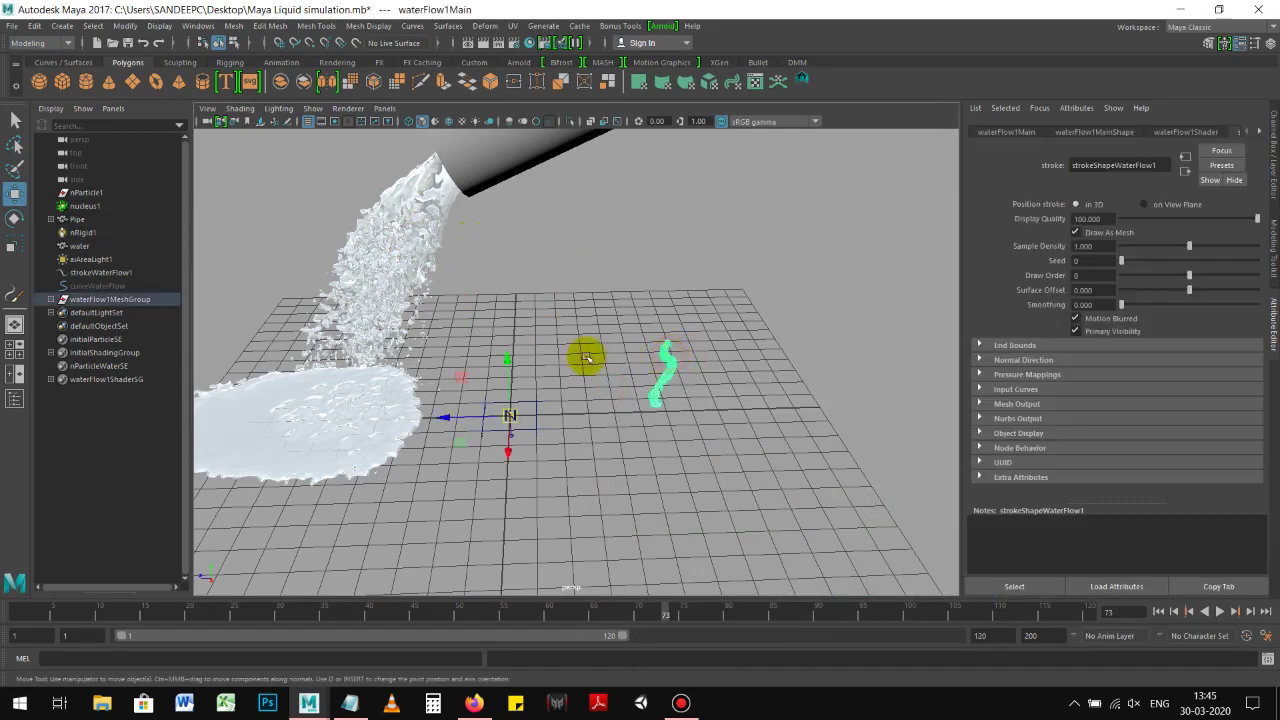
left_click(130, 290)
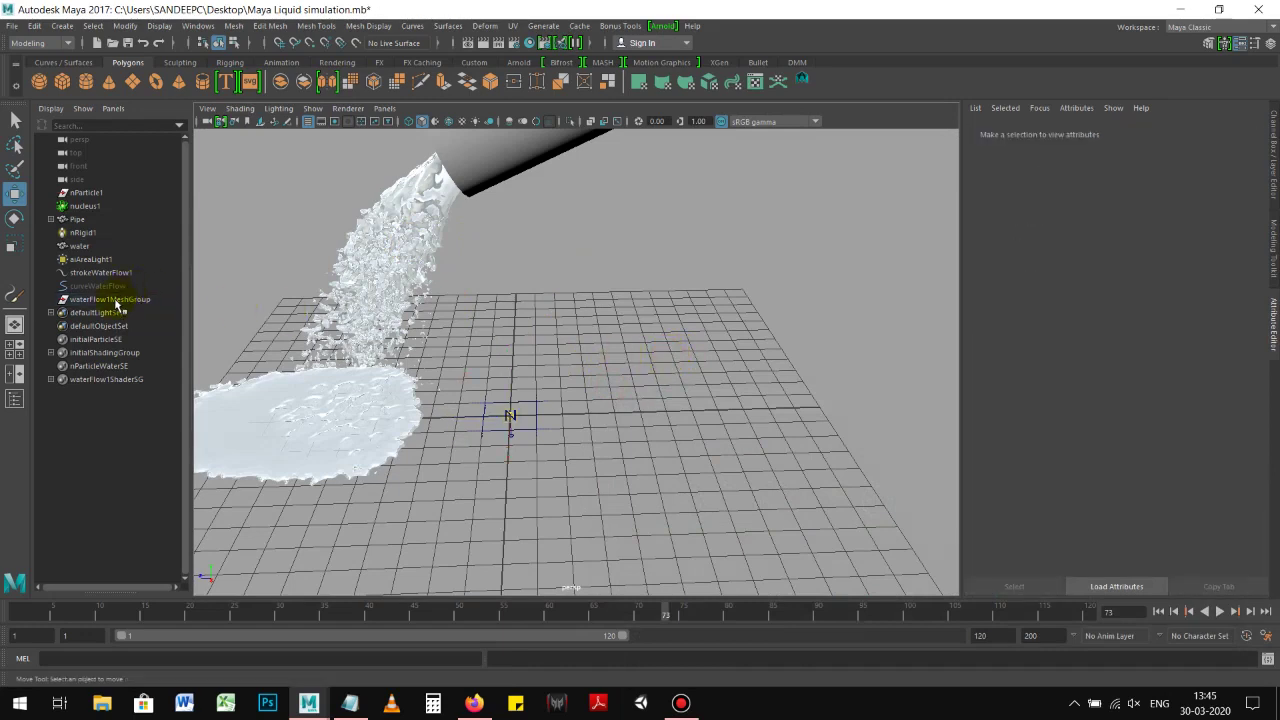
left_click(116, 300)
left_click(530, 436)
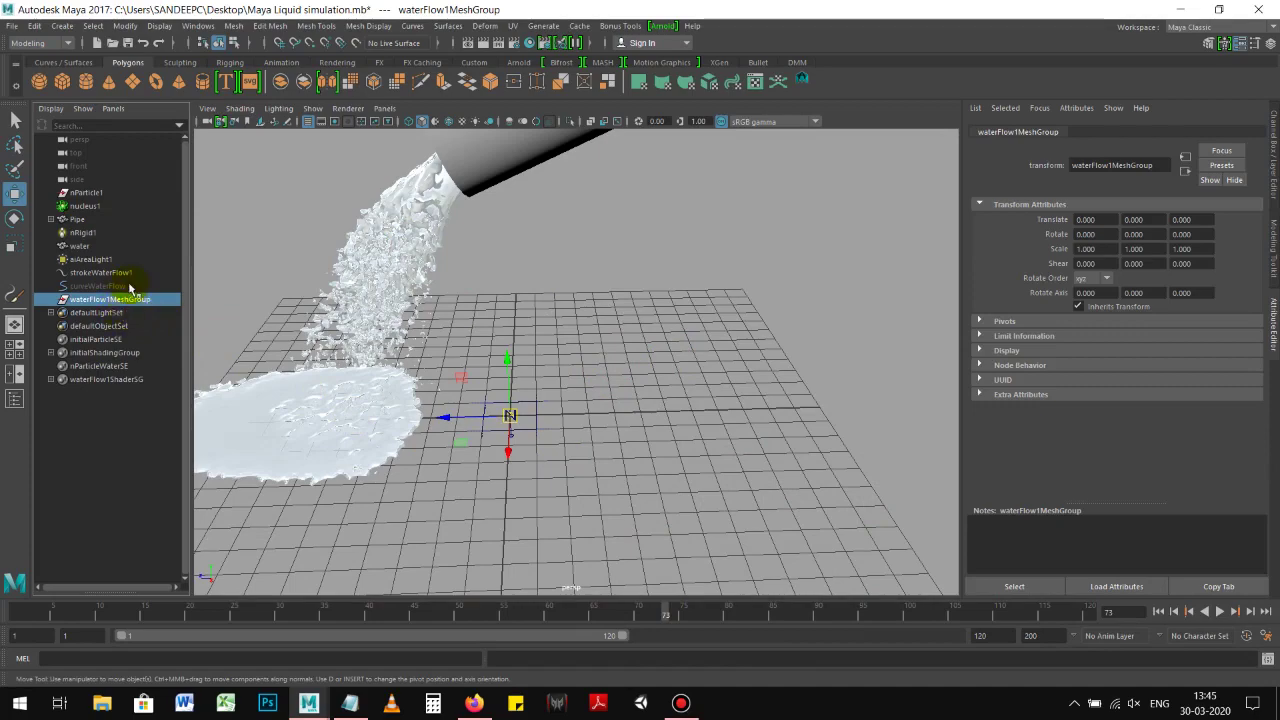
key("Delete")
left_click_drag(590, 371, 512, 382, "alt")
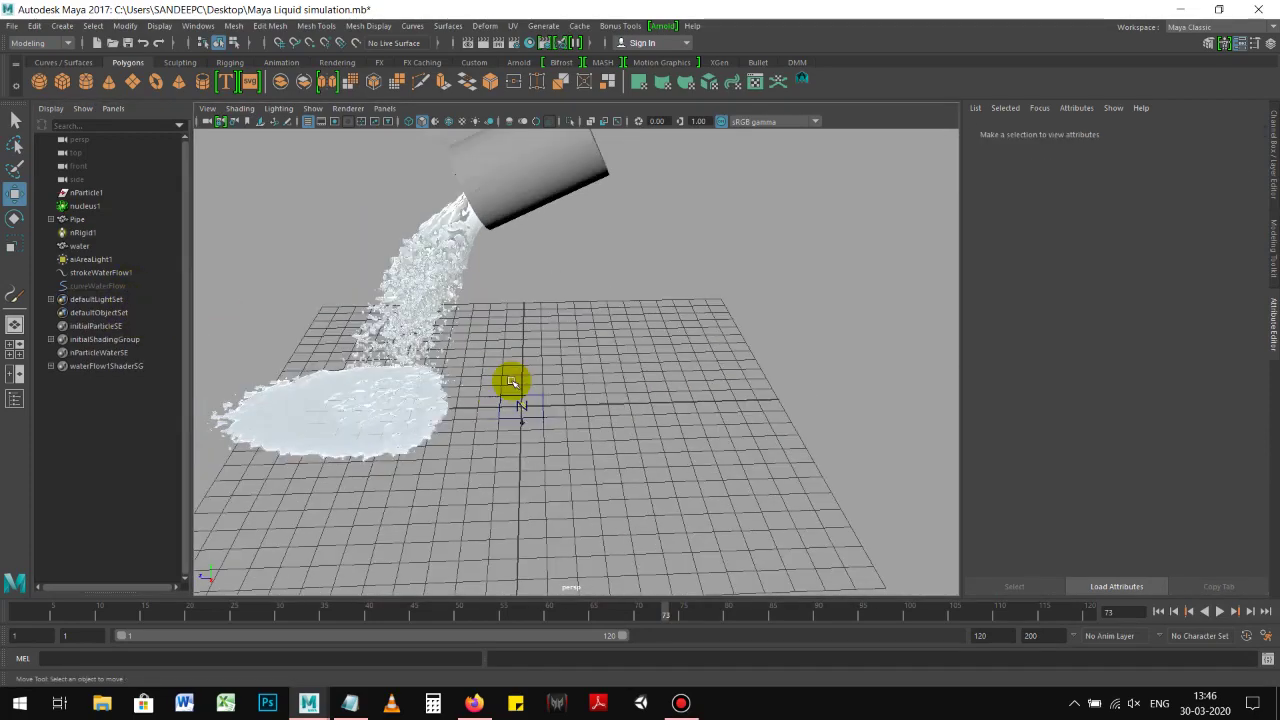
mouse_move(531, 380)
left_mouse_down("alt")
mouse_move(570, 320)
mouse_move(700, 317)
mouse_move(634, 309)
mouse_move(726, 331)
mouse_move(731, 354)
left_mouse_up("alt")
right_click_drag(691, 230, 650, 195, "alt")
left_click(494, 50)
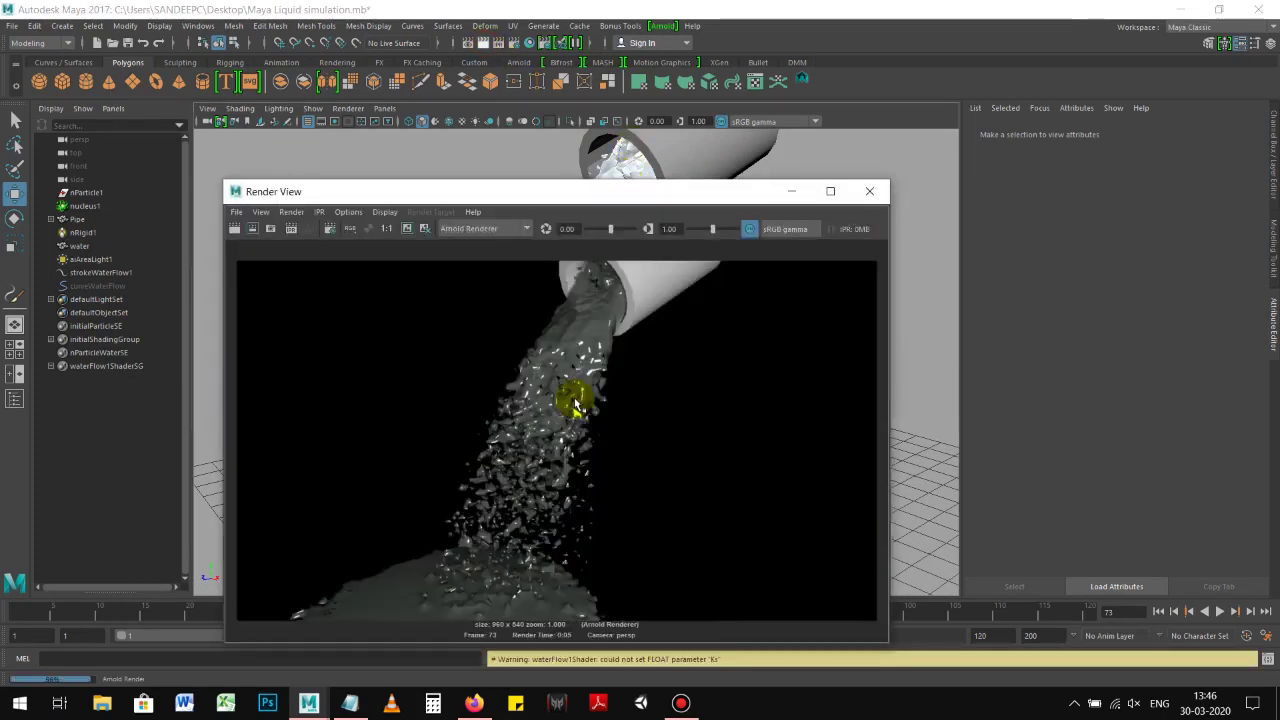
left_click_drag(626, 200, 757, 198)
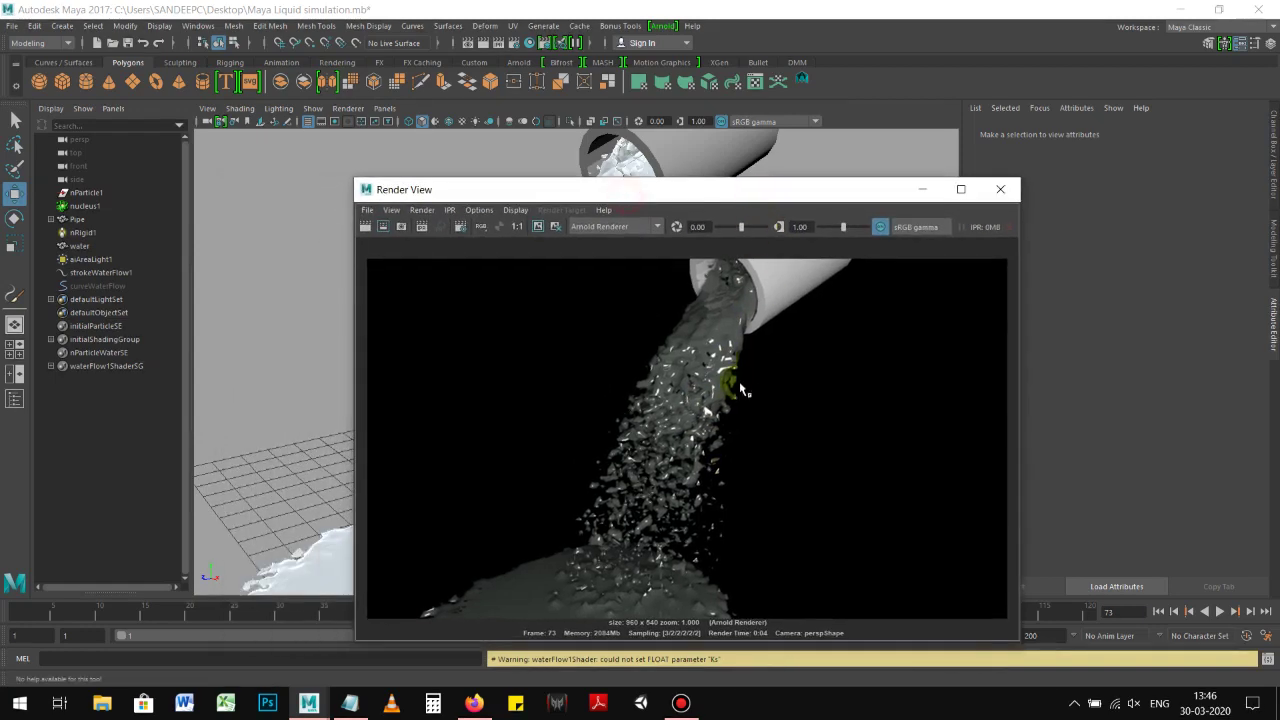
left_click_drag(869, 194, 800, 194)
left_click(931, 200)
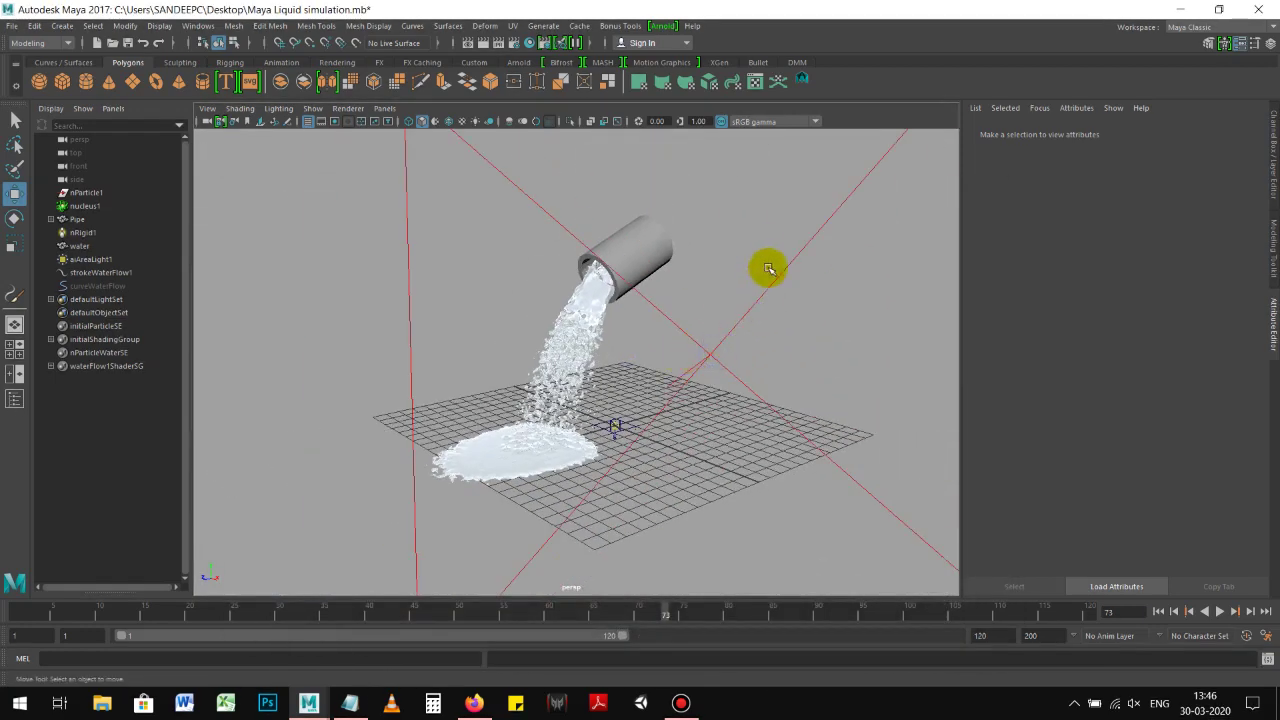
Step: Select the water mesh and browse its attribute tabs
left_click(834, 333)
scroll(760, 330, "down", 2)
scroll(746, 343, "up", 3)
scroll(597, 334, "down", 3)
scroll(617, 345, "up", 1)
scroll(709, 374, "up", 1)
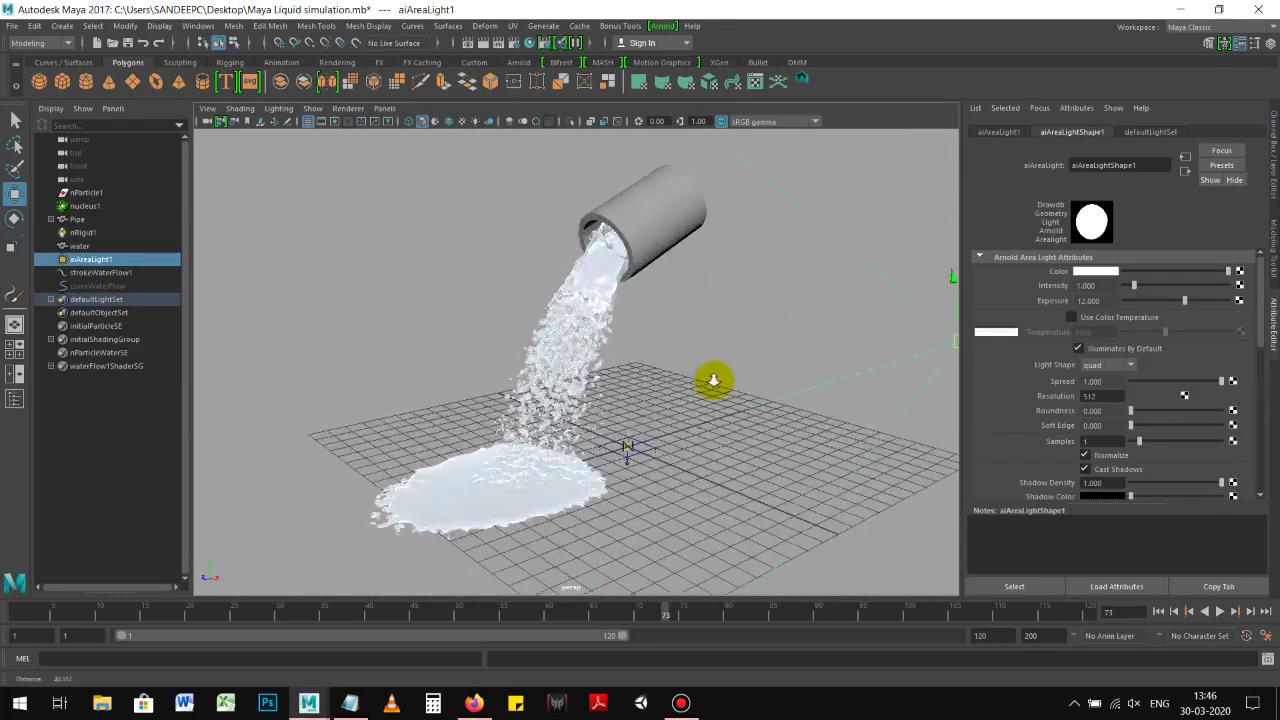
scroll(491, 349, "down", 3)
scroll(670, 362, "down", 2)
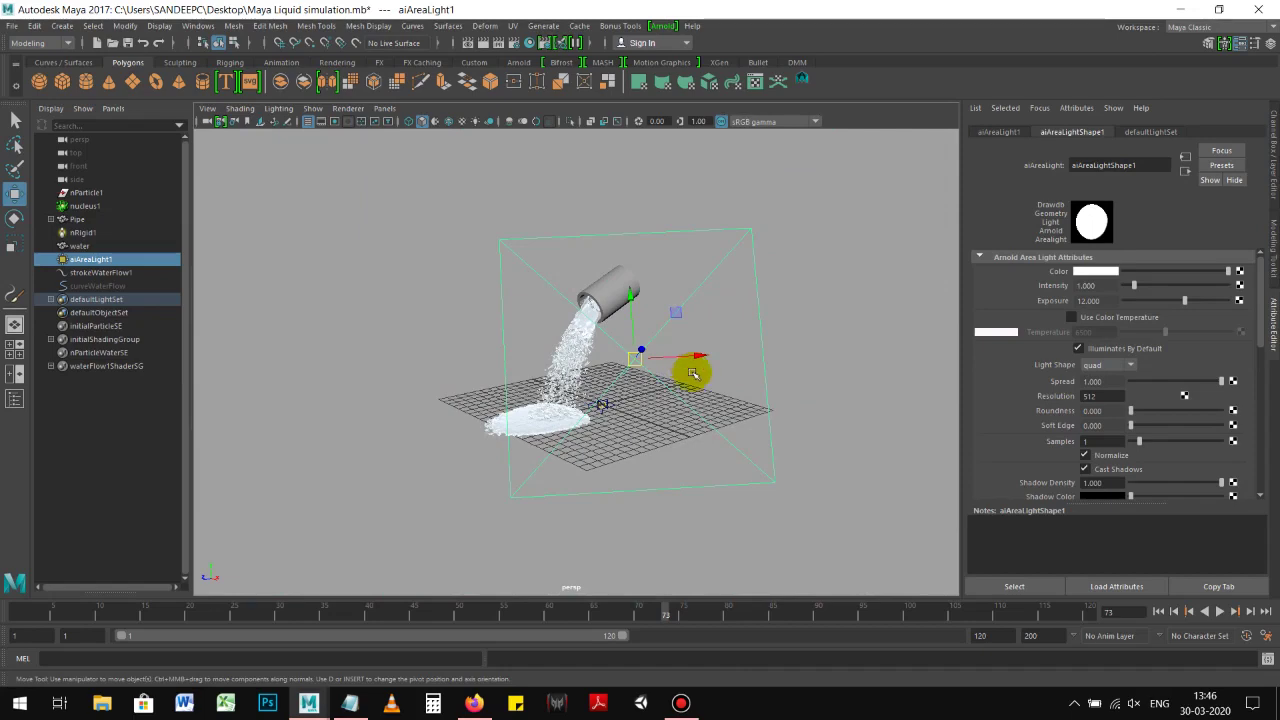
scroll(577, 410, "up", 3)
left_click(608, 337)
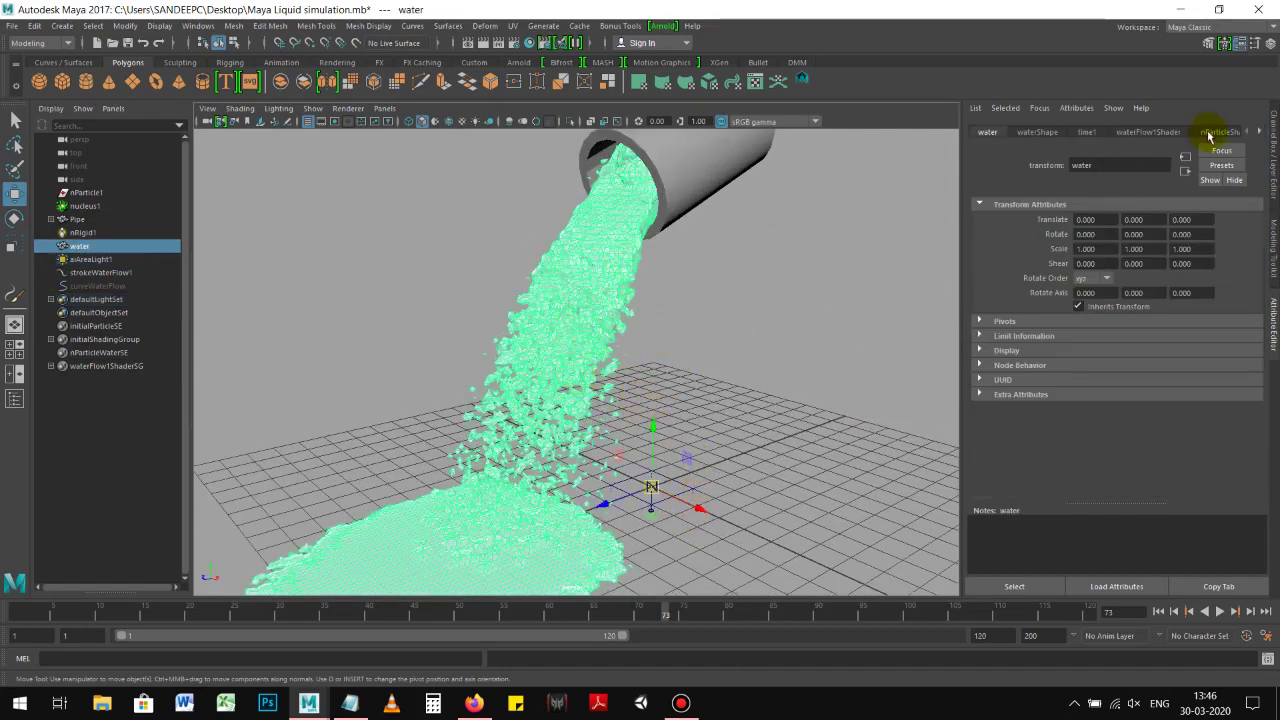
left_click(1263, 133)
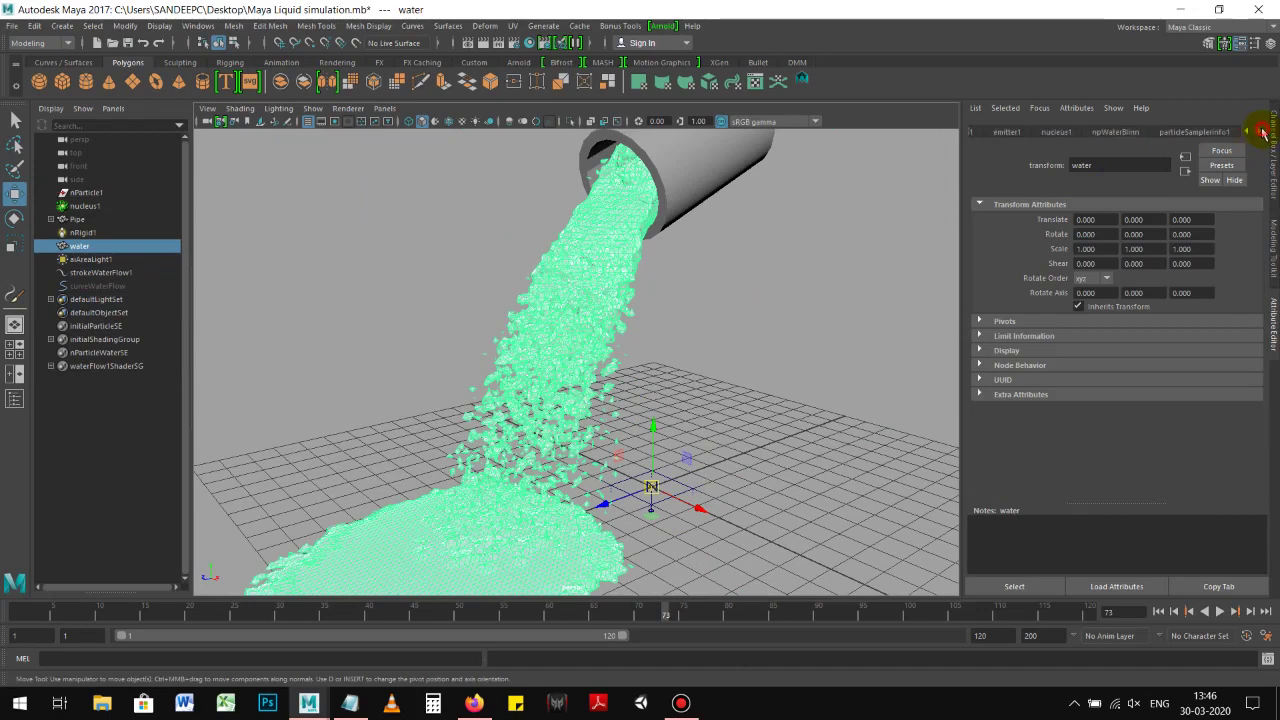
scroll(645, 430, "down", 3)
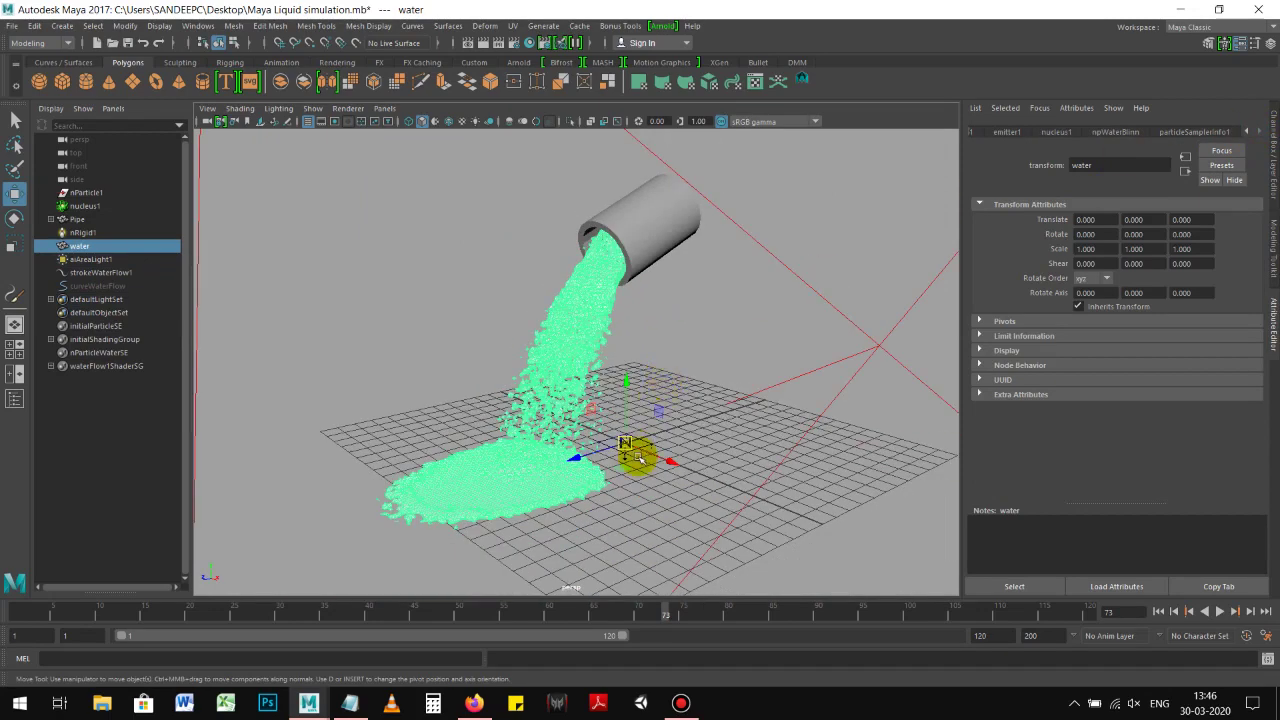
Step: Duplicate the water mesh and move the copy water1 left to X -9.268
key("ctrl+d")
left_click_drag(638, 452, 568, 289)
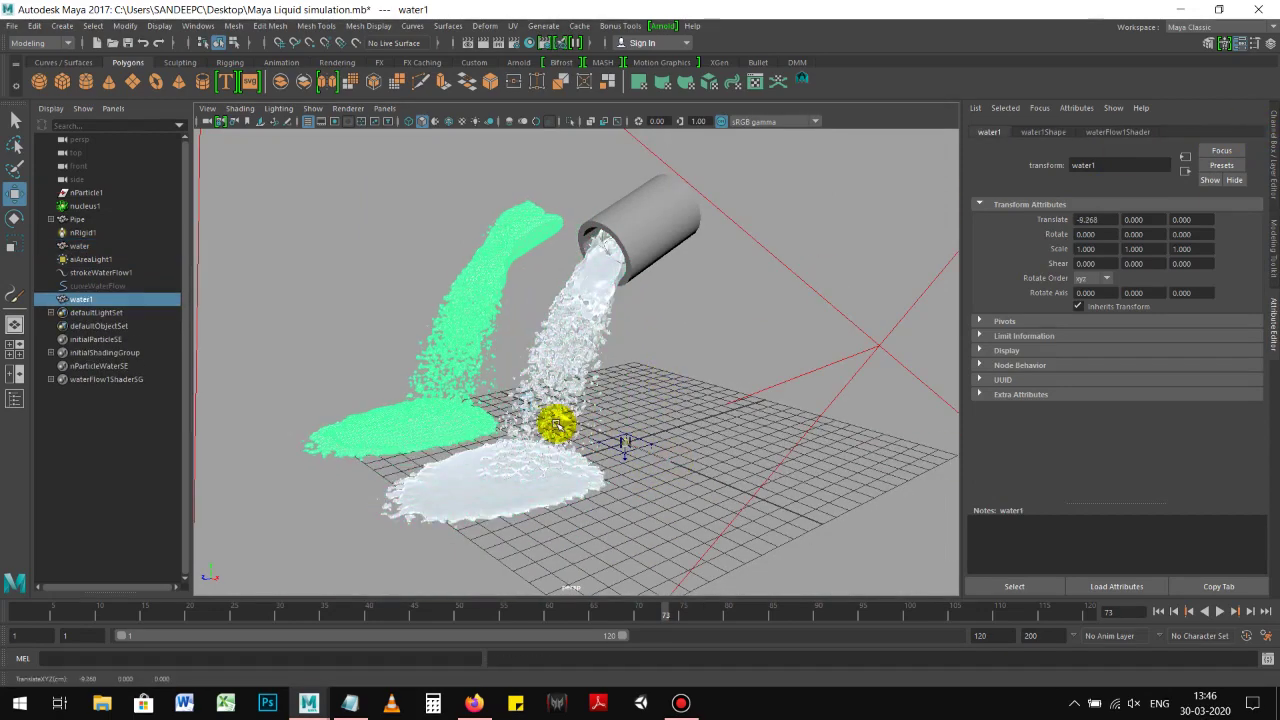
left_click(568, 289)
key("f")
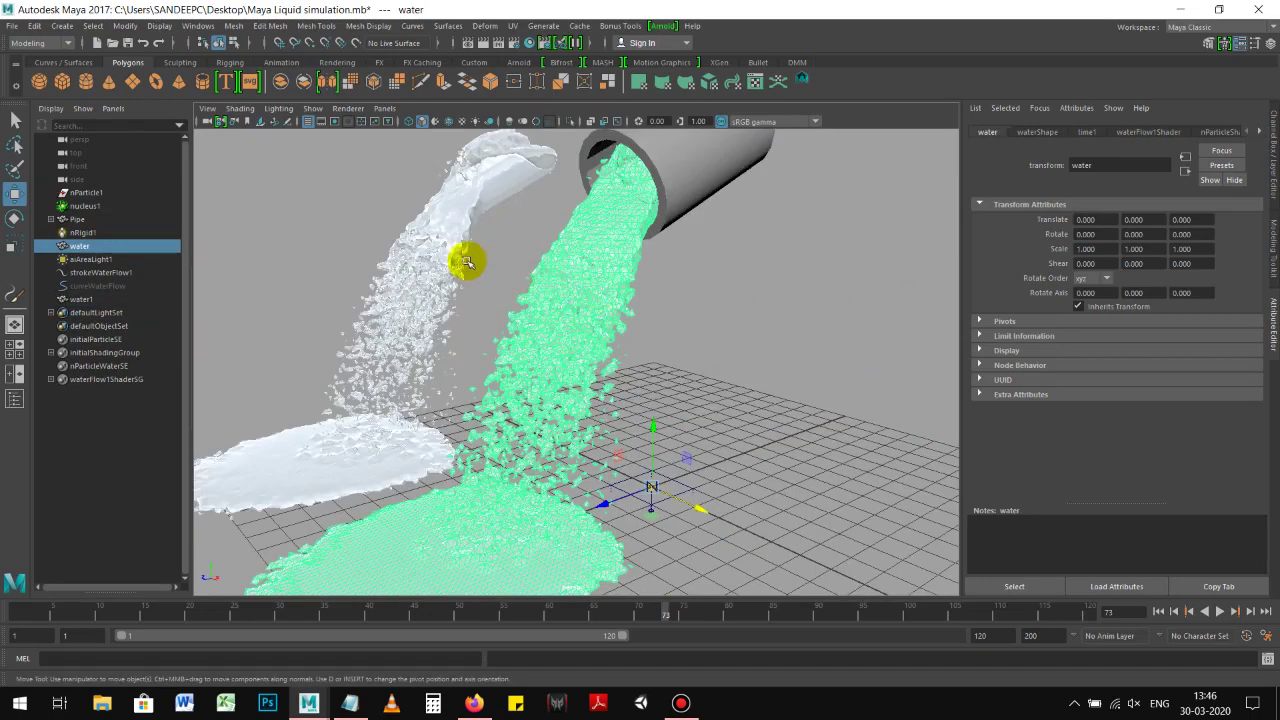
left_click(438, 236)
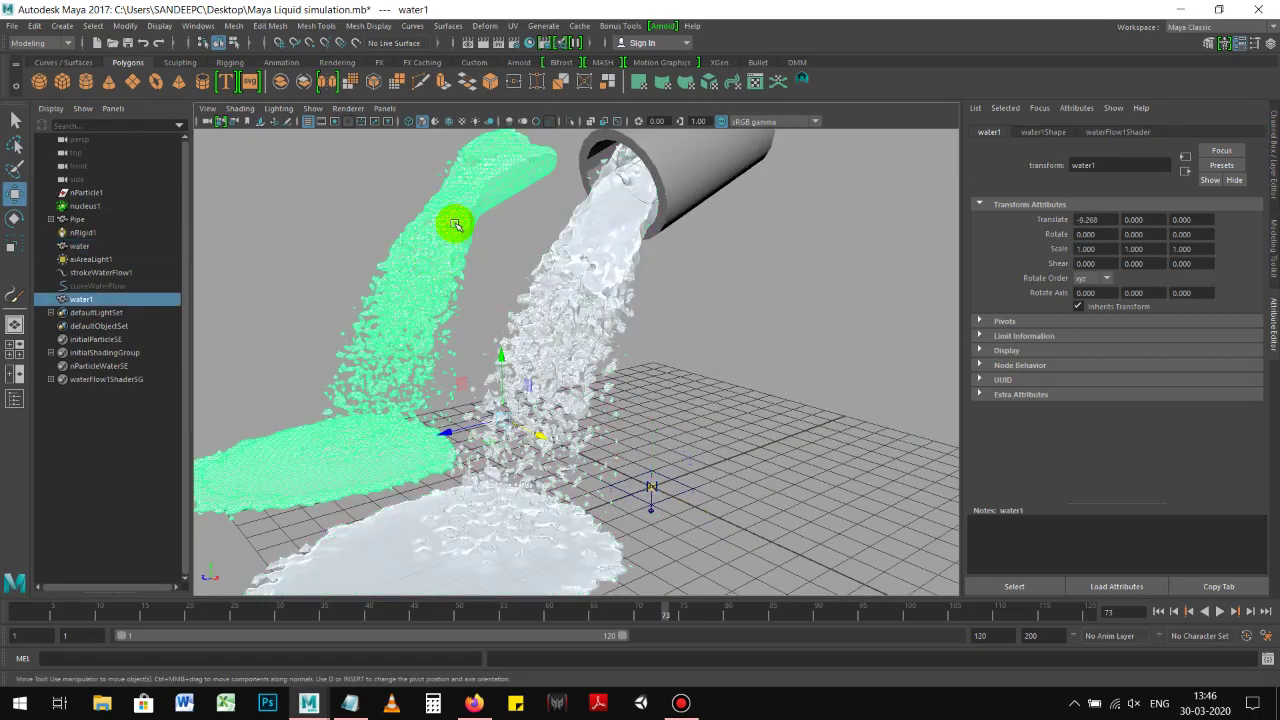
right_click(455, 225)
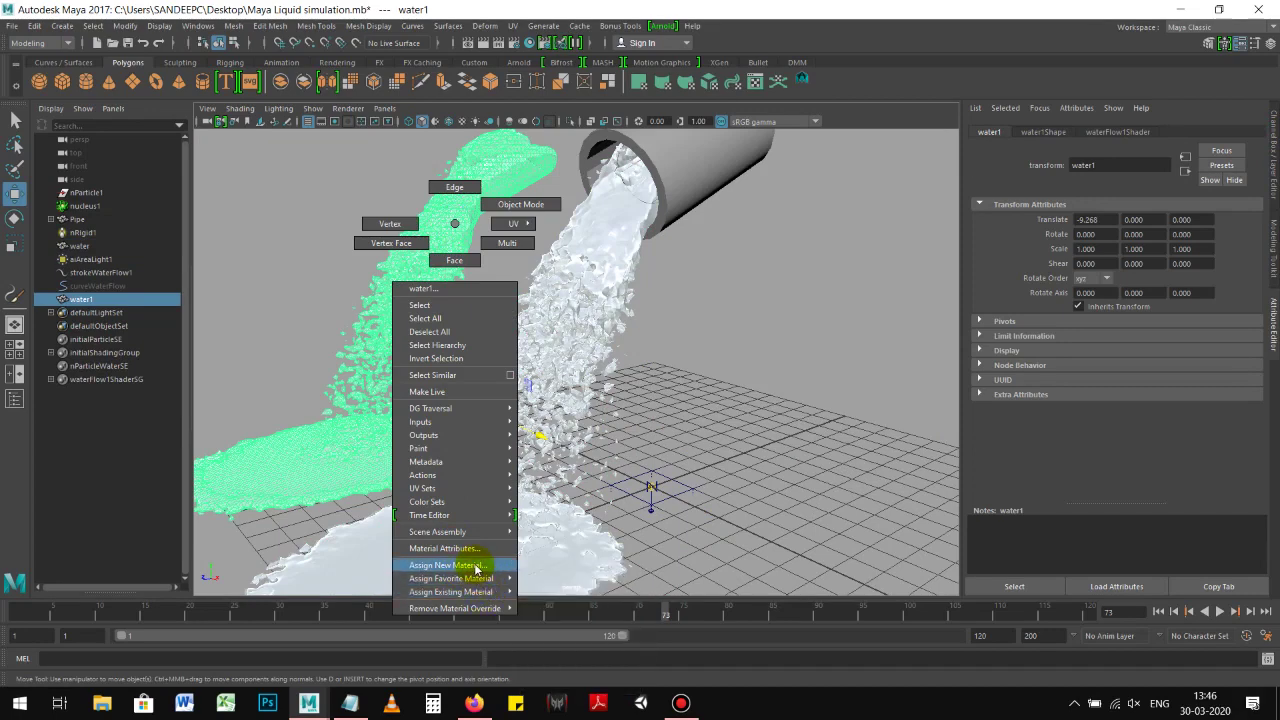
Step: Assign water1 a new aiStandardSurface material with the Deep_Water preset
left_click(470, 565)
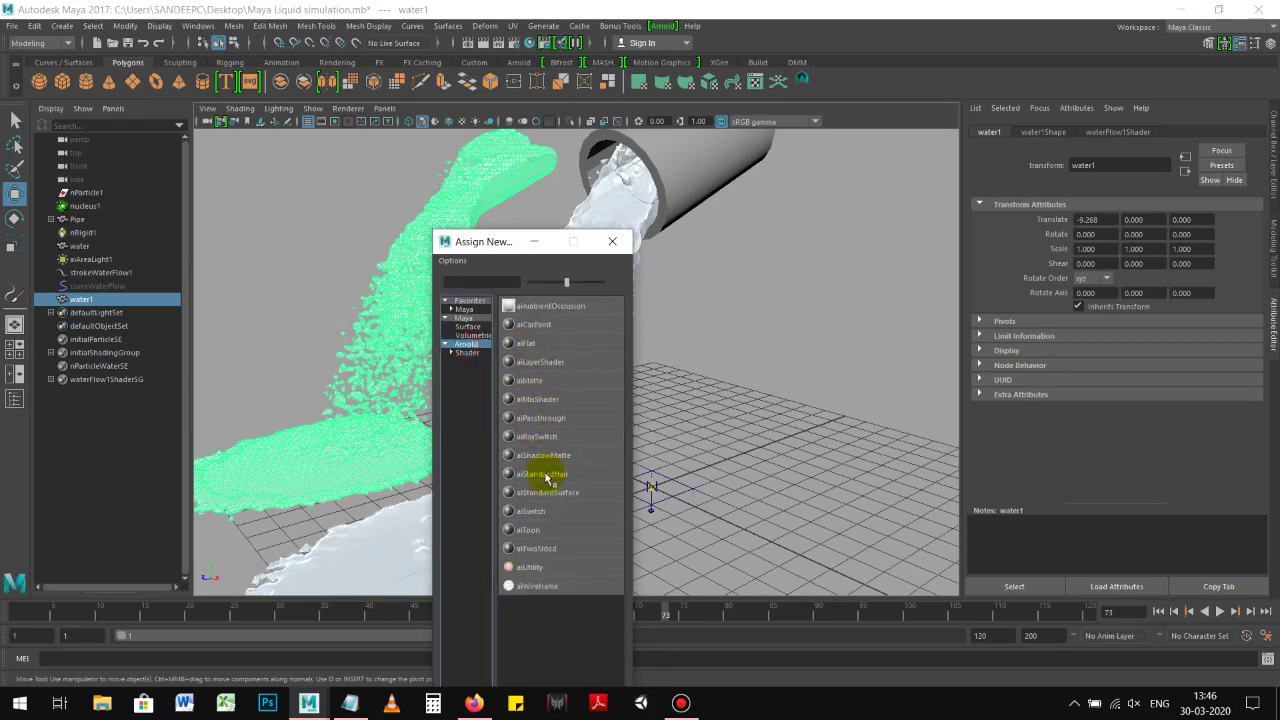
left_click(553, 492)
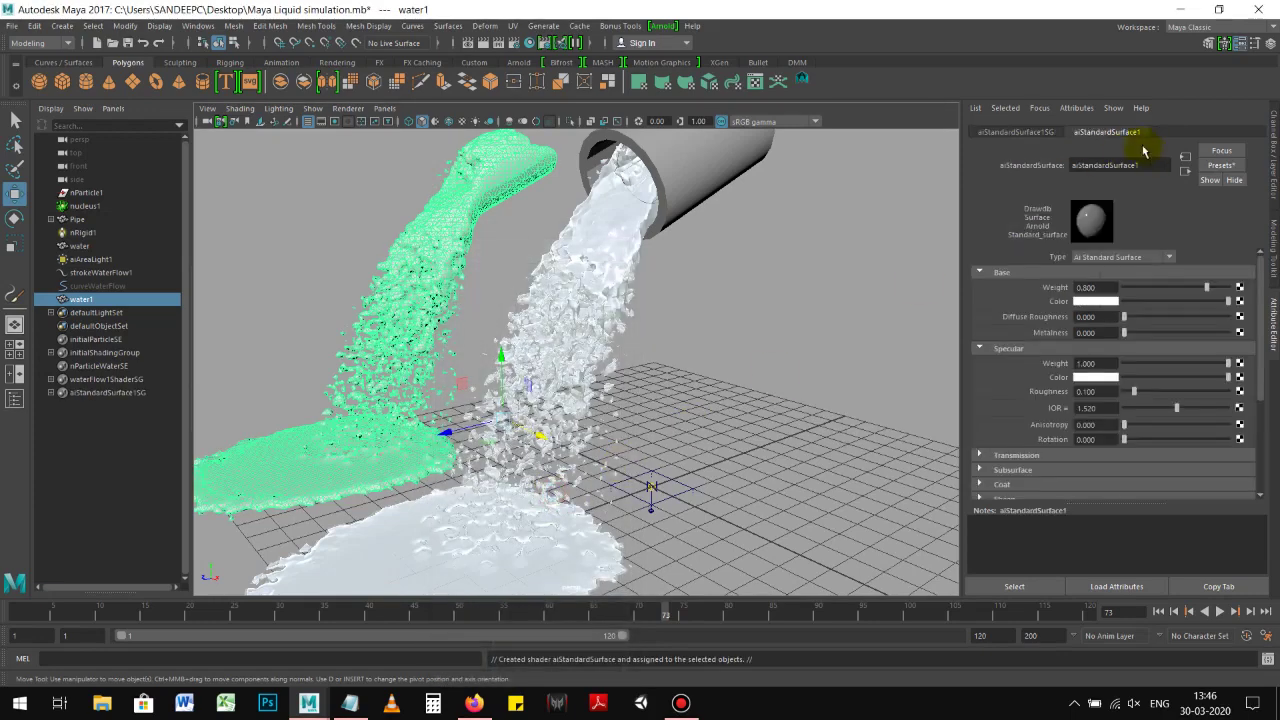
left_click(1221, 165)
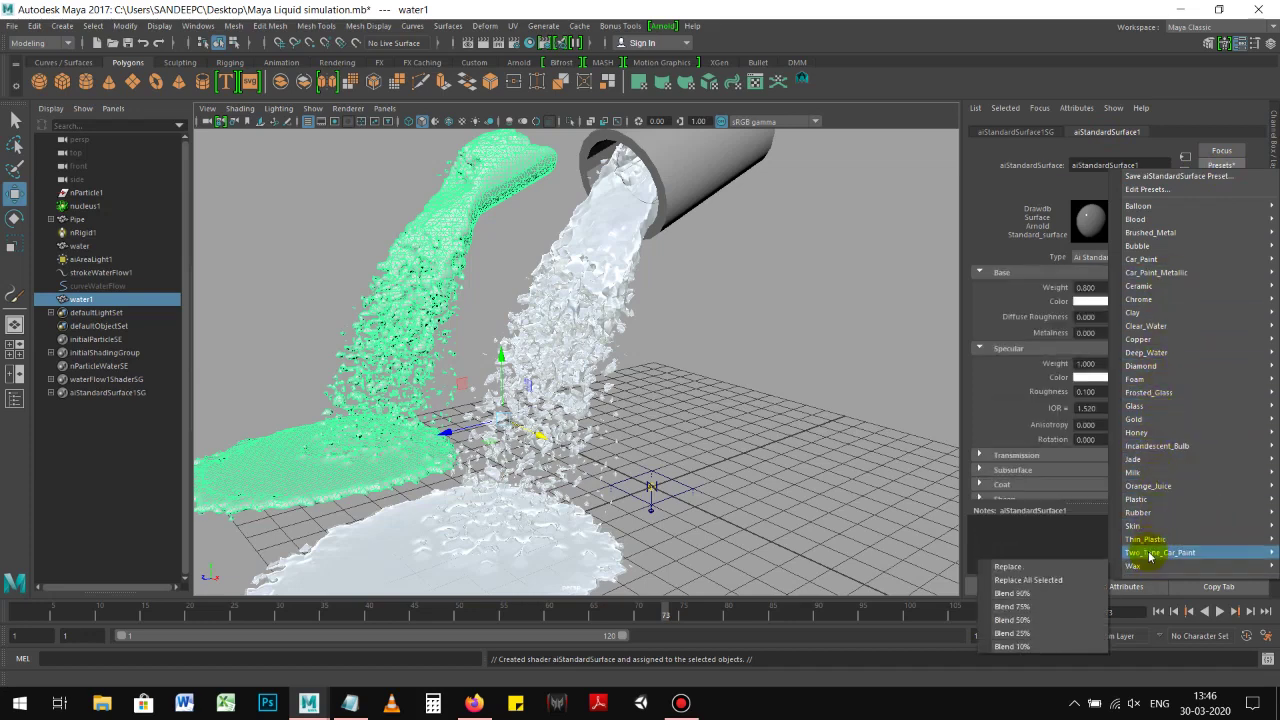
mouse_move(1147, 352)
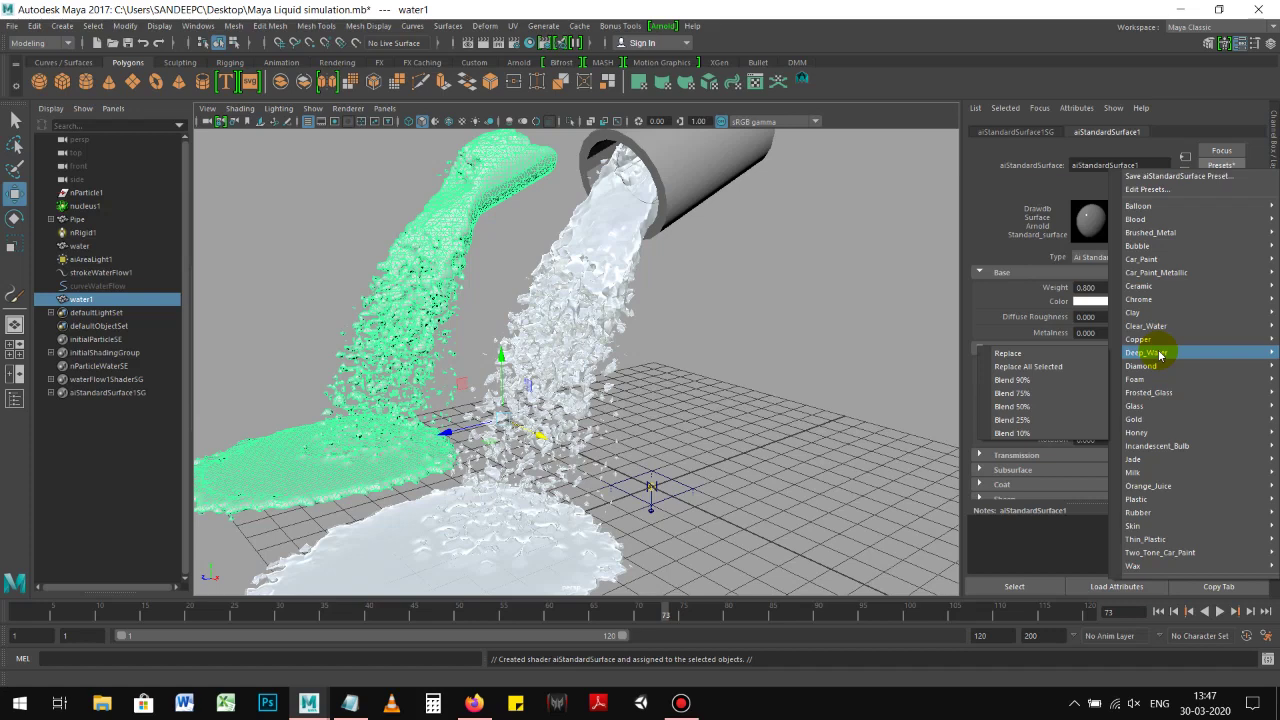
left_click(1045, 355)
Step: Shift the duplicate water along X and render the current frame in Arnold
left_click(323, 268)
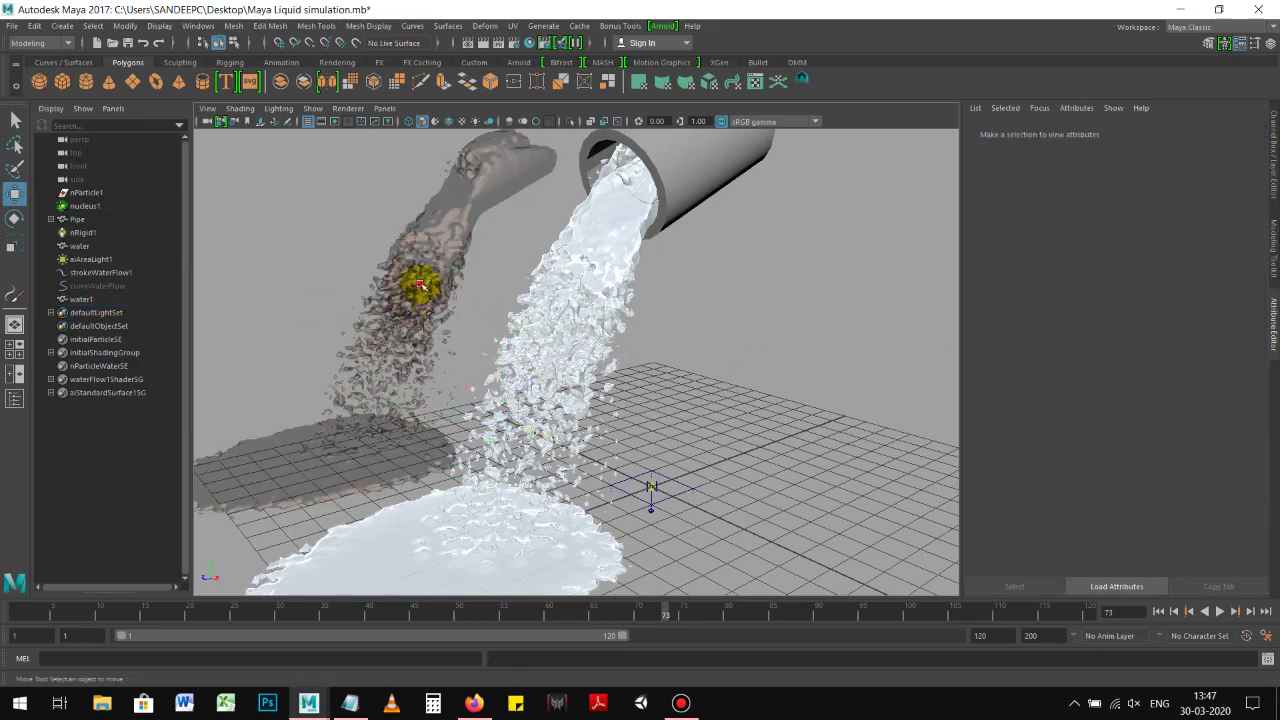
left_click(420, 288)
middle_click_drag(534, 434, 814, 543)
left_click(831, 434)
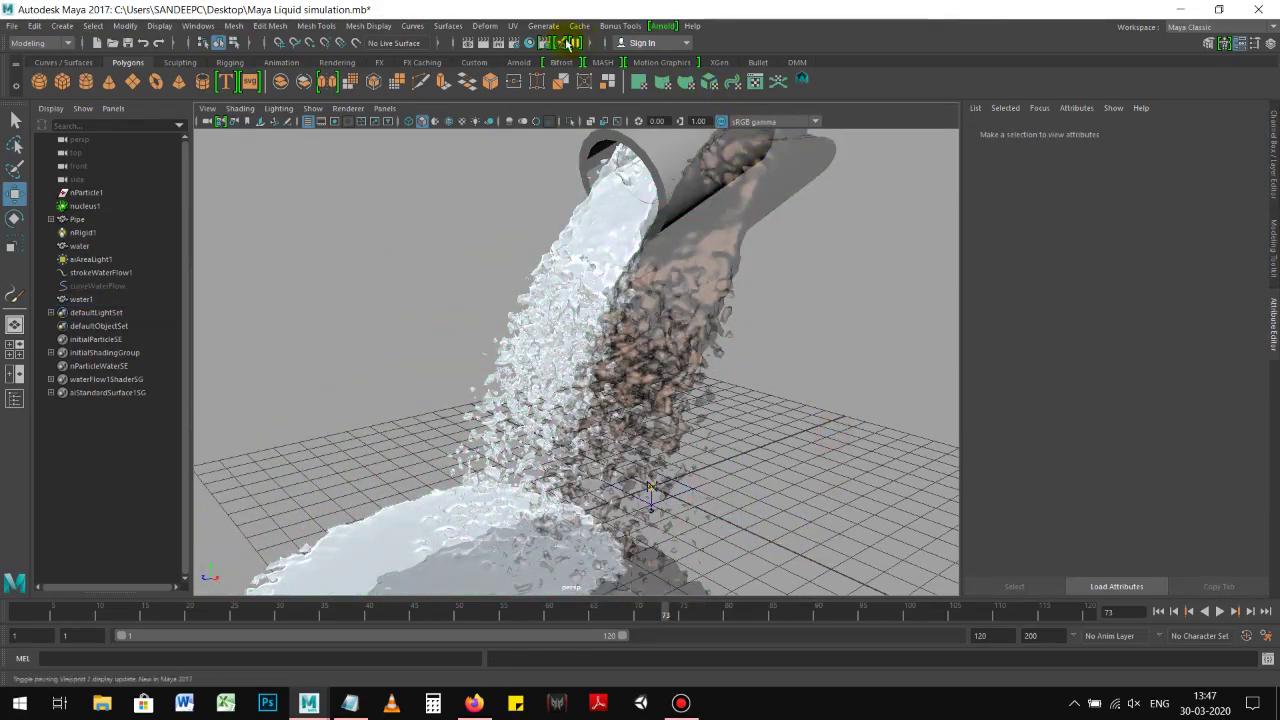
left_click(486, 45)
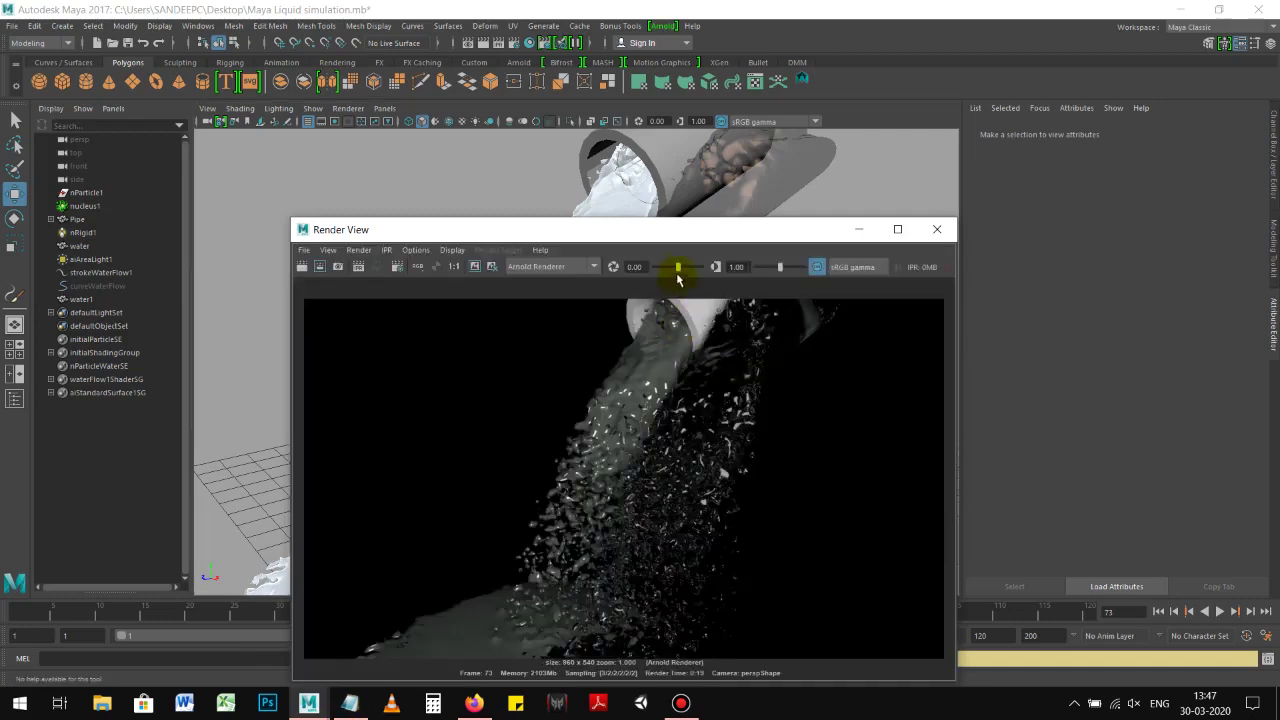
Step: Move the Render View aside and delete the aiAreaLight1 area light
left_click_drag(673, 237, 615, 188)
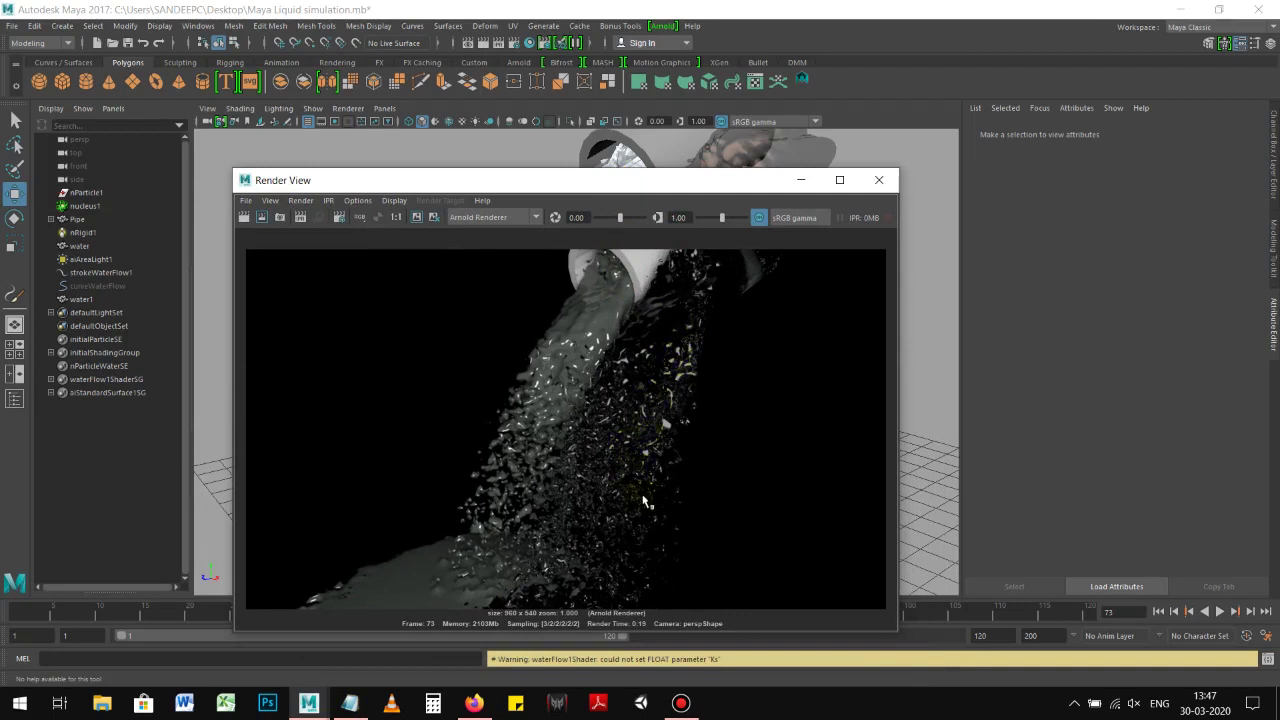
mouse_move(693, 192)
left_mouse_down()
mouse_move(679, 185)
mouse_move(697, 163)
mouse_move(669, 165)
left_mouse_up()
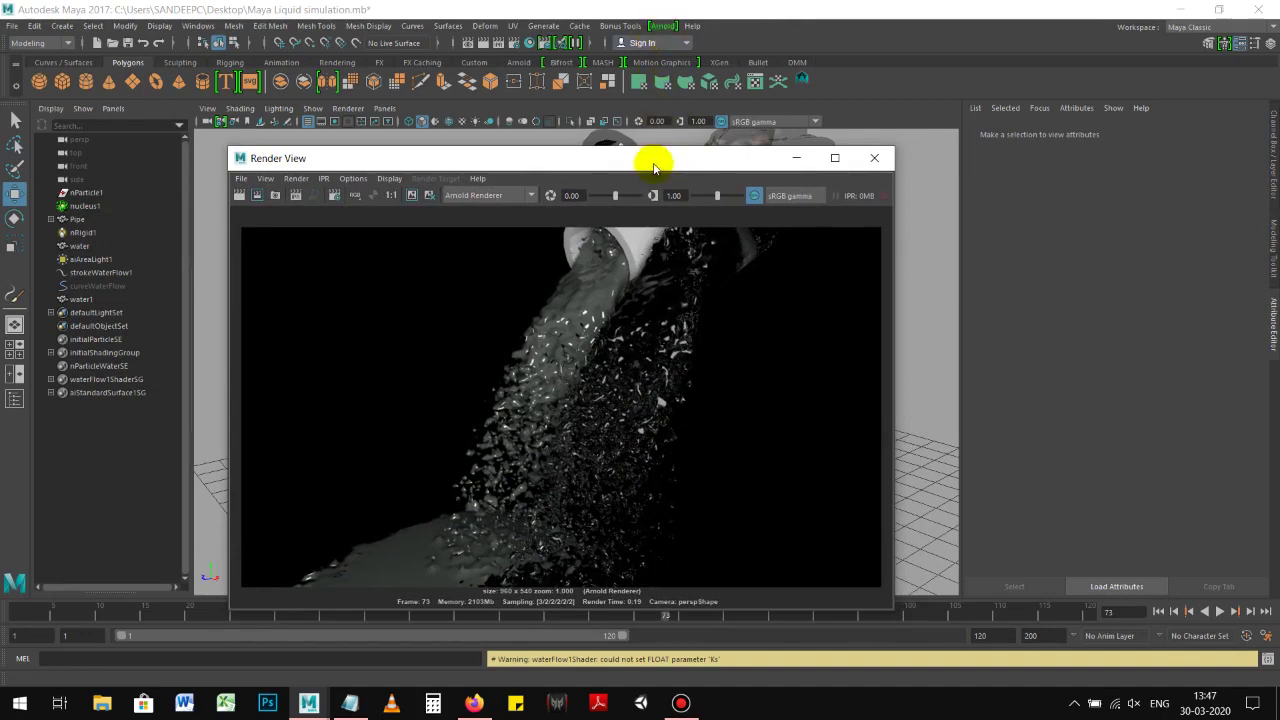
left_click_drag(653, 167, 913, 339)
left_click(690, 252)
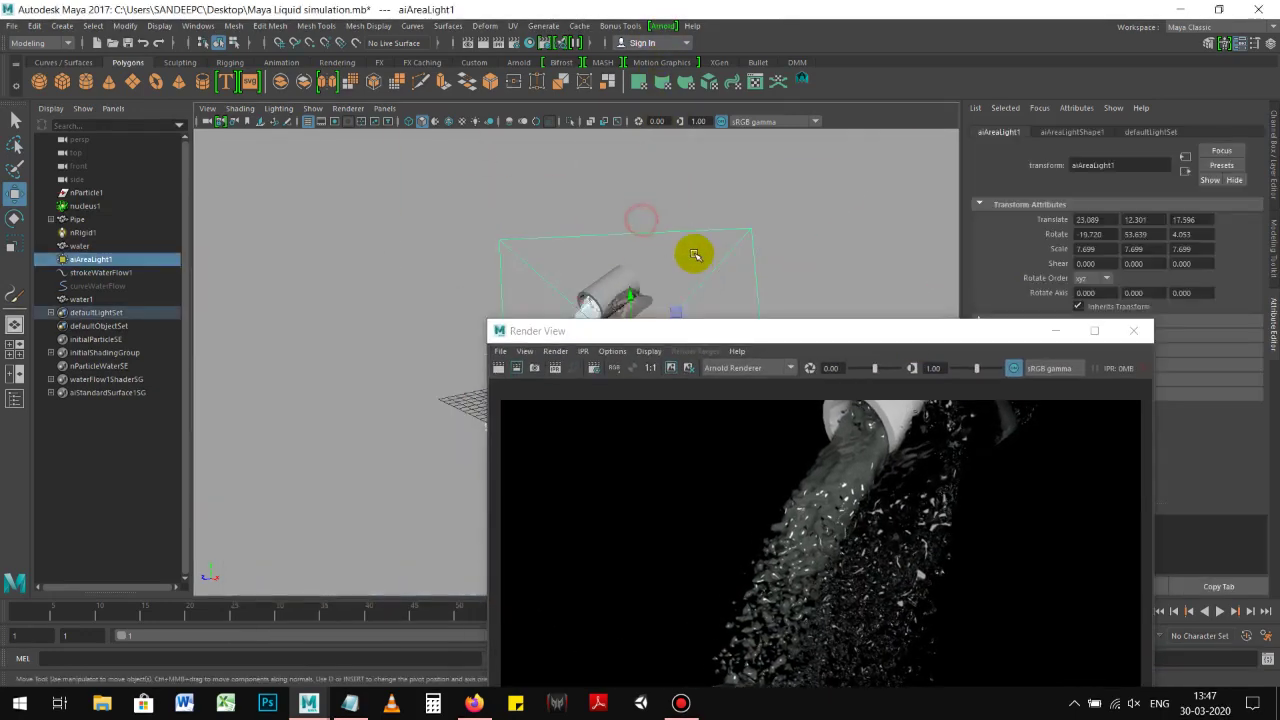
key("Delete")
scroll(660, 270, "up", 3)
scroll(634, 277, "up", 2)
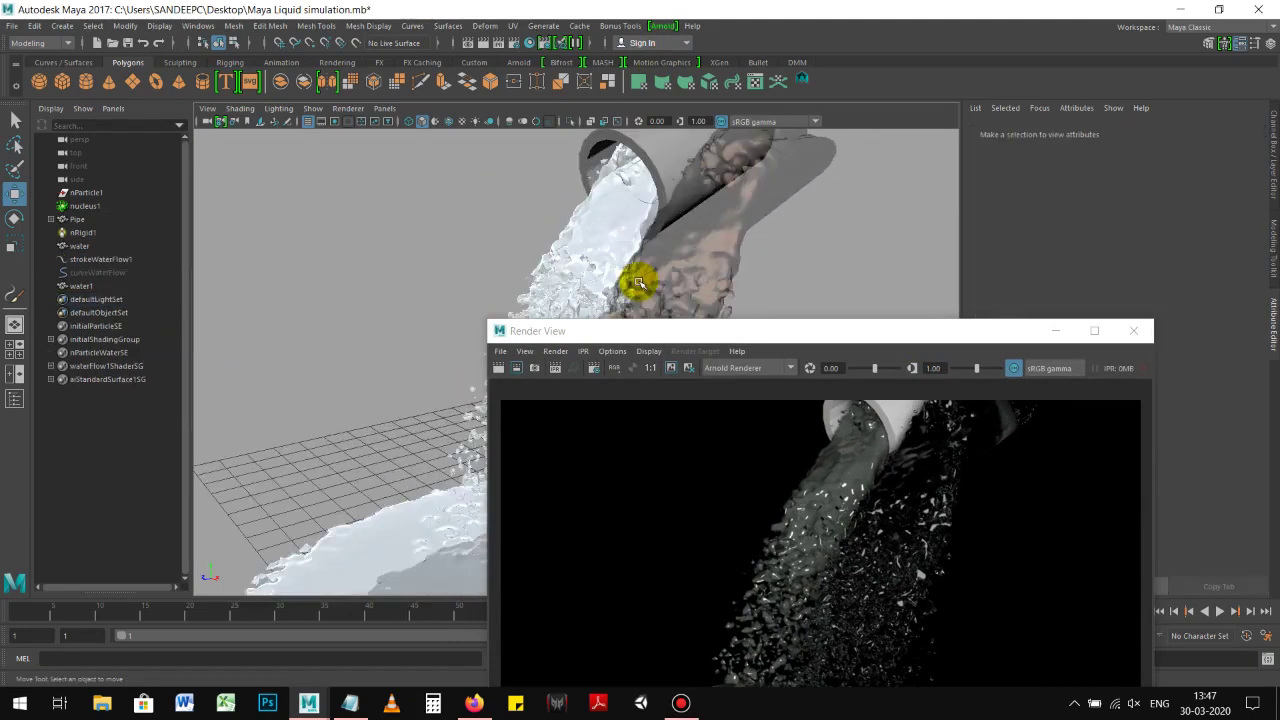
left_click(515, 50)
Step: Create a sky shader as the Arnold environment Background in Render Settings
scroll(283, 477, "down", 3)
scroll(255, 485, "down", 3)
scroll(257, 486, "down", 3)
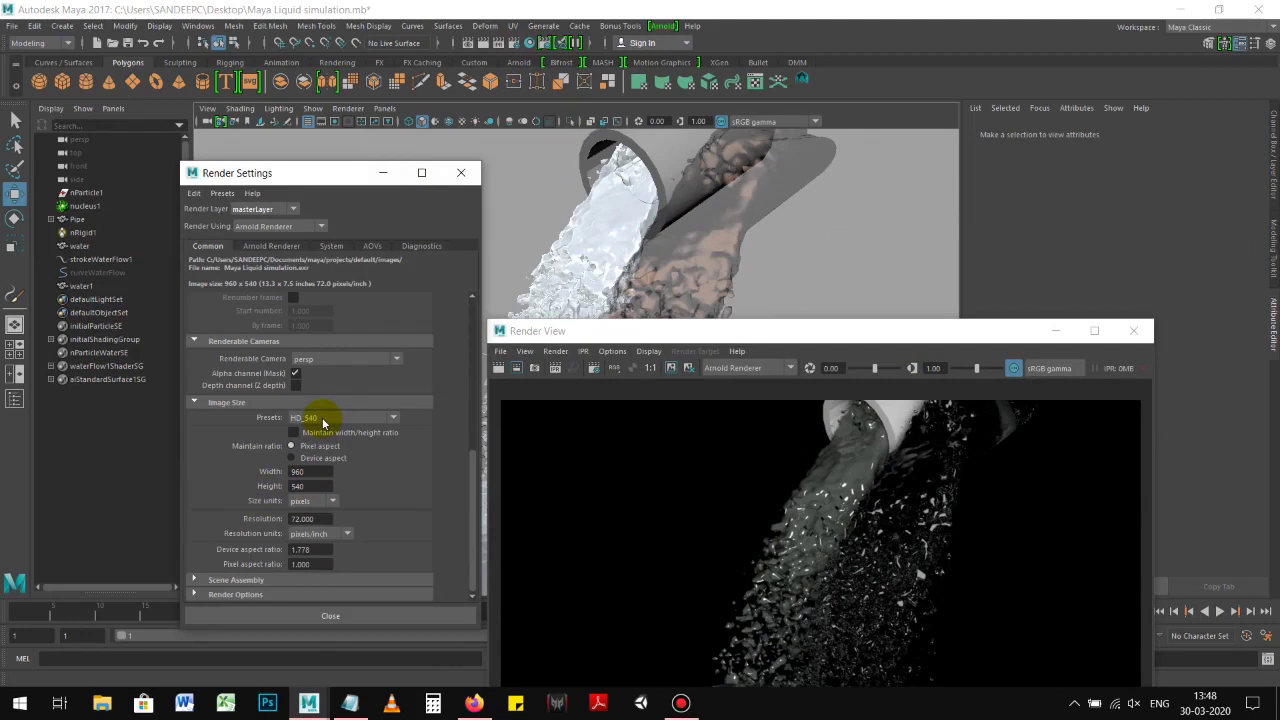
scroll(257, 378, "down", 1)
left_click(270, 245)
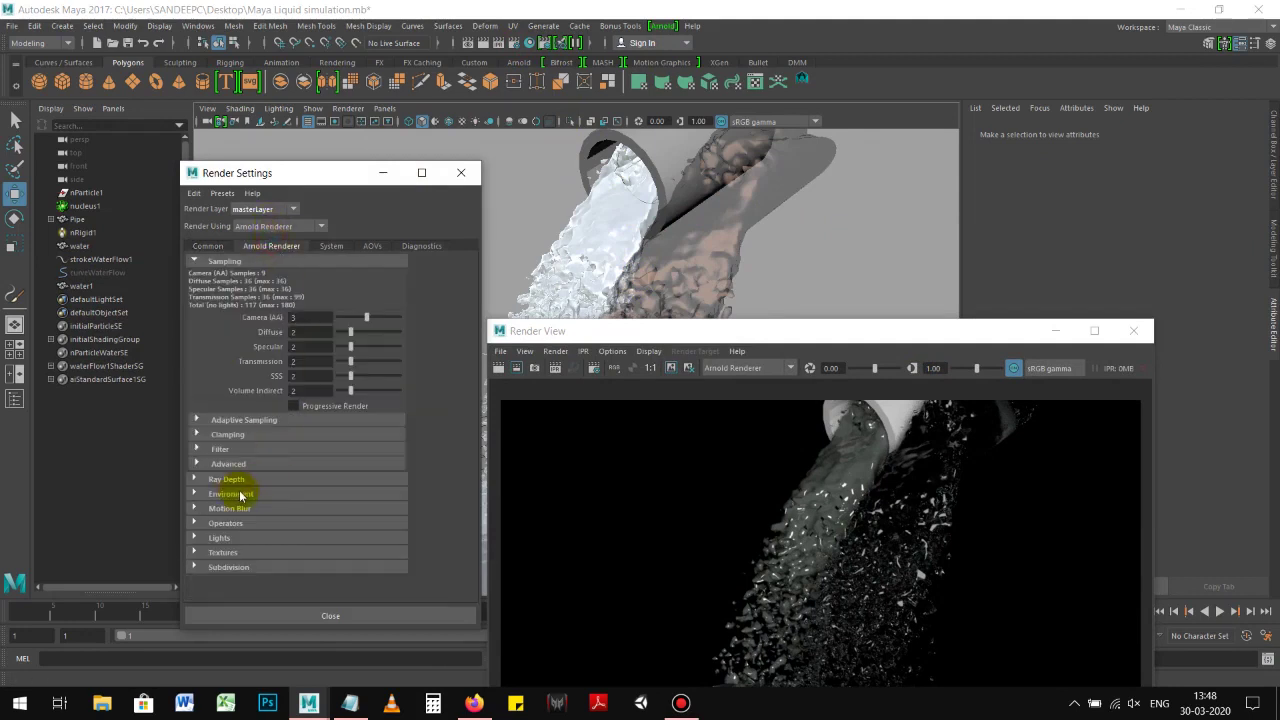
left_click(235, 493)
left_click(436, 529)
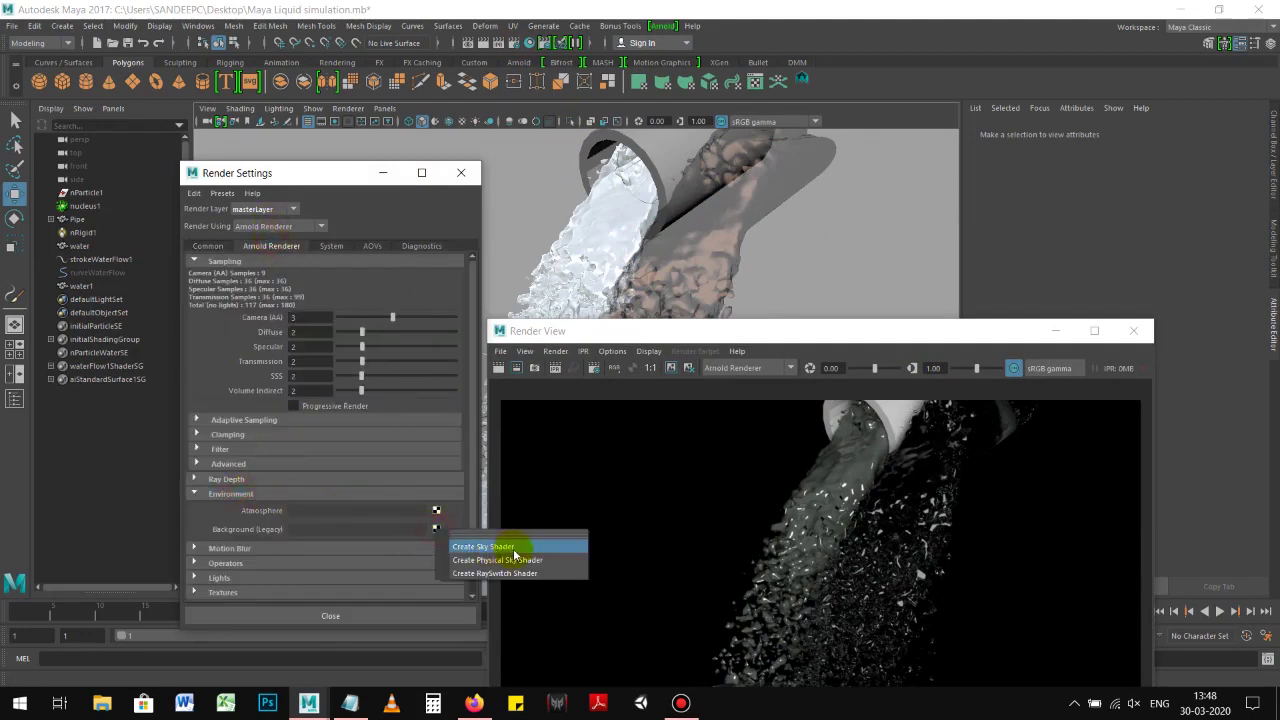
left_click(509, 550)
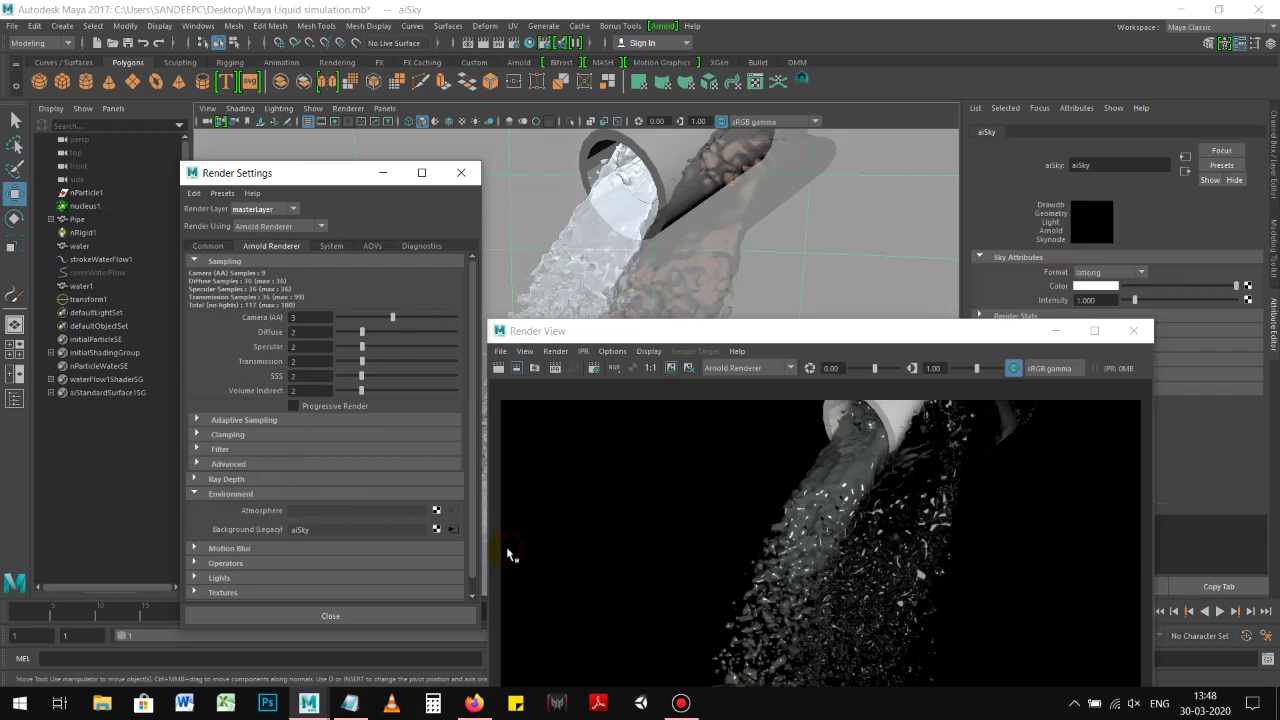
Step: Save the scene and re-render the frame with the sky background
left_click(128, 44)
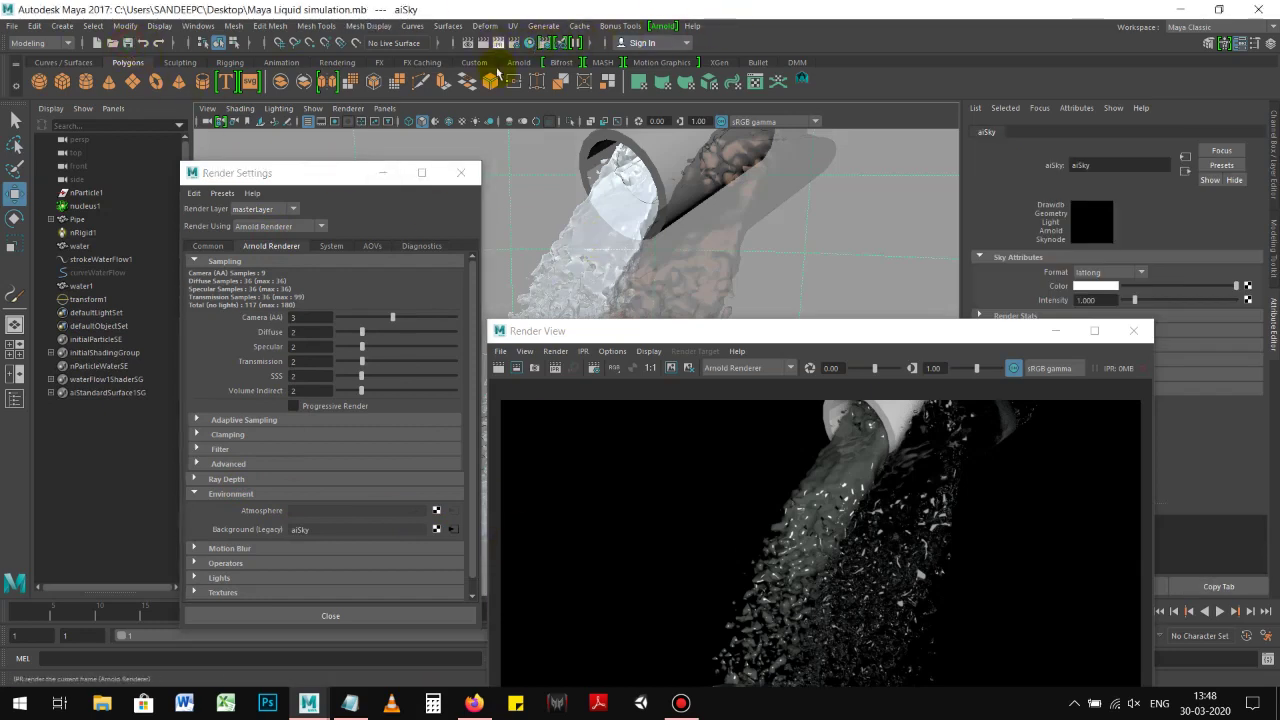
left_click(499, 368)
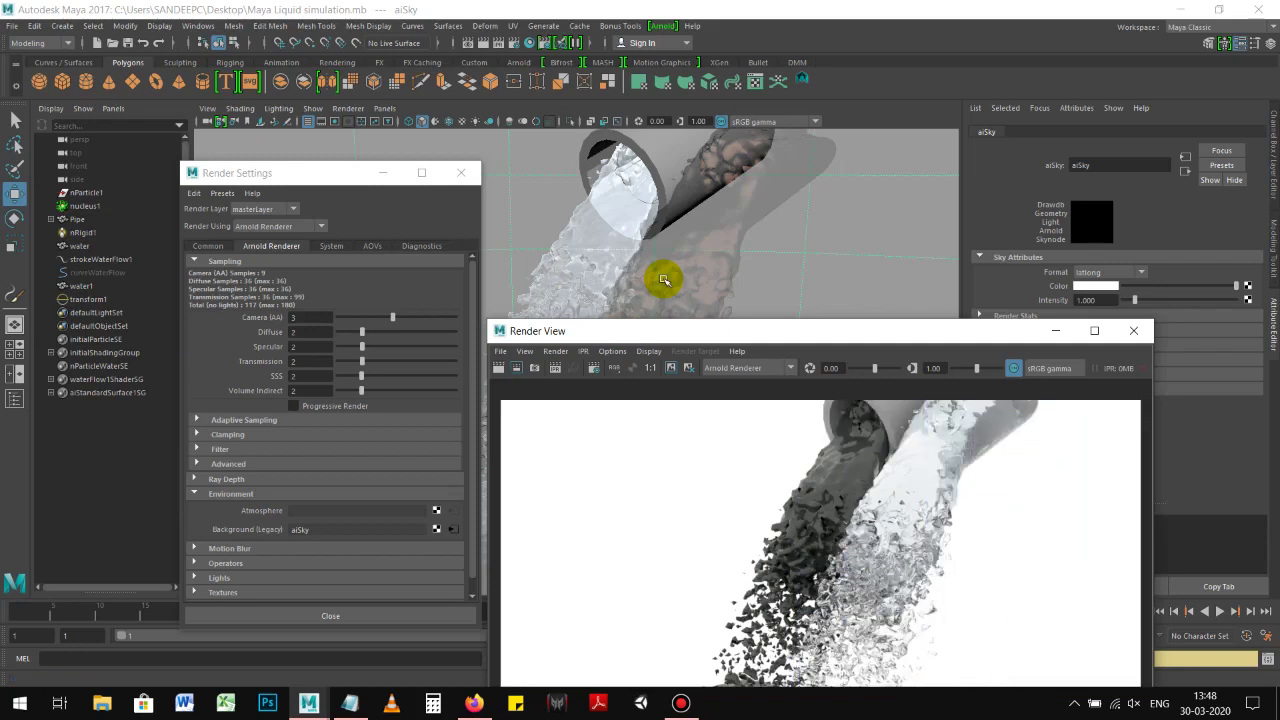
left_click_drag(886, 338, 709, 176)
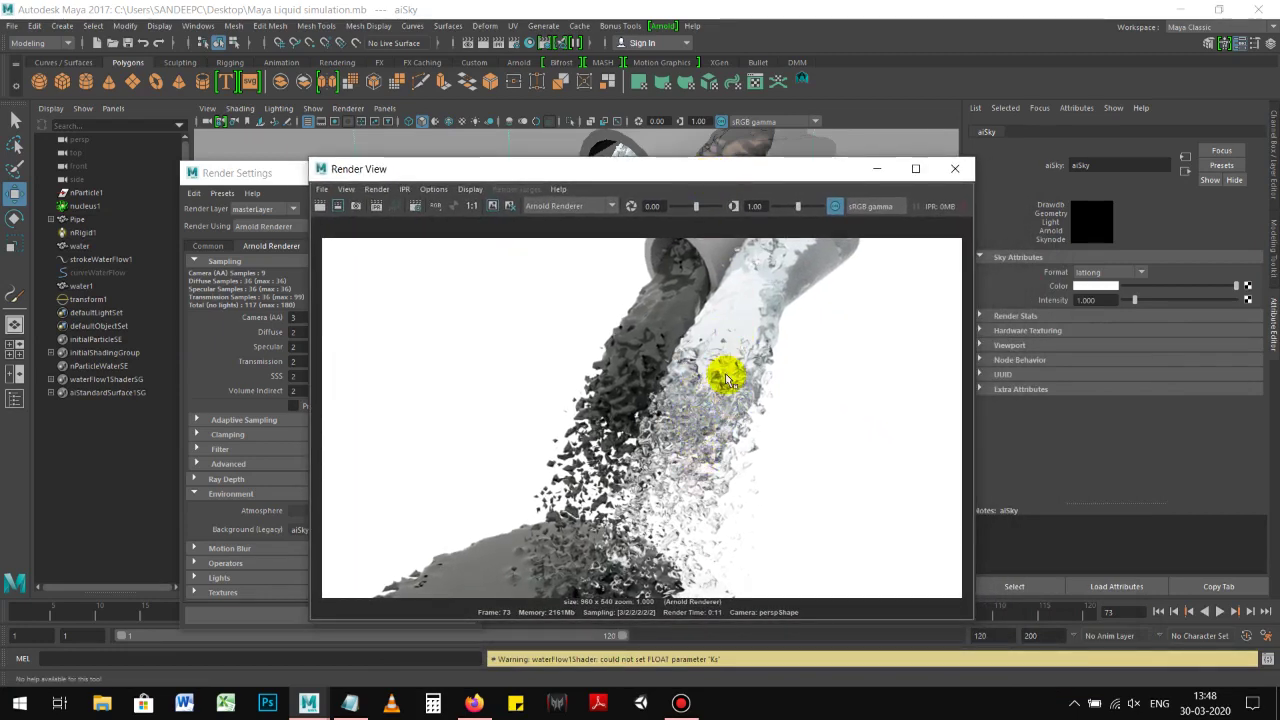
left_click_drag(783, 176, 860, 208)
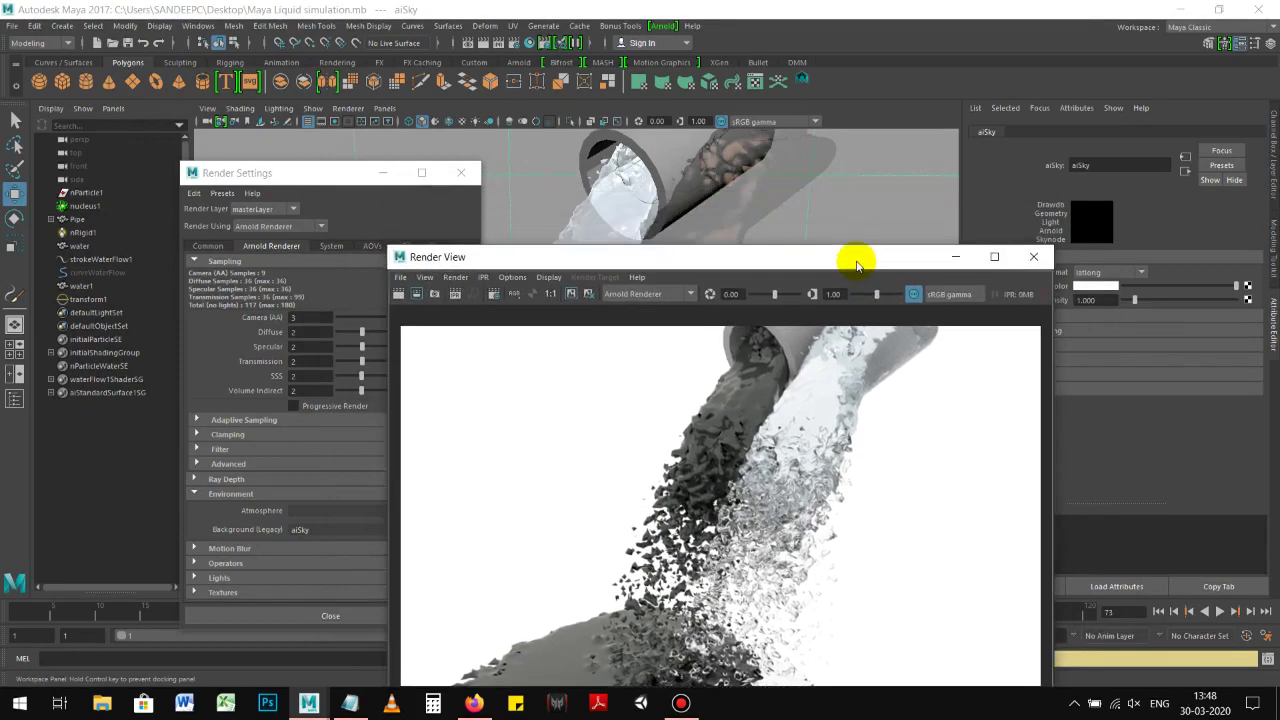
left_click_drag(860, 208, 789, 277)
mouse_move(582, 263)
left_mouse_down()
mouse_move(603, 245)
mouse_move(807, 240)
left_mouse_up()
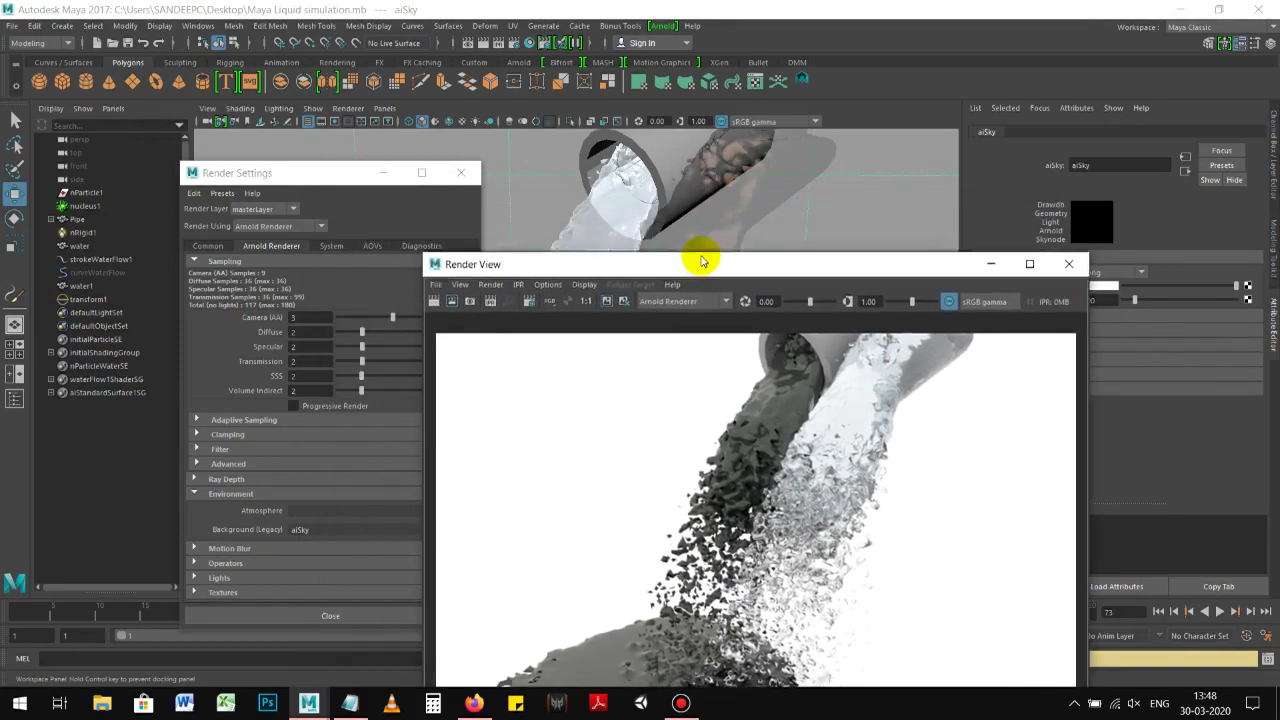
Step: Set Render Using to Maya Software and render the frame again
left_click(294, 175)
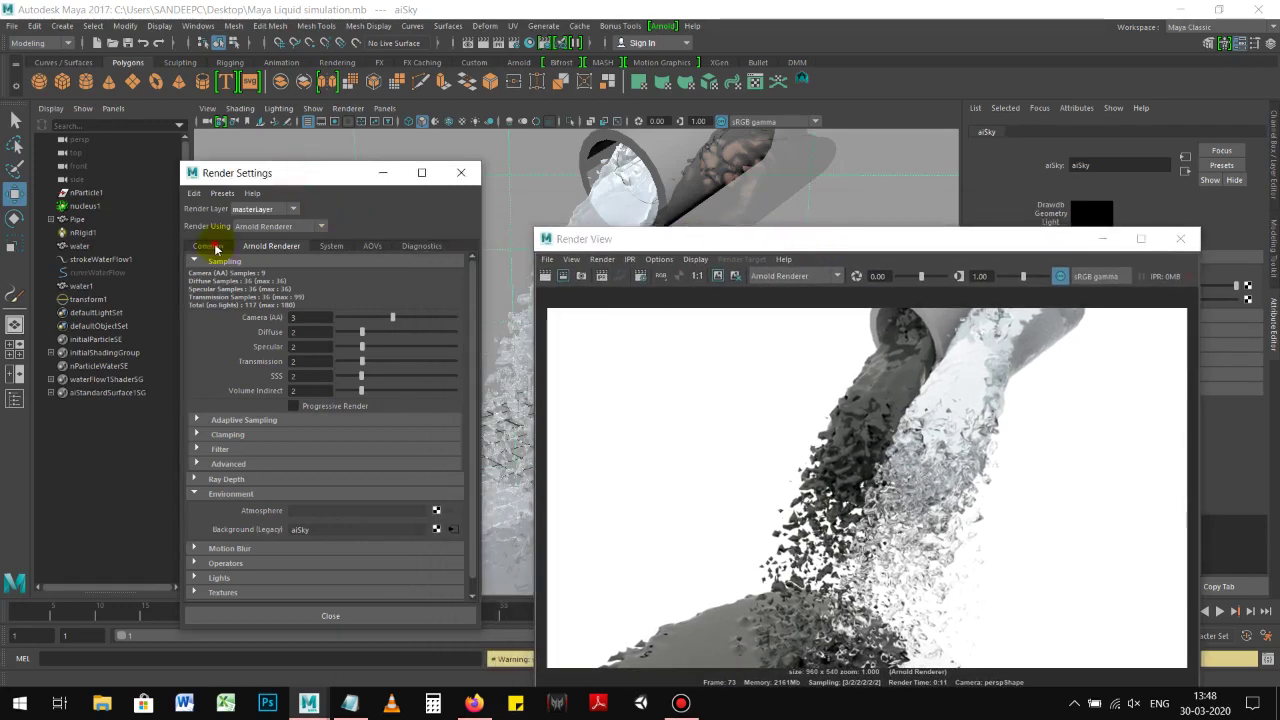
left_click(208, 246)
left_click(277, 226)
left_click(262, 241)
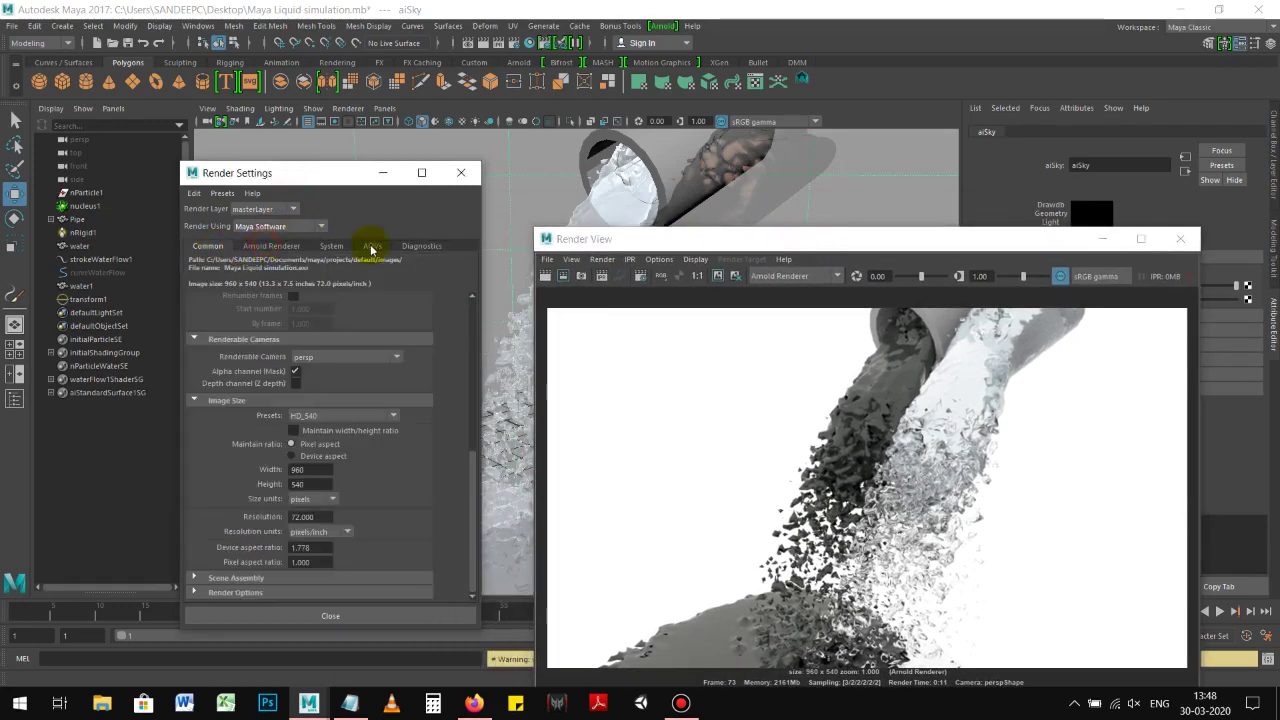
left_click_drag(571, 237, 549, 230)
left_click(524, 270)
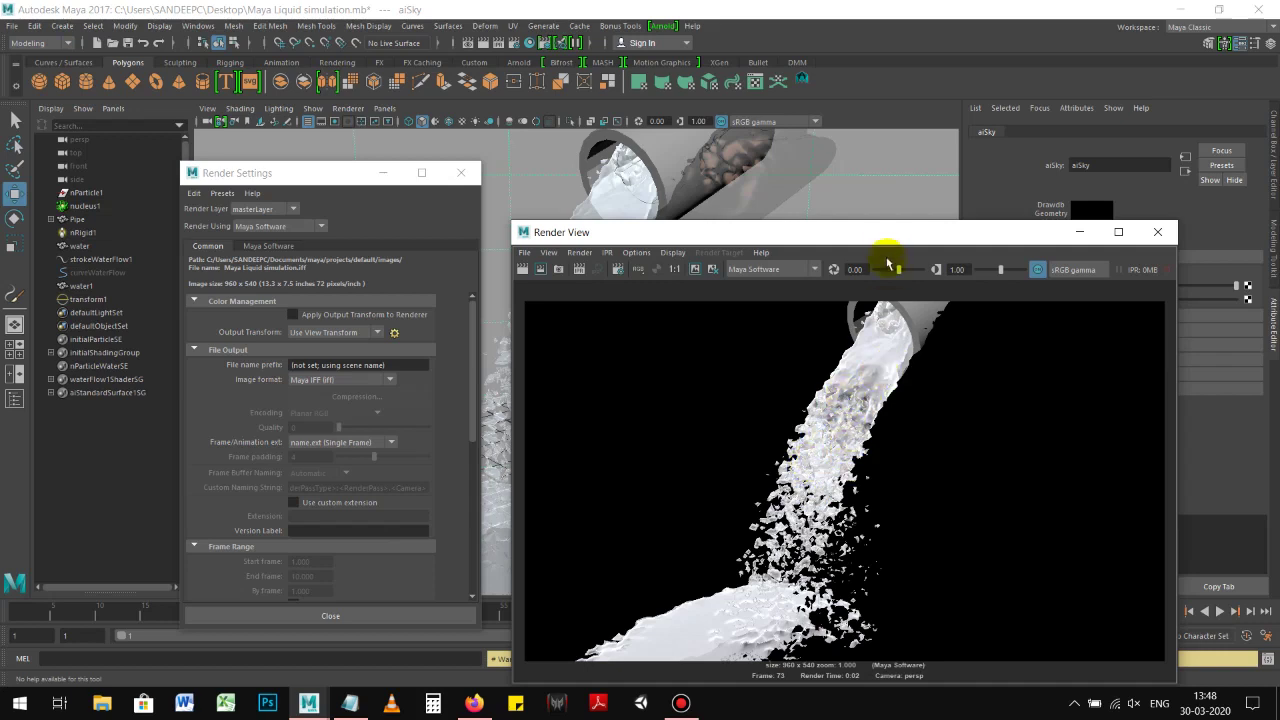
Step: Switch the Render View renderer to Arnold Renderer and render frame 73
left_click_drag(871, 238, 853, 209)
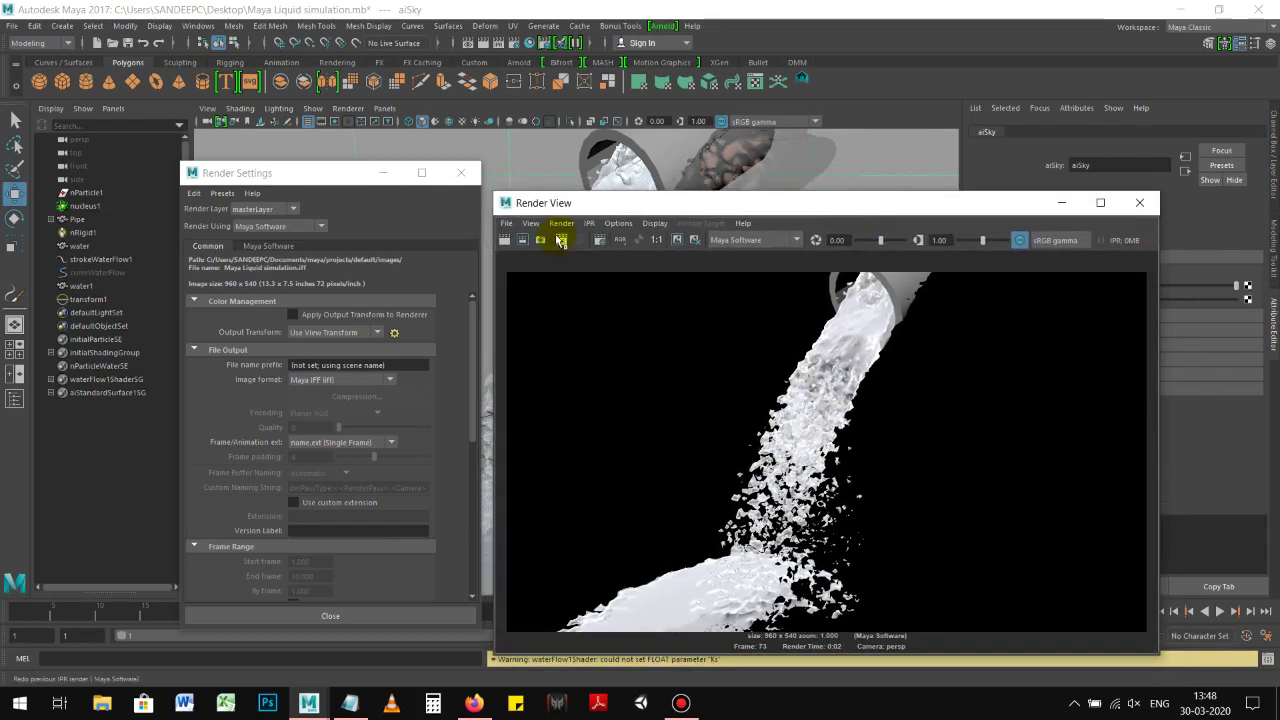
left_click(737, 240)
left_click(737, 309)
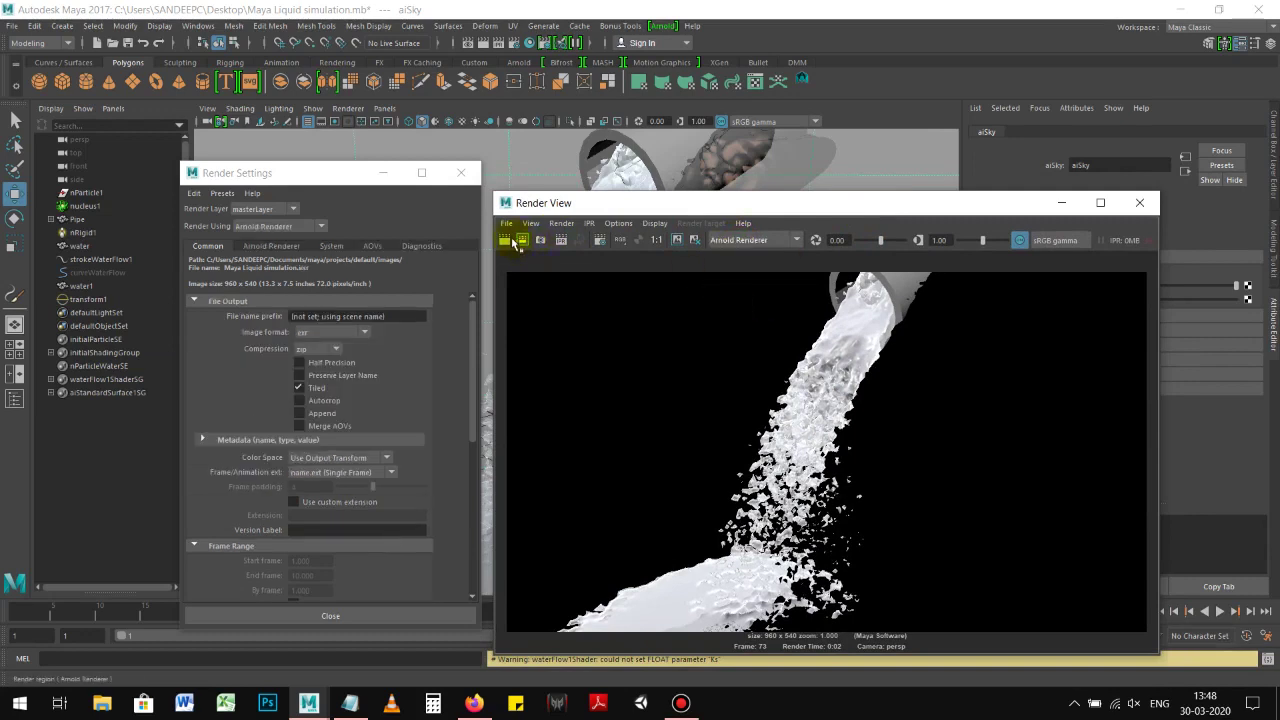
left_click(504, 240)
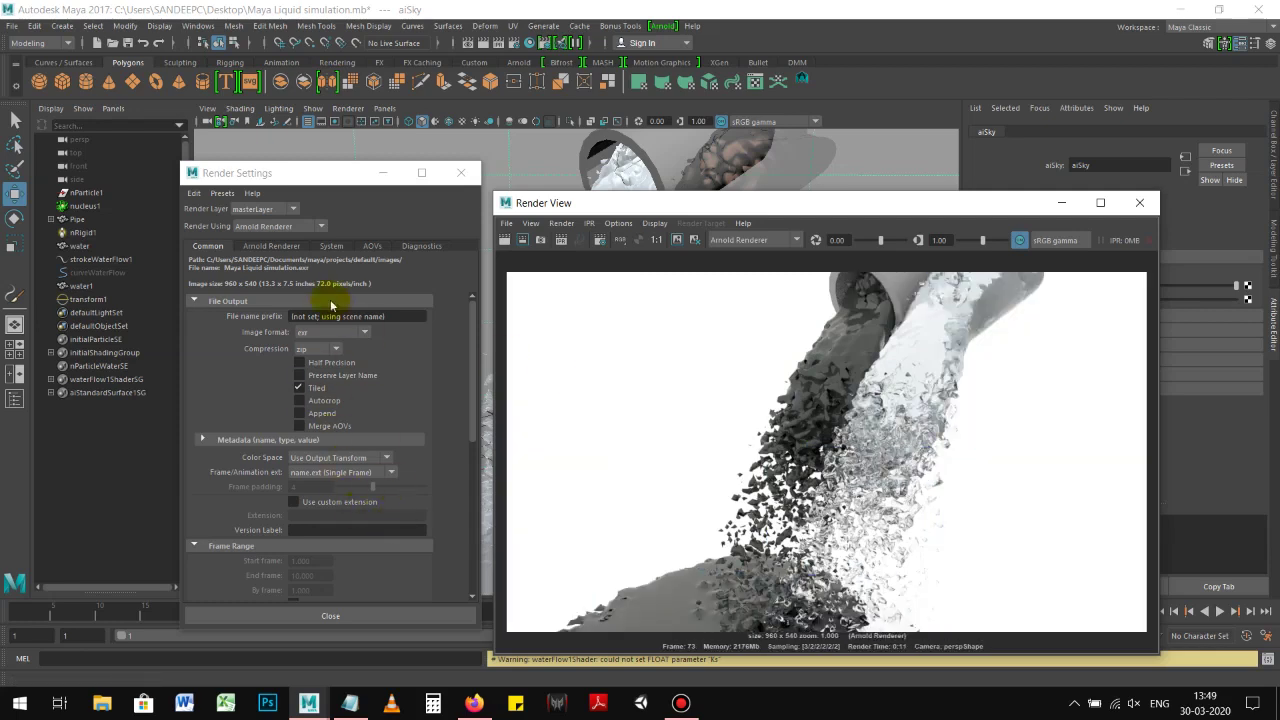
left_click(271, 246)
Step: Delete the transform1 Background connection in Arnold's Environment settings
left_click(246, 496)
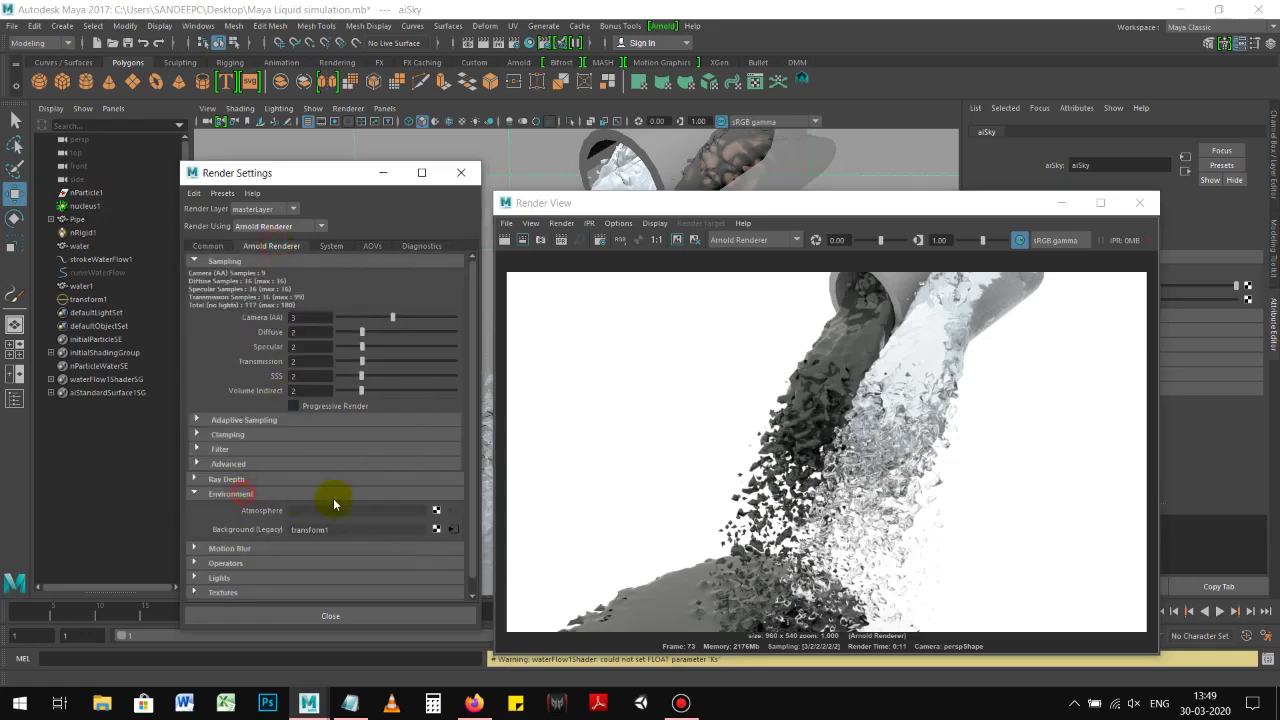
left_click(438, 530)
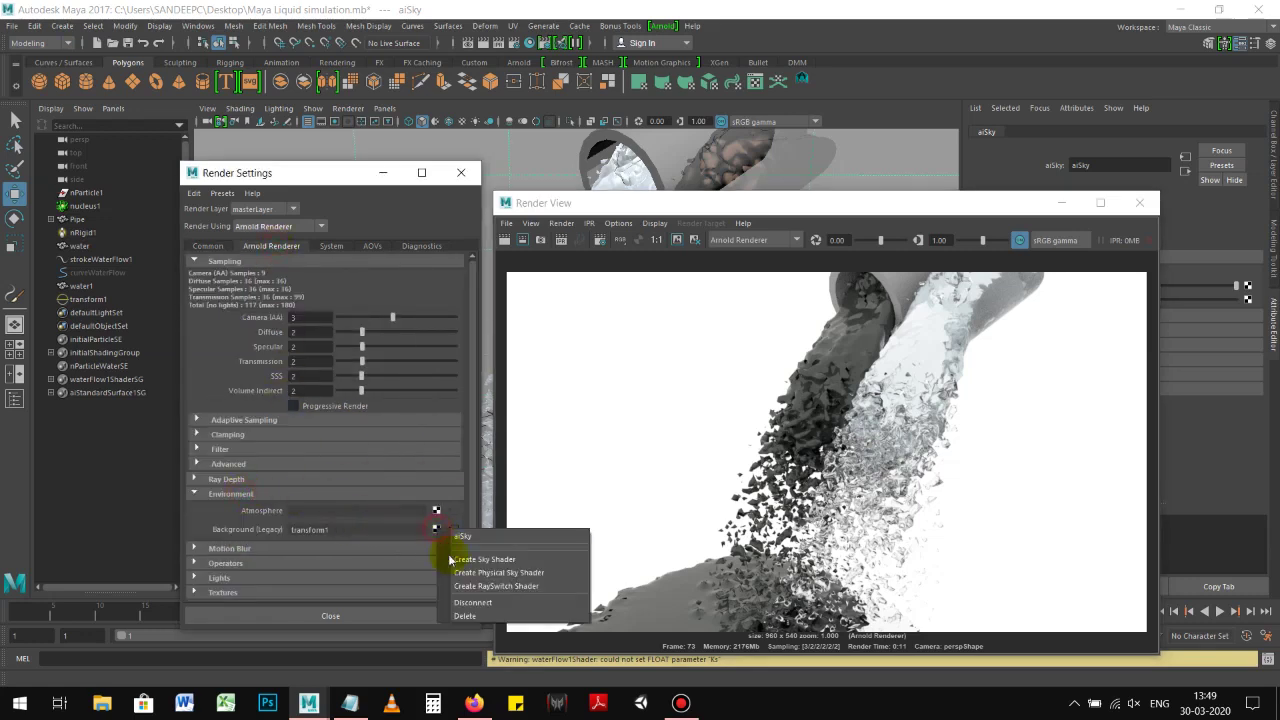
left_click(471, 607)
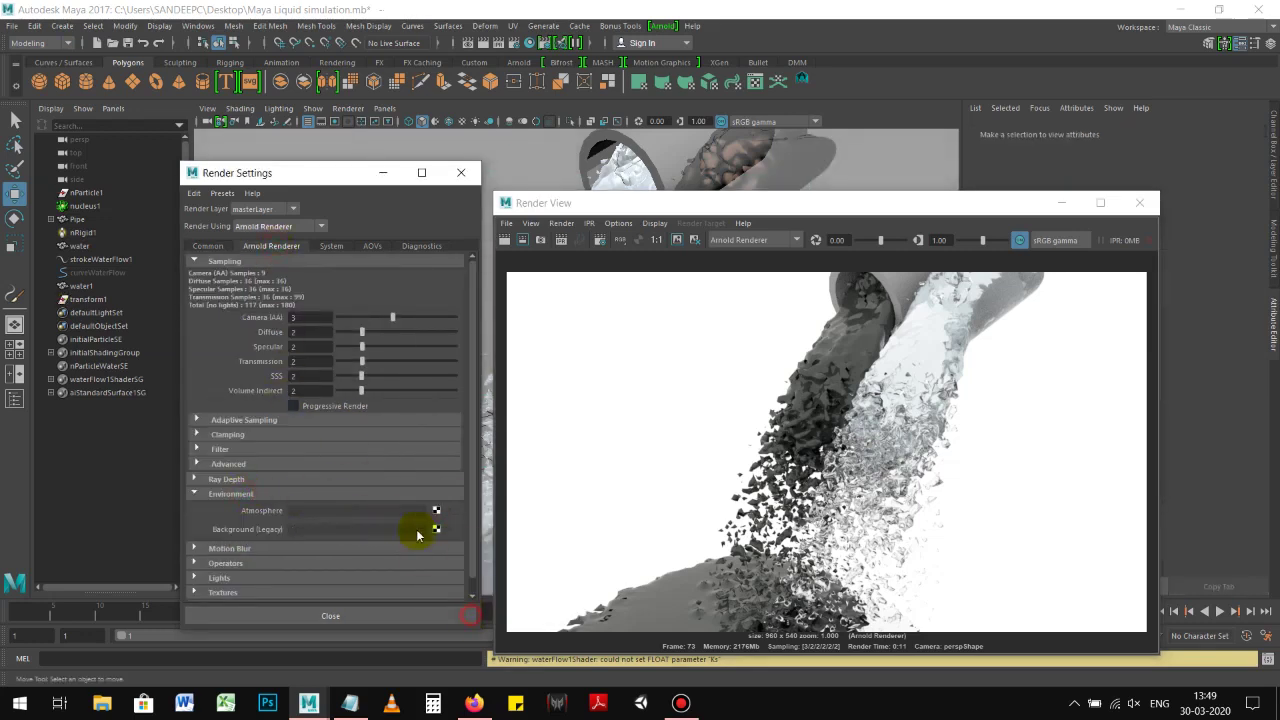
Step: Add an Arnold Physical Sky light and re-render the water
left_click(662, 25)
mouse_move(676, 93)
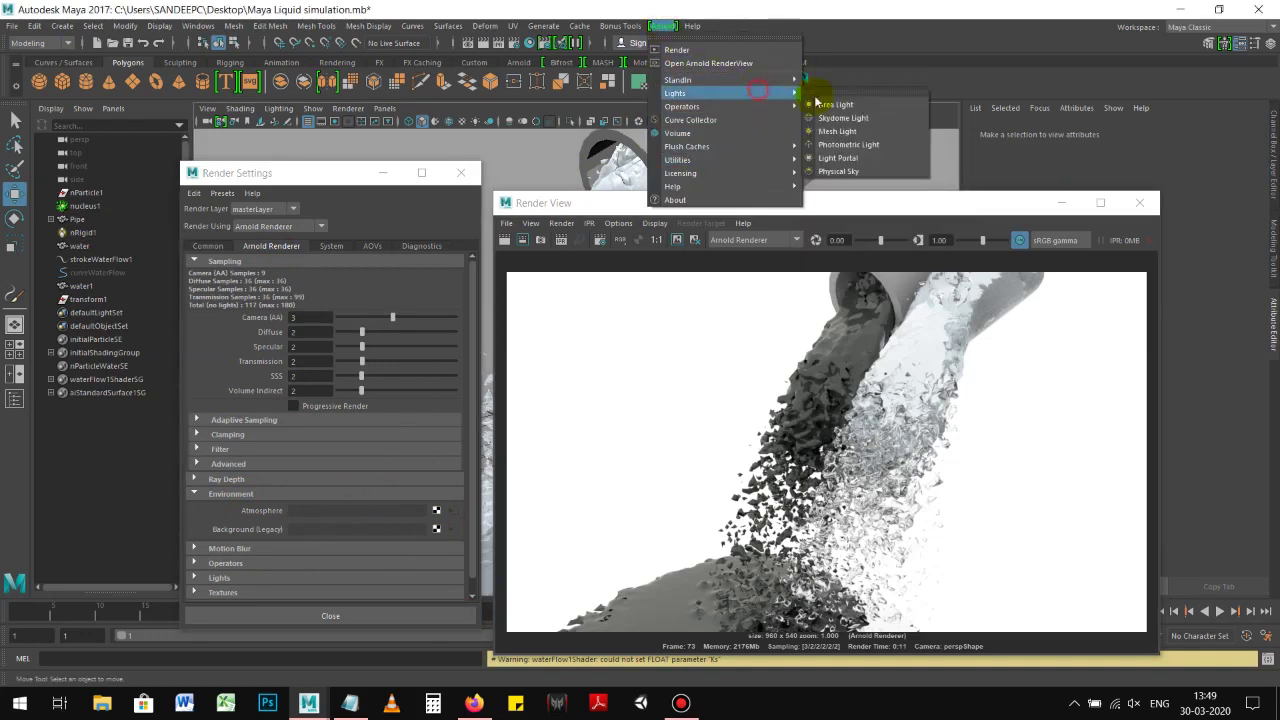
left_click(841, 173)
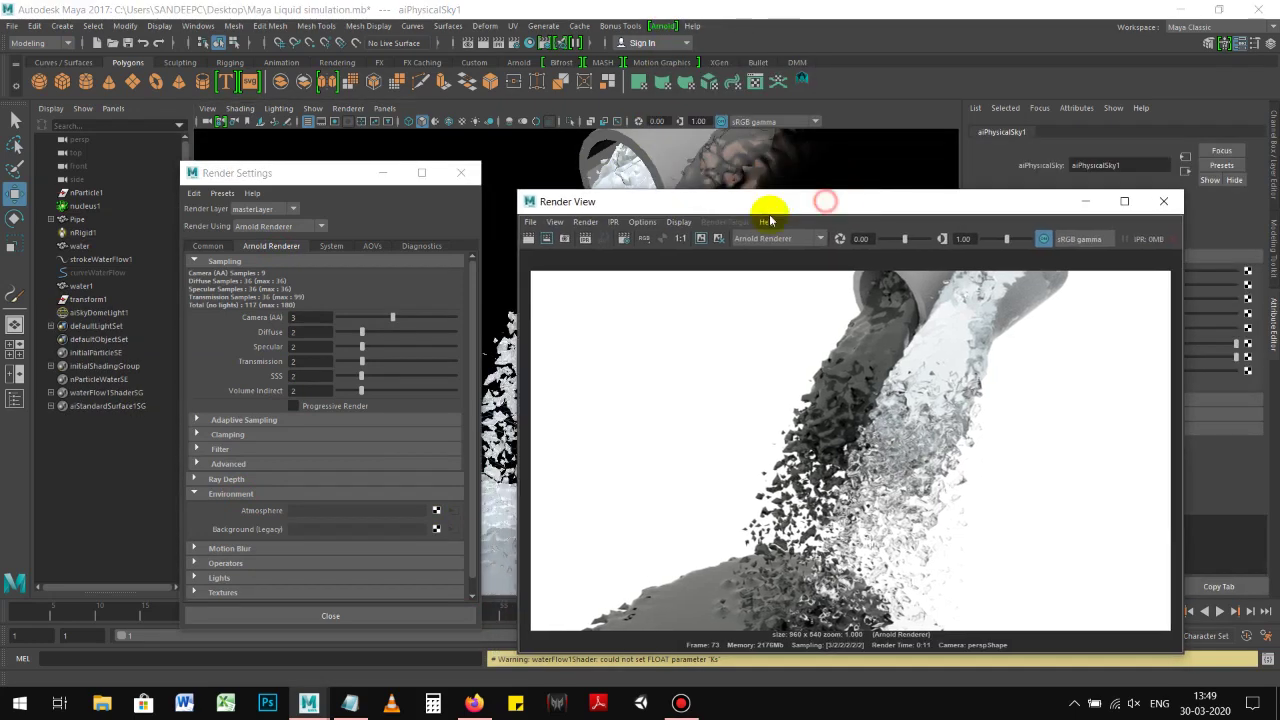
left_click(524, 238)
left_click(524, 238)
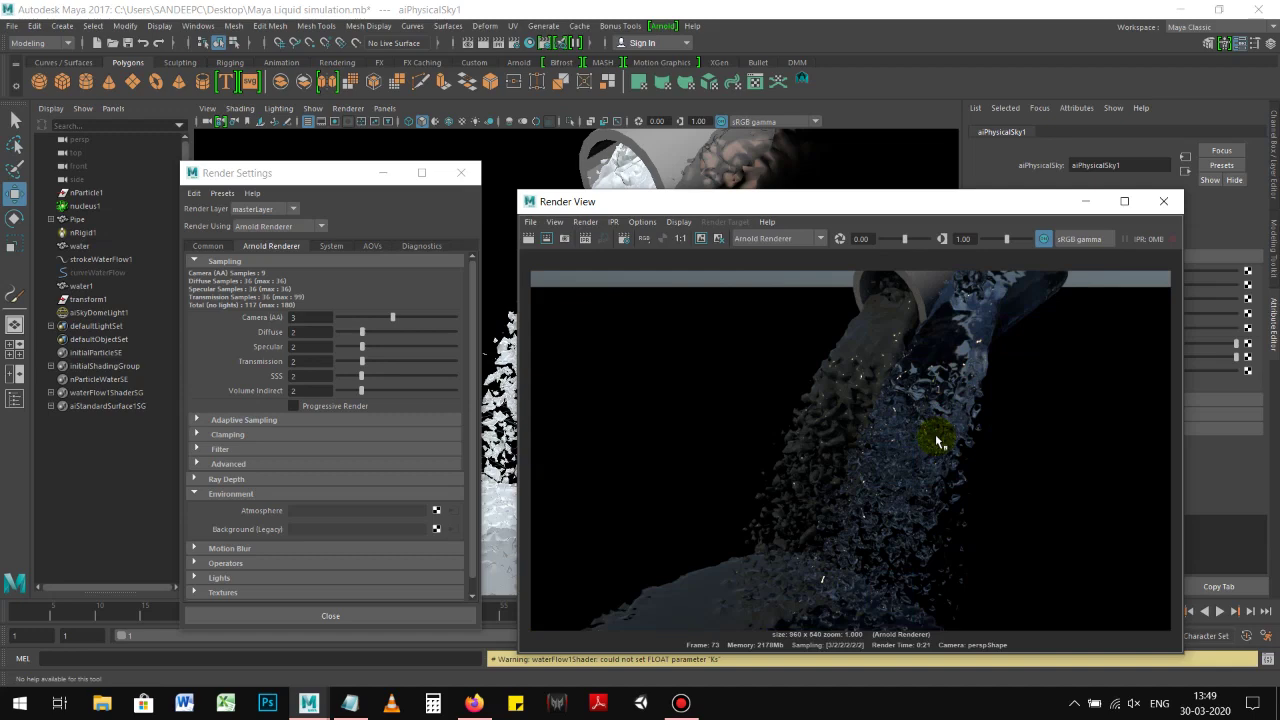
Step: Close Render View, select the water mesh, and show the Channel Box/Layer Editor
left_click_drag(866, 200, 592, 168)
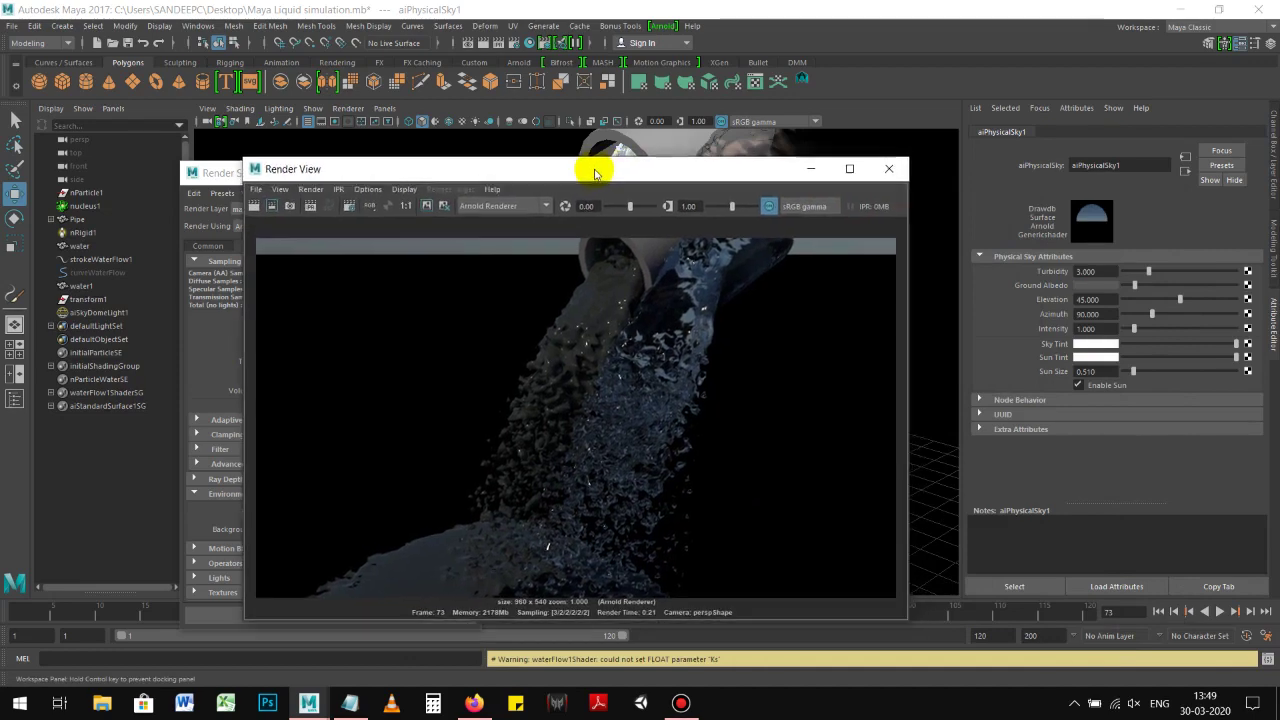
left_click_drag(709, 170, 672, 273)
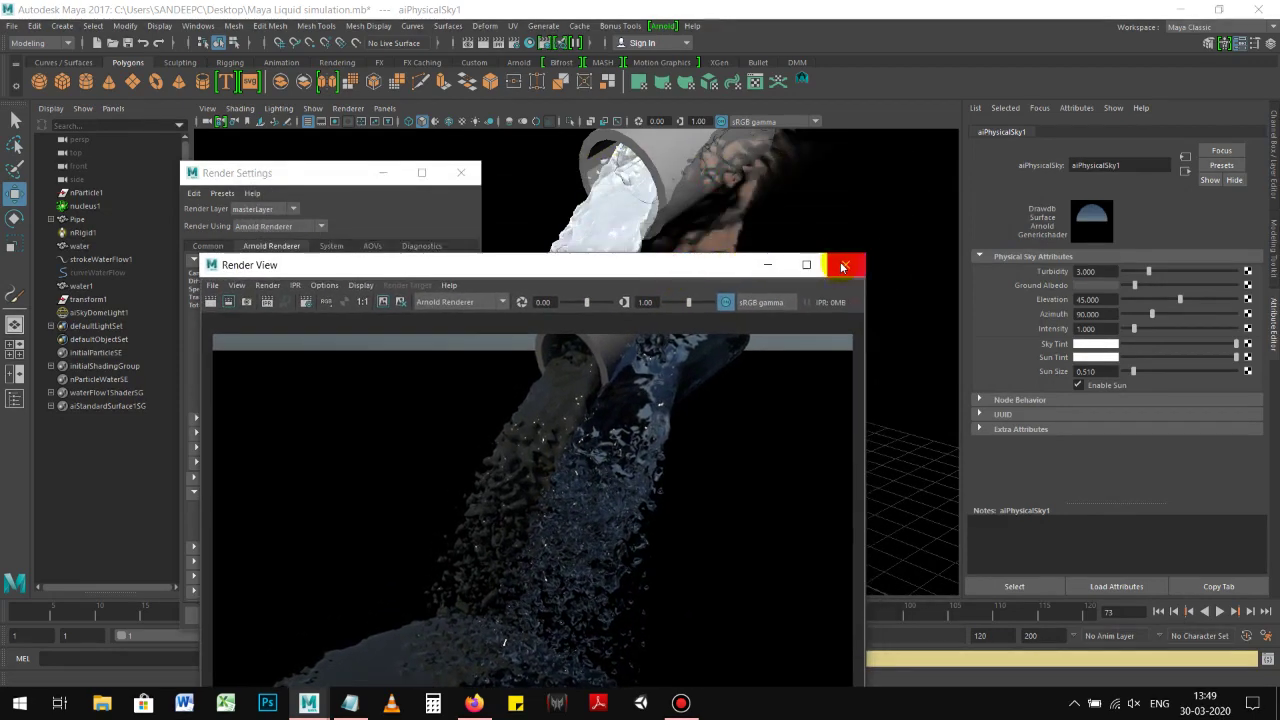
left_click(843, 267)
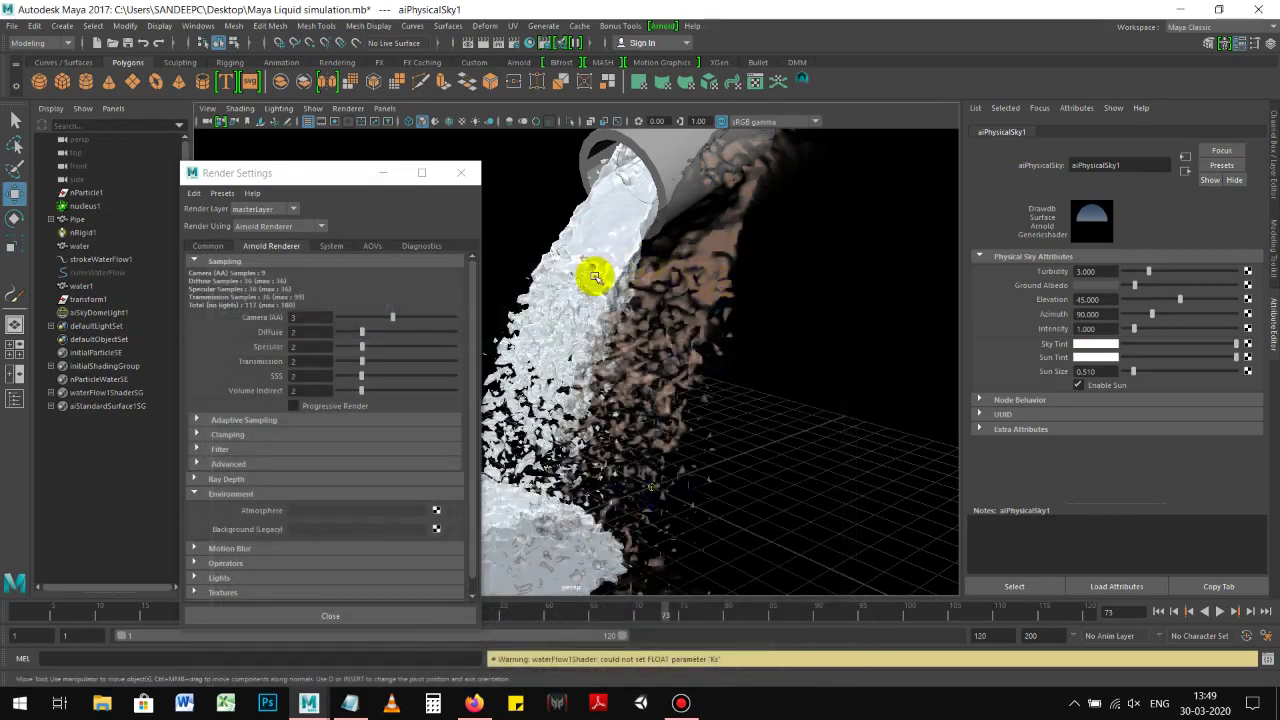
left_click(586, 270)
left_click(1273, 185)
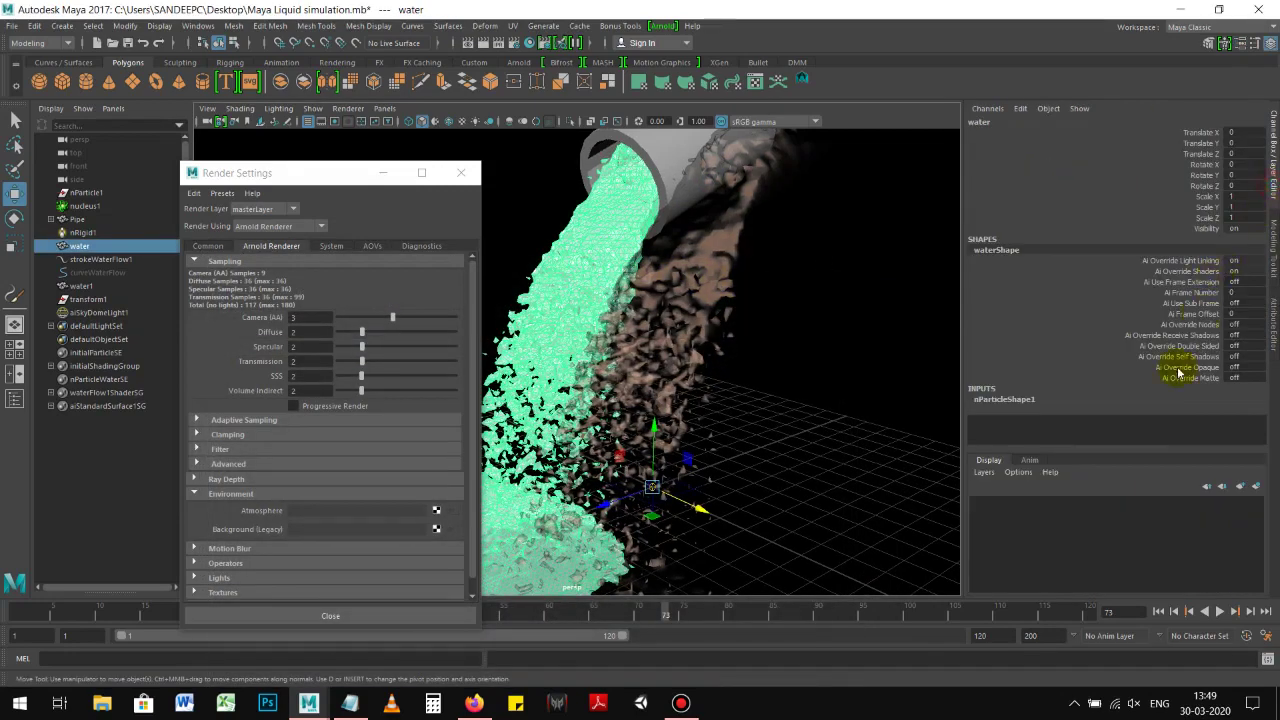
Step: Put the water mesh on a new display layer named softwarerender and hide it
left_click(1256, 486)
double_click(1050, 504)
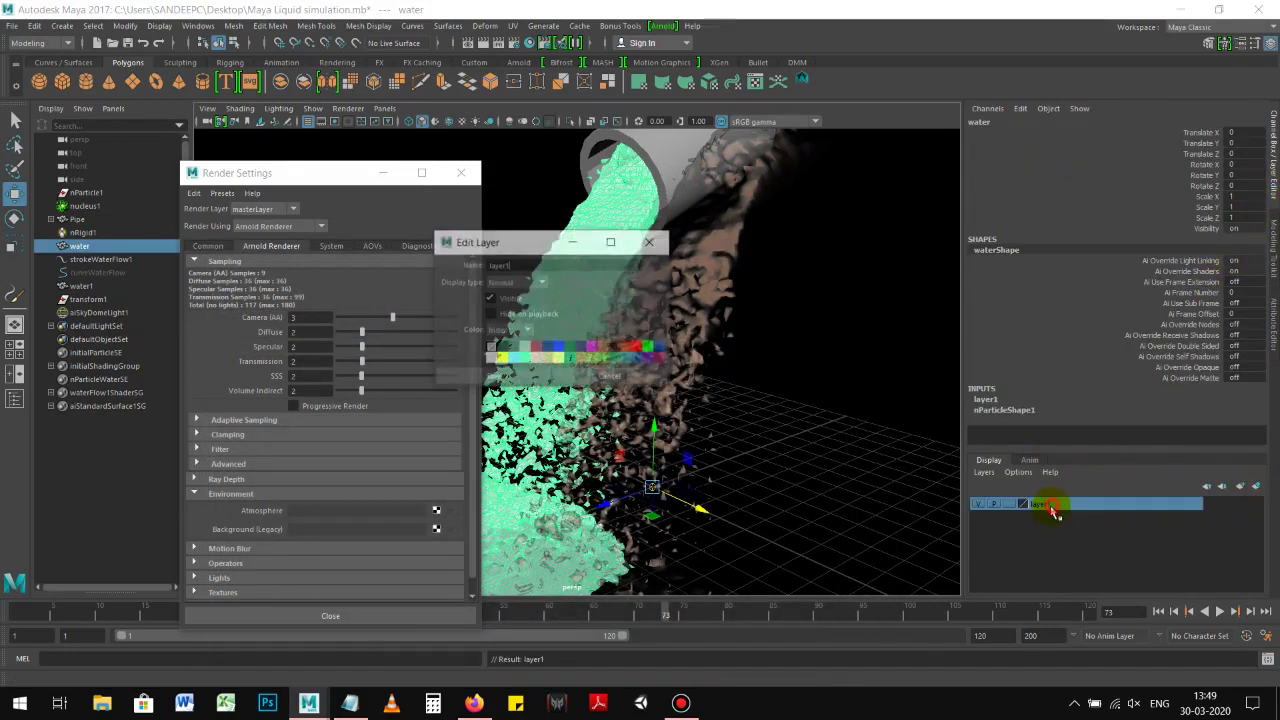
double_click(497, 265)
type("so")
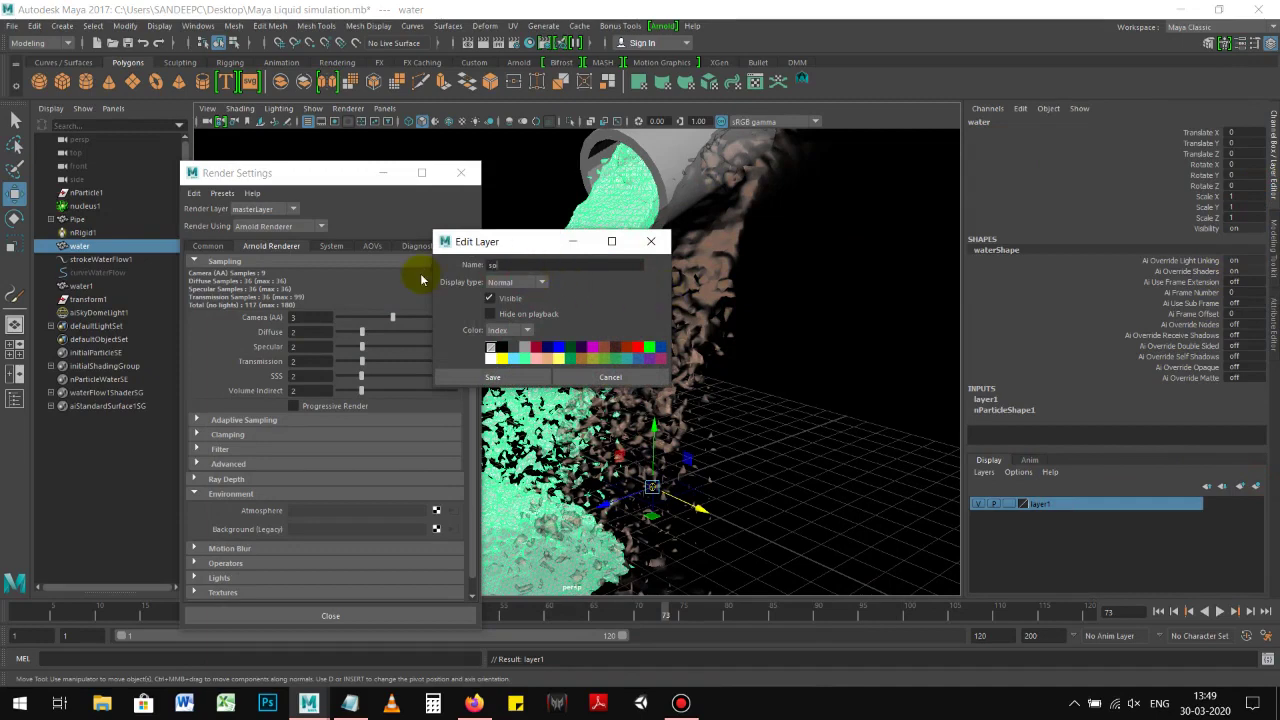
type("l")
type("ender")
left_click(500, 378)
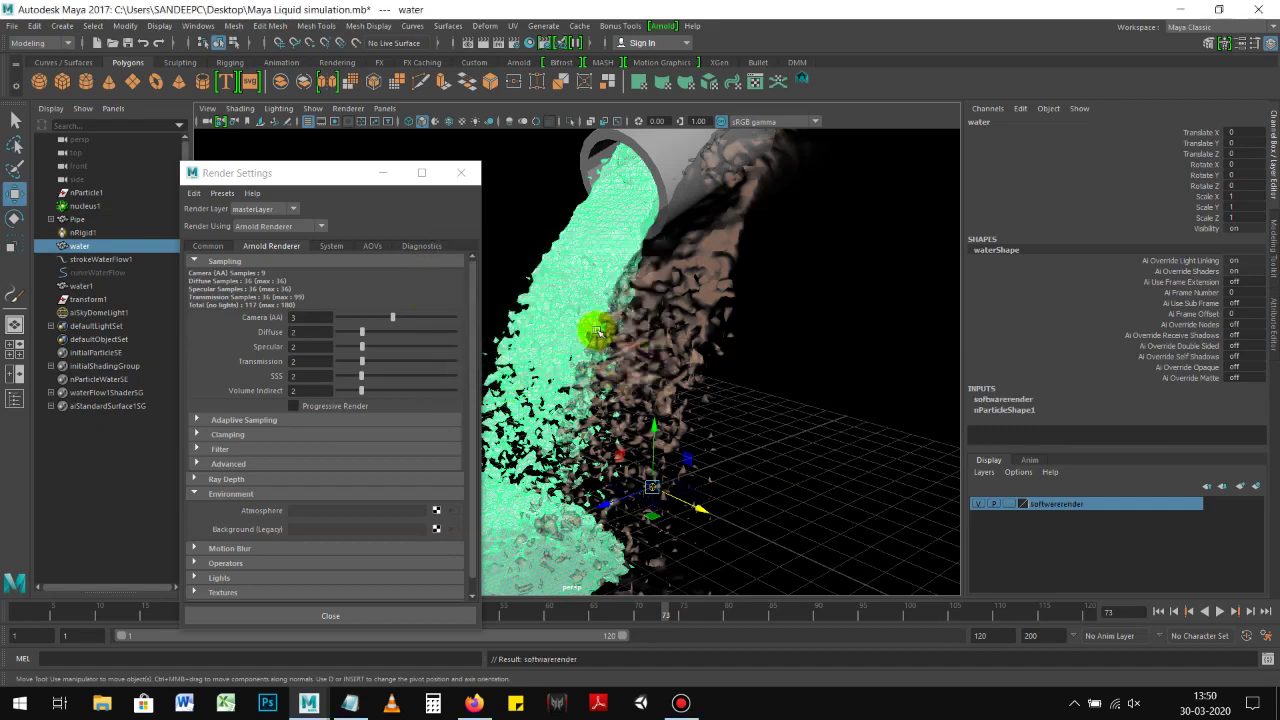
right_click(1042, 516)
left_click(1104, 530)
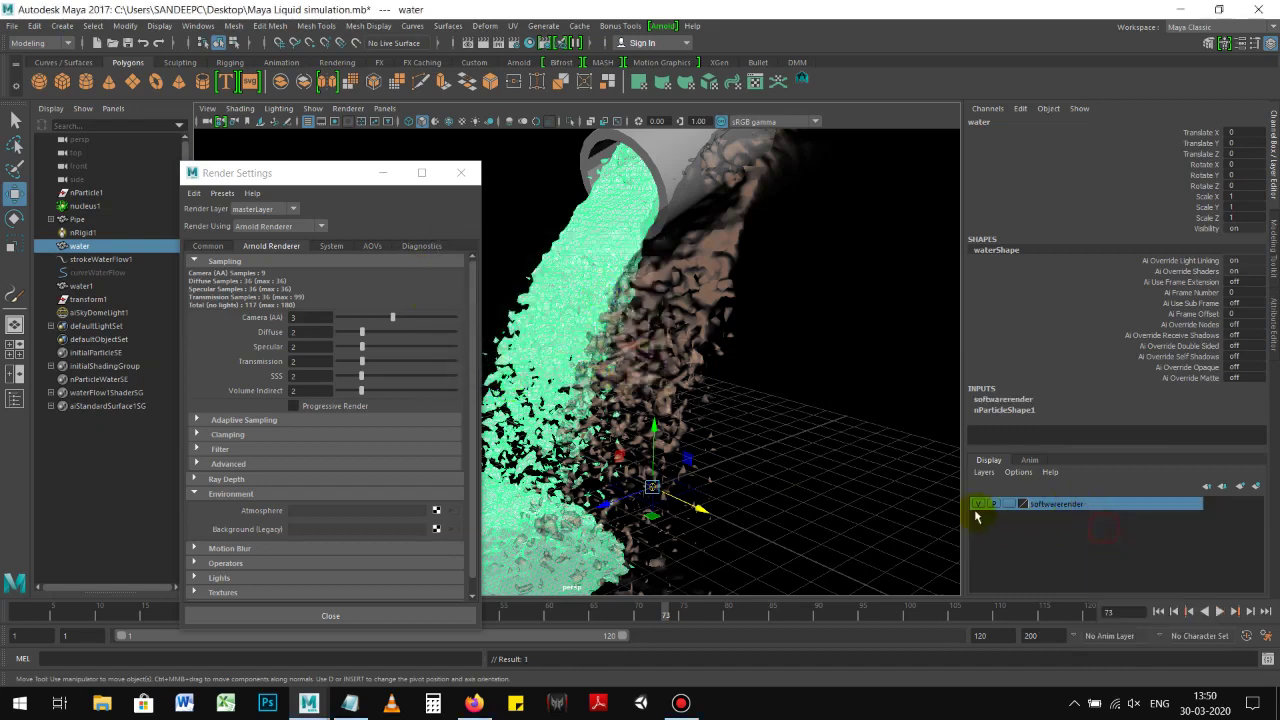
Step: Set water1's Translate X to 0
left_click(978, 504)
left_click(978, 504)
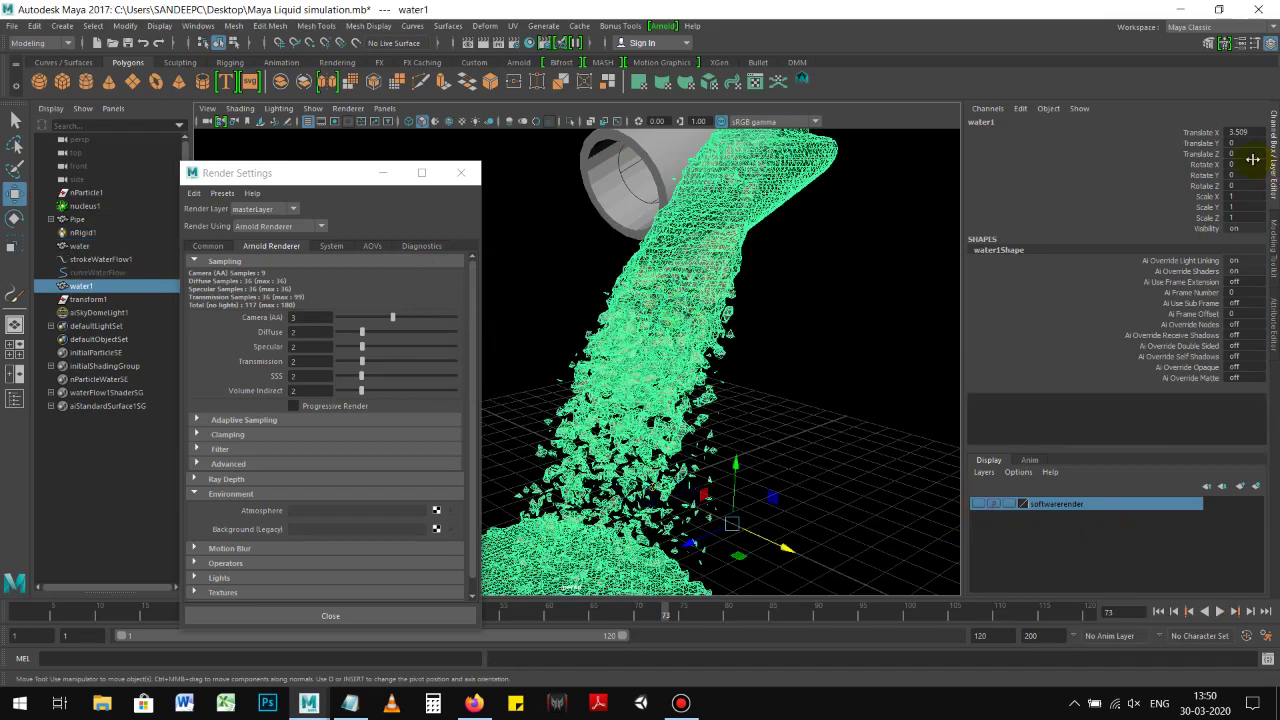
double_click(1240, 133)
type("0")
key("Return")
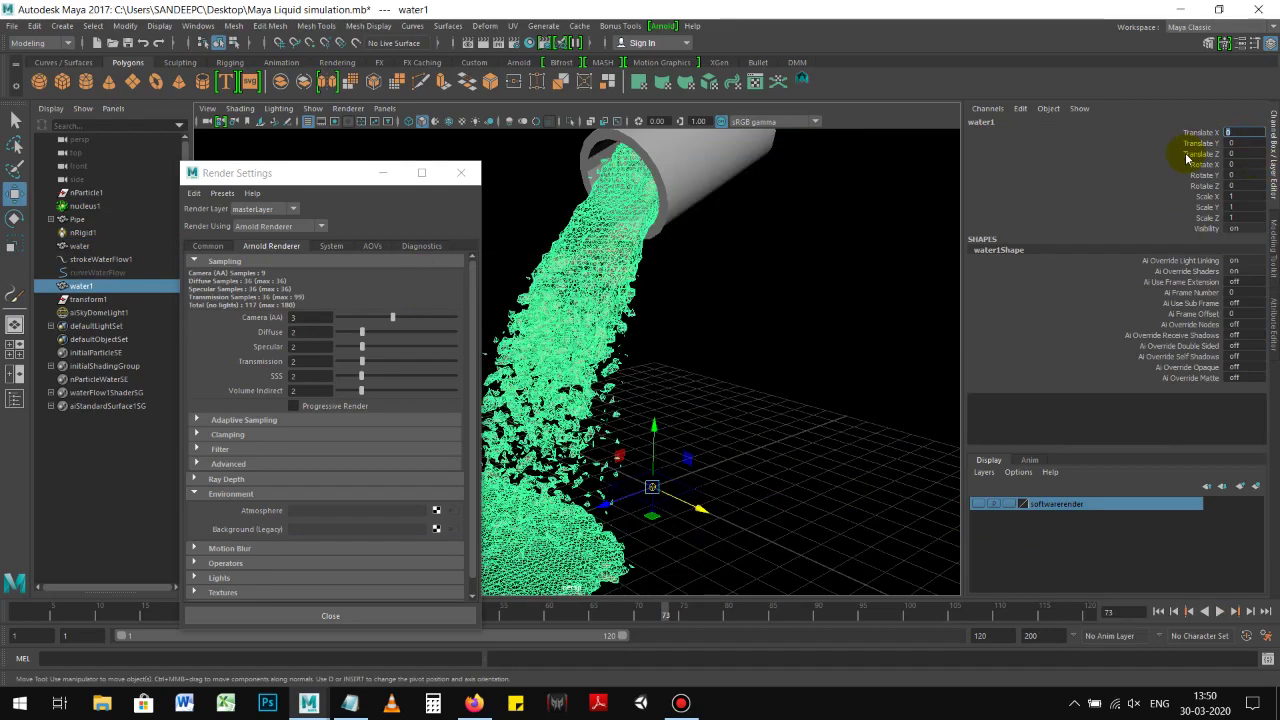
Step: Put water1 on a new display layer named Arnoldrender and close Render Settings
left_click(1256, 486)
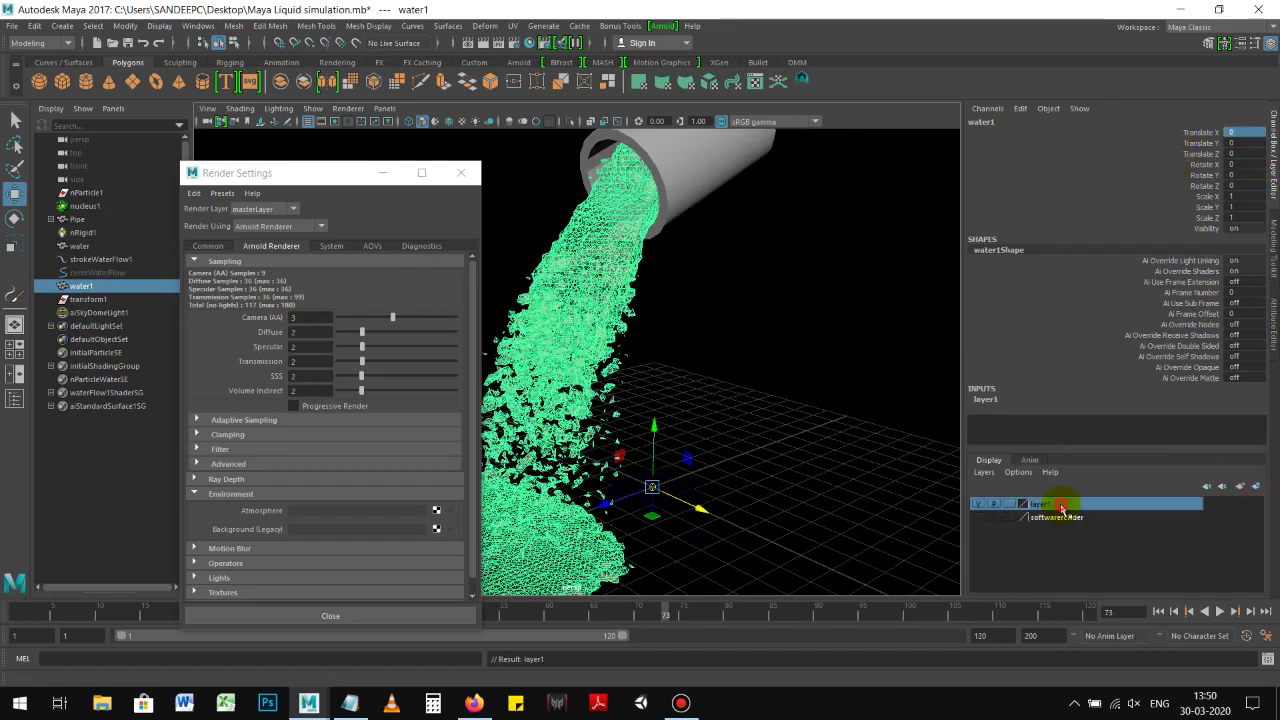
double_click(1062, 506)
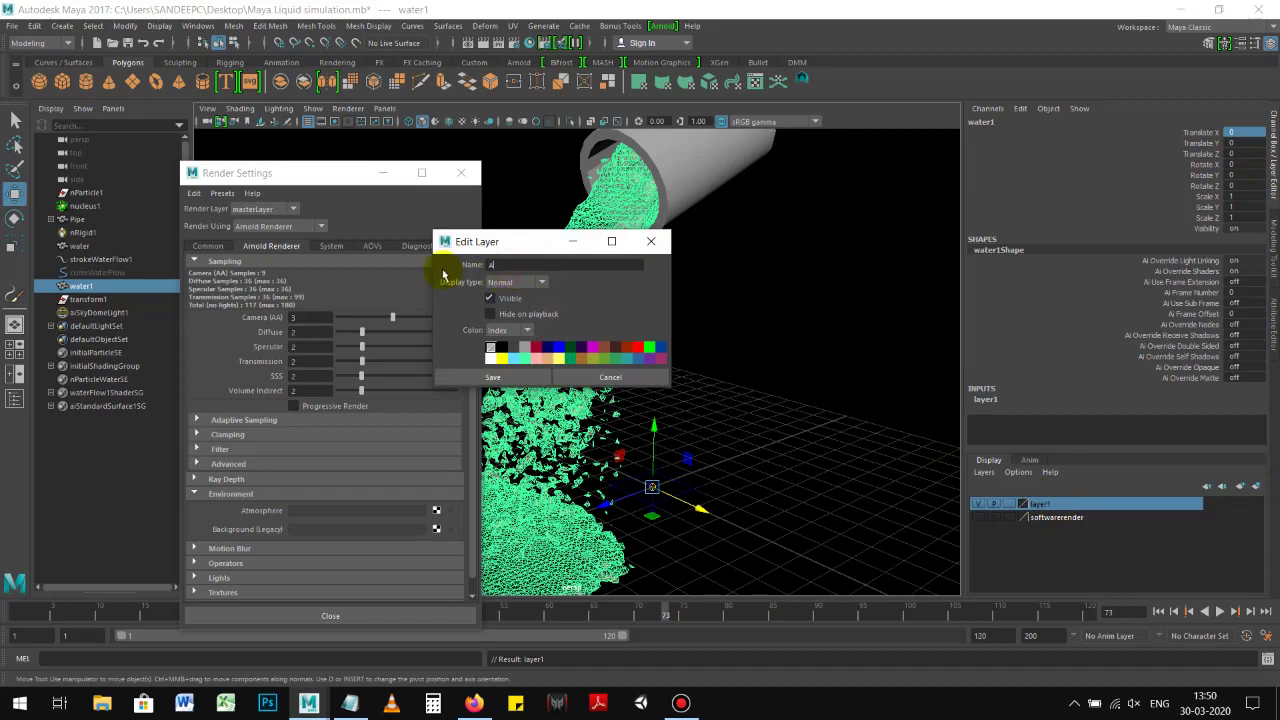
type("Arnoldrender")
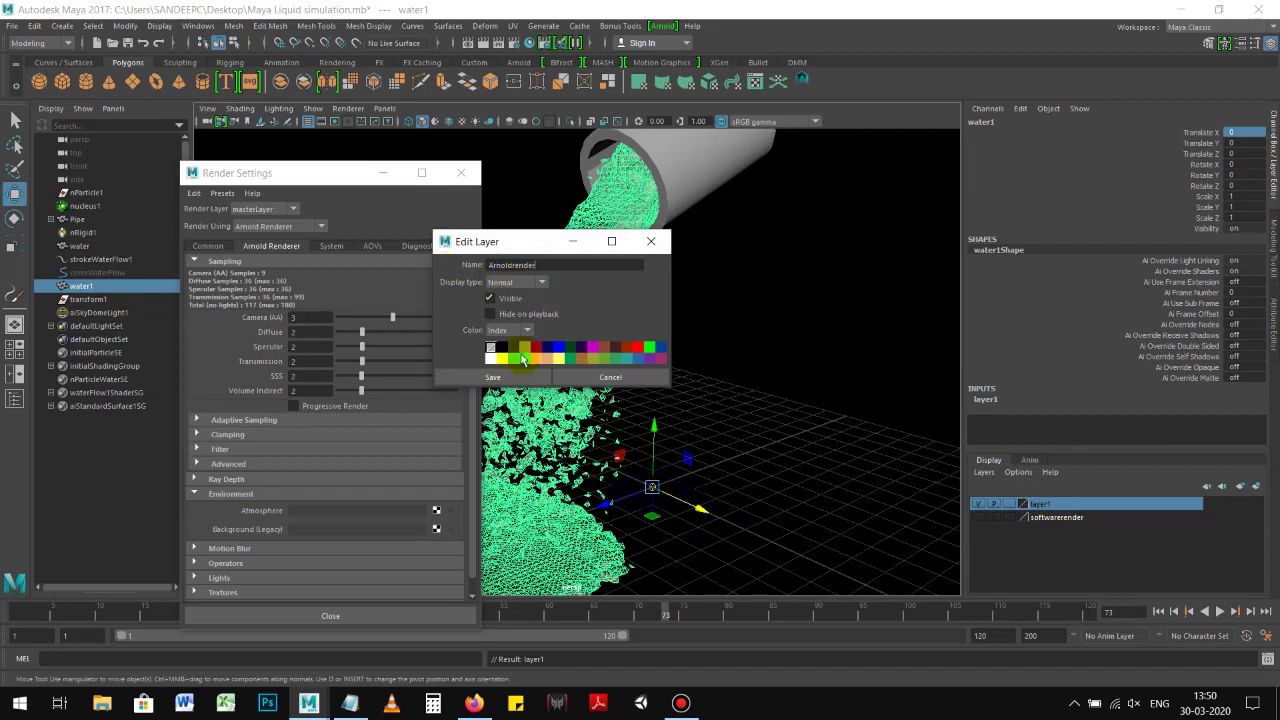
left_click(493, 377)
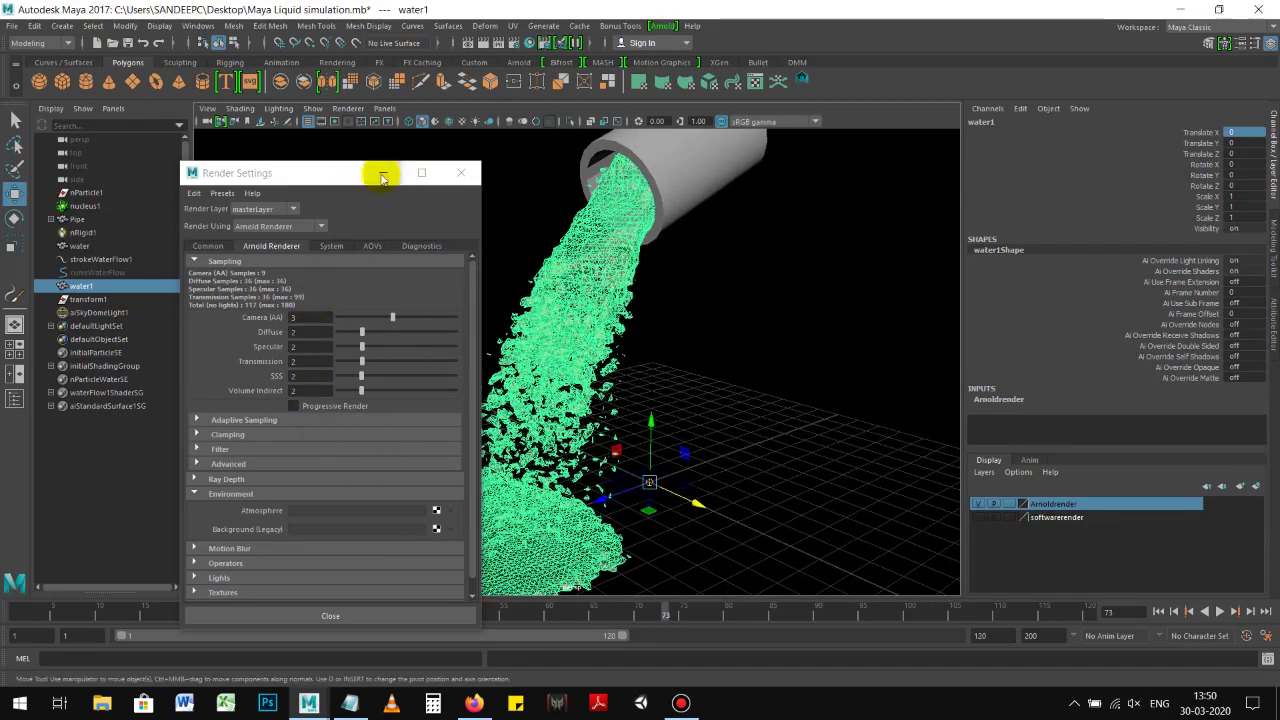
left_click(451, 183)
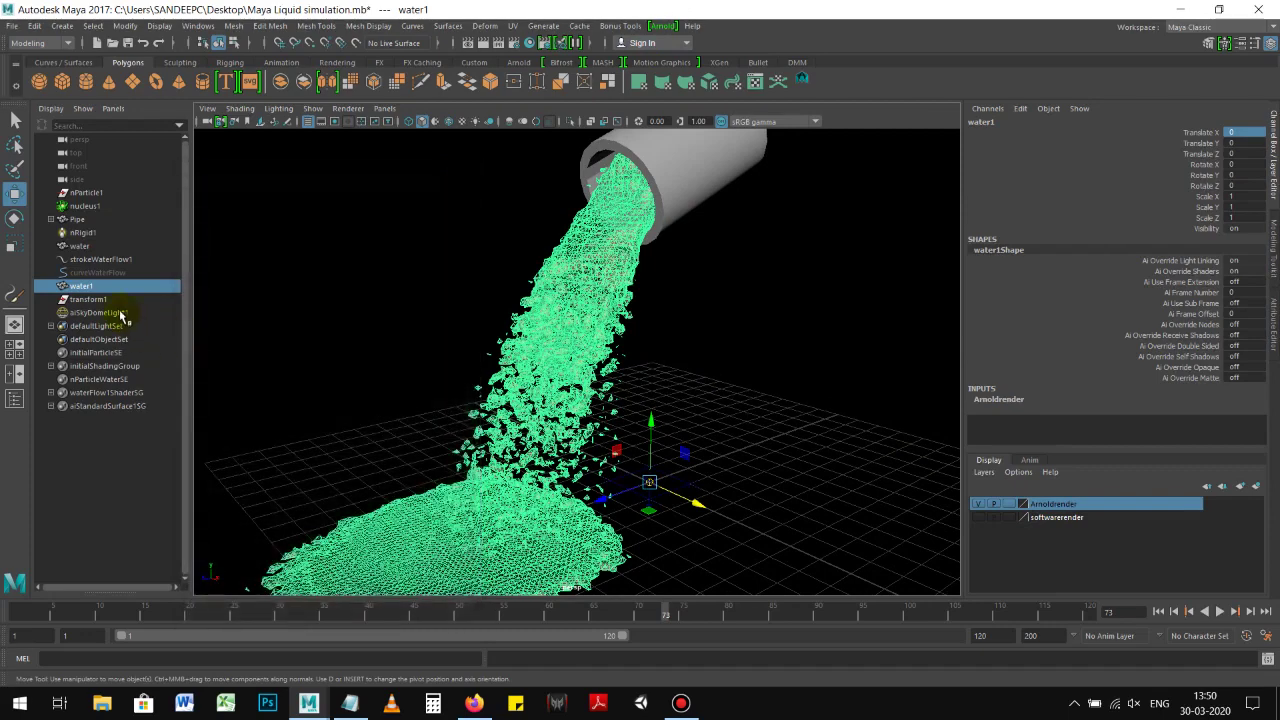
Step: Set the aiSkyDomeLight1 exposure to 1
left_click(110, 312)
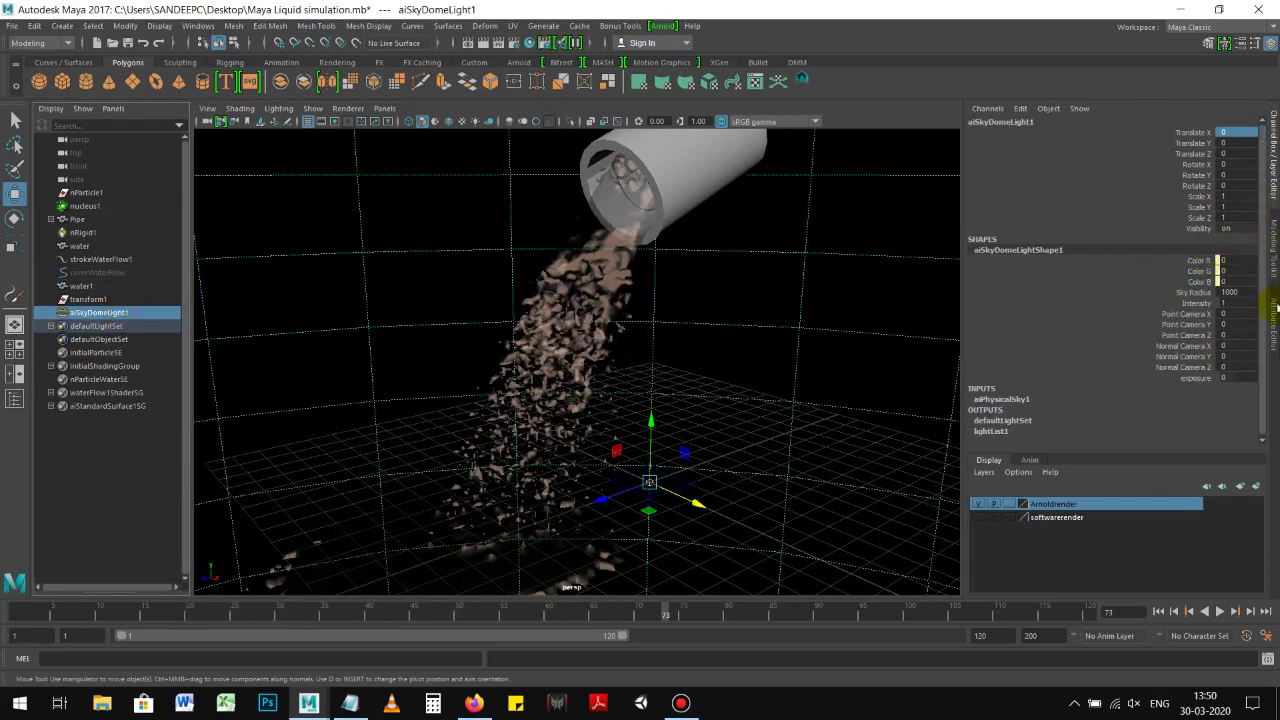
left_click(1275, 311)
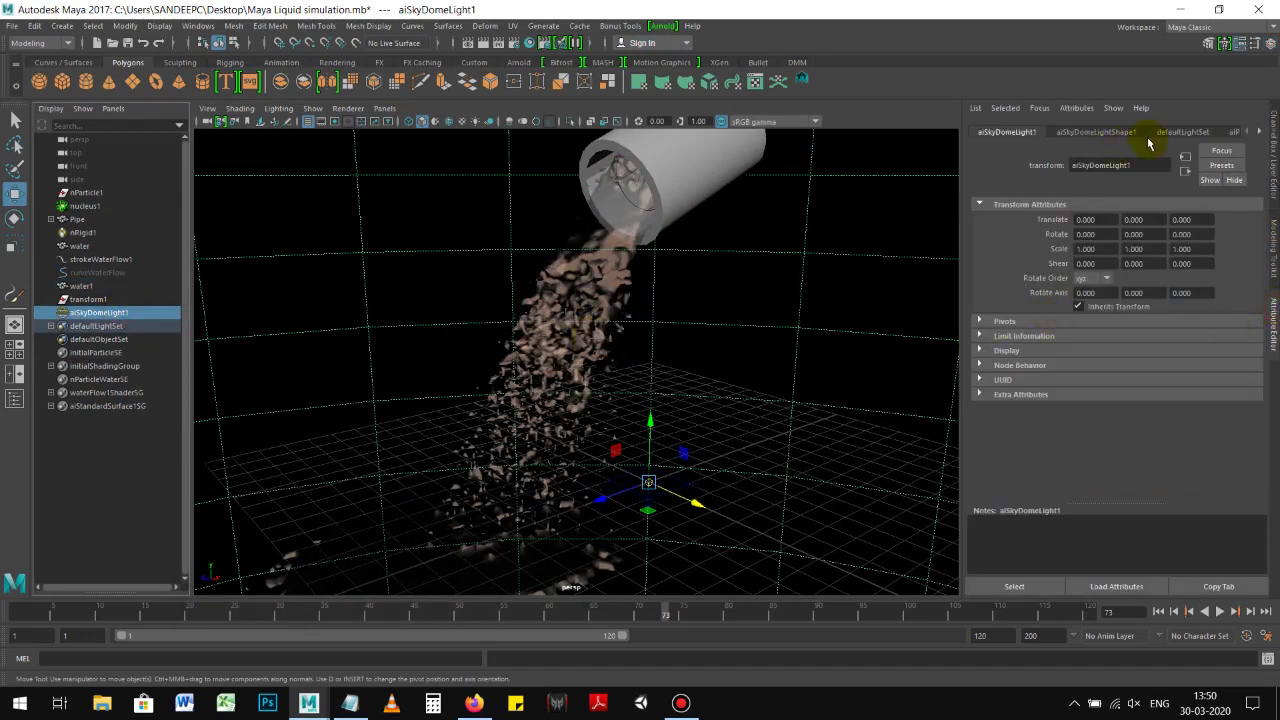
left_click(1098, 132)
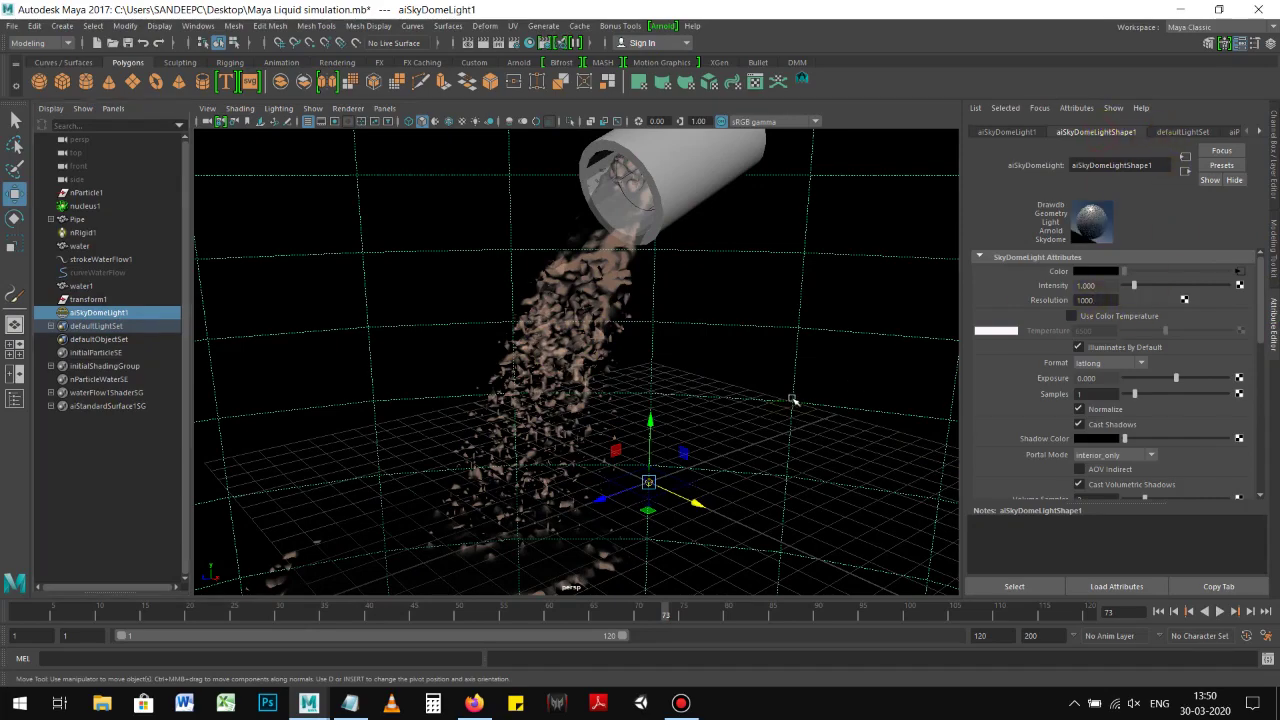
left_click_drag(793, 400, 737, 380, "alt")
left_click(1086, 378)
type("1")
key("Return")
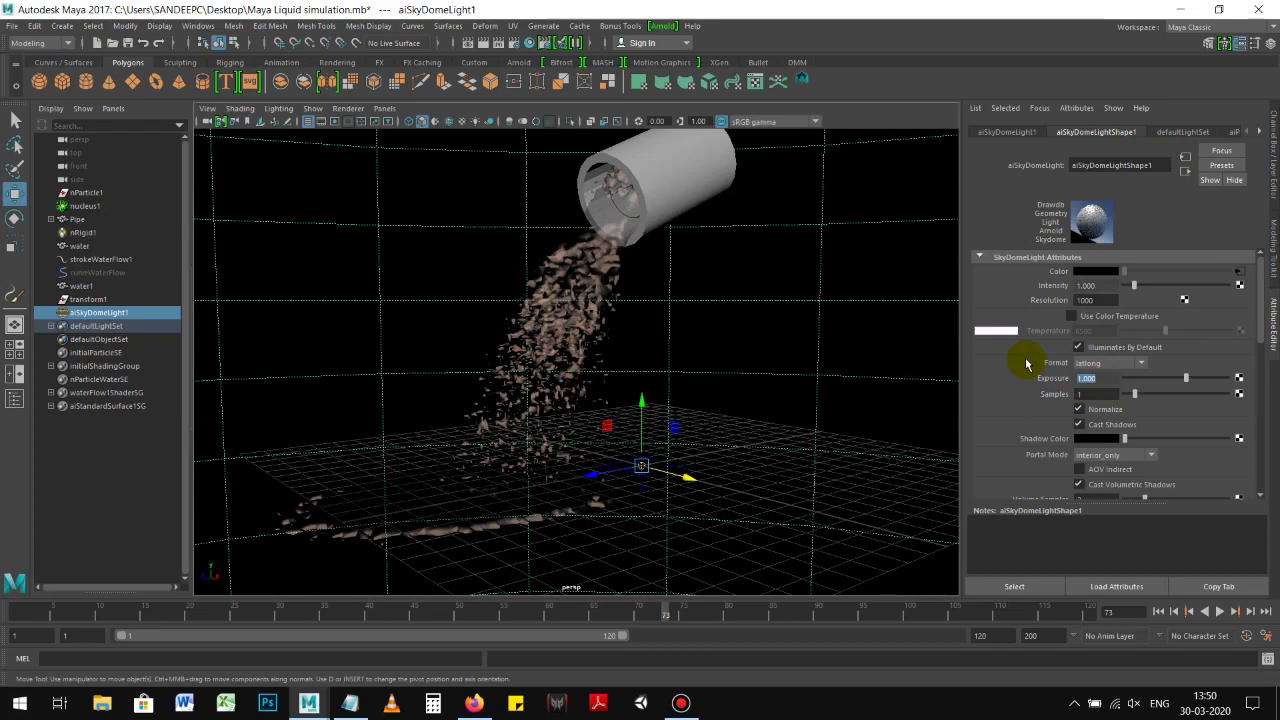
Step: Frame the pouring water in the perspective view and render frame 73 with Arnold
scroll(707, 364, "up", 2)
scroll(707, 364, "up", 1)
scroll(706, 357, "up", 1)
scroll(705, 352, "up", 1)
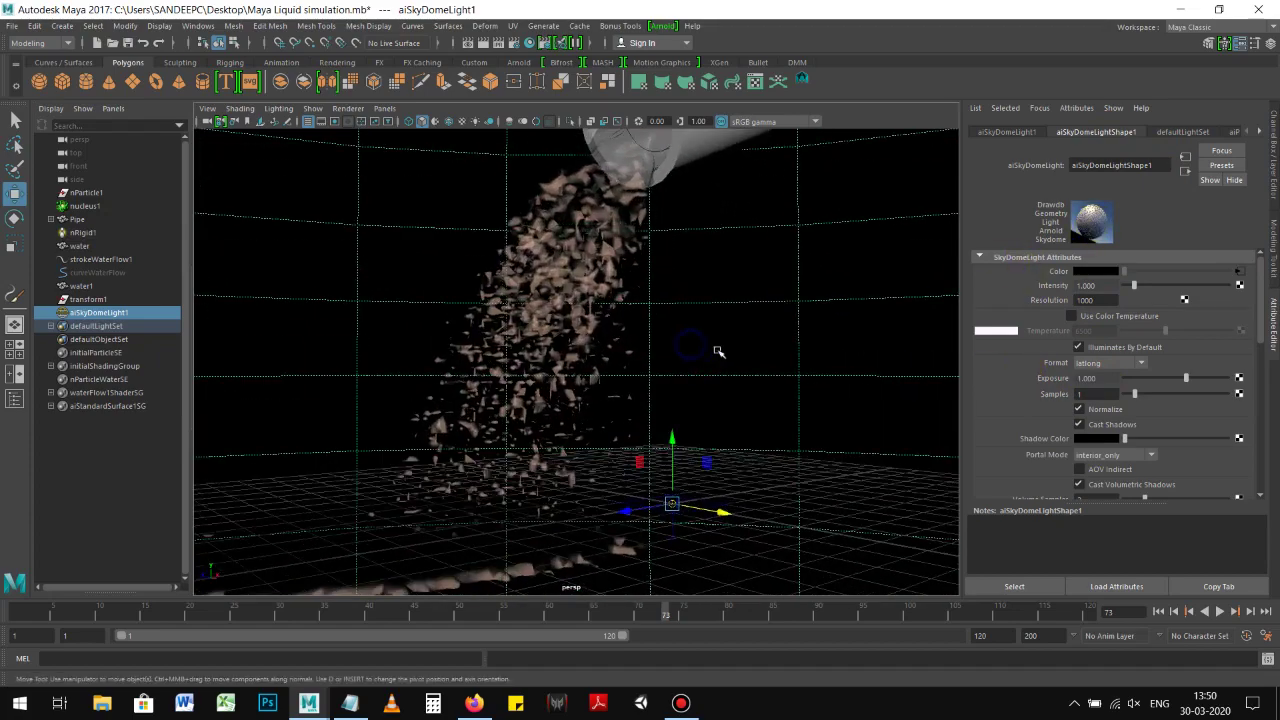
mouse_move(634, 363)
left_mouse_down("alt")
mouse_move(776, 368)
mouse_move(657, 367)
left_mouse_up("alt")
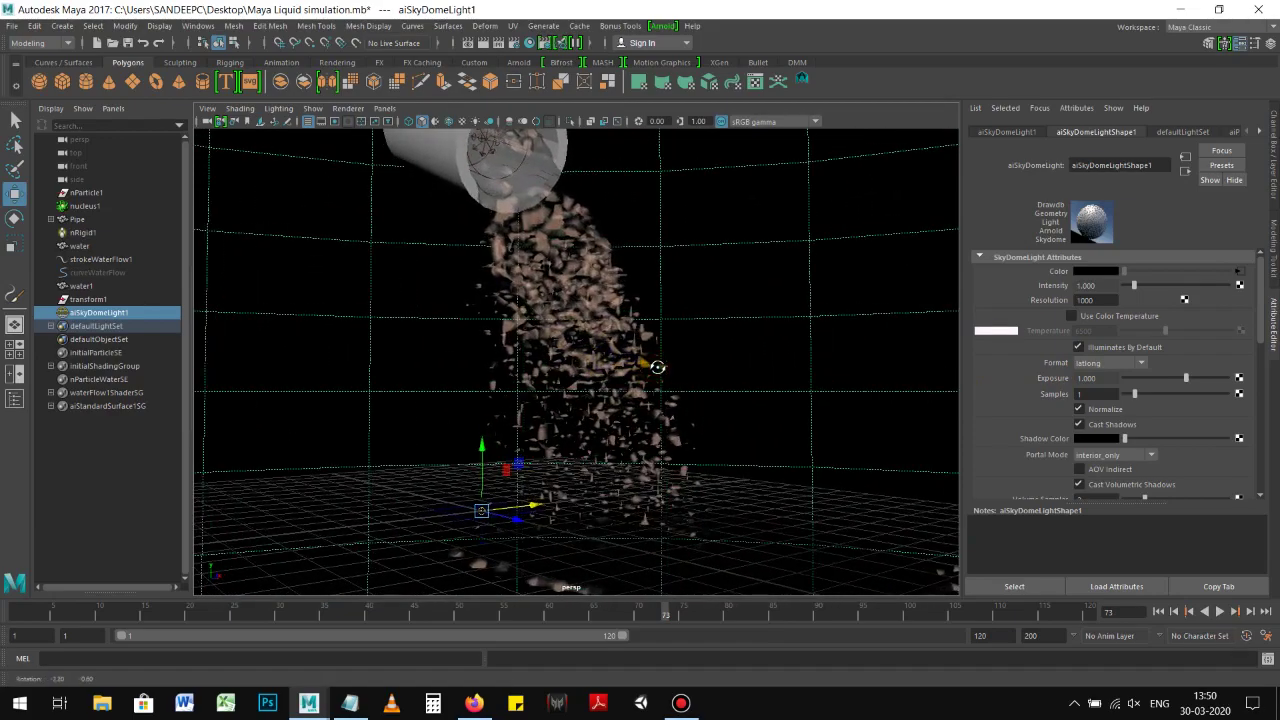
left_click_drag(657, 367, 651, 348, "alt")
left_click(530, 43)
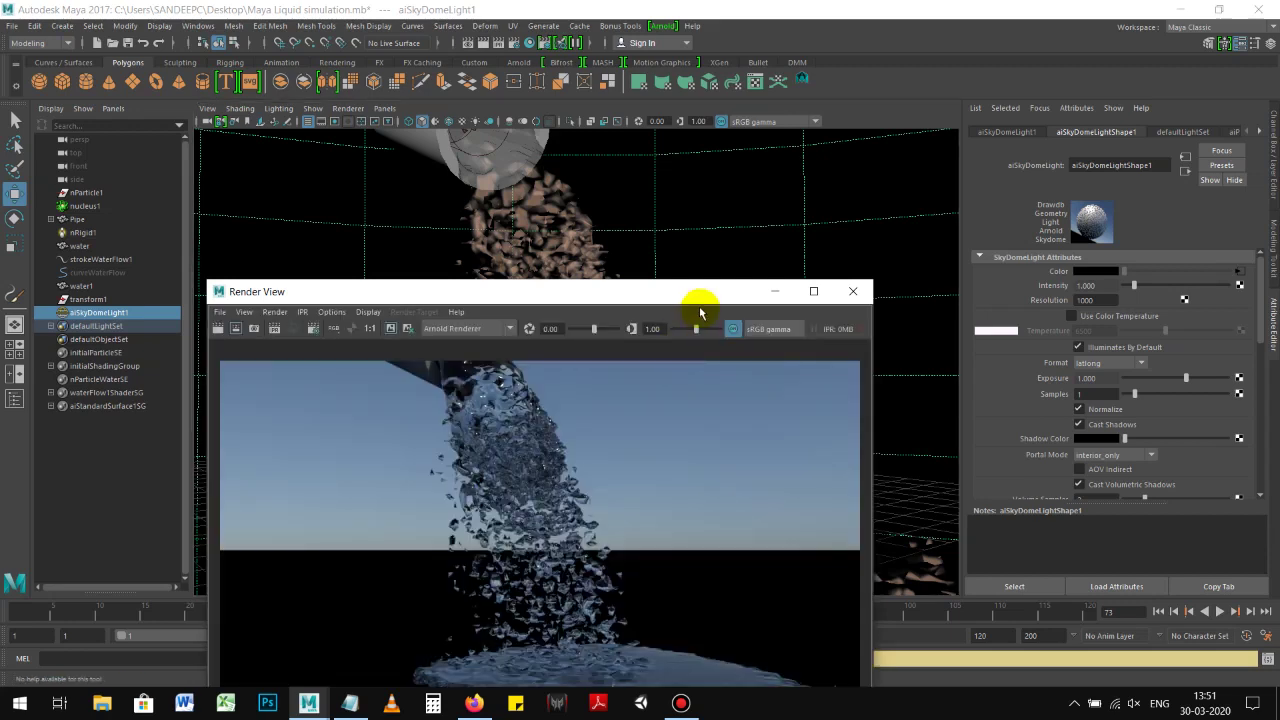
left_click_drag(714, 289, 759, 171)
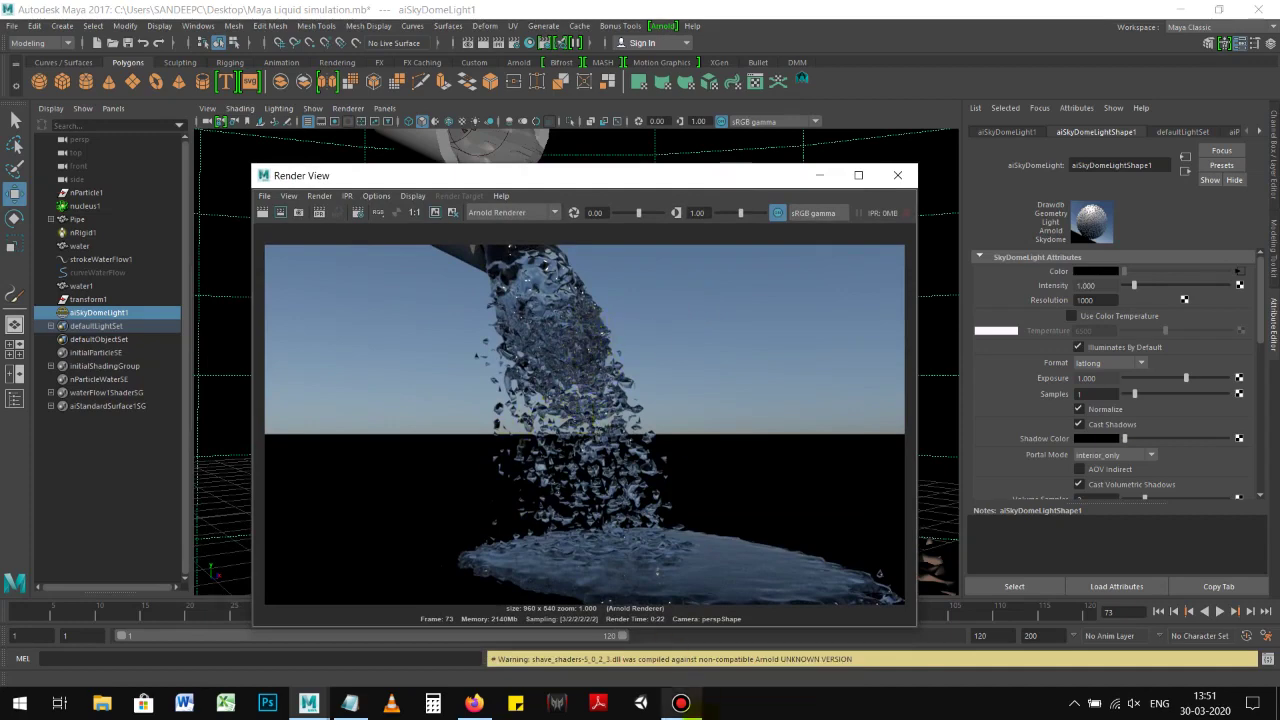
Step: Open Render View's File > Save Image dialog for the frame 73 render
left_click(679, 708)
left_click(679, 708)
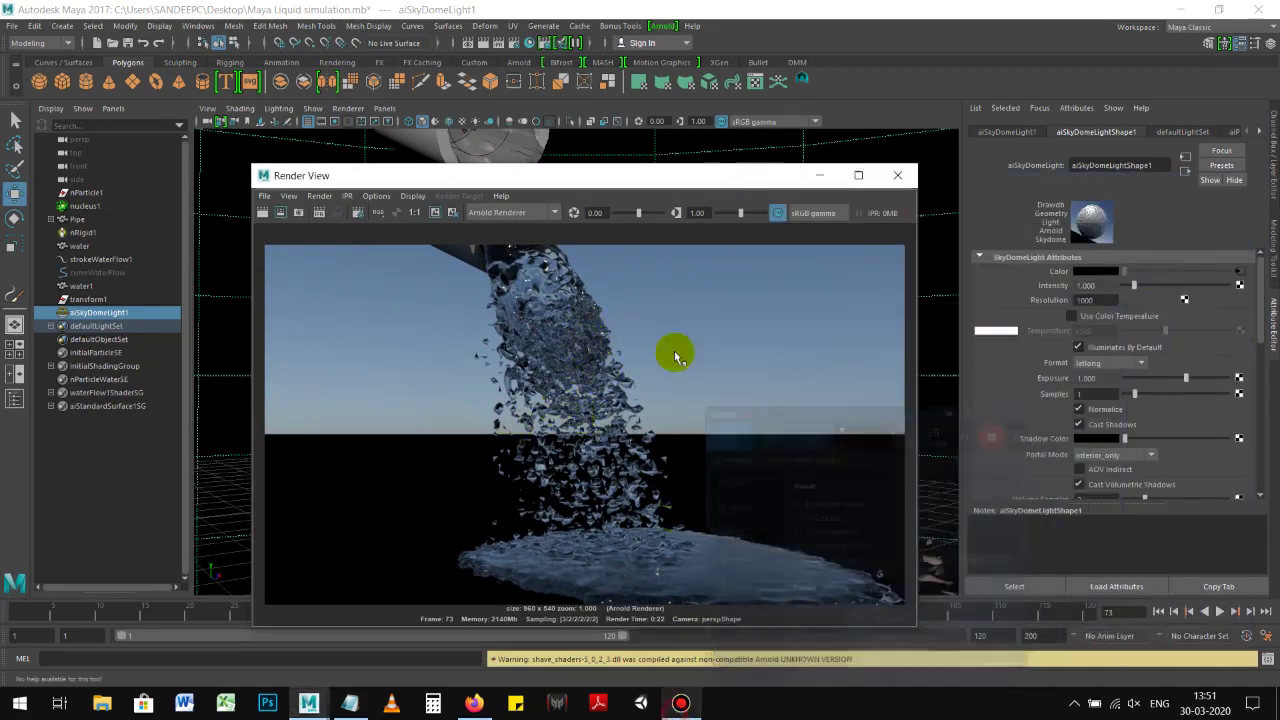
left_click_drag(651, 183, 660, 155)
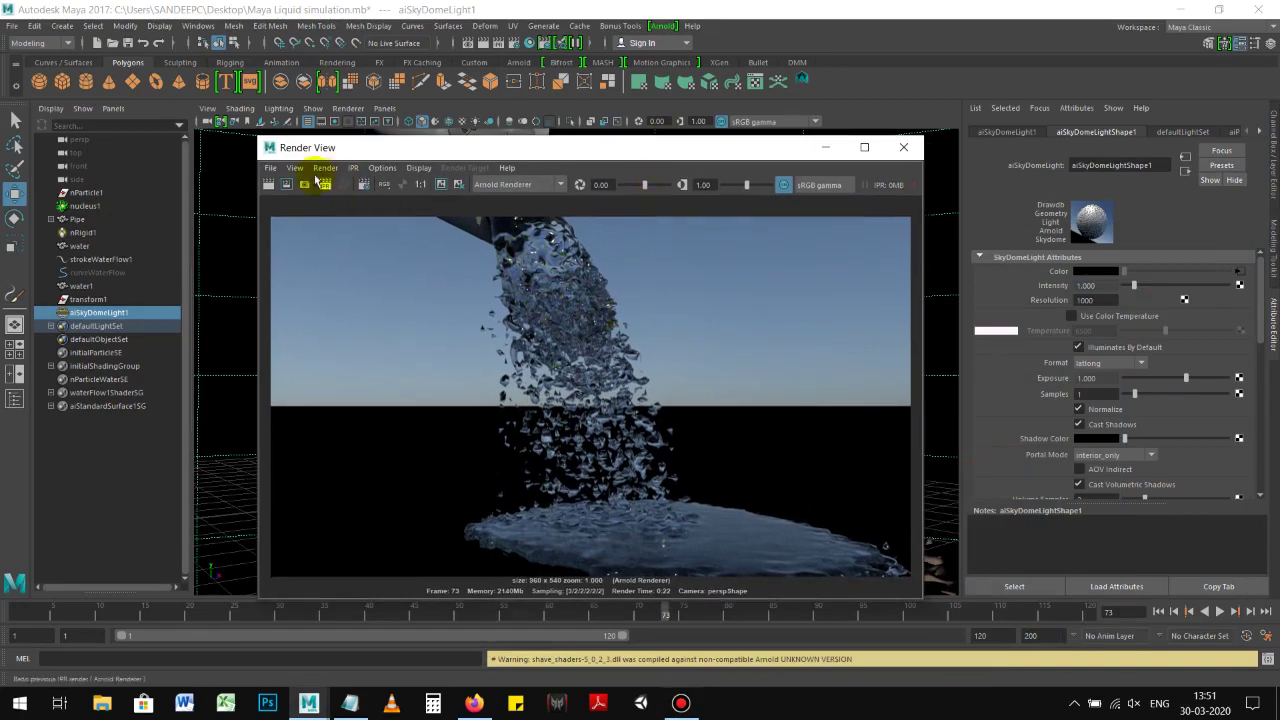
left_click(270, 168)
left_click(313, 206)
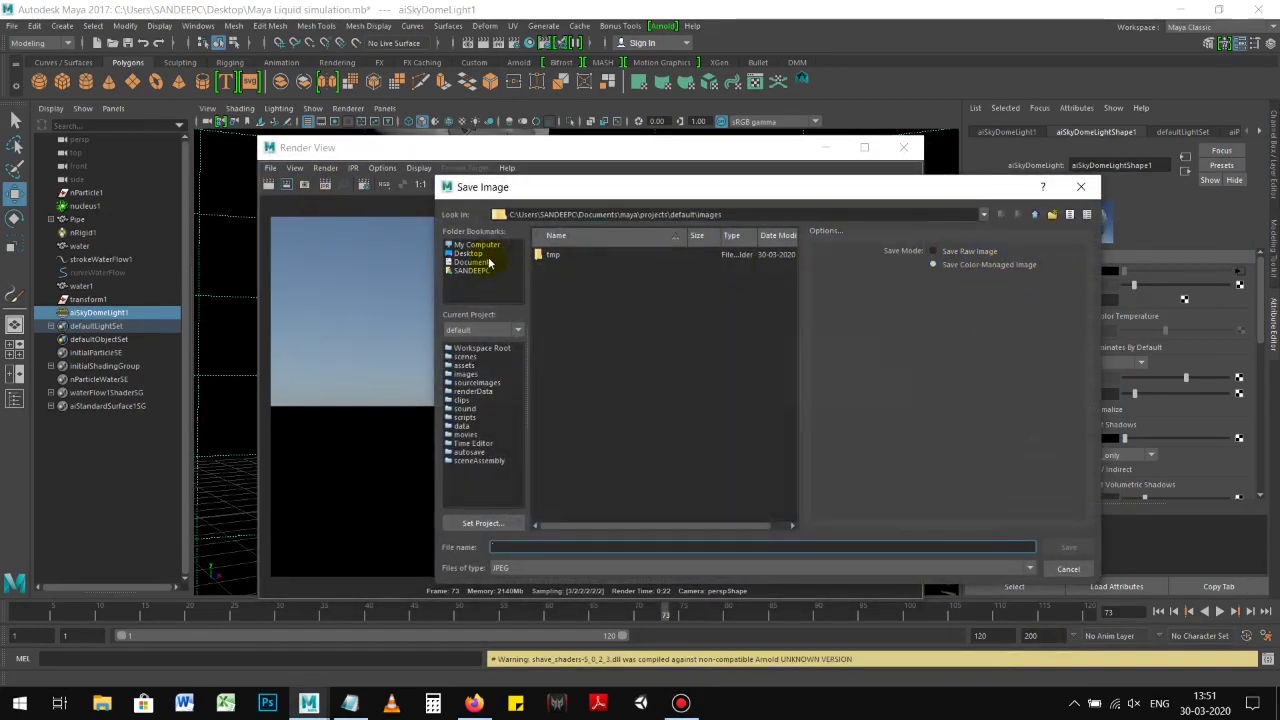
Step: Save the render to the Desktop as JPEG 'Maya Liquid Water-Arnold render'
left_click(478, 253)
type("Water-Arnold render")
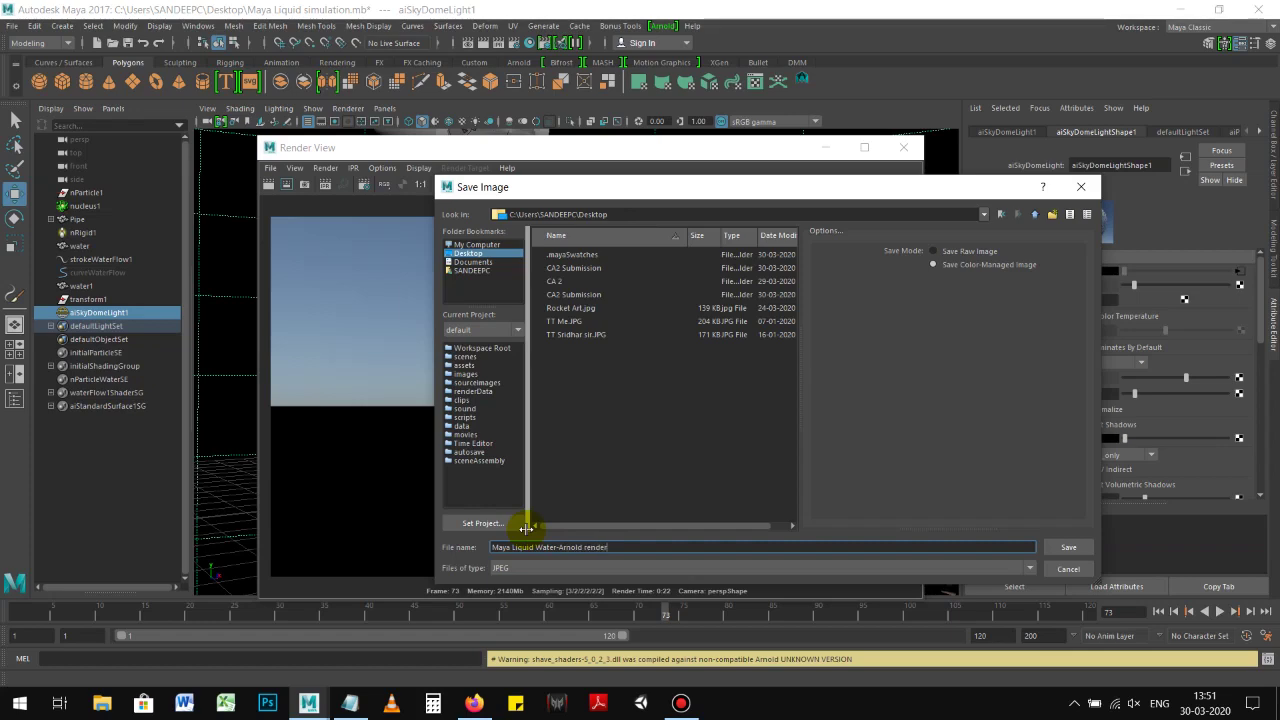
left_click(1064, 547)
left_click_drag(720, 157, 604, 166)
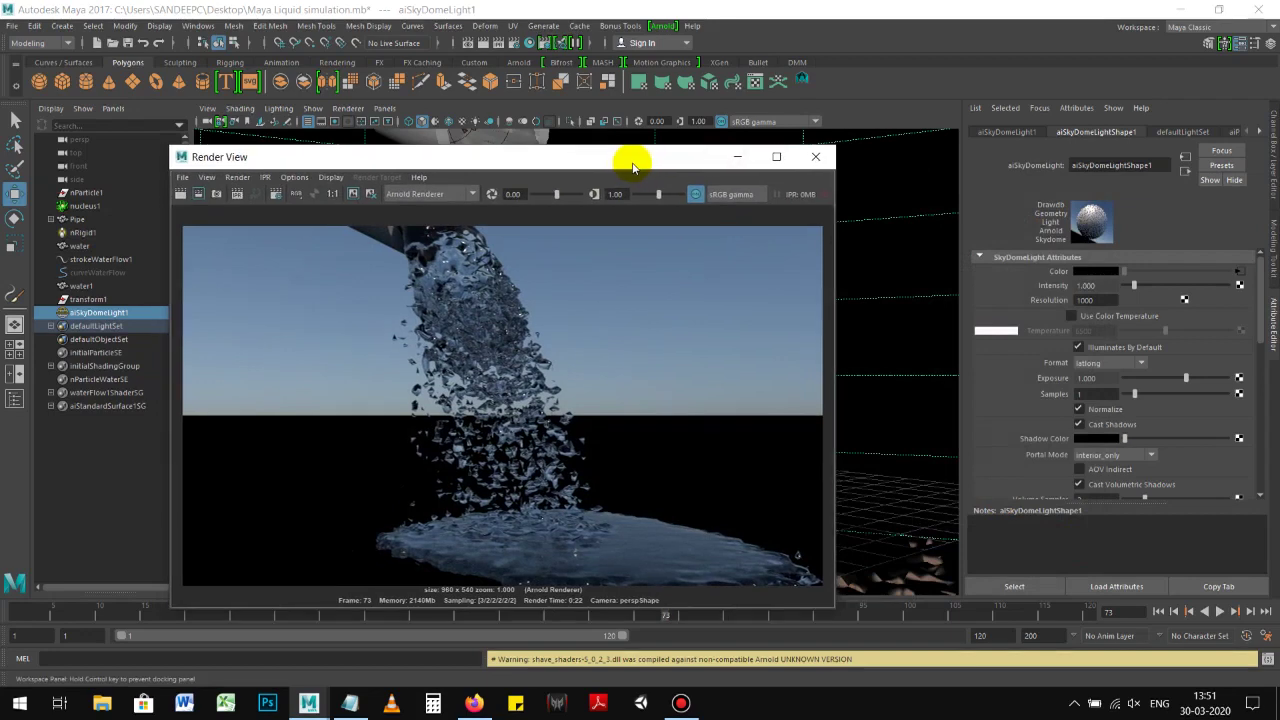
left_click_drag(604, 166, 686, 230)
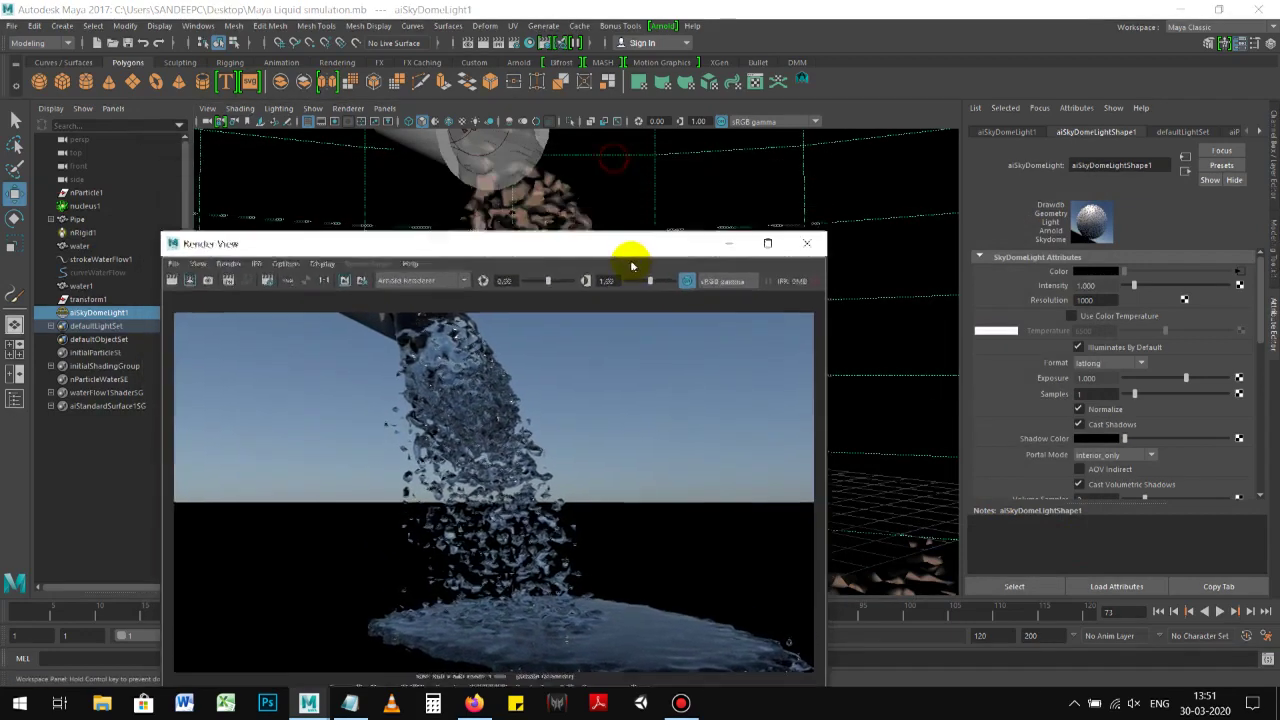
Step: Switch the Render View renderer to Maya Software
left_click_drag(523, 271, 503, 274)
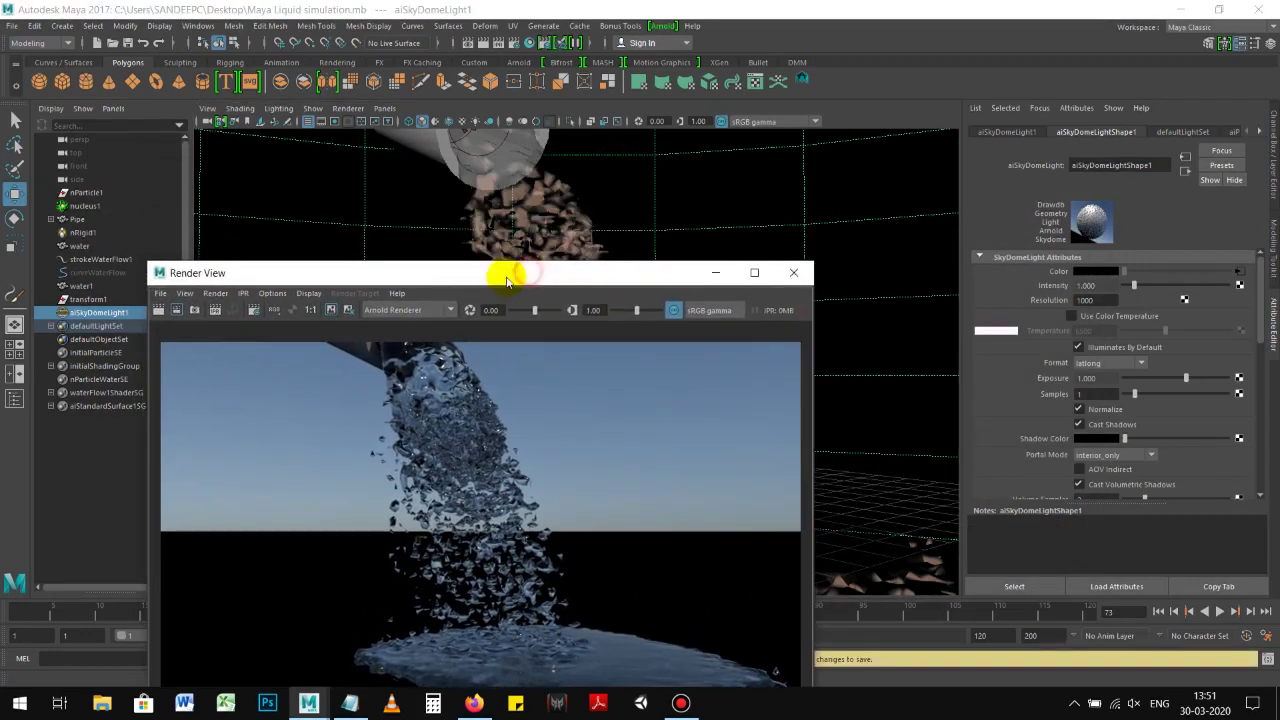
left_click(388, 310)
left_click(392, 327)
left_click_drag(414, 277, 410, 229)
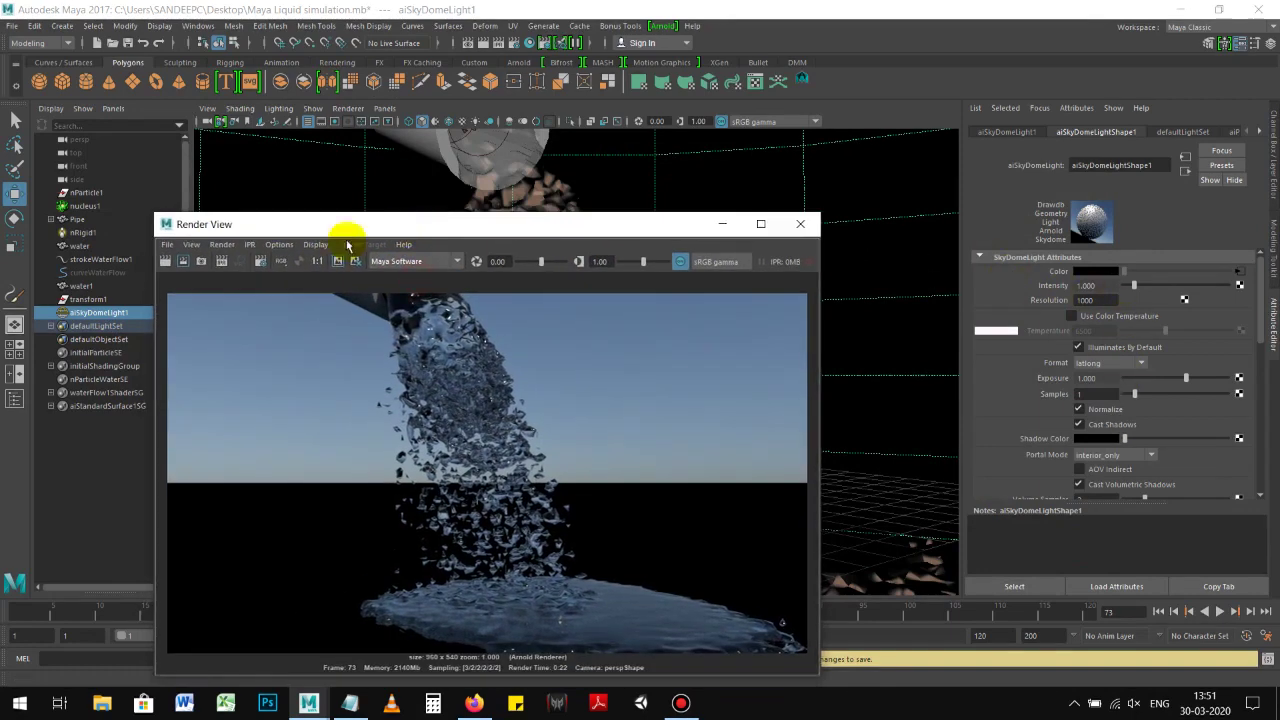
left_click_drag(583, 230, 536, 279)
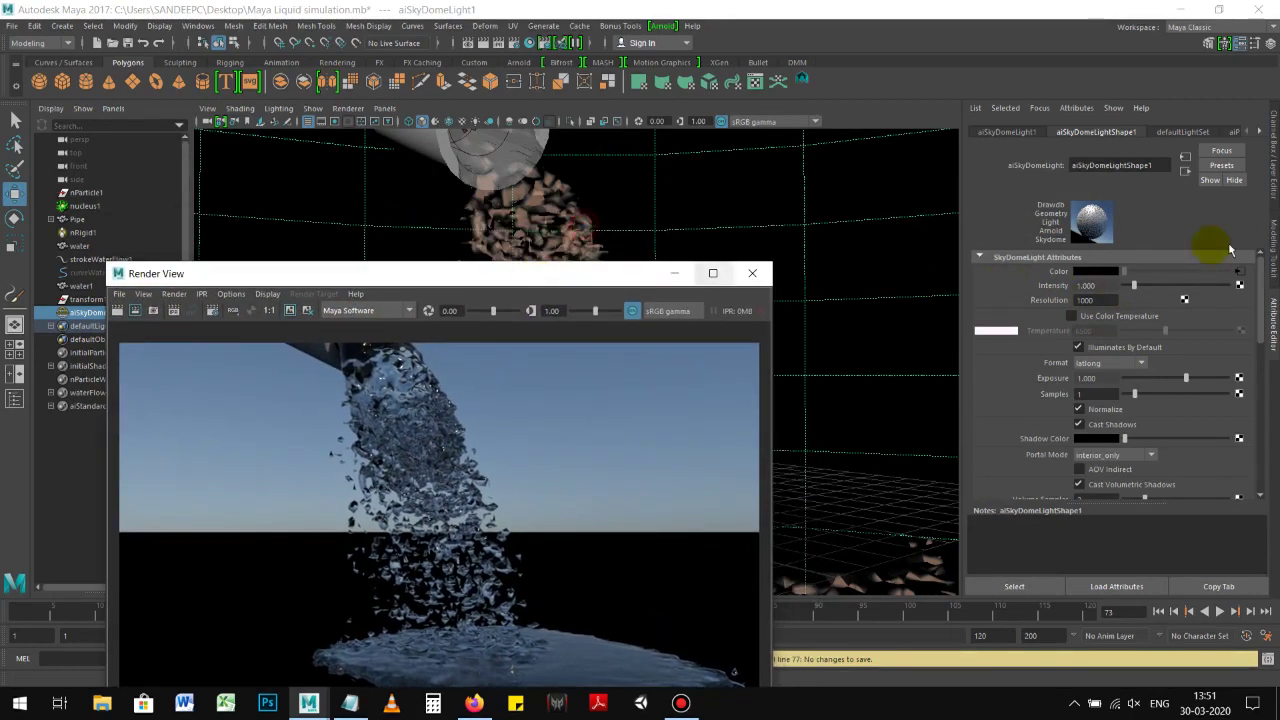
Step: Hide the Arnoldrender layer, show softwarerender, and render the frame with Maya Software
left_click(1273, 195)
left_click(978, 503)
left_click(978, 517)
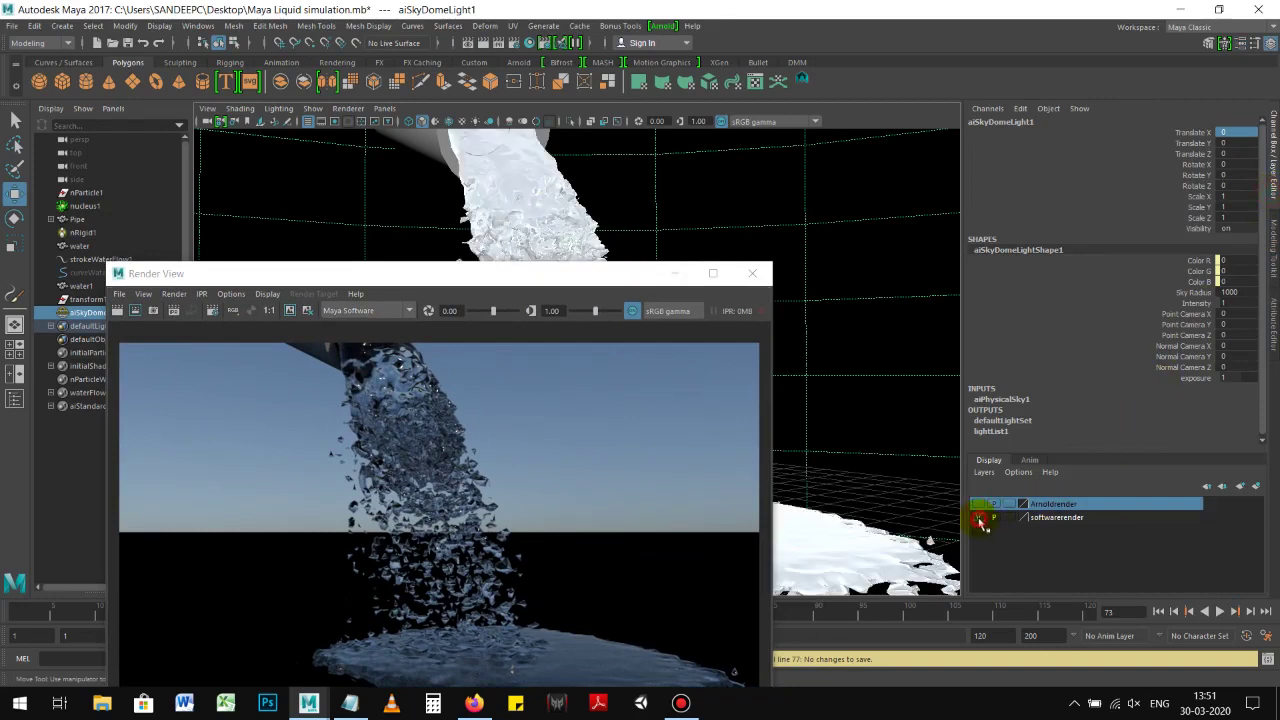
left_click_drag(563, 274, 754, 190)
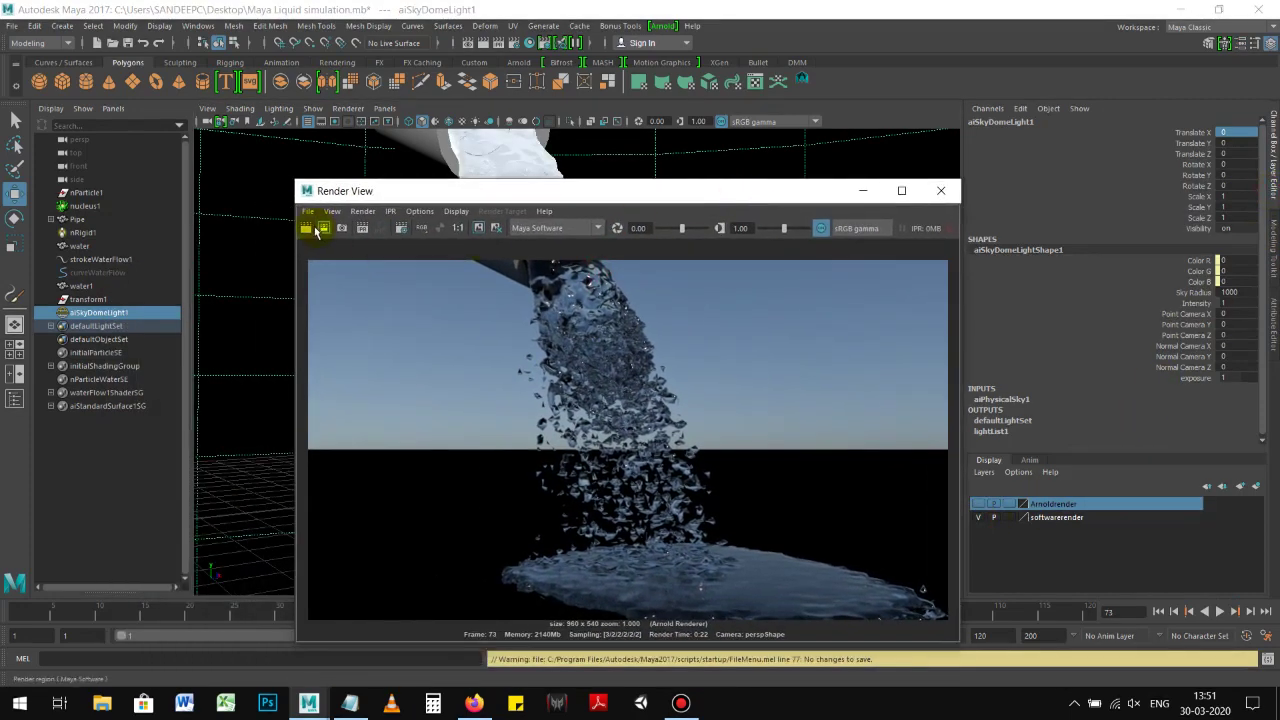
left_click(306, 228)
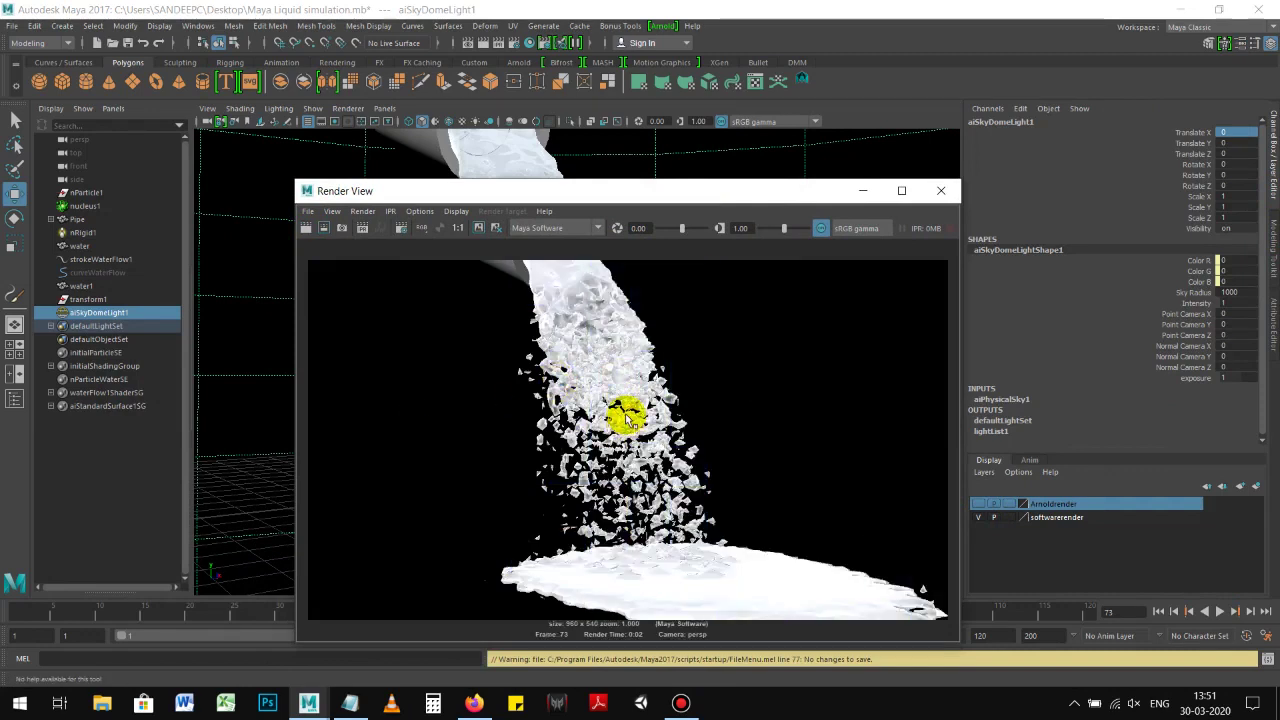
Step: Save the Maya Software render as 'Maya Liquid Water-Software render.jpg'
left_click_drag(612, 198, 572, 198)
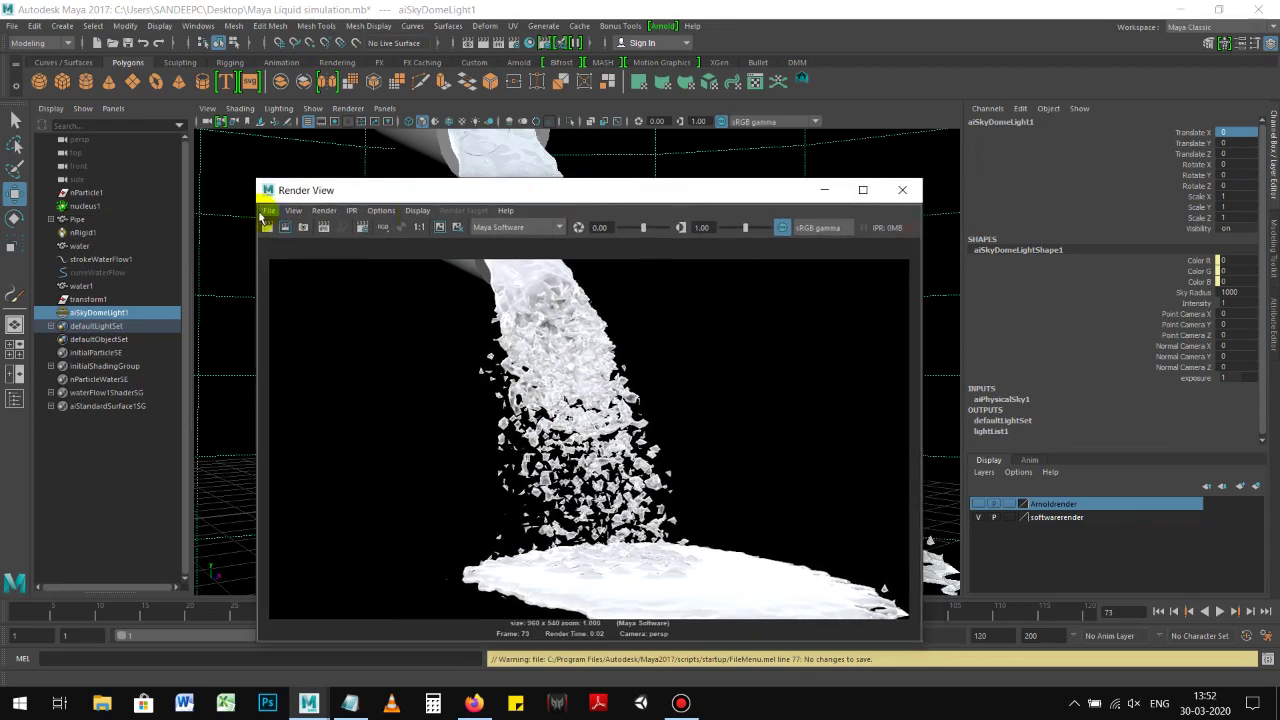
left_click(269, 210)
left_click(305, 250)
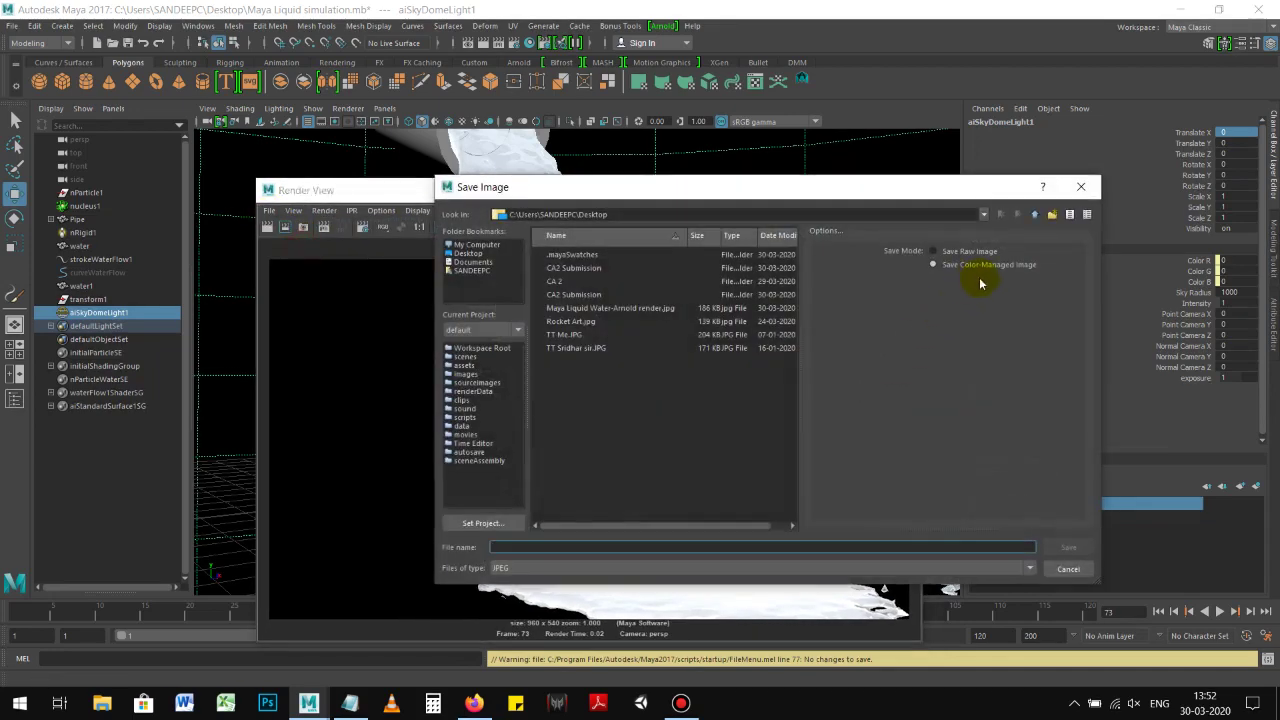
left_click(615, 308)
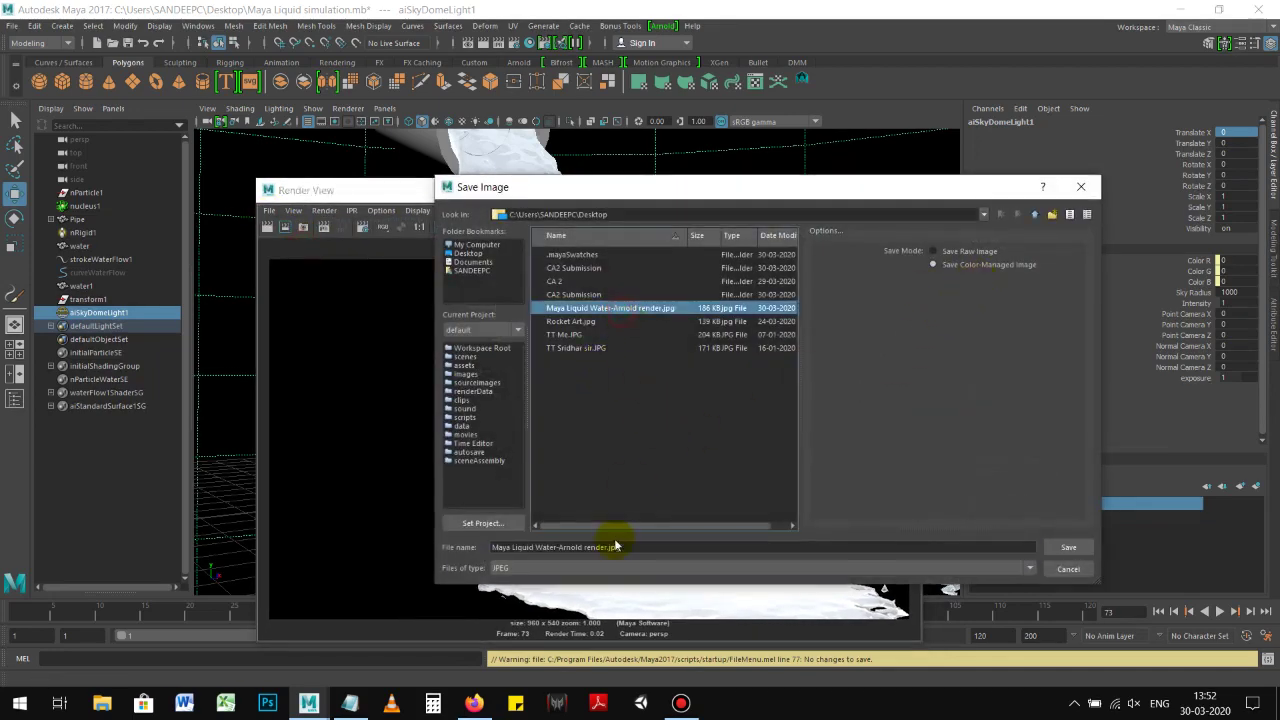
type("Software")
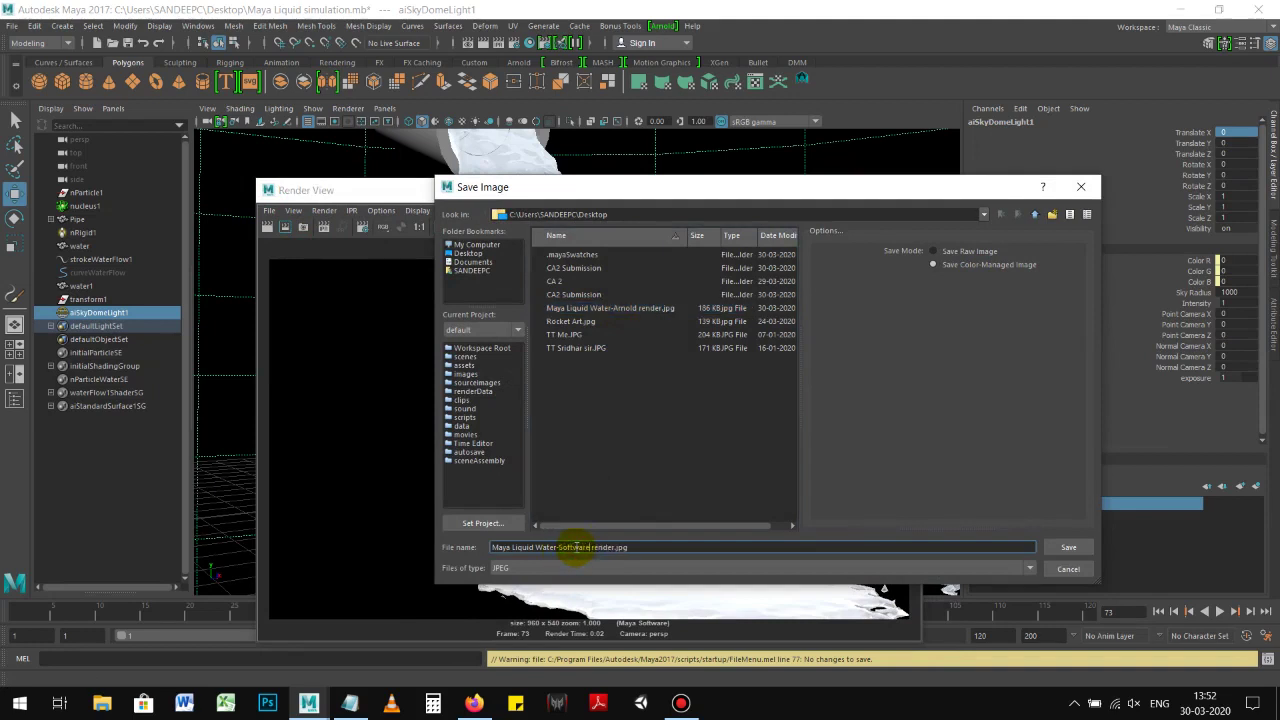
left_click(1065, 548)
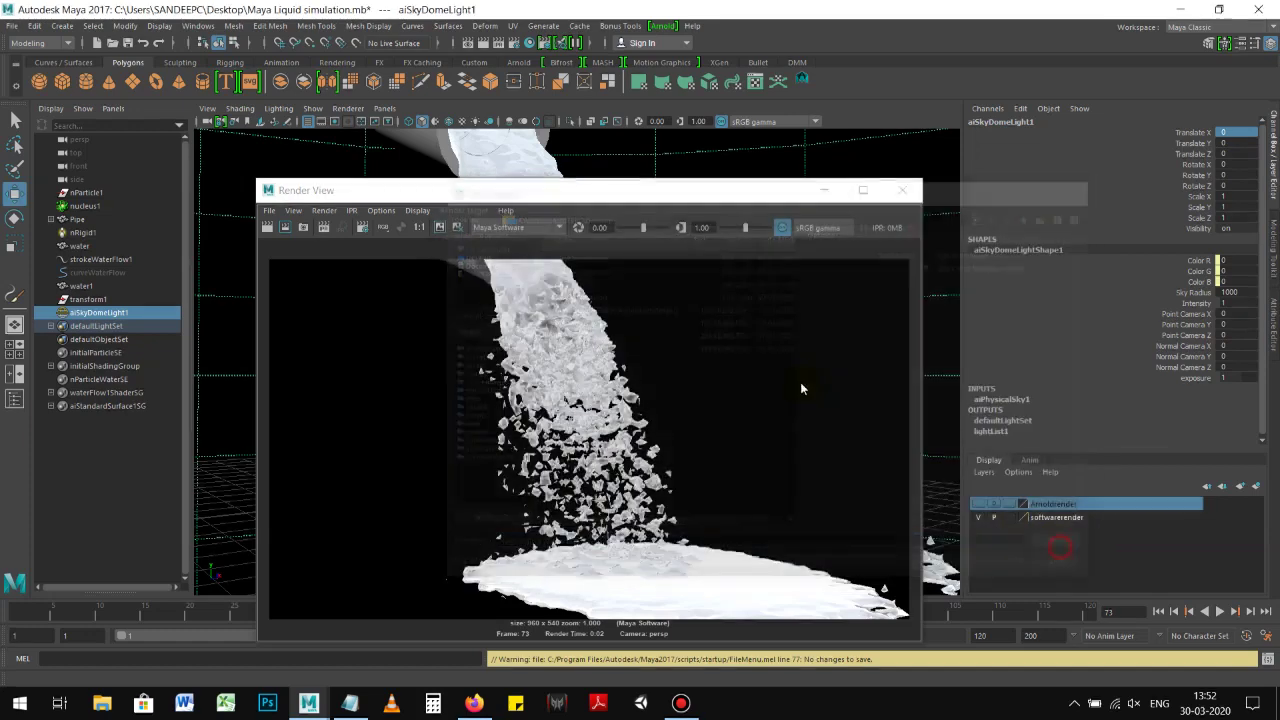
mouse_move(633, 197)
left_mouse_down()
mouse_move(621, 170)
mouse_move(555, 163)
left_mouse_up()
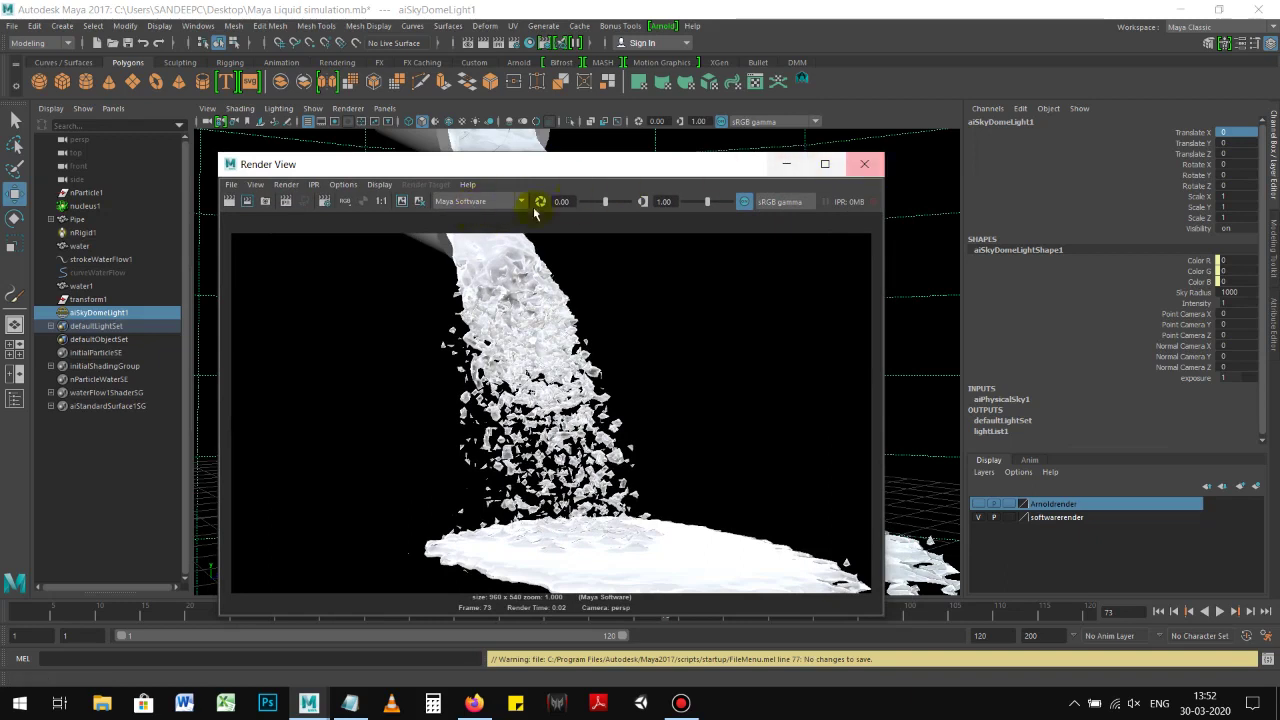
Step: Restore Arnold Renderer, close Render View, and make the Arnoldrender layer visible
left_click(485, 203)
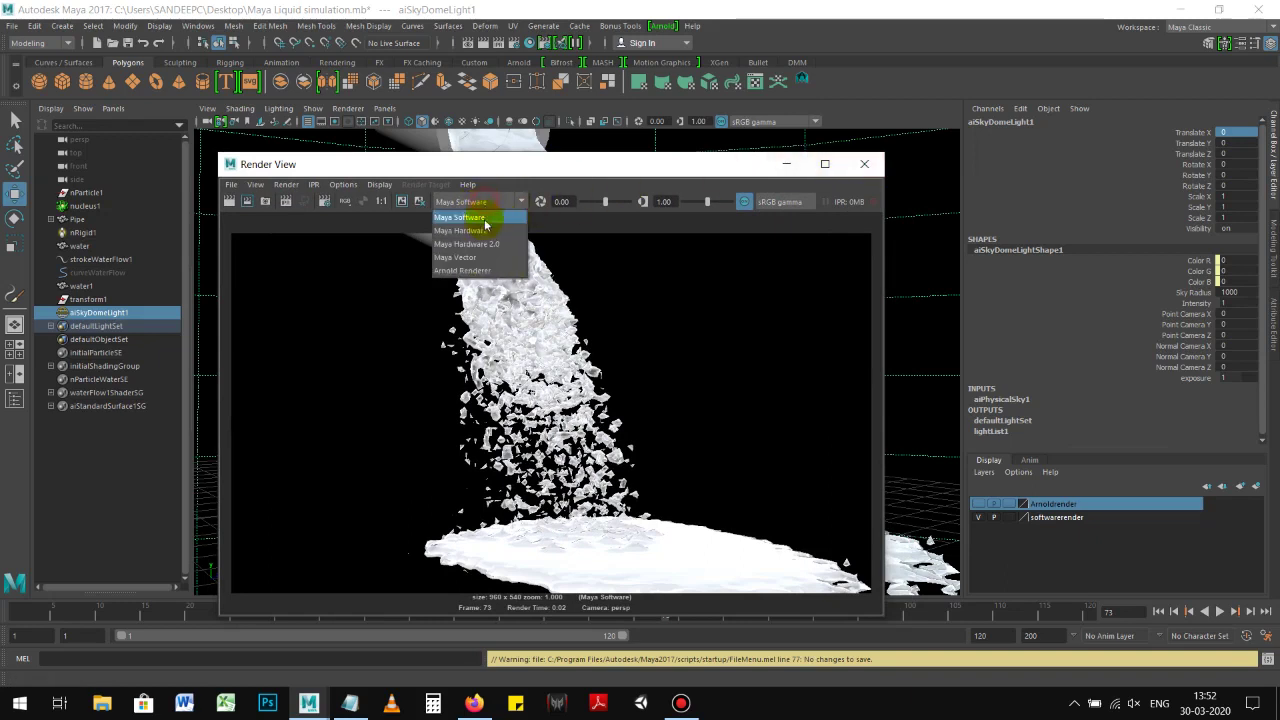
left_click(471, 278)
left_click(864, 163)
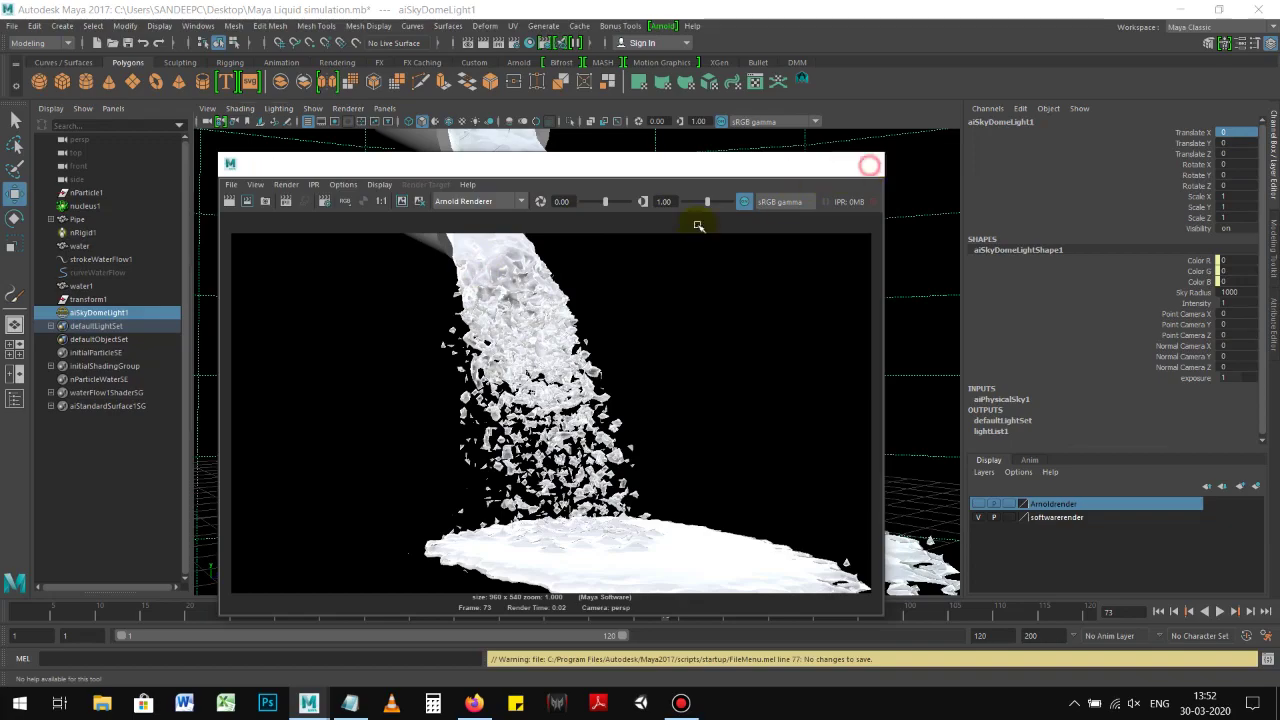
left_click(981, 505)
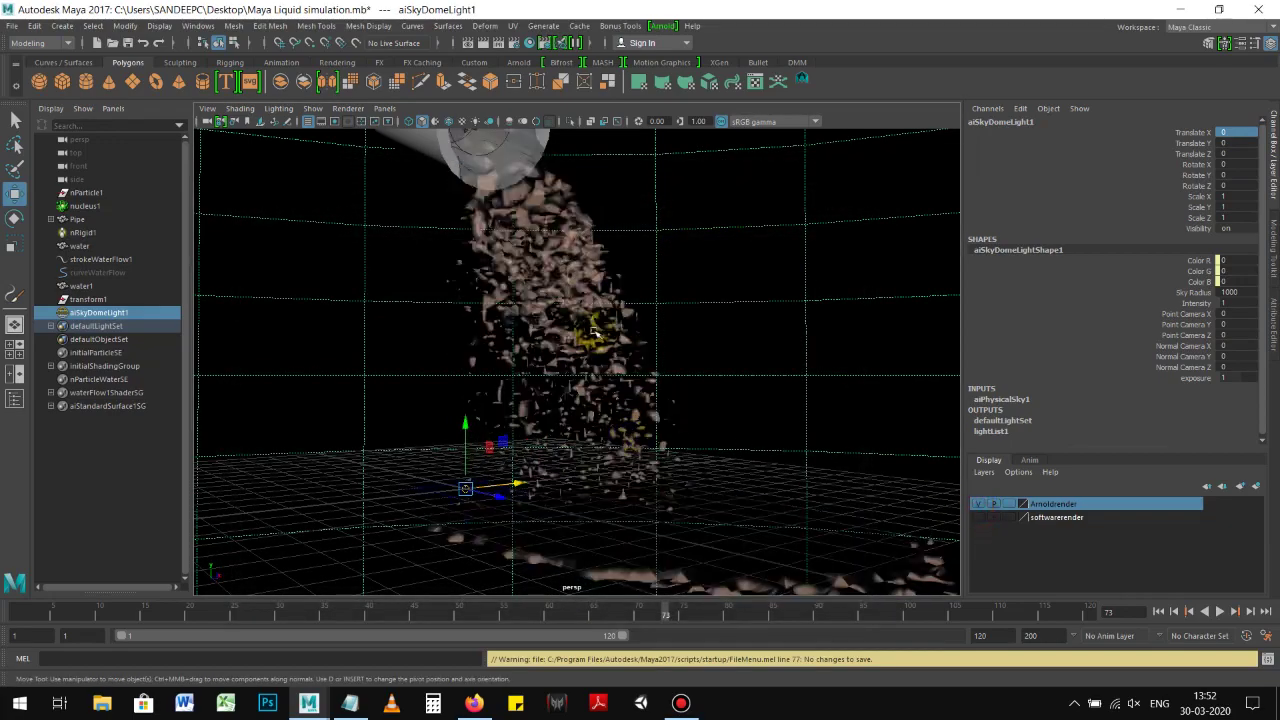
Step: Orbit around the pipe and water, select the sky dome light, and save the scene
left_click(590, 330)
scroll(726, 366, "down", 5)
left_click_drag(726, 366, 386, 371, "alt")
scroll(686, 377, "up", 3)
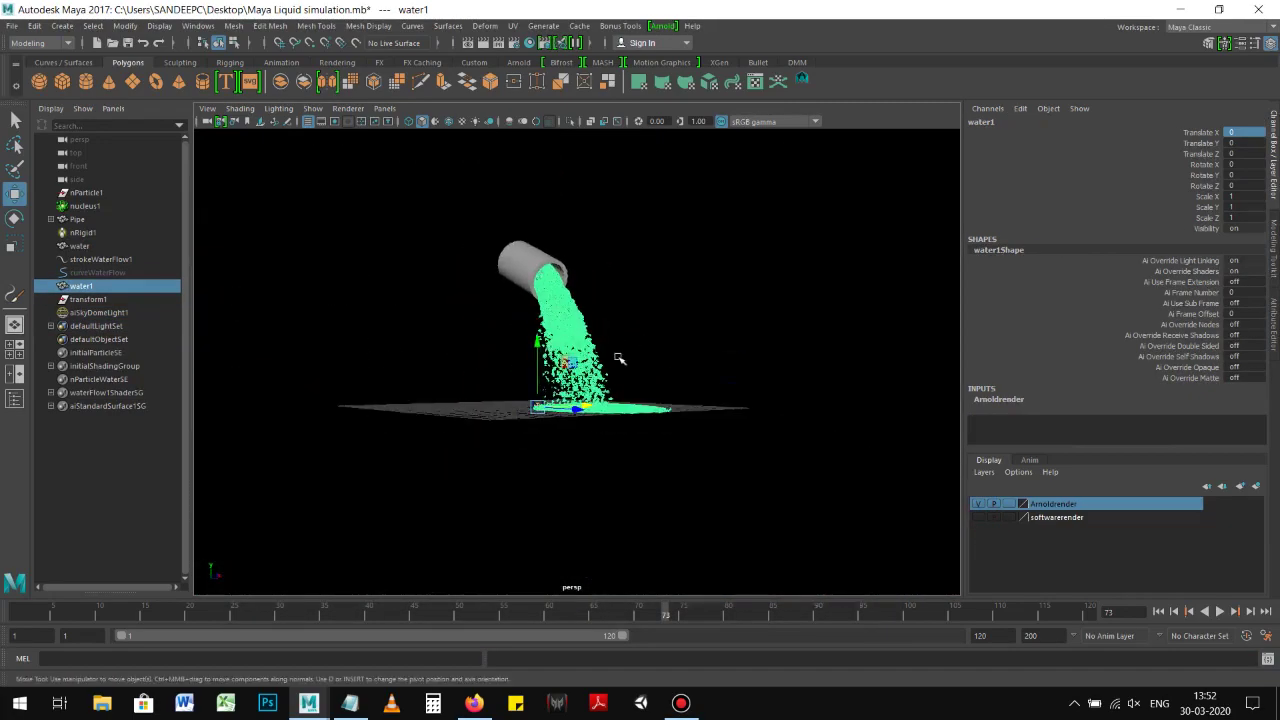
mouse_move(686, 377)
left_mouse_down("alt")
mouse_move(806, 366)
mouse_move(753, 398)
left_mouse_up("alt")
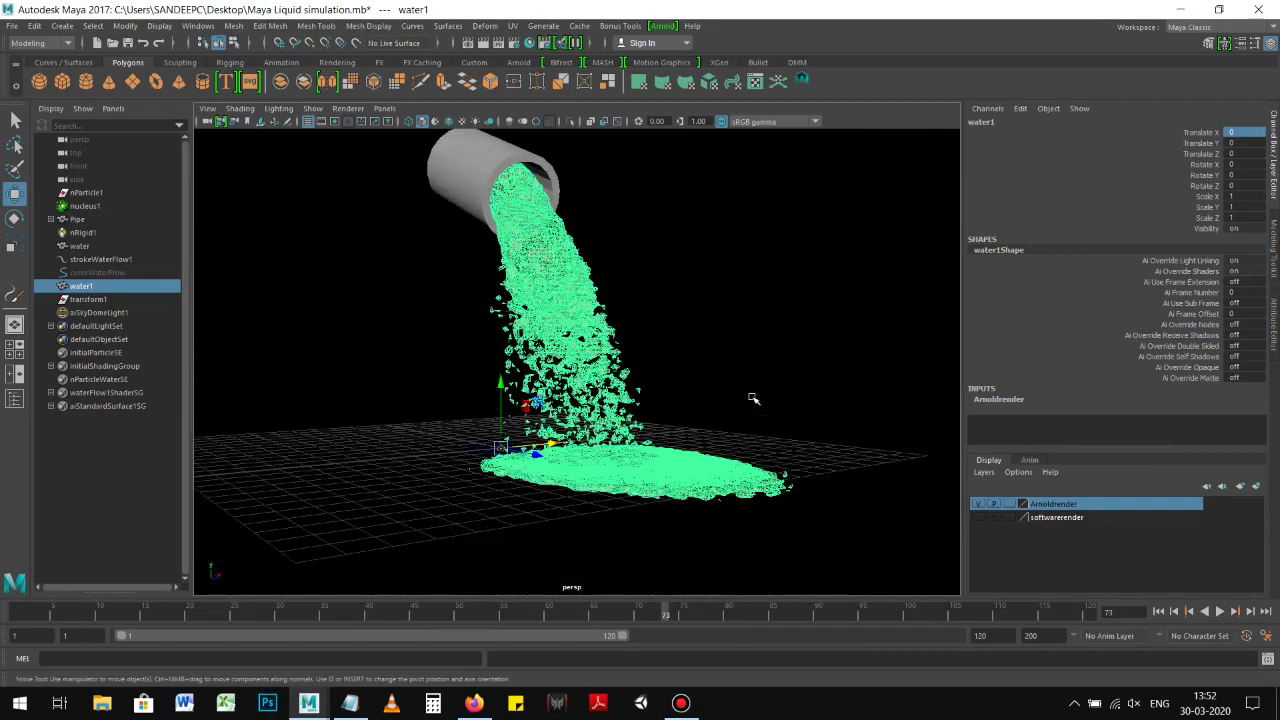
key("bracketleft")
key("bracketleft")
key("bracketleft")
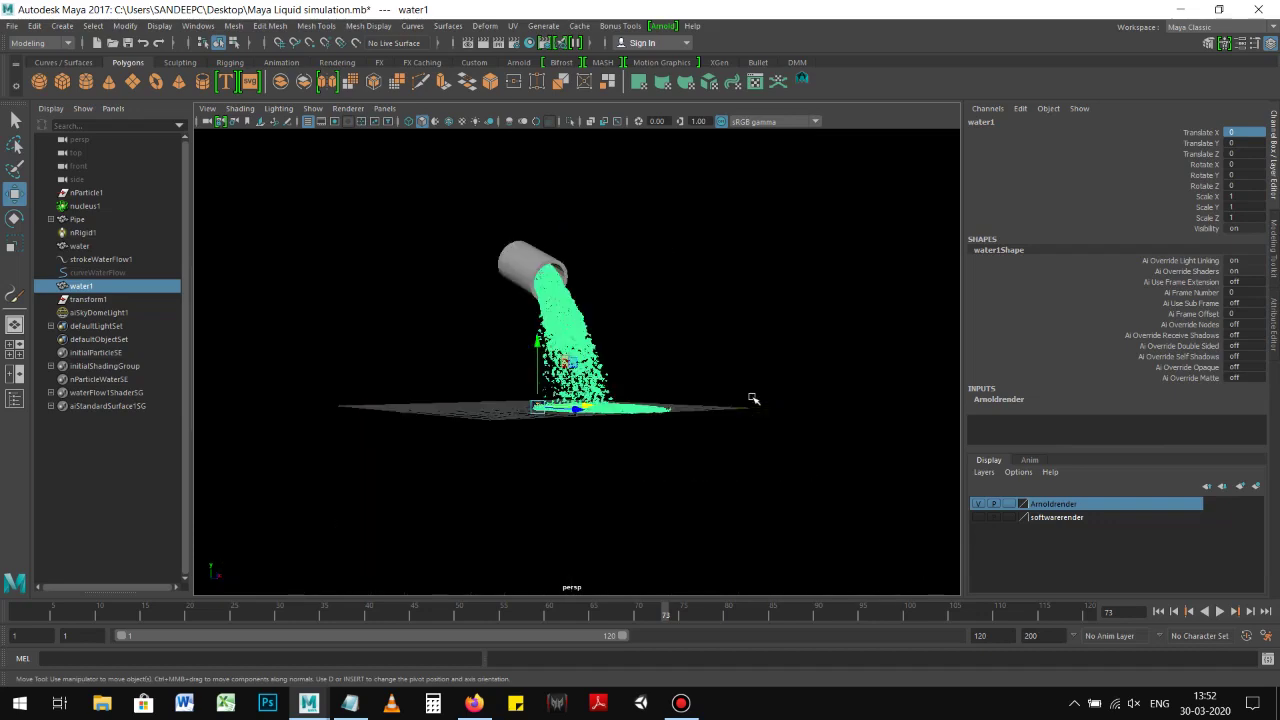
key("bracketleft")
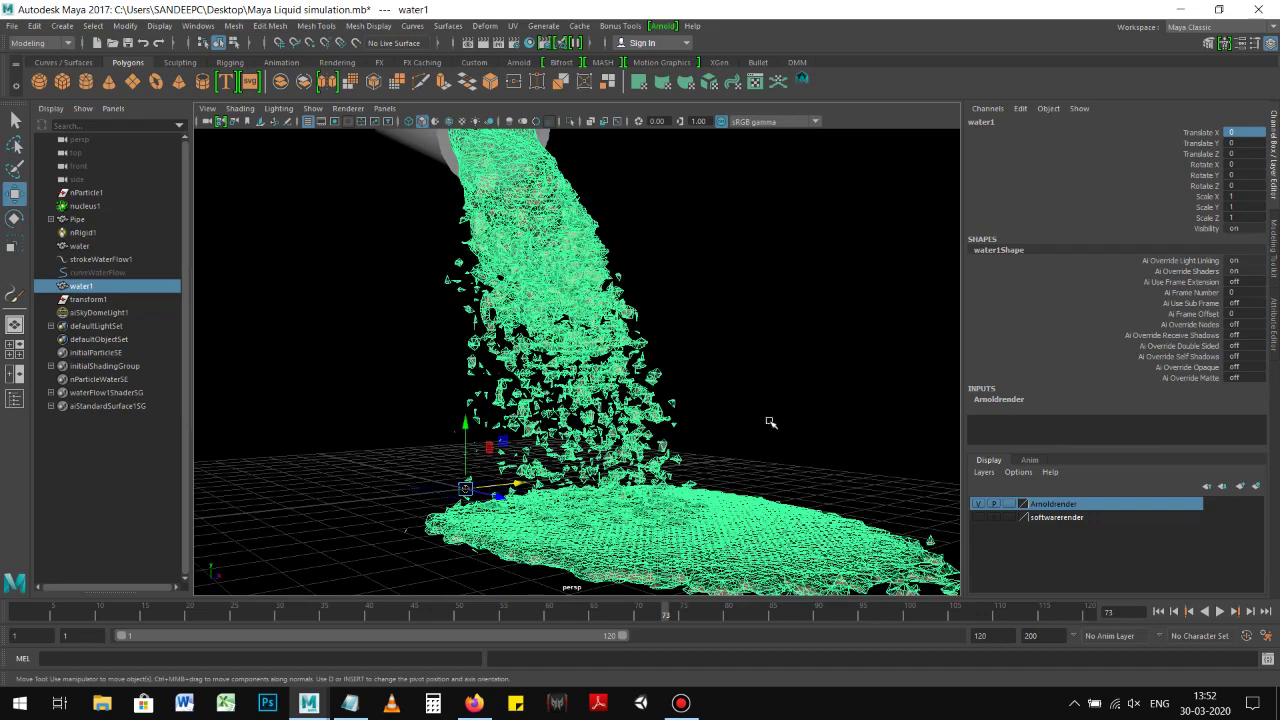
left_click(729, 302)
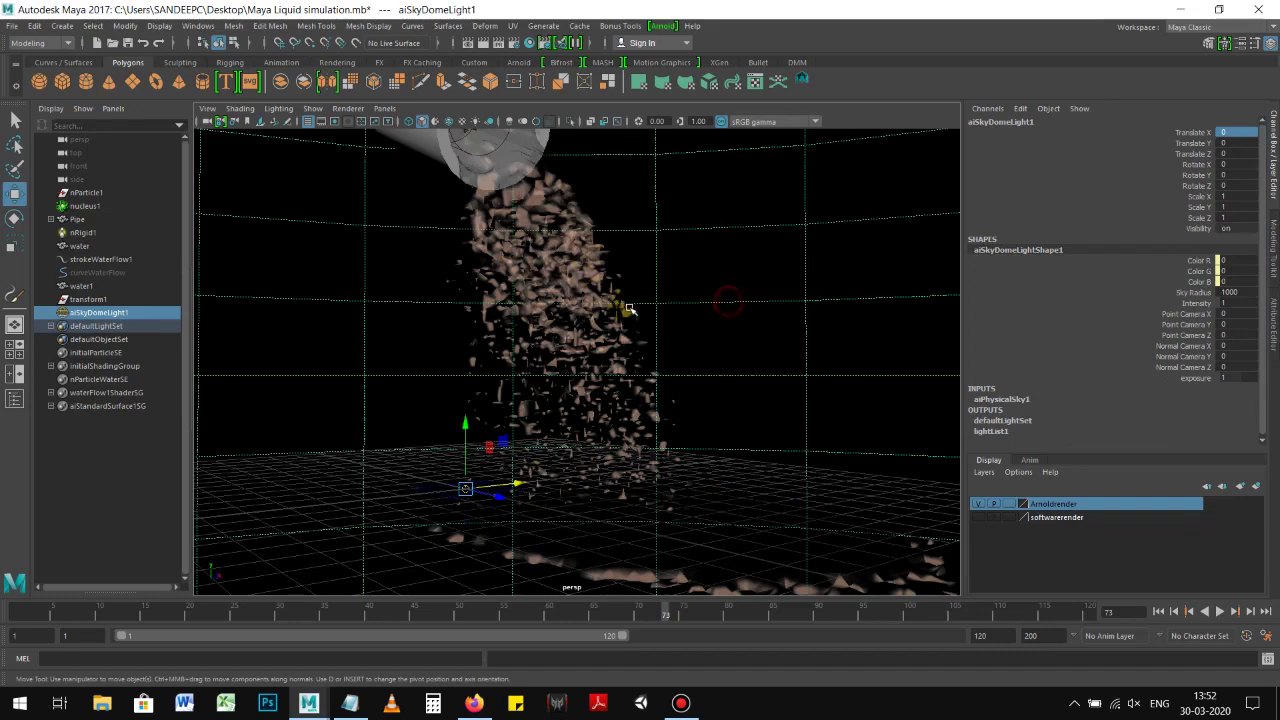
key("ctrl+s")
Step: Toggle the Arnoldrender layer to compare the water versions, then select water1 and dolly out
left_click(978, 504)
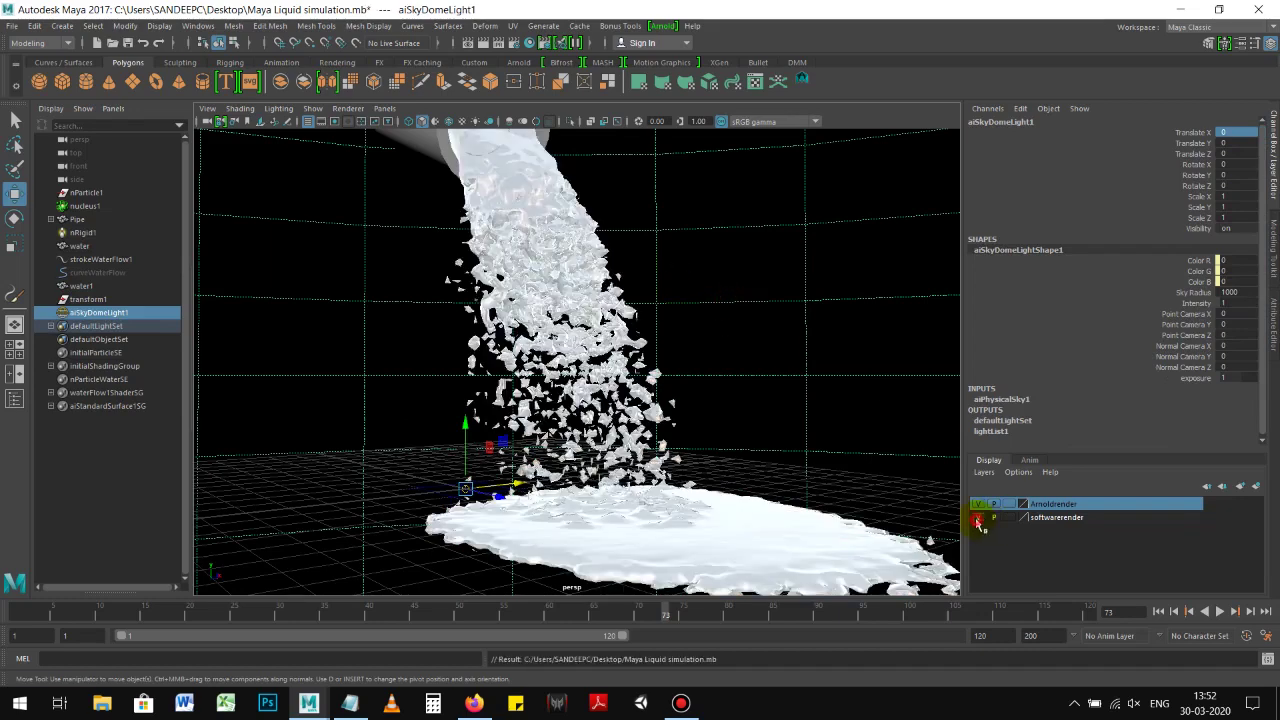
left_click(978, 504)
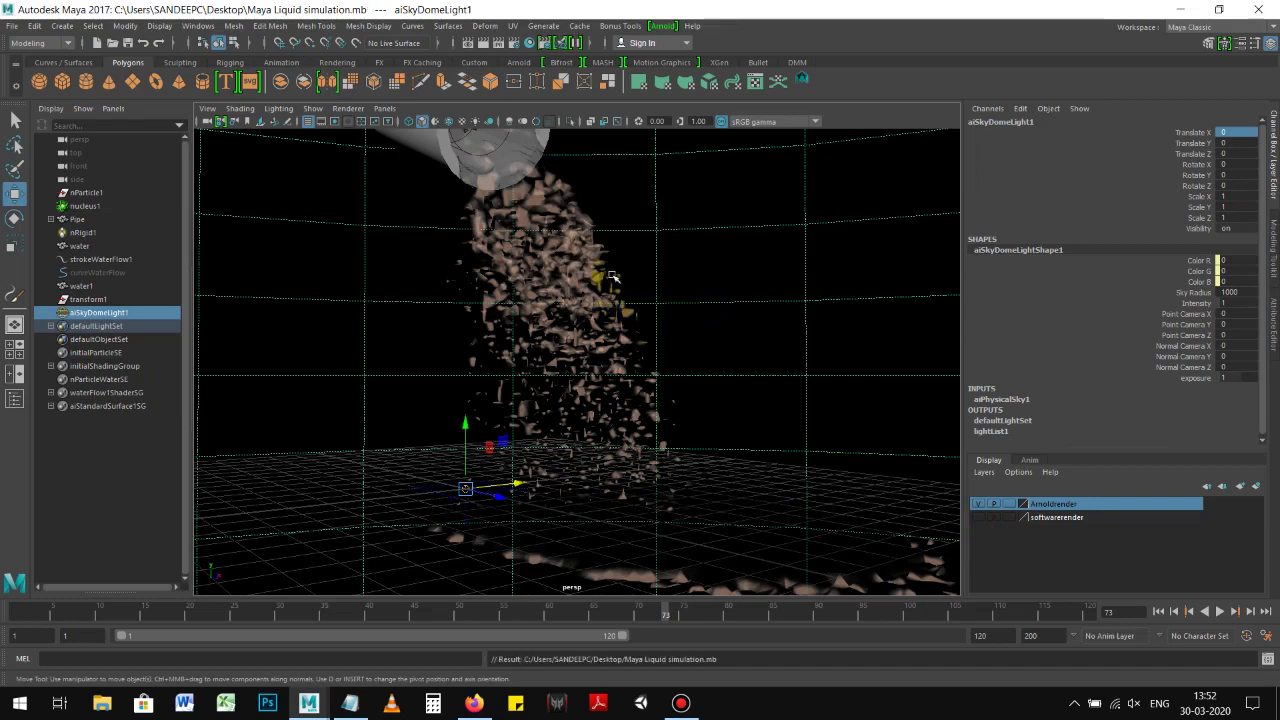
left_click(577, 270)
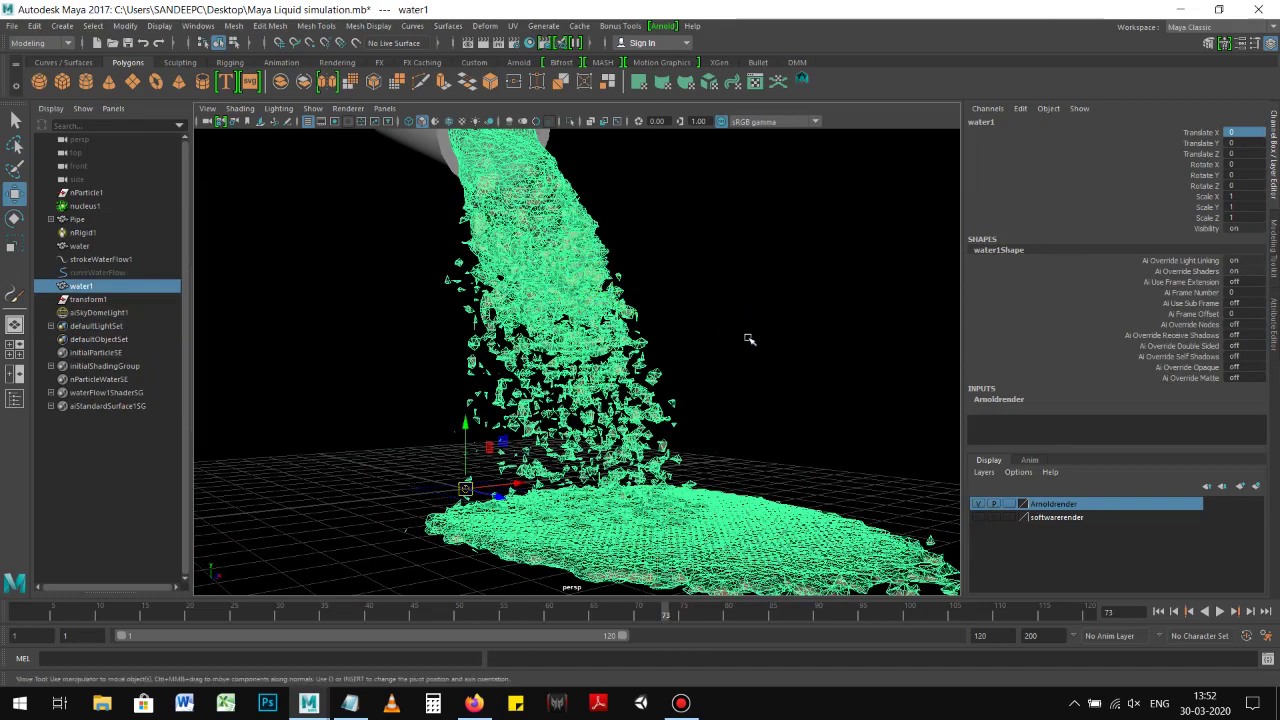
right_click_drag(749, 339, 620, 389, "alt")
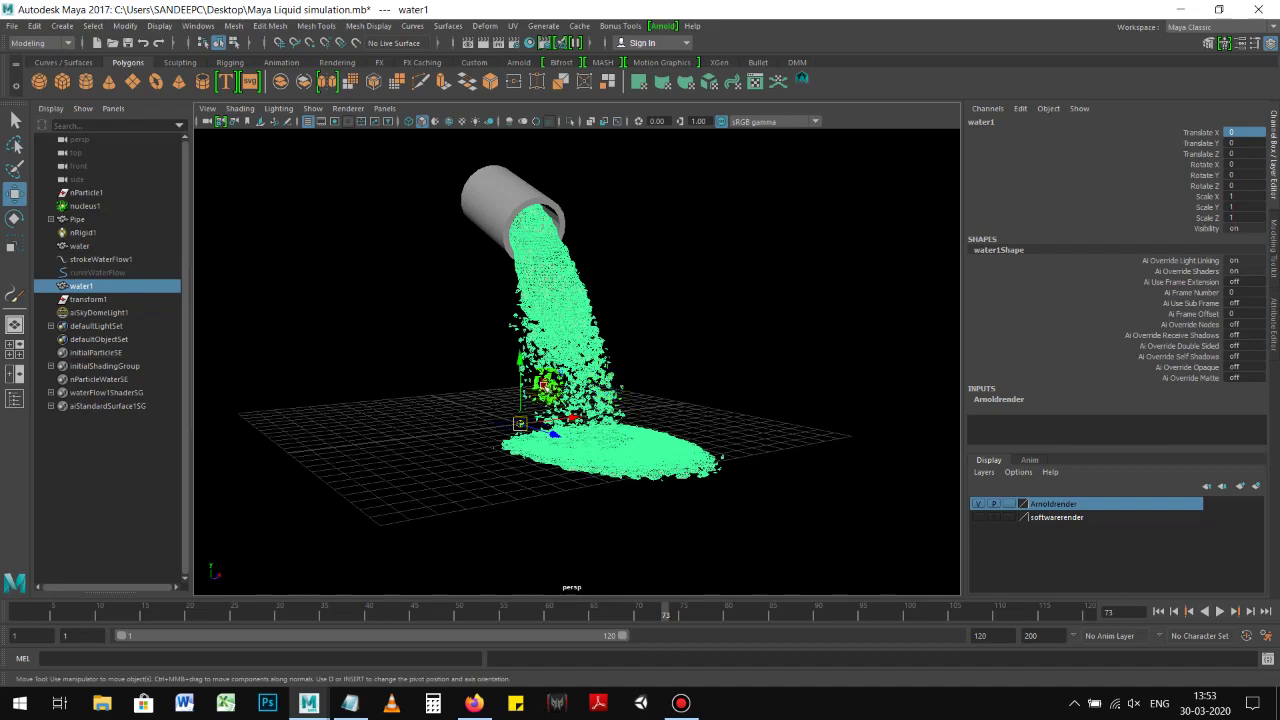
Step: Inspect the water mesh's attributes, Arnoldrender layer settings and aiStandardSurface1 material
scroll(620, 388, "up", 5)
left_click(1274, 318)
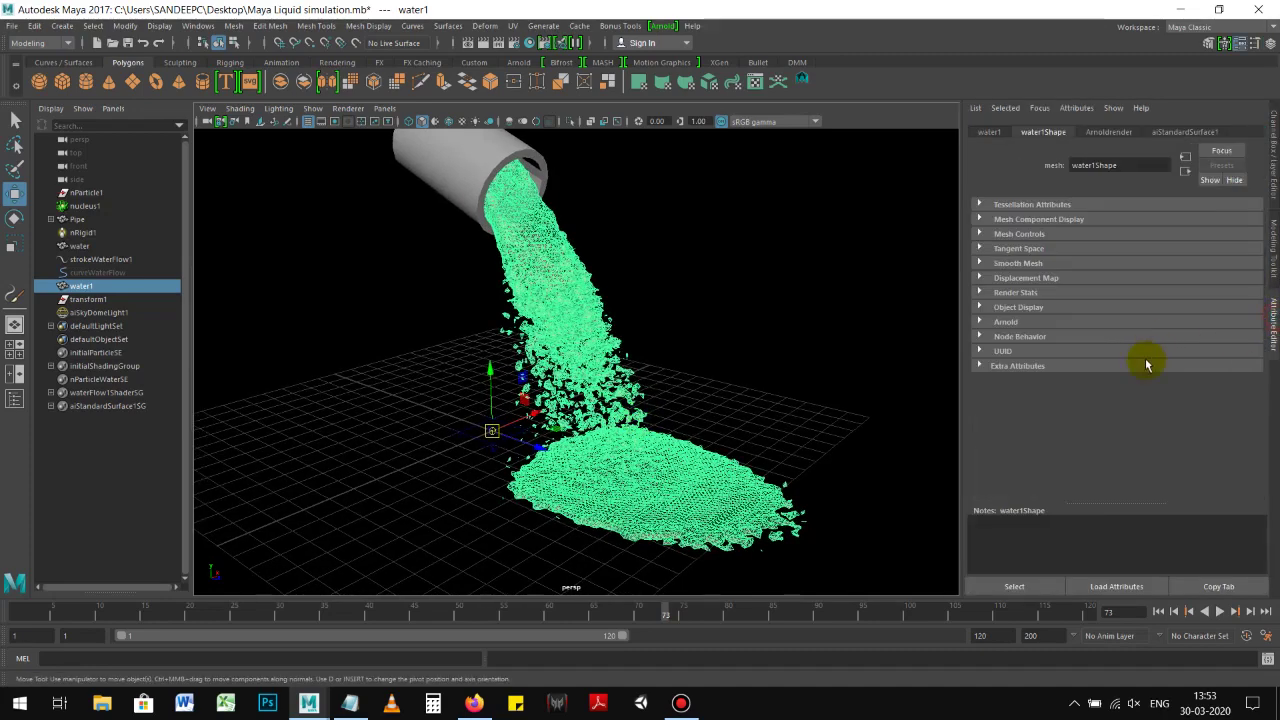
left_click(1105, 131)
left_click(1158, 131)
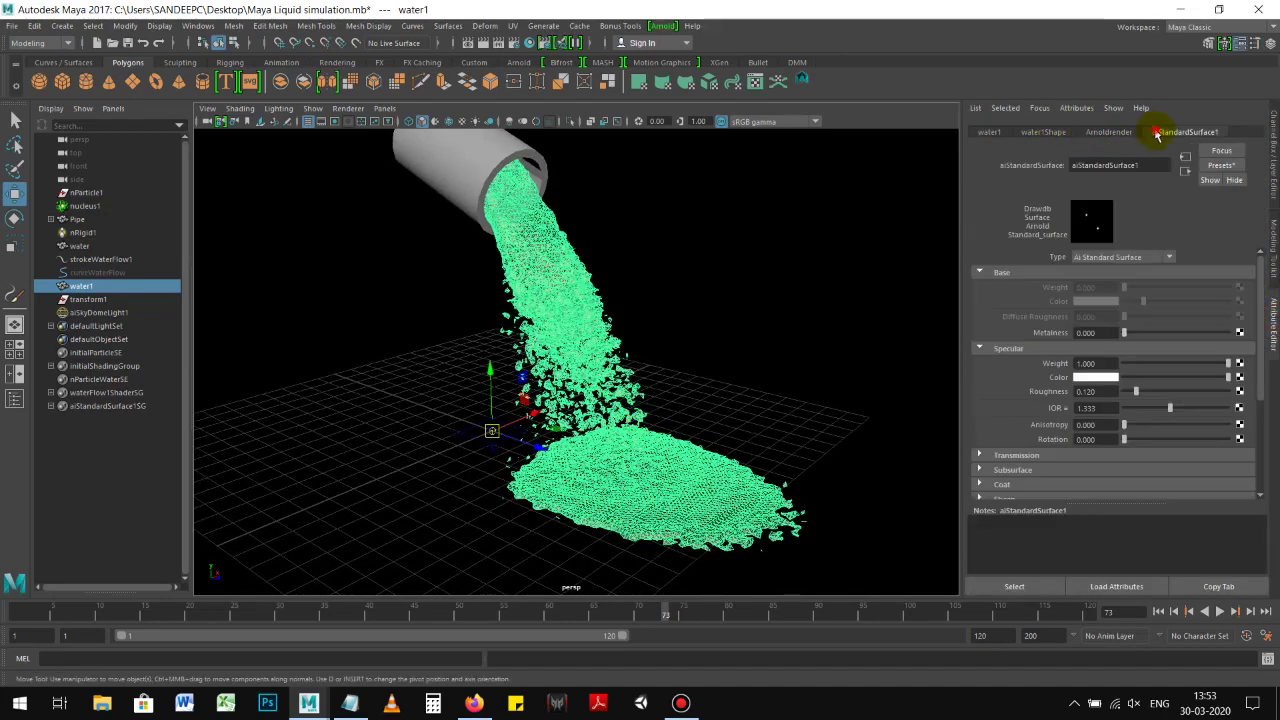
left_click(989, 131)
left_click(1043, 131)
left_click(1108, 131)
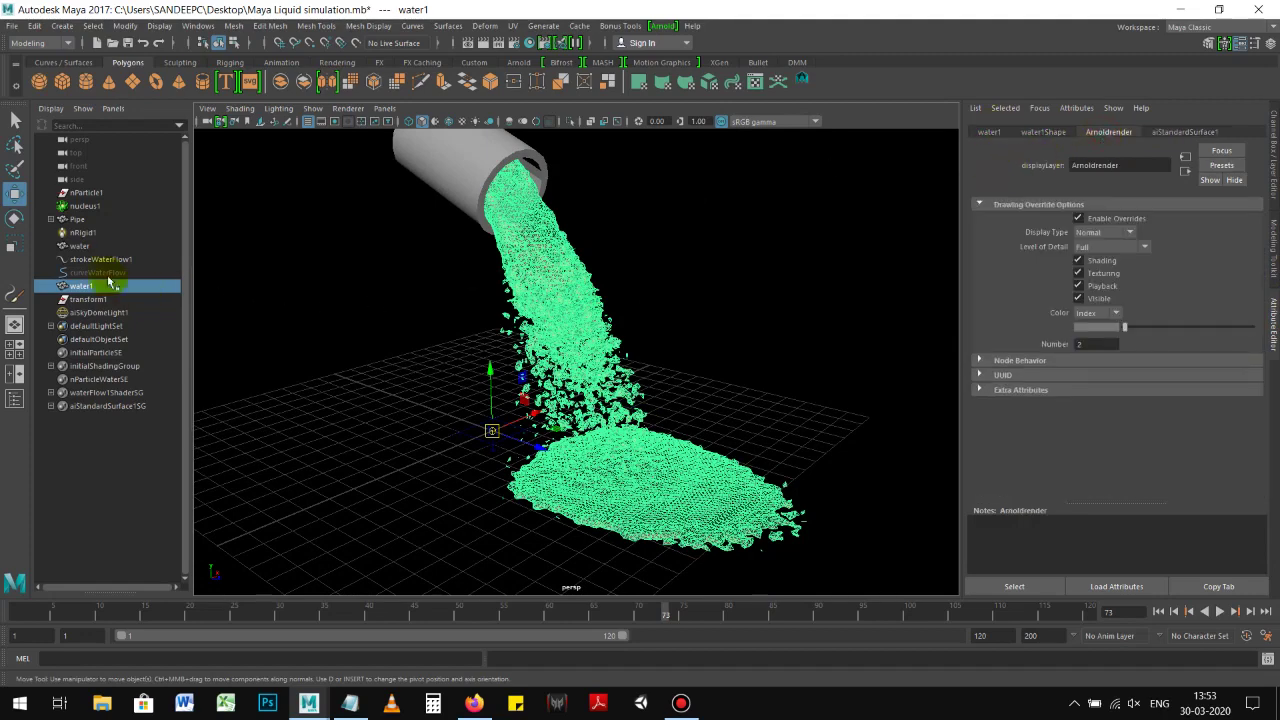
Step: Delete the strokeWaterFlow1 stroke and the curveWaterFlow curve from the Outliner
left_click(100, 259)
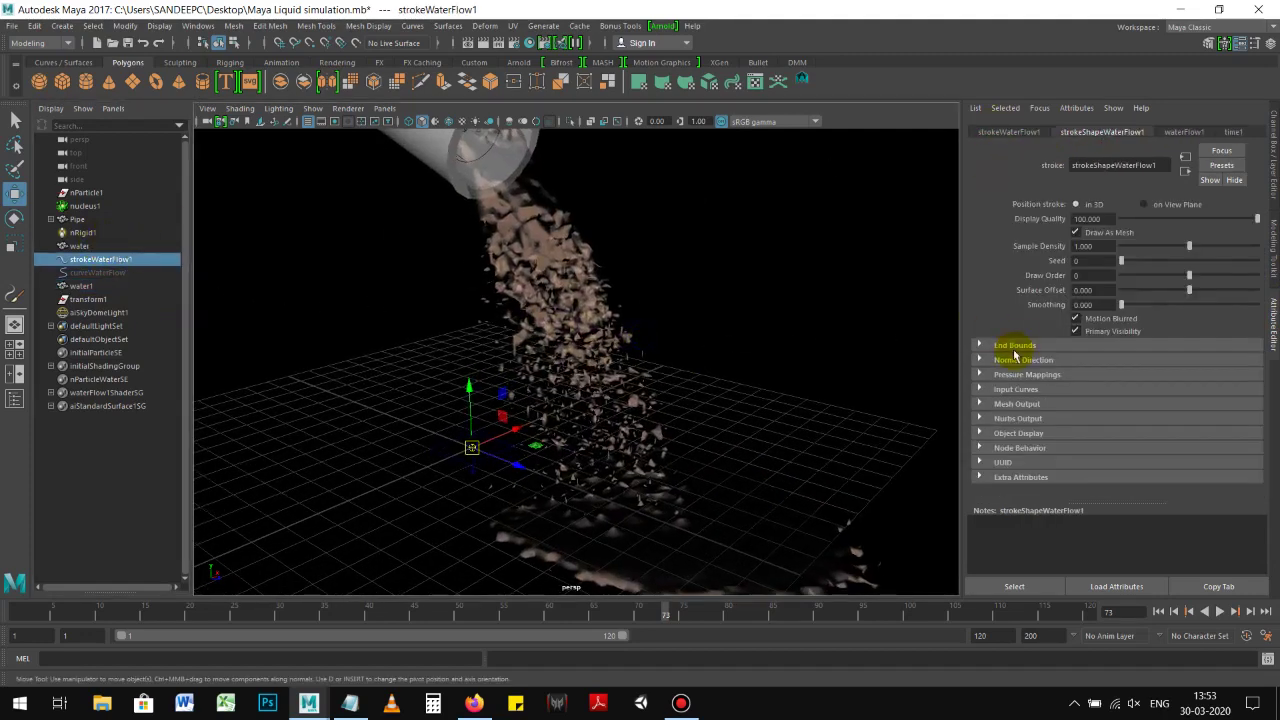
left_click(105, 259)
left_click_drag(619, 403, 508, 380, "alt")
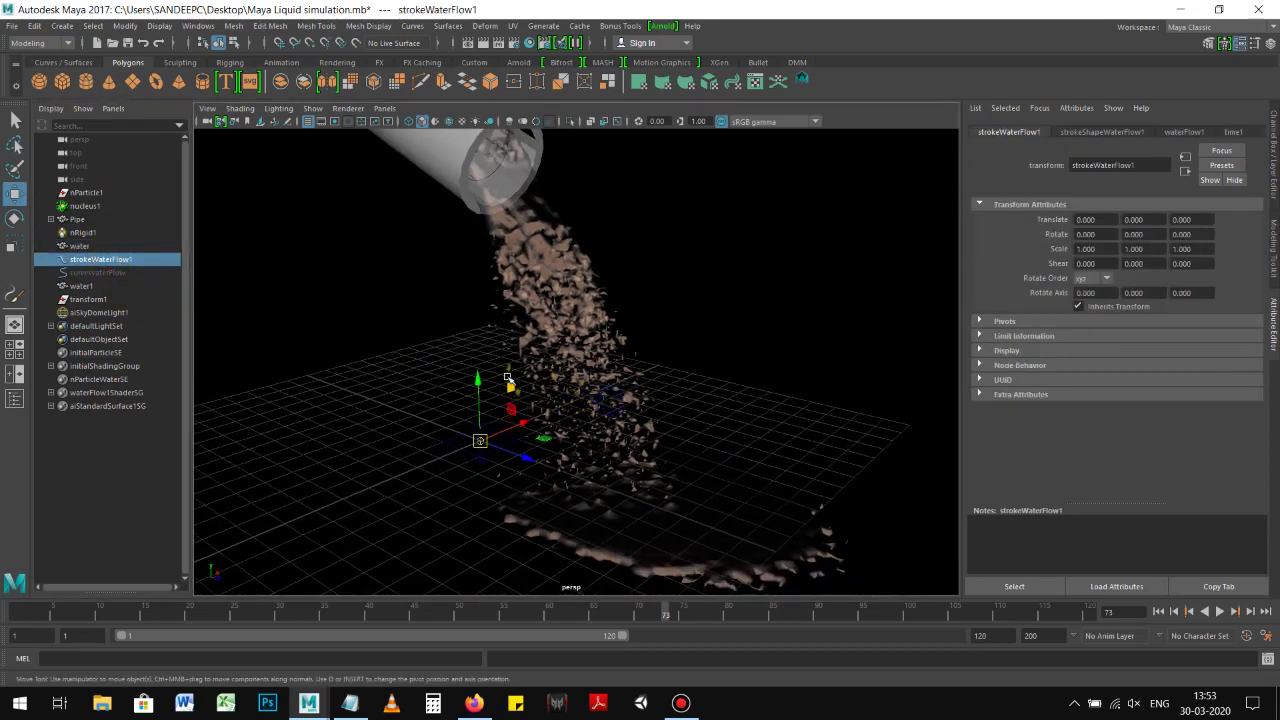
key("Delete")
left_click(110, 260)
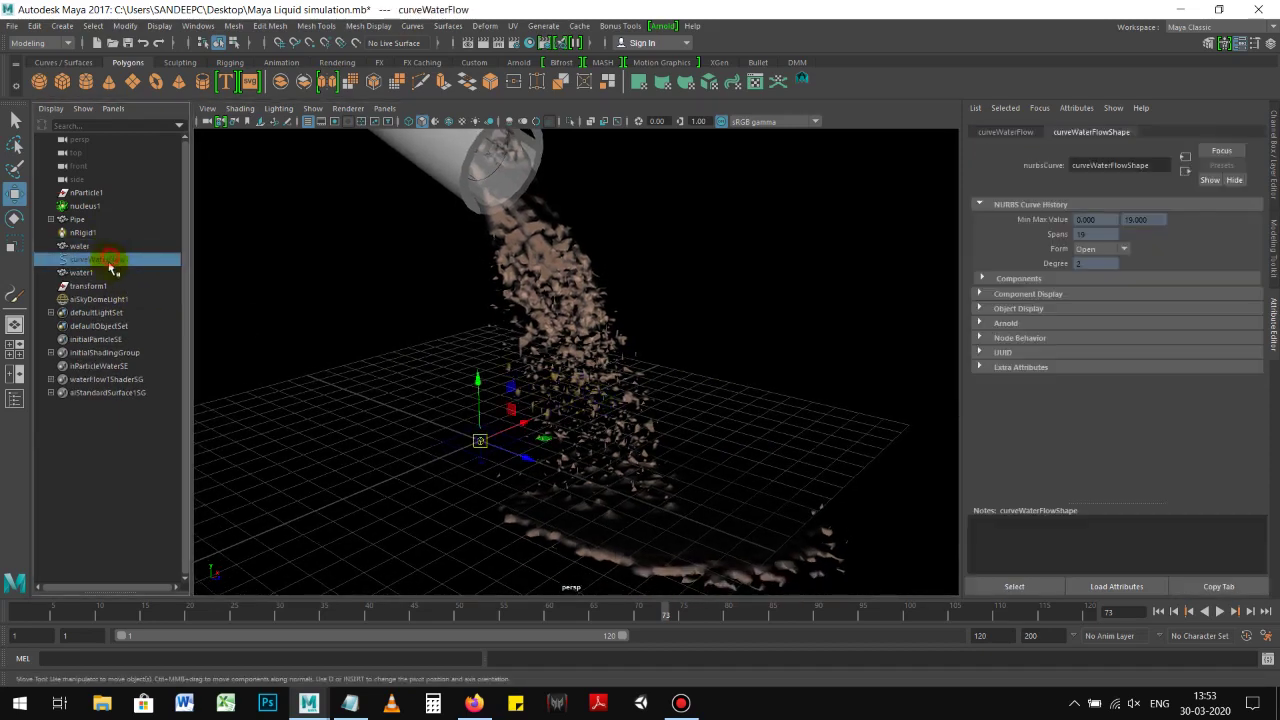
key("Delete")
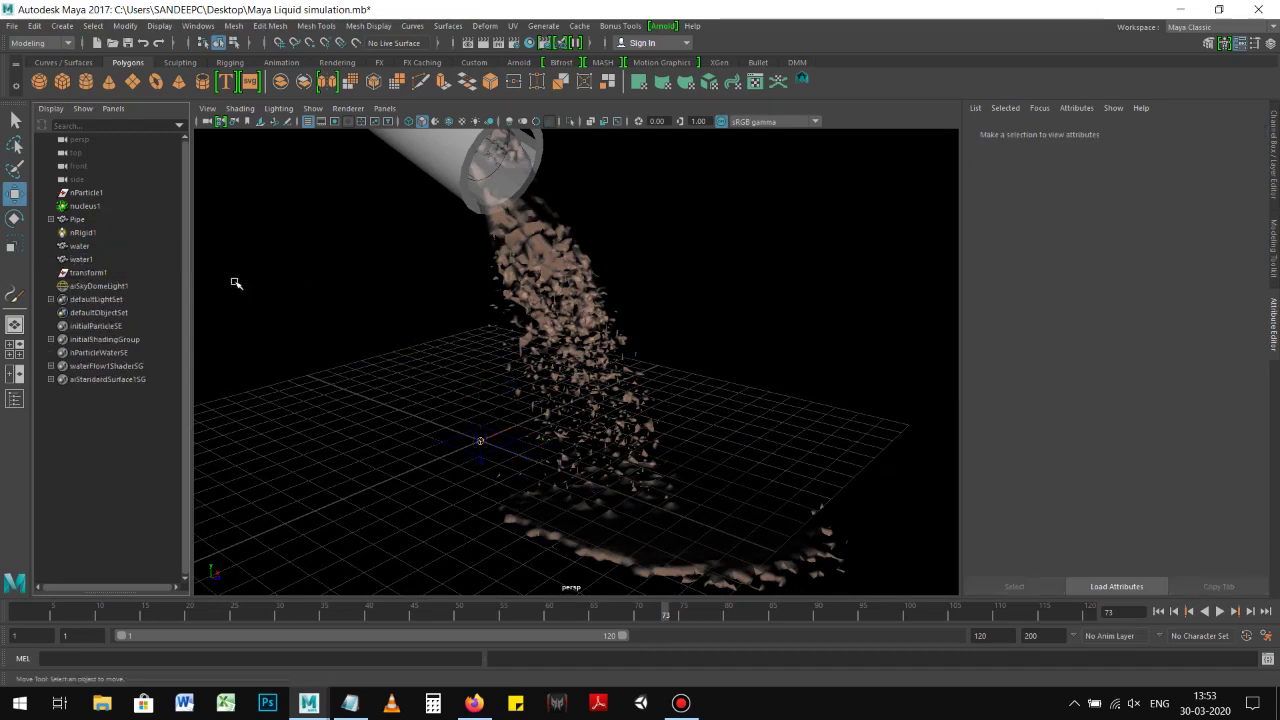
left_click(86, 260)
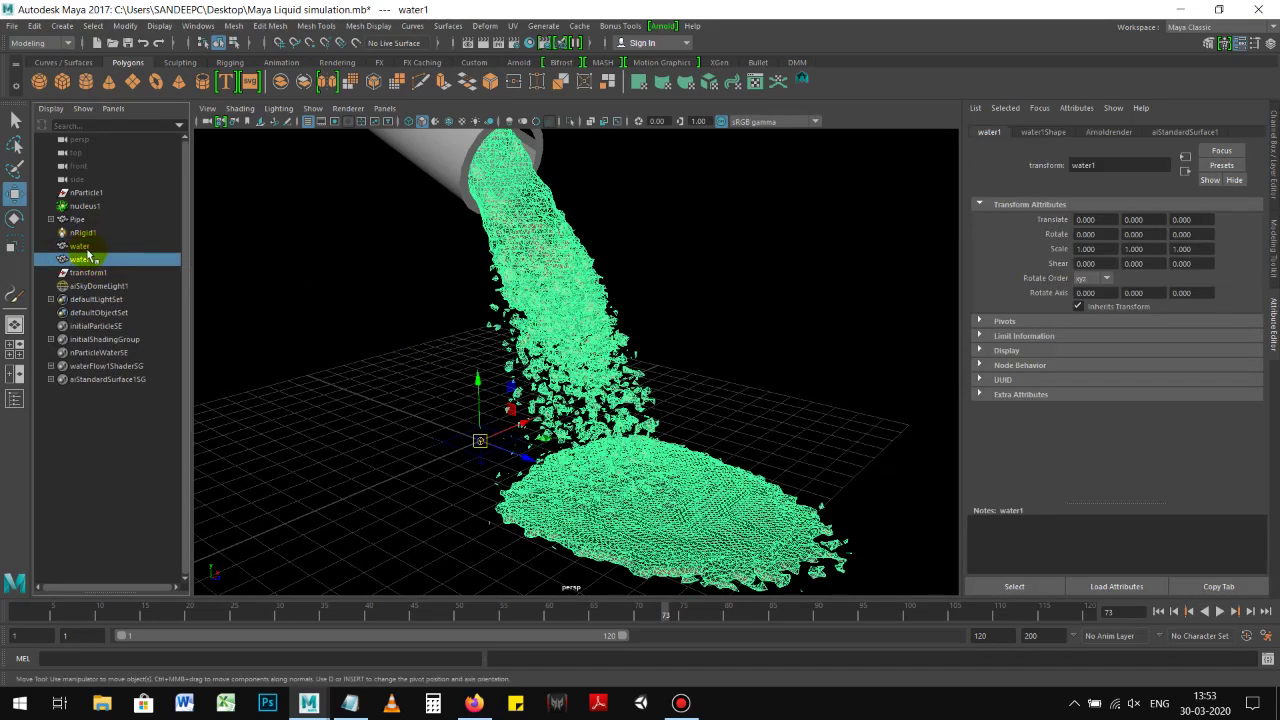
Step: Rename the water mesh to water_Softwarerender
left_click(87, 248)
double_click(93, 249)
type("_Software")
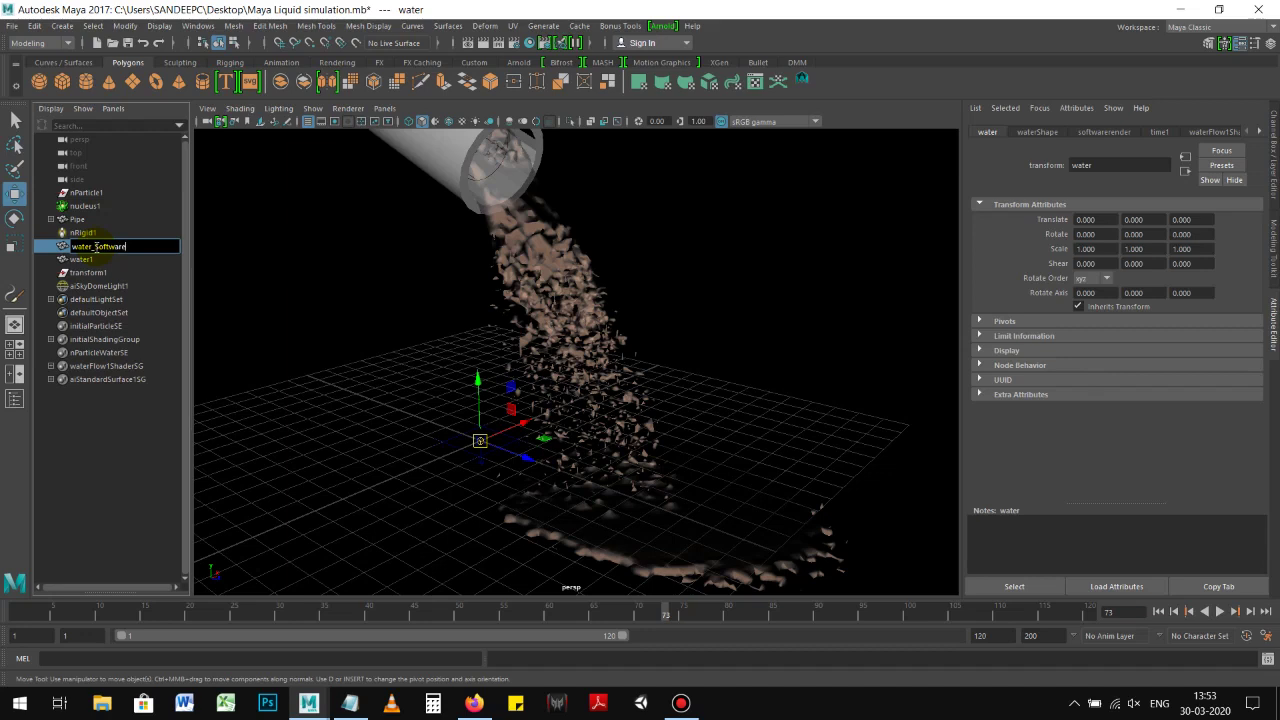
type("rende")
key("Return")
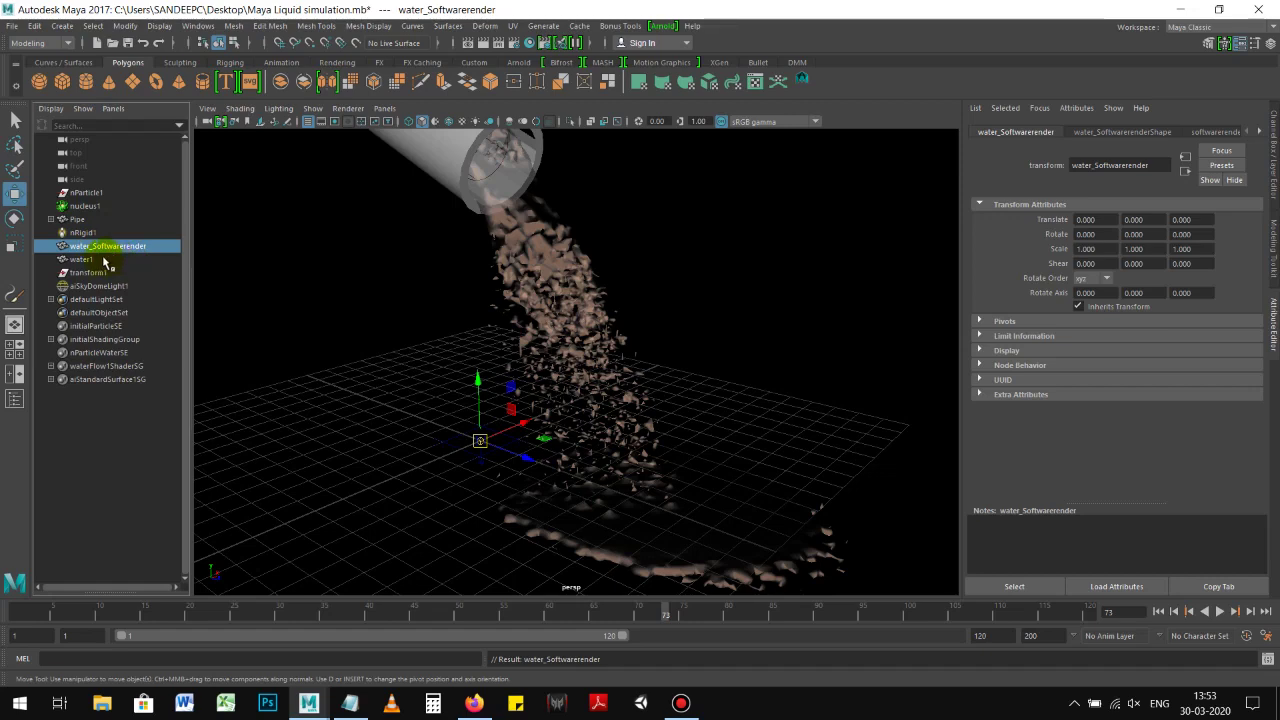
Step: Rename water1 to water_Arnoldrender by pasting and editing the copied name
double_click(103, 246)
key("ctrl+c")
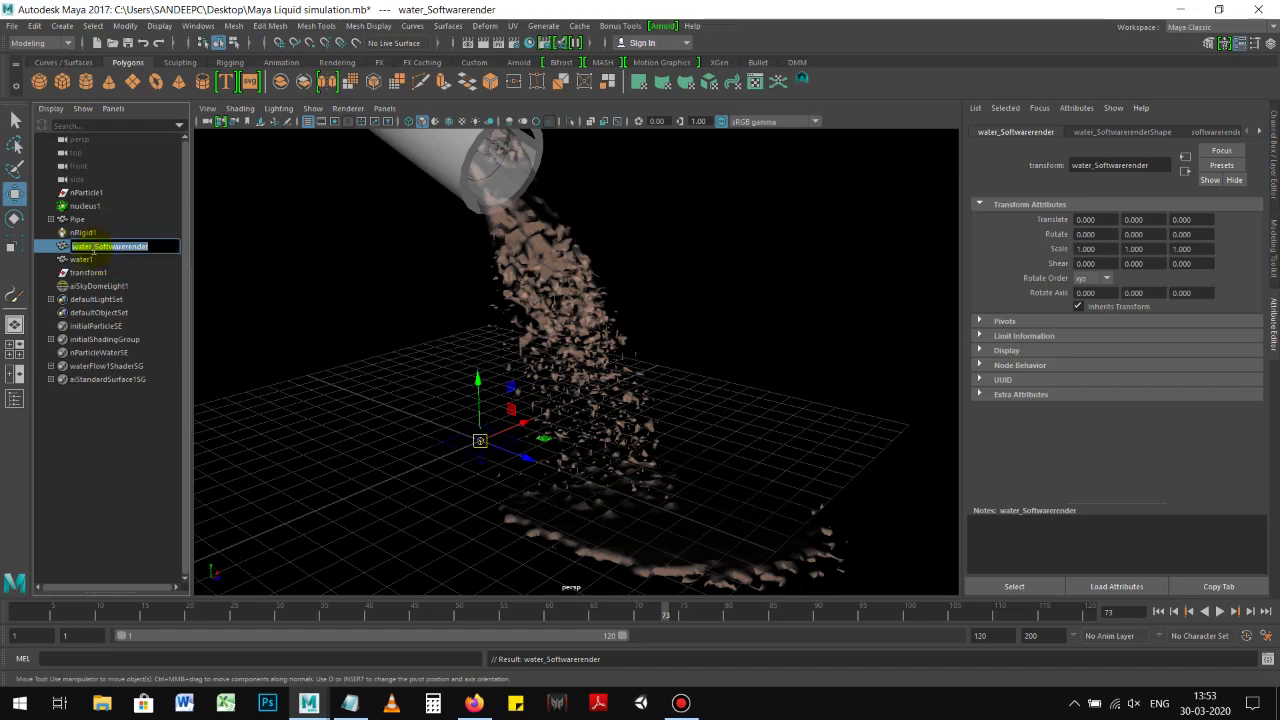
double_click(95, 259)
key("ctrl+v")
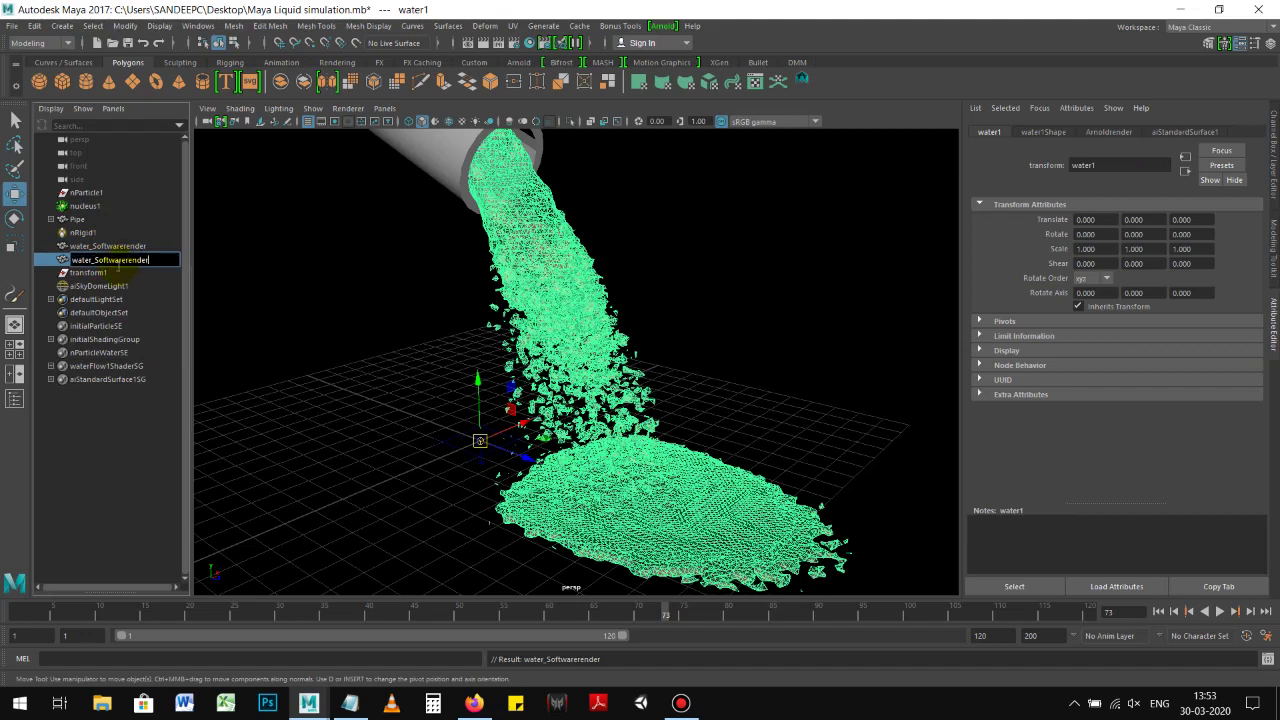
left_click(110, 260)
left_click_drag(118, 260, 104, 262)
key("BackSpace")
type("Arnold")
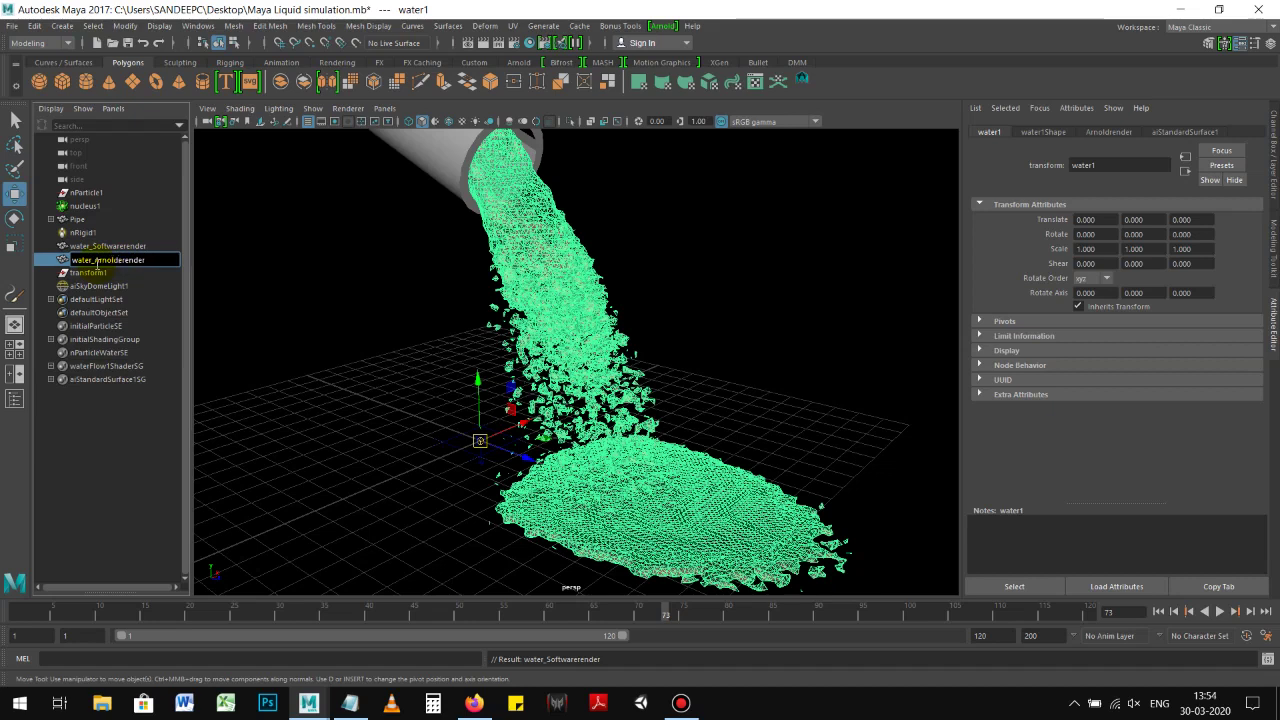
key("Return")
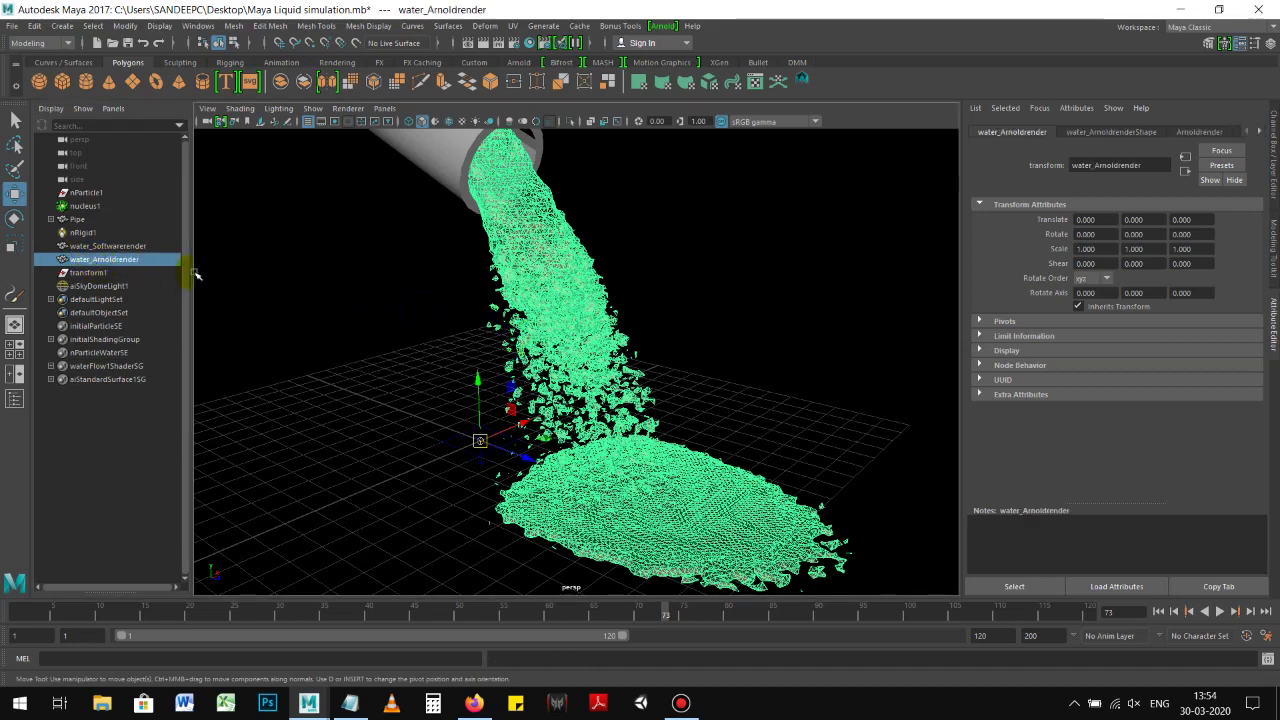
Step: Select nRigid1, Pipe and both renamed water meshes in the Outliner
left_click(86, 232)
left_click(88, 219)
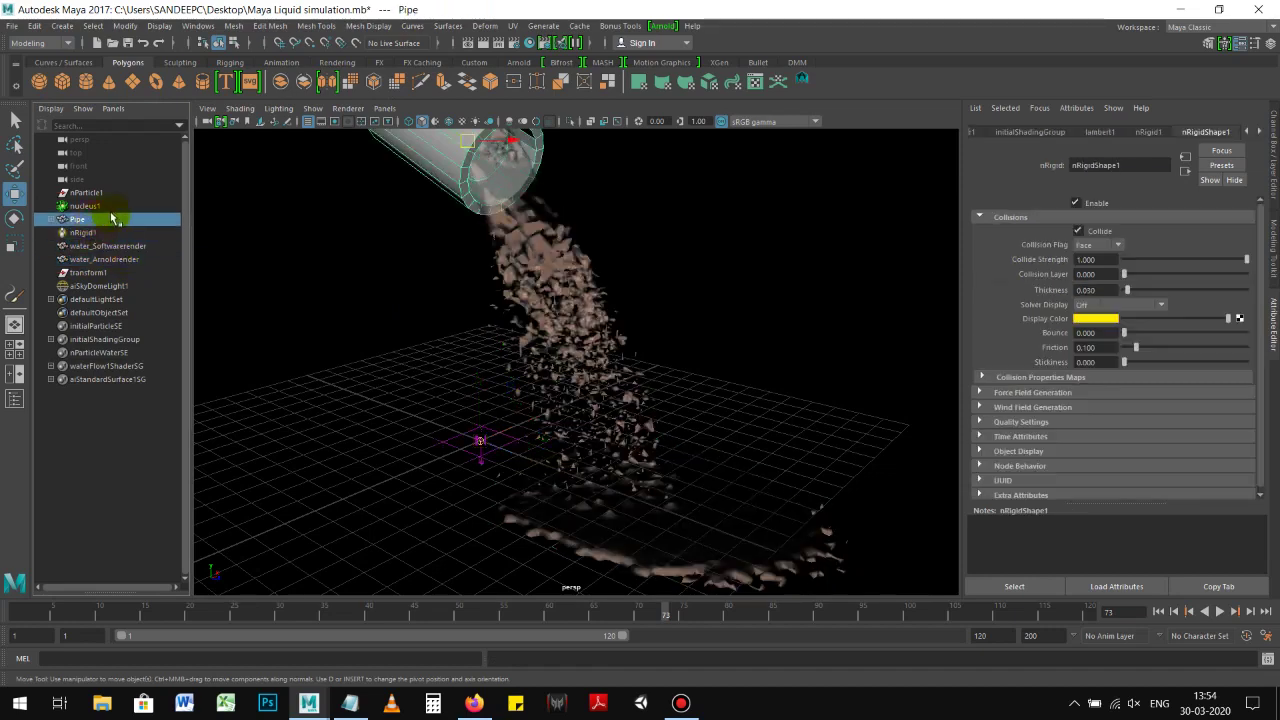
left_click(108, 207)
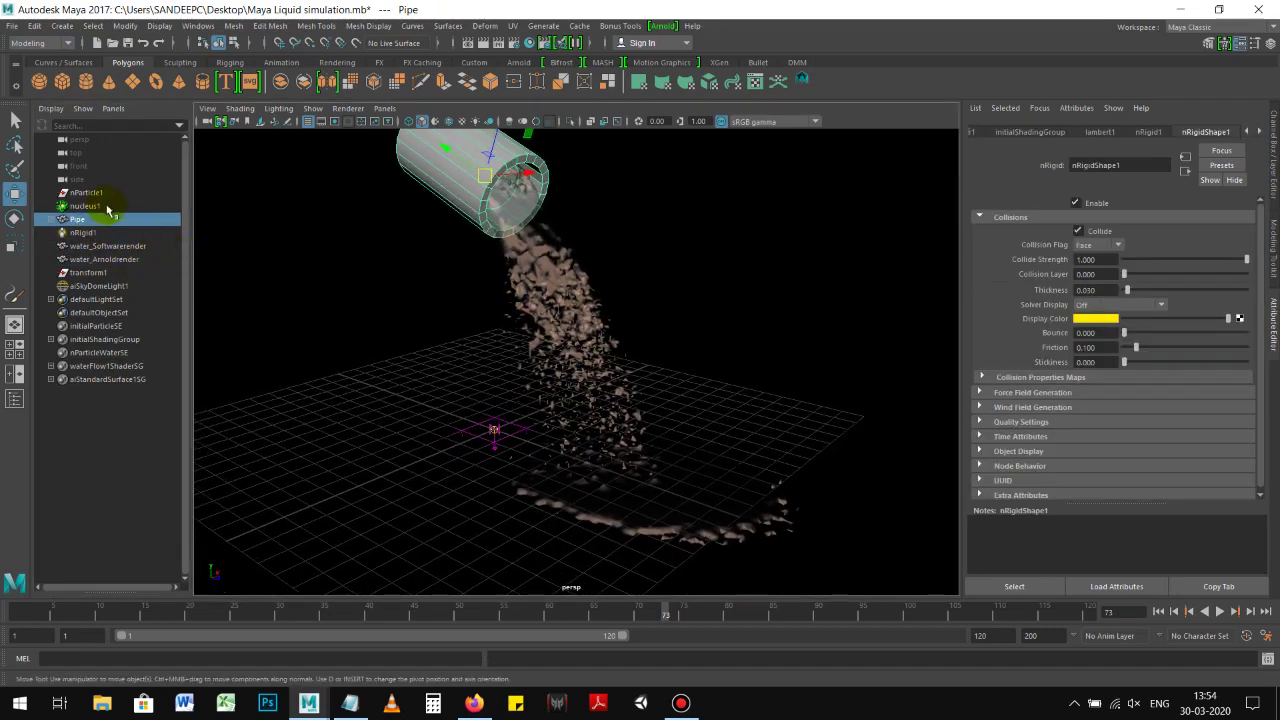
left_click(100, 246)
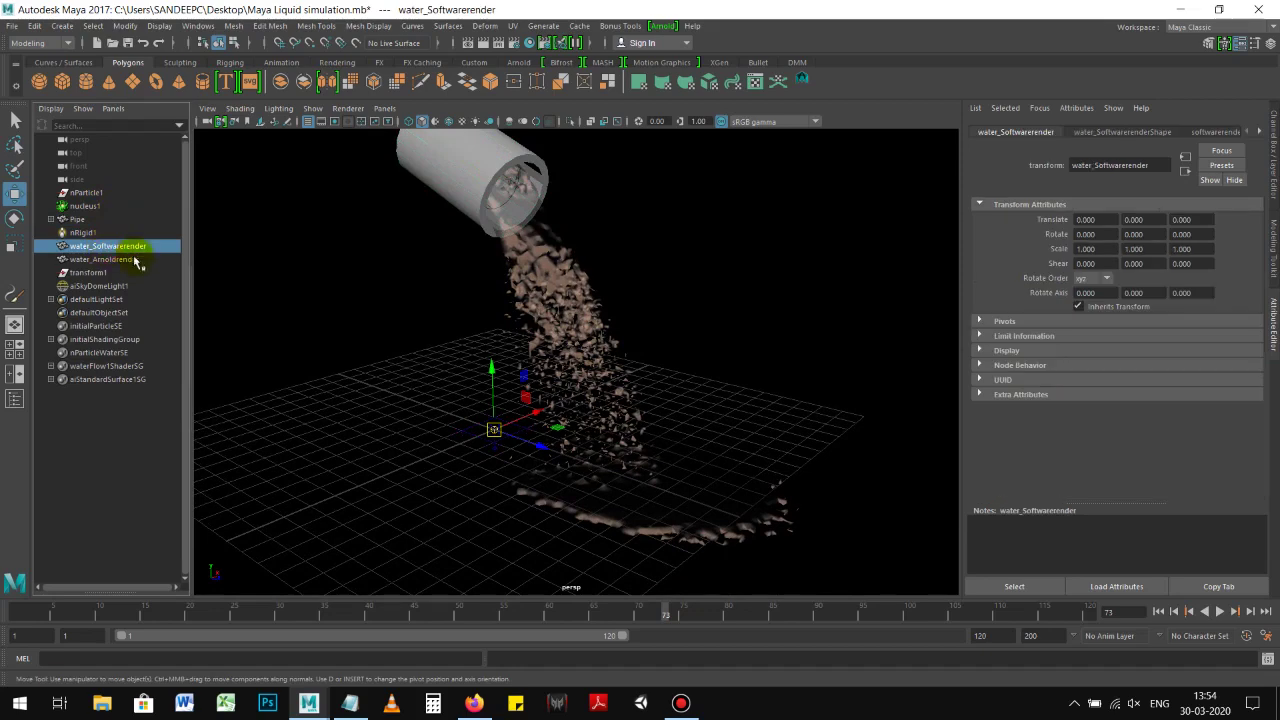
left_click(125, 259)
Step: Review water_Arnoldrender's shape and Arnoldrender layer attributes, then select nucleus1 and nParticle1
left_click(1122, 131)
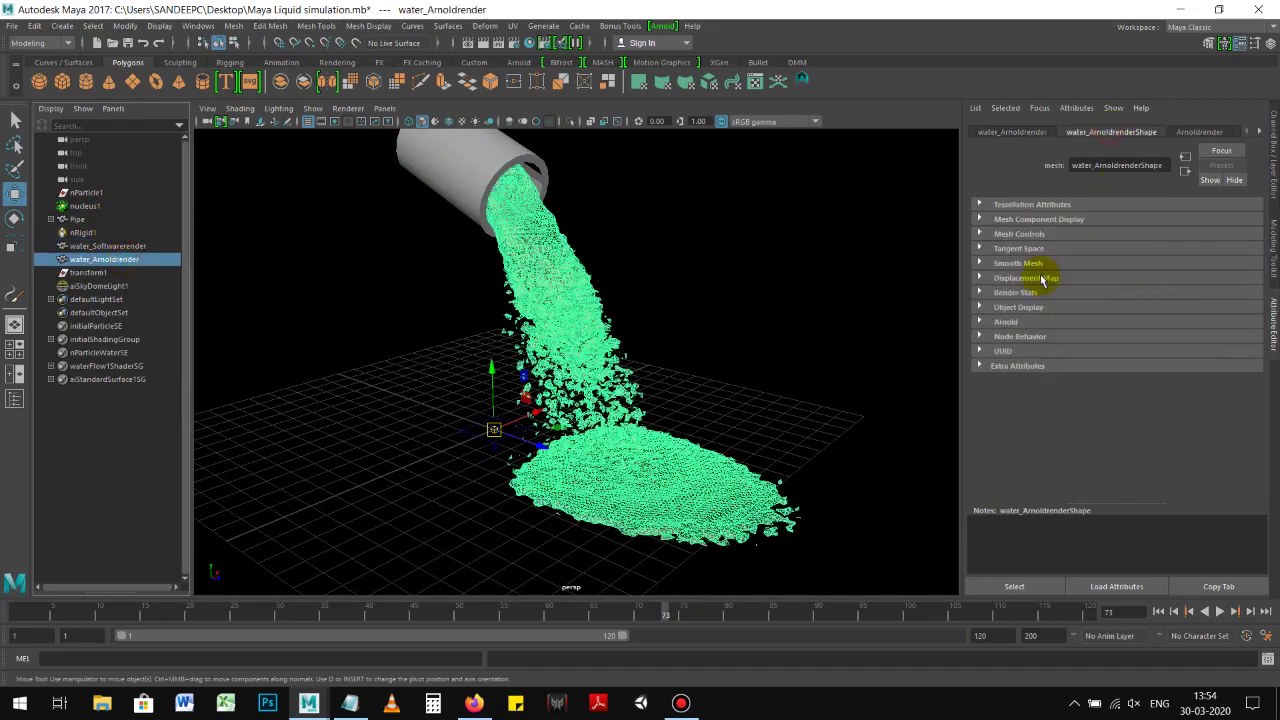
left_click(1199, 132)
left_click(1259, 131)
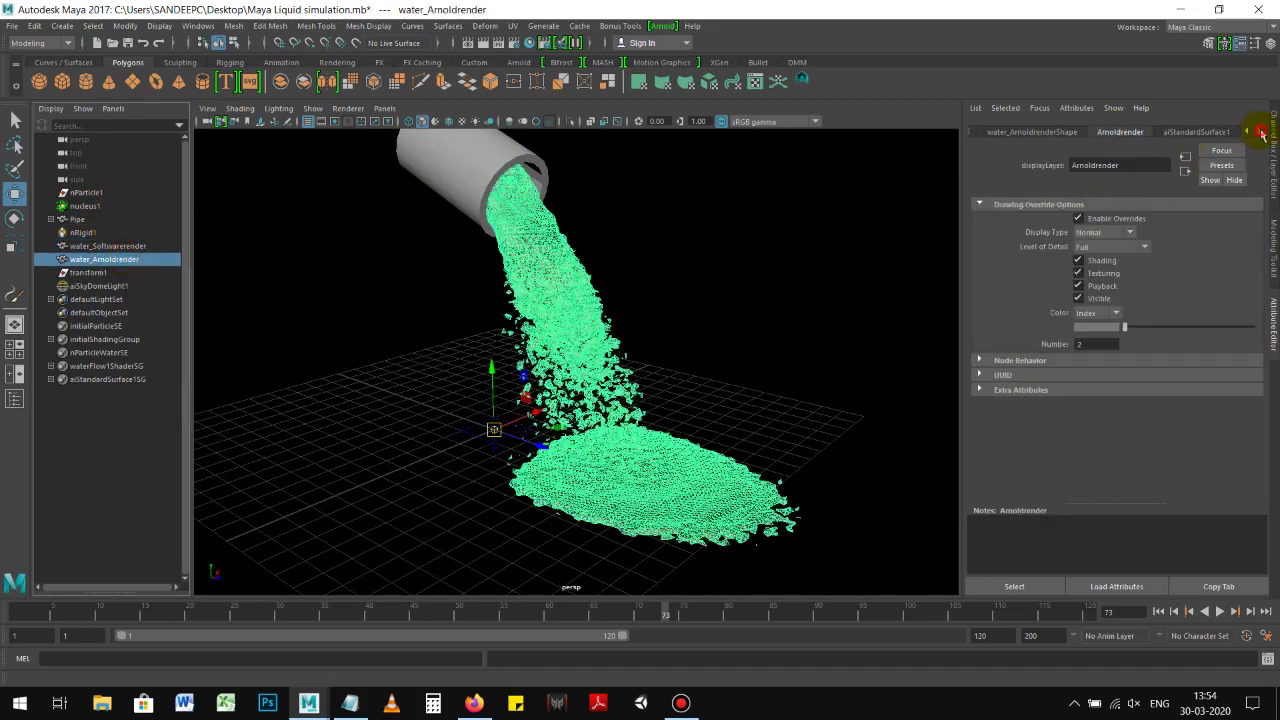
left_click(1010, 132)
left_click(975, 132)
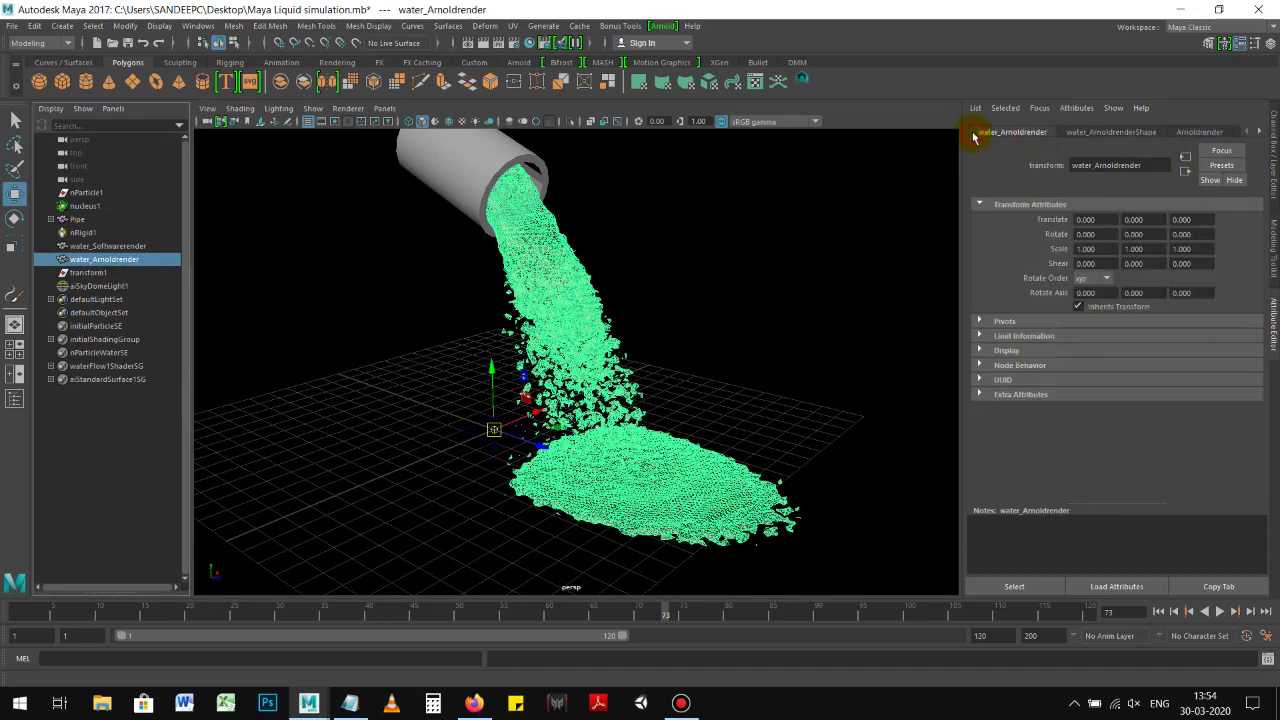
left_click(81, 207)
left_click(85, 193)
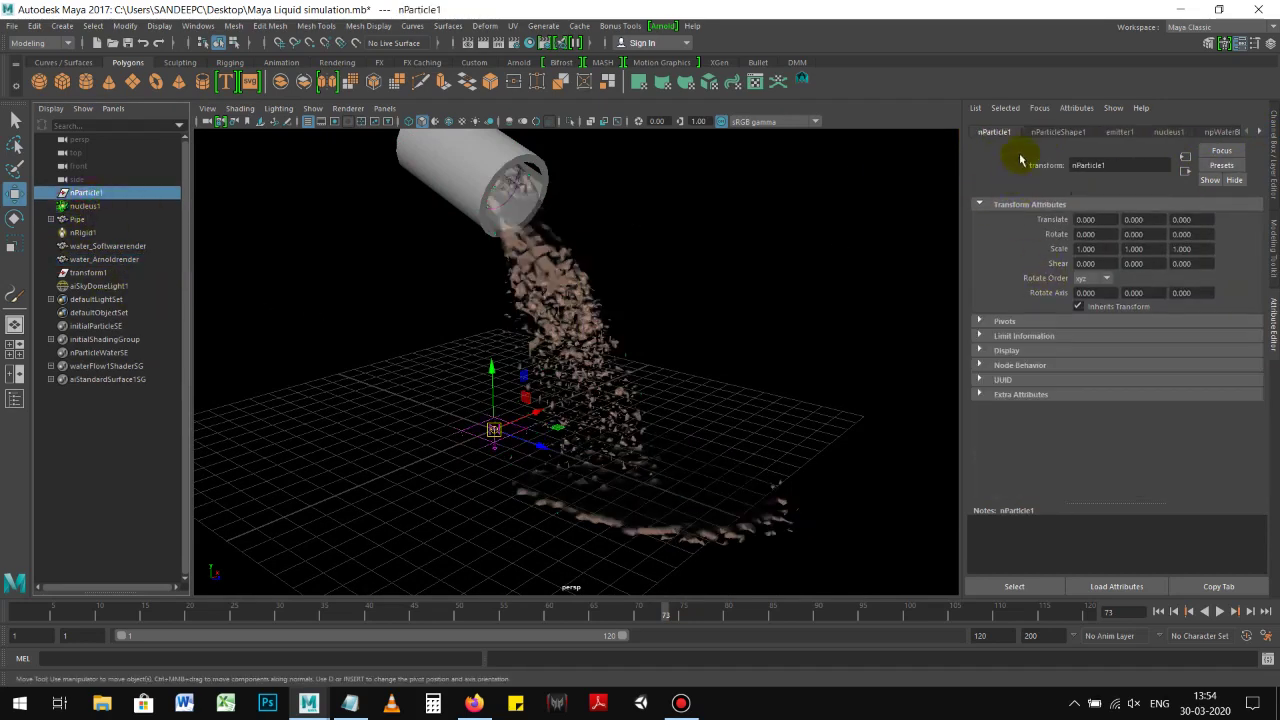
Step: Review nParticleShape1's Liquid Simulation values such as Incompressibility and Liquid Radius Scale
left_click(1057, 132)
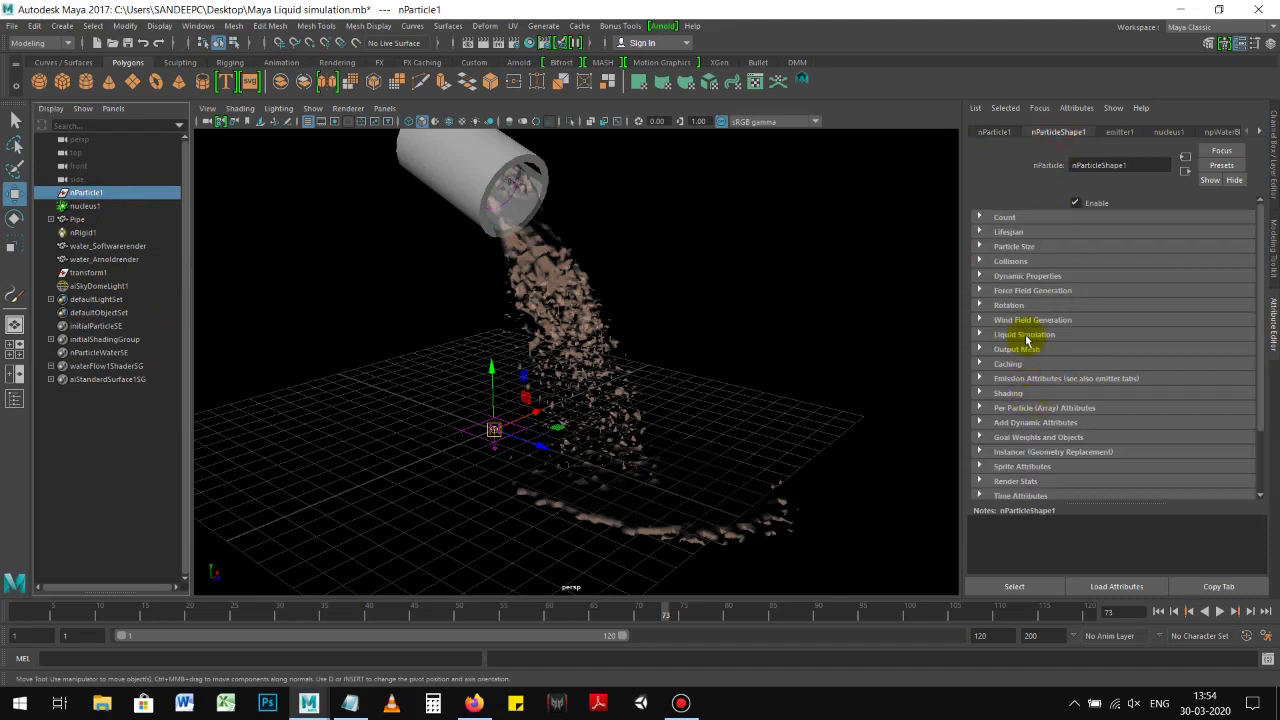
left_click(1021, 335)
scroll(1021, 360, "down", 3)
left_click(1090, 282)
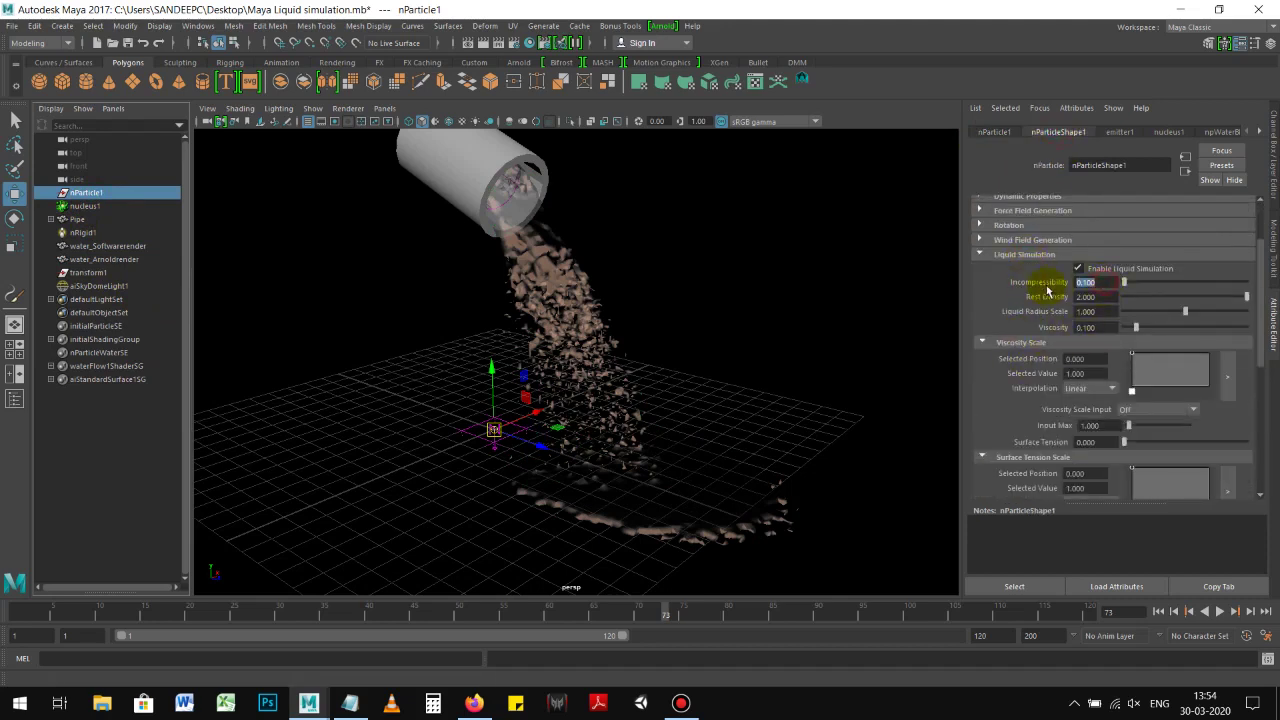
left_click(1102, 312)
scroll(1040, 425, "down", 2)
left_click(1072, 408)
left_click(1055, 378)
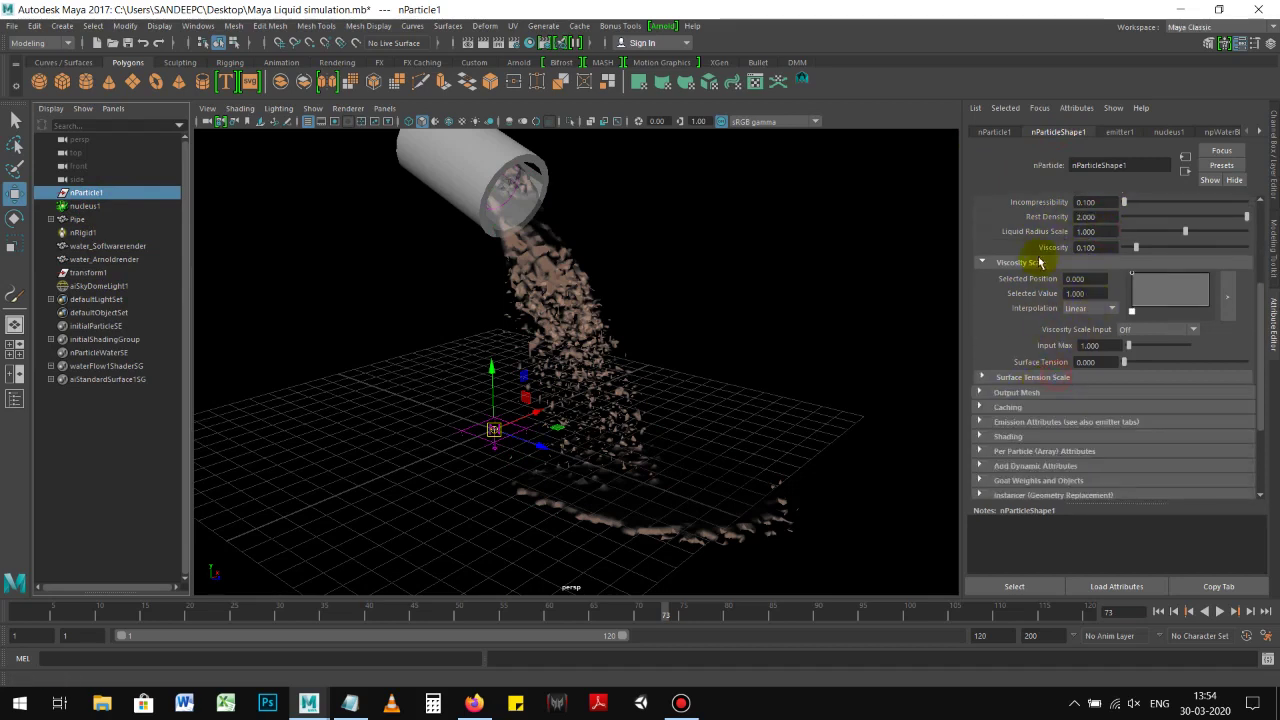
Step: Check the Output Mesh Triangle Size, then select the water_Arnoldrender mesh
left_click(1032, 264)
left_click(1030, 307)
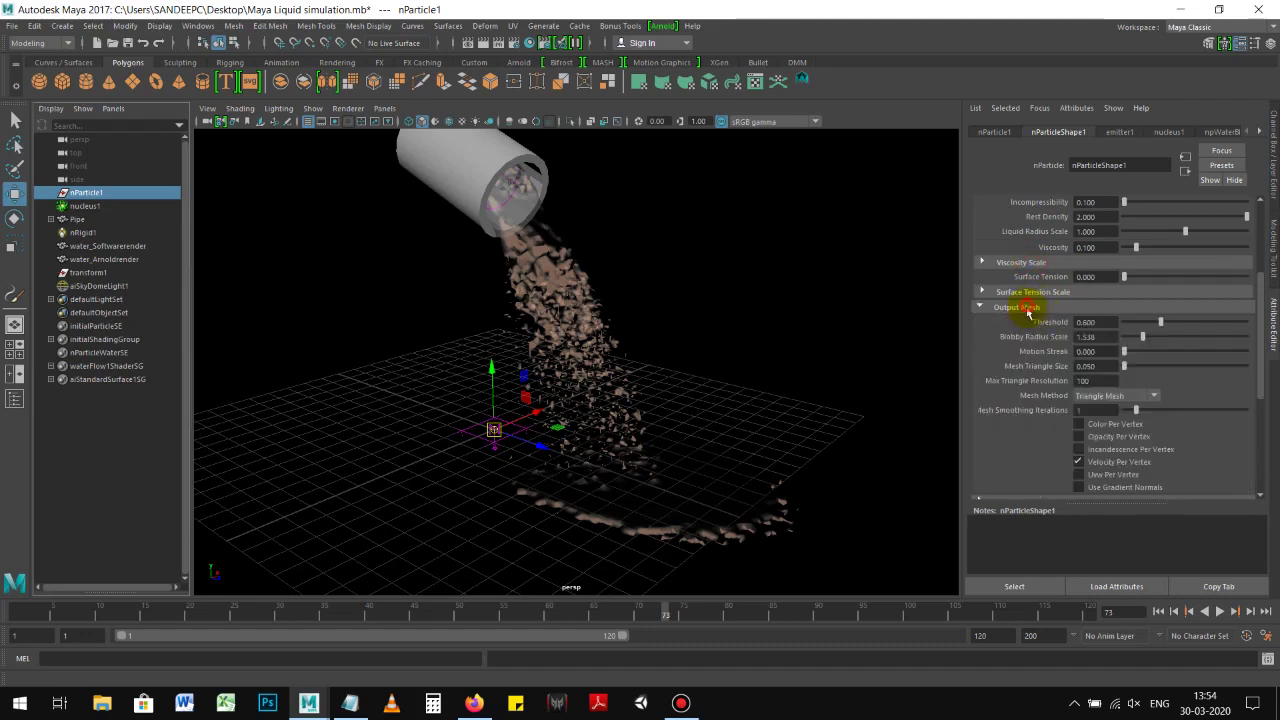
left_click(1090, 366)
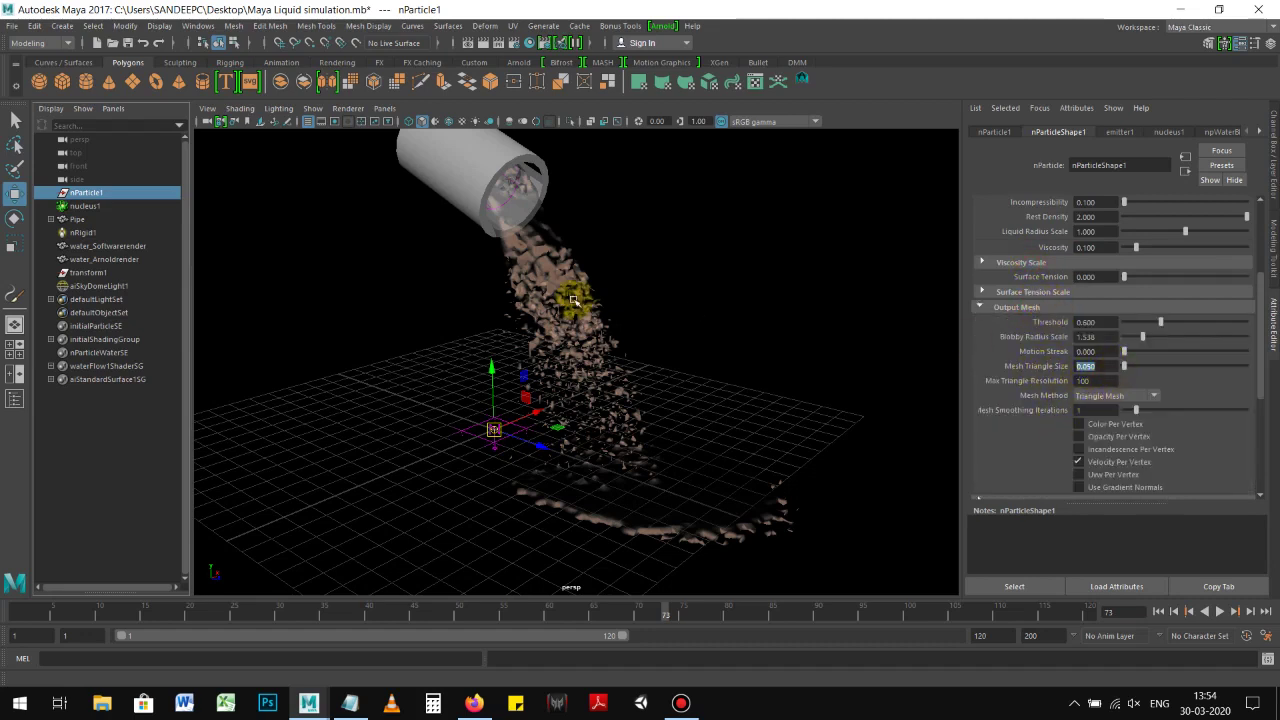
left_click(577, 336)
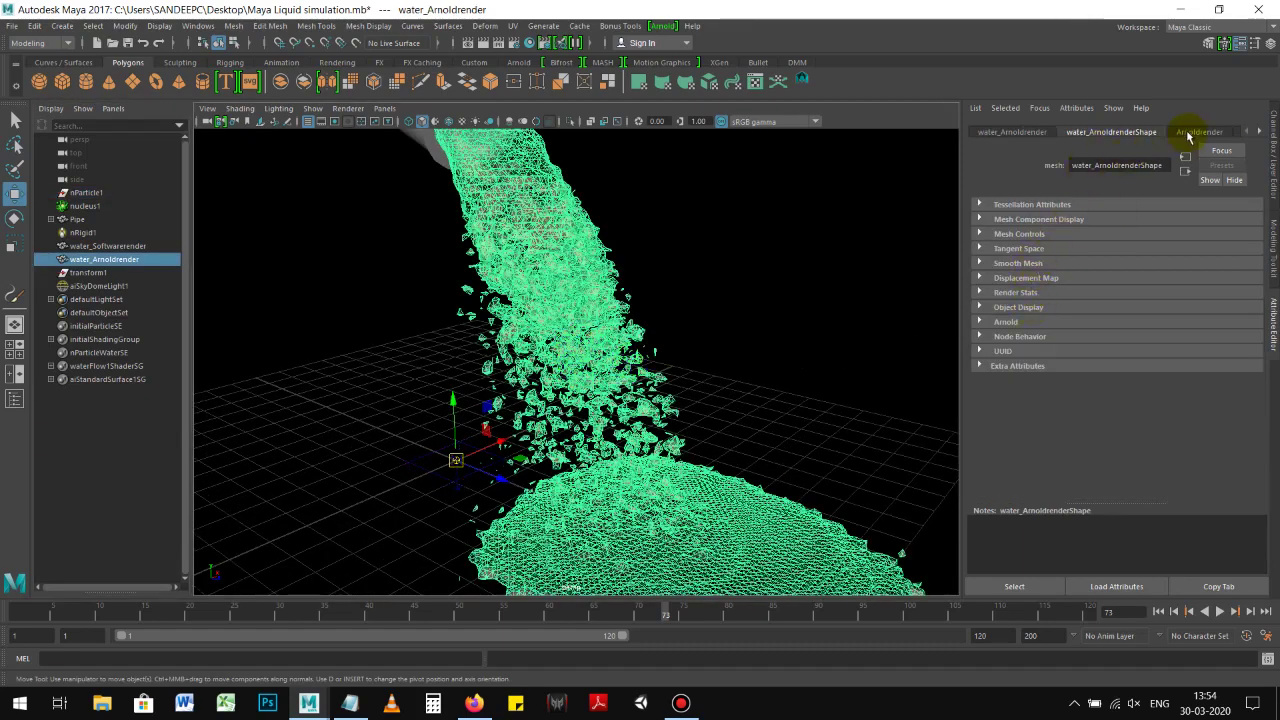
Step: Try a larger Blobby Radius Scale on nParticle1, then undo it back to 1.538
left_click(88, 193)
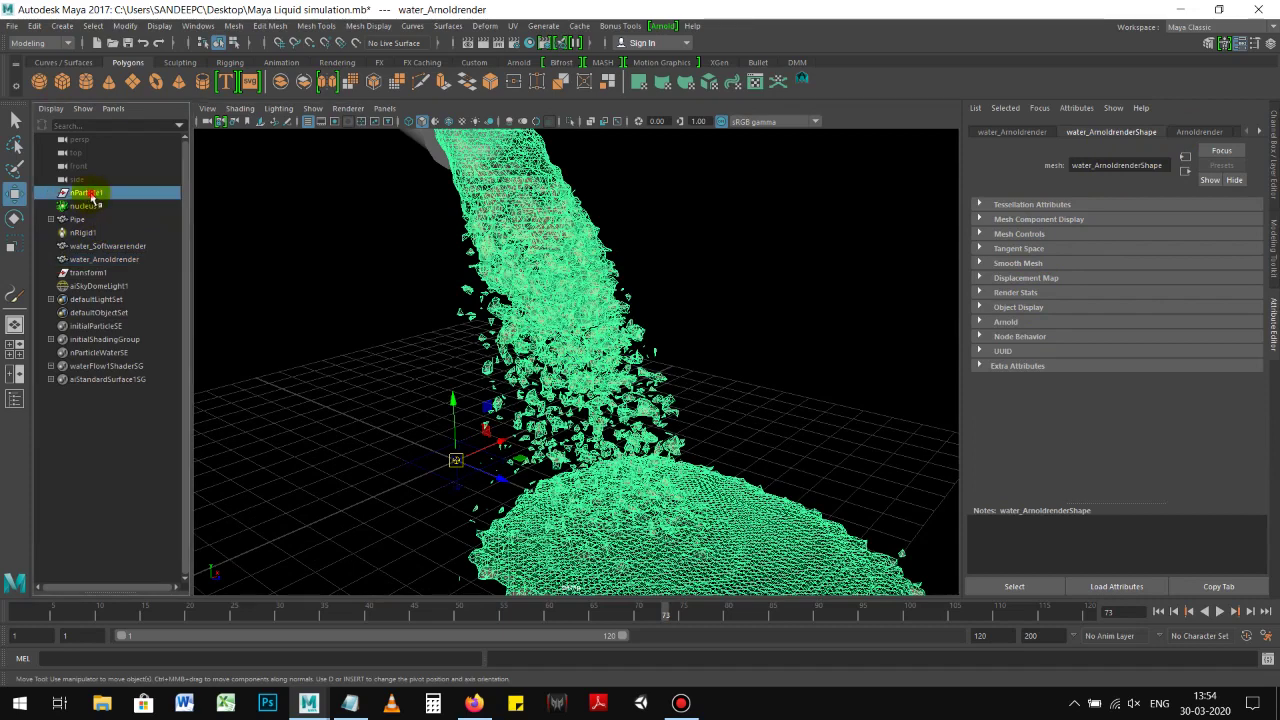
left_click(1090, 133)
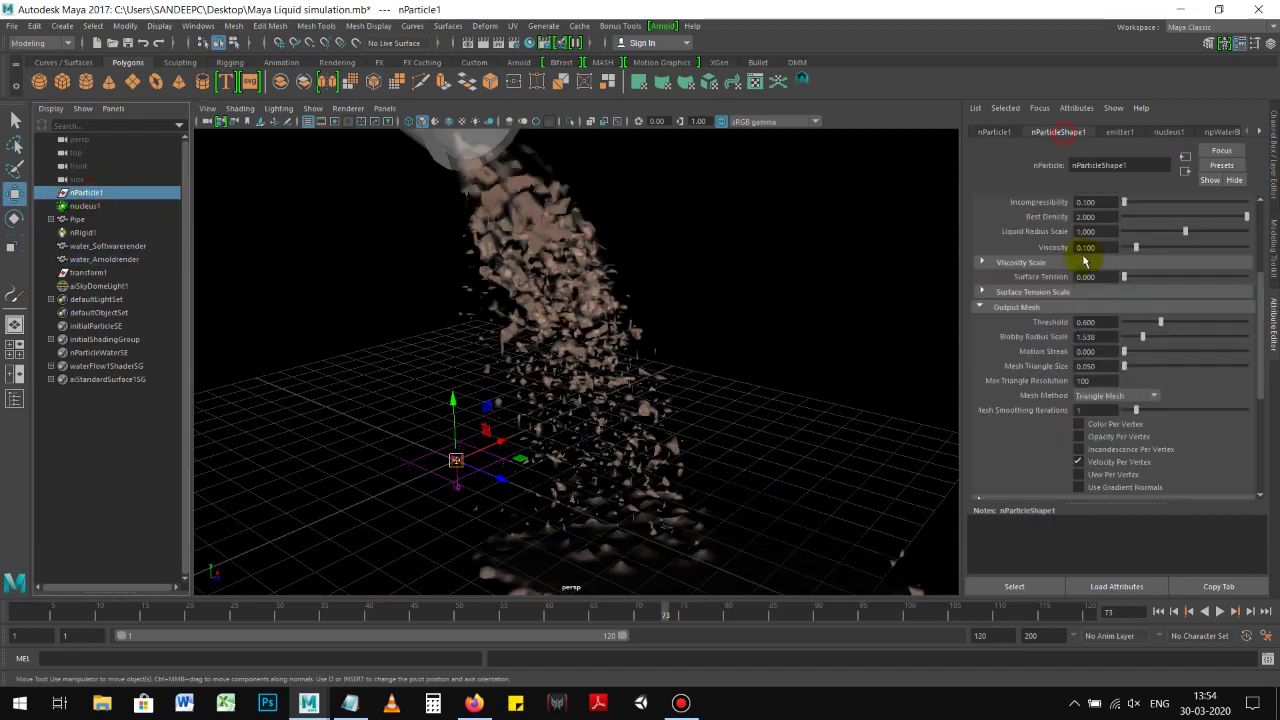
left_click(1092, 322)
mouse_move(1140, 340)
left_mouse_down()
mouse_move(1129, 334)
mouse_move(1166, 334)
mouse_move(1123, 334)
mouse_move(1168, 333)
left_mouse_up()
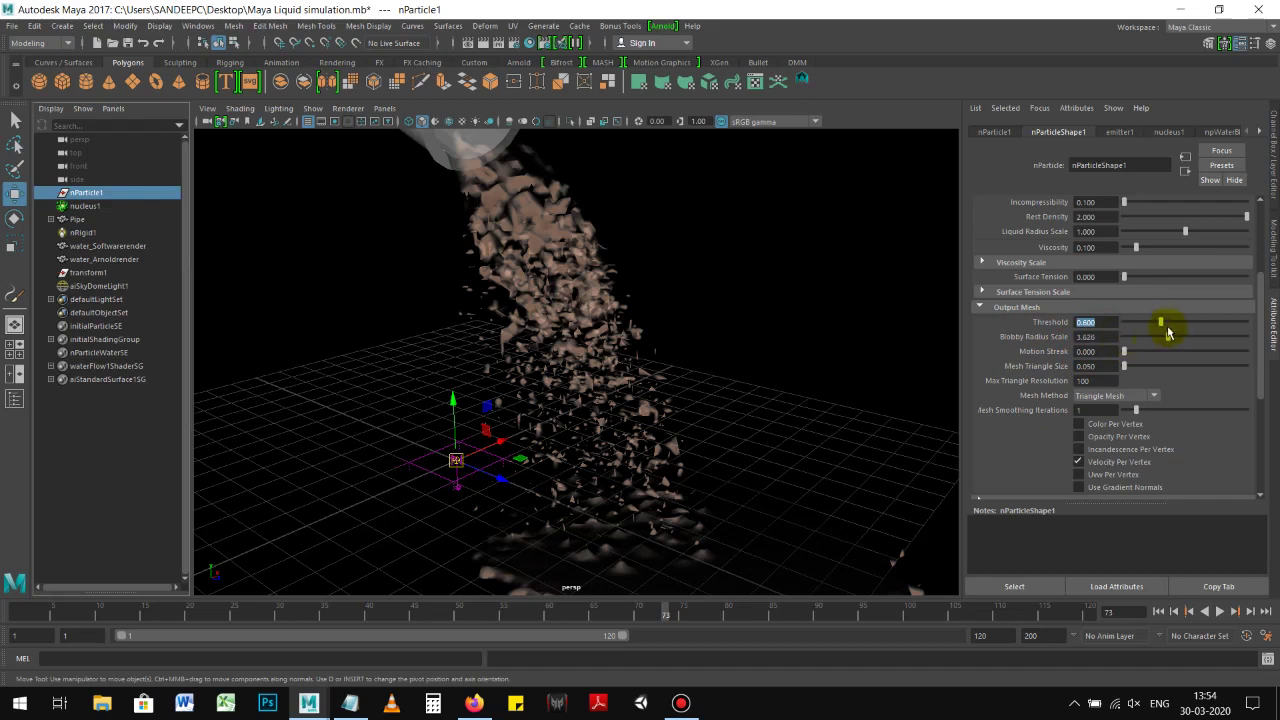
left_click_drag(766, 390, 800, 398, "alt")
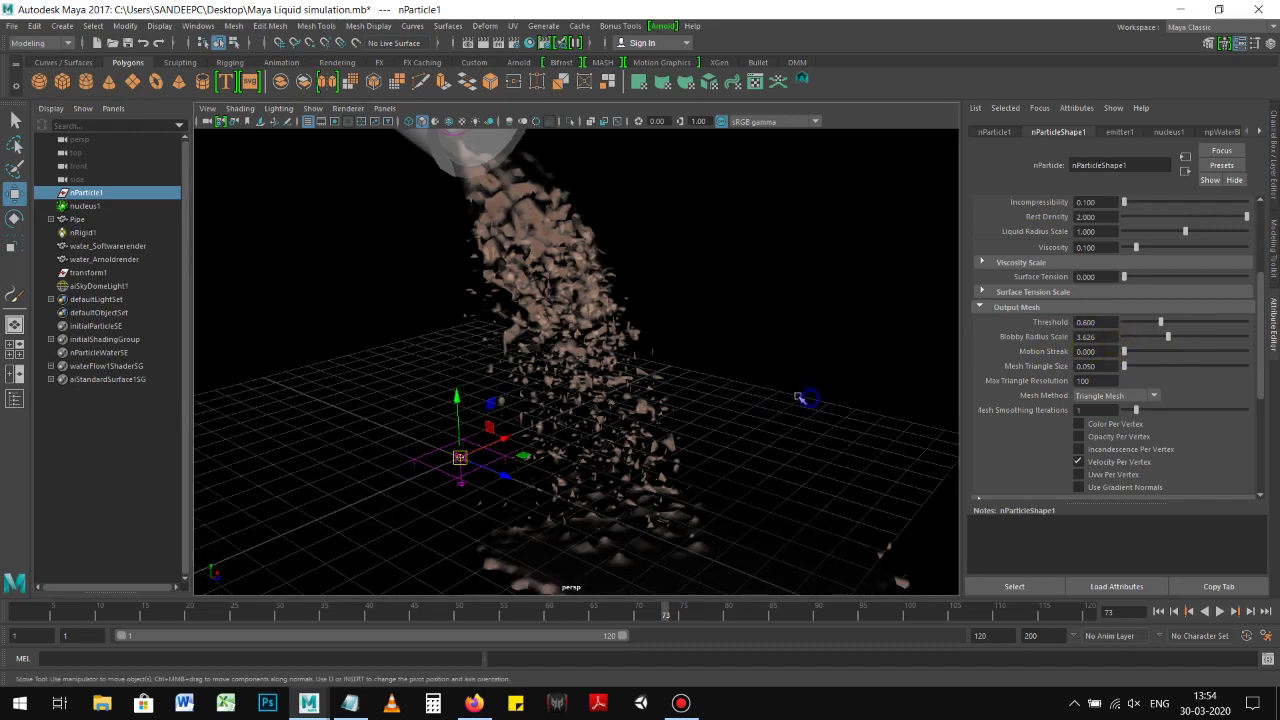
key("ctrl+z")
left_click(1085, 336)
Step: Select the sky dome light and orbit around the pouring water
left_click_drag(829, 400, 691, 400, "alt")
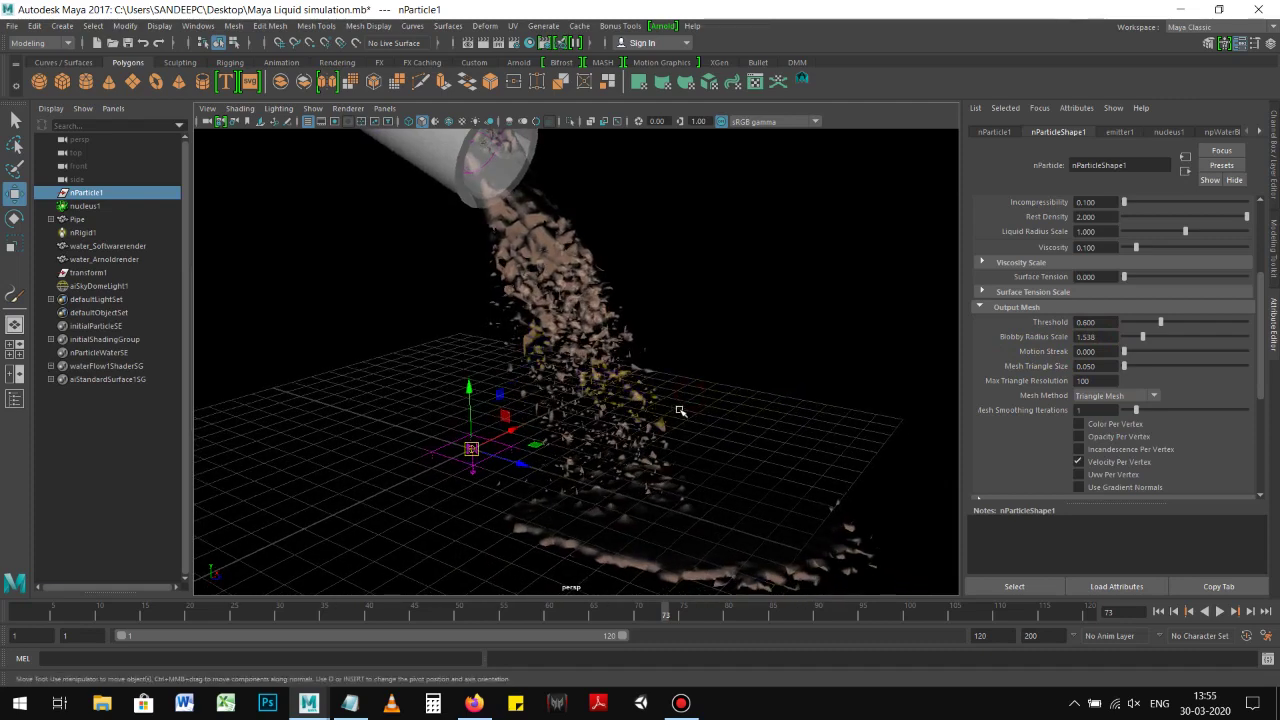
left_click(743, 412)
mouse_move(700, 421)
left_mouse_down("alt")
mouse_move(700, 408)
mouse_move(646, 400)
left_mouse_up("alt")
mouse_move(690, 329)
left_mouse_down("alt")
mouse_move(771, 371)
mouse_move(654, 377)
mouse_move(683, 383)
left_mouse_up("alt")
Step: Add the closing lines 'hope you like the tutorial', 'Thats all' and 'Thank.' to the notes
left_click(349, 703)
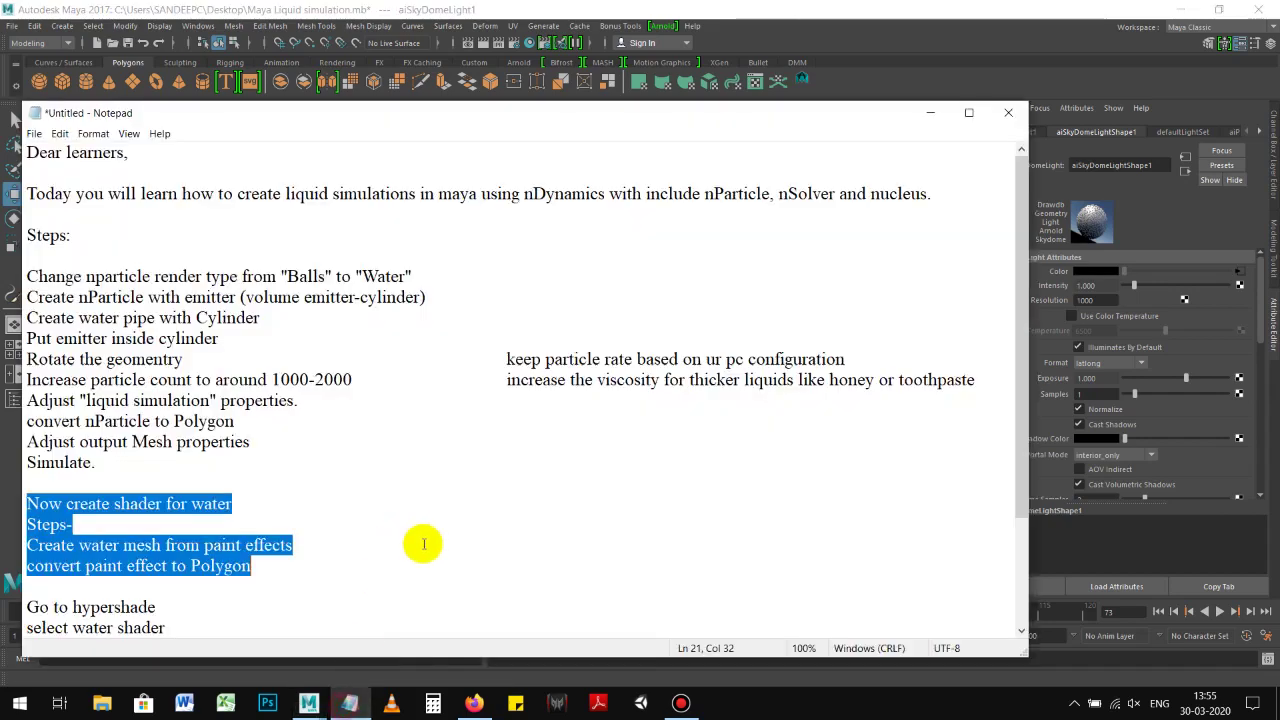
scroll(240, 600, "down", 3)
left_click(237, 603)
left_click(287, 612)
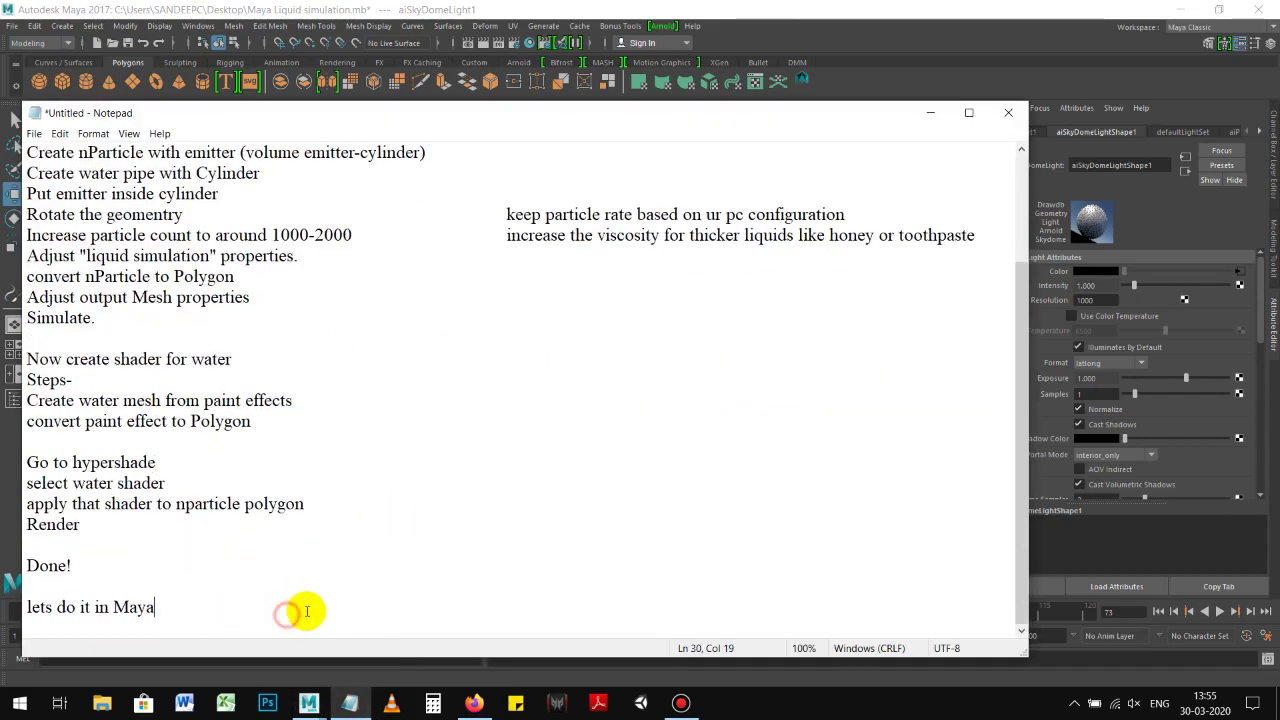
key("Return")
key("Return")
type("hope you like the tutorial")
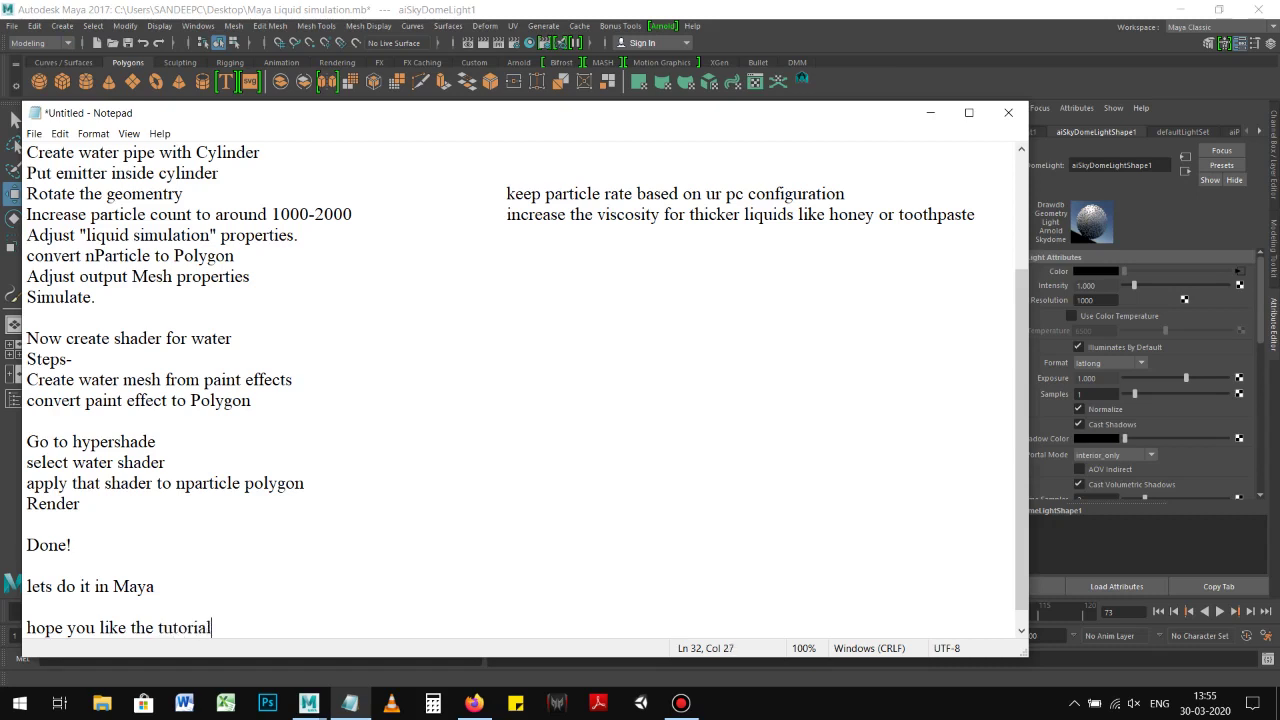
key("Return")
key("Return")
type("Thats all")
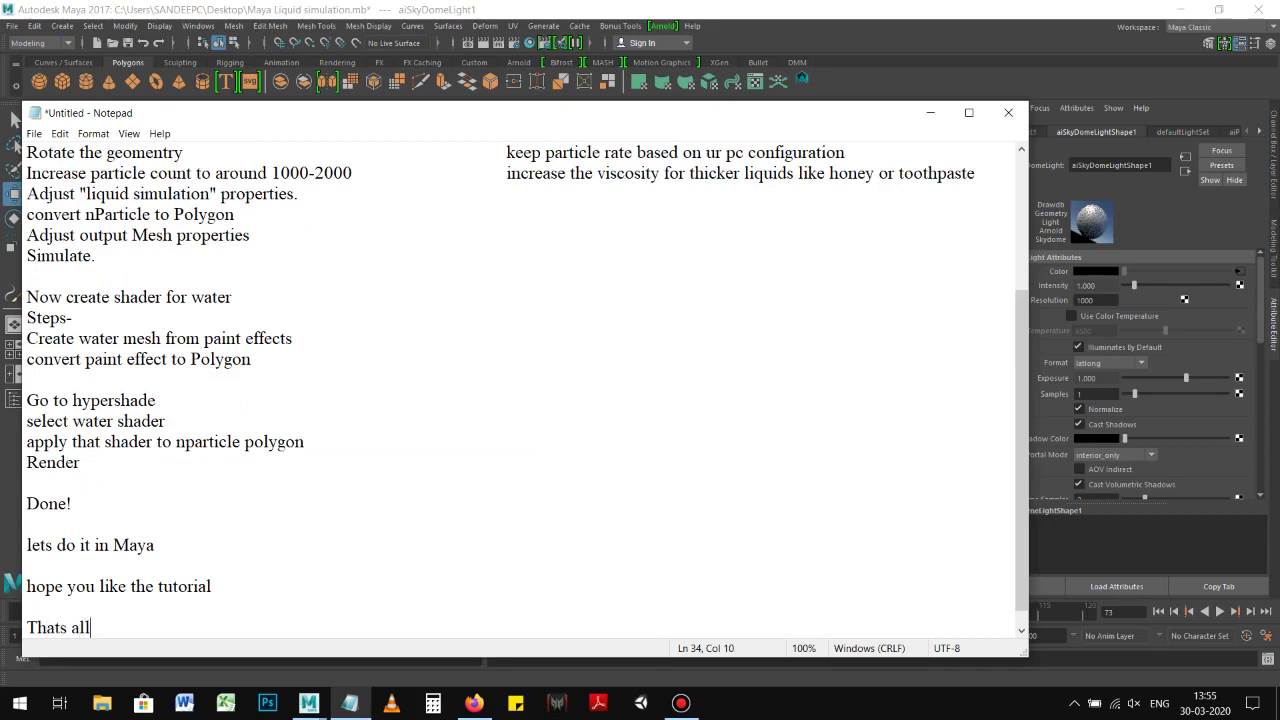
key("Return")
key("Return")
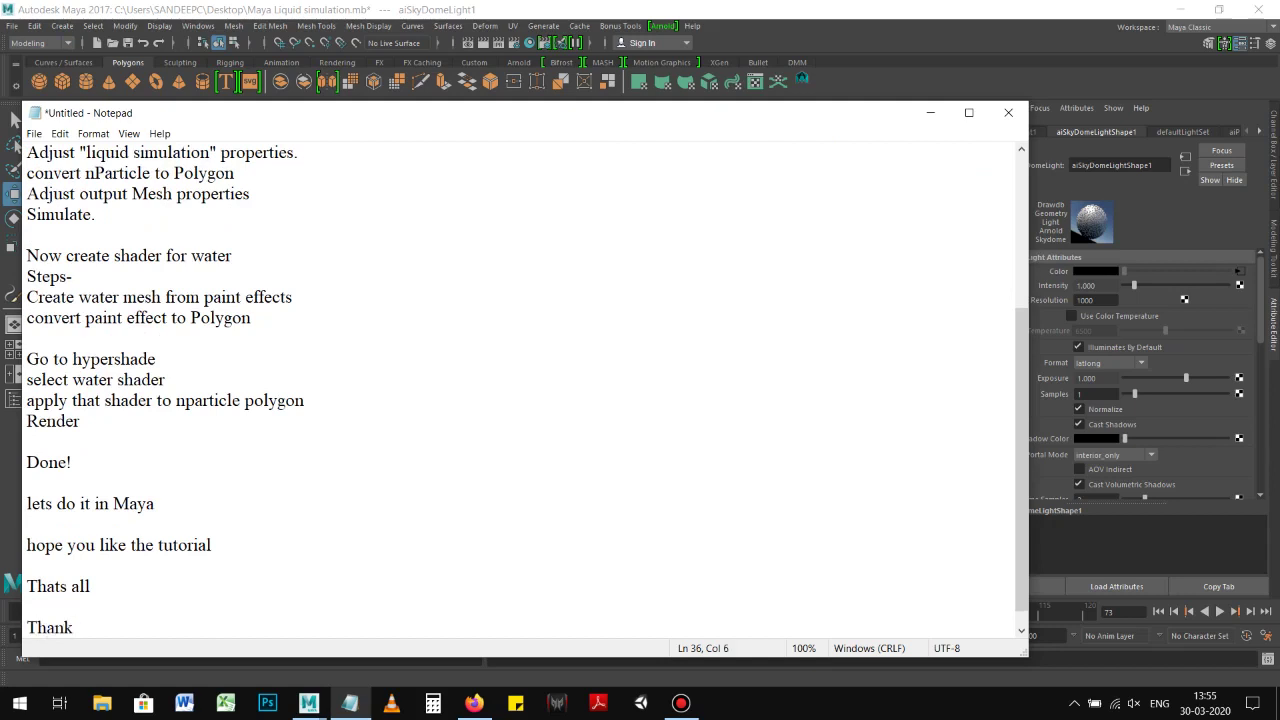
type(".")
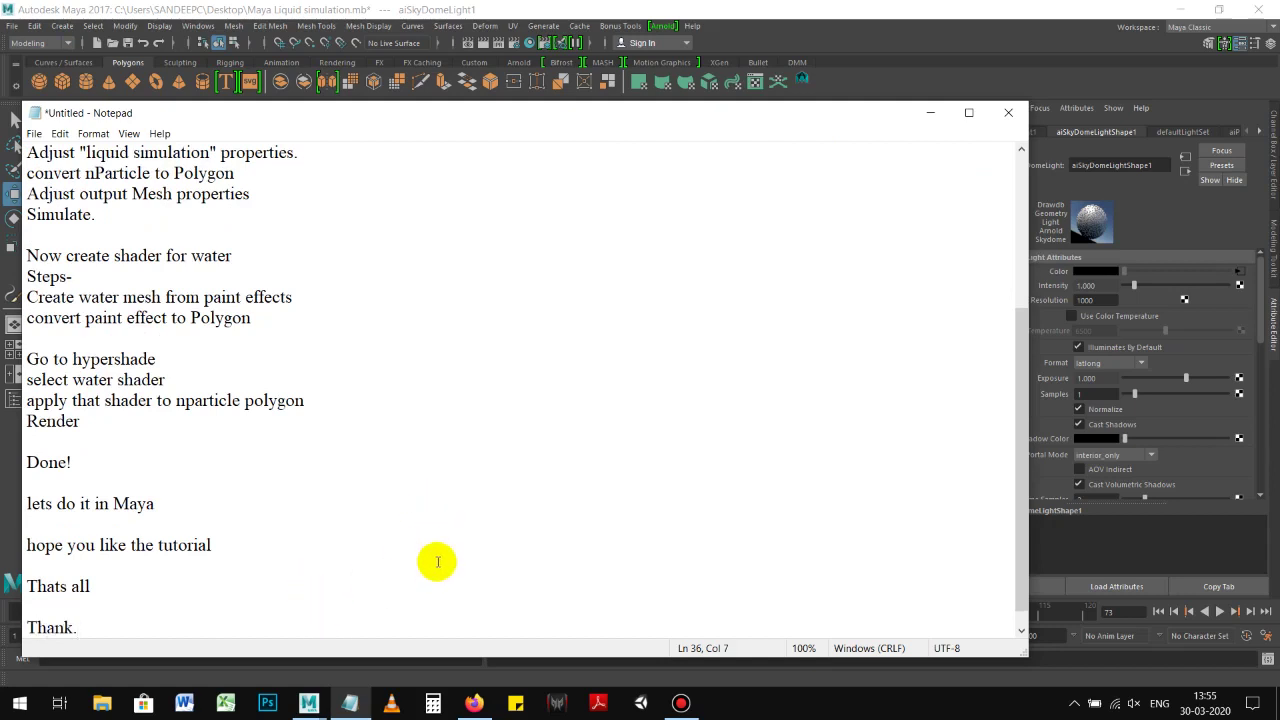
Step: Scroll through the finished notes and start saving them to the Desktop
left_click(871, 114)
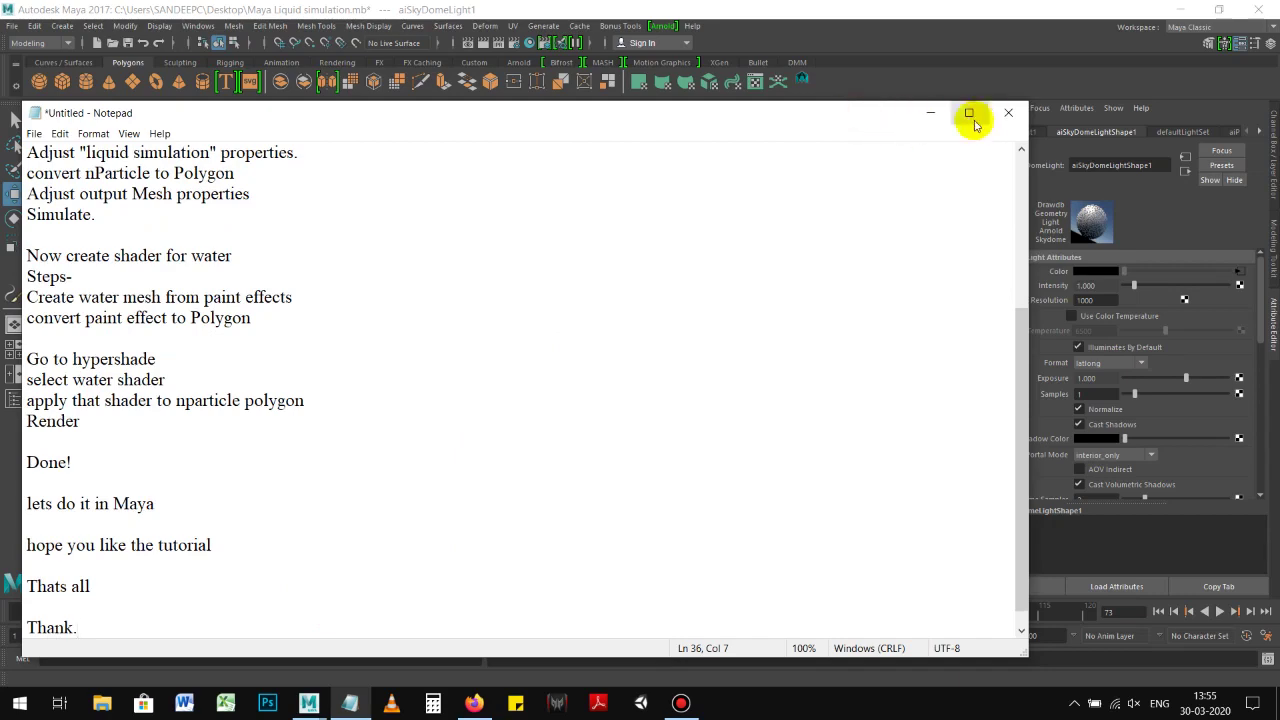
scroll(620, 365, "up", 4)
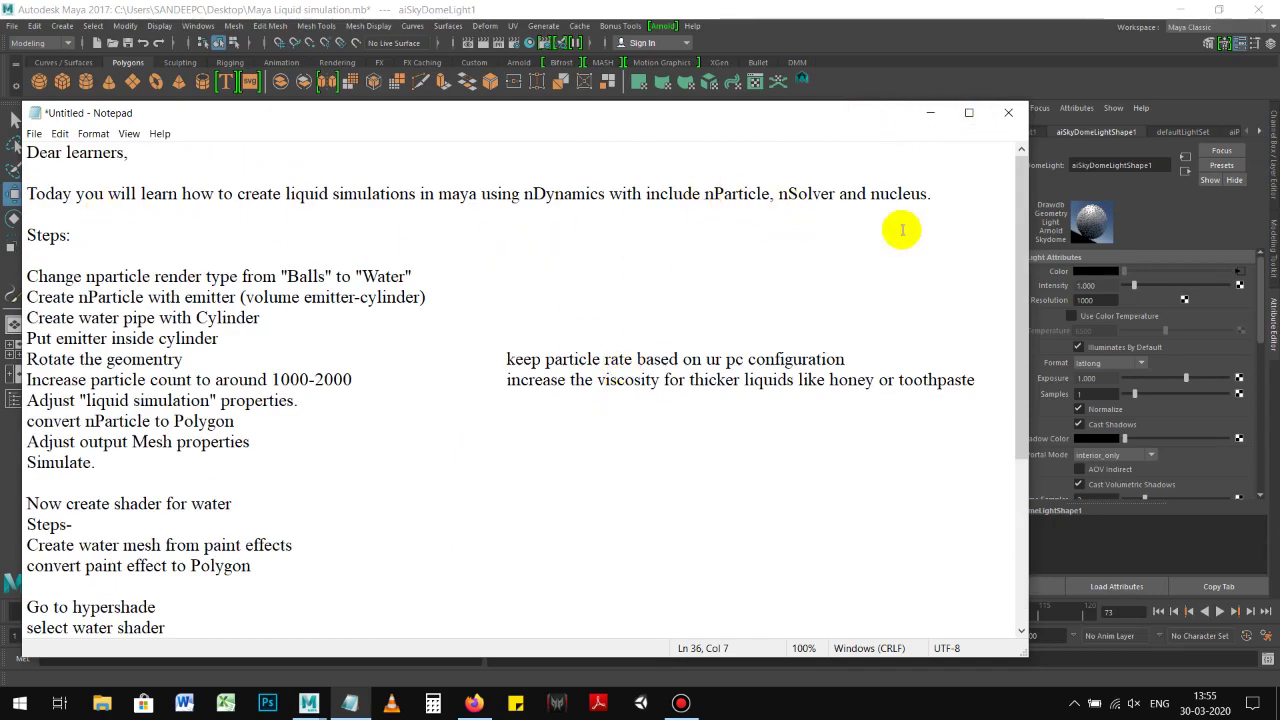
scroll(746, 423, "down", 4)
scroll(560, 470, "up", 5)
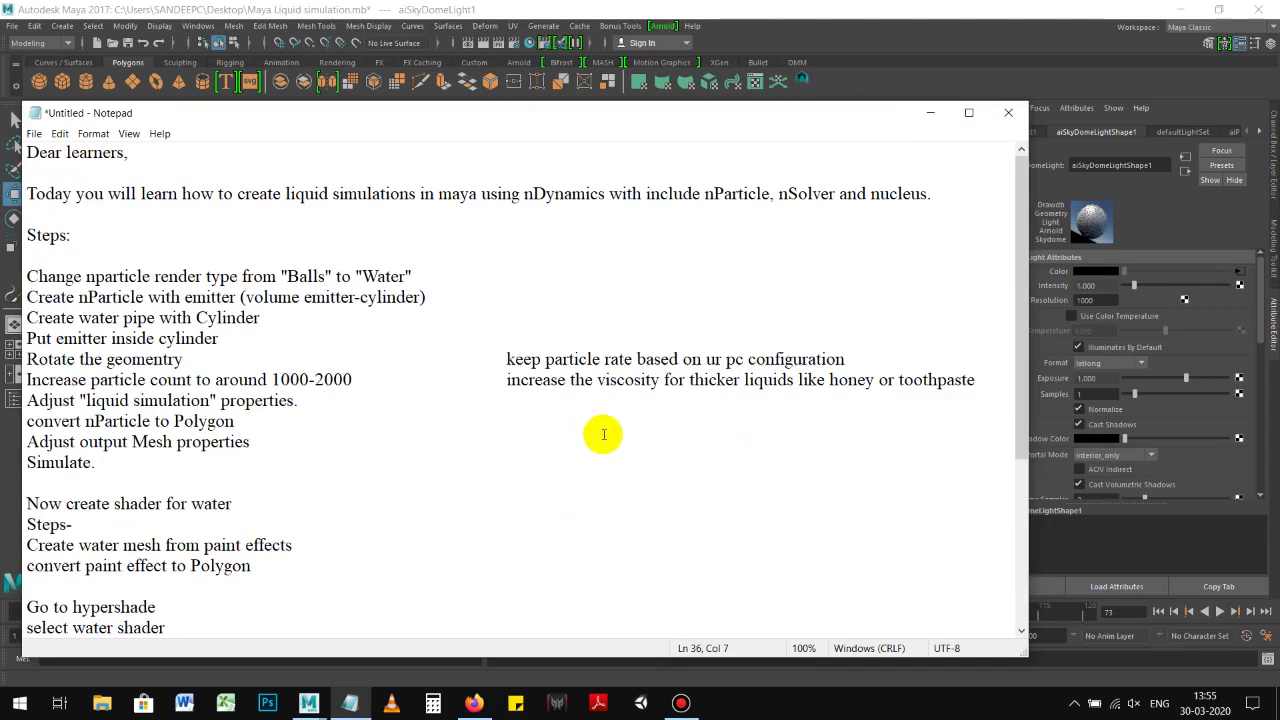
scroll(576, 425, "down", 5)
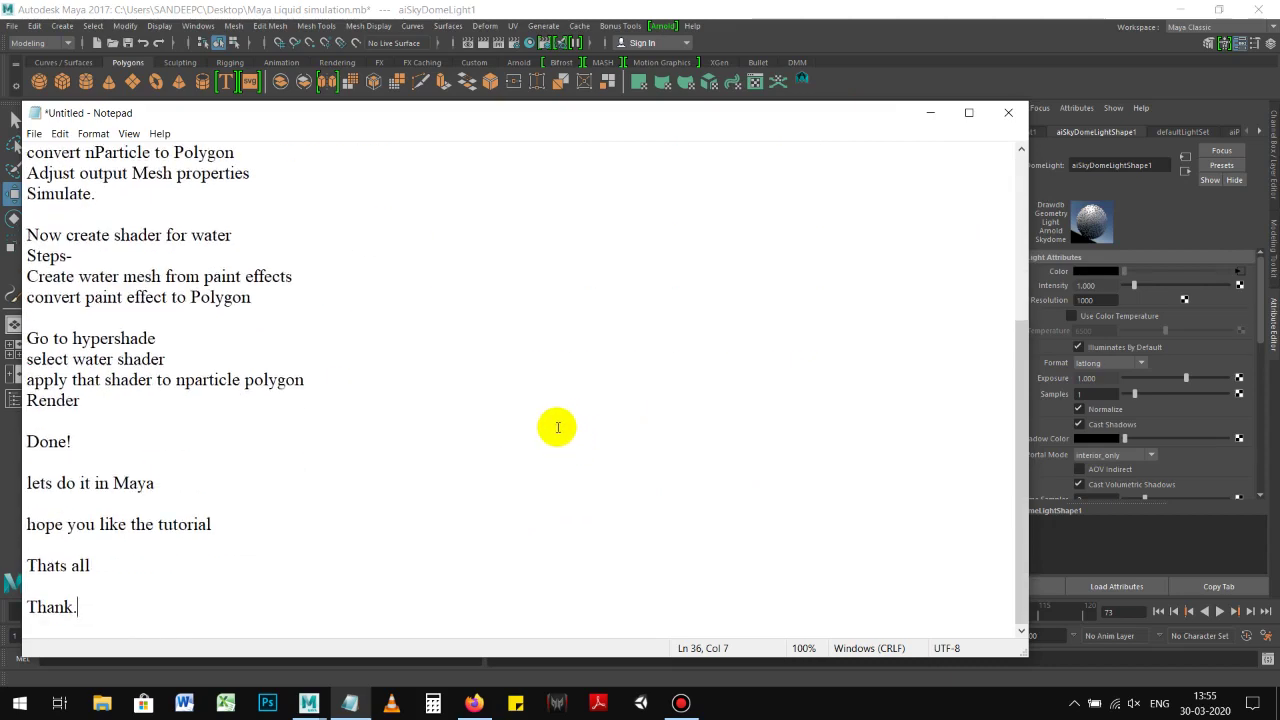
key("ctrl+s")
left_click(118, 286)
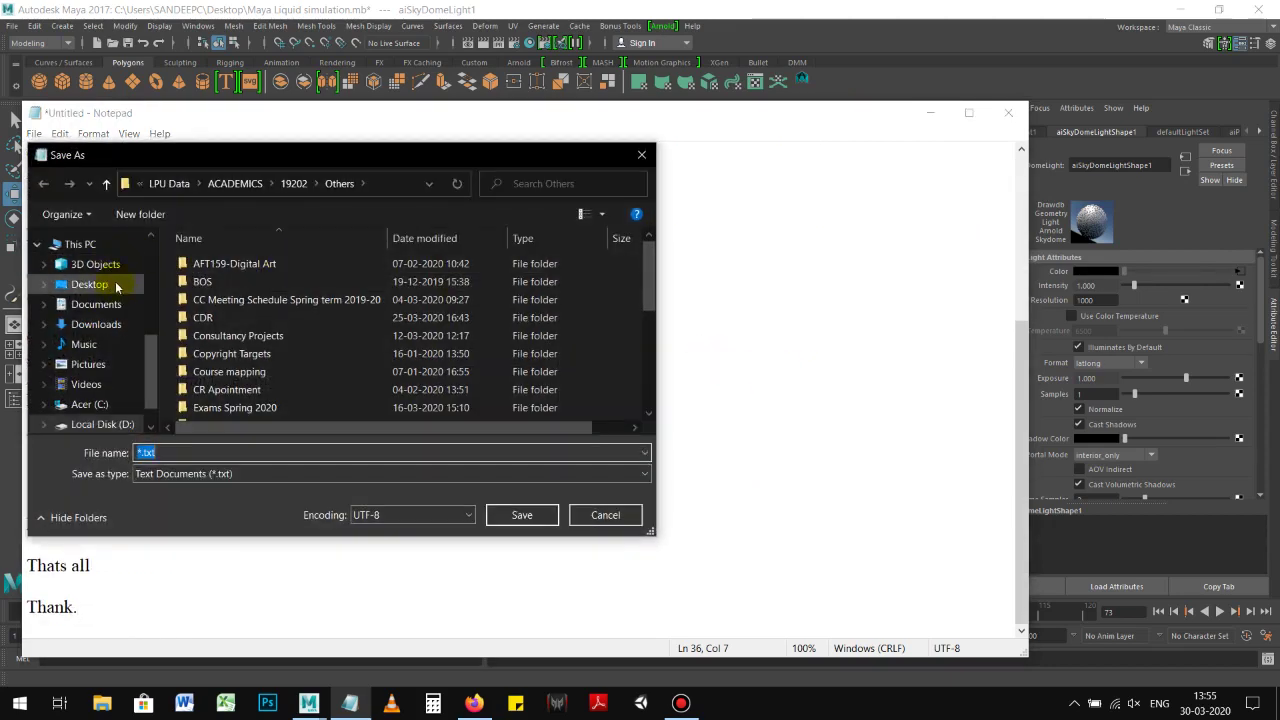
Step: Save the notes as Lecture on the Desktop and close Notepad
left_click(225, 452)
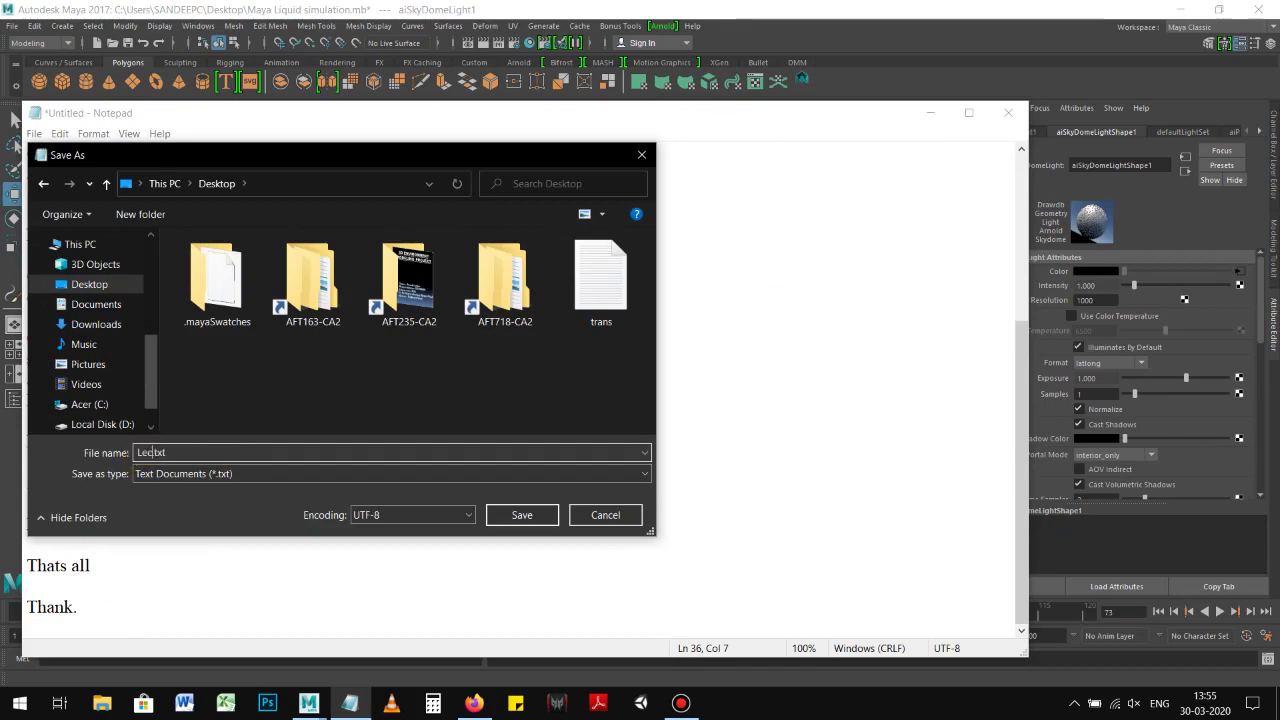
key("Return")
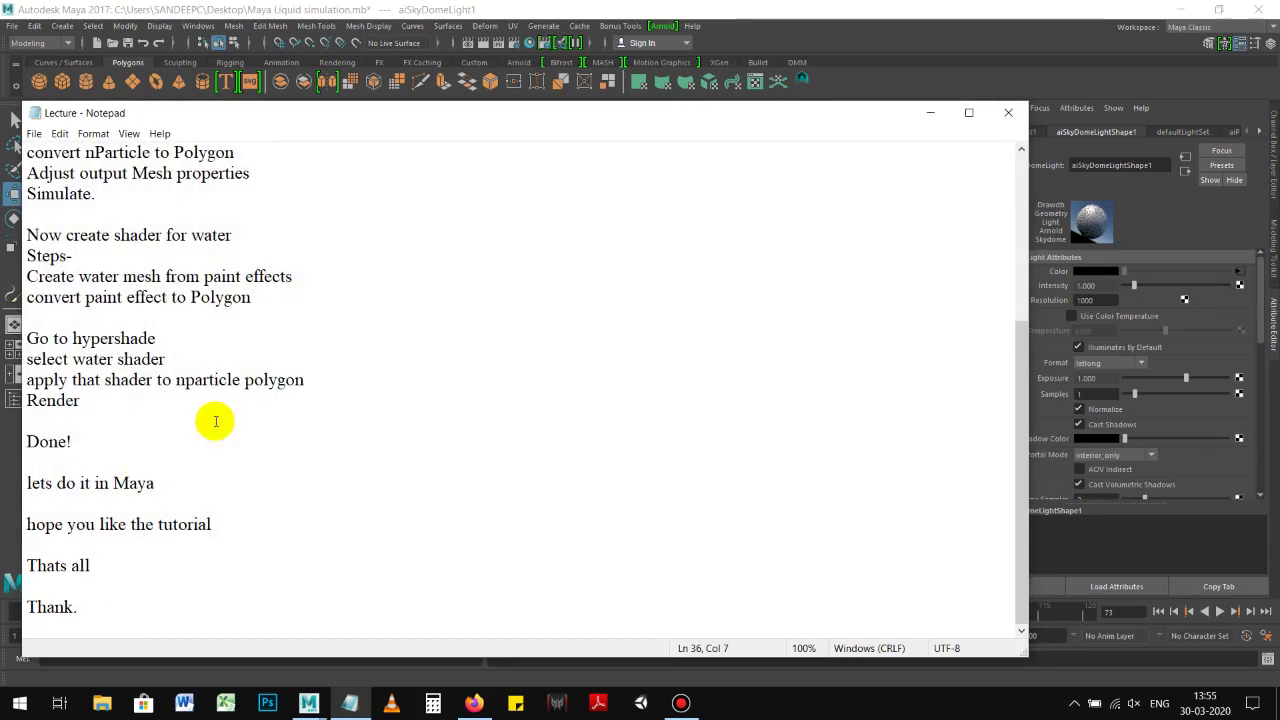
left_click(1007, 116)
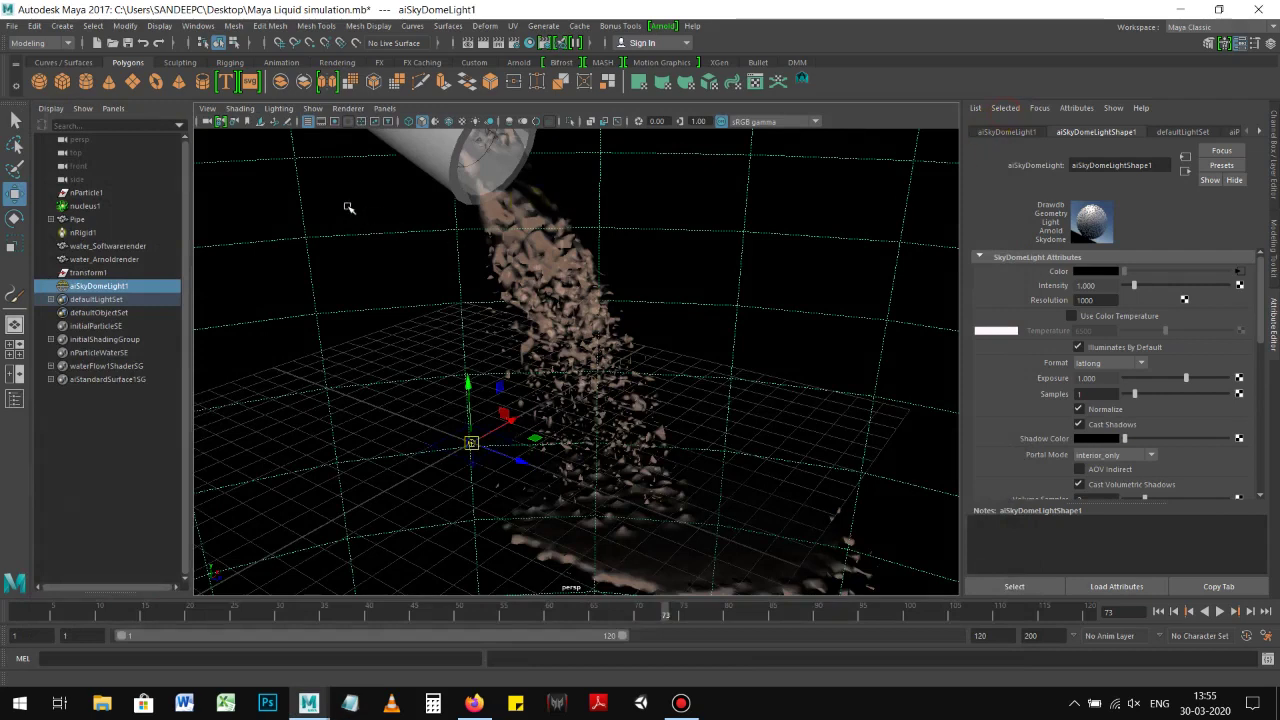
Step: Open Maya Liquid simulation.mb from the Desktop without saving current changes
left_click(97, 42)
left_click(649, 356)
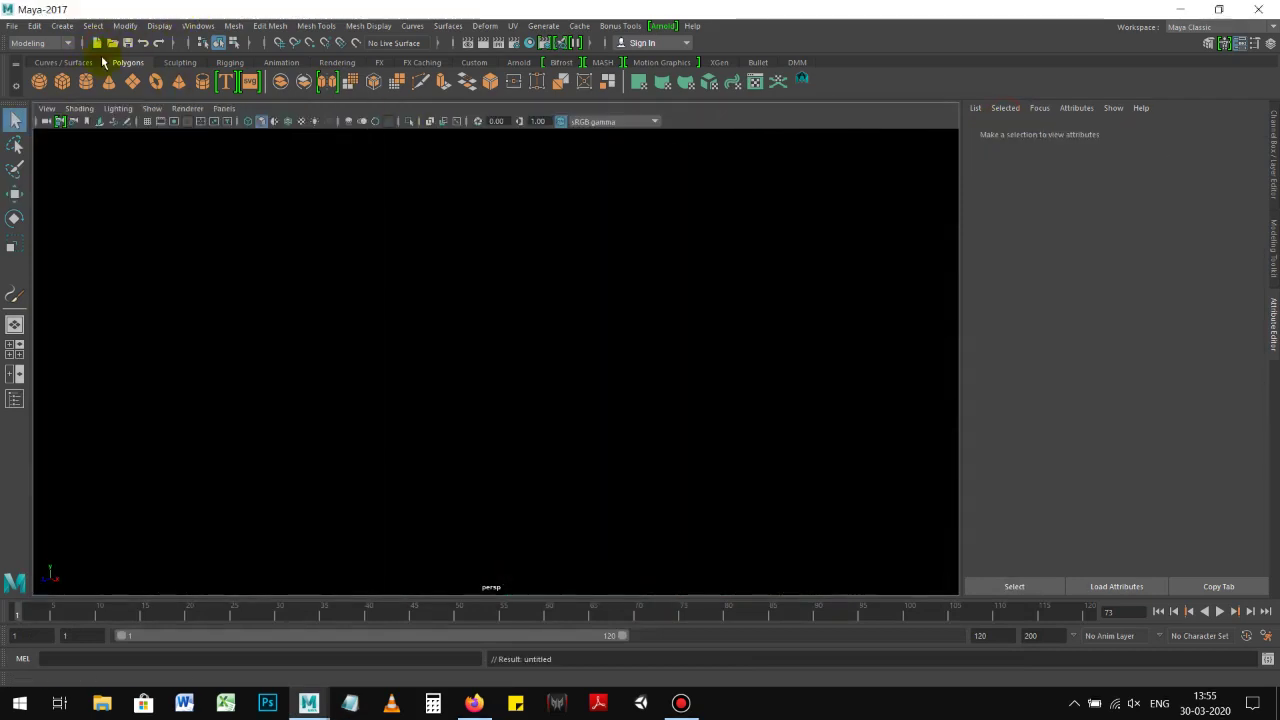
left_click(111, 42)
left_click(468, 253)
left_click(620, 391)
left_click(588, 313)
left_click(1067, 547)
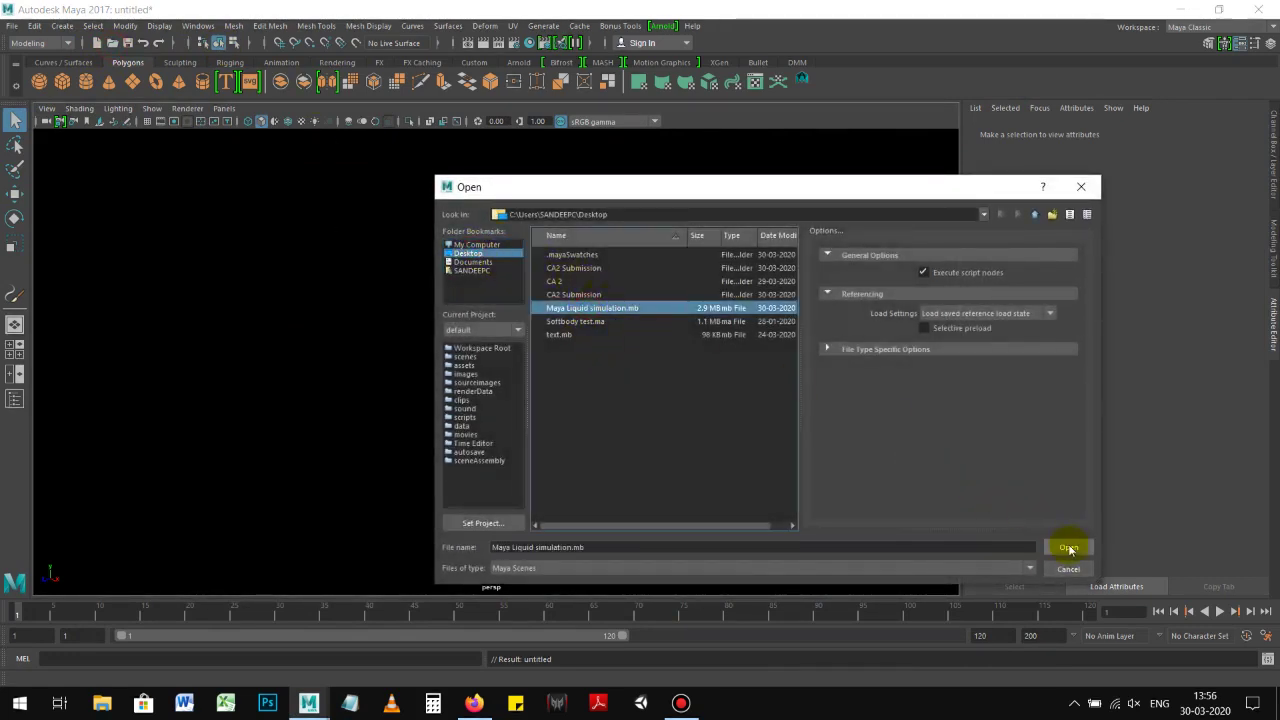
left_click(643, 355)
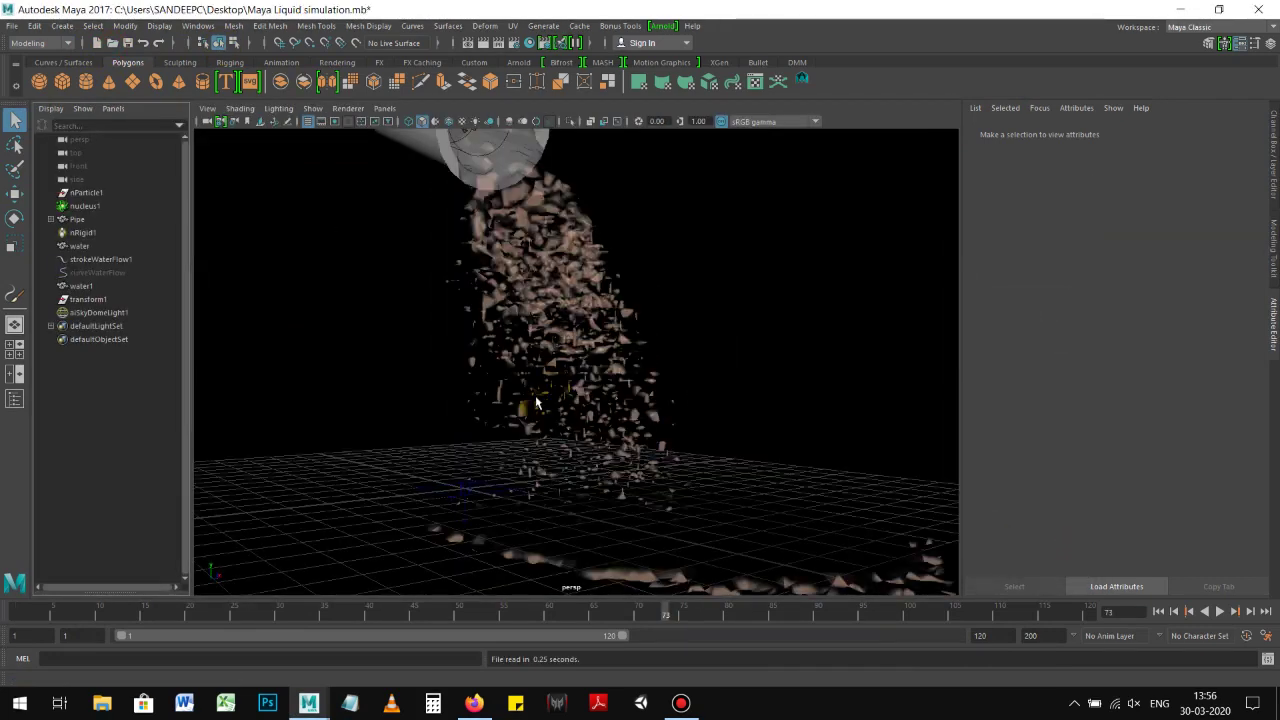
Step: Select the sky dome light, transform1, then the water node in the Outliner
left_click(308, 343)
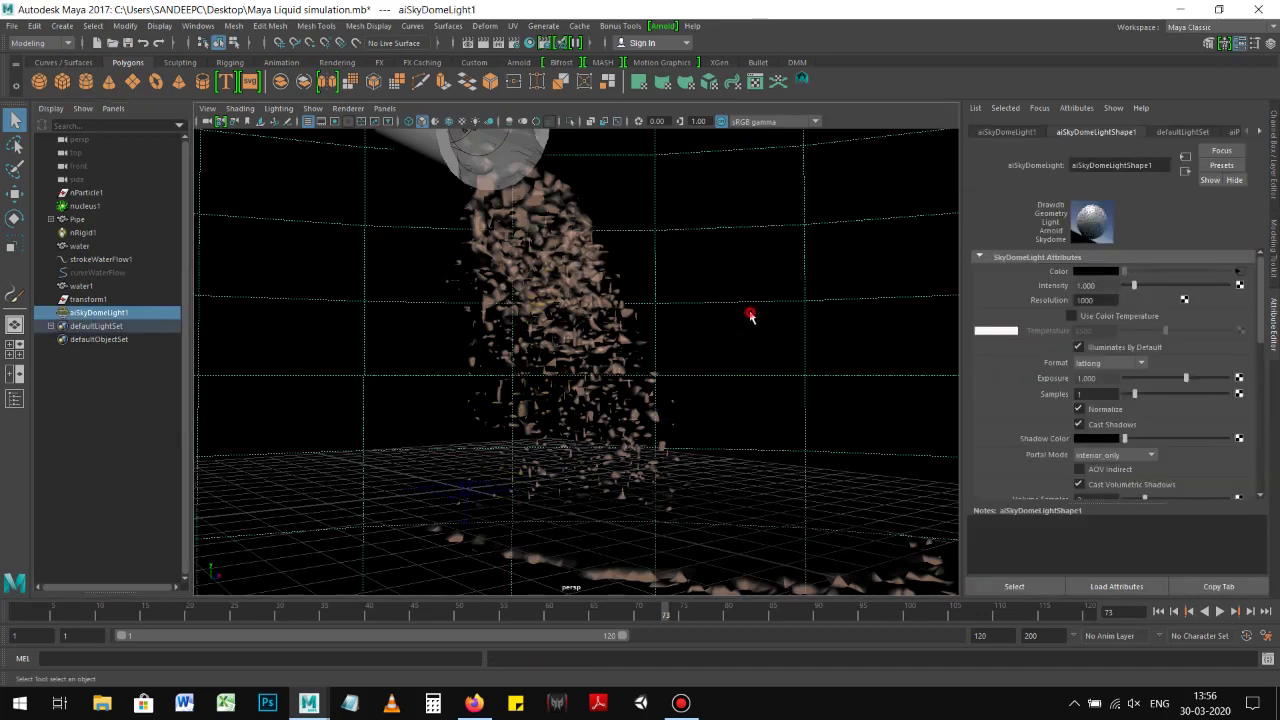
left_click(112, 299)
left_click(112, 312)
left_click(120, 245)
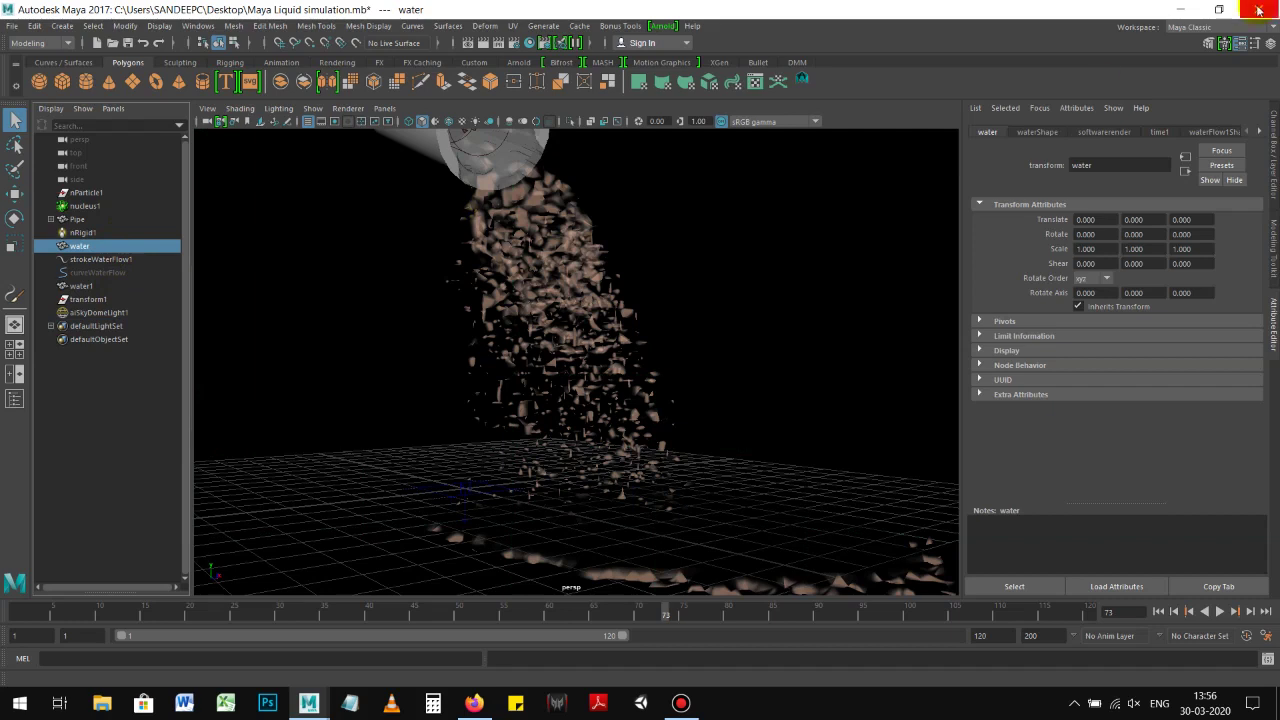
left_click(681, 703)
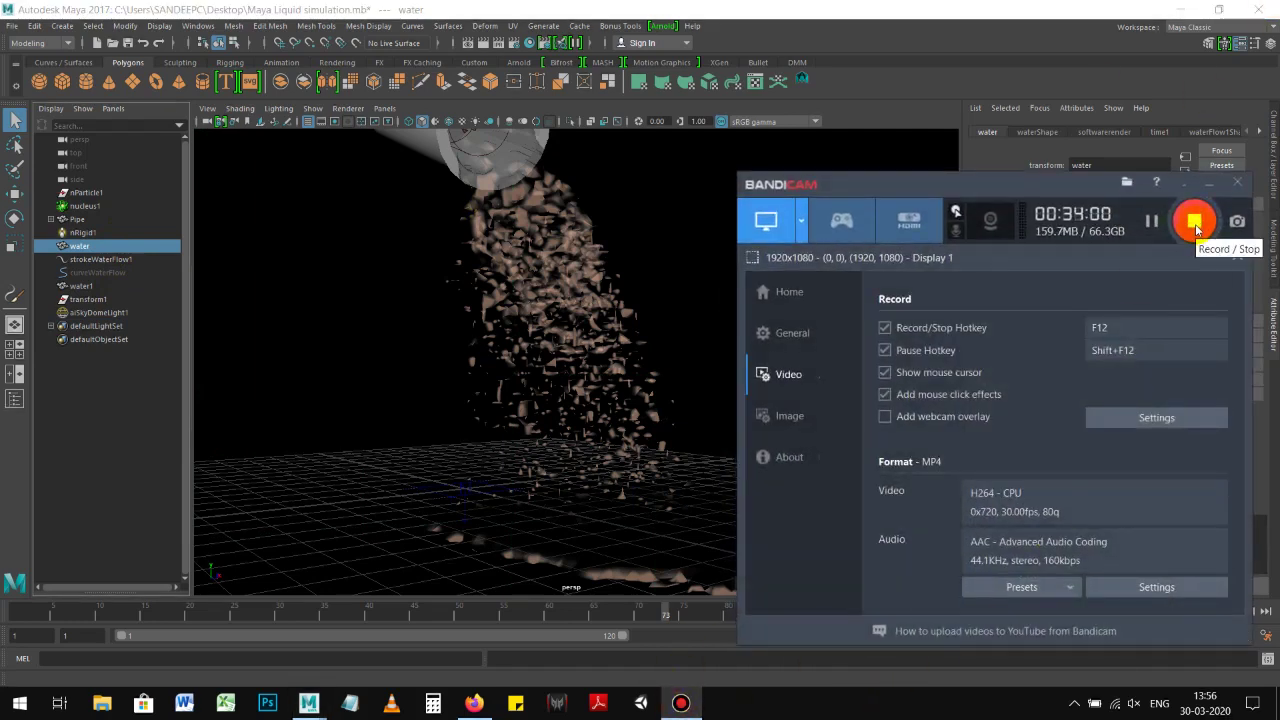